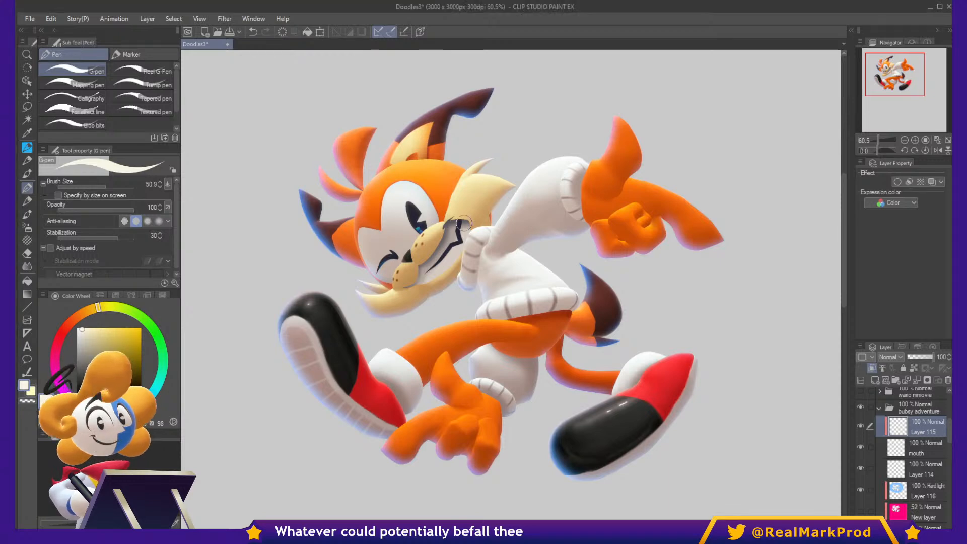
Examine the finished character painting up close, from the winking face and mouth to the sweater and full pose.
scroll(434, 229, up, 1)
scroll(434, 229, up, 3)
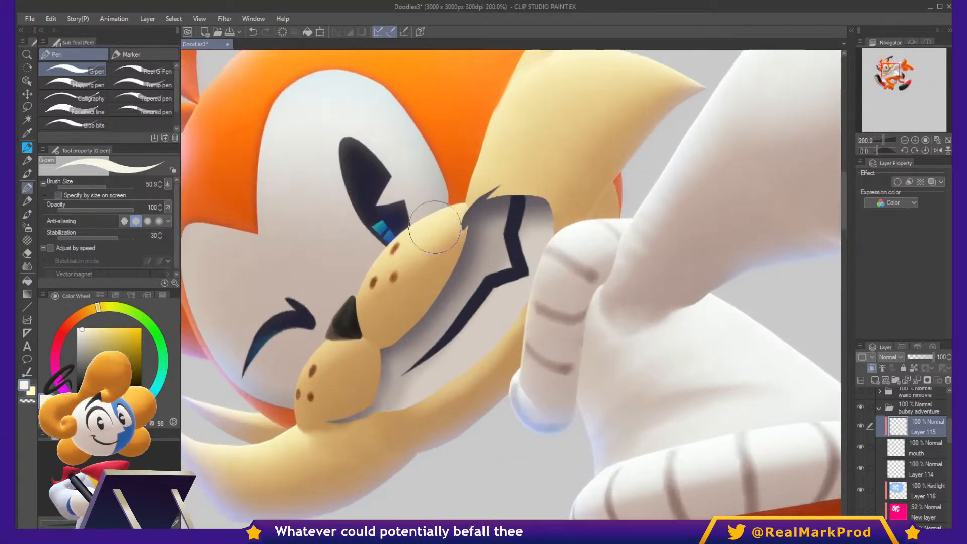
drag(467, 256, 552, 266)
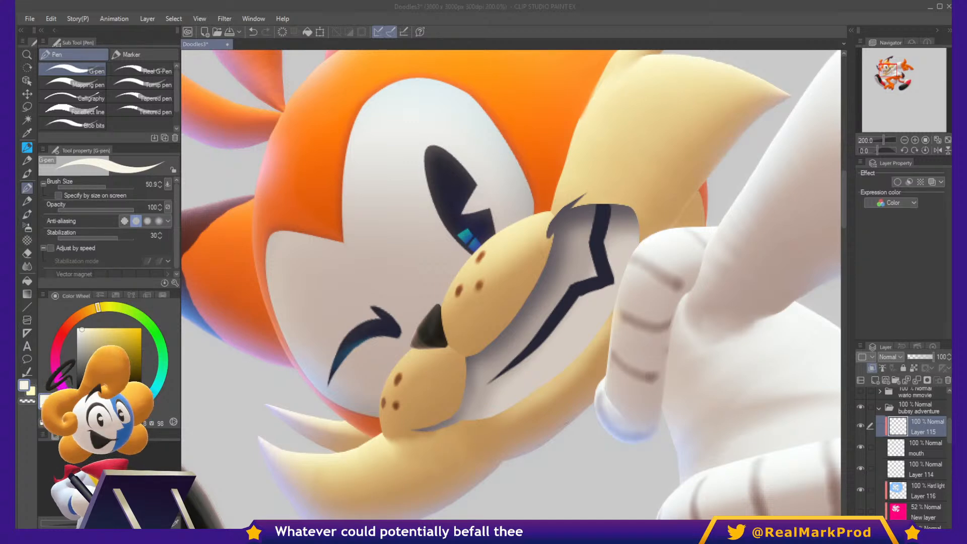
scroll(539, 174, down, 10)
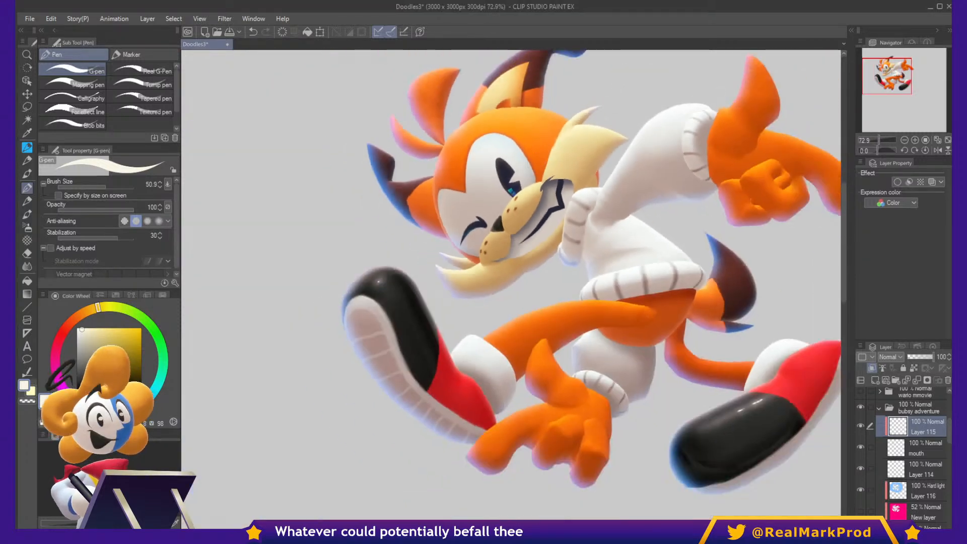
drag(540, 174, 405, 222)
drag(340, 181, 506, 169)
scroll(506, 169, up, 4)
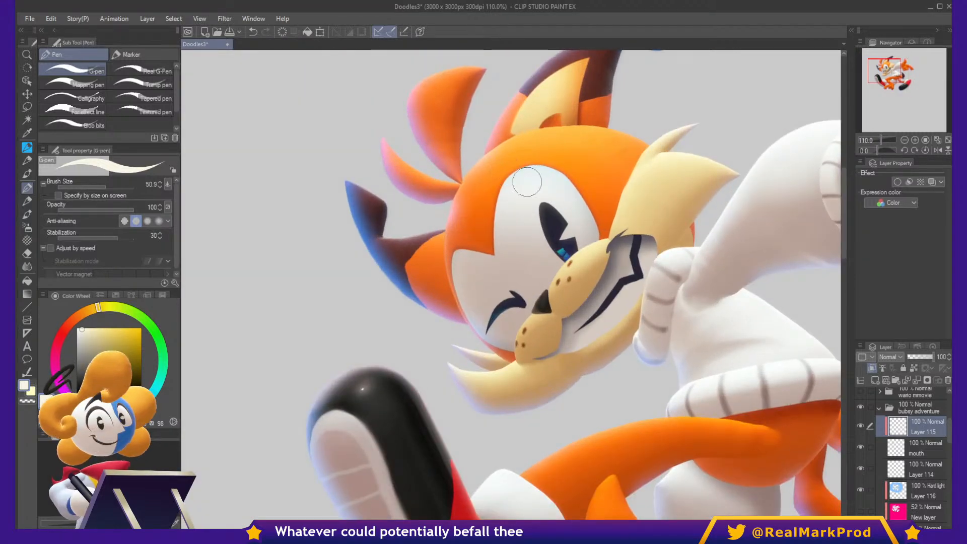
drag(629, 217, 439, 180)
scroll(505, 218, down, 3)
scroll(575, 246, down, 2)
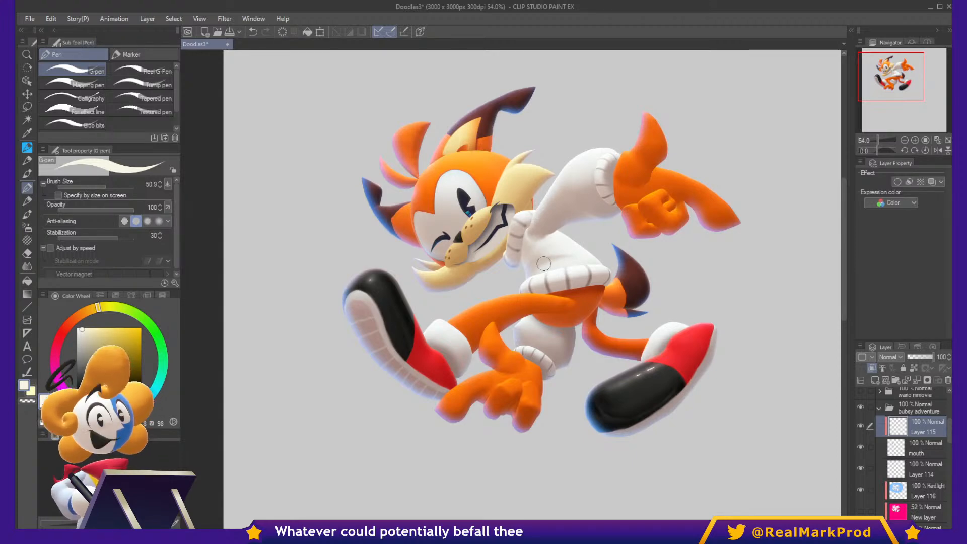
scroll(543, 264, up, 3)
scroll(543, 263, down, 2)
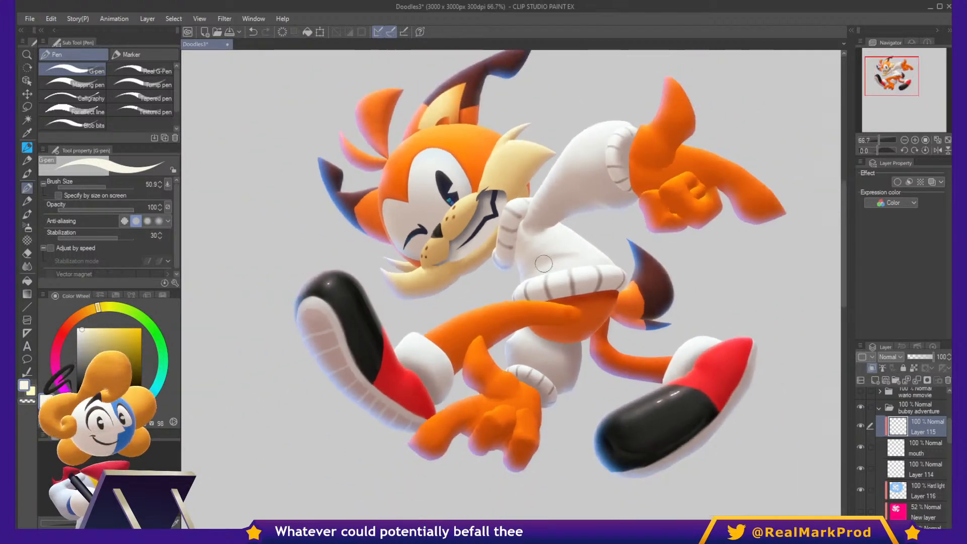
scroll(523, 259, up, 4)
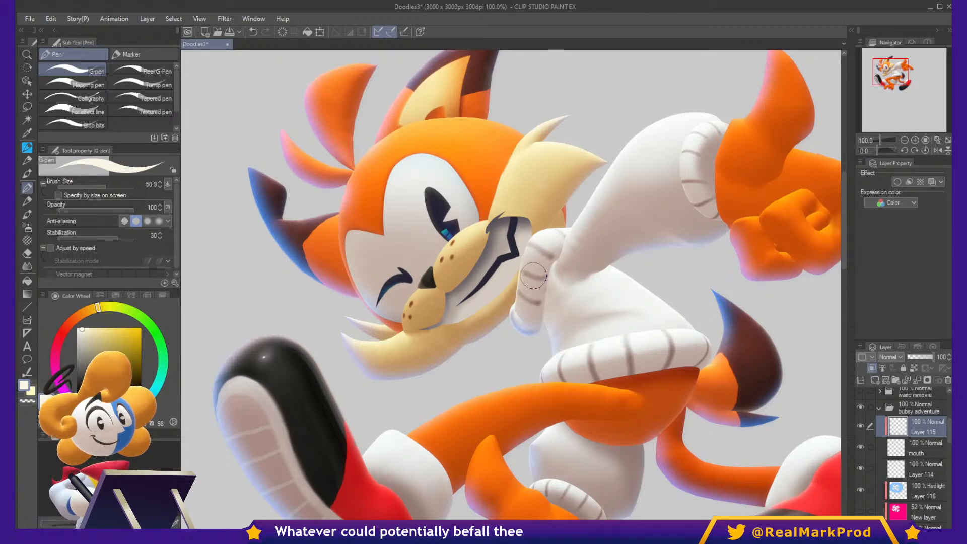
drag(585, 300, 518, 304)
drag(476, 196, 571, 234)
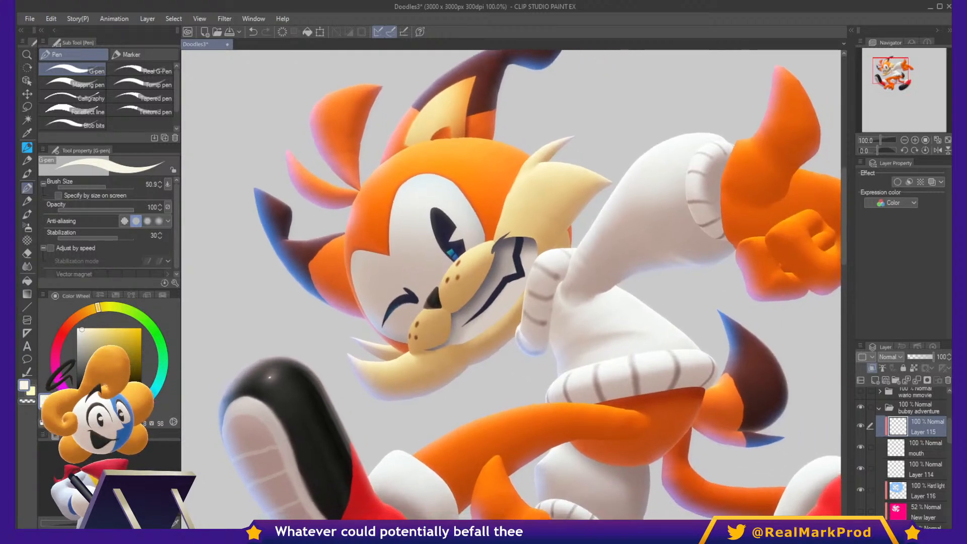
scroll(625, 294, down, 1)
scroll(625, 294, down, 1)
scroll(625, 294, down, 1)
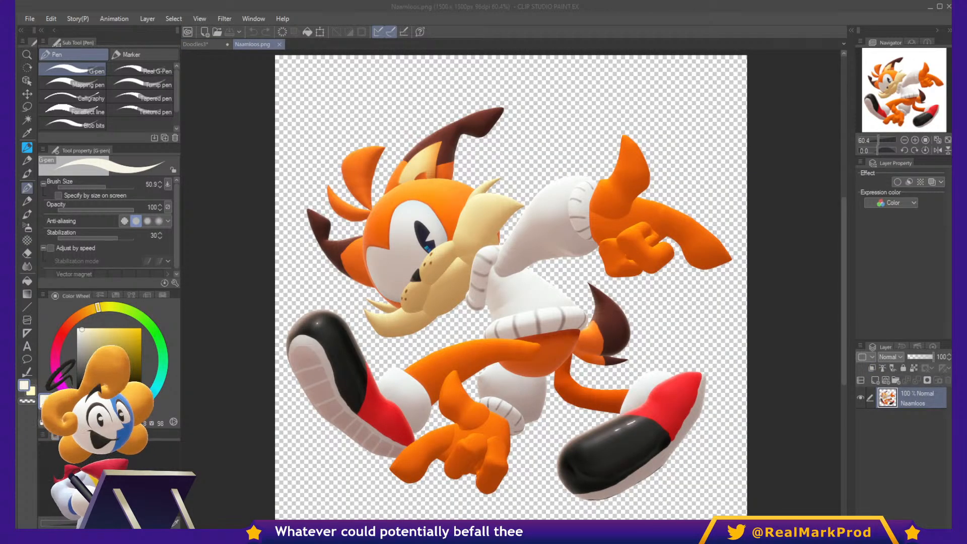
Switch to the Naamloos.png render and inspect its face, muzzle, shoes and lower hand.
key(ctrl+plus)
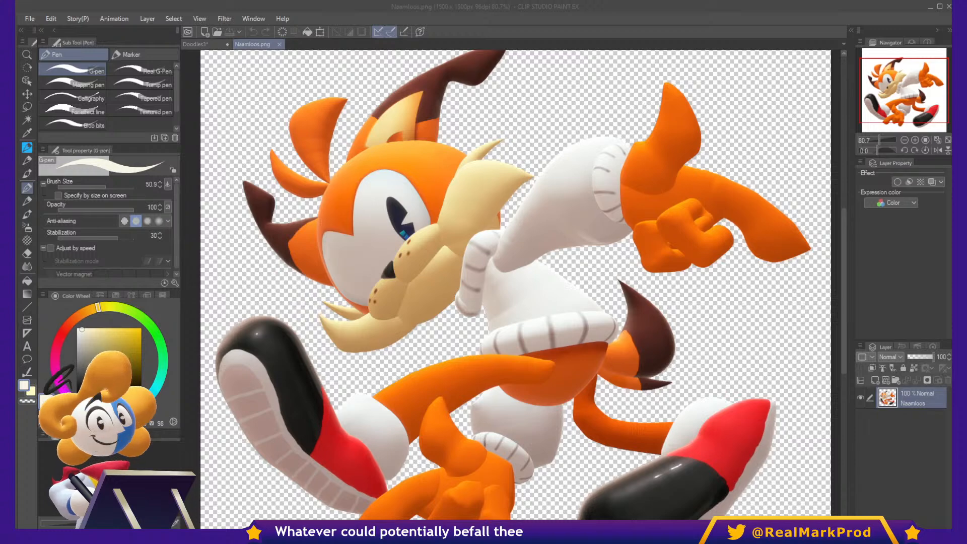
drag(559, 292, 594, 273)
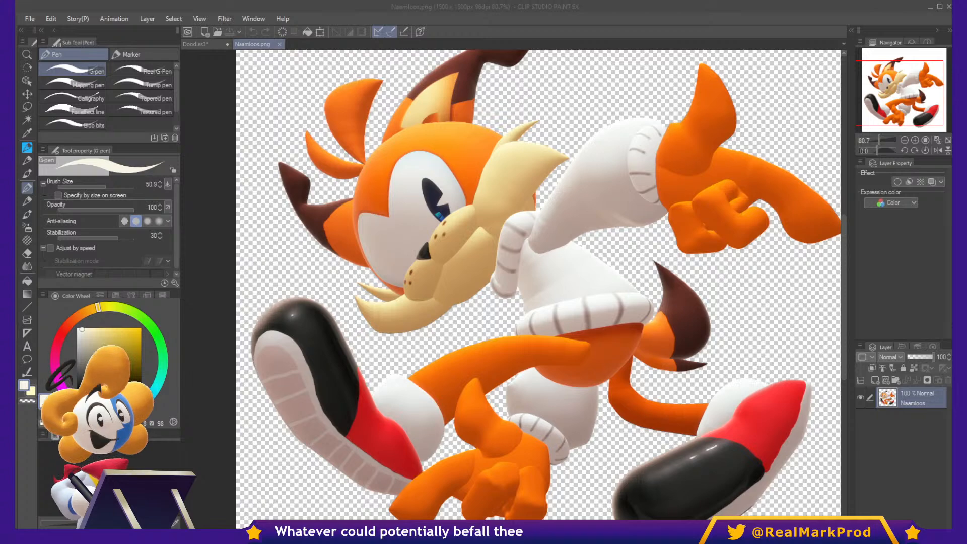
scroll(337, 154, up, 5)
drag(751, 383, 591, 245)
scroll(466, 132, down, 2)
scroll(591, 245, down, 2)
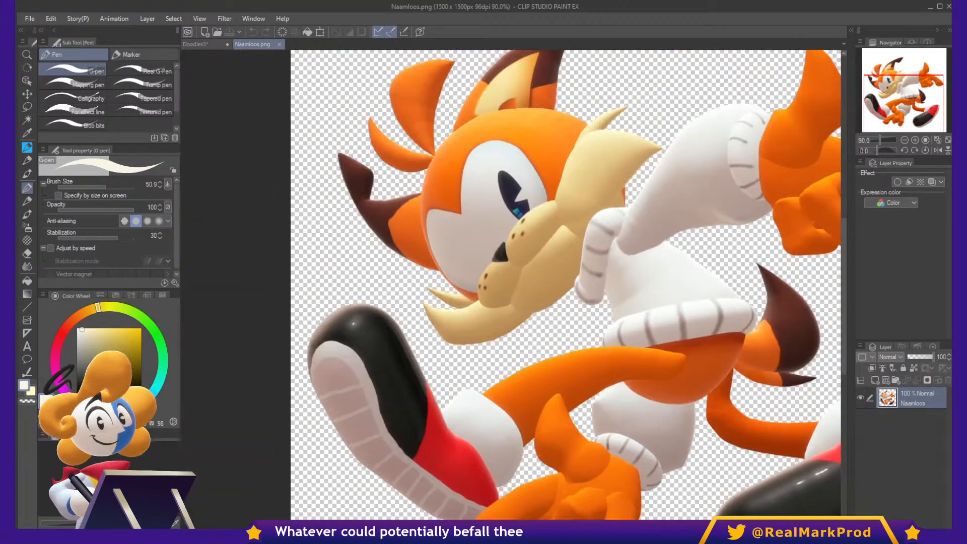
scroll(458, 224, up, 2)
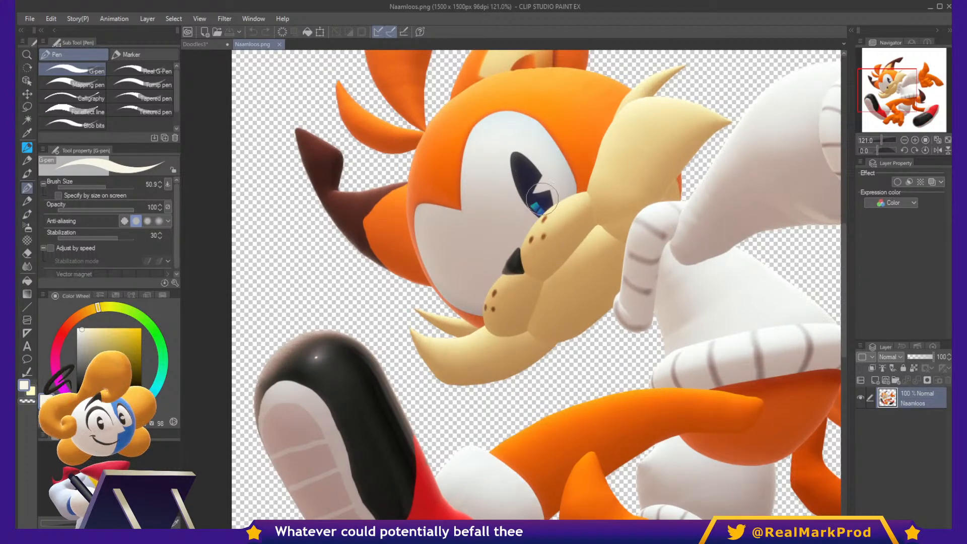
drag(543, 200, 454, 162)
drag(617, 230, 255, 266)
drag(212, 347, 579, 227)
scroll(557, 242, down, 2)
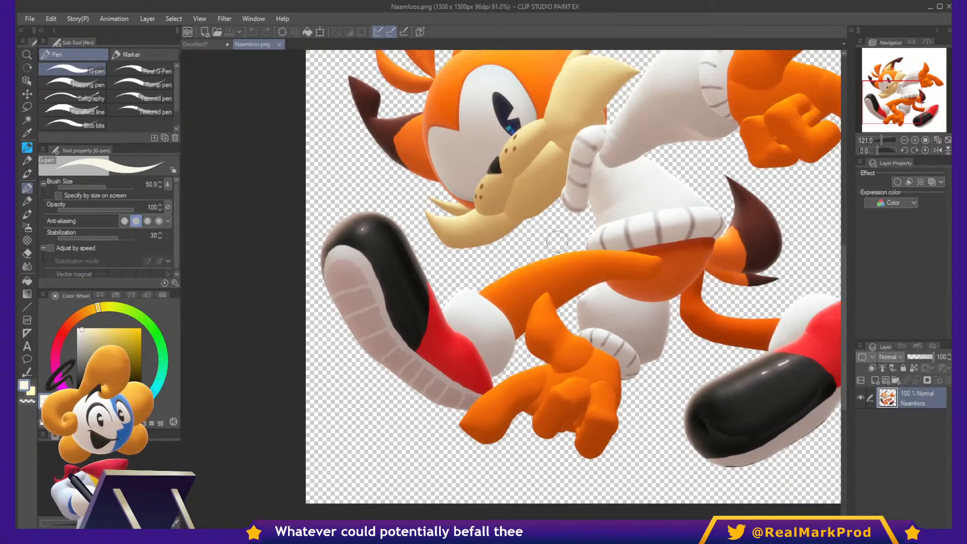
scroll(556, 388, up, 5)
scroll(554, 307, down, 5)
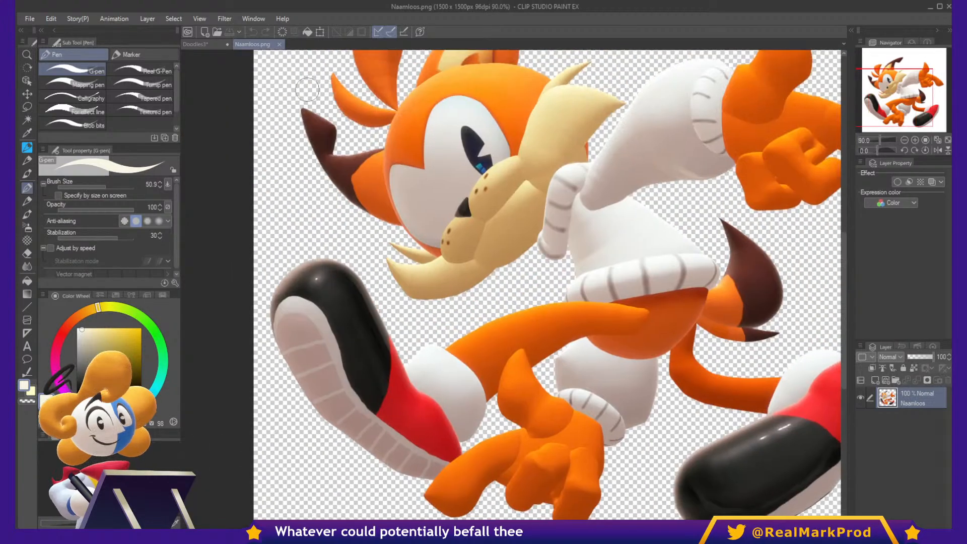
Return to the Doodles3 document and examine the painted eyes, mouth and rim lighting for comparison with the render.
click(196, 45)
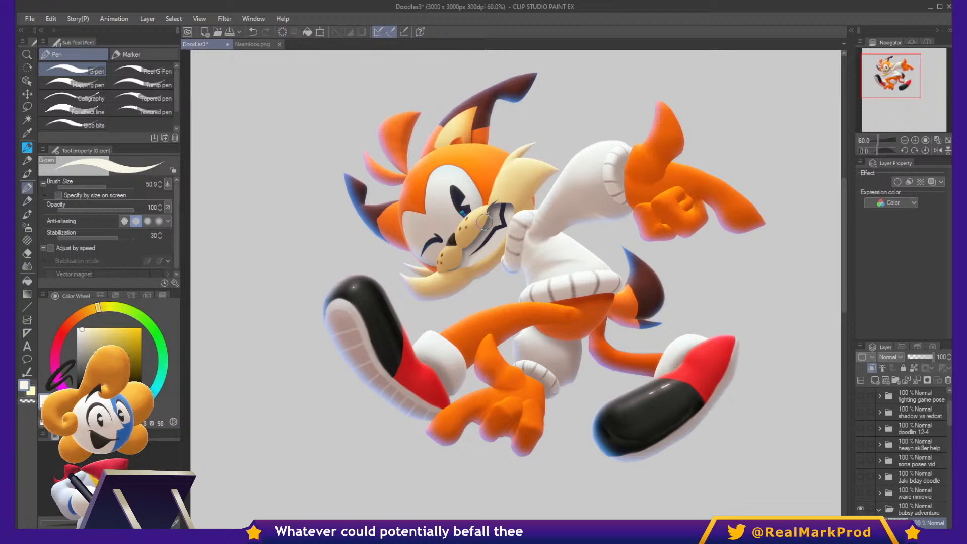
scroll(461, 275, up, 1)
scroll(466, 267, up, 1)
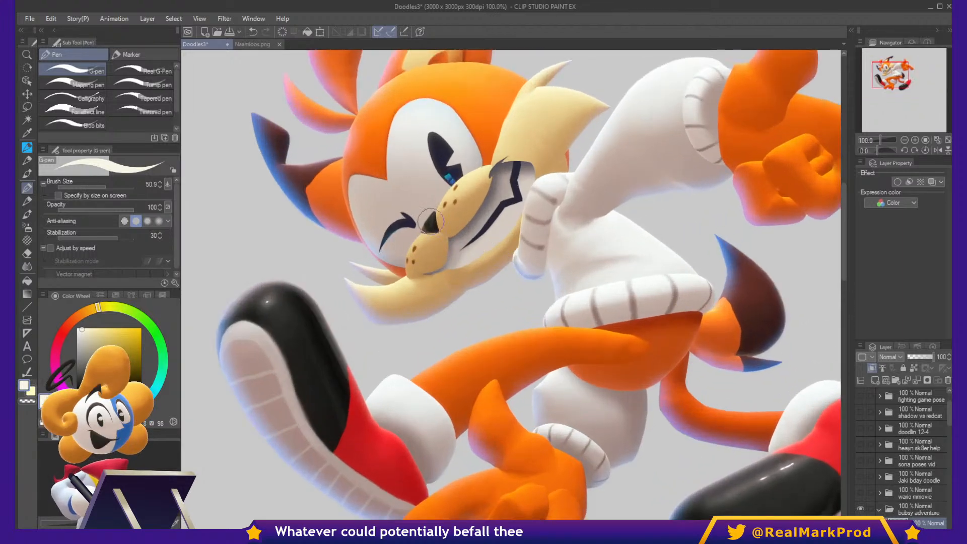
scroll(471, 213, up, 1)
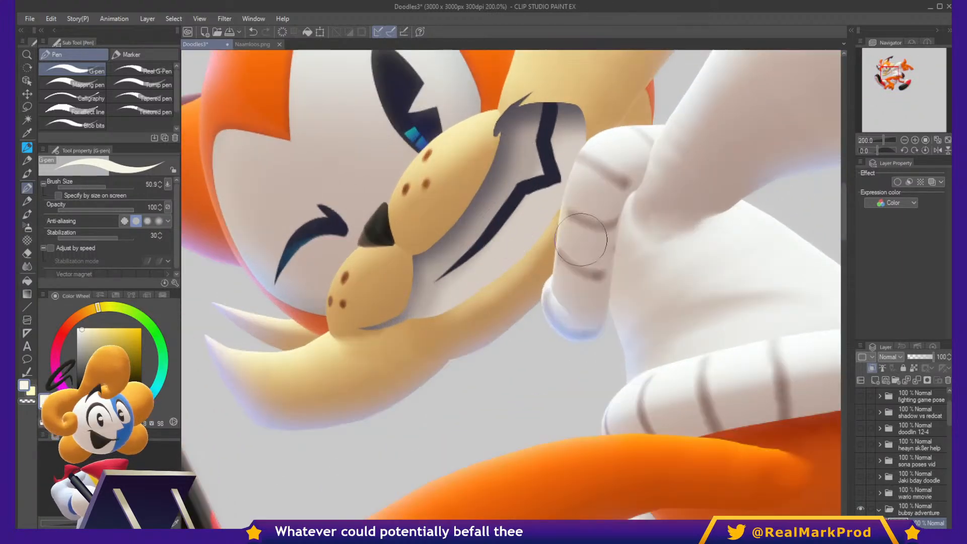
scroll(508, 219, down, 2)
scroll(519, 214, up, 1)
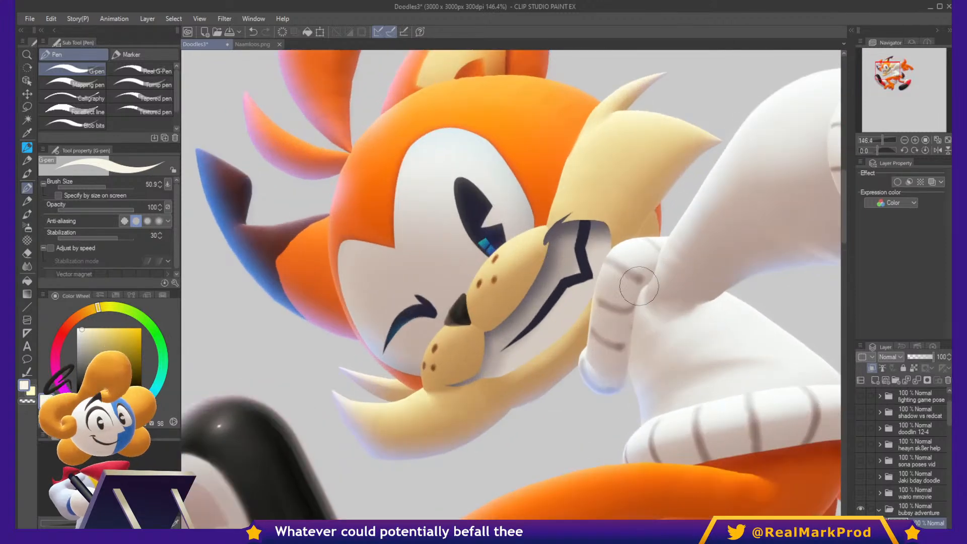
scroll(546, 237, up, 2)
scroll(547, 237, down, 3)
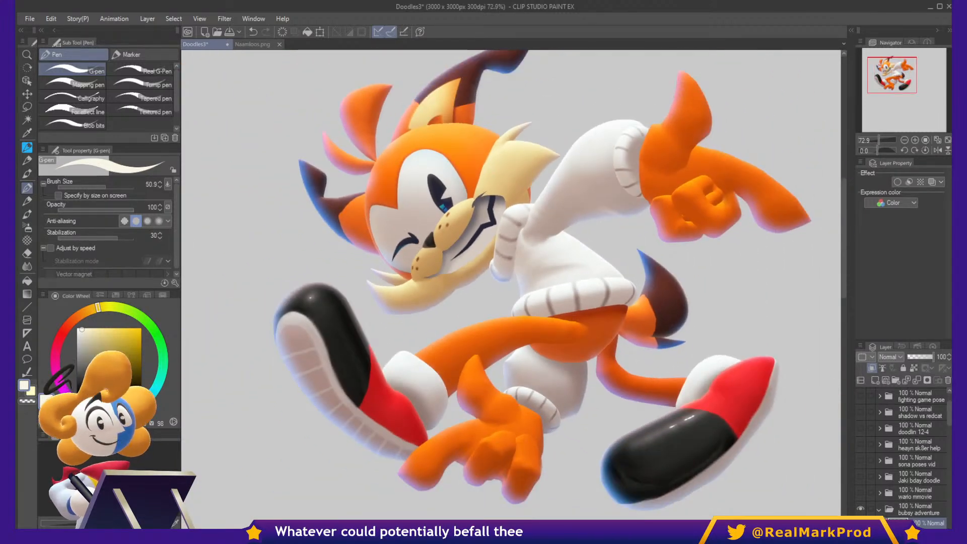
drag(532, 240, 564, 266)
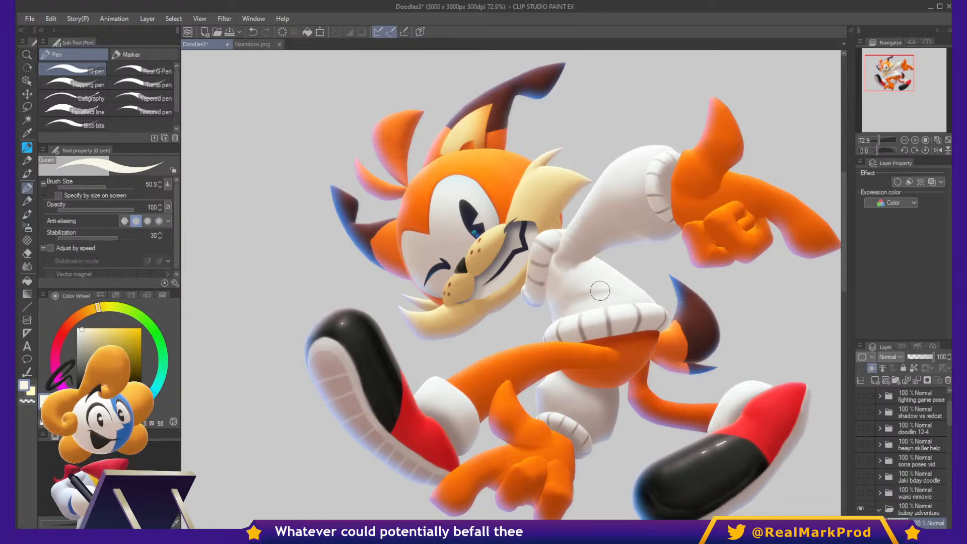
Show only the Drawing layer of the bubsy adventure folder and inspect the sweater and raised arm.
scroll(903, 453, down, 2)
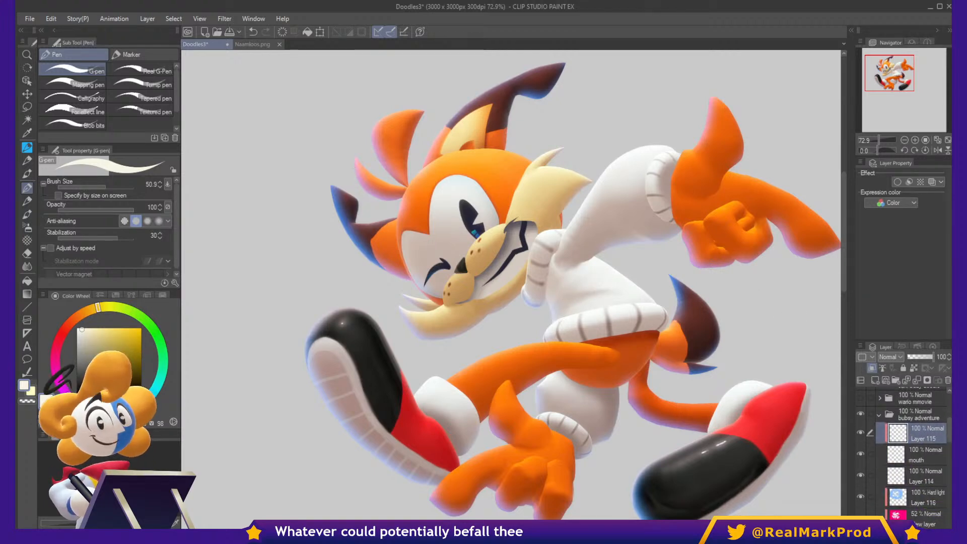
drag(698, 334, 642, 324)
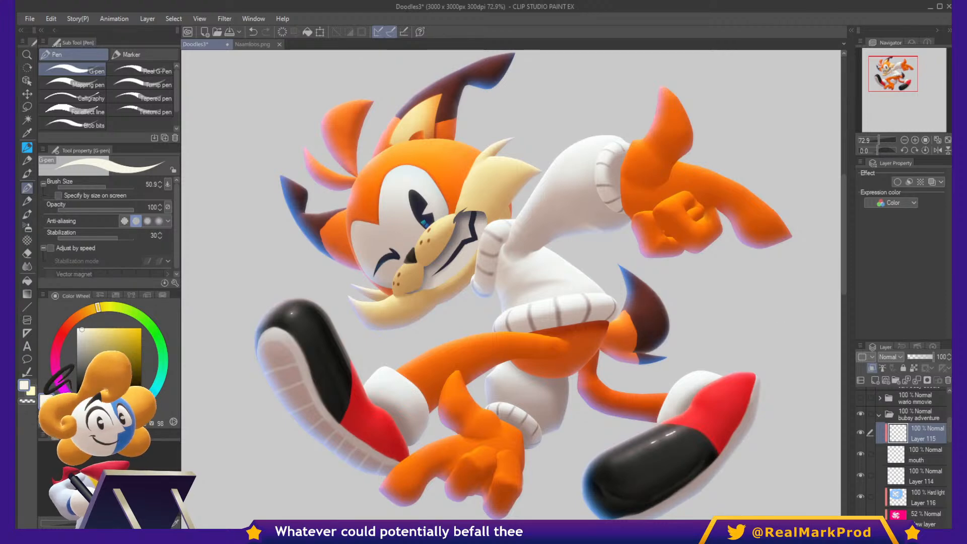
scroll(901, 453, down, 1)
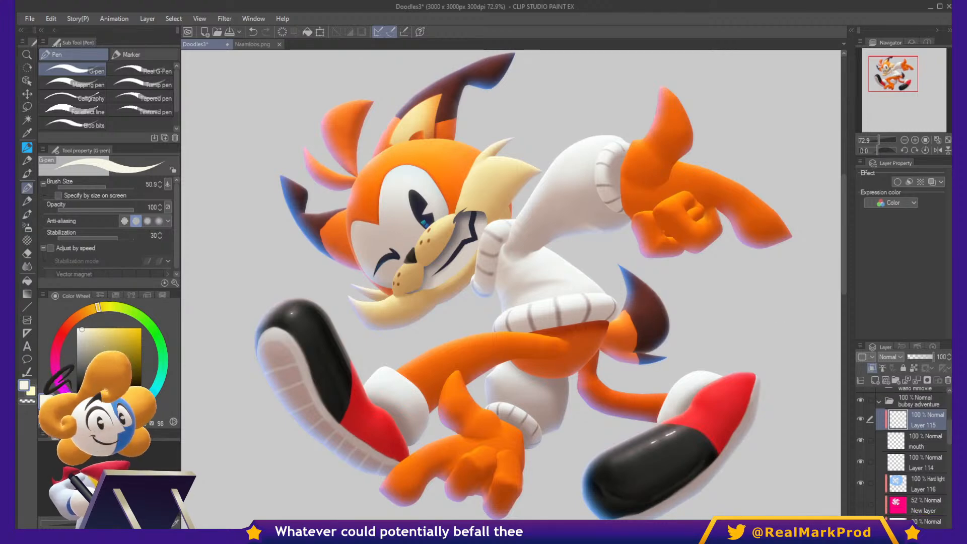
scroll(907, 454, down, 6)
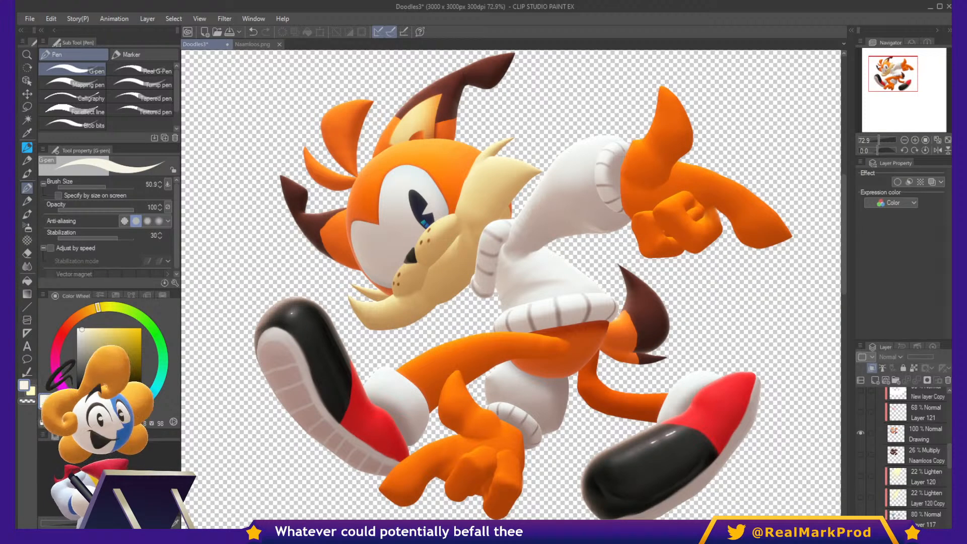
scroll(550, 221, up, 3)
drag(453, 251, 599, 282)
scroll(511, 288, up, 3)
drag(510, 288, 284, 309)
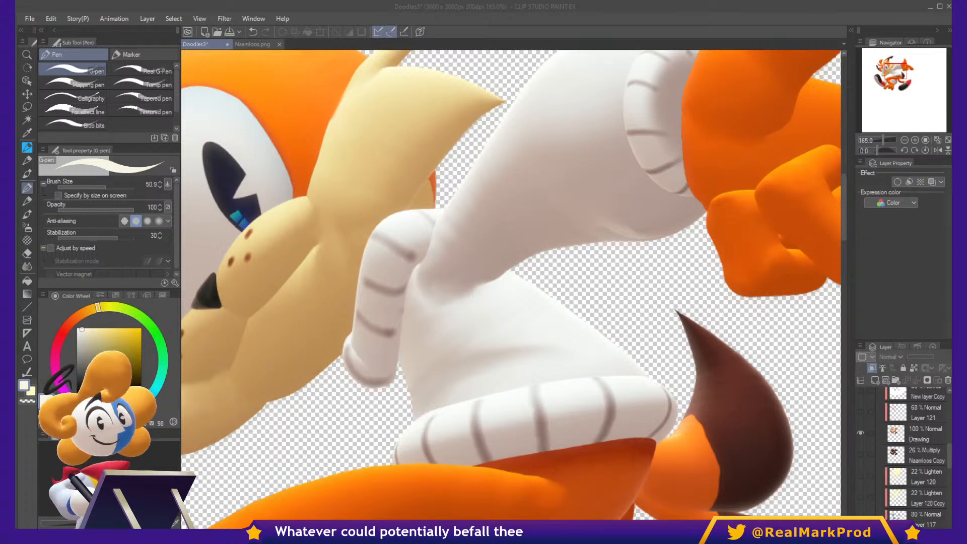
key(alt+Tab)
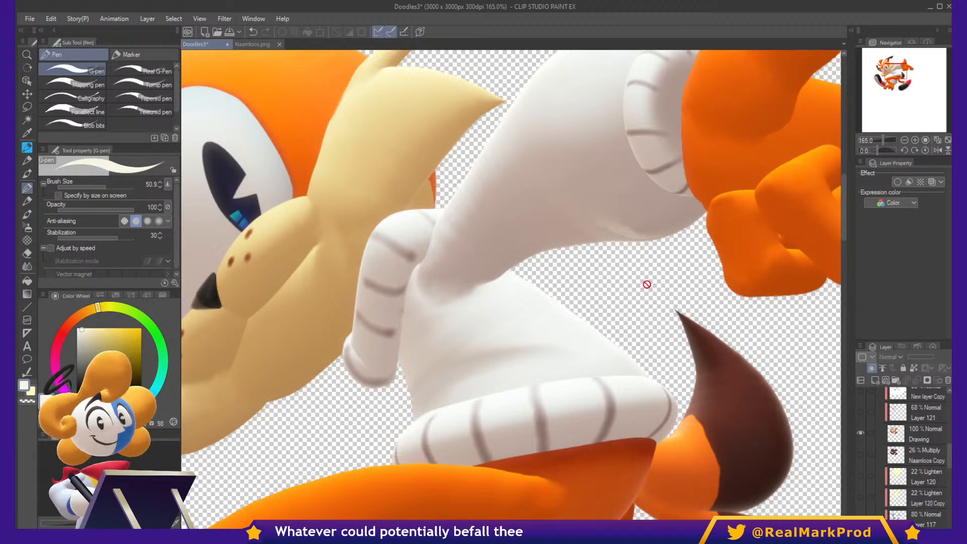
drag(708, 272, 589, 264)
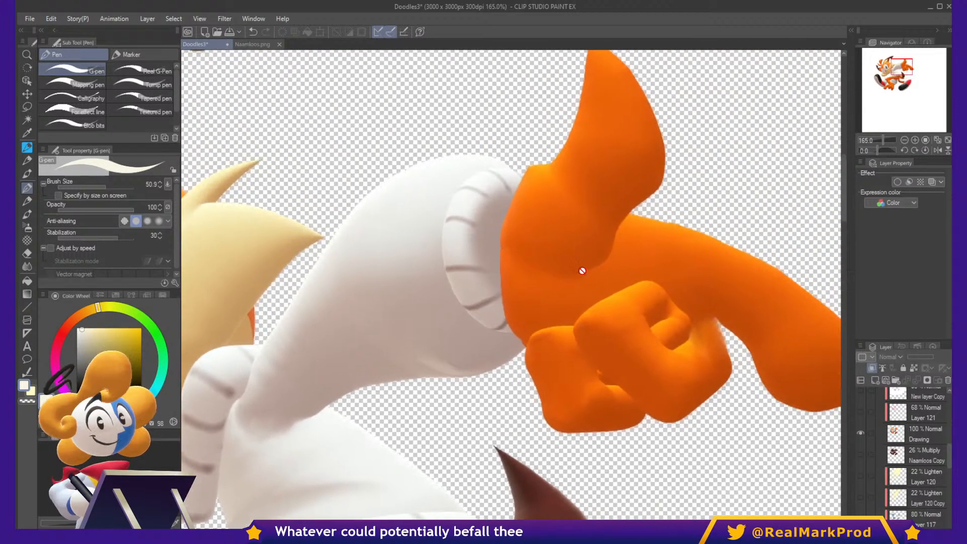
In the Naamloos.png document, smudge the dark shadow edge on the raised hand using the Finger tip blend tool at brush size 14.3.
click(252, 44)
scroll(554, 247, up, 5)
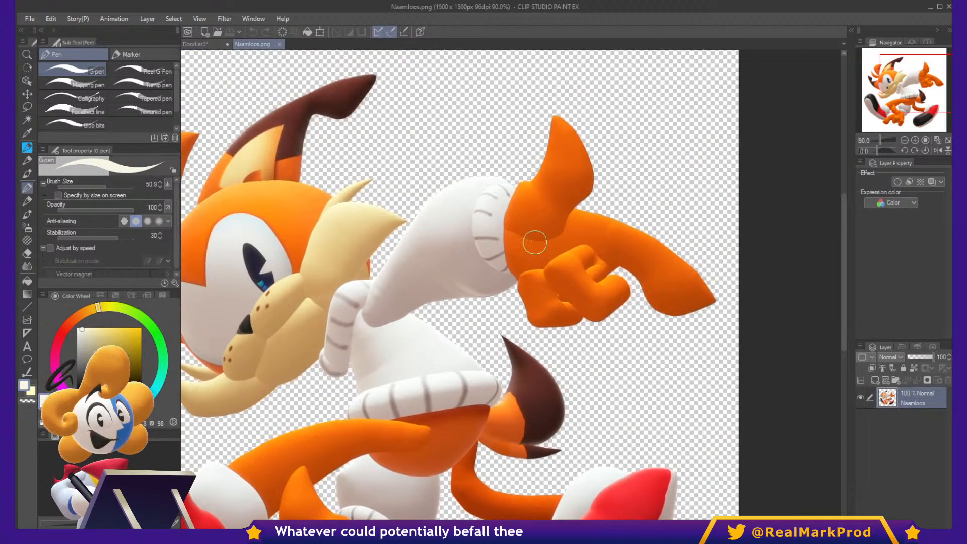
scroll(538, 239, up, 2)
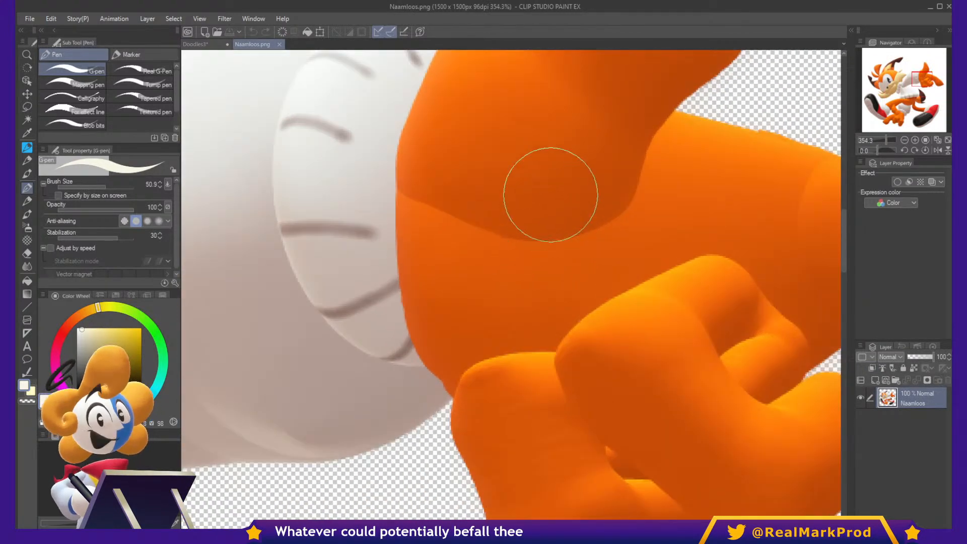
scroll(554, 211, up, 2)
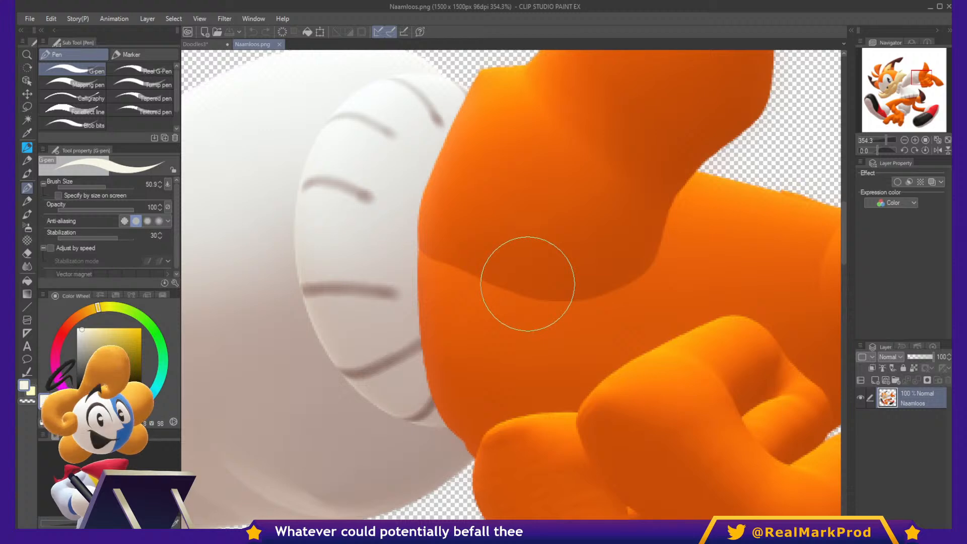
key(j)
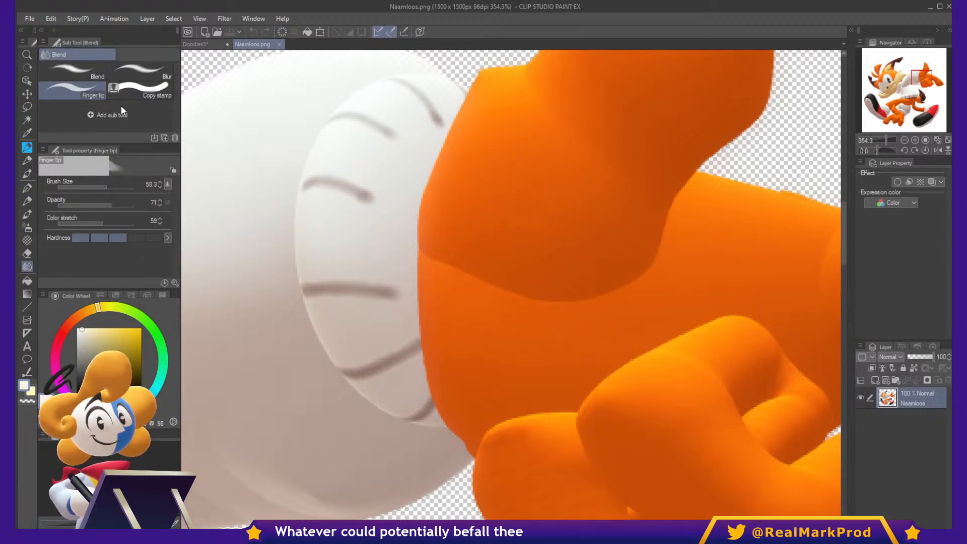
drag(623, 262, 630, 224)
drag(556, 328, 565, 288)
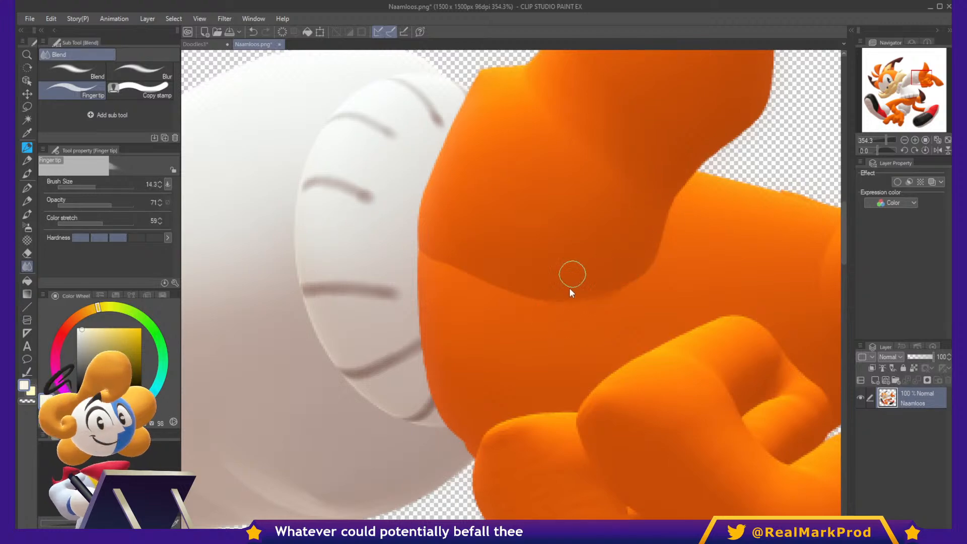
mouse_move(625, 268)
mouse_down()
mouse_move(609, 256)
mouse_move(621, 273)
mouse_move(479, 291)
mouse_move(462, 246)
mouse_move(454, 253)
mouse_move(548, 307)
mouse_move(665, 237)
mouse_move(593, 301)
mouse_move(520, 277)
mouse_move(482, 318)
mouse_move(465, 305)
mouse_move(446, 262)
mouse_up()
Smudge the shading across the wrist and shadow edge of the raised hand with the Finger tip brush at size 32.9.
mouse_move(752, 345)
mouse_down()
mouse_move(646, 377)
mouse_move(643, 261)
mouse_up()
mouse_move(609, 159)
mouse_down()
mouse_move(630, 147)
mouse_move(587, 119)
mouse_move(630, 134)
mouse_move(704, 223)
mouse_up()
drag(727, 192, 666, 130)
drag(657, 215, 721, 283)
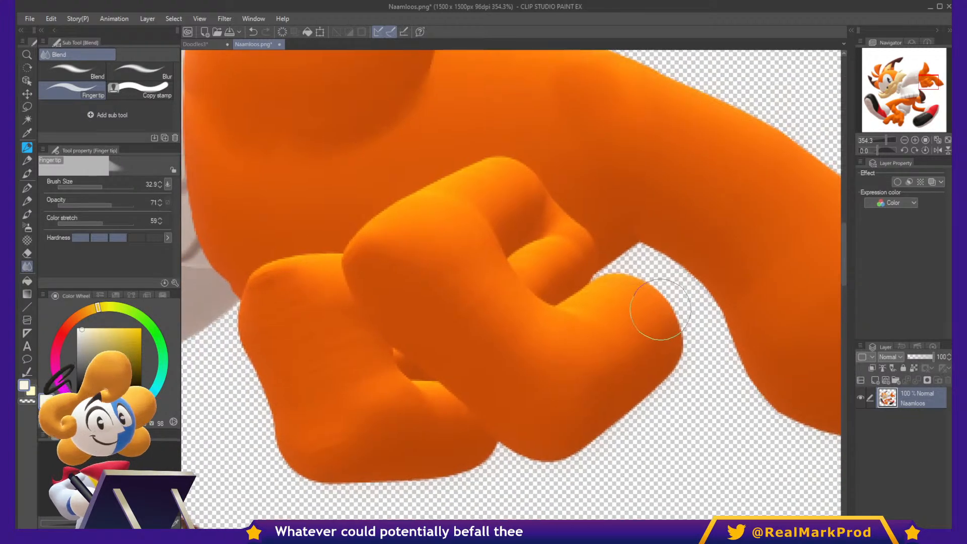
Close the transparent gap between the raised hand's finger and the wrist by smudging orange across it at brush sizes 10.8 and 19.5.
mouse_move(614, 235)
mouse_down()
mouse_move(644, 299)
mouse_move(617, 253)
mouse_up()
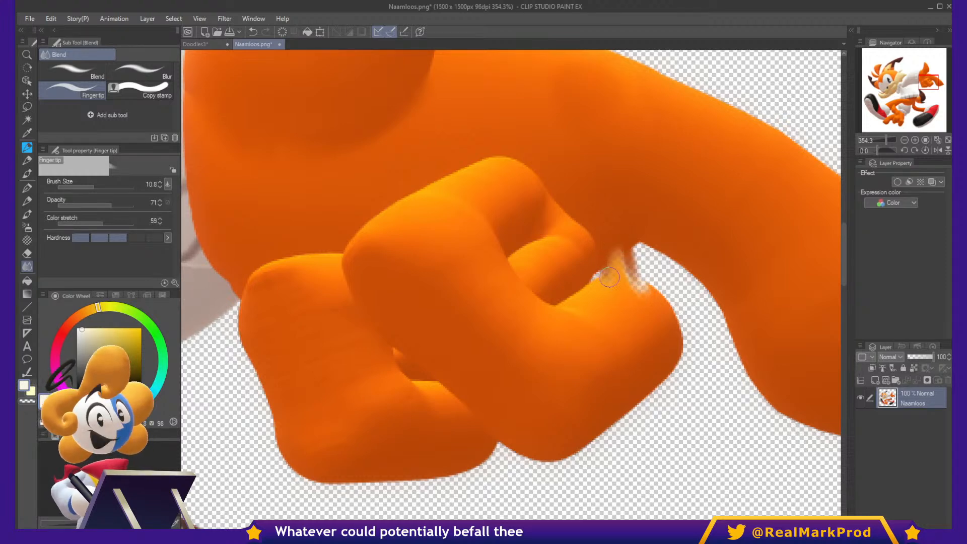
mouse_move(623, 253)
mouse_down()
mouse_move(645, 293)
mouse_move(635, 264)
mouse_up()
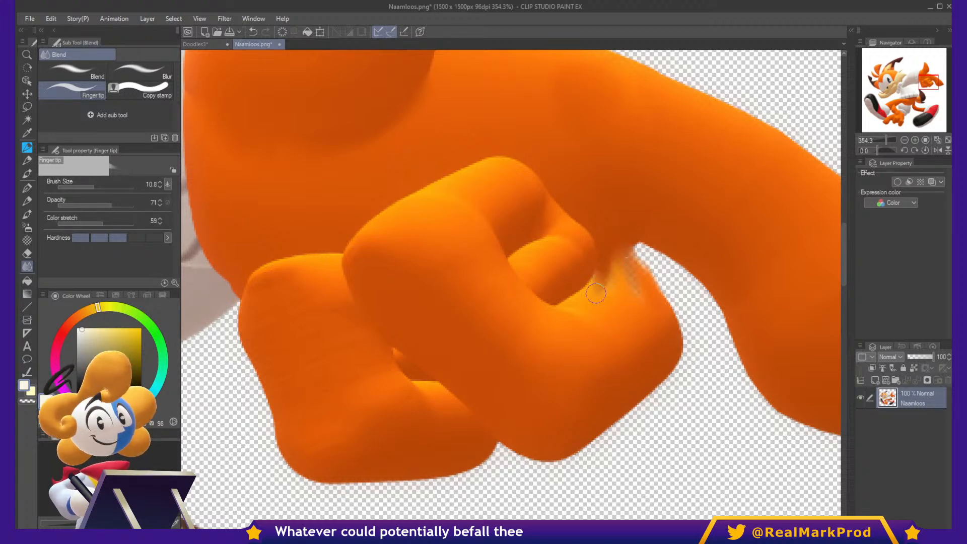
key(bracketright)
mouse_move(602, 281)
mouse_down()
mouse_move(630, 297)
mouse_move(612, 274)
mouse_move(631, 273)
mouse_up()
drag(623, 235, 633, 285)
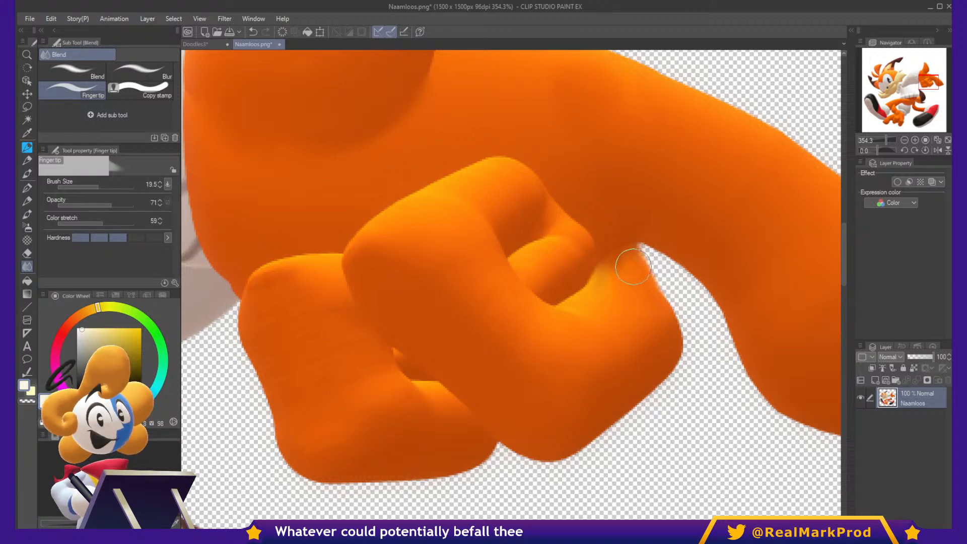
Smooth out the rippled shading on the raised hand's lower finger with the Finger tip brush at size 33.0.
drag(440, 315, 579, 315)
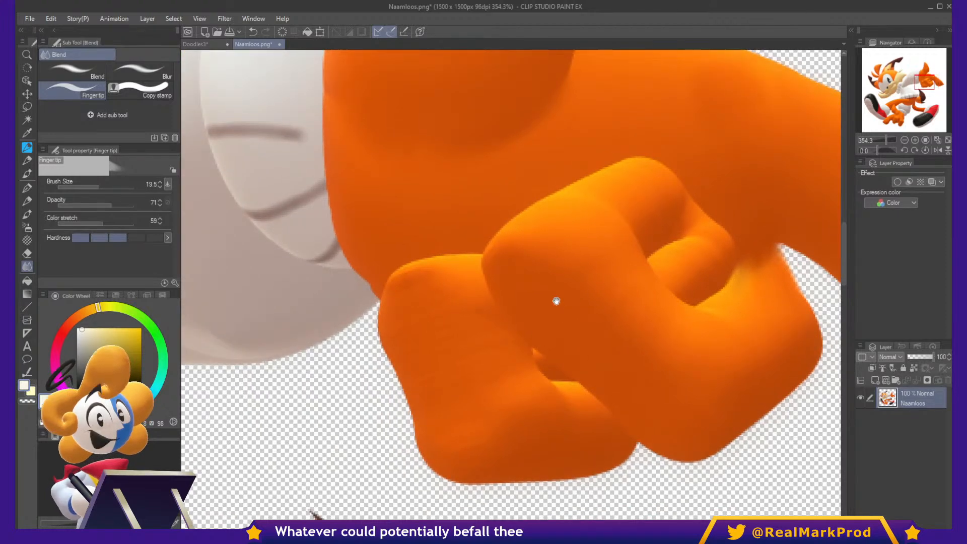
drag(363, 339, 617, 308)
drag(679, 339, 565, 384)
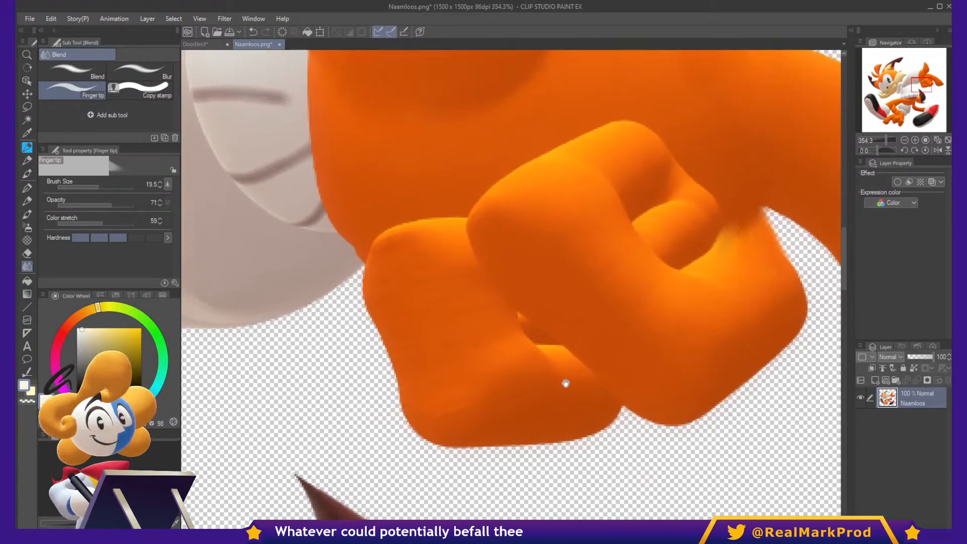
drag(474, 349, 602, 291)
scroll(602, 291, up, 4)
drag(649, 315, 639, 289)
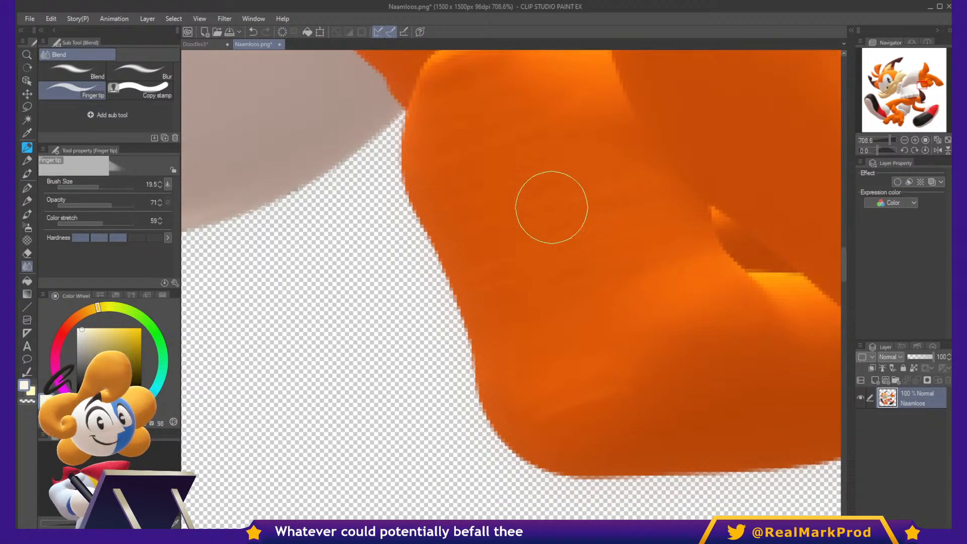
scroll(587, 233, up, 2)
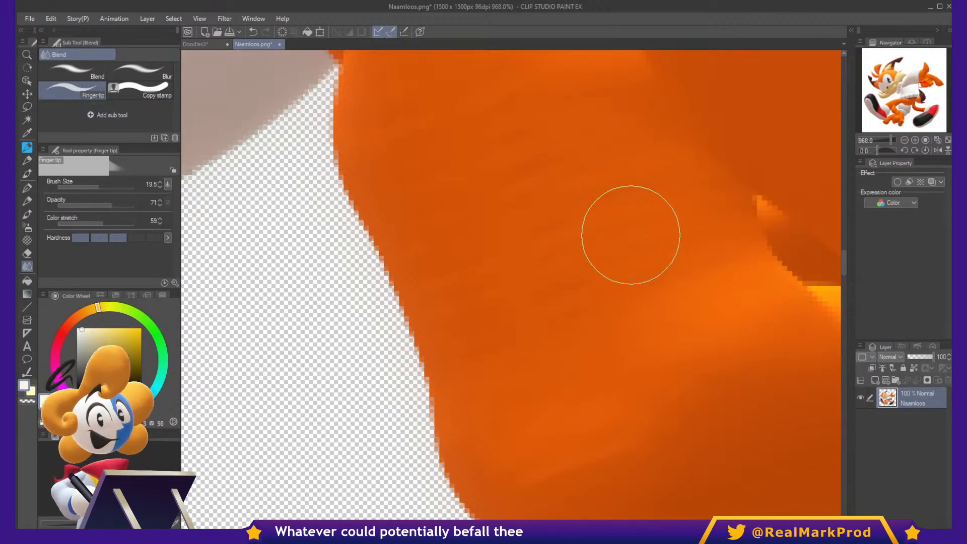
drag(510, 285, 593, 292)
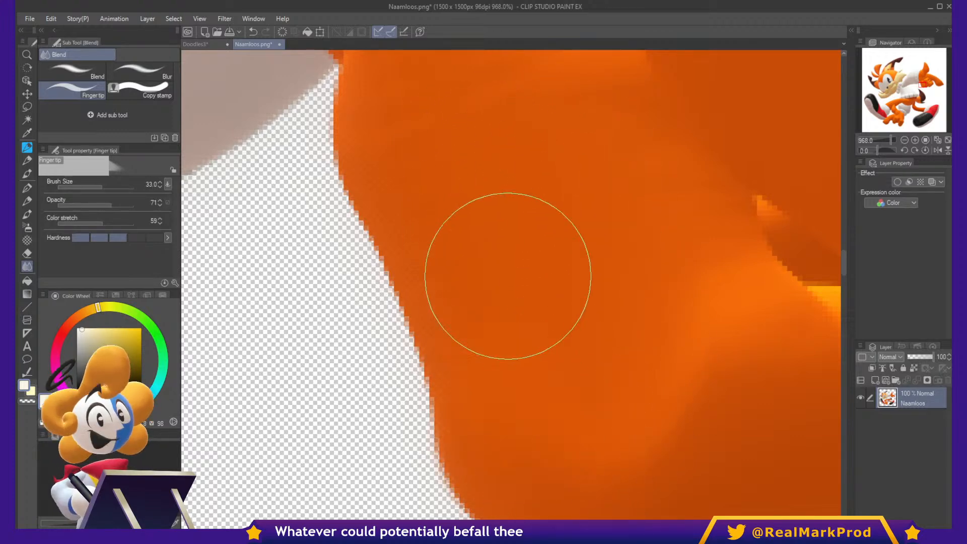
mouse_move(572, 196)
mouse_down()
mouse_move(548, 309)
mouse_move(509, 239)
mouse_move(509, 183)
mouse_up()
mouse_move(643, 394)
mouse_down()
mouse_move(619, 383)
mouse_move(603, 347)
mouse_move(667, 391)
mouse_move(535, 291)
mouse_up()
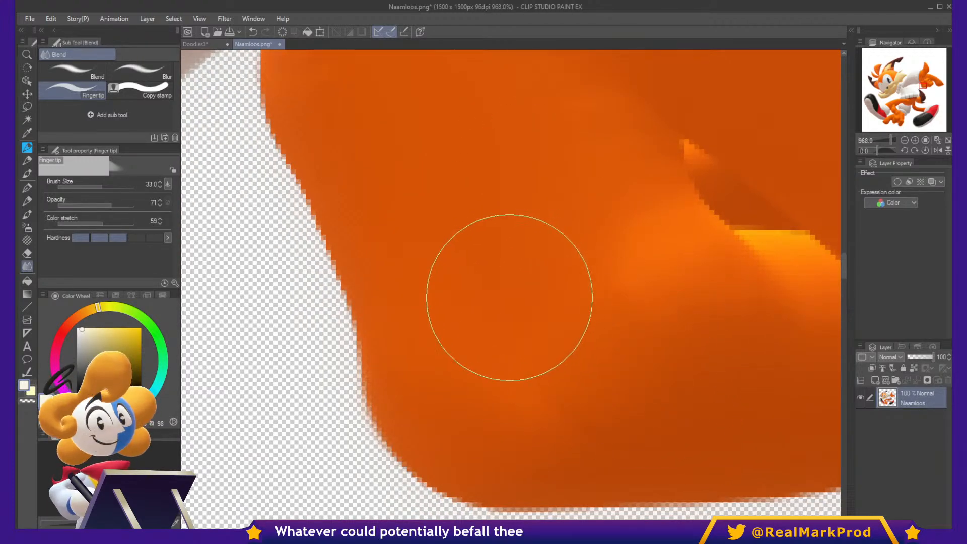
scroll(508, 300, down, 8)
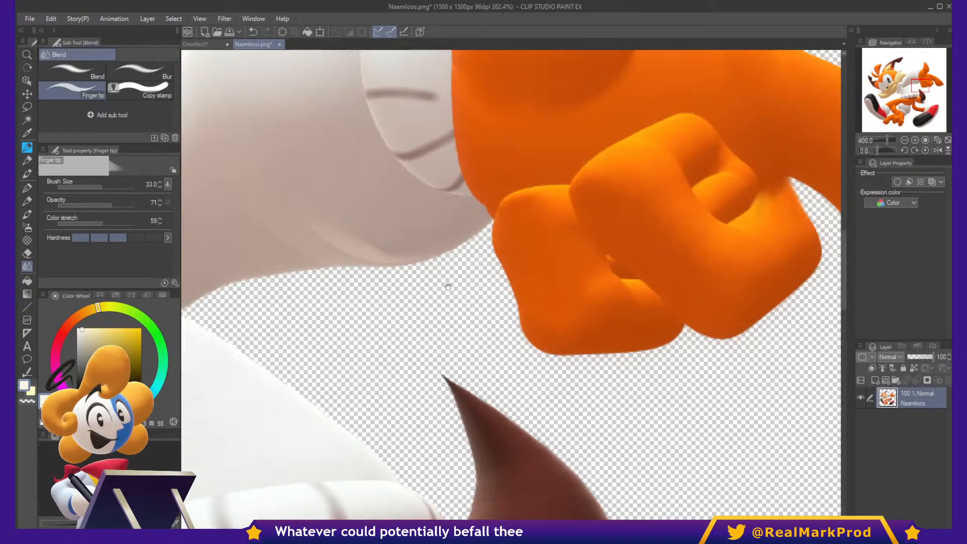
Smudge the shadow edge where the raised sleeve meets the white sweater, using brush sizes 25.0 and 54.4.
scroll(448, 287, down, 2)
mouse_move(448, 286)
mouse_down()
mouse_move(678, 215)
mouse_move(808, 217)
mouse_up()
scroll(587, 287, up, 3)
mouse_move(576, 222)
mouse_down()
mouse_move(547, 222)
mouse_move(600, 211)
mouse_move(574, 186)
mouse_move(565, 196)
mouse_move(521, 189)
mouse_move(544, 172)
mouse_move(528, 184)
mouse_up()
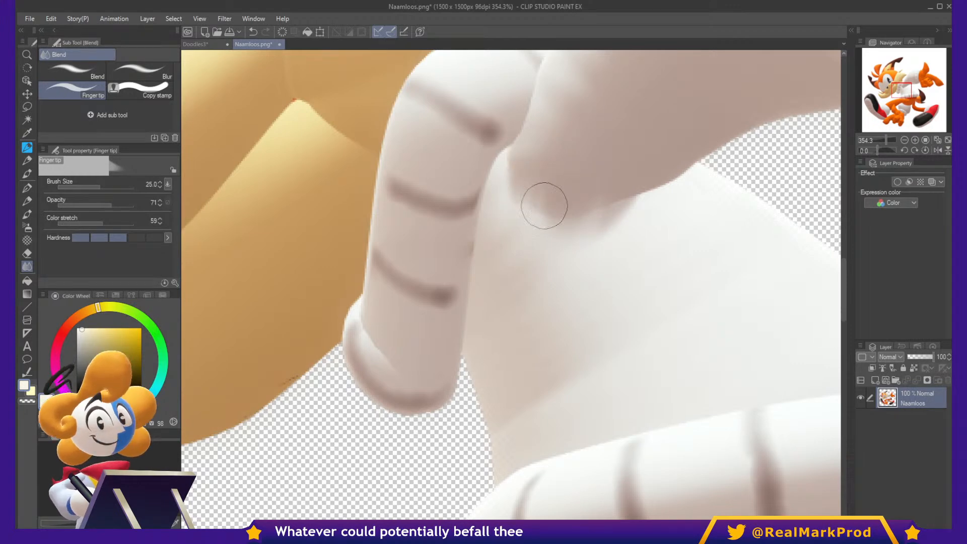
mouse_move(569, 209)
mouse_down()
mouse_move(551, 237)
mouse_move(543, 196)
mouse_move(521, 189)
mouse_up()
mouse_move(604, 182)
mouse_down()
mouse_move(590, 204)
mouse_move(602, 193)
mouse_move(608, 219)
mouse_move(636, 230)
mouse_move(615, 235)
mouse_move(544, 218)
mouse_move(516, 199)
mouse_move(523, 208)
mouse_move(561, 211)
mouse_up()
drag(638, 195, 611, 209)
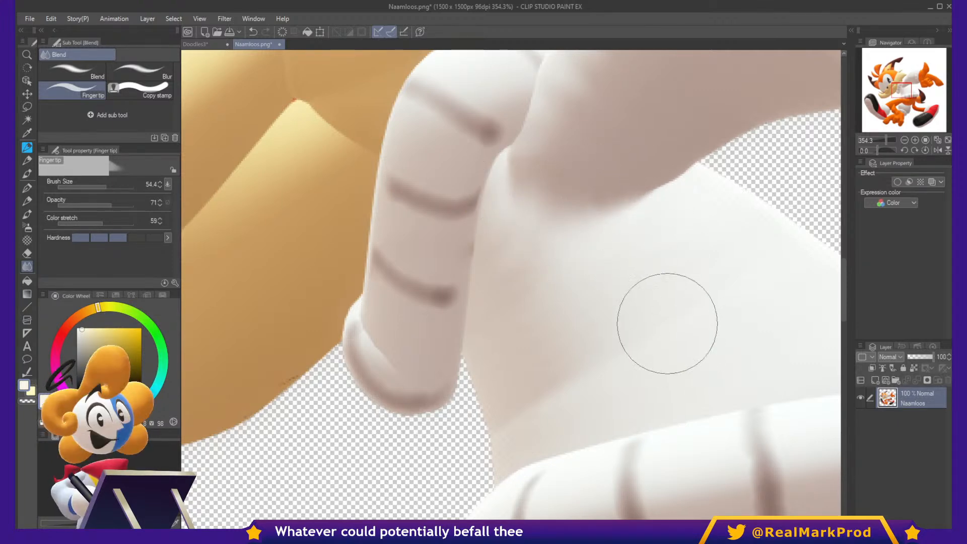
drag(723, 331, 632, 410)
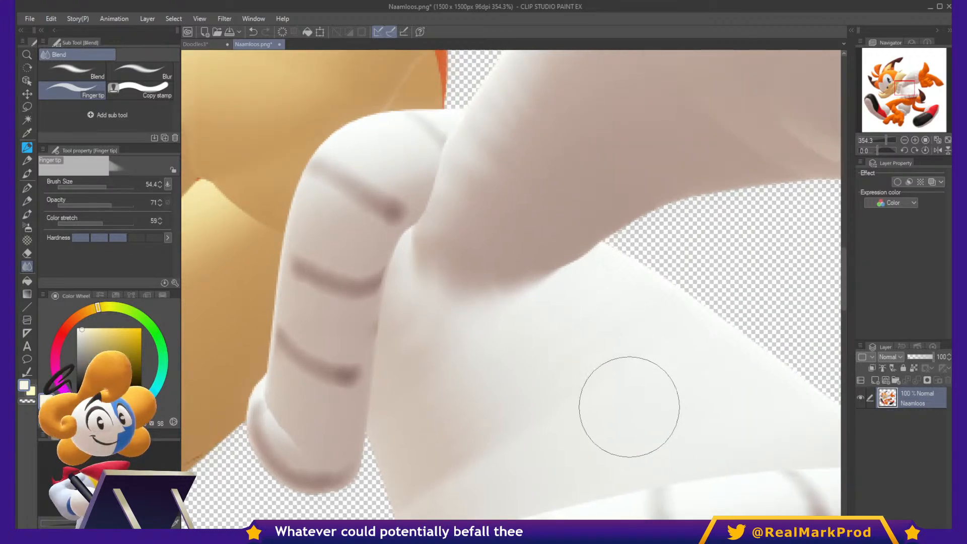
Switch to the Doodles3 document and examine the painted sweater and the shadow on the lower sleeve.
scroll(628, 407, down, 5)
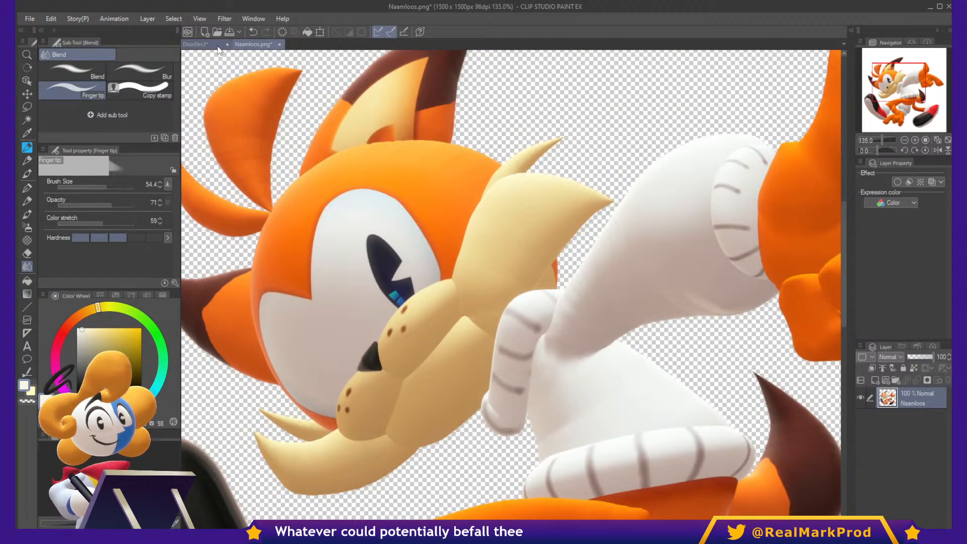
click(222, 46)
drag(448, 264, 644, 229)
drag(440, 326, 653, 226)
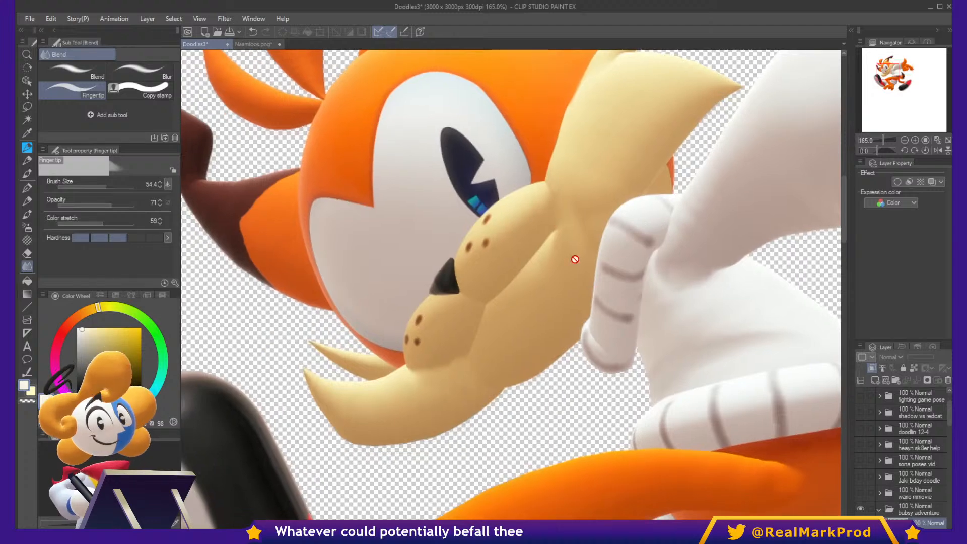
scroll(589, 258, down, 2)
drag(564, 262, 501, 201)
scroll(495, 266, down, 3)
scroll(566, 350, up, 3)
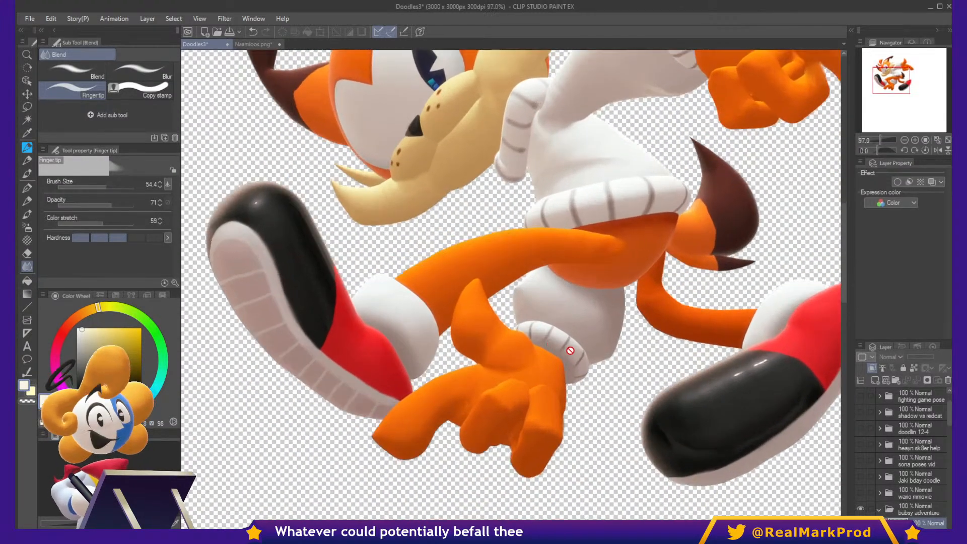
scroll(619, 338, up, 5)
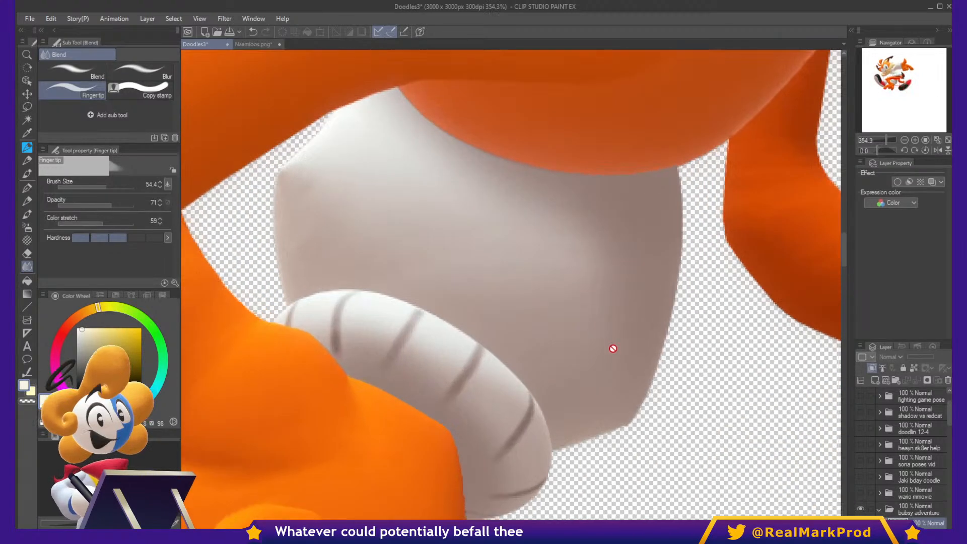
Return to the Naamloos.png document and inspect the same lower sleeve for comparison.
click(259, 46)
scroll(564, 367, up, 3)
scroll(457, 277, up, 5)
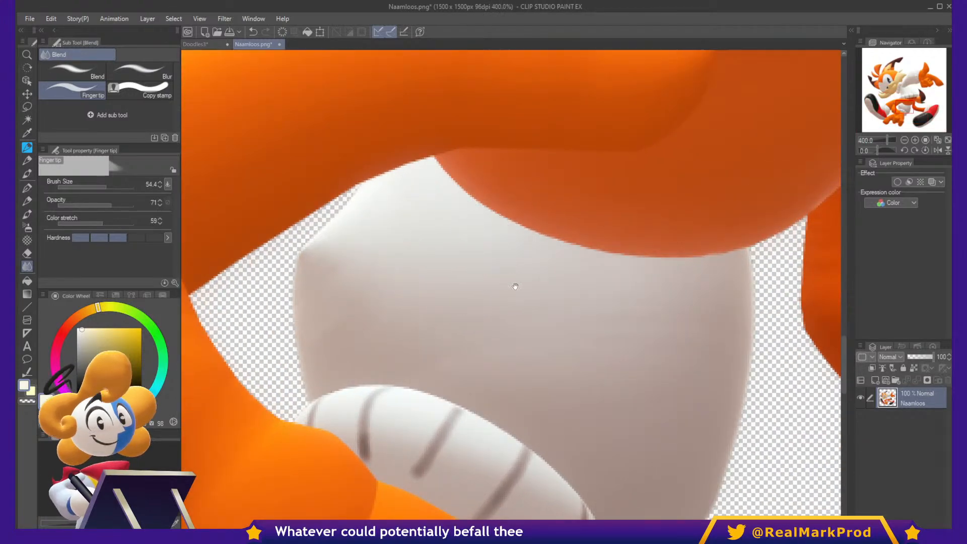
drag(515, 286, 492, 264)
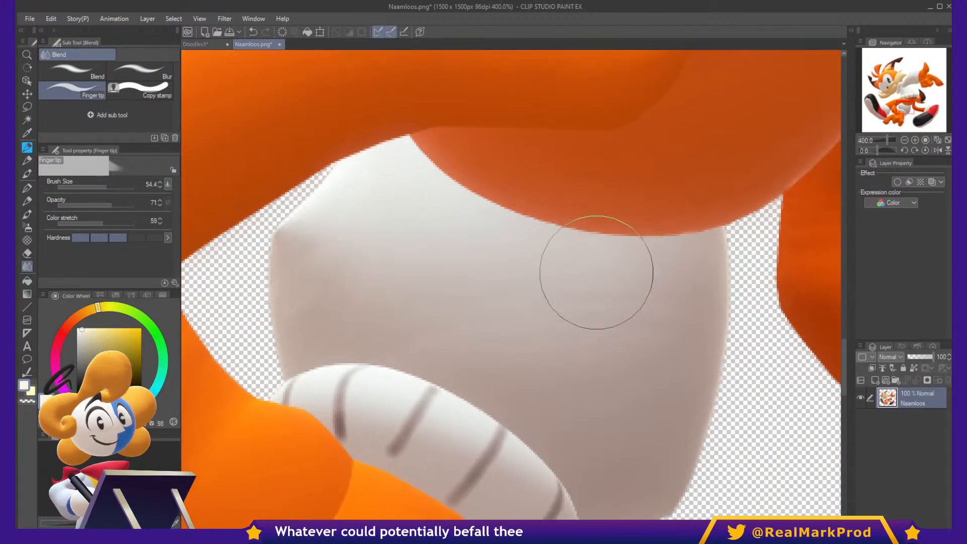
Add a new layer and paint a solid yellow ball with the G-pen in the empty area below the character.
key(p)
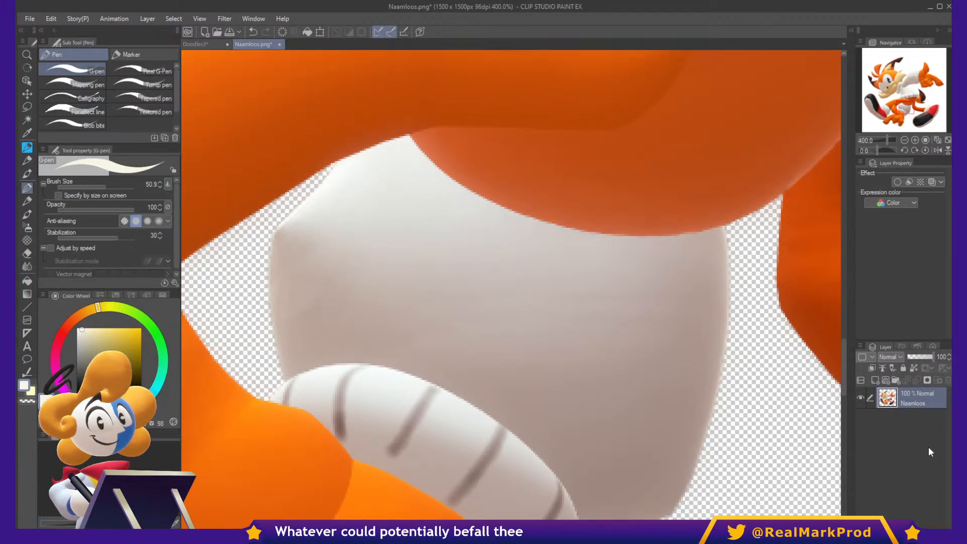
click(874, 380)
click(141, 334)
mouse_move(588, 179)
mouse_down()
mouse_move(693, 207)
mouse_move(685, 202)
mouse_up()
mouse_move(779, 229)
mouse_down()
mouse_move(637, 362)
mouse_move(687, 252)
mouse_move(678, 153)
mouse_move(614, 214)
mouse_move(615, 245)
mouse_up()
drag(461, 346, 346, 333)
Paint a thick dark green ground strip beneath the yellow ball with the G-pen at size 41.2.
click(141, 376)
click(160, 378)
mouse_move(516, 379)
mouse_down()
mouse_move(418, 372)
mouse_move(435, 383)
mouse_move(782, 391)
mouse_move(406, 379)
mouse_move(831, 400)
mouse_up()
drag(596, 218, 416, 221)
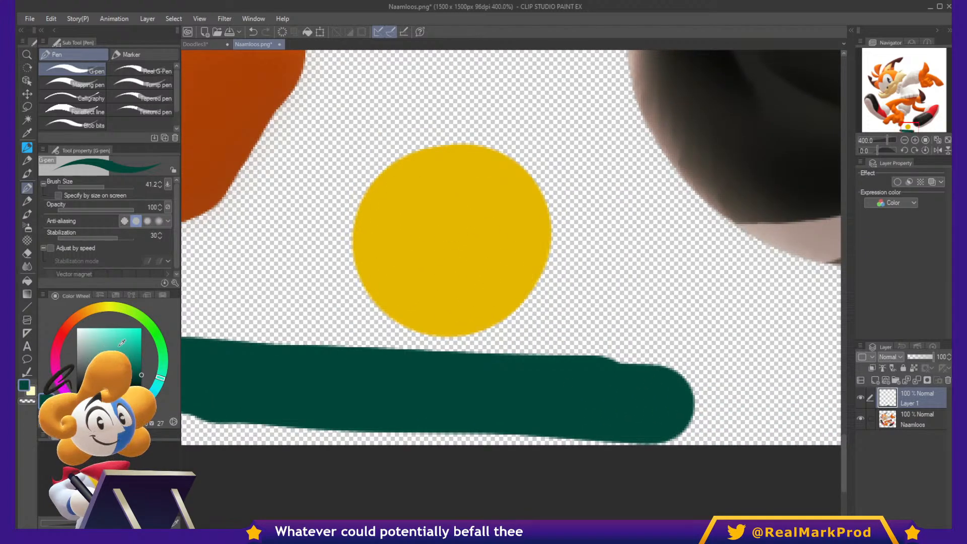
Draw an olive light-direction arrow, two projection lines past the ball and a shadow ellipse on the ground at brush size 3.7.
click(112, 306)
click(144, 364)
ctrl+alt+drag(304, 319, 271, 296)
drag(331, 68, 386, 146)
drag(382, 93, 385, 146)
drag(387, 324, 482, 405)
drag(554, 250, 642, 347)
mouse_move(598, 381)
mouse_down()
mouse_move(529, 388)
mouse_move(612, 384)
mouse_move(598, 383)
mouse_up()
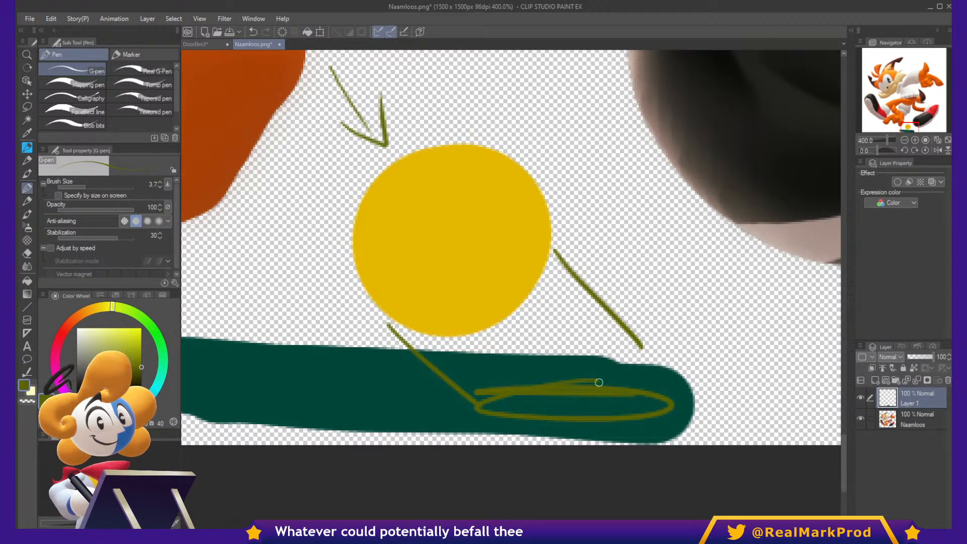
Fill the ellipse on the green ground with a near-black green cast shadow at brush size 26.1.
alt+click(270, 381)
drag(143, 374, 143, 385)
mouse_move(451, 385)
mouse_down()
mouse_move(508, 388)
mouse_move(494, 401)
mouse_move(648, 404)
mouse_move(579, 384)
mouse_up()
drag(736, 386, 799, 387)
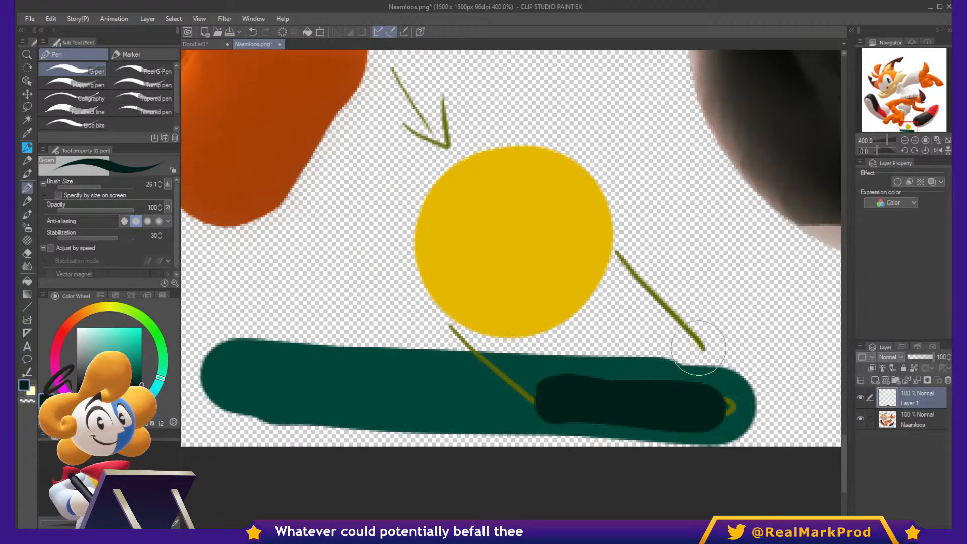
Paint a solid orange block face against the yellow ball's shadowed side with the G-pen at size 12.3.
key(bracketleft)
key(bracketleft)
key(bracketleft)
click(86, 312)
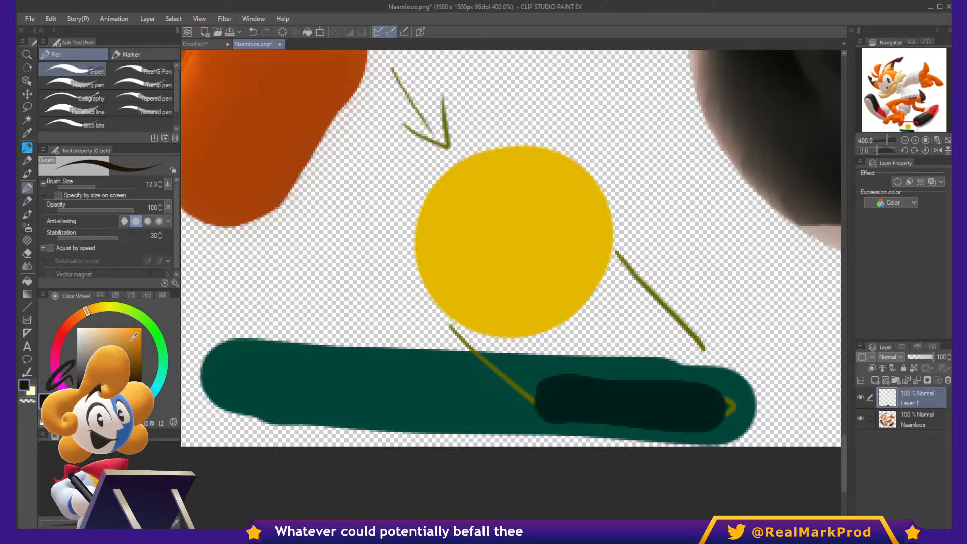
click(141, 338)
mouse_move(525, 342)
mouse_down()
mouse_move(566, 331)
mouse_move(608, 276)
mouse_move(618, 241)
mouse_move(612, 176)
mouse_move(622, 189)
mouse_move(611, 189)
mouse_move(697, 238)
mouse_move(640, 356)
mouse_move(526, 343)
mouse_up()
drag(631, 208, 569, 347)
mouse_move(630, 353)
mouse_down()
mouse_move(655, 236)
mouse_move(613, 313)
mouse_move(659, 261)
mouse_move(644, 302)
mouse_up()
Paint a dark reddish-brown side face on the orange block and extend its orange corner to meet the ball.
drag(135, 333, 141, 365)
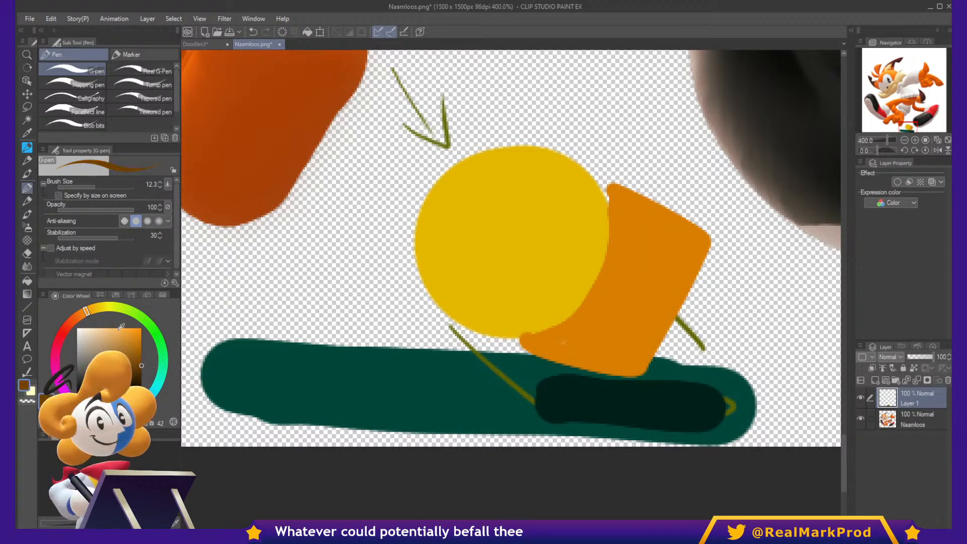
click(78, 315)
mouse_move(712, 241)
mouse_down()
mouse_move(731, 272)
mouse_move(708, 338)
mouse_move(662, 352)
mouse_move(712, 256)
mouse_move(662, 361)
mouse_move(716, 266)
mouse_move(682, 362)
mouse_move(698, 342)
mouse_move(647, 369)
mouse_move(718, 337)
mouse_up()
alt+click(637, 221)
drag(604, 184, 609, 221)
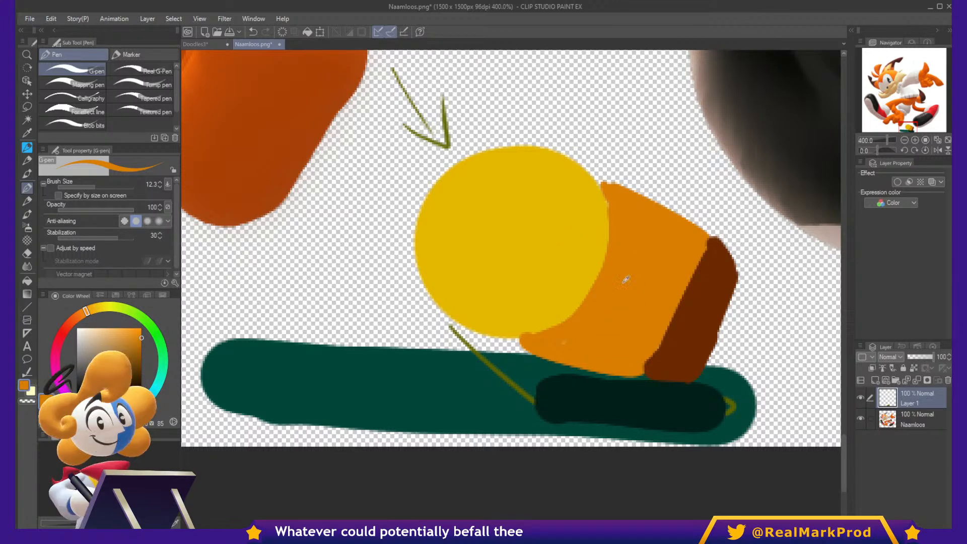
Paint the ball's curved brown cast shadow on the orange block using brush sizes 7.3 and 11.8.
alt+click(523, 219)
alt+click(639, 281)
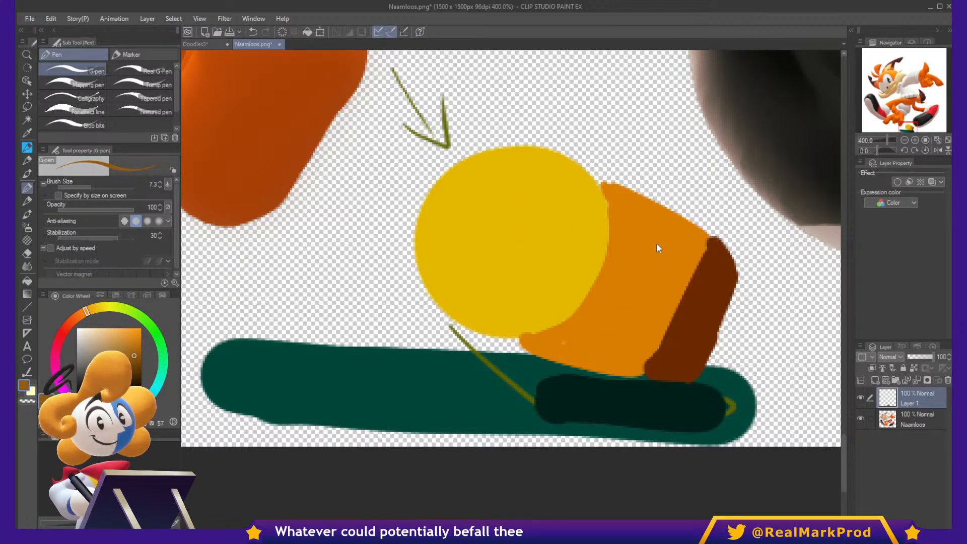
key(bracketleft)
drag(613, 241, 585, 362)
drag(524, 336, 590, 361)
drag(525, 337, 589, 323)
key(bracketright)
mouse_move(612, 253)
mouse_down()
mouse_move(553, 342)
mouse_move(557, 327)
mouse_move(531, 339)
mouse_move(601, 319)
mouse_move(618, 266)
mouse_move(598, 333)
mouse_up()
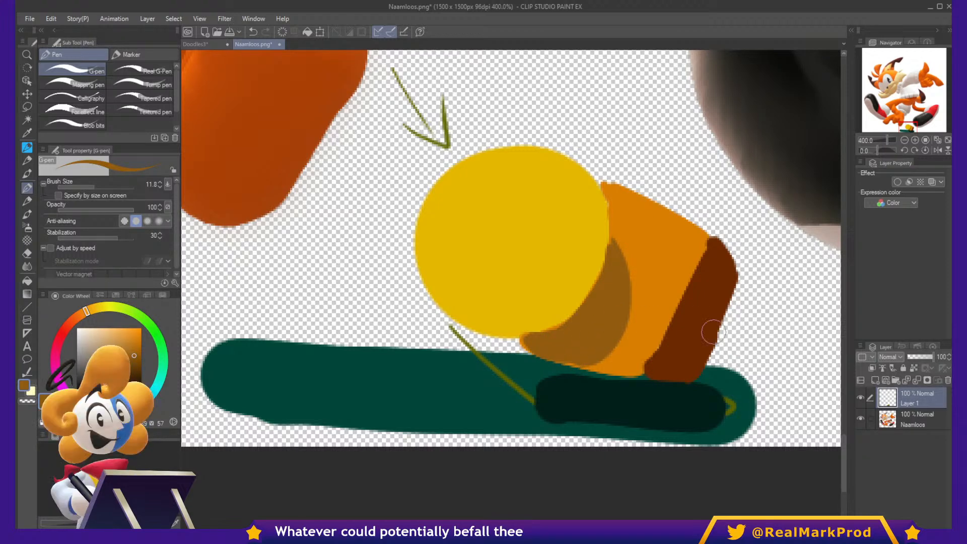
Activate the Naamloos layer and select the character's white lower sleeve with Auto select, referring to the editing layer only.
drag(705, 352, 741, 384)
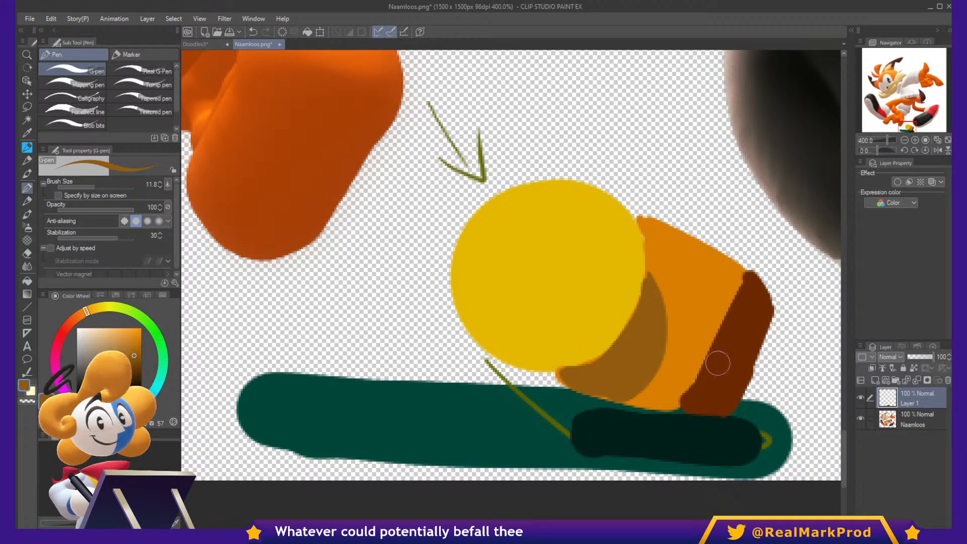
scroll(695, 327, up, 3)
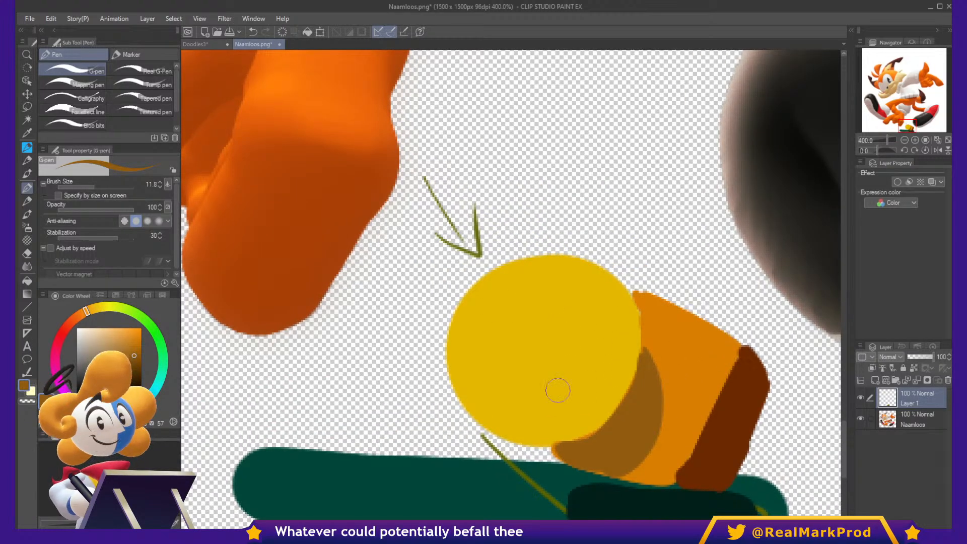
scroll(550, 392, down, 3)
drag(542, 237, 517, 417)
drag(516, 240, 538, 358)
scroll(488, 350, up, 1)
scroll(487, 349, up, 1)
click(912, 421)
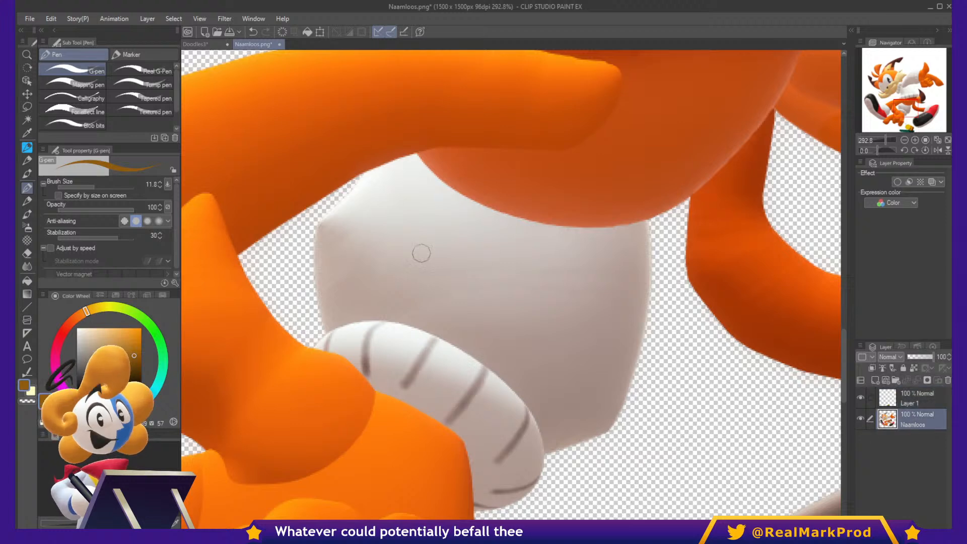
key(w)
click(460, 260)
click(491, 307)
shift+click(566, 356)
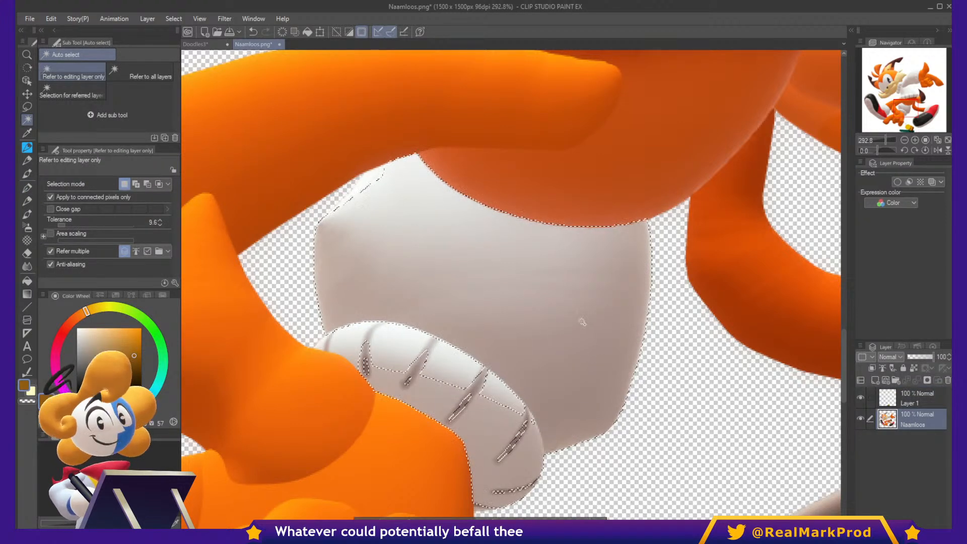
shift+click(555, 348)
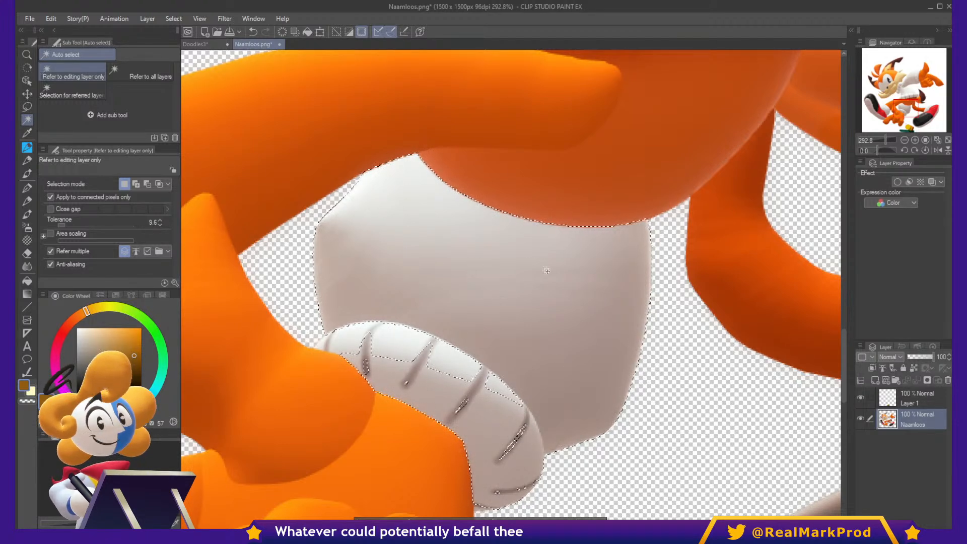
Set up the Soft airbrush at size 105.7 with a shadow brown sampled from the selected sleeve's lower part.
key(b)
key(b)
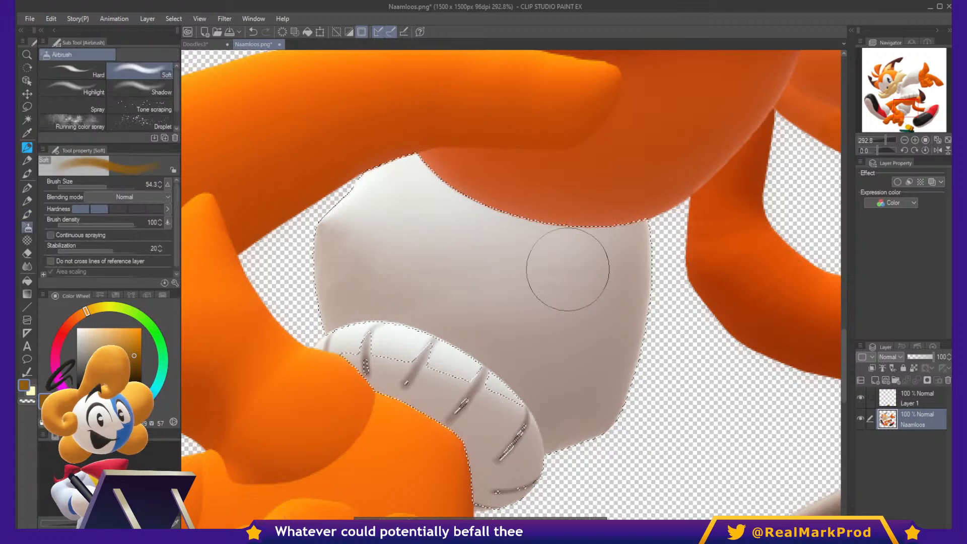
drag(599, 287, 622, 285)
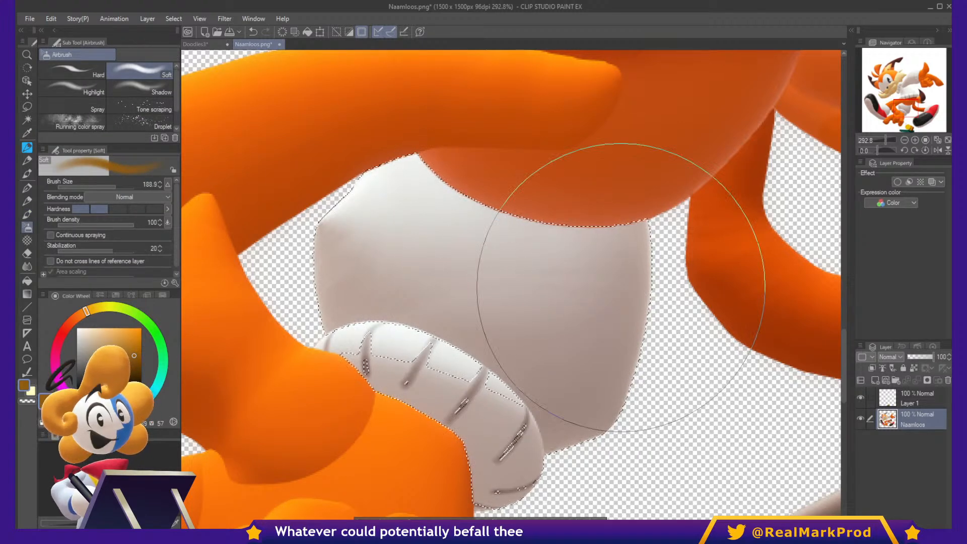
alt+click(567, 367)
mouse_move(351, 248)
mouse_down()
mouse_move(465, 272)
mouse_move(431, 255)
mouse_up()
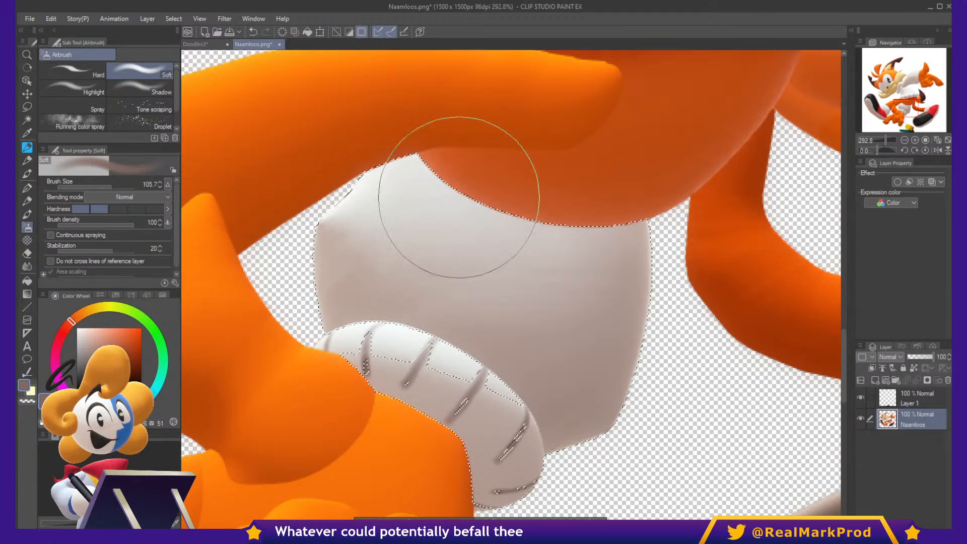
Try to airbrush a broad, soft shadow across the sleeve's upper part at brush size 105.7.
mouse_move(448, 192)
mouse_down()
mouse_move(540, 252)
mouse_move(667, 248)
mouse_up()
key(ctrl+d)
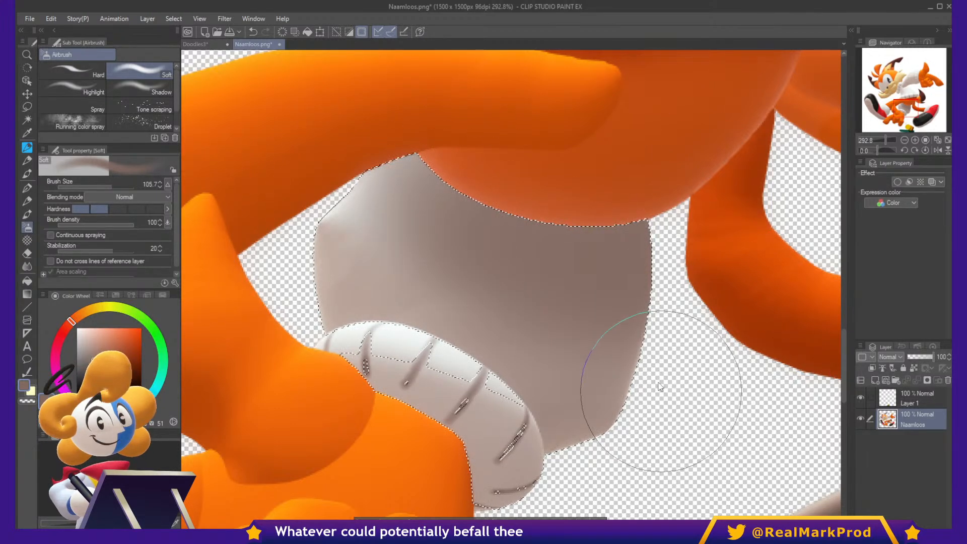
drag(567, 286, 519, 291)
key(ctrl+z)
key(ctrl+z)
Airbrush the curved cast shadow on the sleeve directly beneath the orange body at brush size 39.8, then clear the selection.
drag(550, 263, 421, 151)
mouse_move(439, 192)
mouse_down()
mouse_move(546, 281)
mouse_move(703, 254)
mouse_up()
mouse_move(509, 196)
mouse_down()
mouse_move(525, 244)
mouse_move(678, 228)
mouse_move(547, 237)
mouse_move(646, 219)
mouse_up()
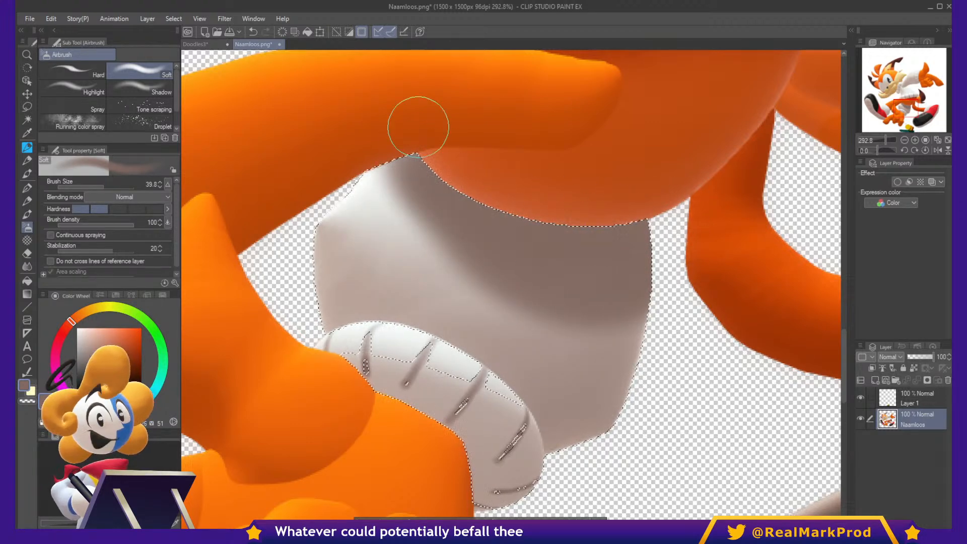
scroll(427, 138, down, 4)
drag(508, 152, 605, 353)
key(ctrl+d)
scroll(568, 287, down, 1)
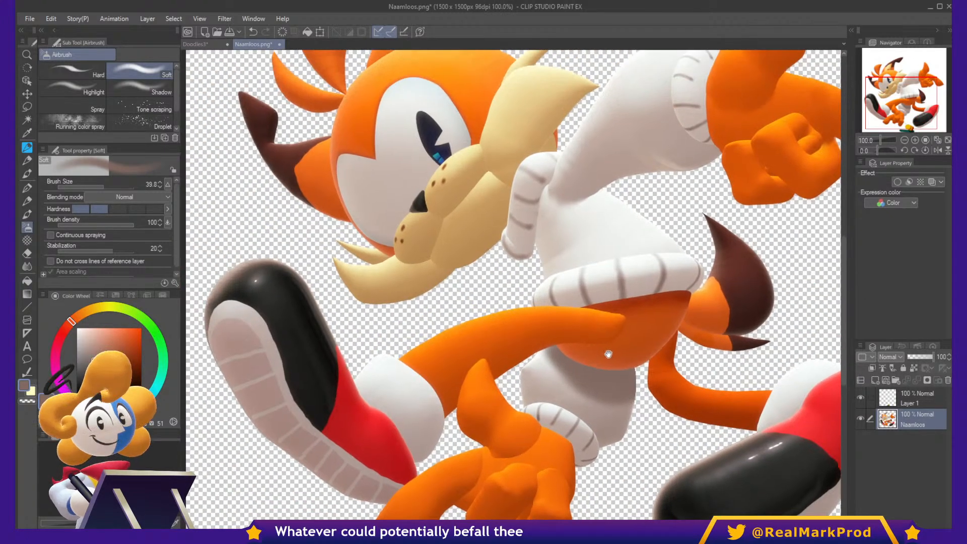
Switch to the Doodles3 document containing the layered character render.
click(196, 44)
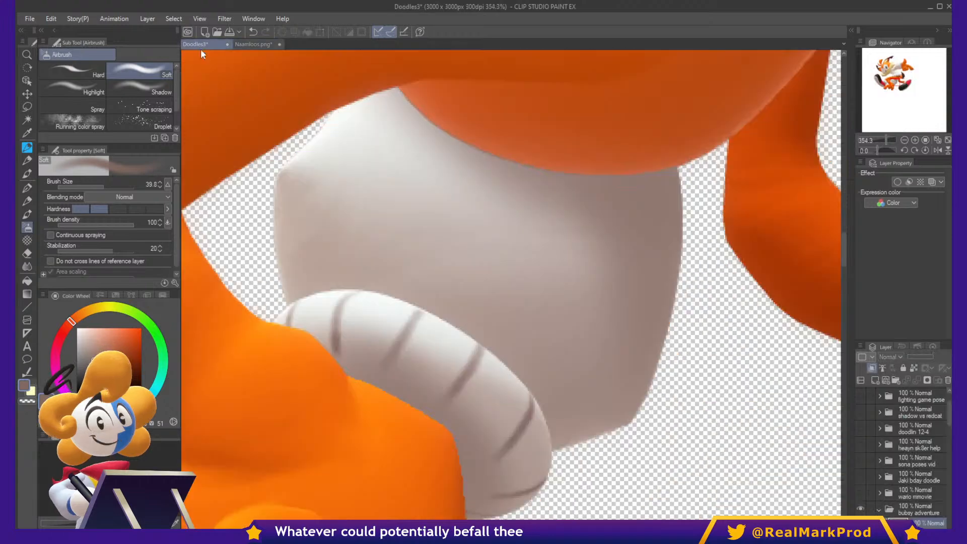
scroll(518, 259, down, 5)
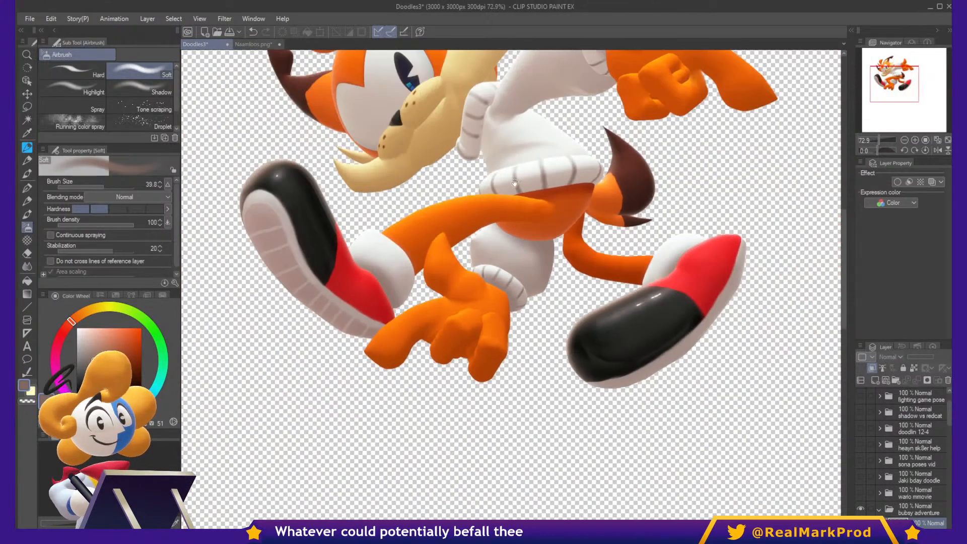
scroll(898, 457, down, 5)
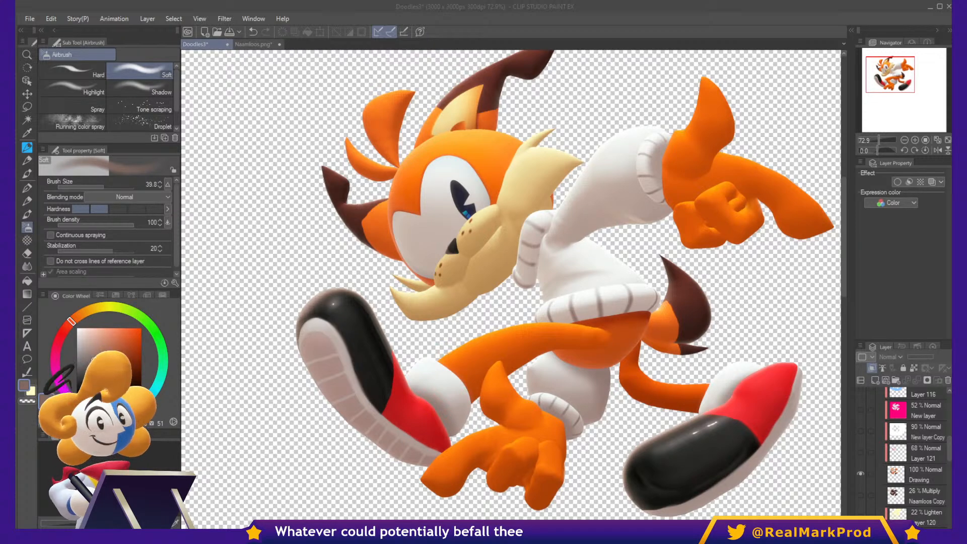
click(750, 37)
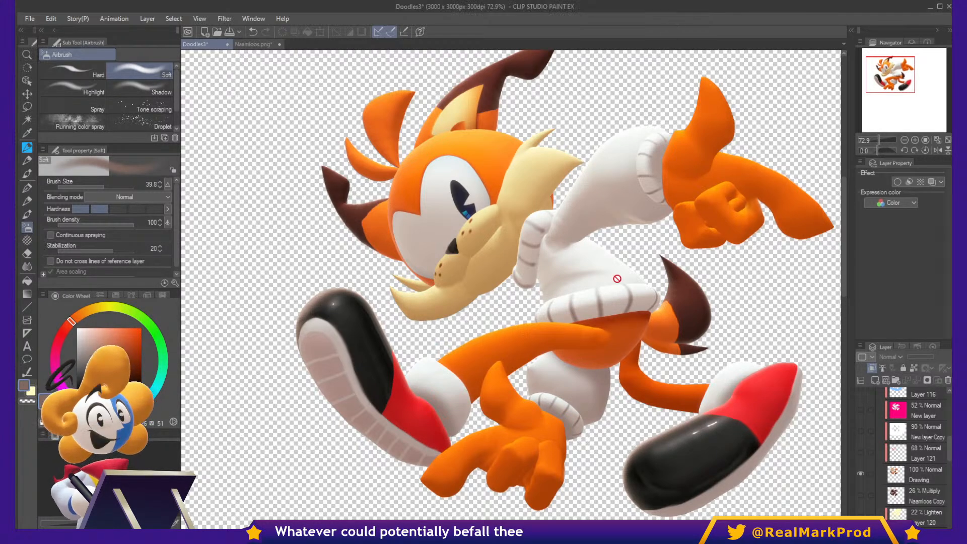
scroll(616, 276, up, 1)
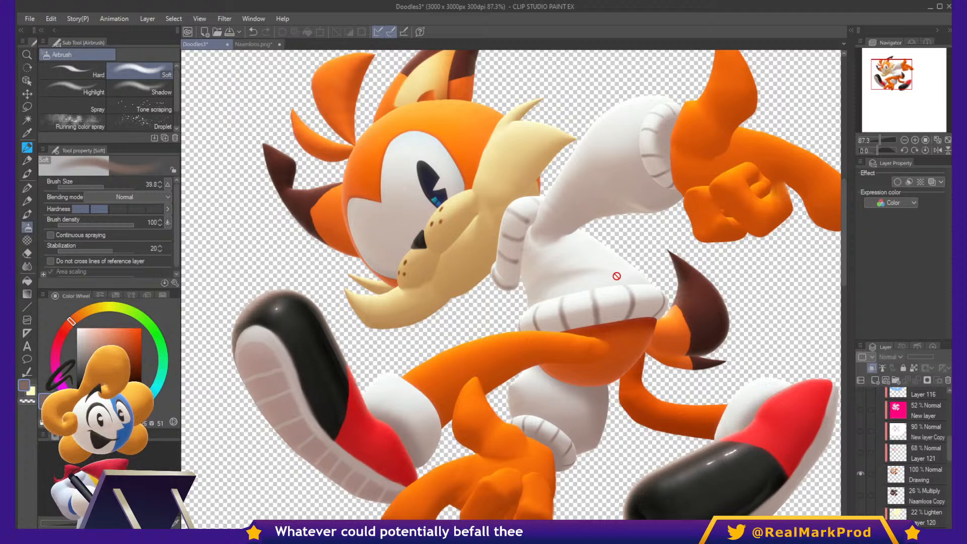
Show Layer 121's pink light on the face and demonstrate loading the Naamloos Copy layer's outline as a selection.
click(921, 495)
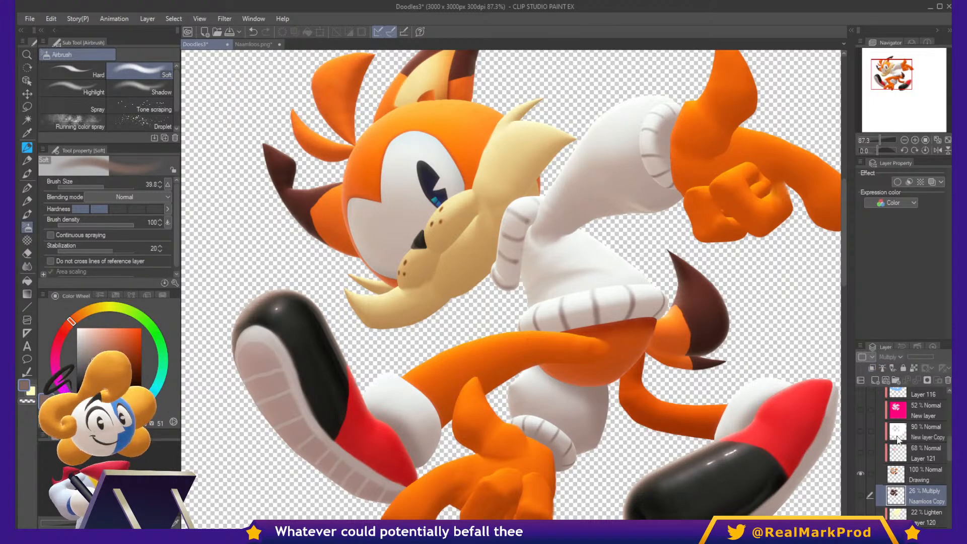
click(860, 453)
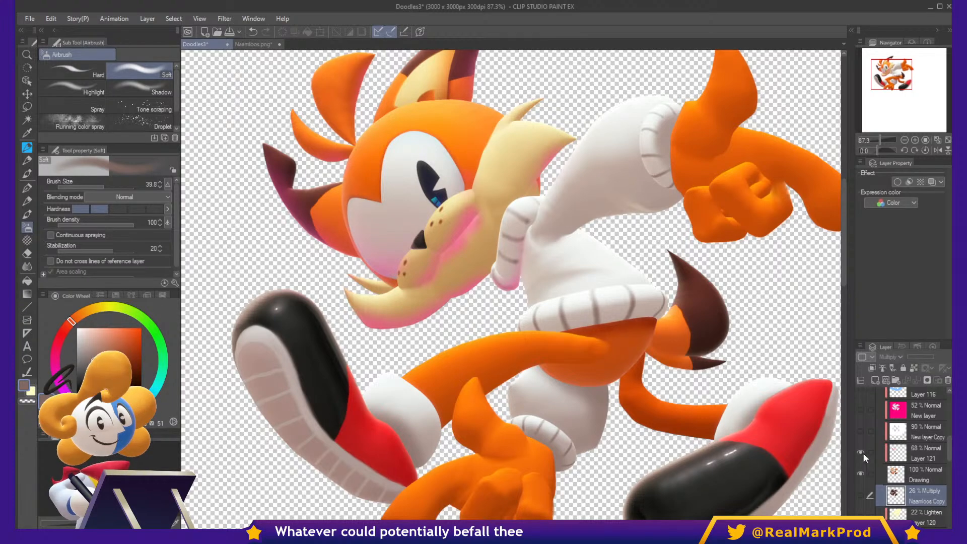
drag(511, 316, 539, 293)
ctrl+click(894, 495)
key(ctrl+d)
click(897, 478)
click(897, 453)
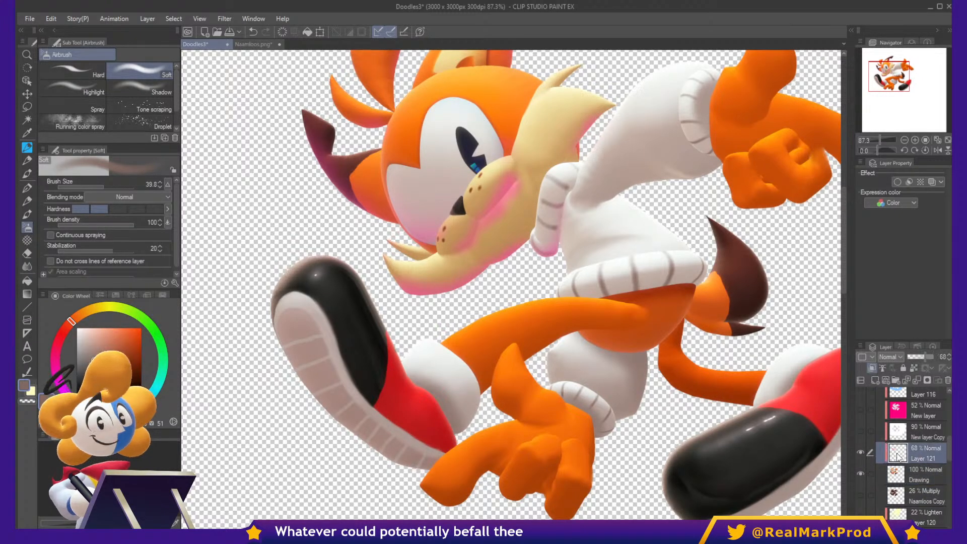
Demonstrate loading Layer 121's painted area as a selection, then clear it.
ctrl+click(897, 453)
drag(552, 218, 578, 298)
key(ctrl+d)
scroll(446, 266, up, 3)
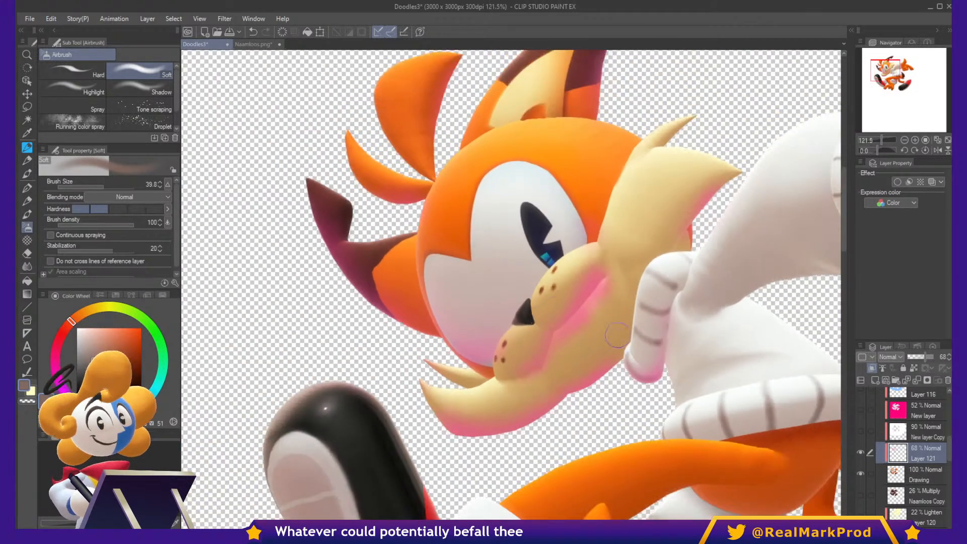
drag(676, 362, 708, 286)
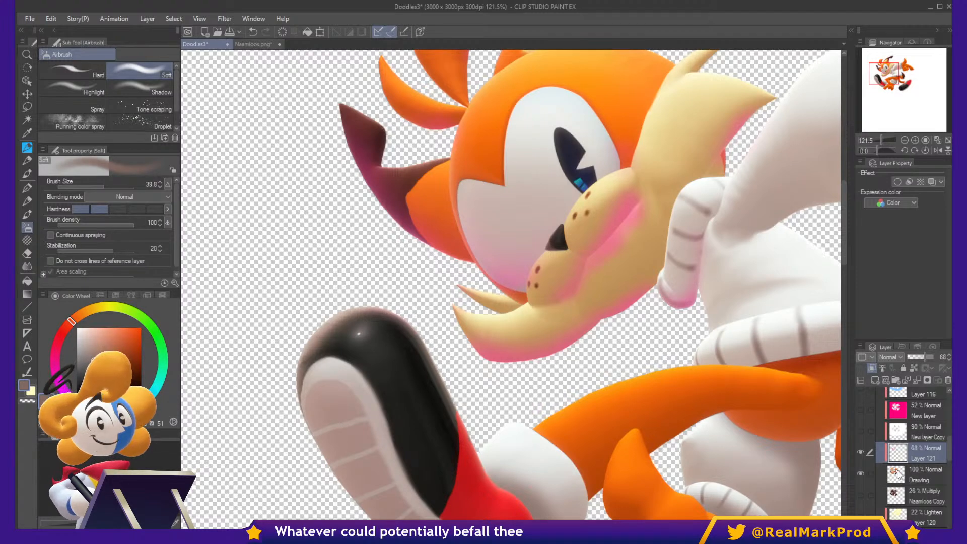
Load the Drawing layer's character silhouette as a selection, then clear it.
click(896, 474)
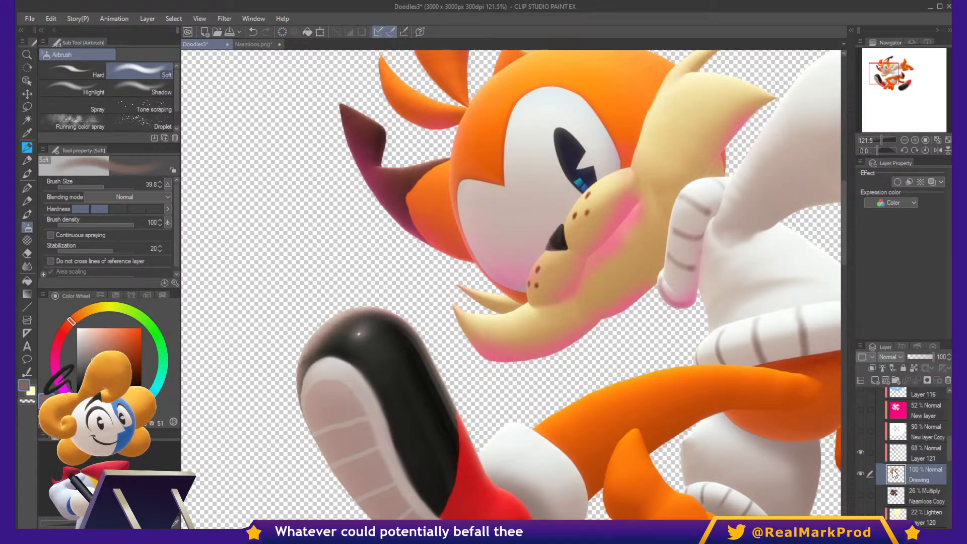
ctrl+click(896, 473)
scroll(735, 388, down, 4)
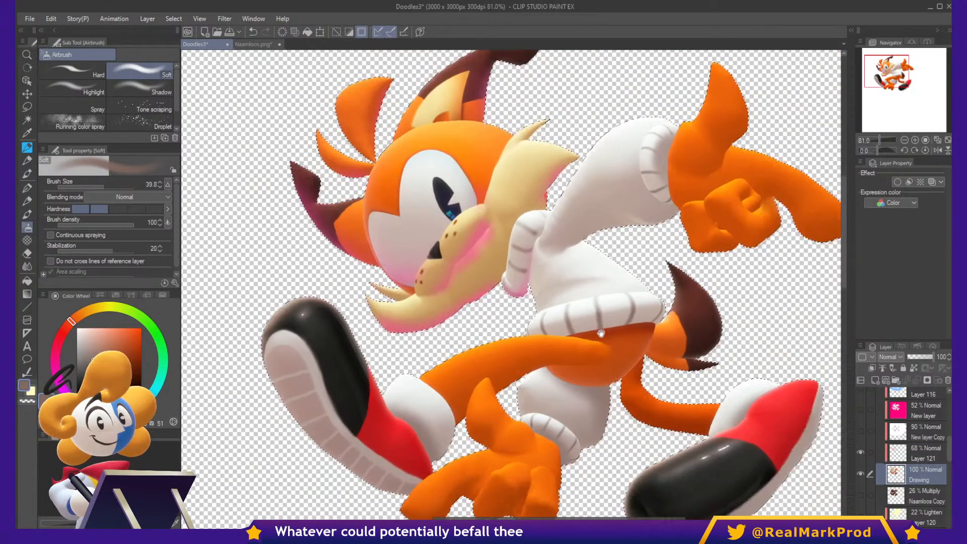
key(ctrl+d)
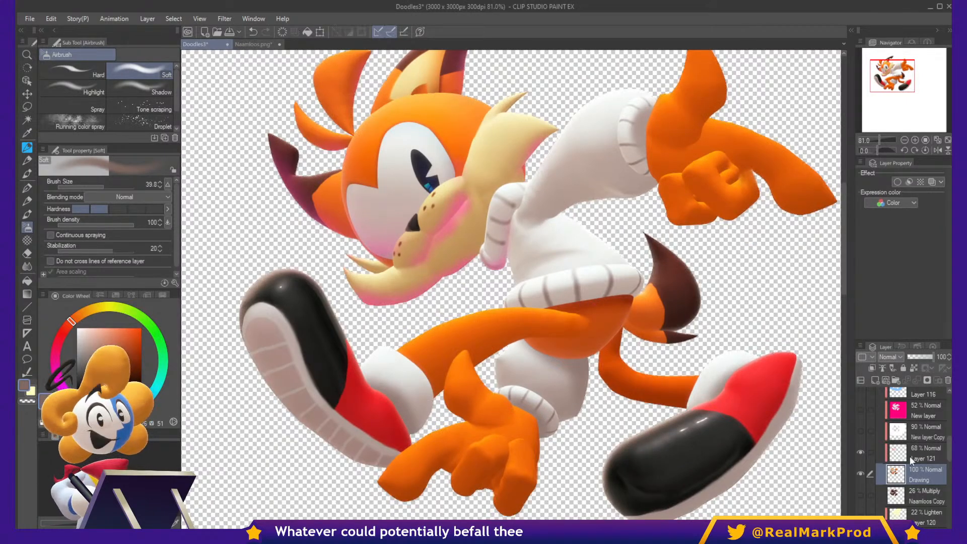
Try a test stroke on the white sweater in the Drawing layer and undo it.
click(915, 451)
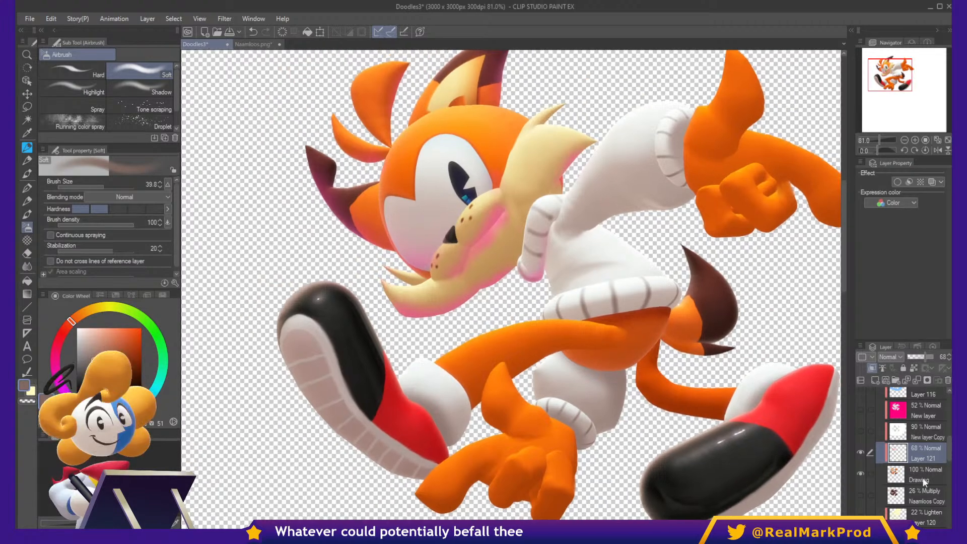
click(899, 476)
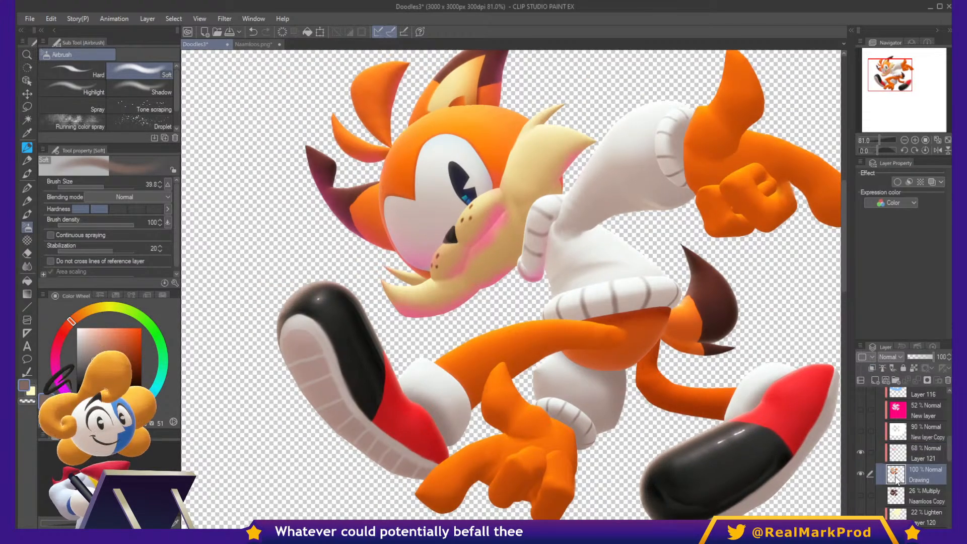
mouse_move(618, 299)
mouse_down()
mouse_move(571, 309)
mouse_move(702, 303)
mouse_move(588, 268)
mouse_up()
key(ctrl+z)
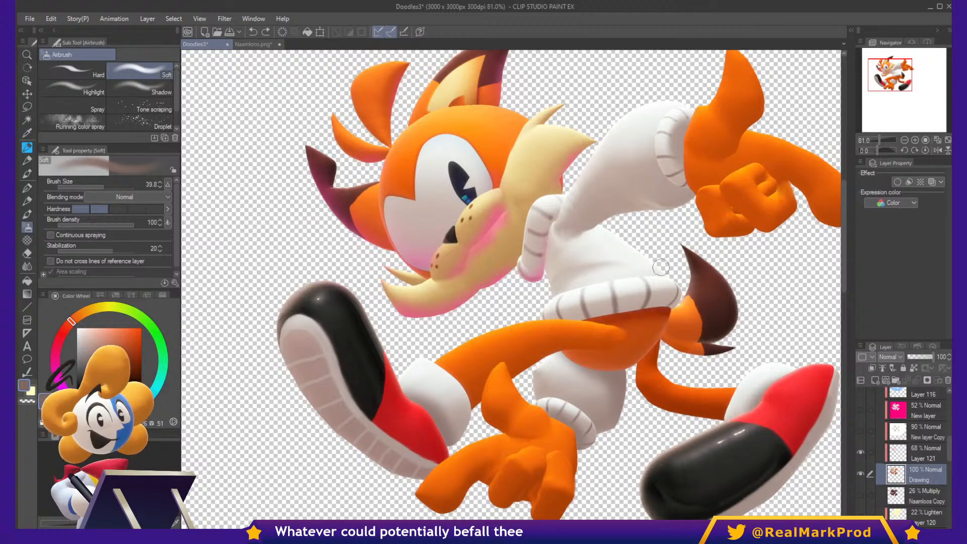
Compare the character with and without Layer 121's pink light by toggling that layer's visibility.
click(899, 458)
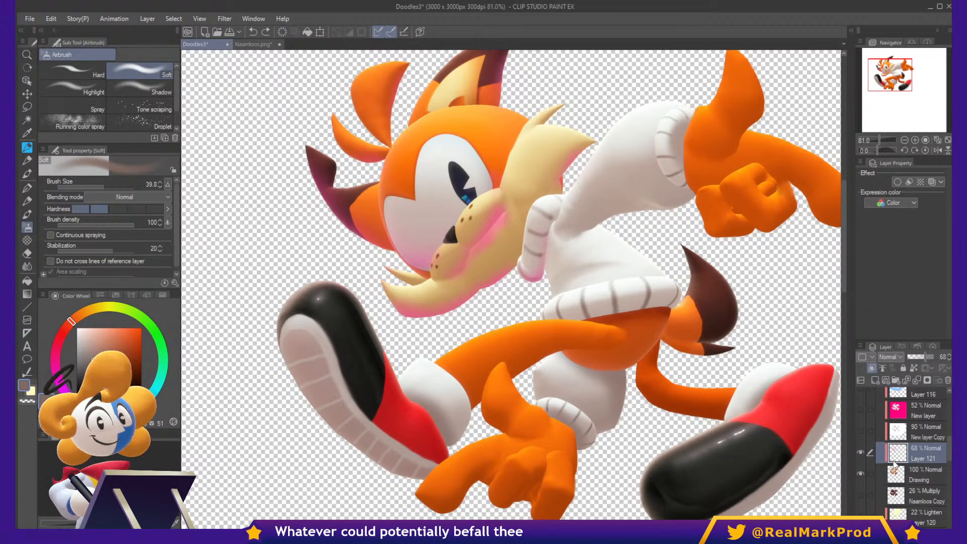
click(863, 451)
click(862, 451)
click(863, 452)
click(863, 451)
click(863, 452)
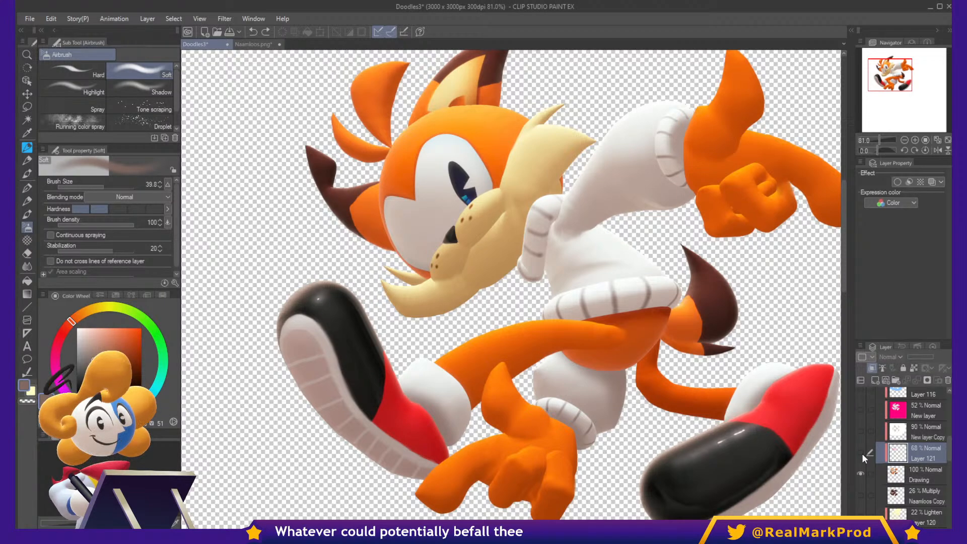
click(862, 453)
Compare the character's edges with and without the New layer Copy glow, leaving that layer shown.
scroll(866, 449, up, 1)
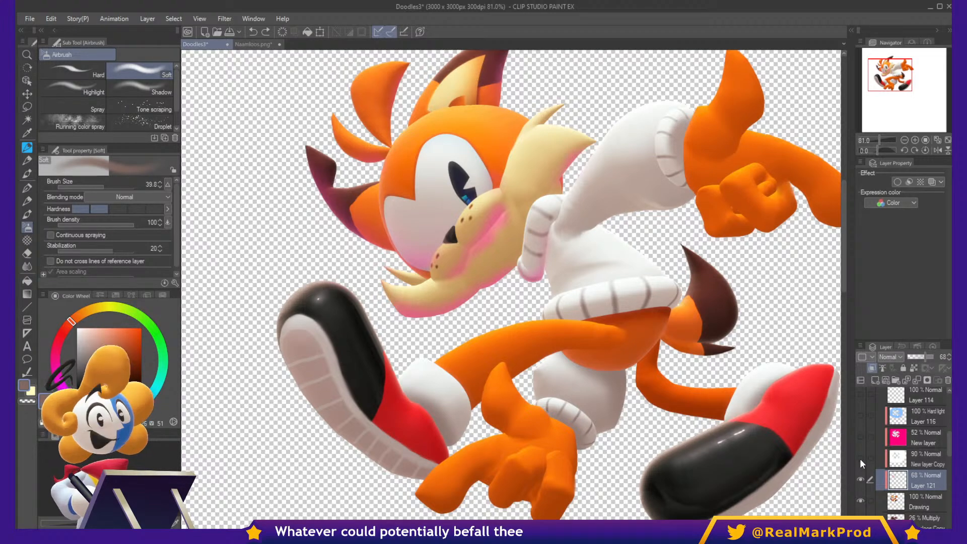
click(860, 458)
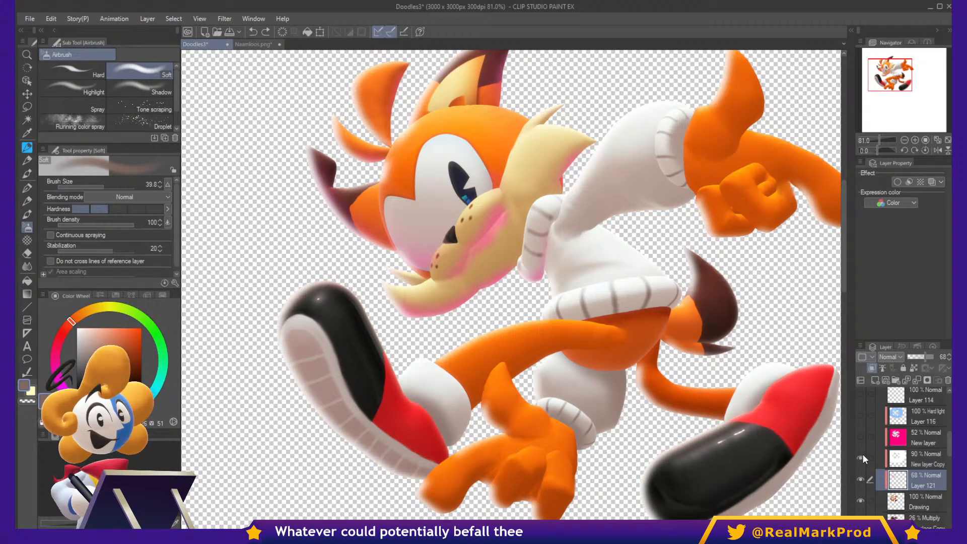
click(859, 455)
click(860, 457)
click(860, 456)
click(859, 457)
scroll(475, 309, down, 2)
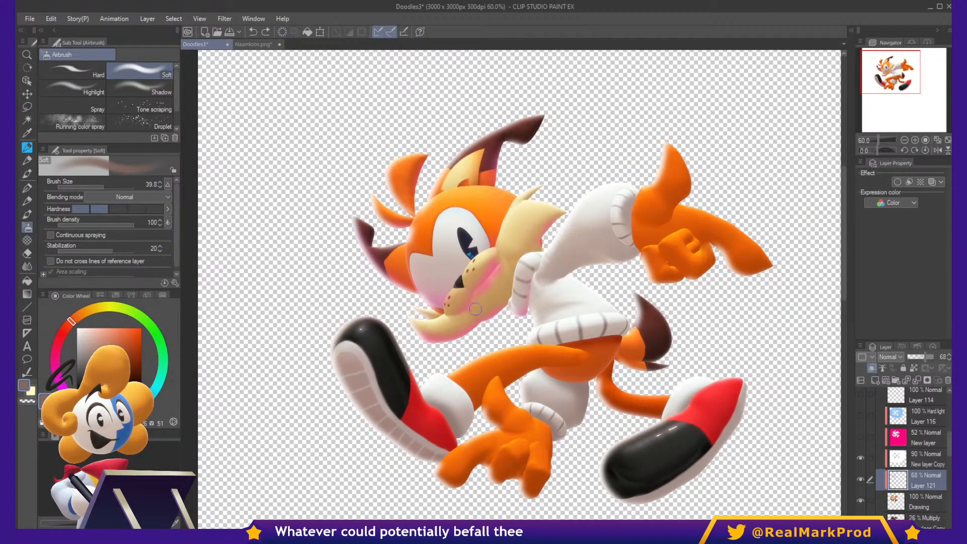
drag(475, 309, 493, 285)
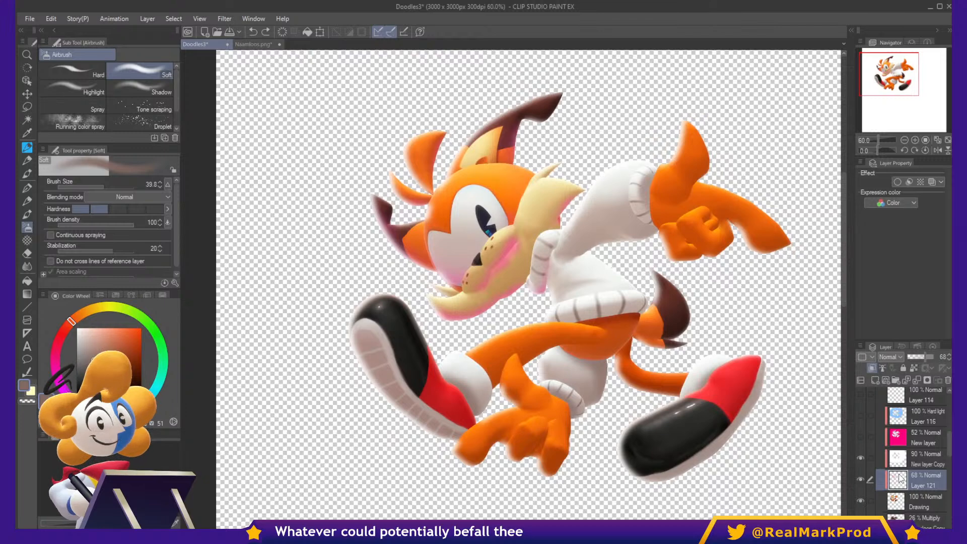
scroll(899, 478, up, 1)
scroll(598, 338, up, 2)
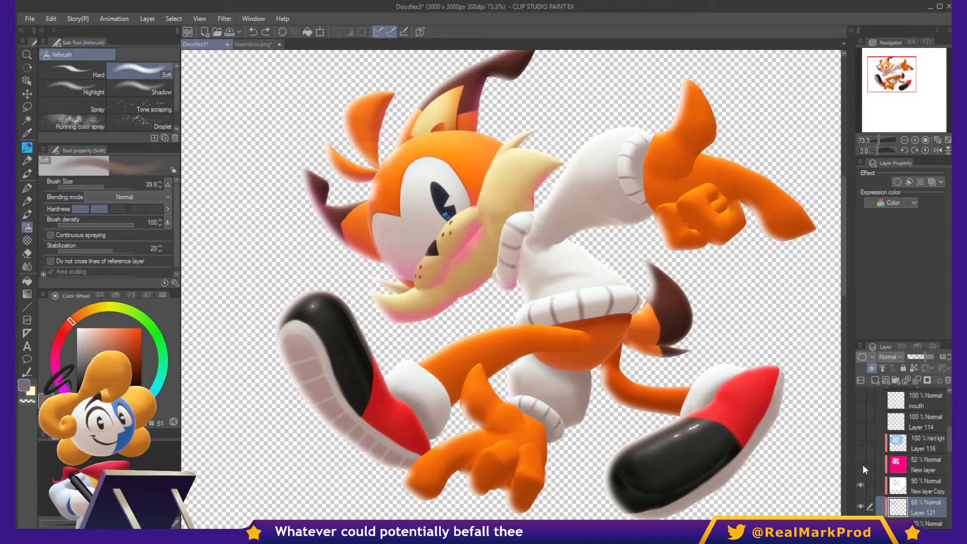
Hide the New layer Copy glow and Layer 121's pink light after comparing the latter on and off.
click(885, 492)
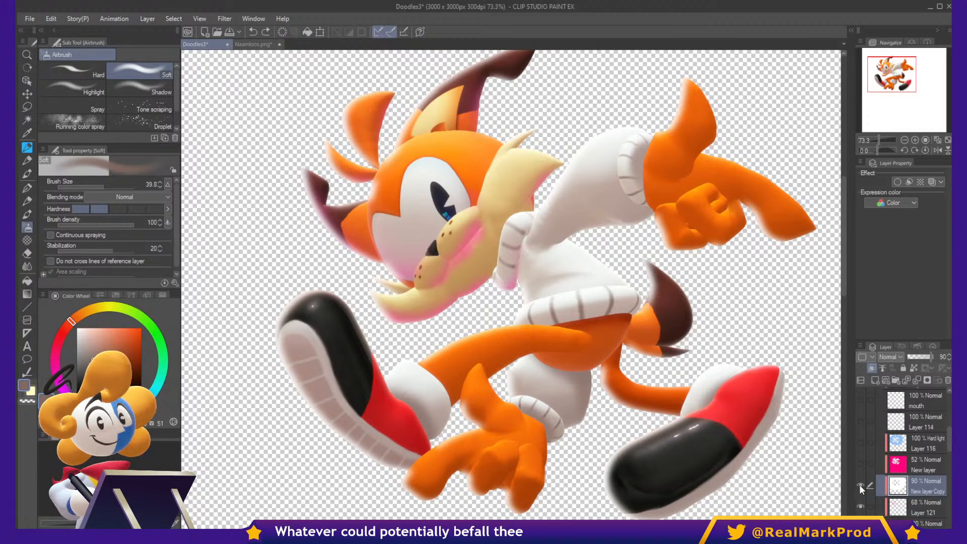
click(896, 504)
click(860, 486)
click(858, 500)
click(858, 500)
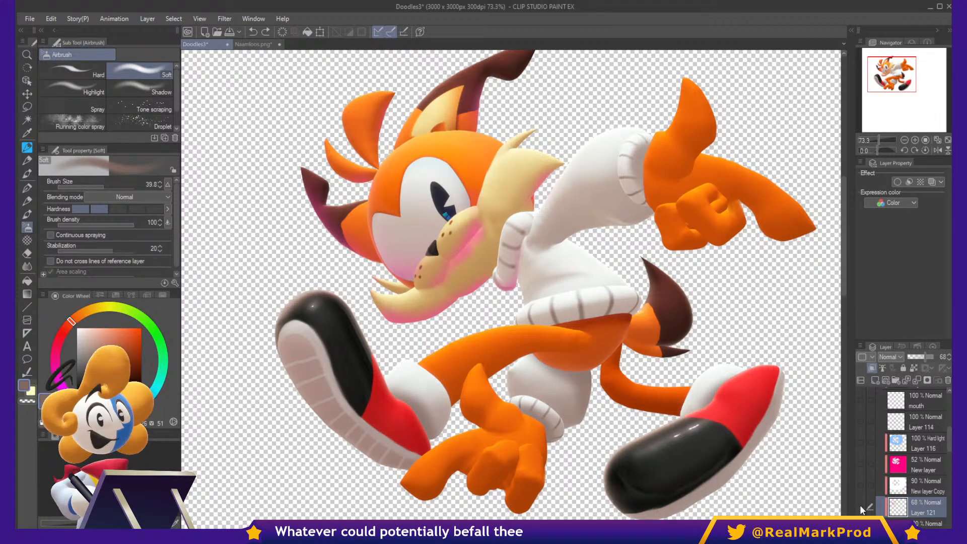
click(859, 504)
scroll(898, 441, down, 2)
Preview the pink New layer and the Hard light Layer 116 by showing and hiding each one.
click(899, 441)
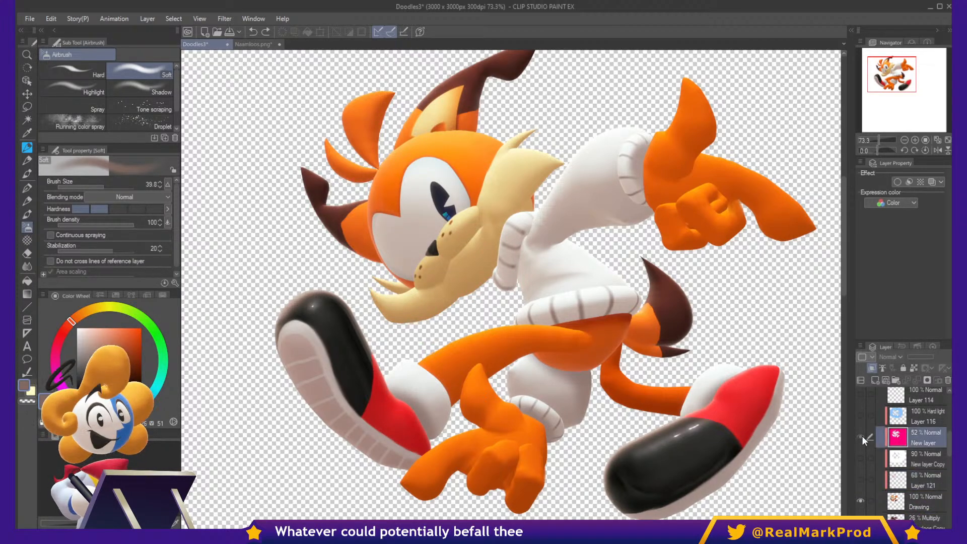
click(861, 435)
click(858, 436)
click(860, 416)
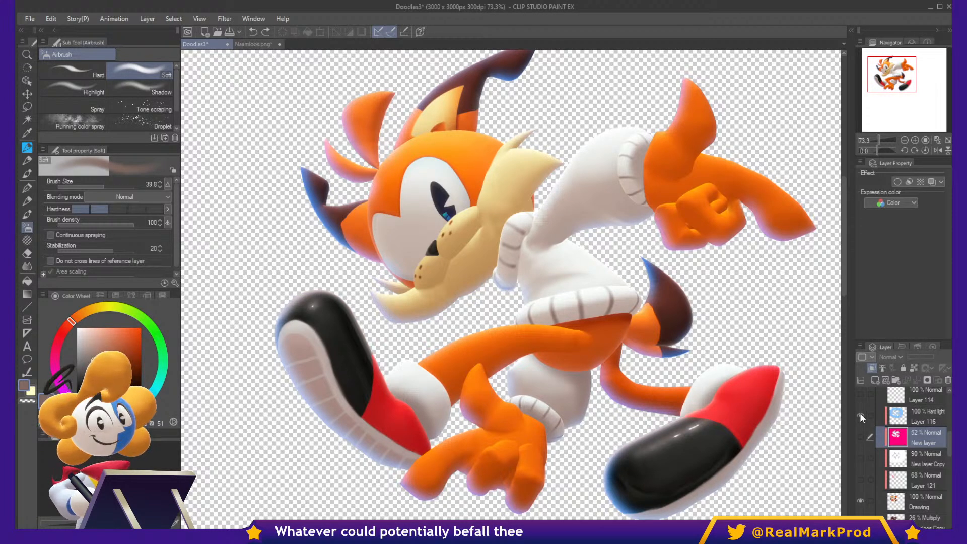
click(860, 413)
Show Layer 114 and examine the dark curved eye mark beside the nose up close.
scroll(859, 418, up, 3)
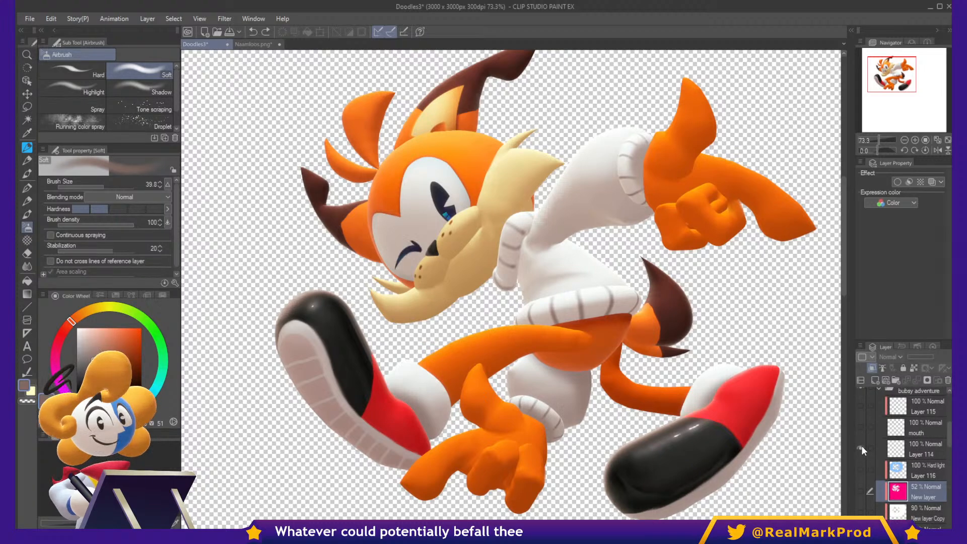
scroll(386, 249, up, 3)
scroll(403, 252, up, 4)
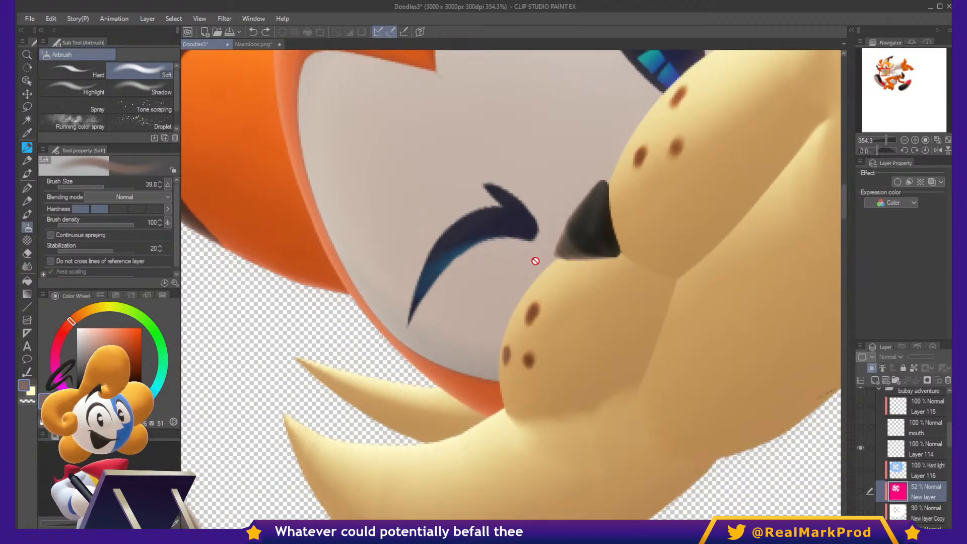
Hide Layer 114, and preview the mouth layer together with Layer 115 before hiding both again.
scroll(863, 457, up, 1)
click(860, 471)
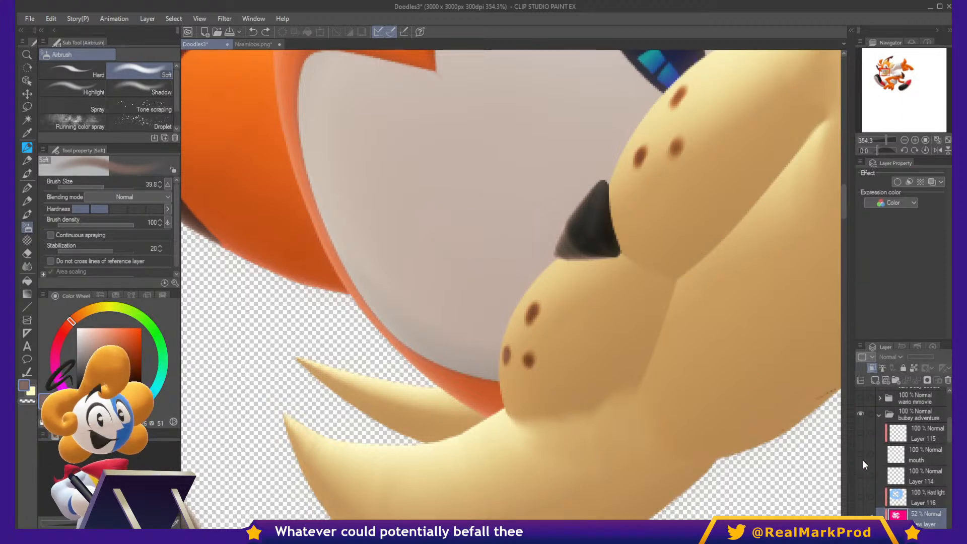
click(860, 454)
scroll(676, 375, down, 4)
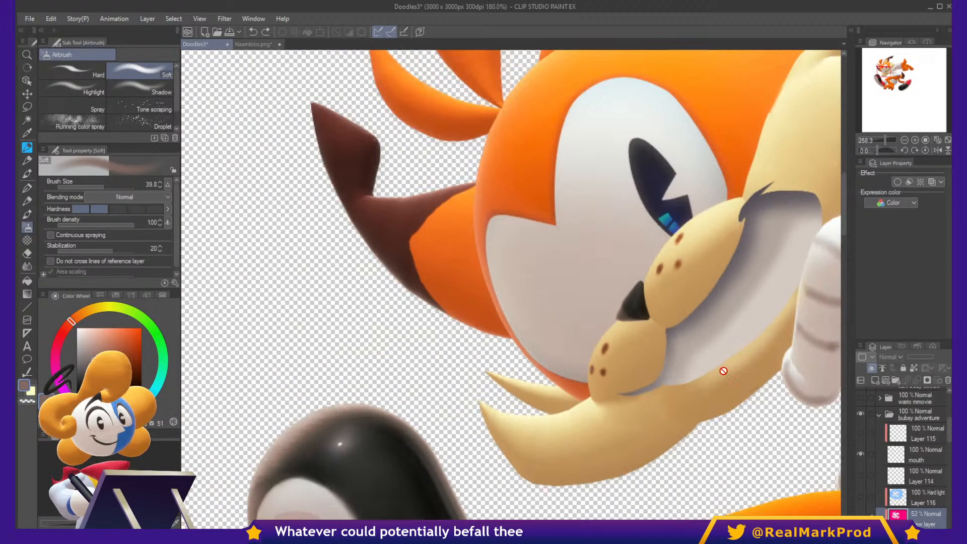
click(860, 433)
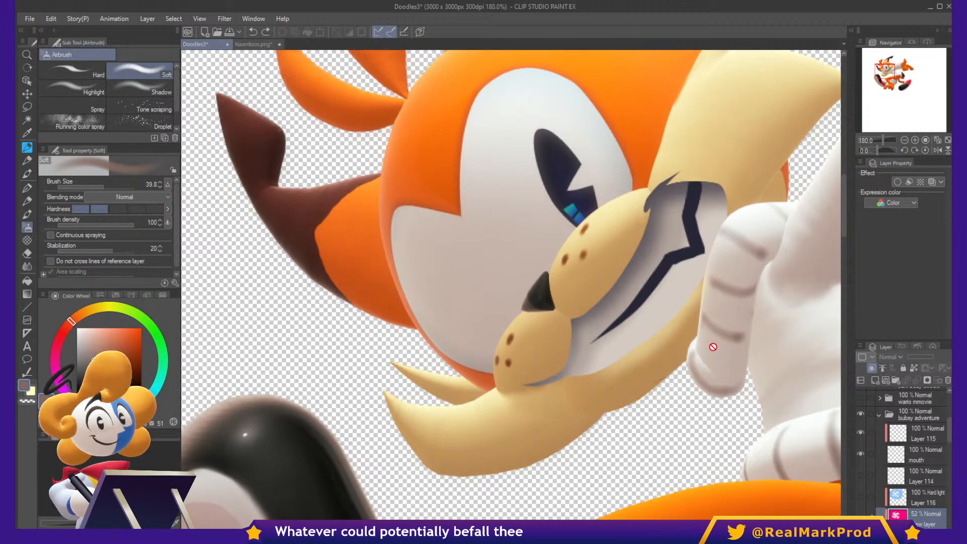
scroll(657, 292, up, 2)
scroll(684, 361, down, 5)
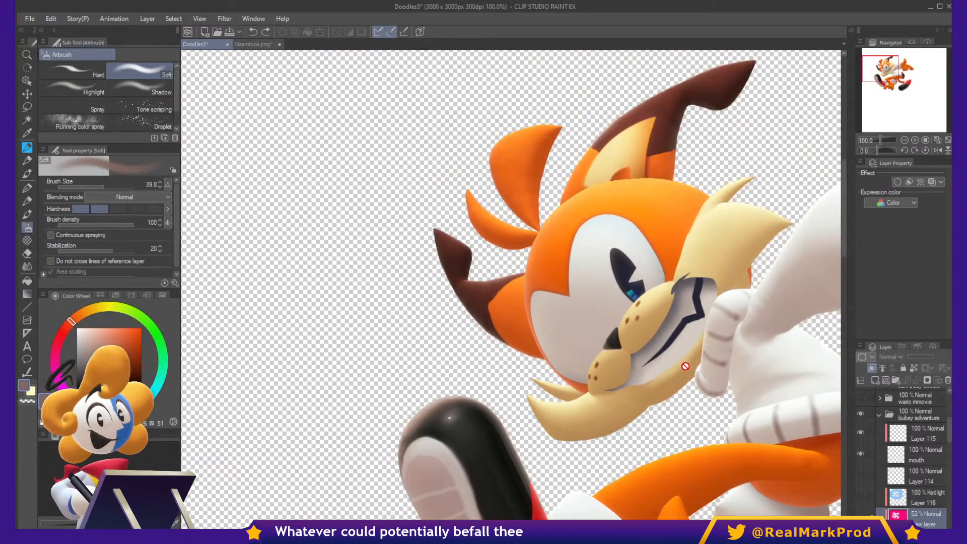
drag(685, 366, 523, 229)
scroll(523, 229, down, 1)
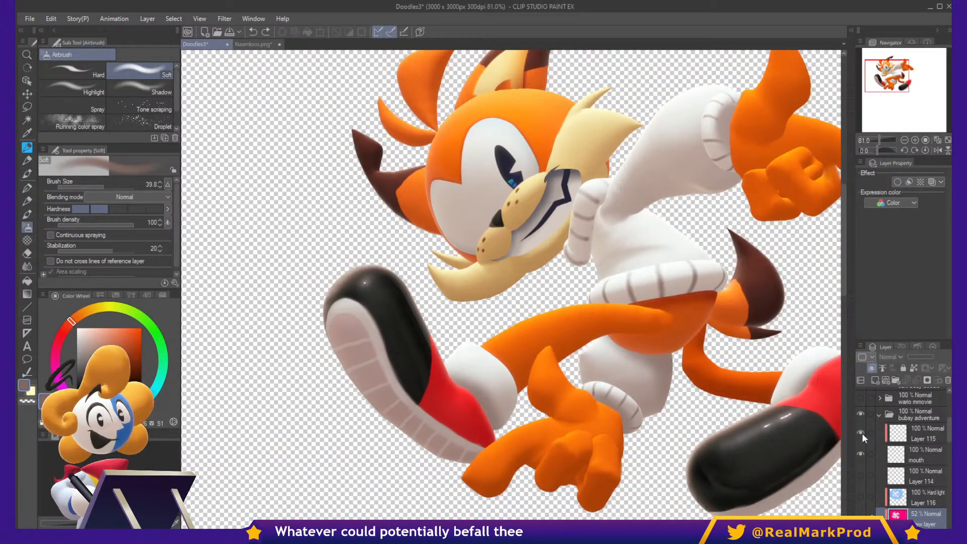
click(859, 446)
Preview the blue Hard light Layer 116 with and without the pink New layer, leaving both hidden.
scroll(870, 471, down, 5)
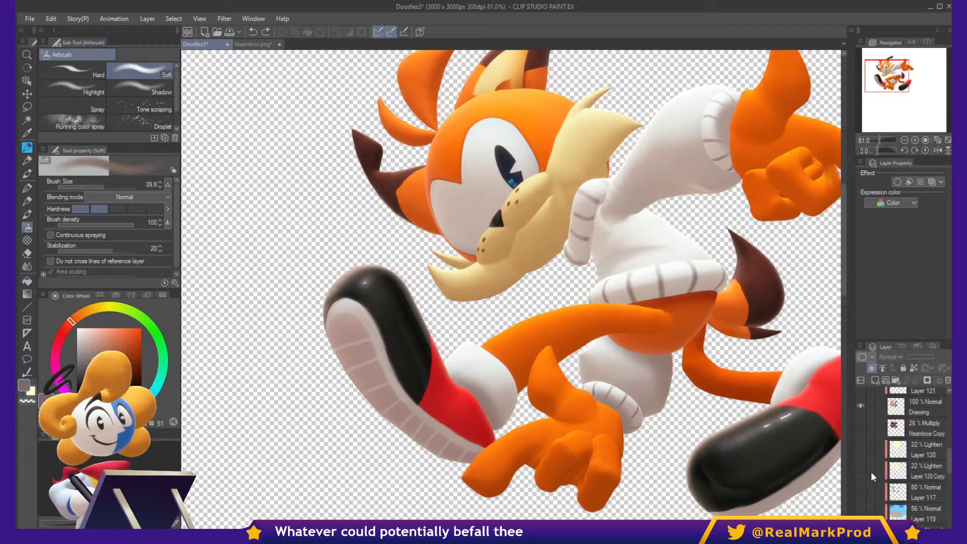
scroll(870, 471, up, 5)
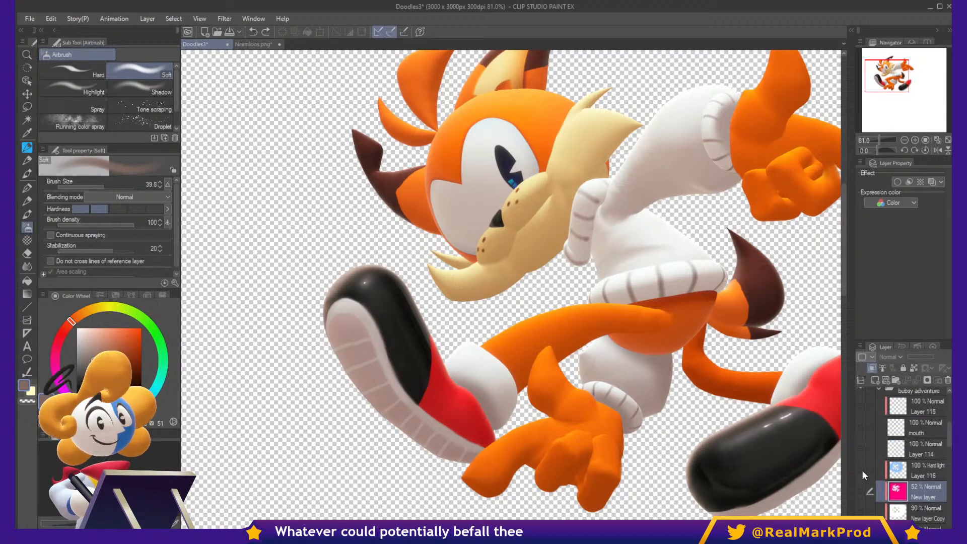
click(860, 469)
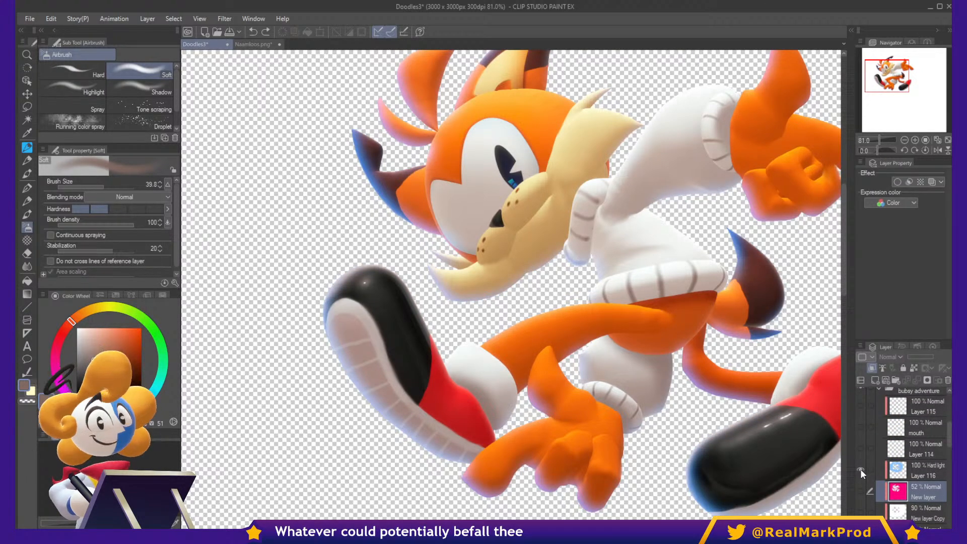
click(858, 489)
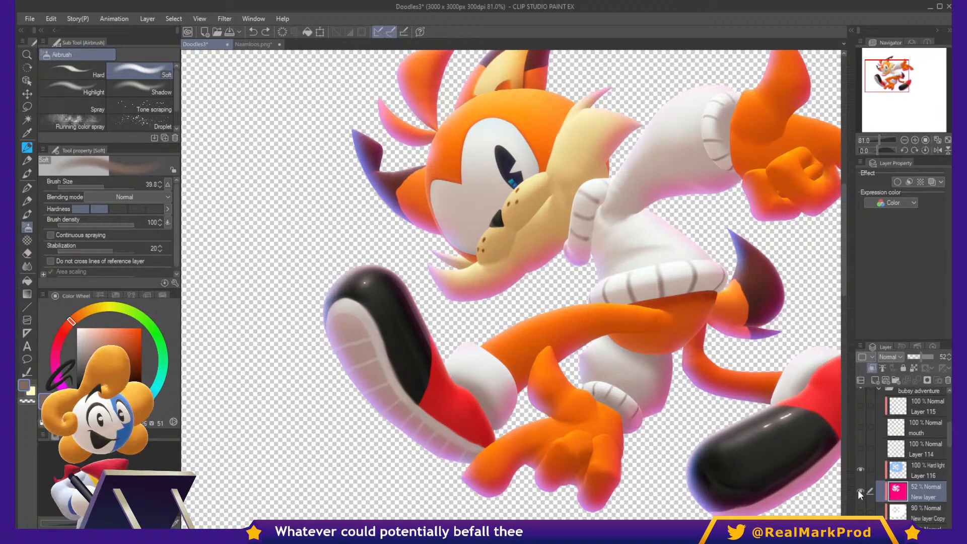
click(858, 490)
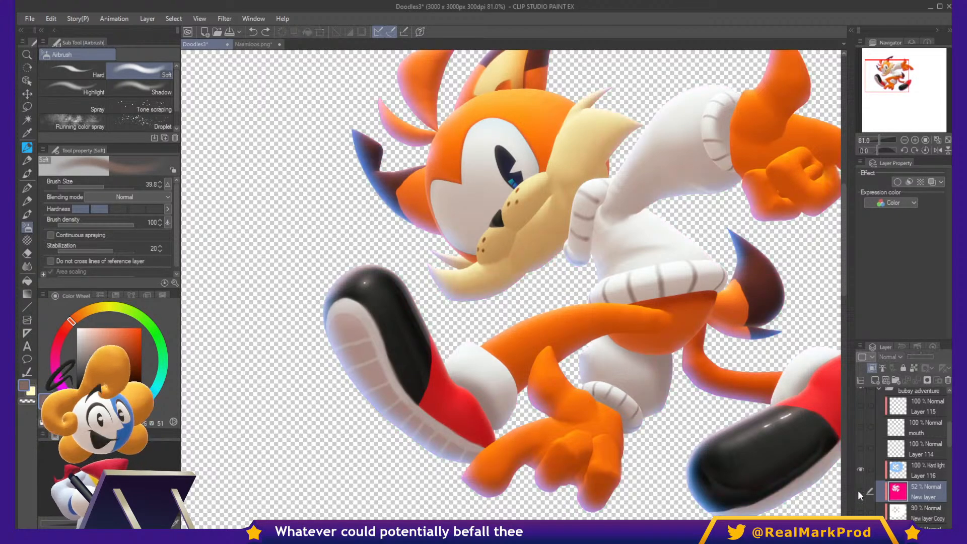
click(859, 470)
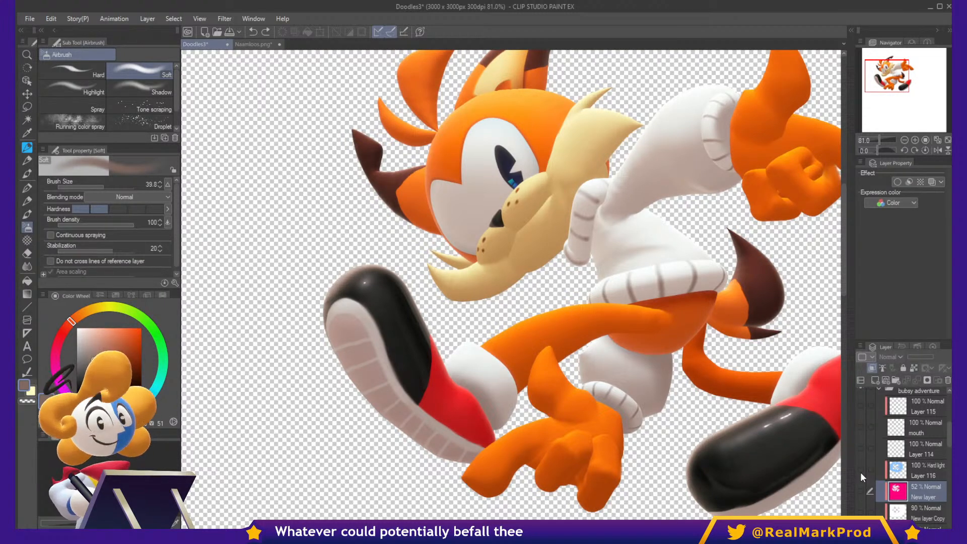
Check the Drawing layer on and off, and show the Multiply shadow layer Naamloos Copy around the character.
scroll(891, 479, down, 5)
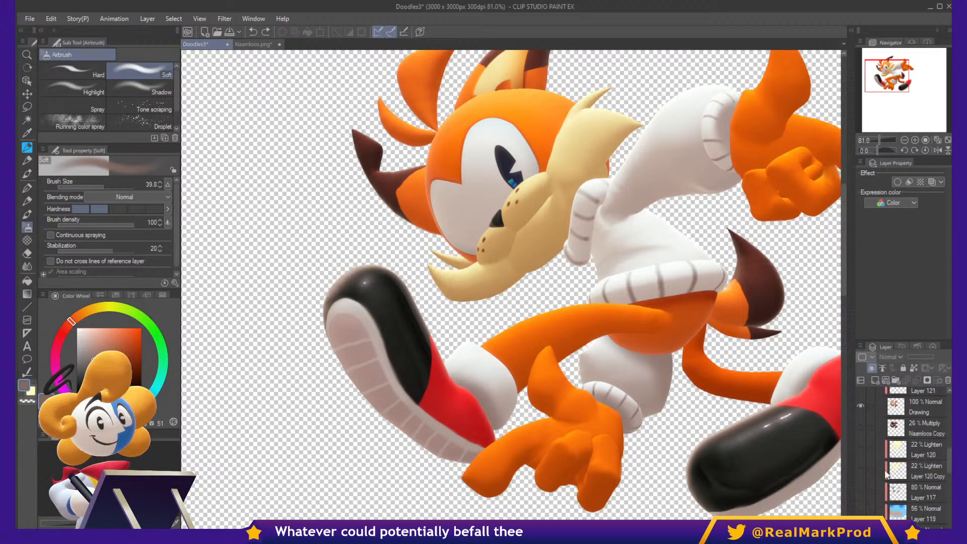
click(859, 405)
click(859, 409)
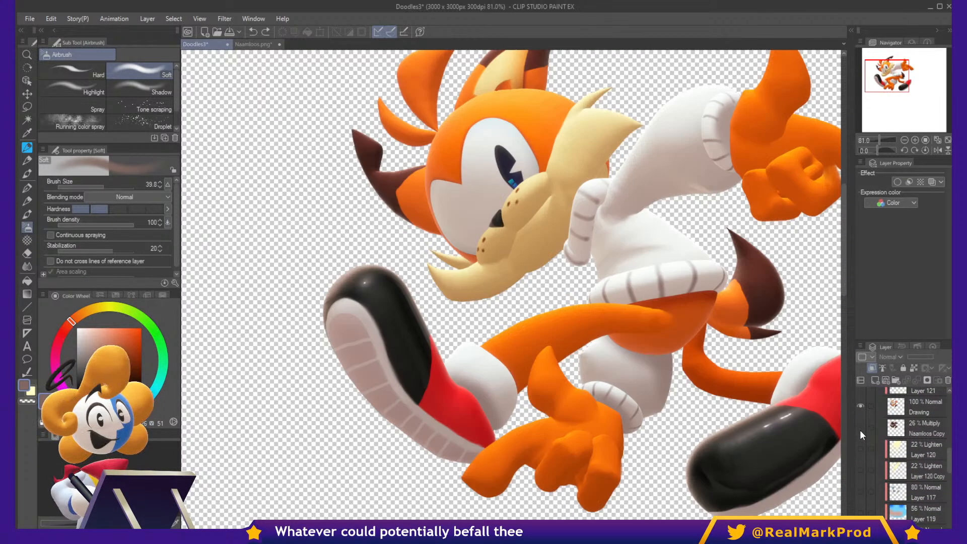
click(860, 425)
scroll(723, 410, down, 3)
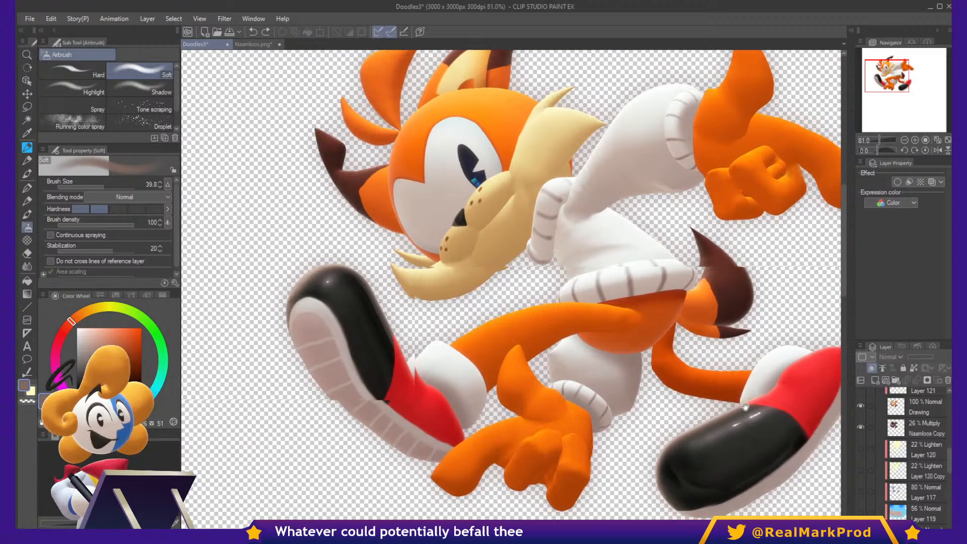
scroll(830, 423, up, 2)
scroll(883, 461, down, 1)
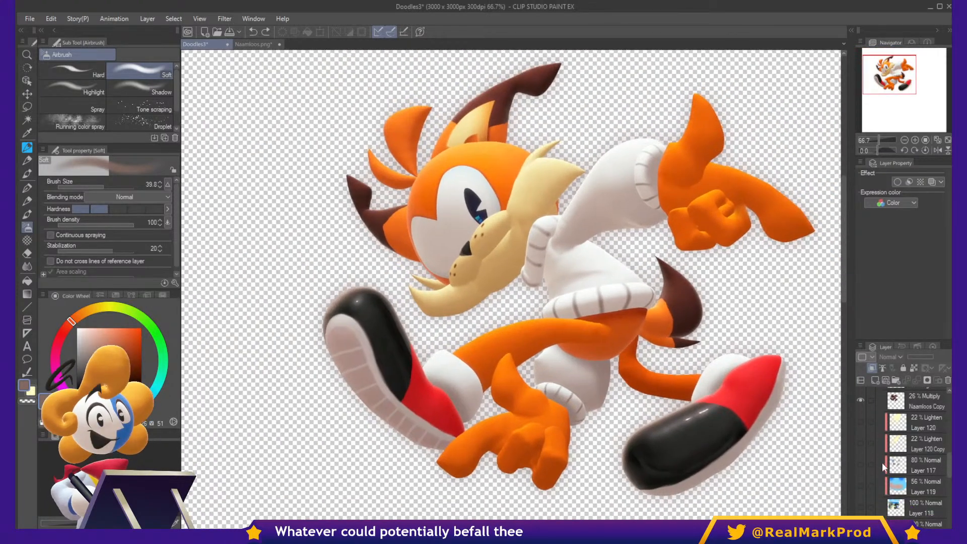
Show the city background Layer 118 with Layers 119 and 117 over it, comparing Layer 117 on and off.
click(859, 506)
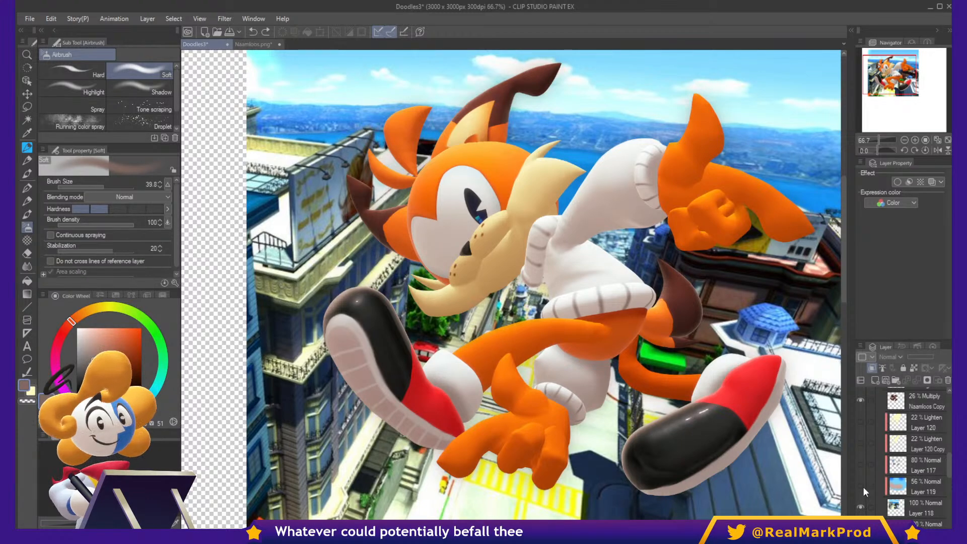
click(861, 485)
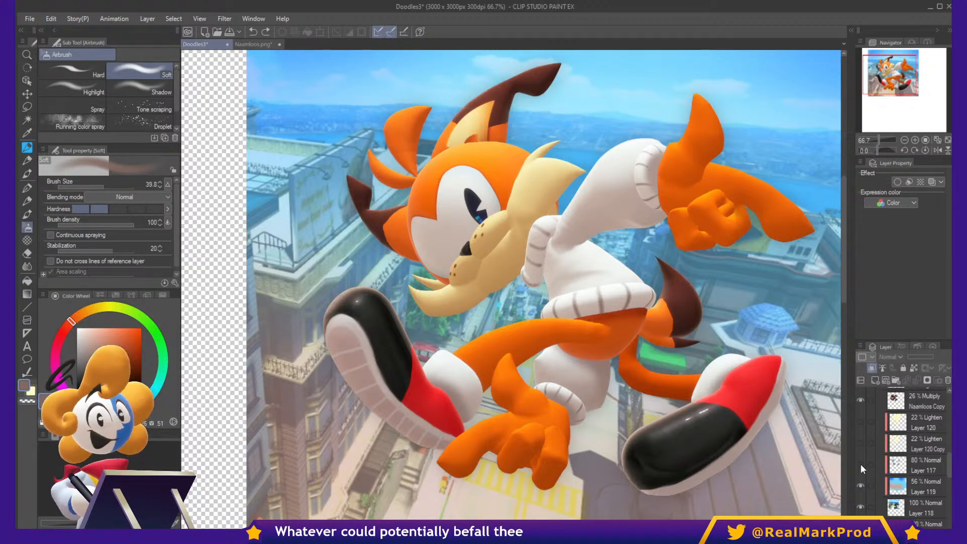
click(860, 464)
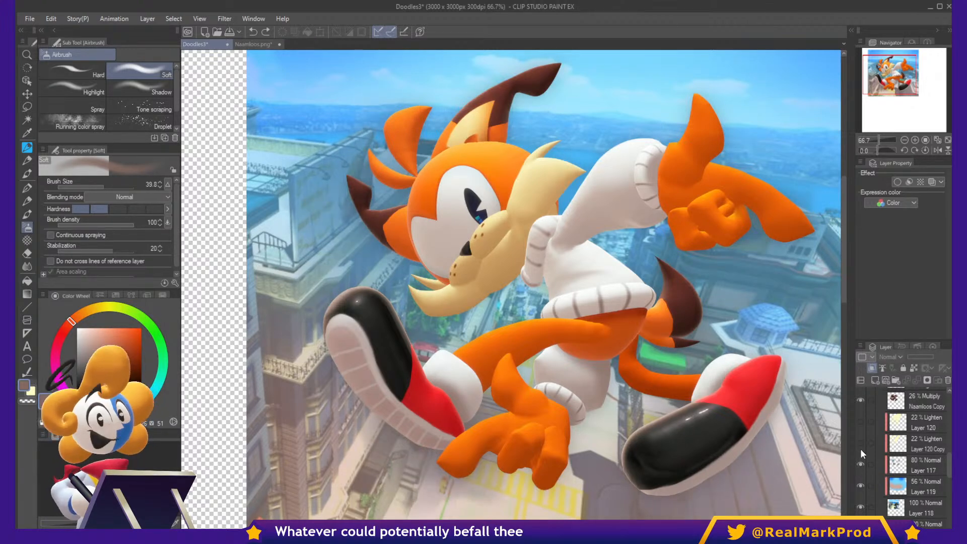
click(858, 464)
click(858, 464)
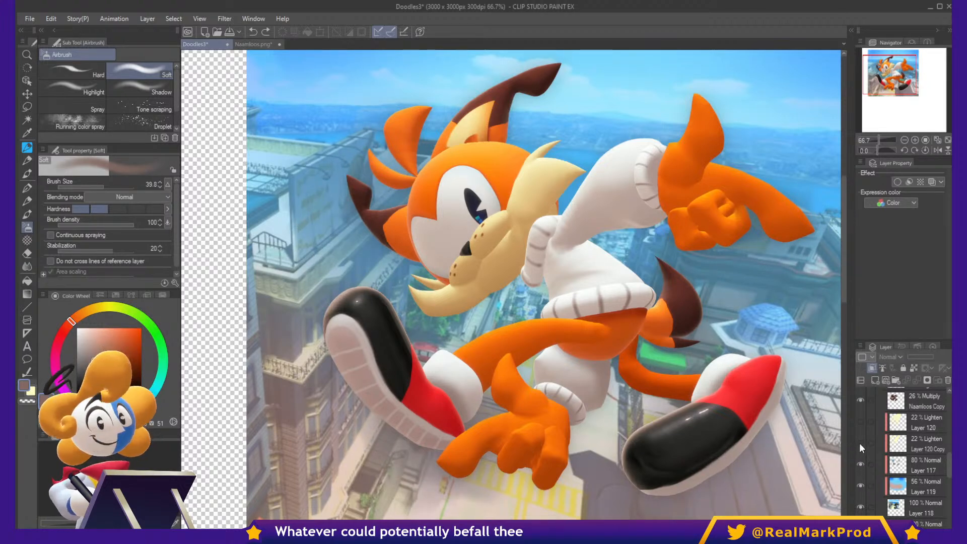
Show the Lighten layers Layer 120 Copy and Layer 120, comparing the picture with and without each.
click(859, 442)
click(858, 442)
click(859, 443)
scroll(759, 435, down, 1)
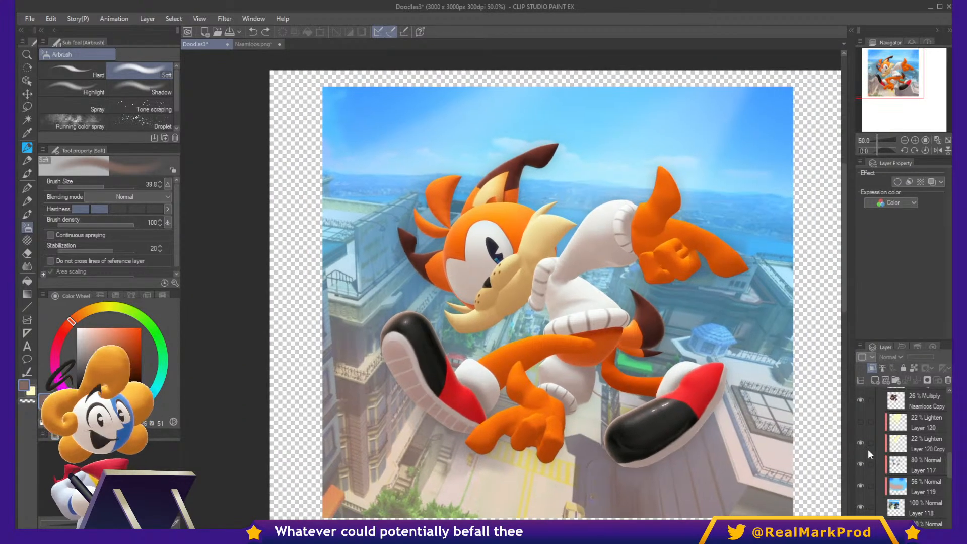
click(860, 422)
click(859, 421)
click(860, 421)
click(859, 420)
click(859, 421)
click(860, 421)
click(859, 421)
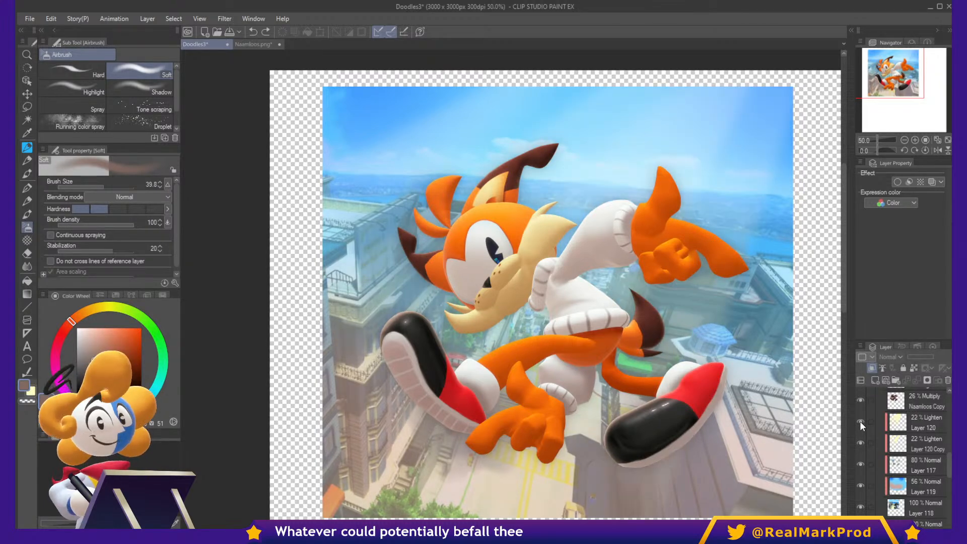
click(859, 421)
click(861, 422)
Compare the picture with and without the Naamloos Copy shadow behind the character, leaving that layer shown and selected.
scroll(860, 433, up, 1)
click(861, 427)
click(861, 427)
click(861, 427)
click(861, 427)
click(861, 426)
click(861, 427)
click(900, 429)
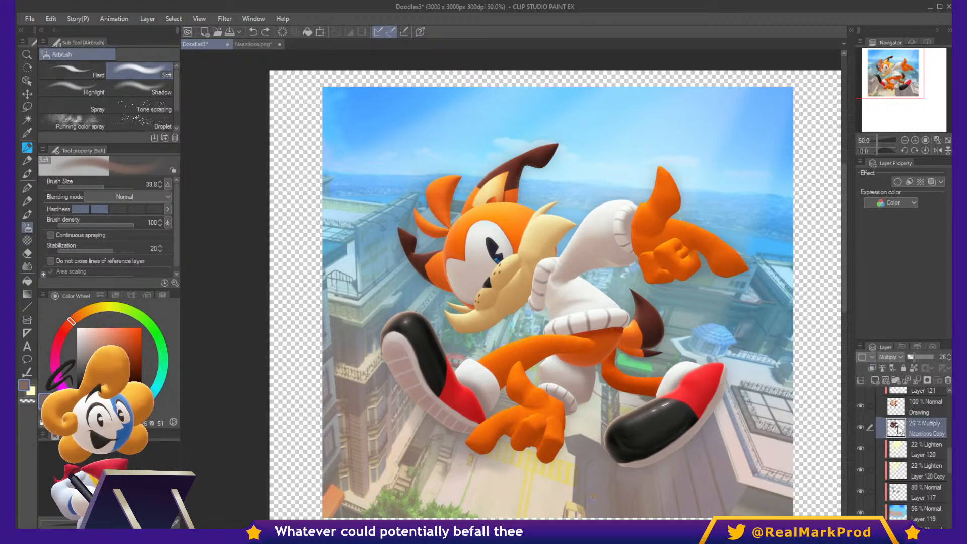
Duplicate the Drawing layer and show only the copy on the canvas.
click(901, 410)
scroll(861, 414, up, 4)
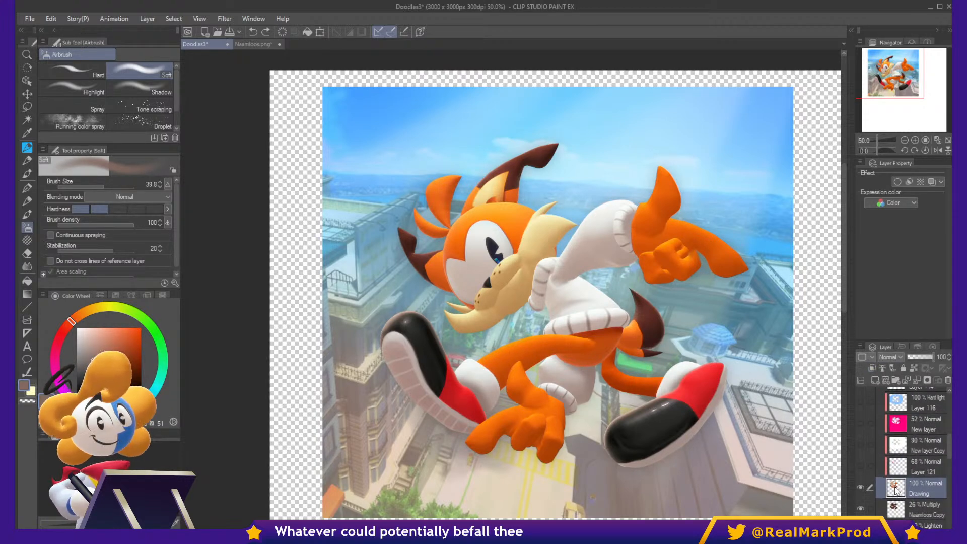
key(ctrl+c)
key(ctrl+v)
alt+click(861, 488)
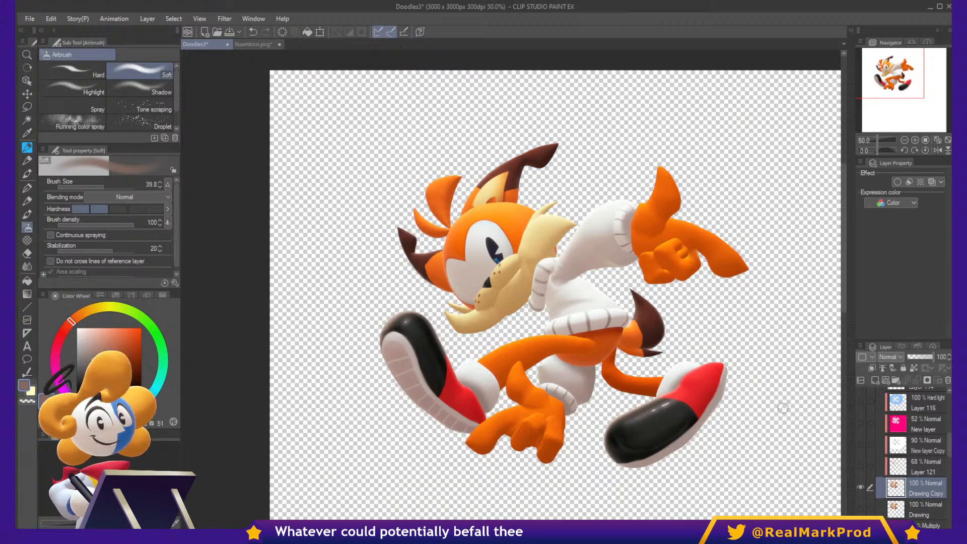
scroll(614, 376, up, 1)
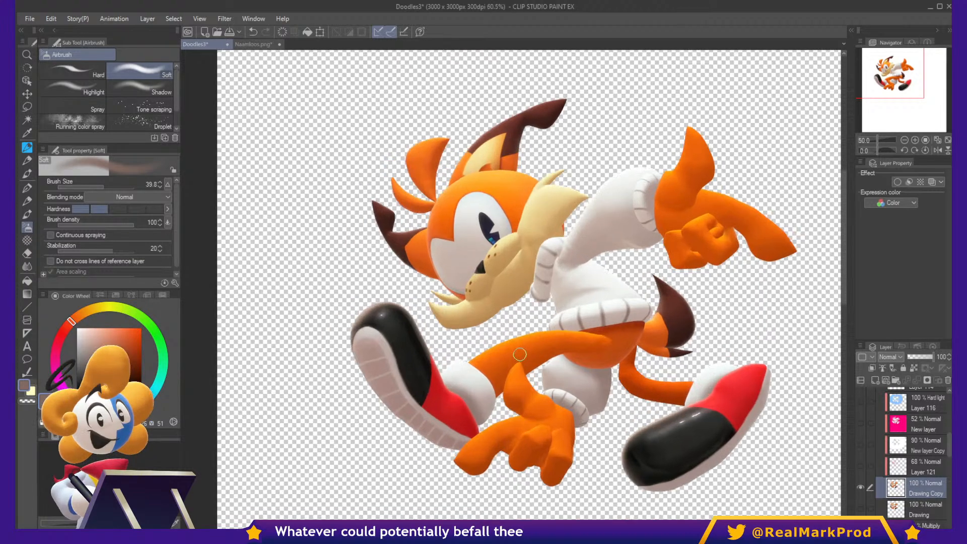
scroll(612, 360, up, 1)
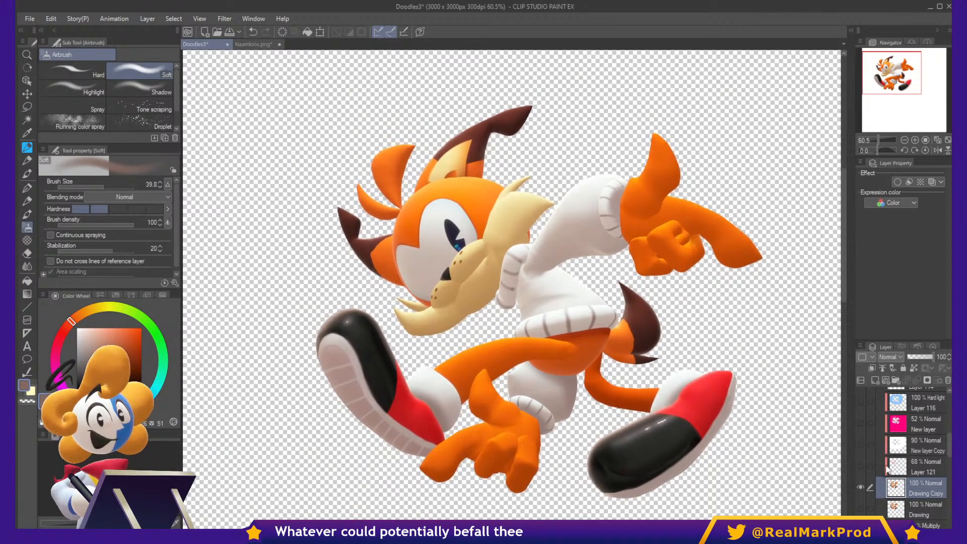
Select the character's silhouette on Drawing Copy and cover it in solid orange-red with the G-pen at a very large brush size.
ctrl+click(900, 494)
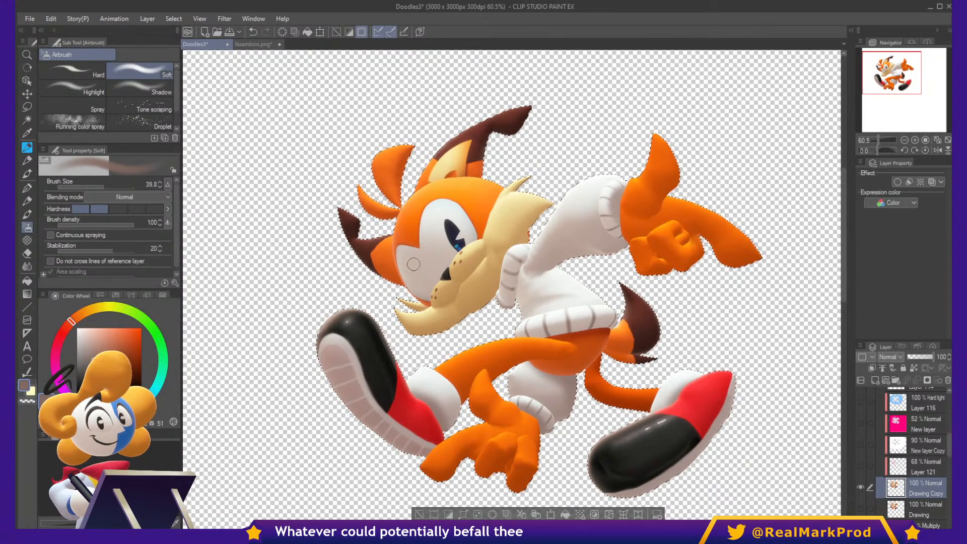
key(p)
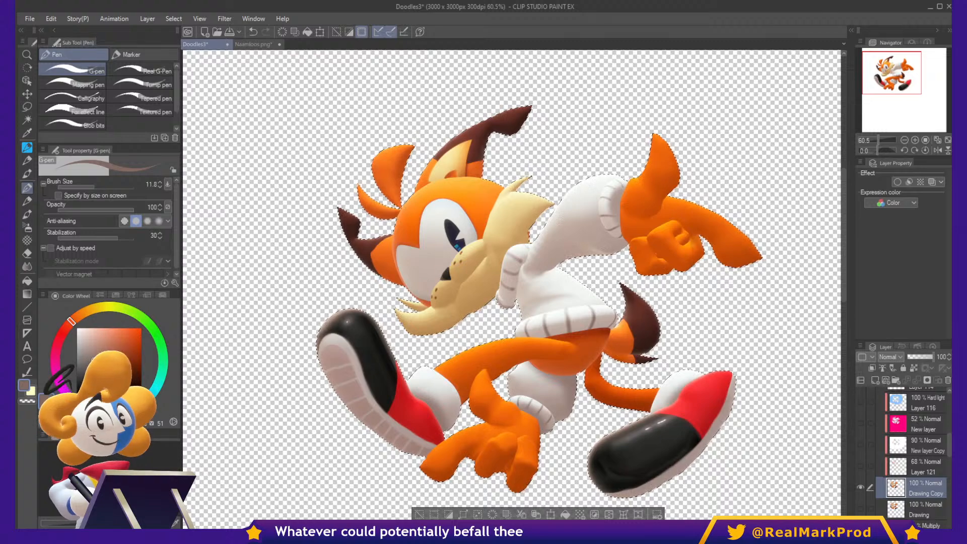
drag(421, 230, 620, 247)
drag(566, 247, 535, 257)
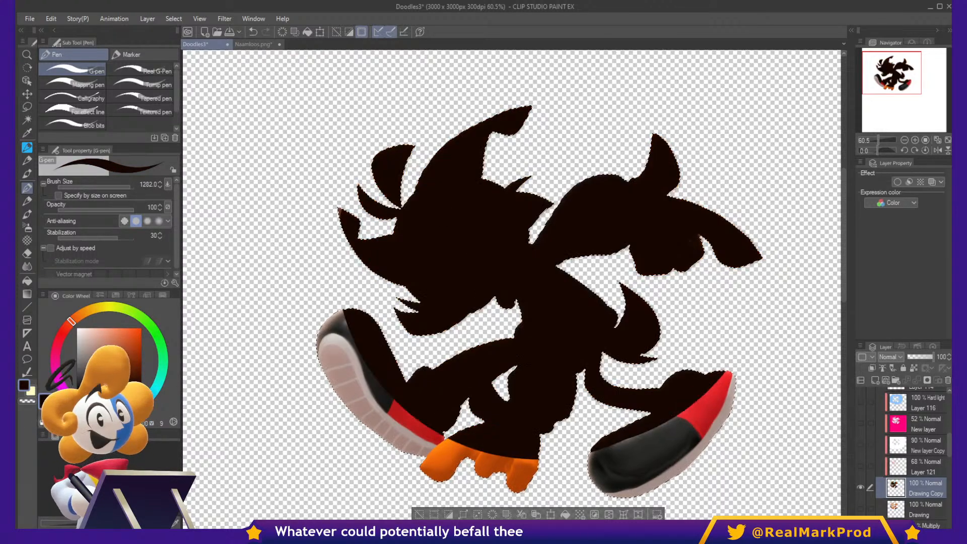
click(141, 328)
mouse_move(271, 261)
mouse_down()
mouse_move(503, 198)
mouse_move(386, 351)
mouse_move(648, 230)
mouse_up()
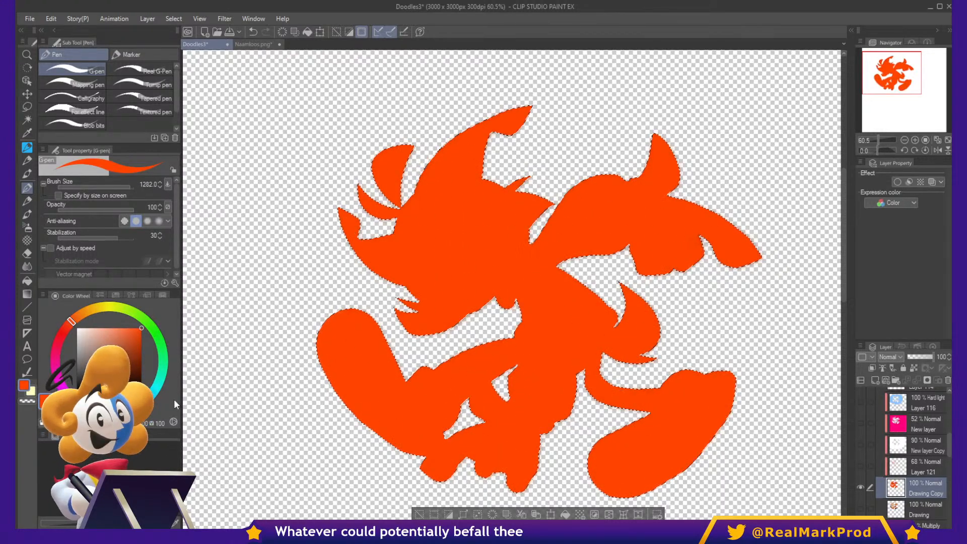
Repaint the silhouette on Drawing Copy in bright blue, deselect it and blur its edges.
click(146, 401)
mouse_move(417, 297)
mouse_down()
mouse_move(550, 259)
mouse_move(432, 280)
mouse_move(513, 294)
mouse_up()
key(ctrl+d)
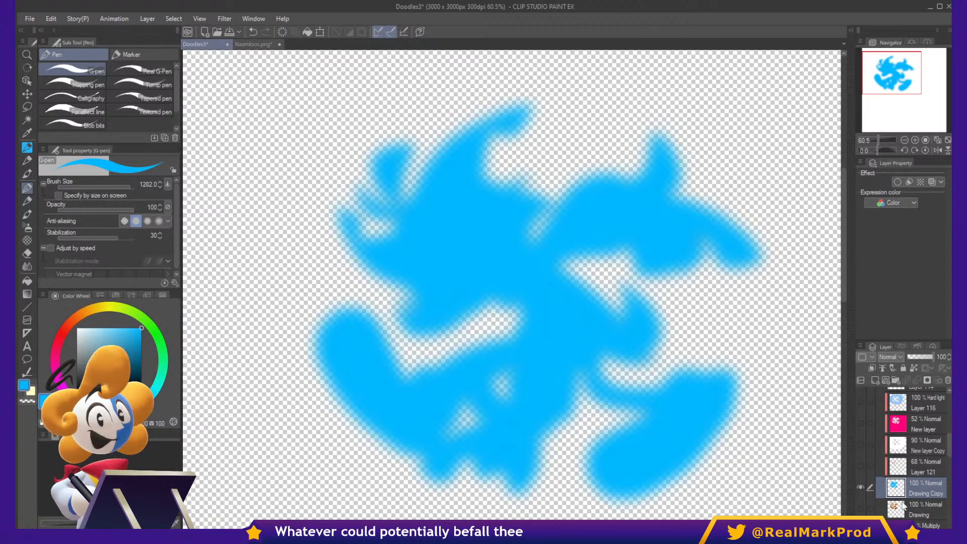
Move Drawing Copy beneath the Drawing layer, and compare the character with and without the blue glow.
drag(904, 496, 906, 514)
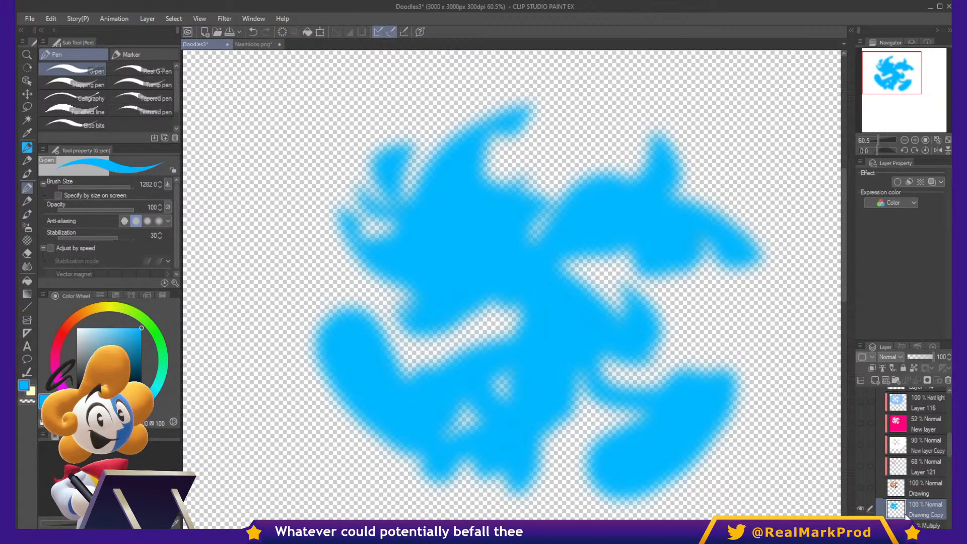
click(860, 490)
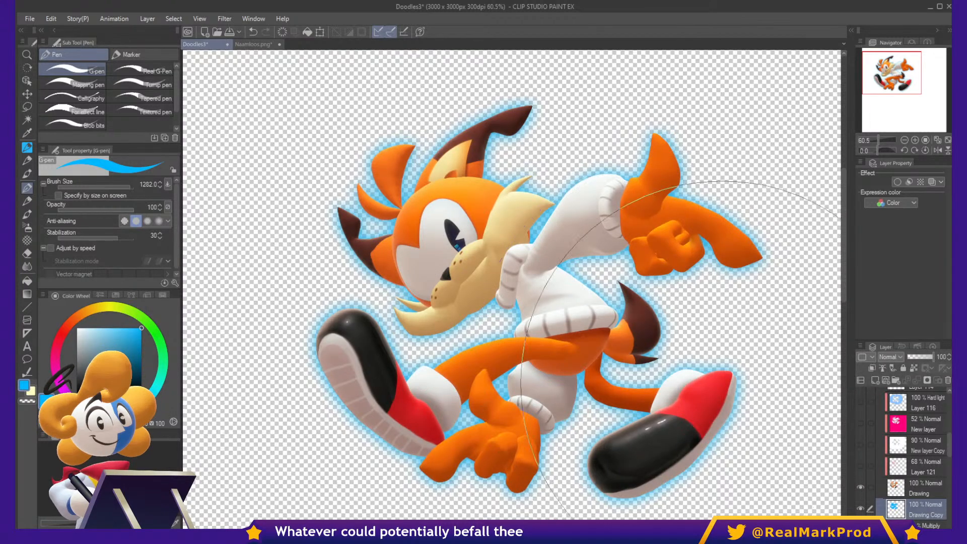
click(859, 510)
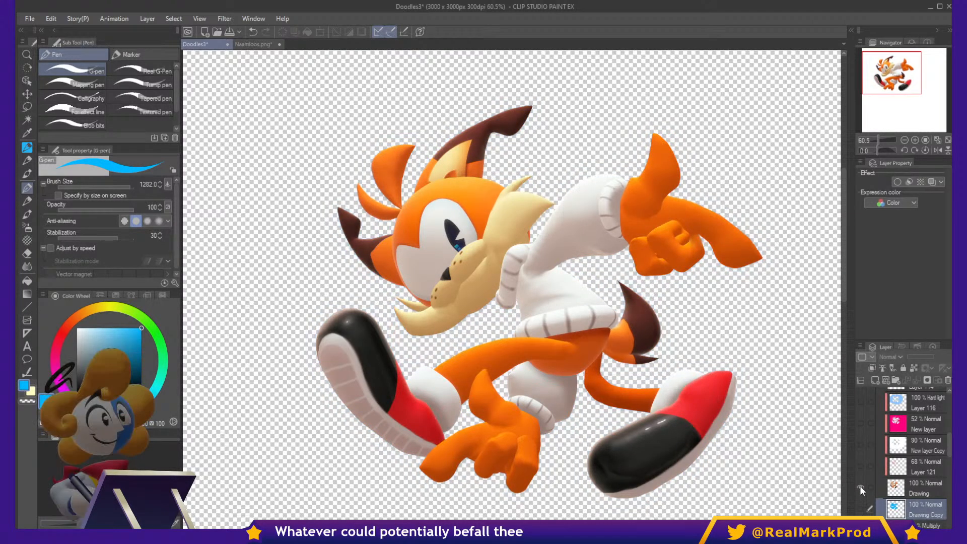
Undo the layer move, the blur, the deselection and the blue repaint of Drawing Copy.
key(ctrl+z)
key(ctrl+z)
key(ctrl+z)
key(ctrl+z)
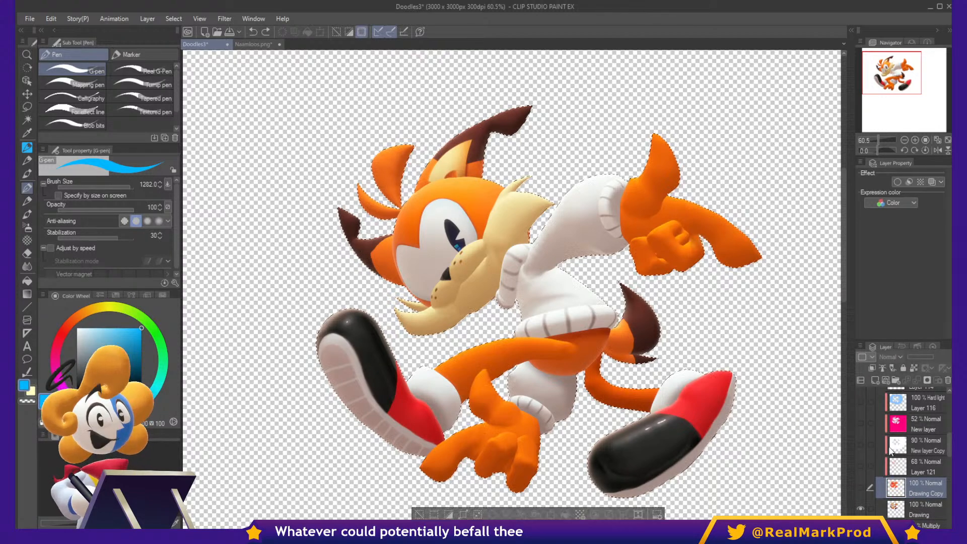
Clear the selection around the character.
key(ctrl+d)
scroll(919, 442, up, 3)
scroll(907, 442, up, 2)
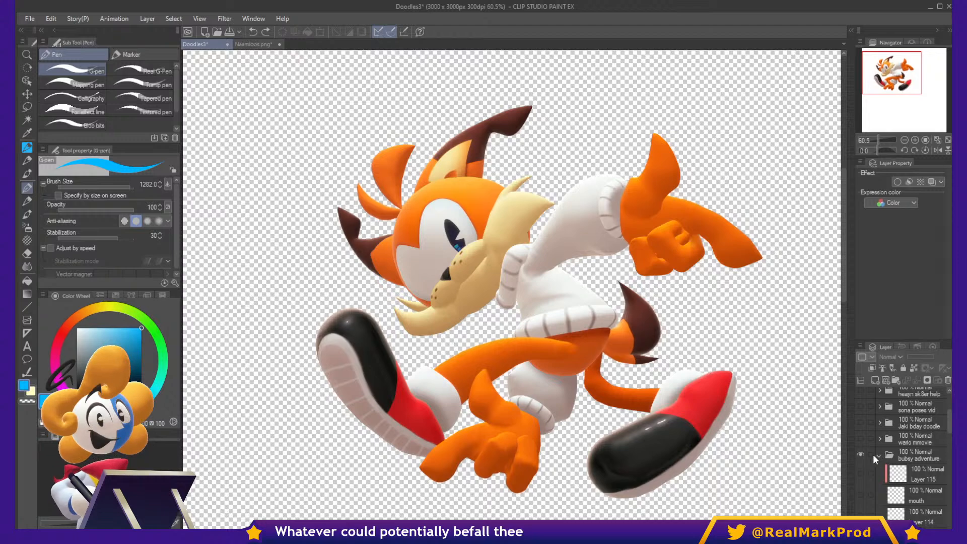
scroll(876, 452, down, 2)
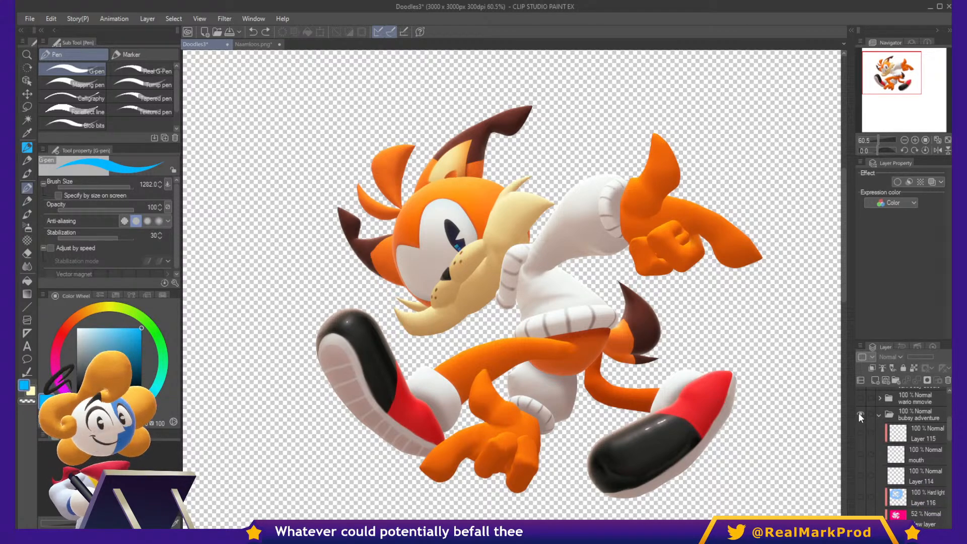
scroll(619, 286, up, 4)
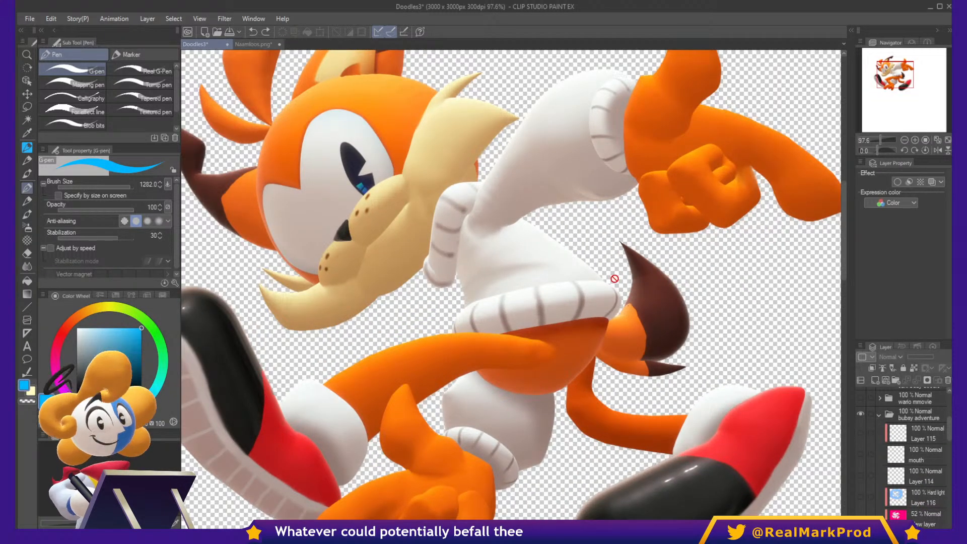
Switch to the Finger tip blend tool and make the Drawing layer active.
key(j)
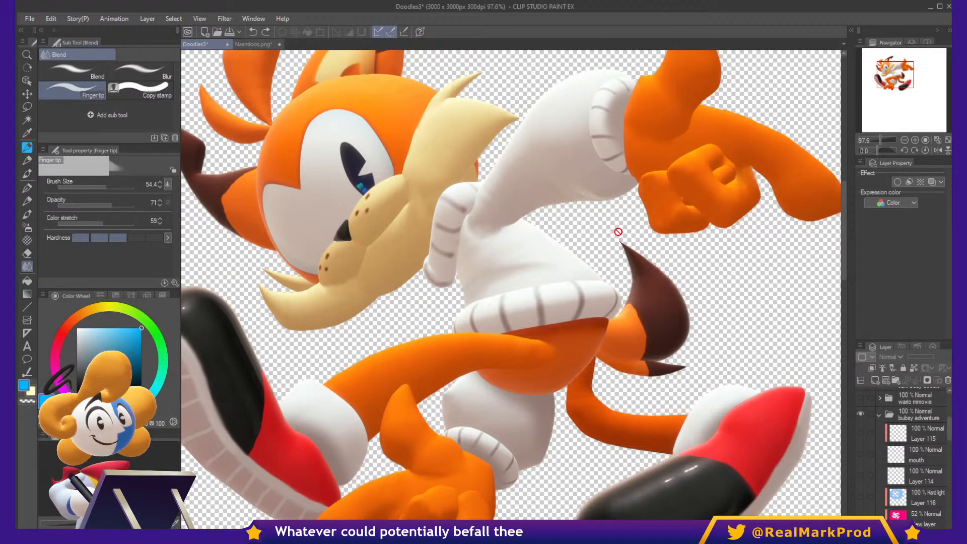
drag(695, 222, 667, 267)
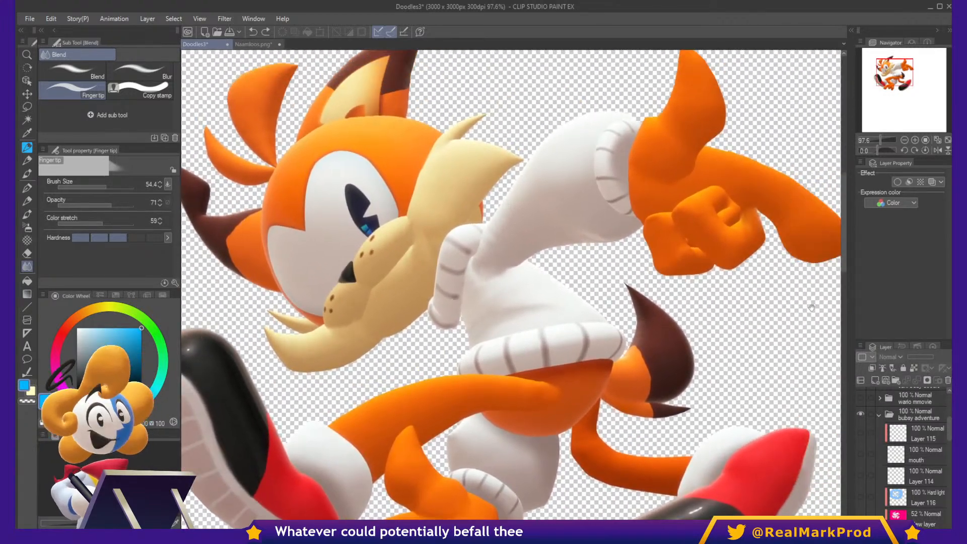
scroll(775, 284, up, 3)
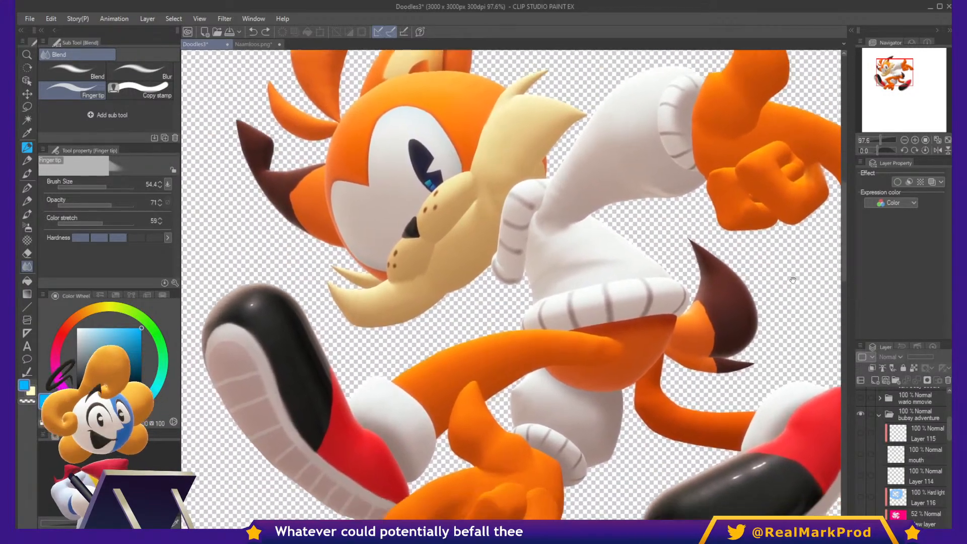
drag(792, 280, 805, 265)
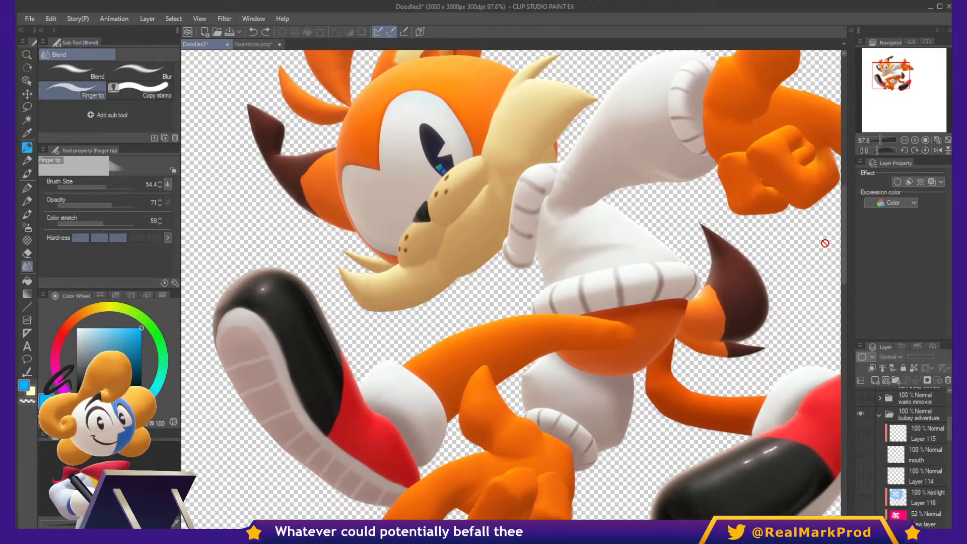
drag(736, 306, 770, 311)
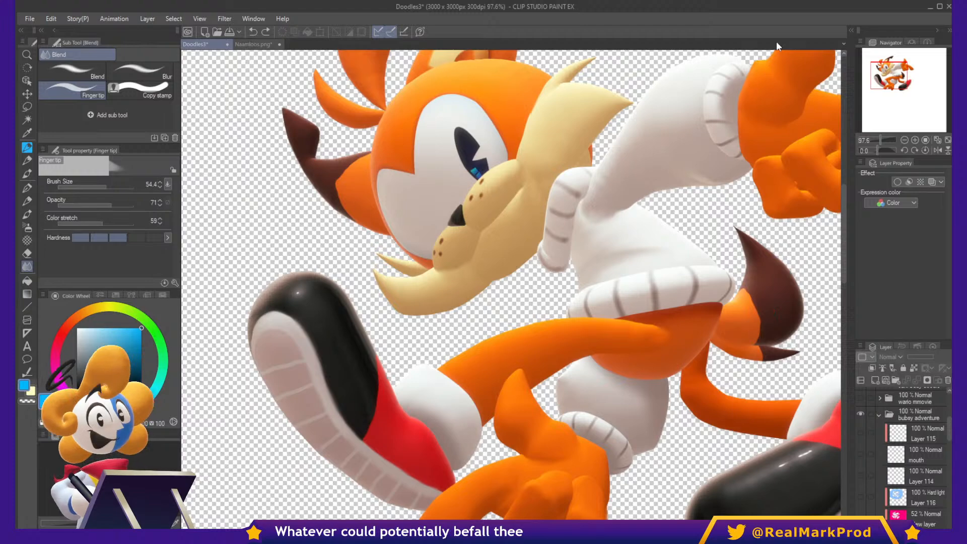
drag(732, 228, 618, 327)
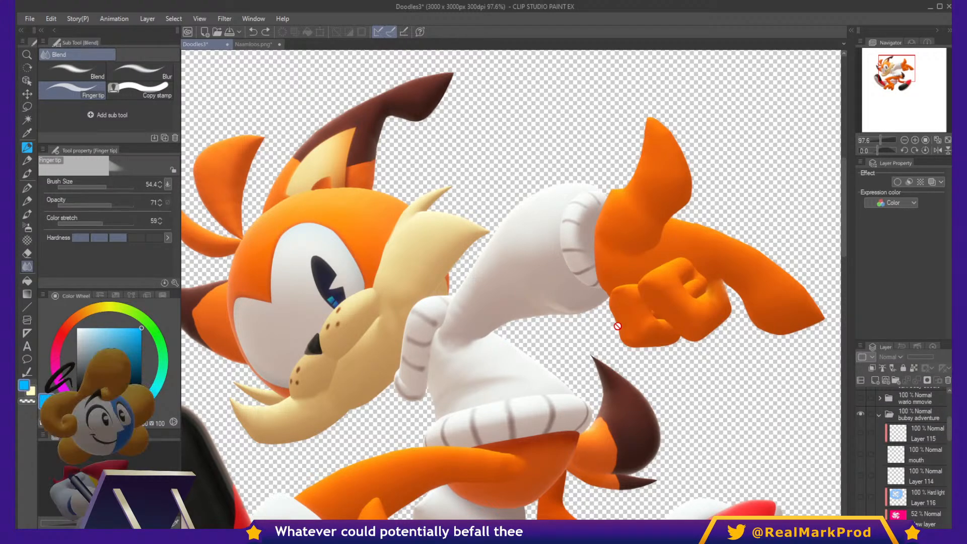
drag(714, 267, 759, 254)
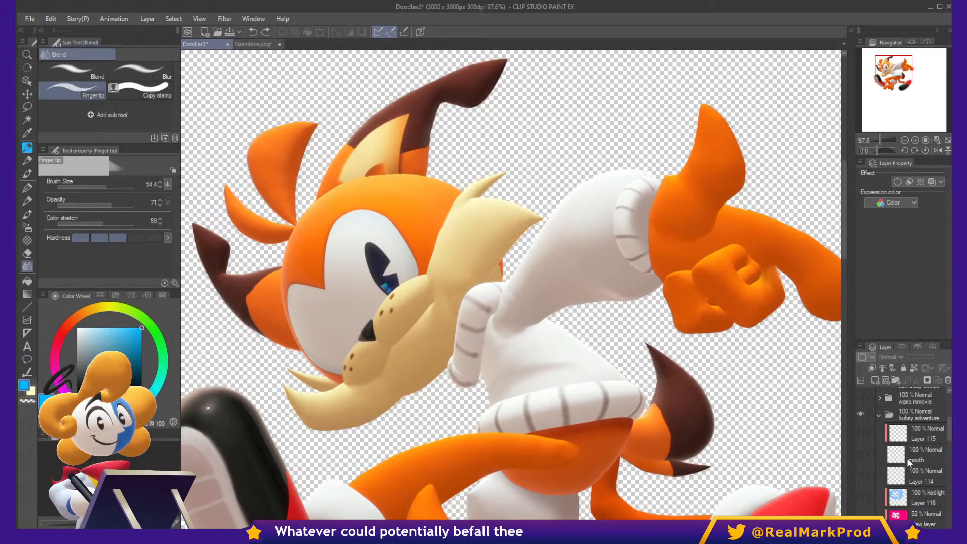
scroll(920, 453, down, 6)
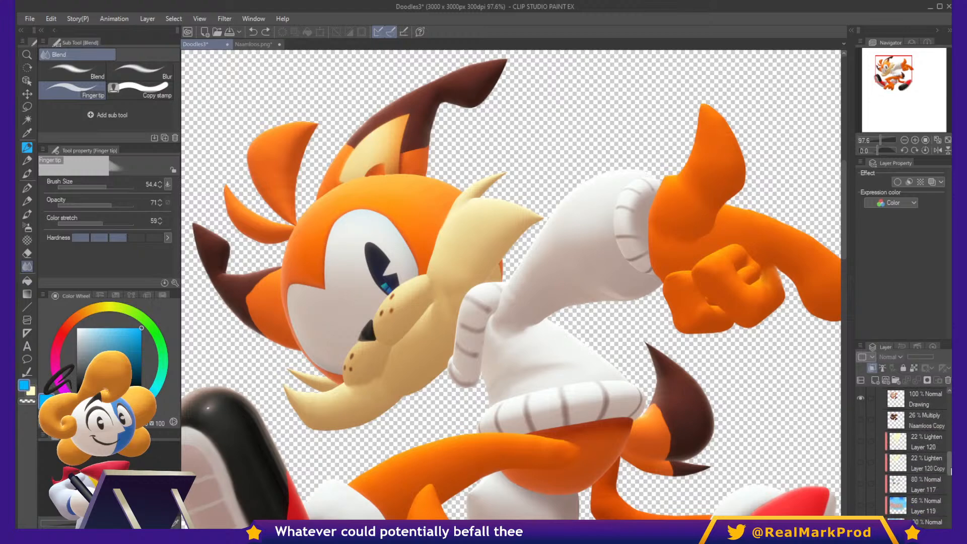
scroll(916, 443, up, 1)
click(923, 435)
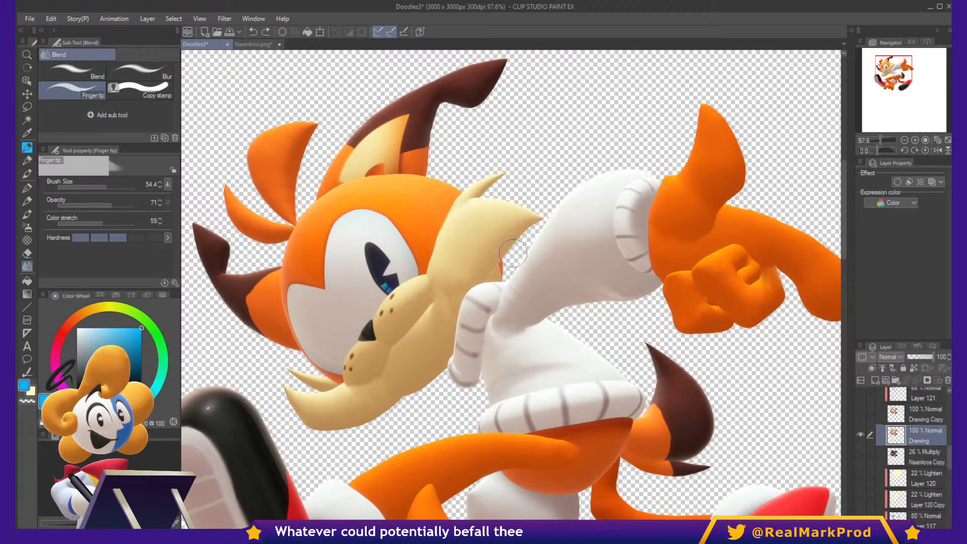
Try smudging the muzzle, collar and pointing hand on the Drawing layer with the Finger tip tool, and undo the strokes.
mouse_move(481, 300)
mouse_down()
mouse_move(485, 336)
mouse_move(430, 279)
mouse_move(433, 345)
mouse_move(420, 320)
mouse_move(439, 299)
mouse_move(435, 257)
mouse_move(416, 279)
mouse_up()
key(ctrl+z)
key(ctrl+z)
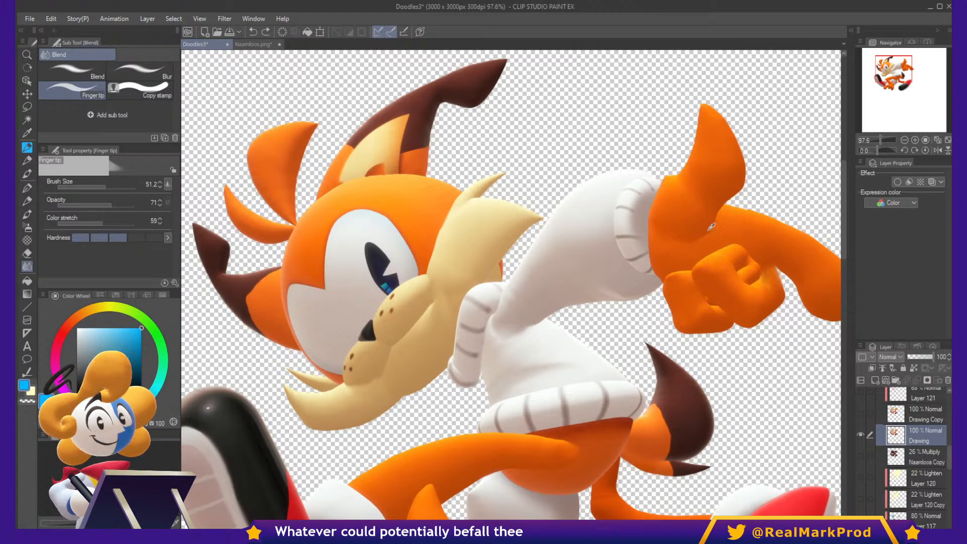
drag(694, 233, 691, 225)
key(ctrl+z)
Try smearing the thigh, sweater hem and torso with the Finger tip tool, and undo those strokes.
drag(714, 409, 766, 343)
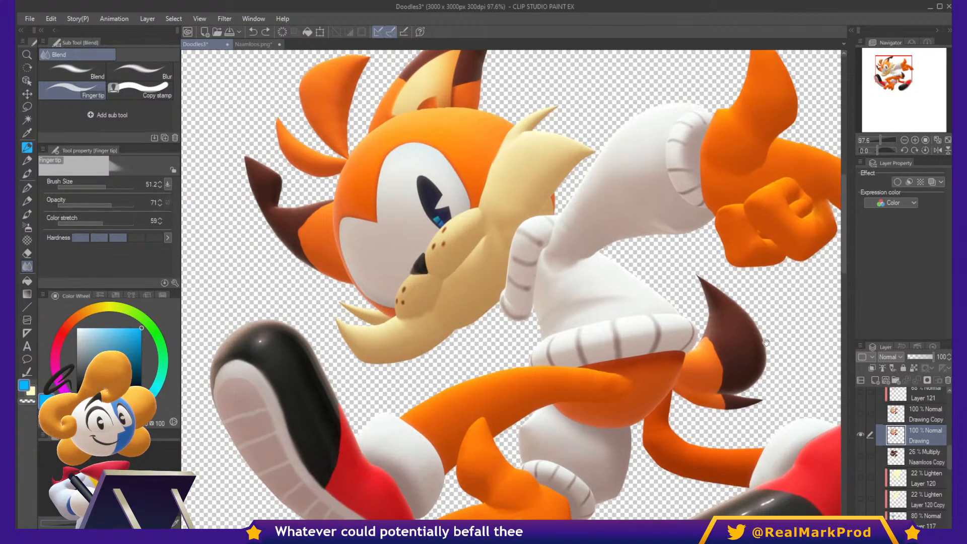
drag(696, 327, 712, 278)
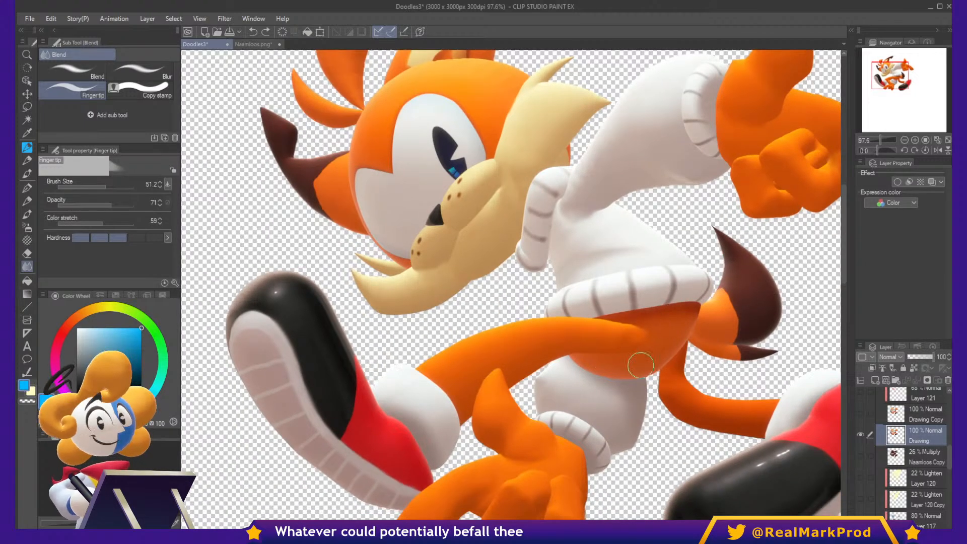
mouse_move(571, 337)
mouse_down()
mouse_move(599, 297)
mouse_move(629, 295)
mouse_move(598, 345)
mouse_move(549, 352)
mouse_up()
drag(564, 322, 751, 324)
mouse_move(632, 350)
mouse_down()
mouse_move(567, 399)
mouse_move(466, 245)
mouse_move(674, 284)
mouse_move(466, 451)
mouse_move(433, 248)
mouse_up()
key(ctrl+z)
key(ctrl+z)
Demonstrate smearing the character's face and eye with the Finger tip tool at brush size 78.7, and undo the smears.
mouse_move(656, 384)
mouse_down()
mouse_move(607, 310)
mouse_move(501, 312)
mouse_up()
drag(634, 341, 644, 331)
drag(743, 428, 628, 449)
mouse_move(723, 453)
mouse_down()
mouse_move(862, 422)
mouse_move(837, 465)
mouse_move(831, 532)
mouse_up()
mouse_move(449, 333)
mouse_down()
mouse_move(467, 306)
mouse_move(430, 342)
mouse_move(417, 336)
mouse_move(404, 290)
mouse_move(410, 215)
mouse_move(473, 251)
mouse_move(407, 296)
mouse_up()
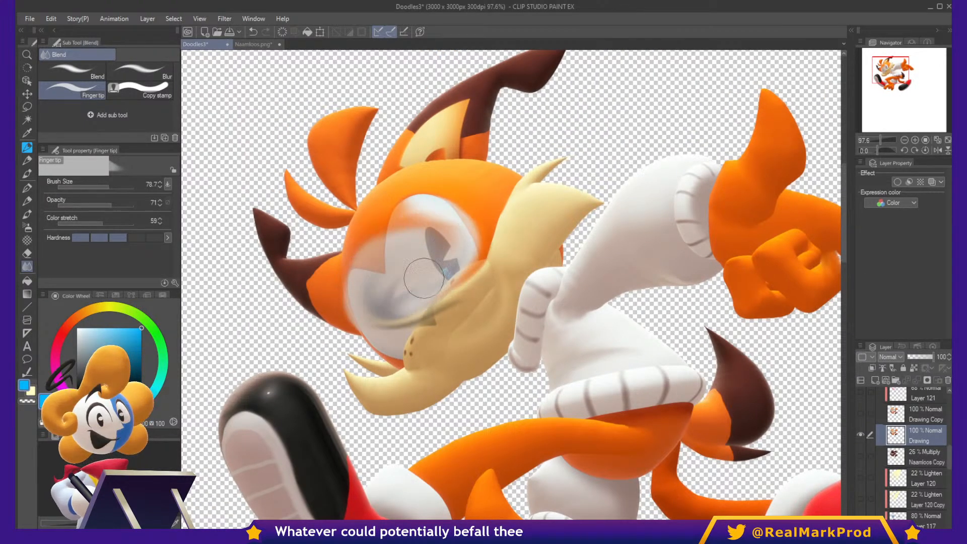
key(ctrl+z)
key(ctrl+z)
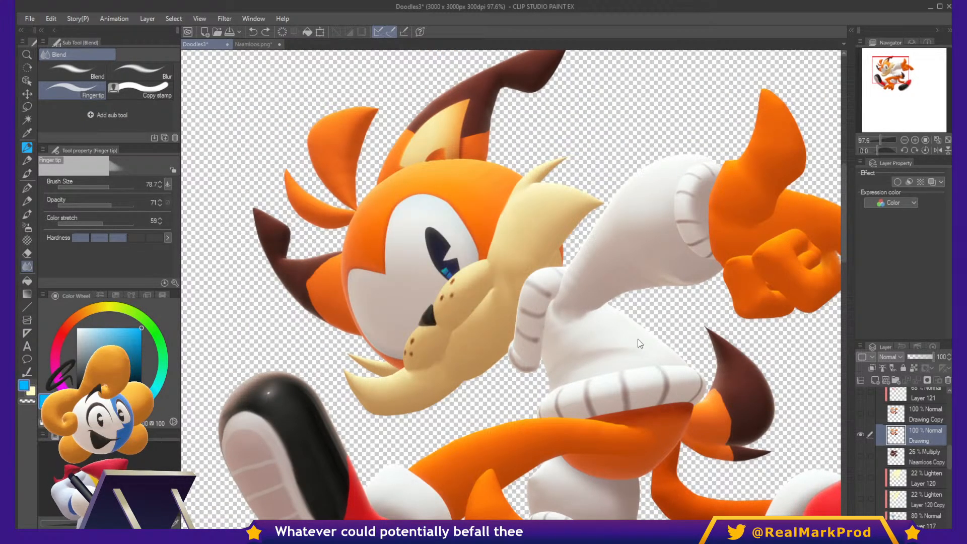
drag(689, 386, 714, 331)
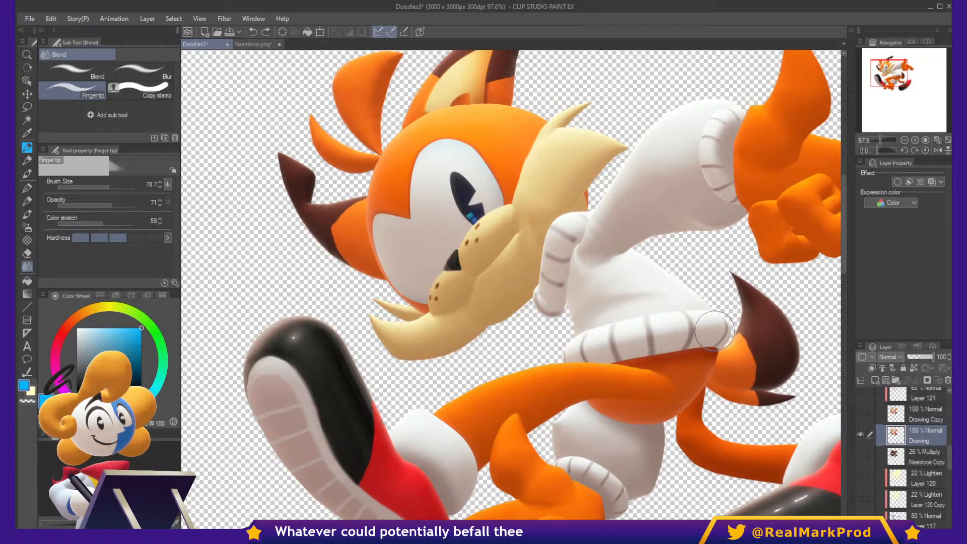
drag(741, 387, 653, 222)
drag(542, 204, 617, 236)
scroll(556, 302, up, 9)
scroll(643, 308, down, 1)
scroll(642, 308, down, 14)
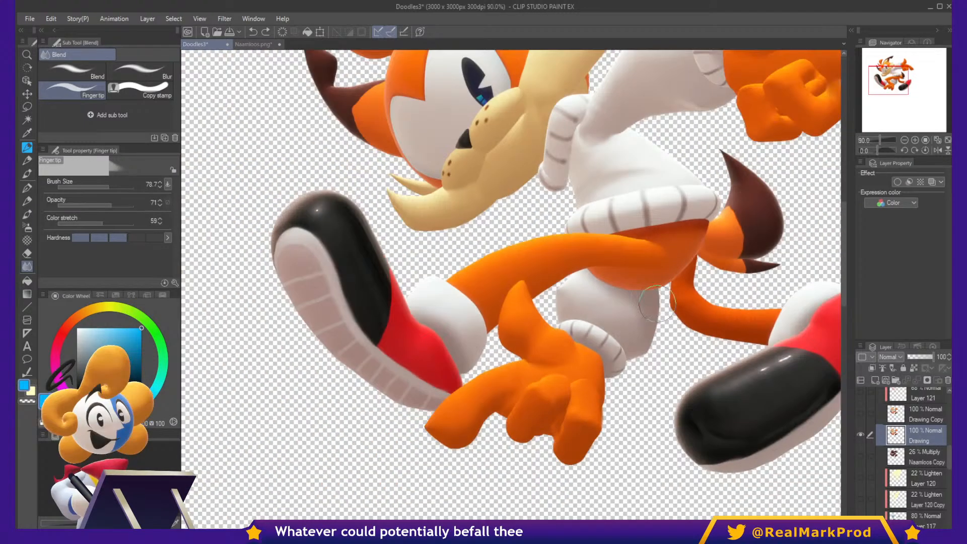
drag(756, 276, 690, 366)
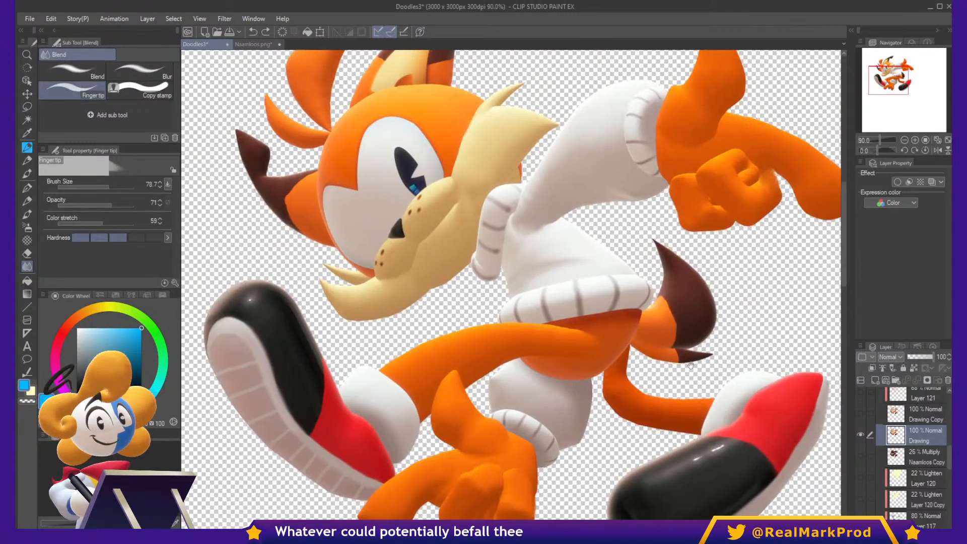
Show Layer 120, Drawing Copy, the 90% New layer Copy and the 52% pink New layer on the character.
scroll(690, 364, down, 1)
scroll(890, 478, up, 1)
scroll(888, 478, down, 2)
click(860, 463)
scroll(860, 464, up, 3)
click(860, 440)
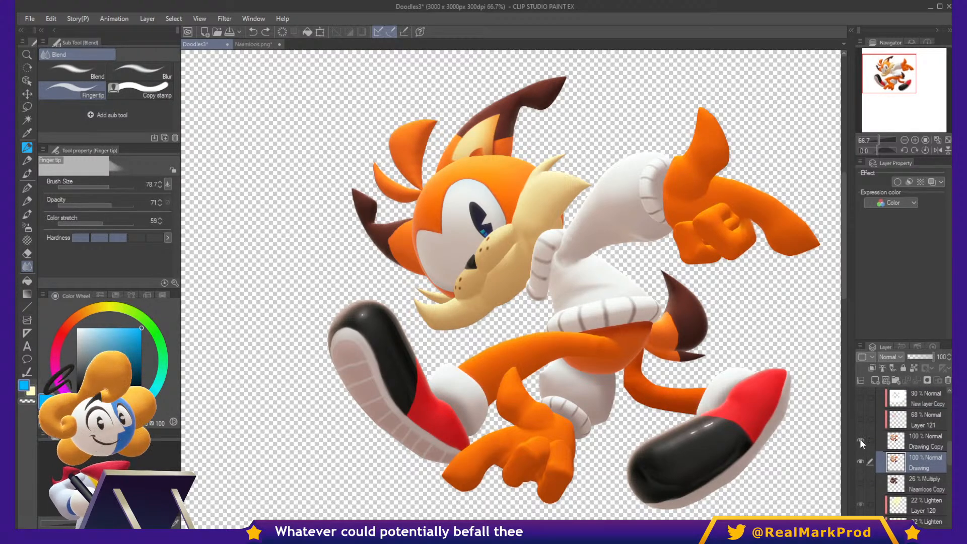
scroll(860, 439, up, 2)
click(860, 427)
scroll(859, 428, up, 1)
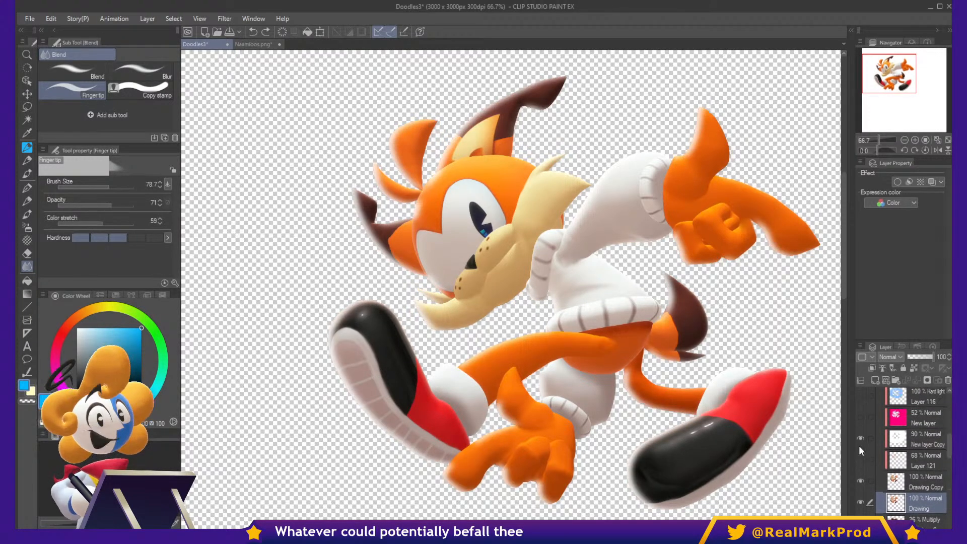
click(859, 416)
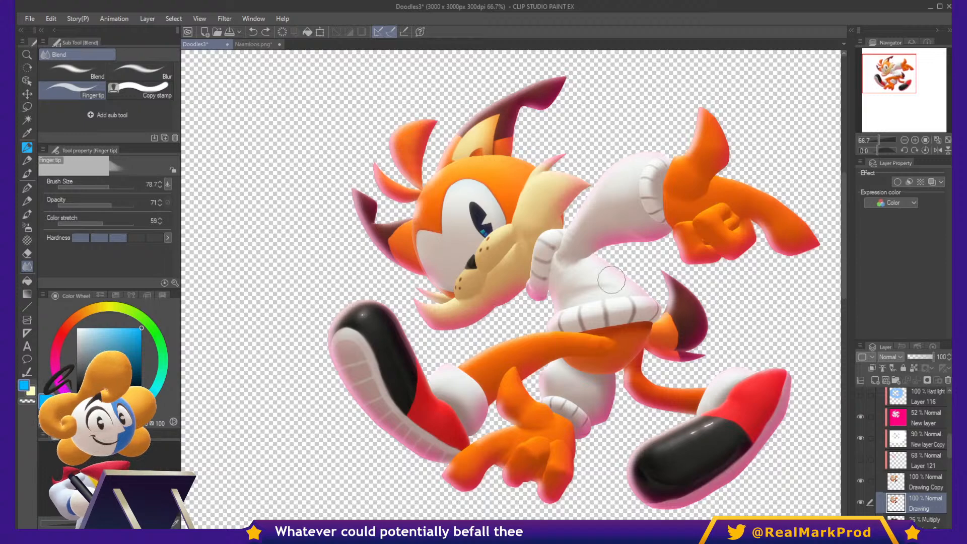
Show the background layers from Layer 118 up to Layer 120 Copy behind the character.
scroll(887, 459, up, 2)
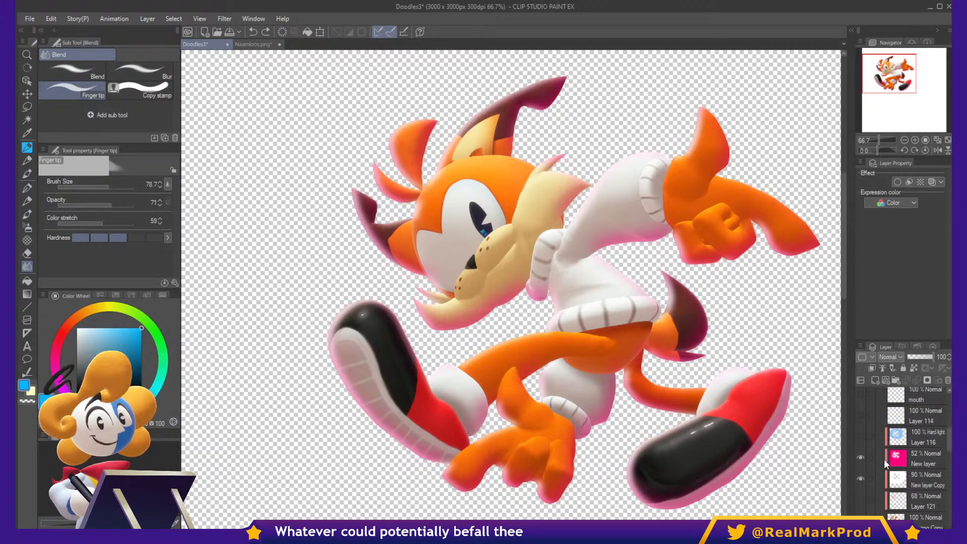
scroll(896, 457, down, 5)
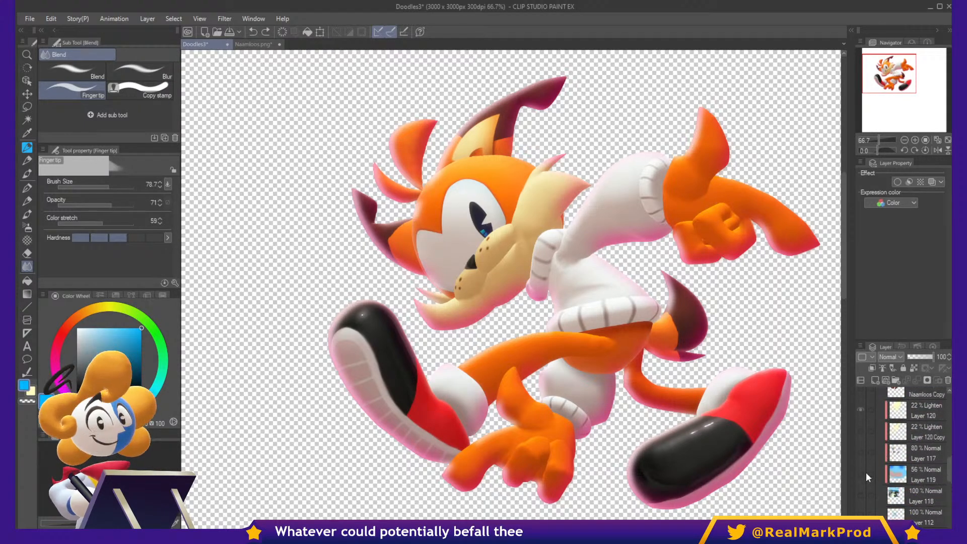
drag(861, 494, 858, 430)
scroll(858, 434, up, 5)
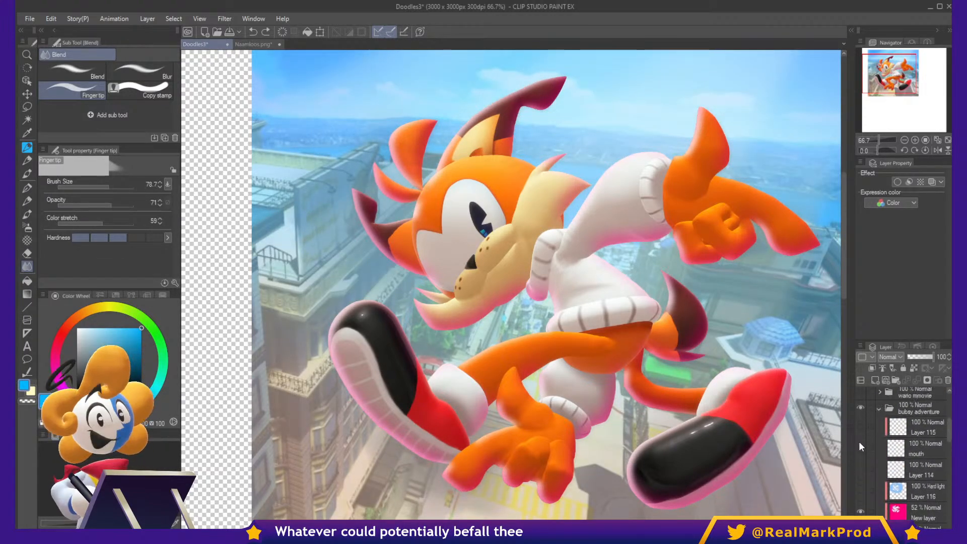
Show Layer 115, mouth and Layer 114, and examine the winking eye and grin on the character's face.
drag(858, 428, 860, 447)
click(860, 467)
scroll(427, 281, up, 4)
scroll(427, 281, up, 2)
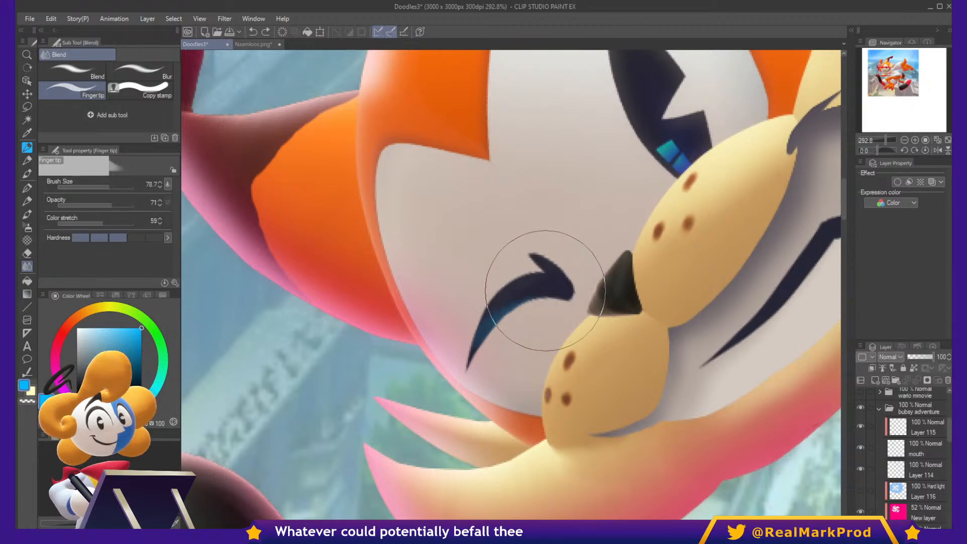
scroll(549, 292, down, 3)
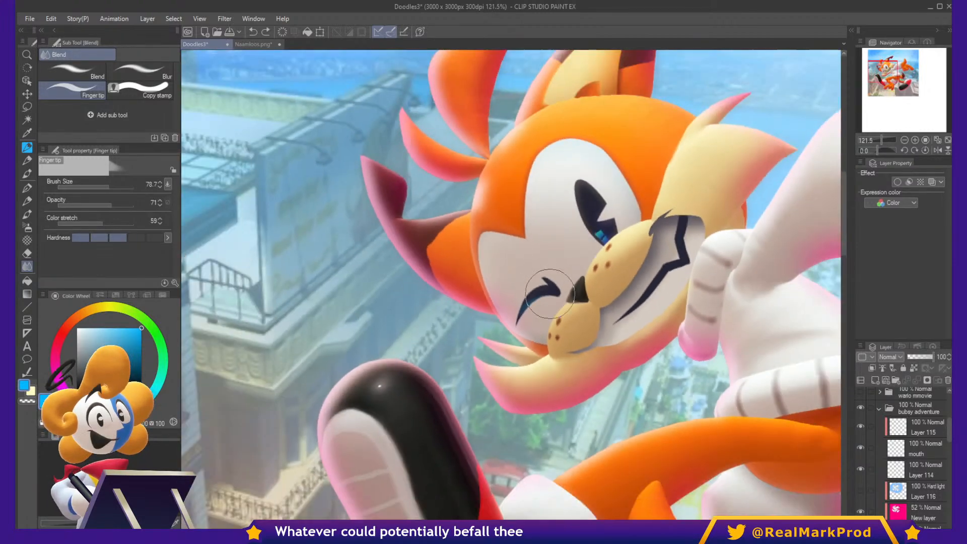
scroll(549, 293, down, 3)
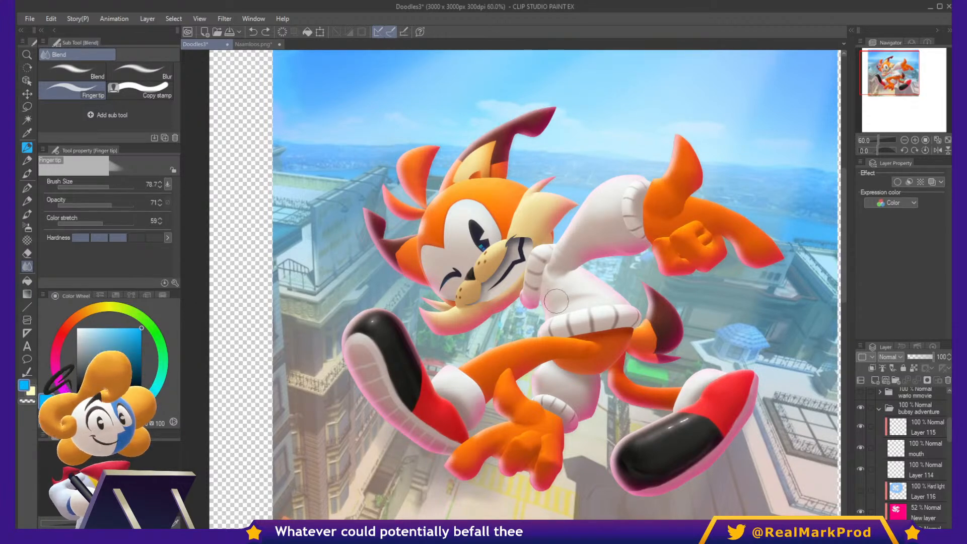
drag(624, 307, 547, 312)
Collapse the bubsy adventure folder, and switch its visibility off and back on.
scroll(901, 443, up, 2)
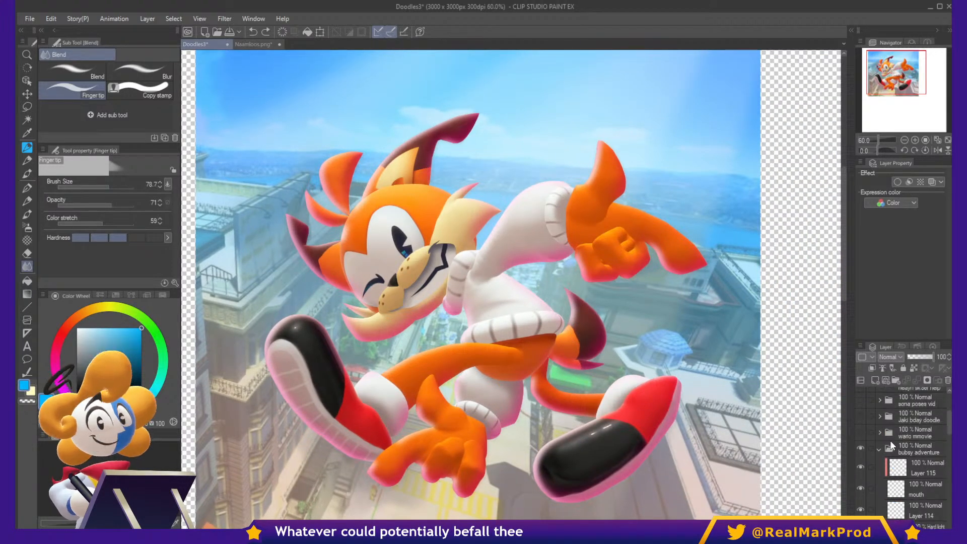
click(880, 449)
click(859, 449)
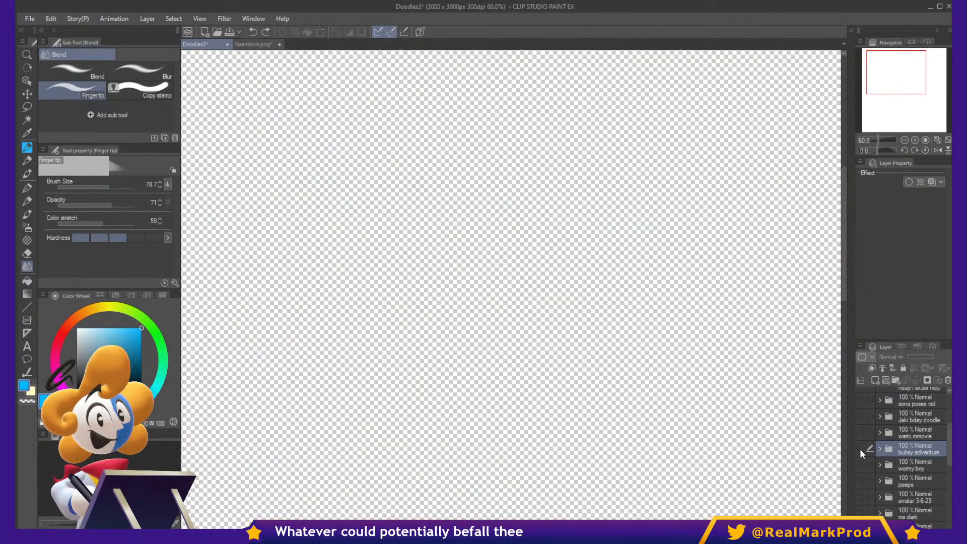
click(861, 448)
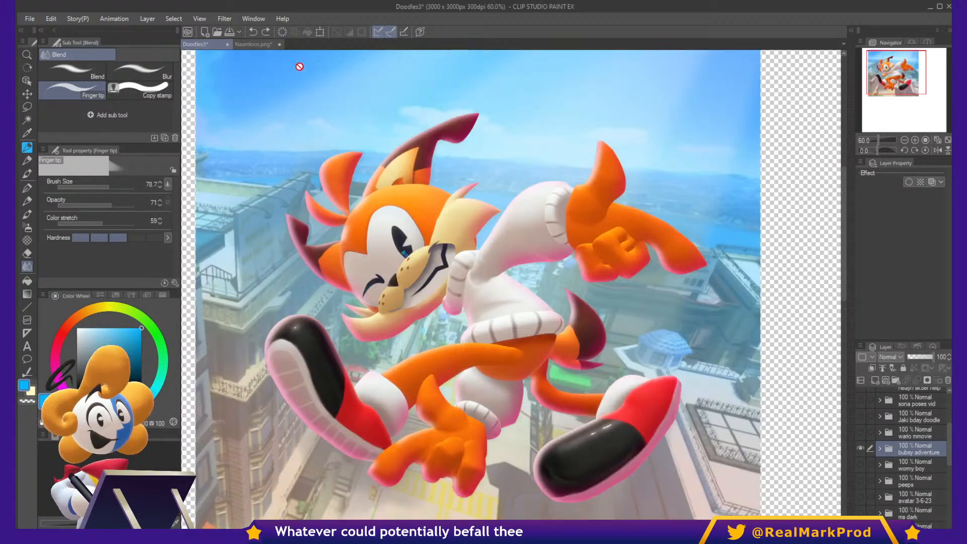
Close the Doodles3 document and the Naamloos.png document.
click(227, 46)
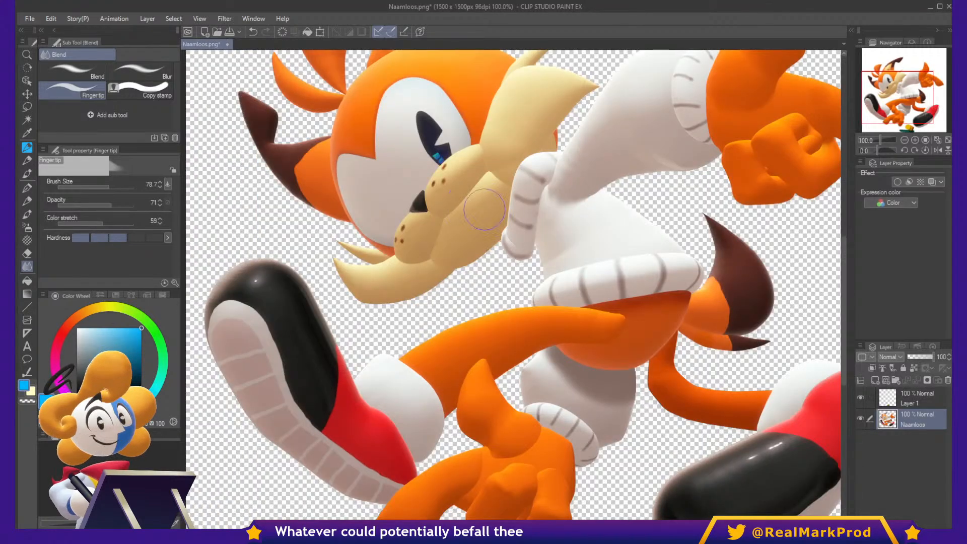
click(225, 44)
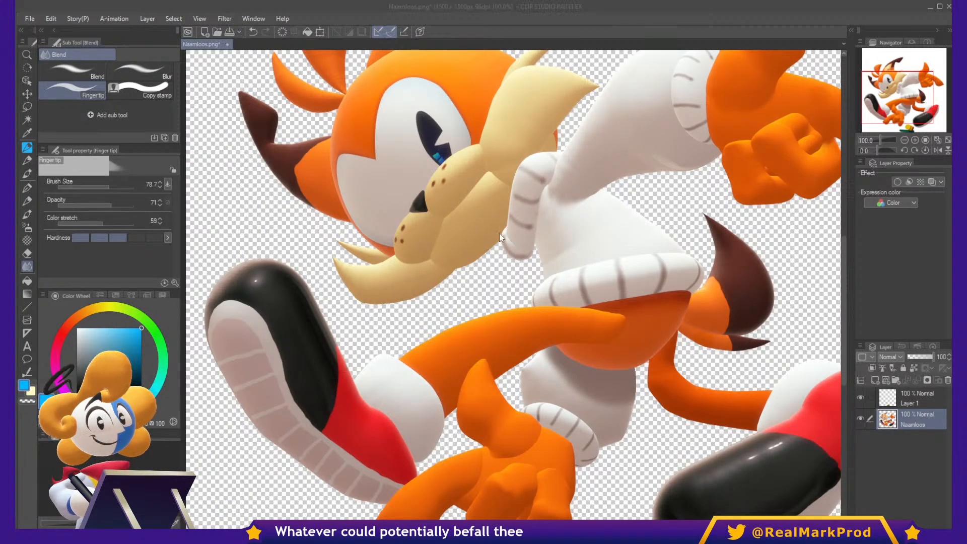
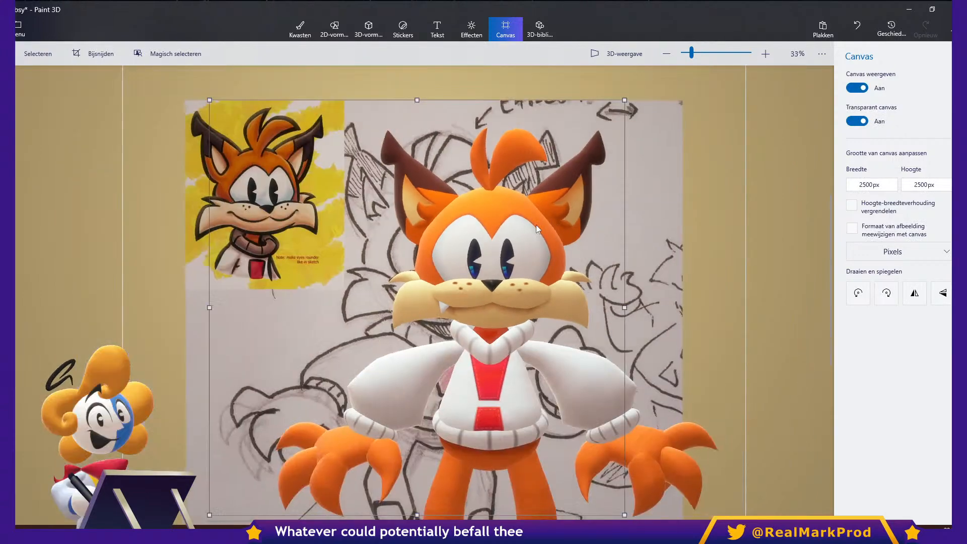
Move the 3D character off the reference sketch to the empty area on its right.
scroll(405, 261, up, 3)
scroll(404, 259, down, 3)
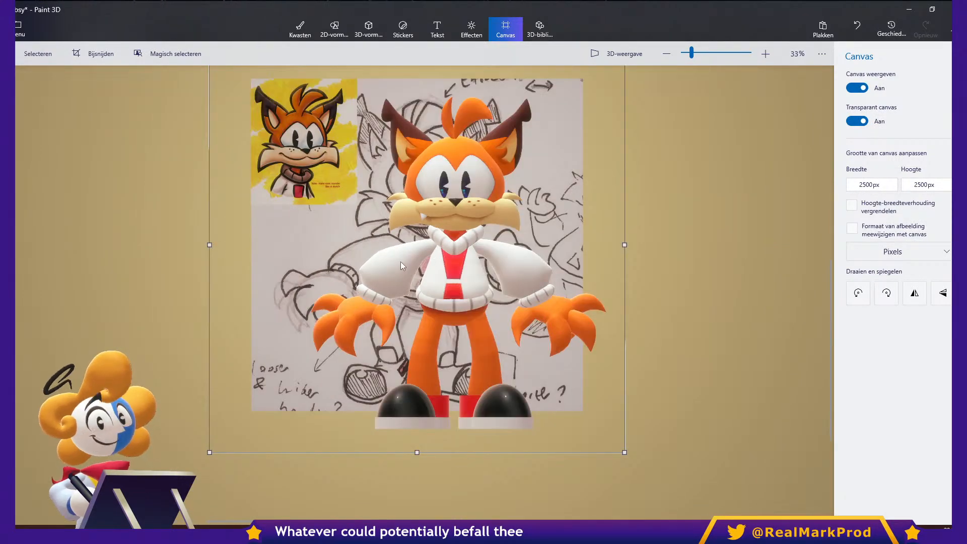
key(m)
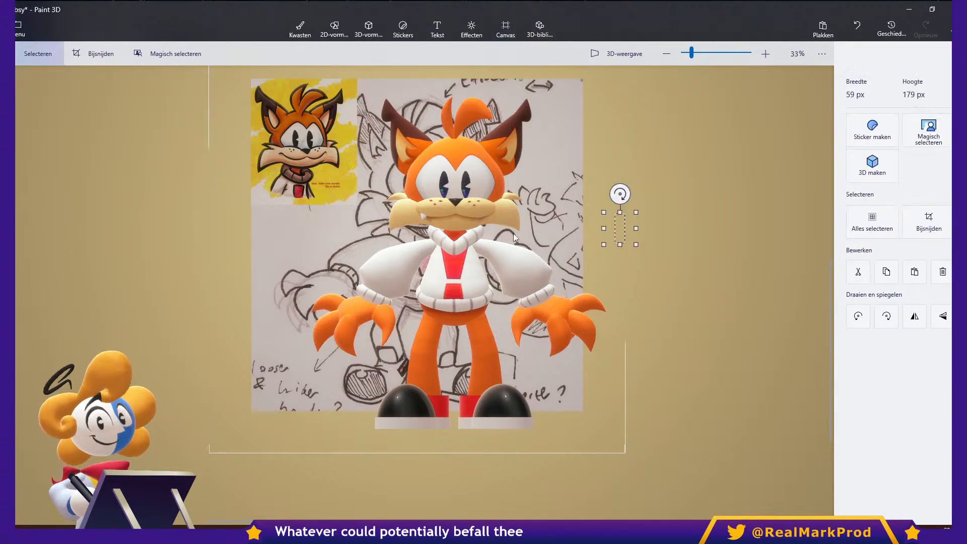
drag(658, 430, 273, 63)
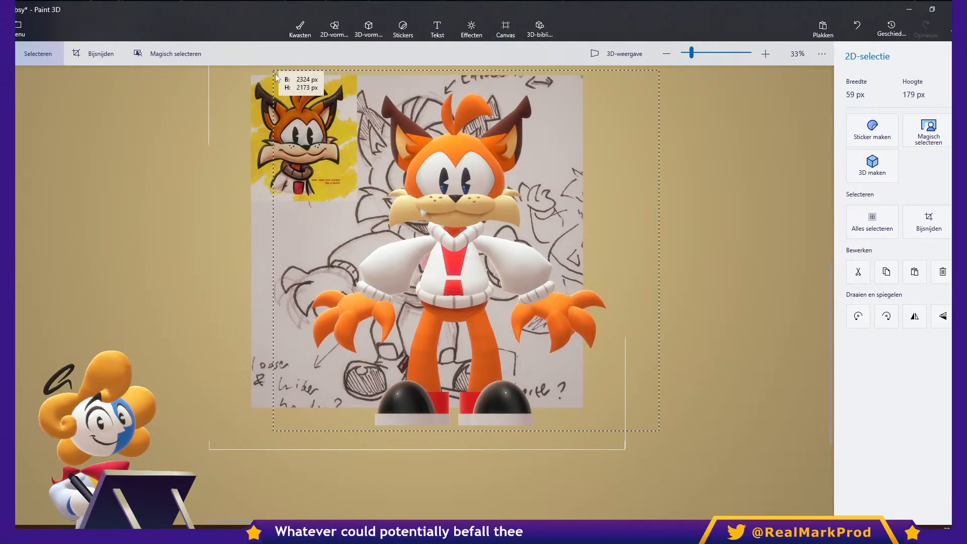
drag(313, 34, 367, 29)
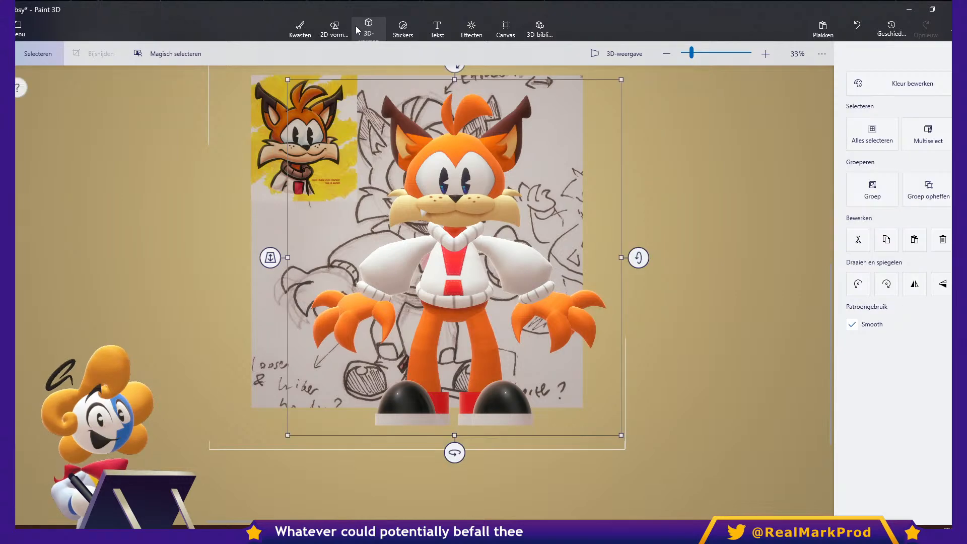
click(368, 29)
click(514, 346)
drag(513, 346, 745, 345)
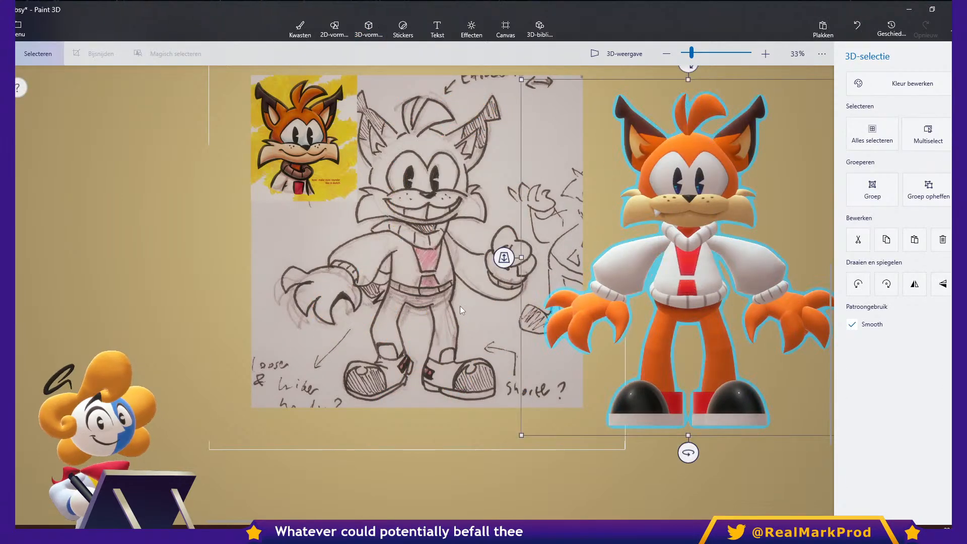
Examine the coloured head drawing with its note on rounder eyes and the full-body pencil sketch beside it.
scroll(347, 169, up, 2)
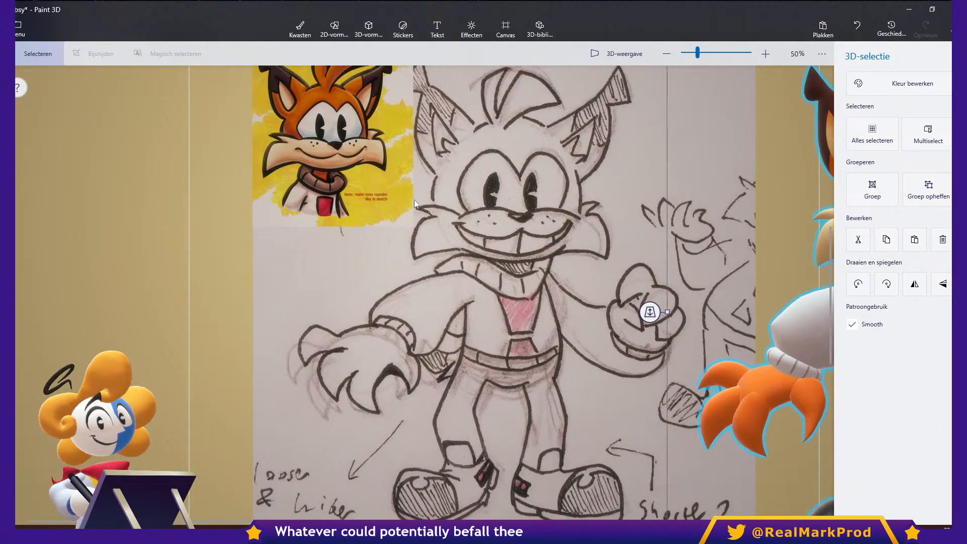
scroll(341, 174, up, 2)
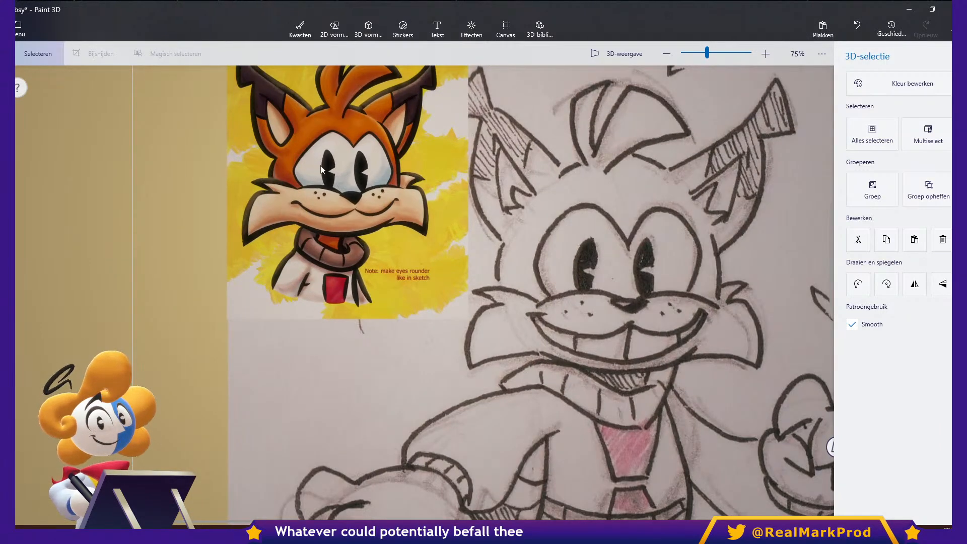
scroll(661, 310, down, 2)
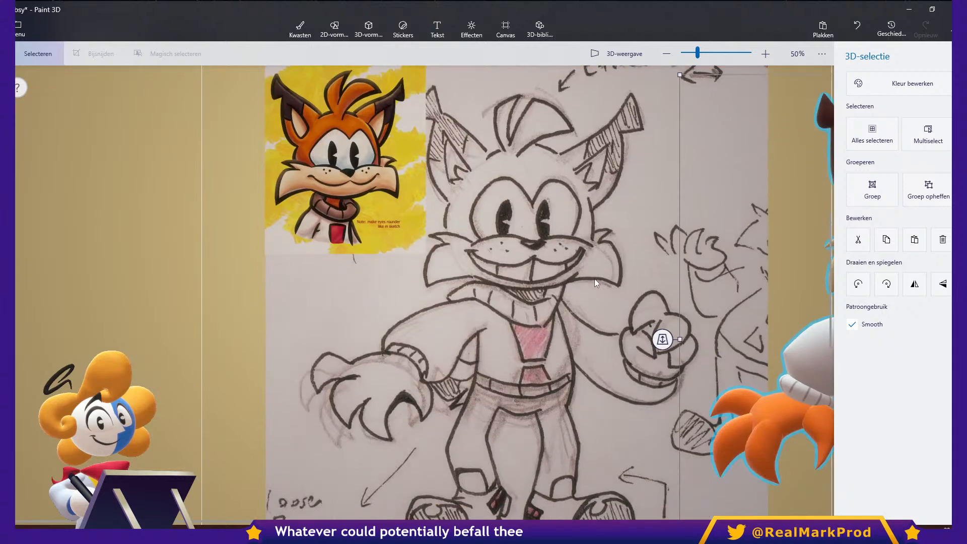
drag(397, 234, 301, 134)
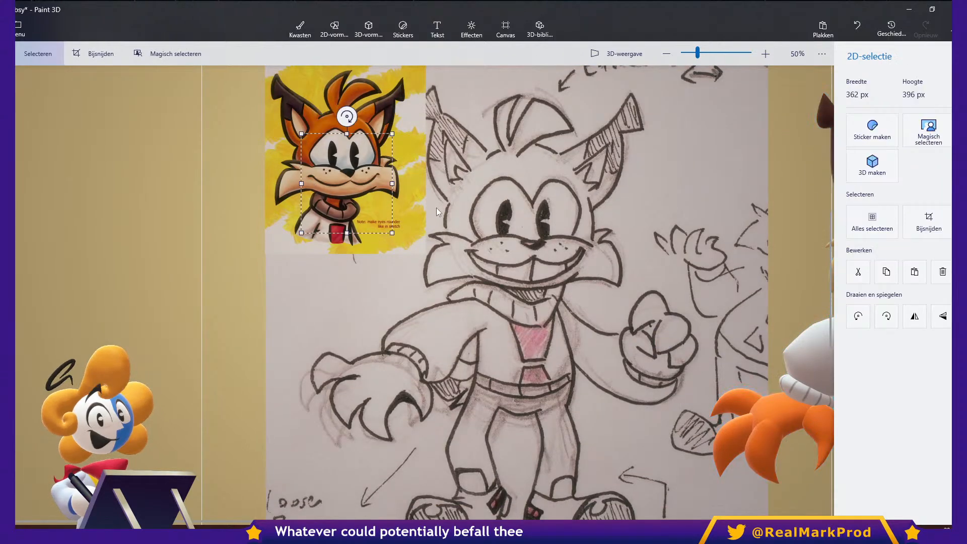
click(436, 207)
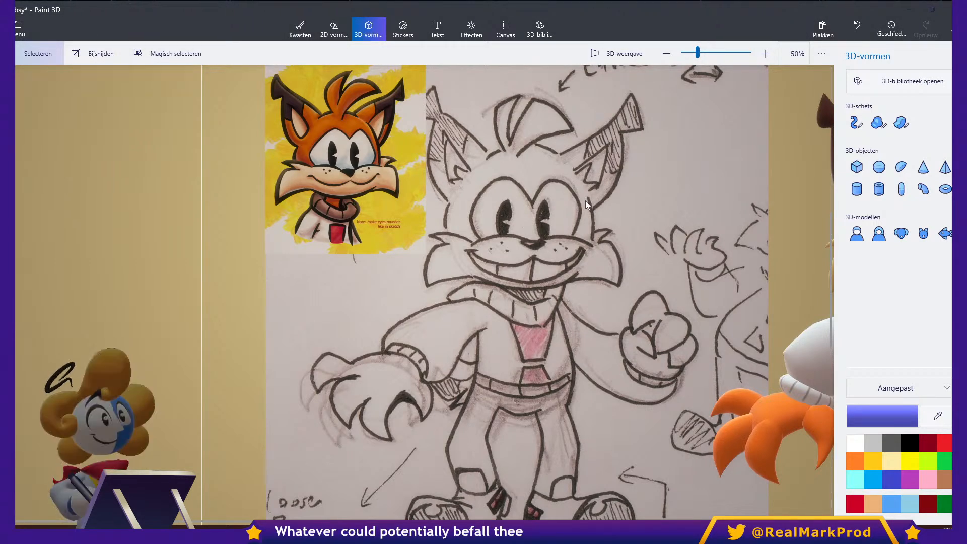
drag(537, 224, 513, 204)
scroll(462, 225, down, 3)
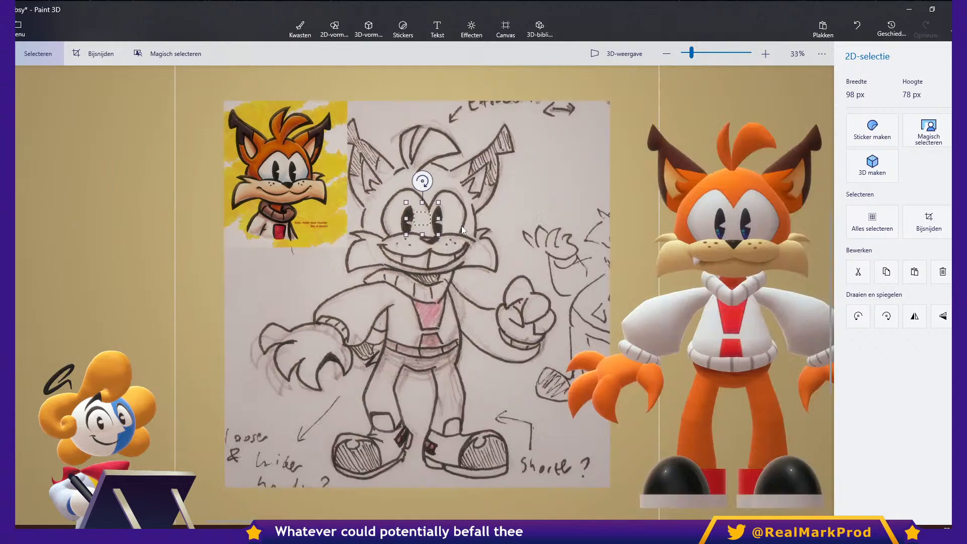
Paste the Red Cat Redemption picture onto the canvas and enlarge it to about 1644 by 921 px over the sketch.
right_click(462, 207)
click(498, 276)
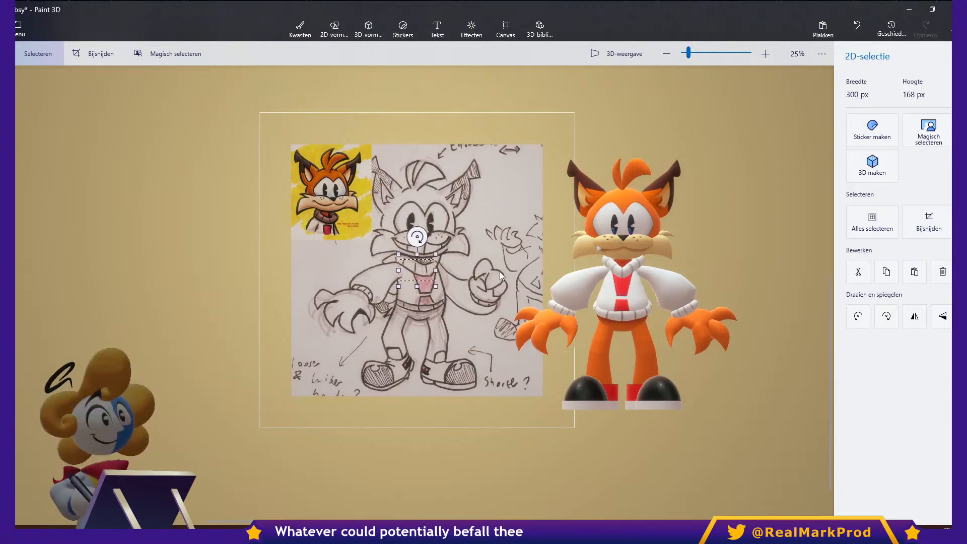
drag(436, 286, 605, 375)
mouse_move(469, 283)
mouse_down()
mouse_move(428, 241)
mouse_move(359, 214)
mouse_move(423, 206)
mouse_up()
scroll(426, 232, up, 4)
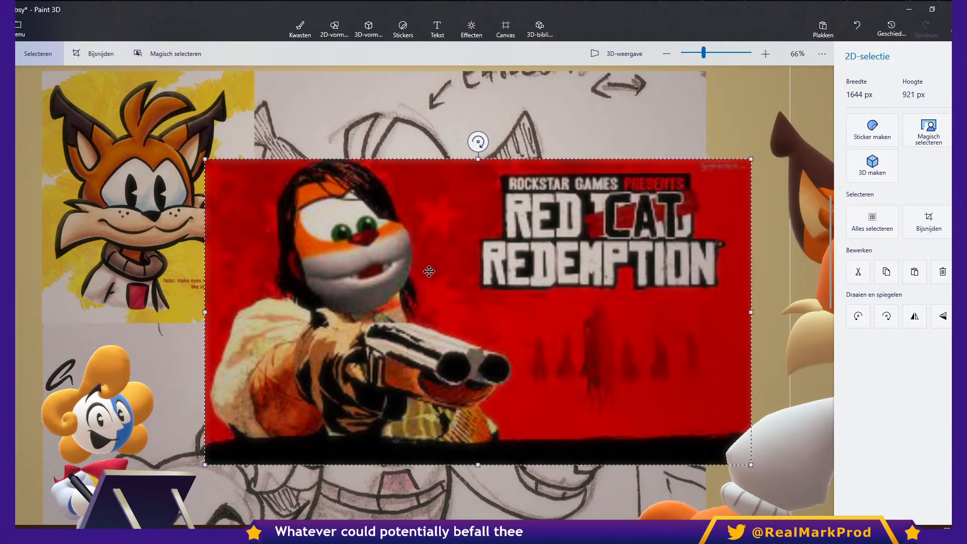
drag(608, 321, 566, 298)
Delete the pasted Red Cat Redemption picture and undo the 3D character's move away from the sketch.
key(Delete)
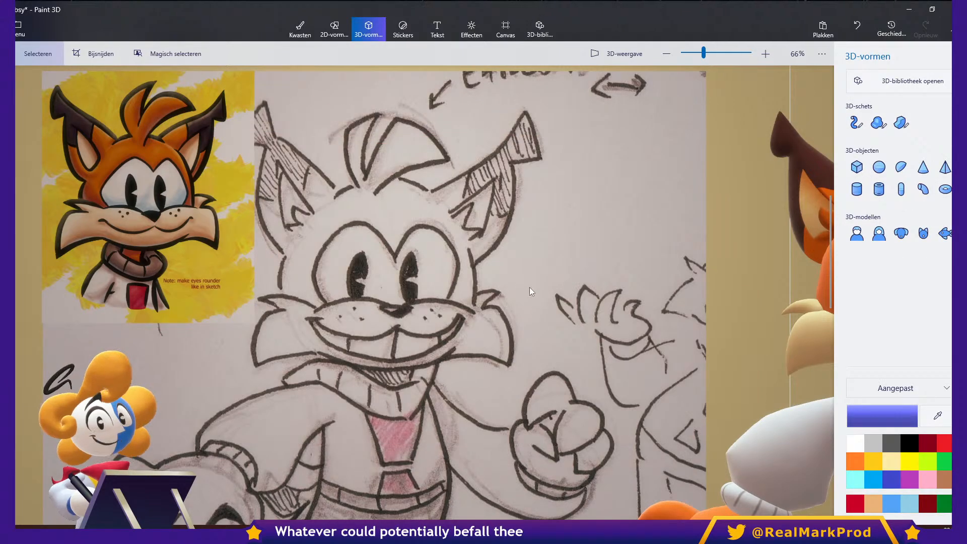
scroll(530, 287, down, 5)
scroll(548, 268, down, 1)
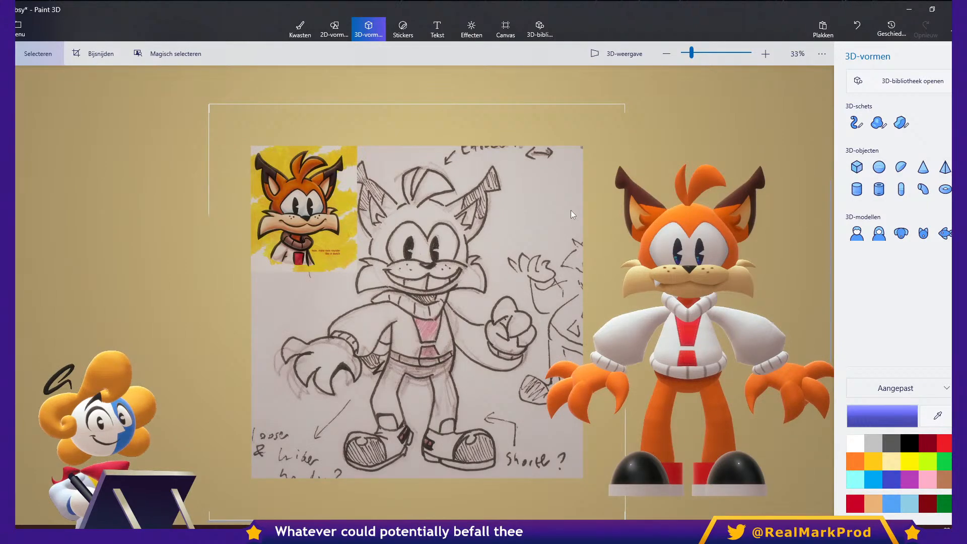
key(ctrl+z)
scroll(521, 228, up, 3)
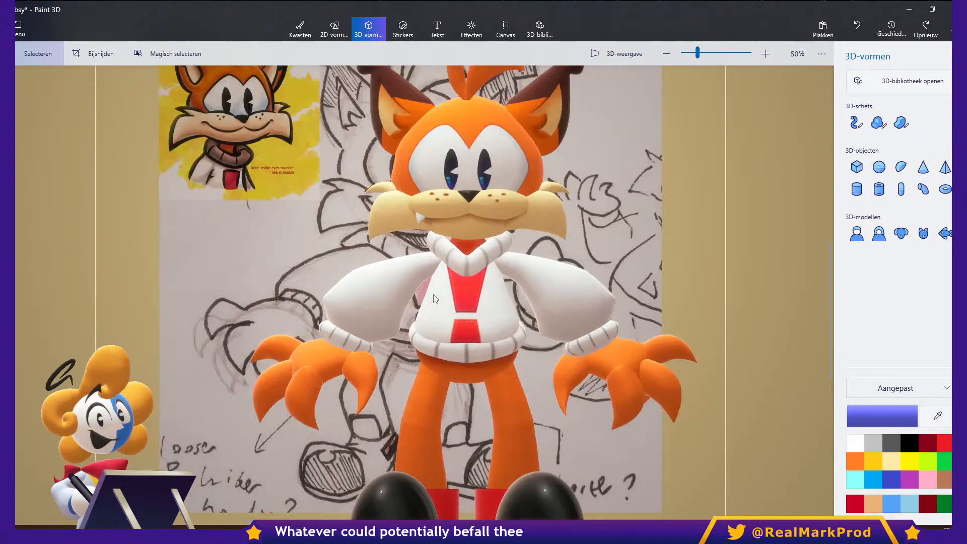
scroll(471, 268, down, 3)
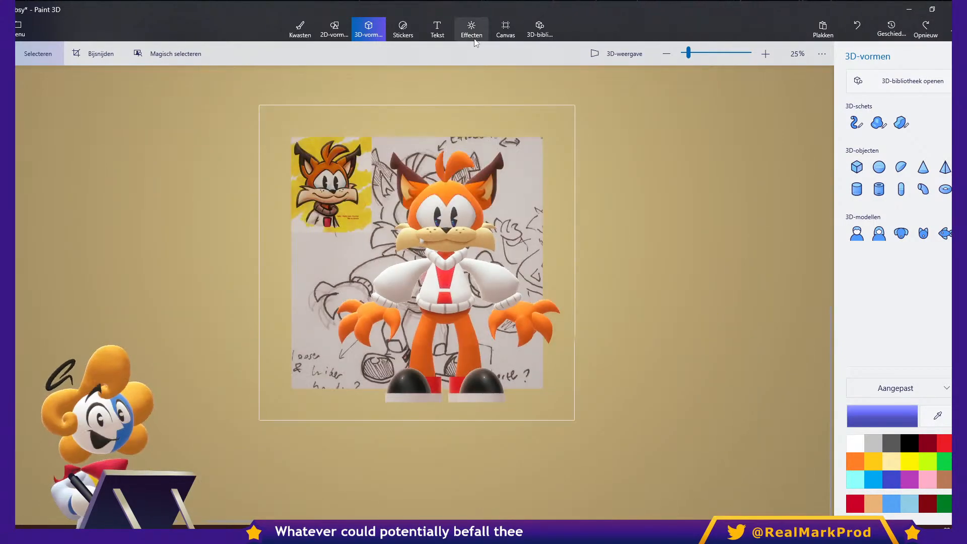
Hide the canvas and display the character on its own in 3D view from an angle.
click(478, 39)
click(505, 30)
click(856, 87)
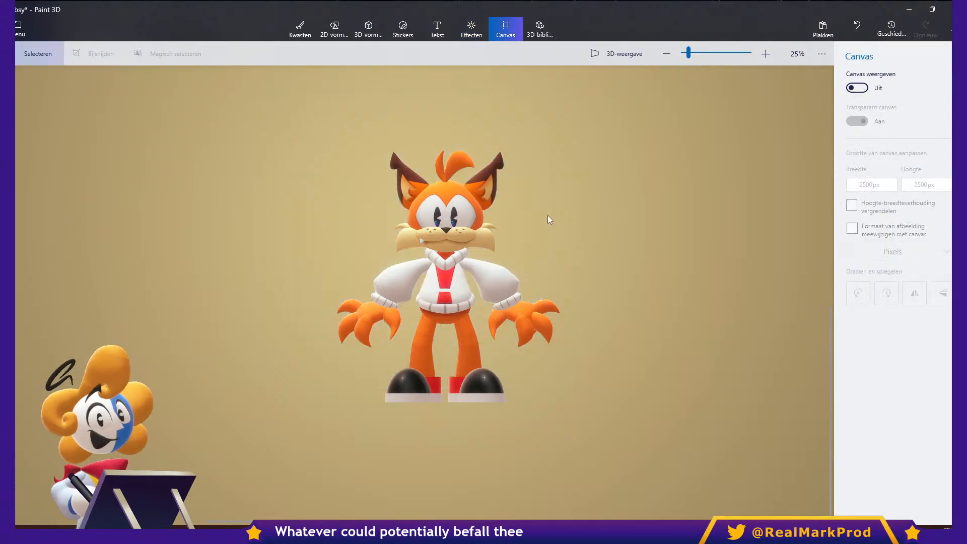
scroll(404, 285, up, 1)
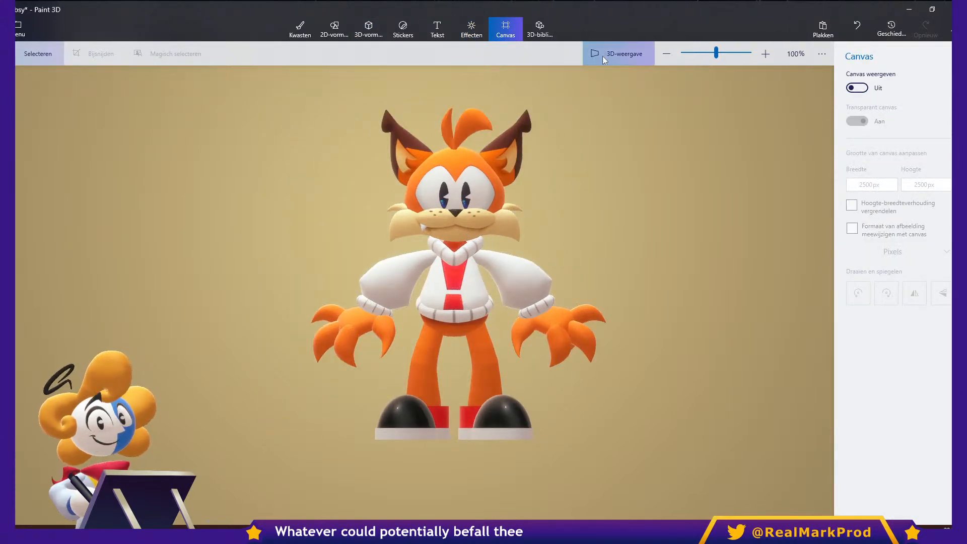
scroll(606, 297, up, 2)
scroll(596, 301, down, 2)
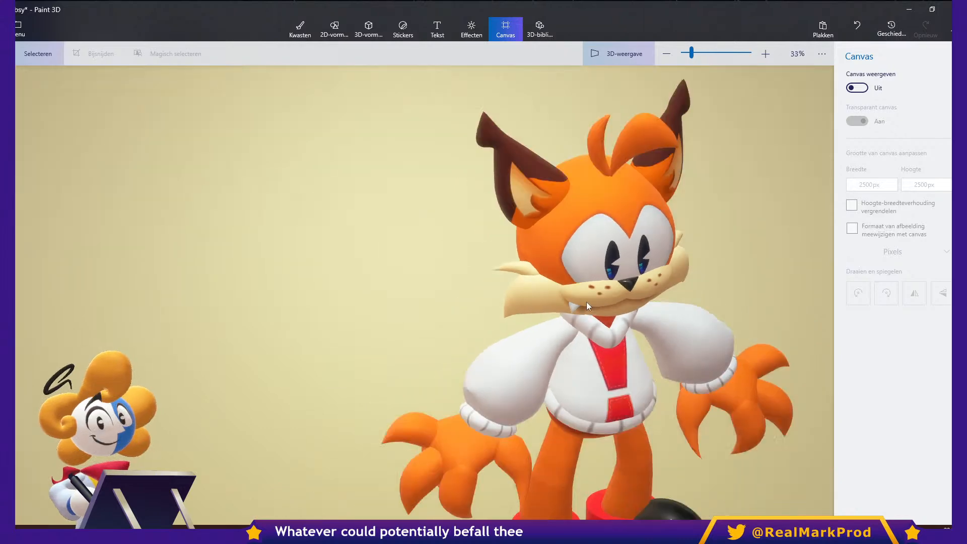
scroll(403, 274, up, 1)
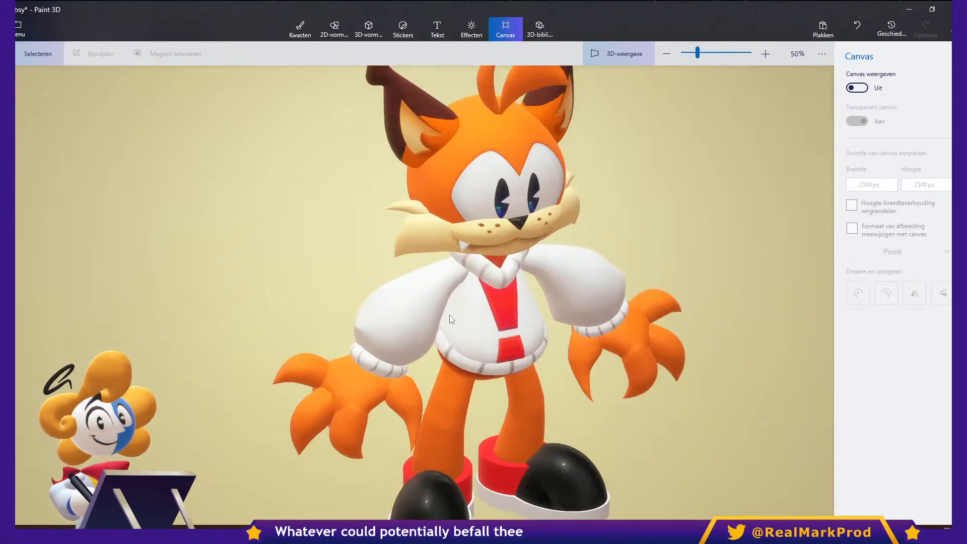
Select the character's torso shape and examine the model from several angles in 3D view.
click(444, 312)
drag(680, 379, 666, 352)
scroll(548, 367, down, 2)
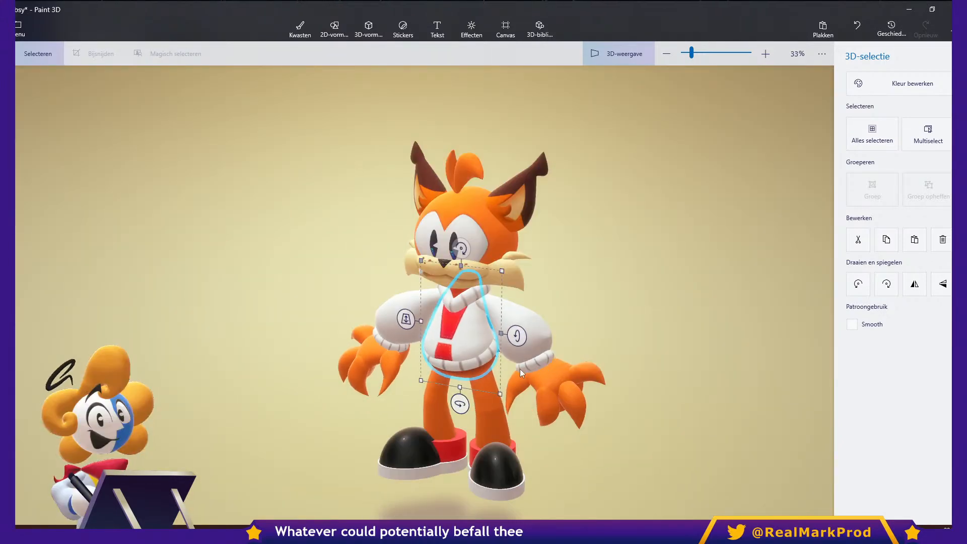
scroll(520, 368, up, 2)
drag(656, 312, 748, 316)
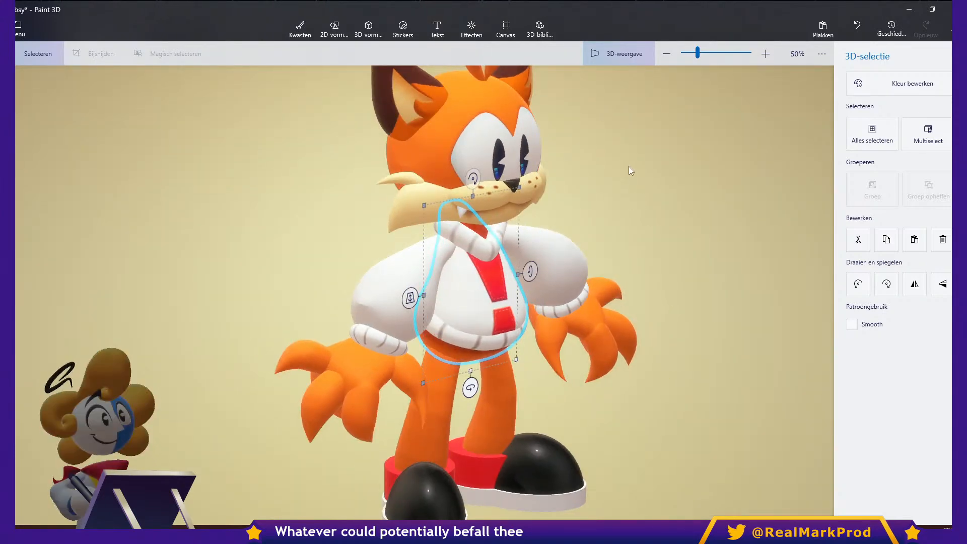
scroll(587, 235, down, 1)
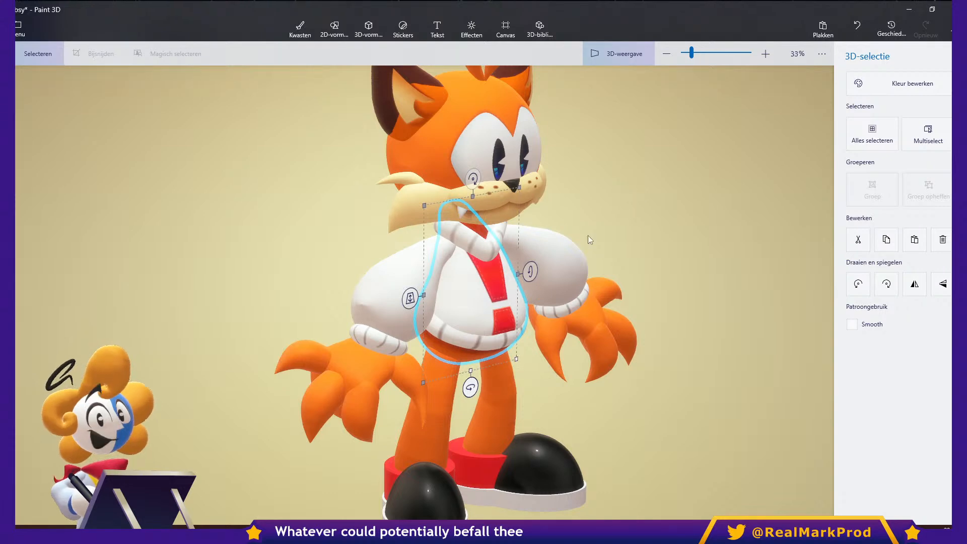
scroll(476, 242, up, 1)
drag(645, 248, 570, 244)
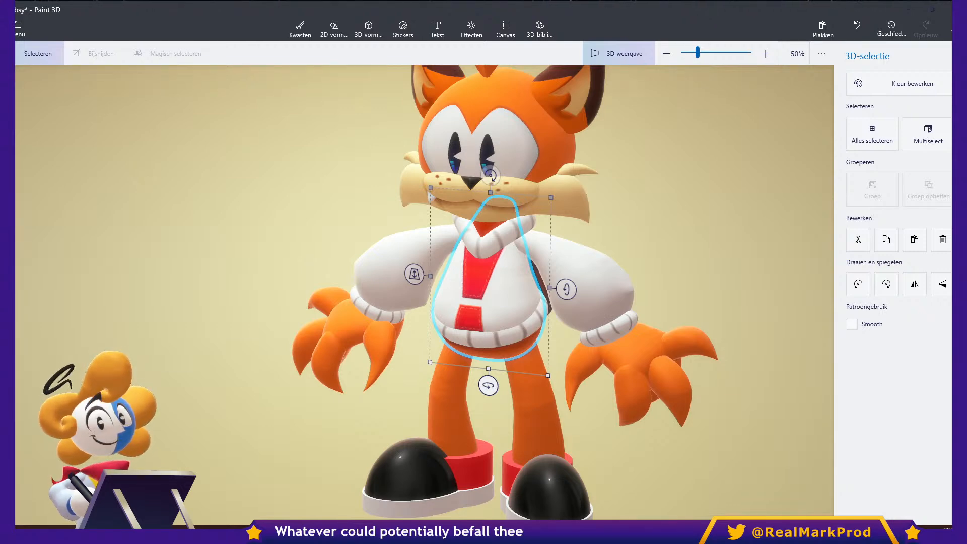
drag(619, 157, 669, 167)
Show the canvas with the reference sketches behind the character again and turn the view back towards the front.
click(515, 36)
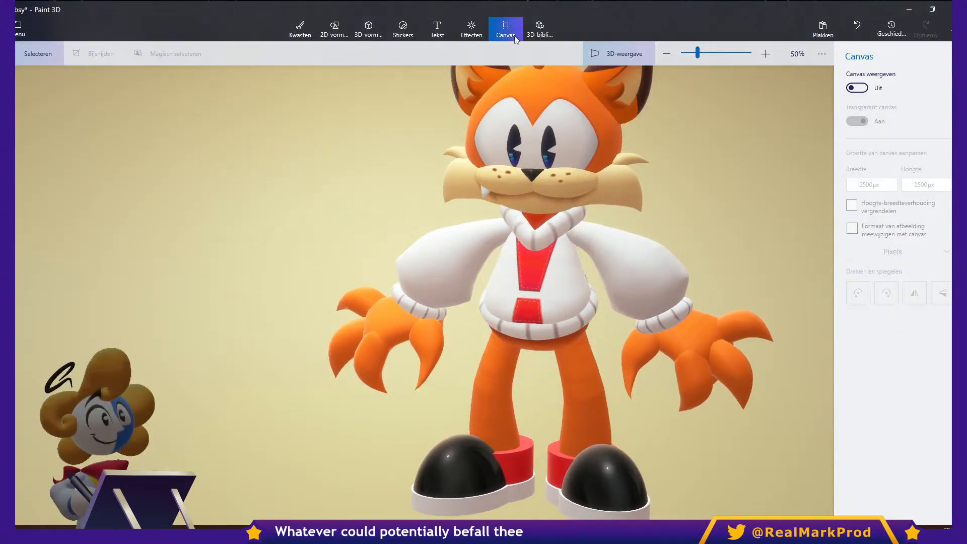
click(857, 89)
scroll(574, 249, down, 3)
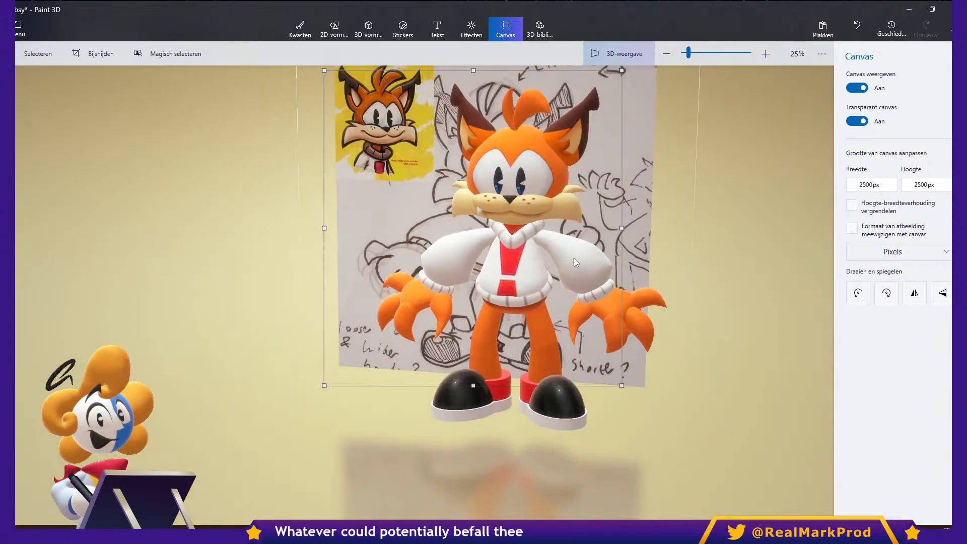
scroll(495, 236, up, 2)
drag(702, 239, 692, 210)
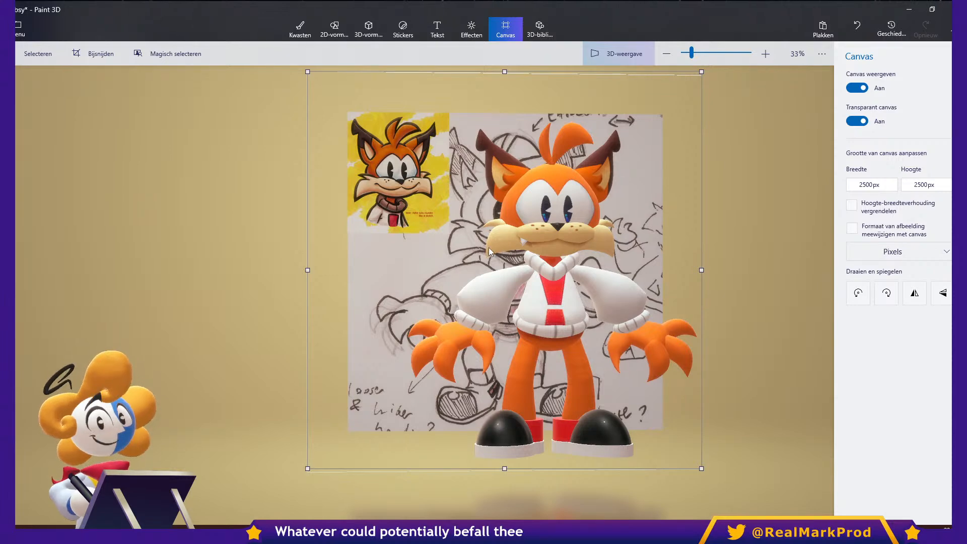
key(ctrl+v)
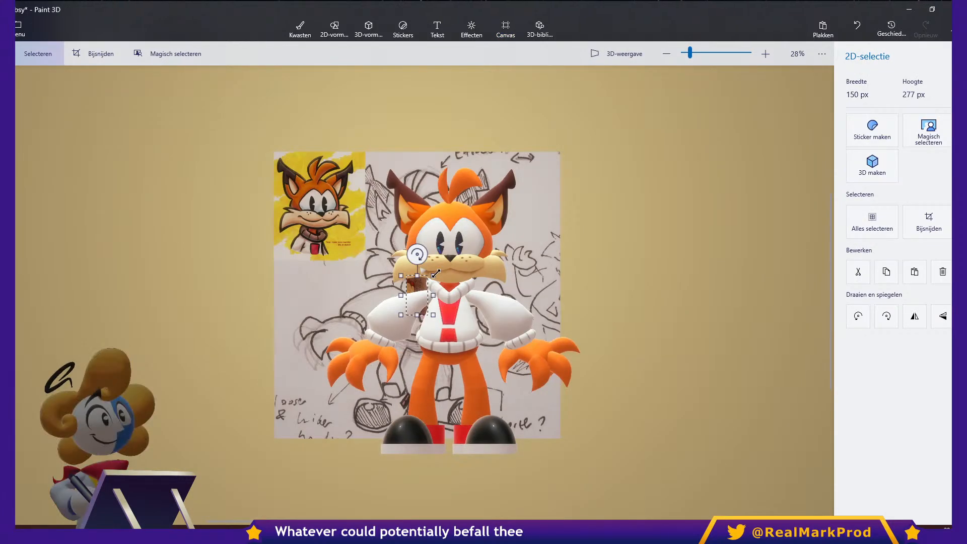
drag(412, 278, 302, 207)
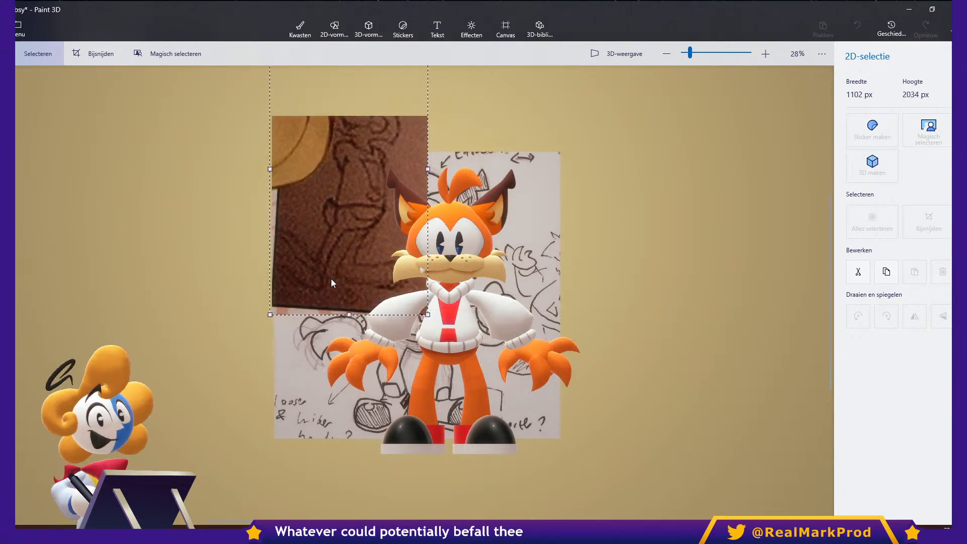
key(c)
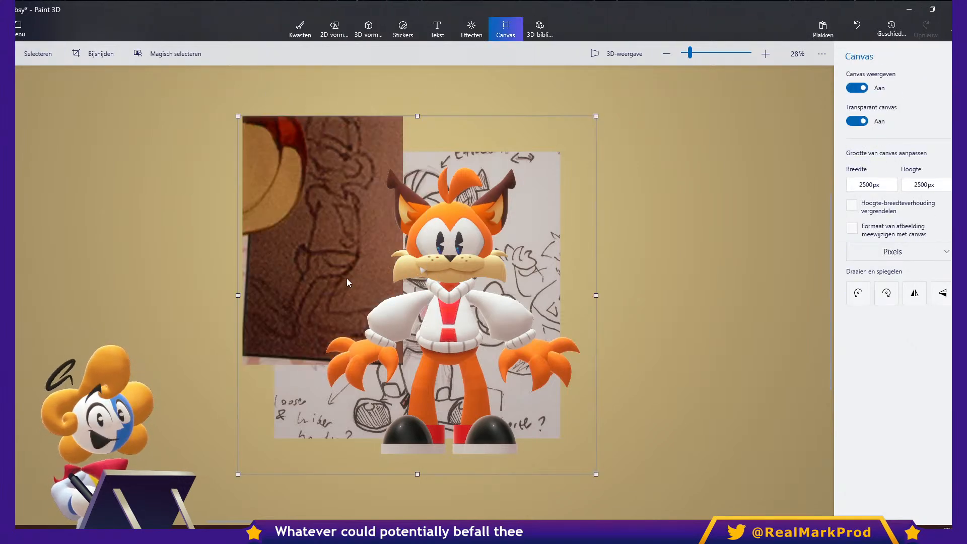
key(ctrl+z)
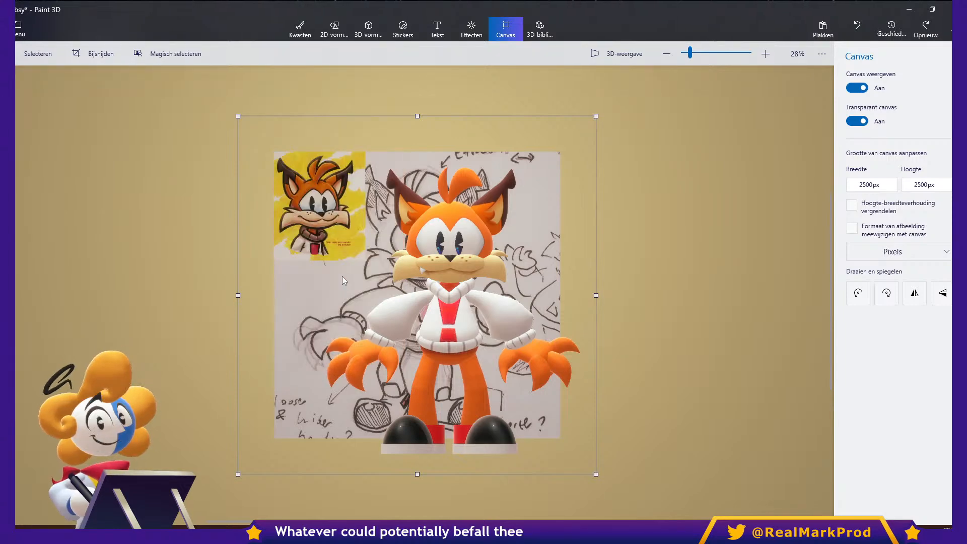
Place the brown sketch photo on the canvas, enlarge it to 1067 by 1970 px, and align it with the pencil sketch's left edge.
key(ctrl+y)
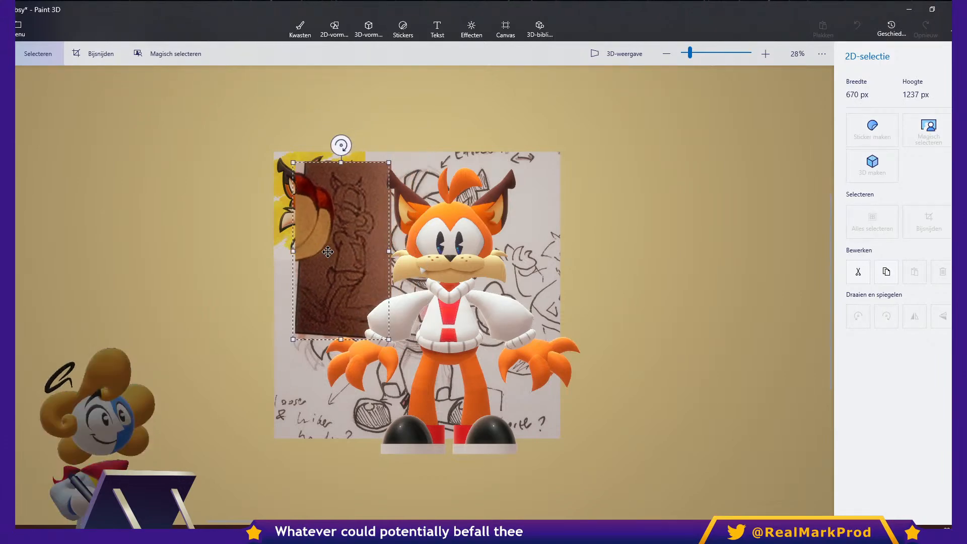
drag(384, 340, 446, 404)
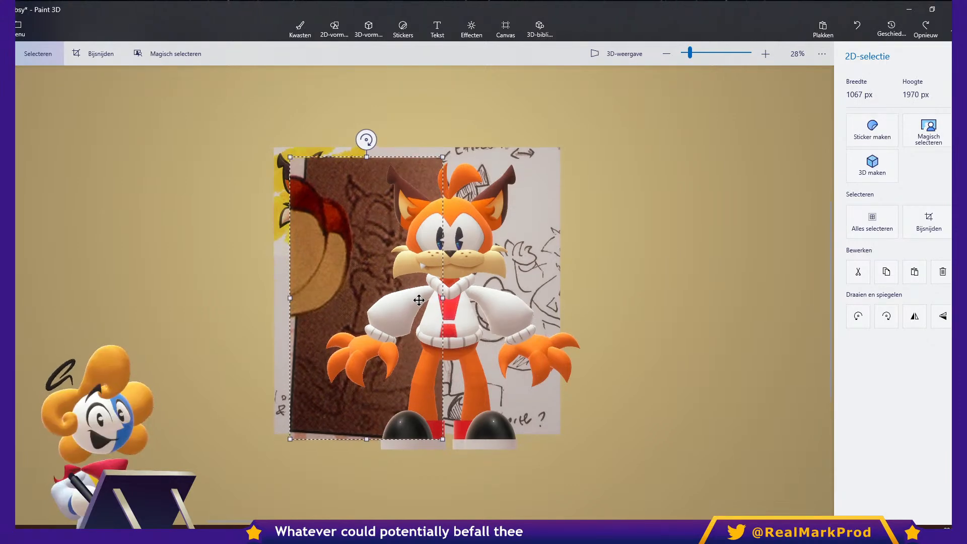
drag(392, 275, 373, 269)
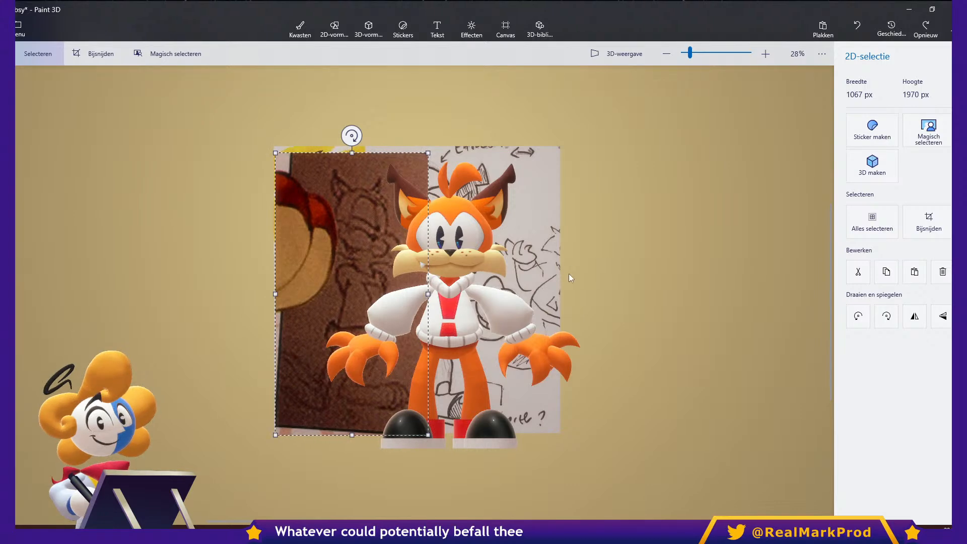
Deselect the brown sketch photo, select the whole 3D character and move it away from the brown sketch.
click(611, 468)
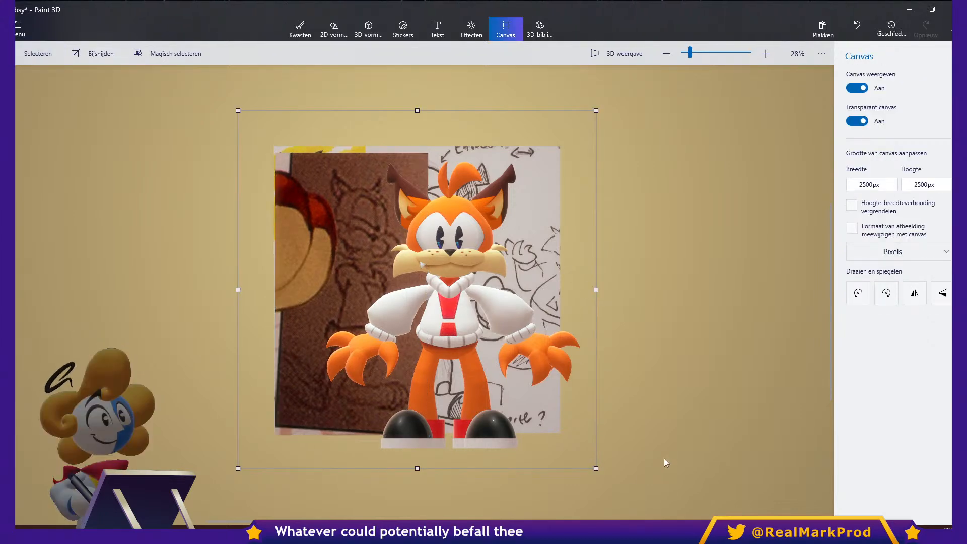
drag(664, 480, 314, 127)
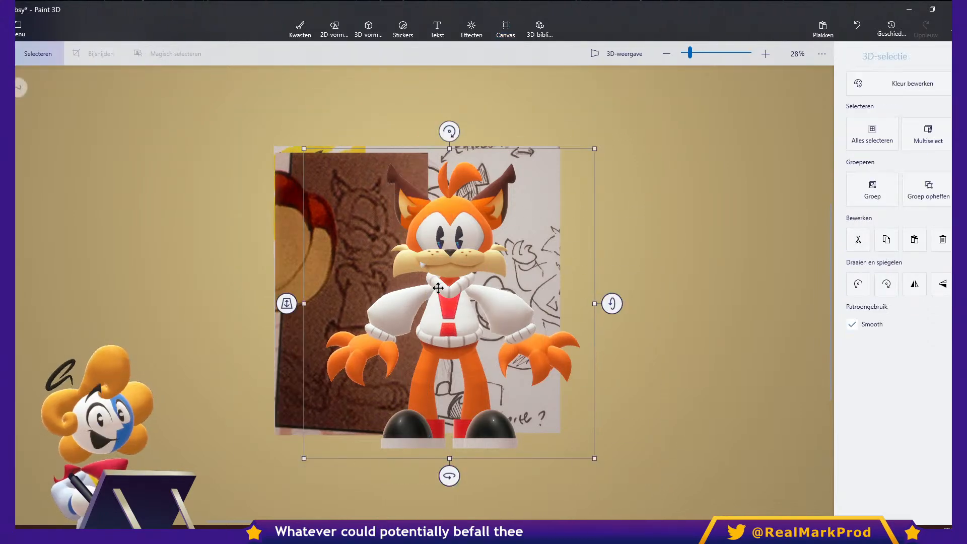
drag(440, 276, 499, 287)
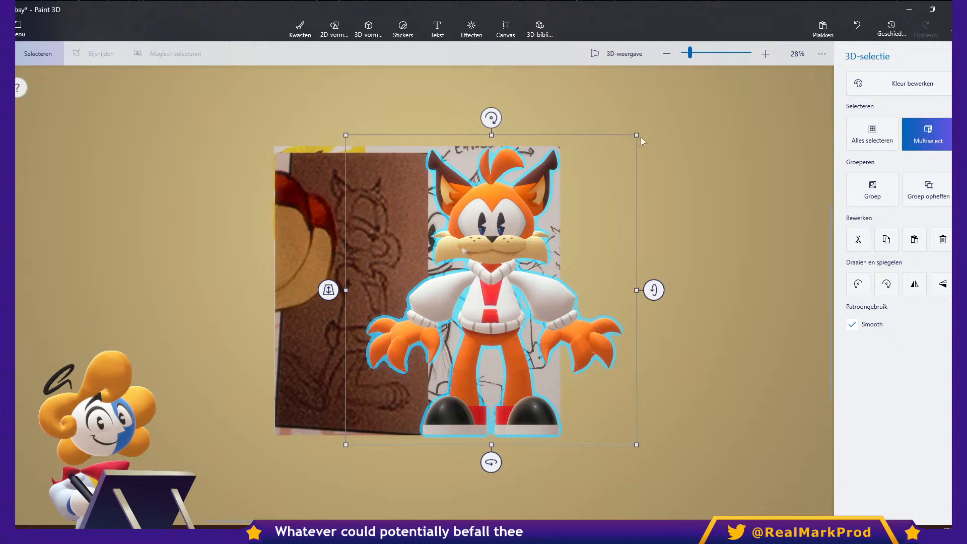
Scale the whole character down, turn it slightly and position it beside the brown sketch.
scroll(618, 156, up, 1)
drag(636, 154, 578, 195)
drag(481, 279, 502, 263)
scroll(480, 422, down, 1)
drag(496, 453, 511, 452)
scroll(357, 324, up, 1)
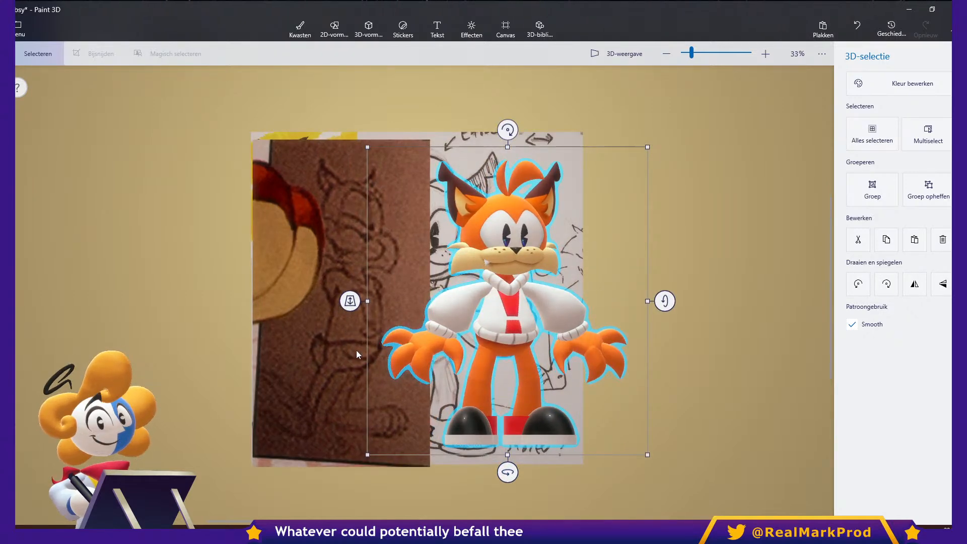
scroll(347, 352, up, 3)
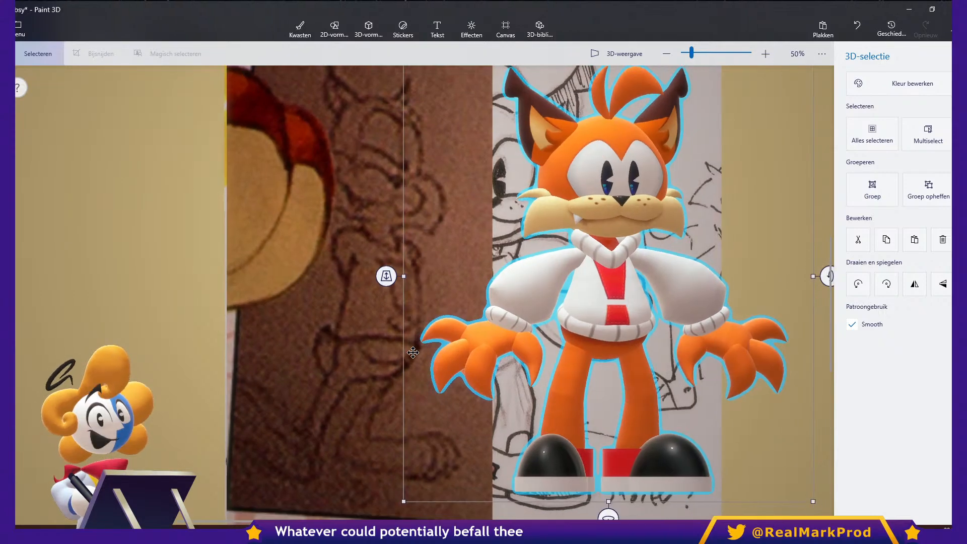
scroll(412, 352, down, 3)
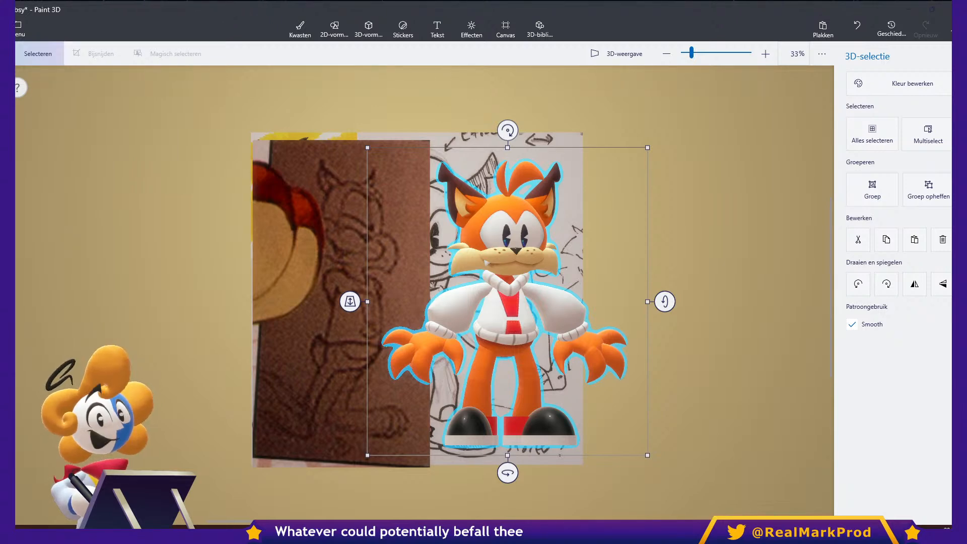
drag(752, 178, 678, 243)
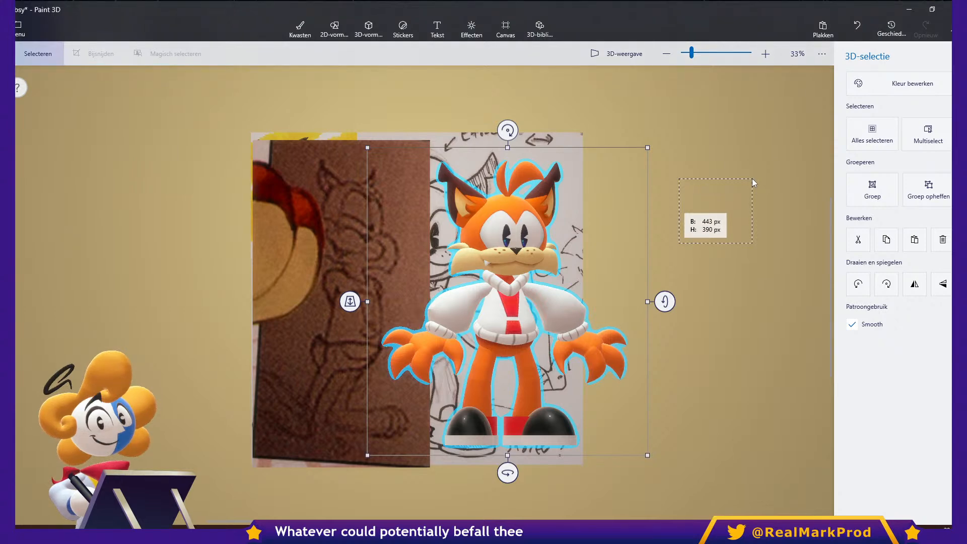
click(752, 178)
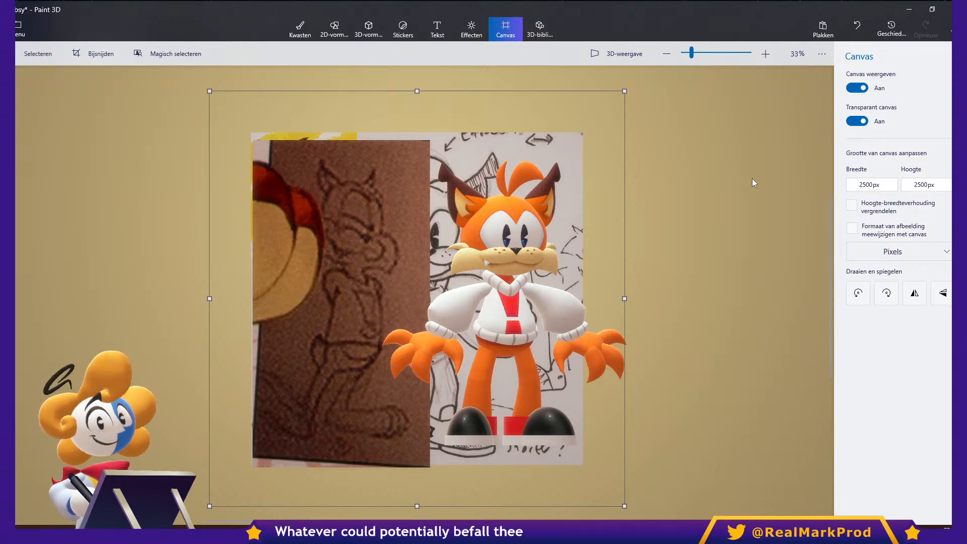
drag(678, 191, 590, 261)
key(Escape)
key(ctrl+a)
key(Escape)
drag(627, 236, 595, 298)
key(Escape)
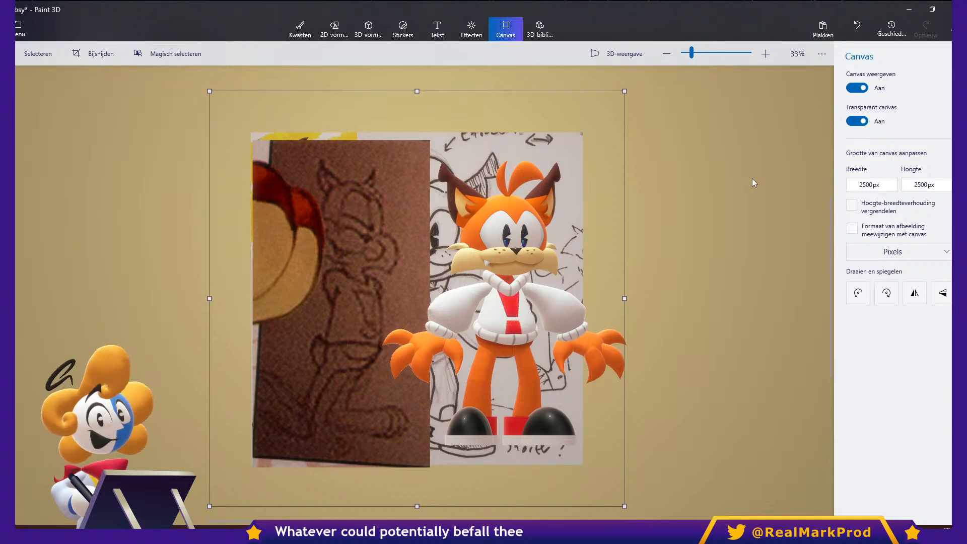
Select all parts of the head, tilt and turn them together towards the sketch pose, and reseat the head on the neck.
drag(670, 138, 399, 289)
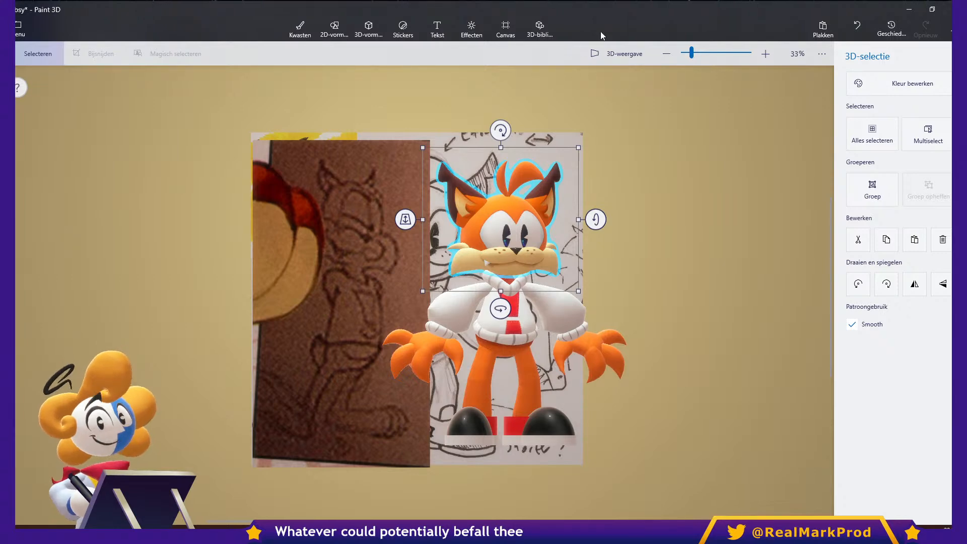
scroll(443, 242, up, 2)
drag(455, 222, 480, 211)
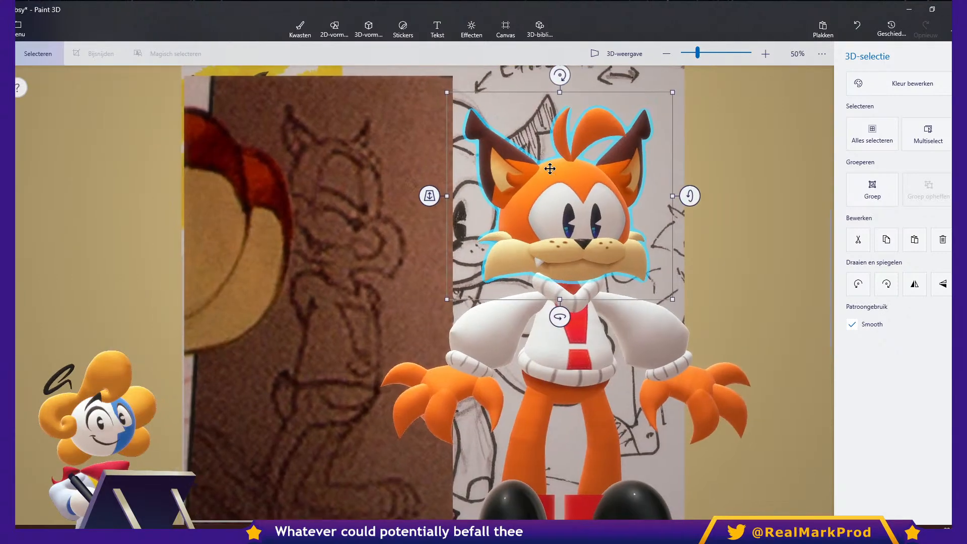
drag(560, 74, 588, 76)
drag(566, 331, 575, 330)
drag(593, 250, 594, 255)
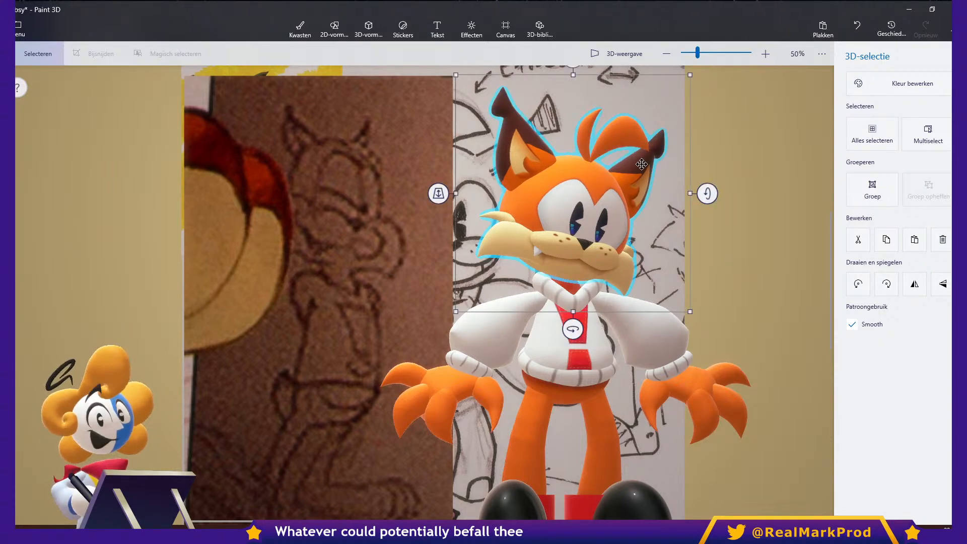
Select the hair tuft pieces, turn them slightly and move them to sit on top of the tilted head.
click(630, 143)
key(ctrl)
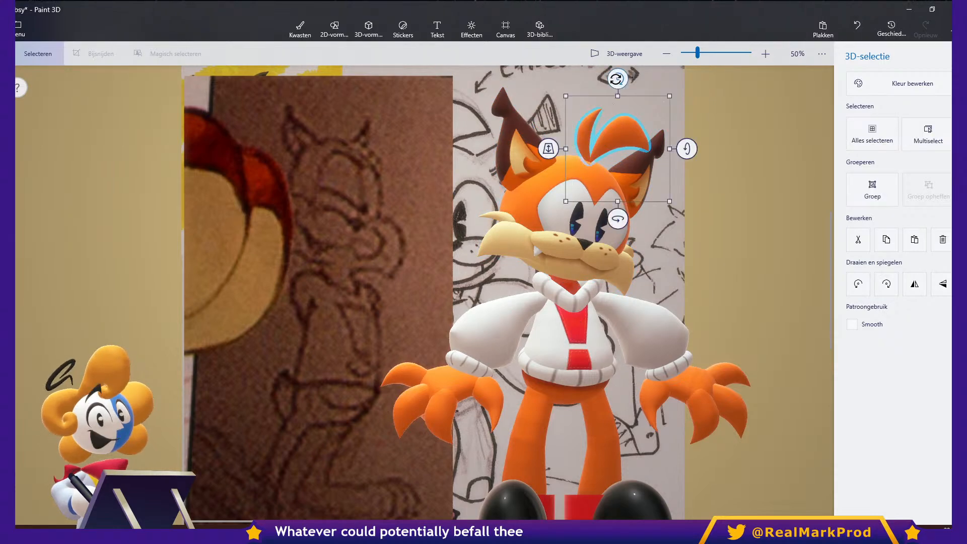
ctrl+click(605, 148)
drag(614, 217, 606, 217)
drag(605, 144, 599, 126)
Rotate the right ear outward, turn it and move it lower against the tilted head.
click(636, 167)
drag(632, 89, 660, 104)
drag(630, 177, 638, 194)
drag(723, 185, 723, 175)
drag(636, 191, 636, 191)
drag(637, 92, 618, 96)
Rotate the left ear and move it to fit the tilted head.
click(516, 111)
drag(529, 84, 548, 101)
drag(527, 196, 541, 191)
drag(541, 89, 542, 91)
drag(543, 171, 545, 174)
Fine-tune both ears by nudging the right one down and rotating the left one slightly outward.
click(642, 225)
drag(642, 224, 649, 231)
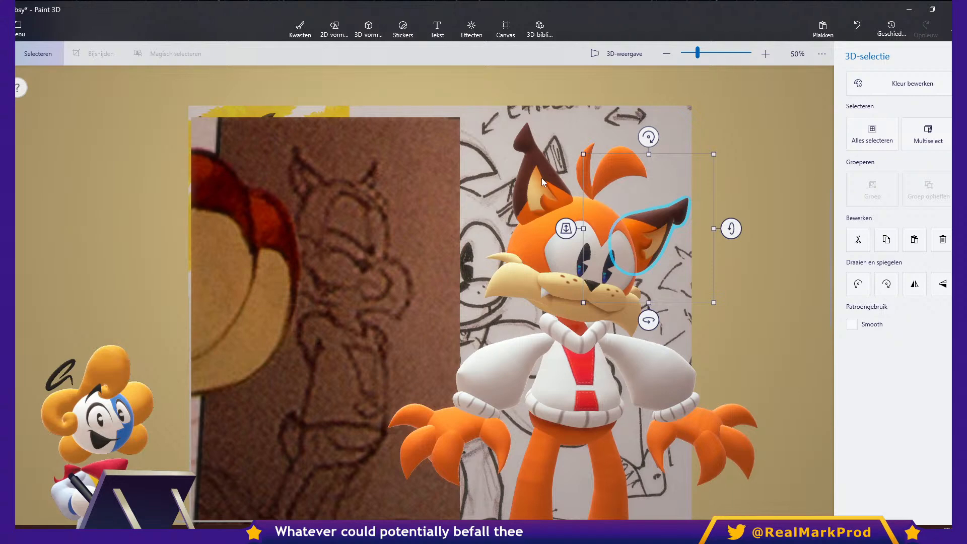
click(542, 178)
drag(542, 90, 535, 94)
drag(535, 170, 533, 169)
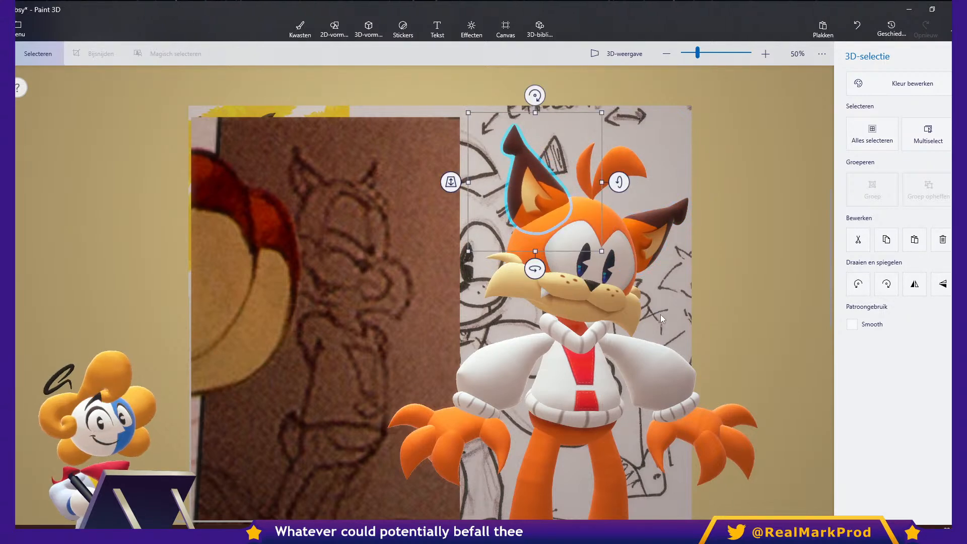
Select the right cheek tuft and adjust its placement at the edge of the turned muzzle.
scroll(670, 258, down, 1)
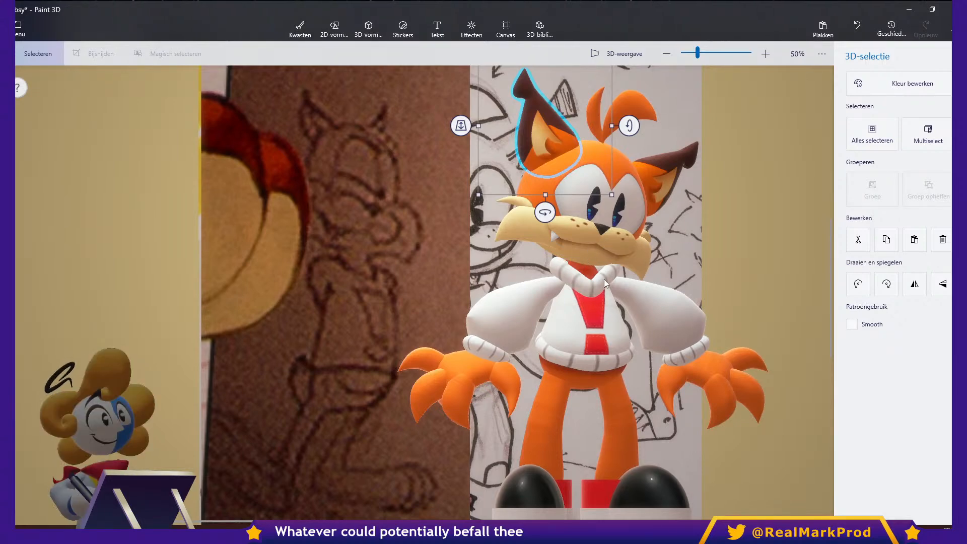
scroll(610, 255, down, 1)
key(c)
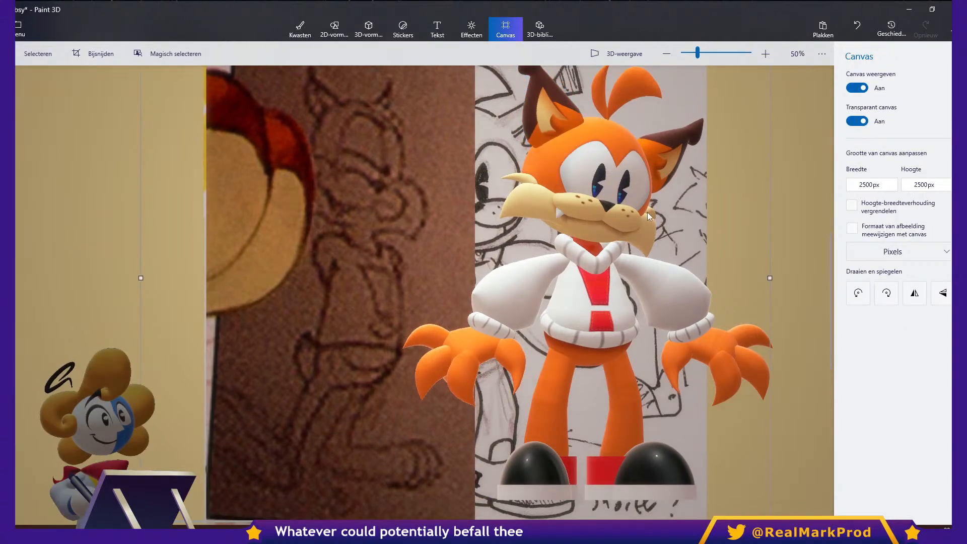
scroll(648, 213, up, 2)
click(648, 213)
drag(647, 164, 643, 169)
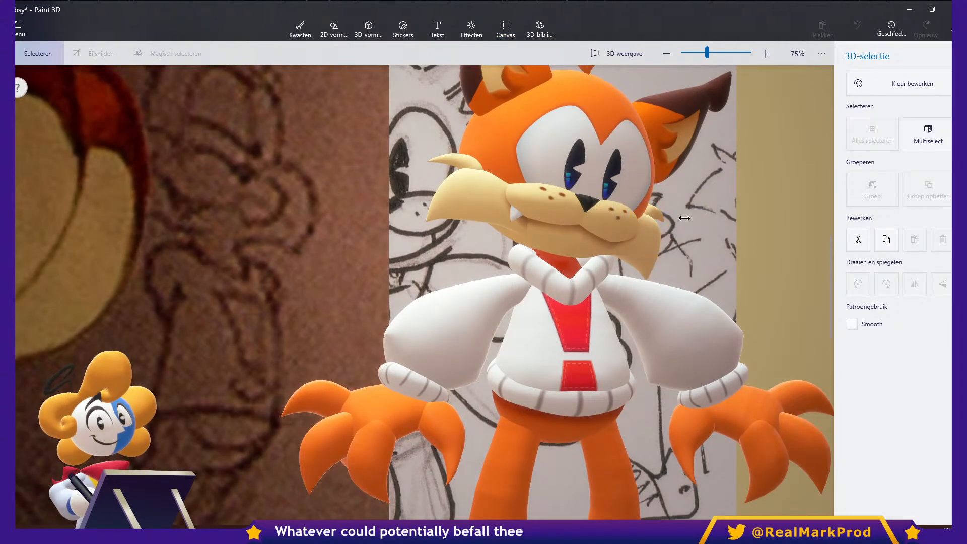
drag(684, 217, 684, 219)
Rotate the left cheek tuft and adjust its position and depth against the turned muzzle.
click(468, 167)
drag(505, 167, 502, 168)
drag(457, 124, 460, 120)
drag(398, 167, 474, 173)
scroll(615, 234, down, 2)
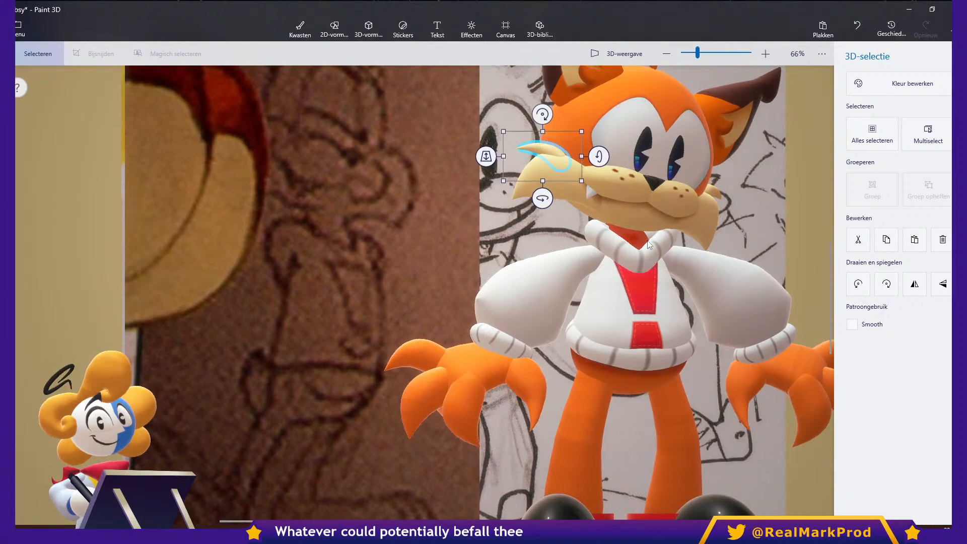
scroll(605, 240, down, 4)
scroll(427, 173, up, 2)
drag(401, 178, 433, 190)
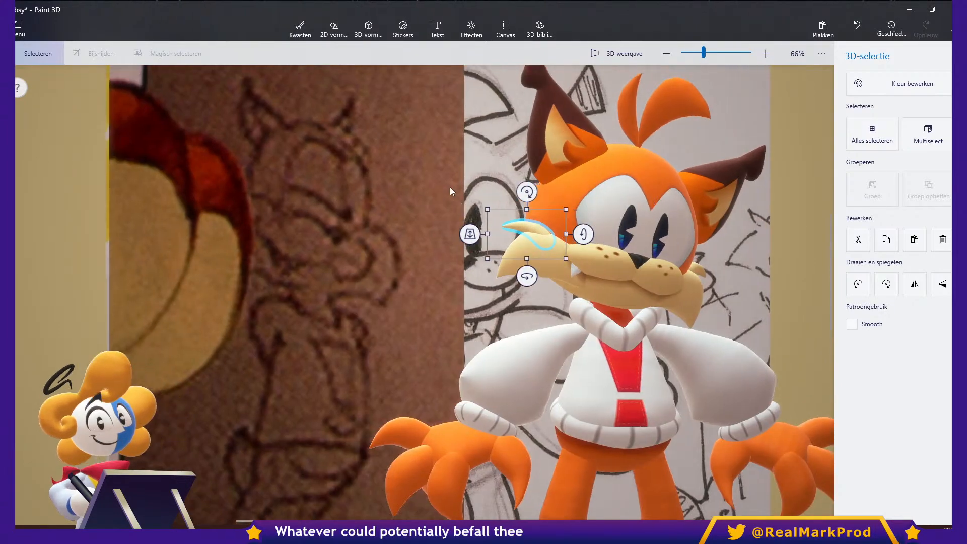
Shift the left ear in depth and nudge it into place on the head.
scroll(433, 190, down, 1)
click(552, 136)
click(534, 147)
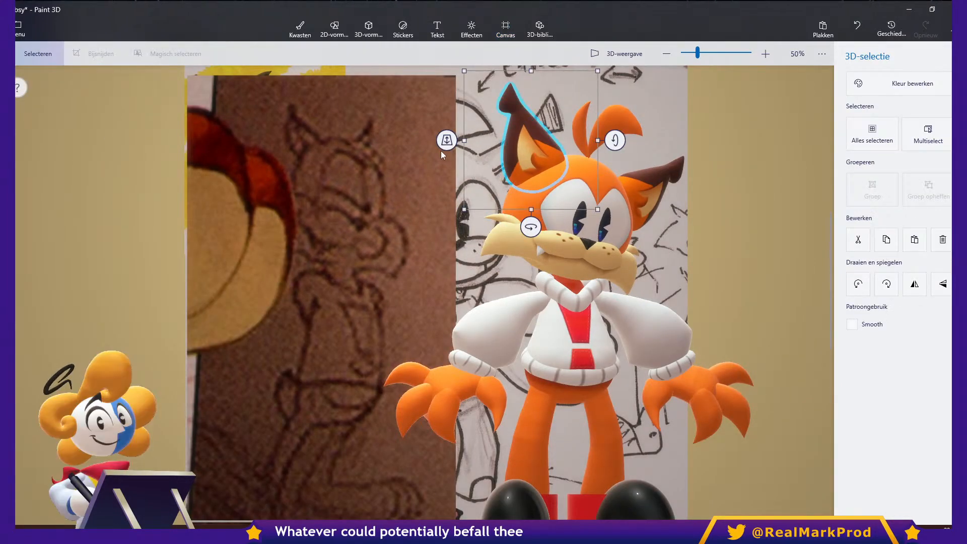
drag(451, 136, 459, 127)
drag(534, 156, 533, 153)
Select the torso with its collar and sweater hem, tilt and turn the parts together, and move them under the head.
click(588, 326)
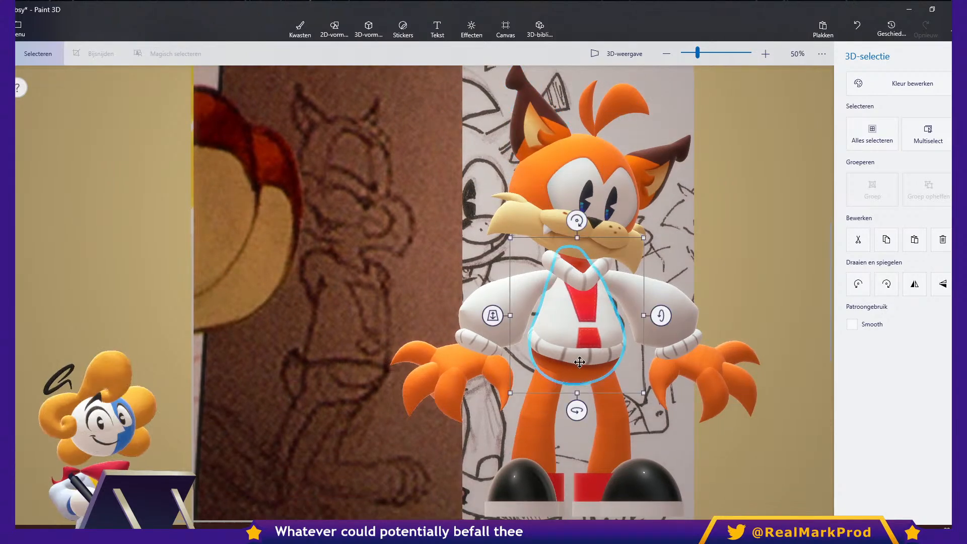
ctrl+click(579, 285)
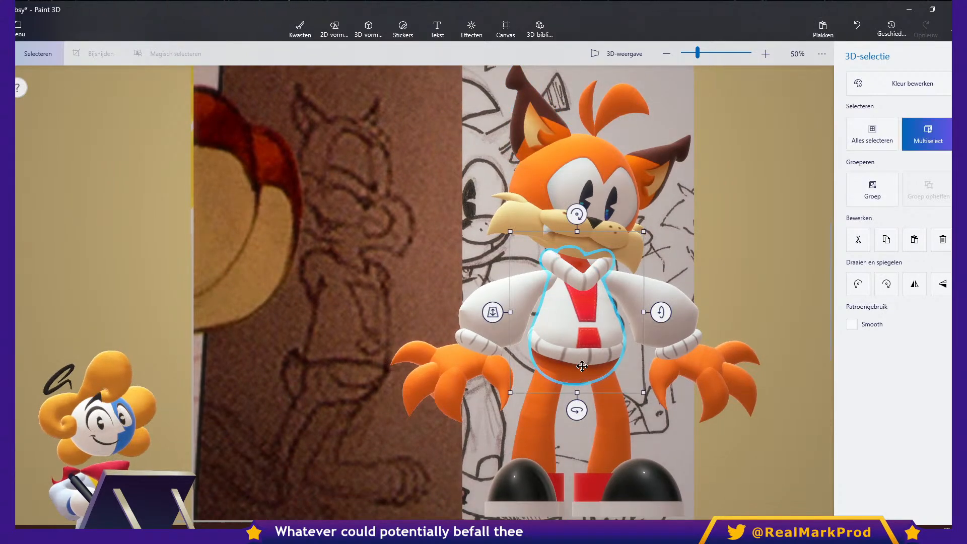
ctrl+click(582, 366)
ctrl+click(582, 357)
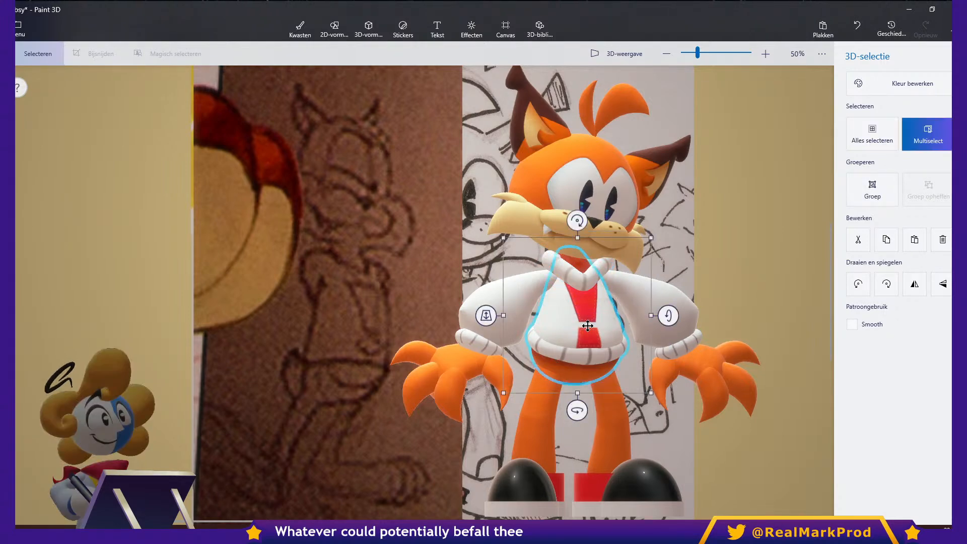
drag(577, 410, 579, 406)
drag(573, 215, 594, 216)
drag(609, 318, 596, 309)
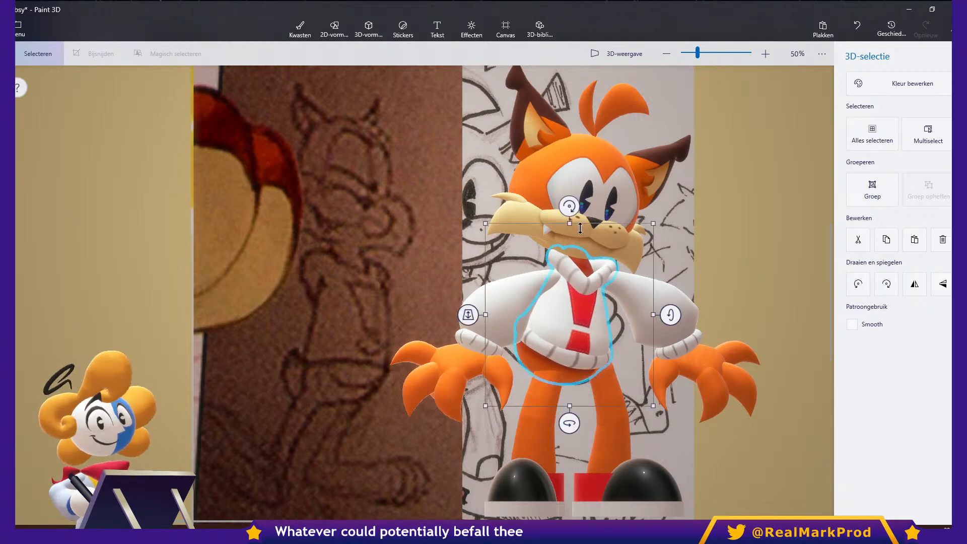
Undo the last torso adjustment, shift the tilted torso further left, adjust its depth and deselect it.
mouse_move(572, 207)
mouse_down()
mouse_move(564, 207)
mouse_move(573, 206)
mouse_up()
key(ctrl+z)
drag(591, 306, 578, 303)
drag(453, 312, 468, 313)
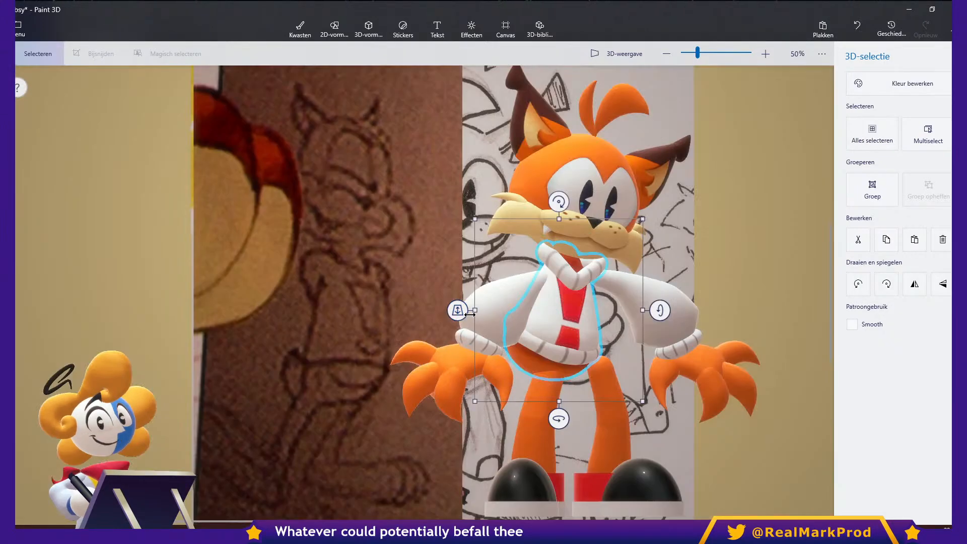
click(738, 264)
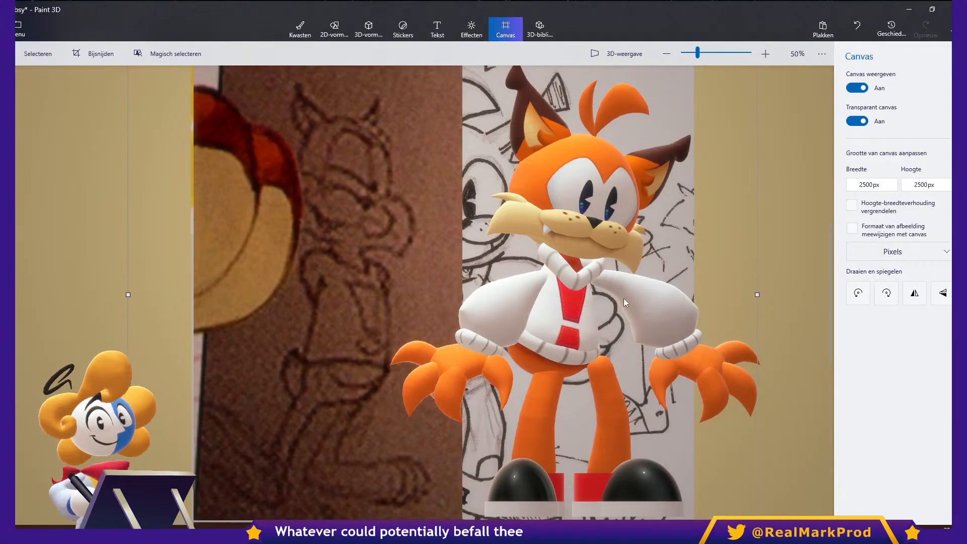
Move the right leg inward under the torso, then turn and tilt it to follow the sketch pose.
drag(585, 323, 598, 303)
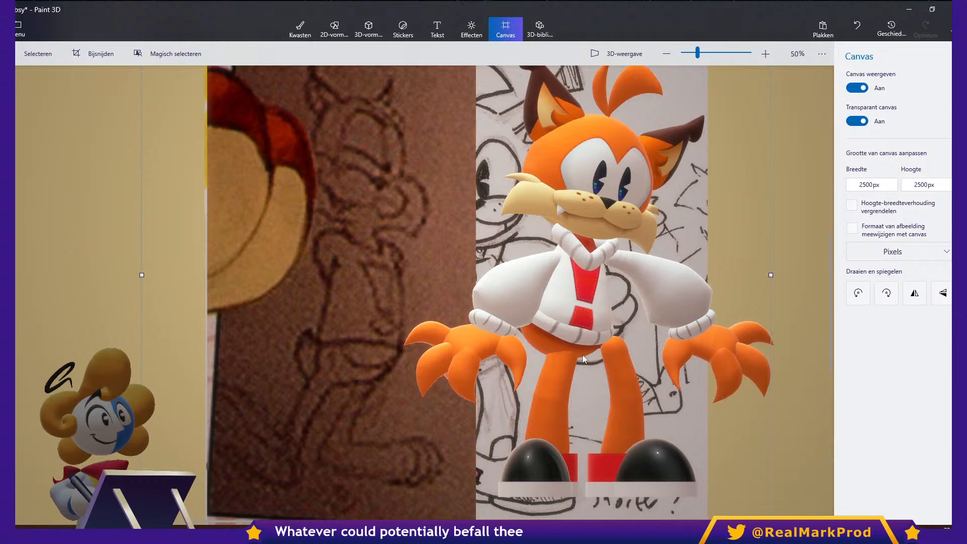
click(579, 413)
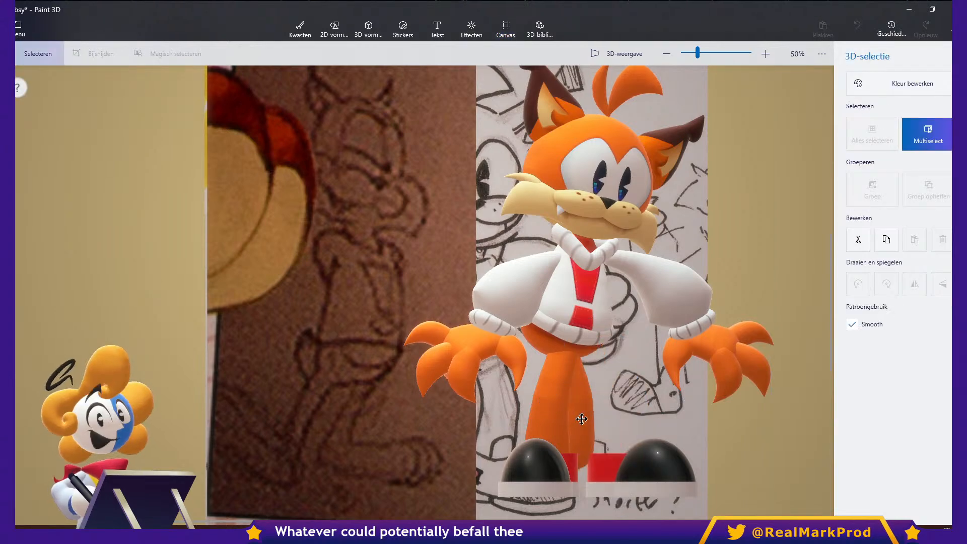
drag(567, 504, 543, 505)
drag(568, 303, 581, 304)
drag(568, 503, 558, 504)
drag(585, 387, 584, 375)
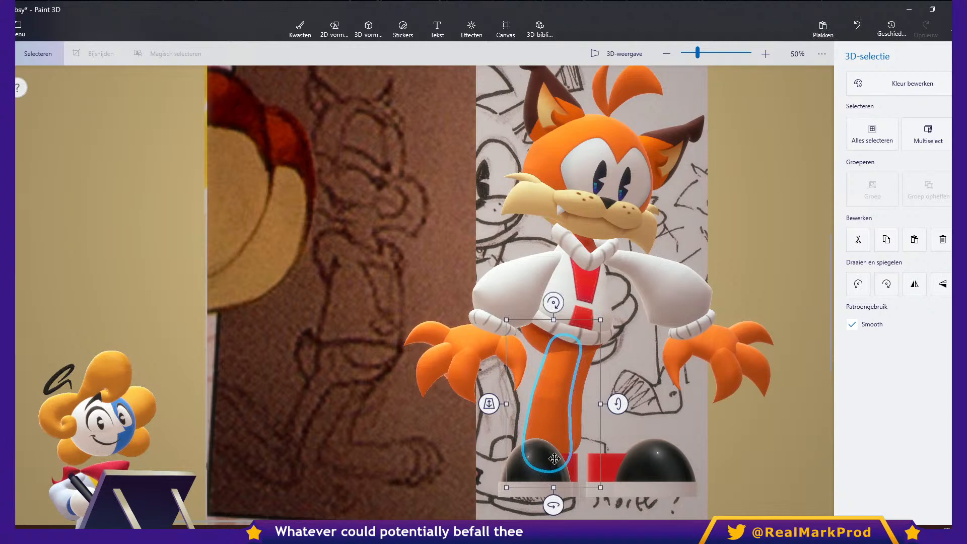
Move the left leg outward together with its shoe and reposition the right leg under the hips.
ctrl+click(559, 466)
drag(563, 443, 521, 444)
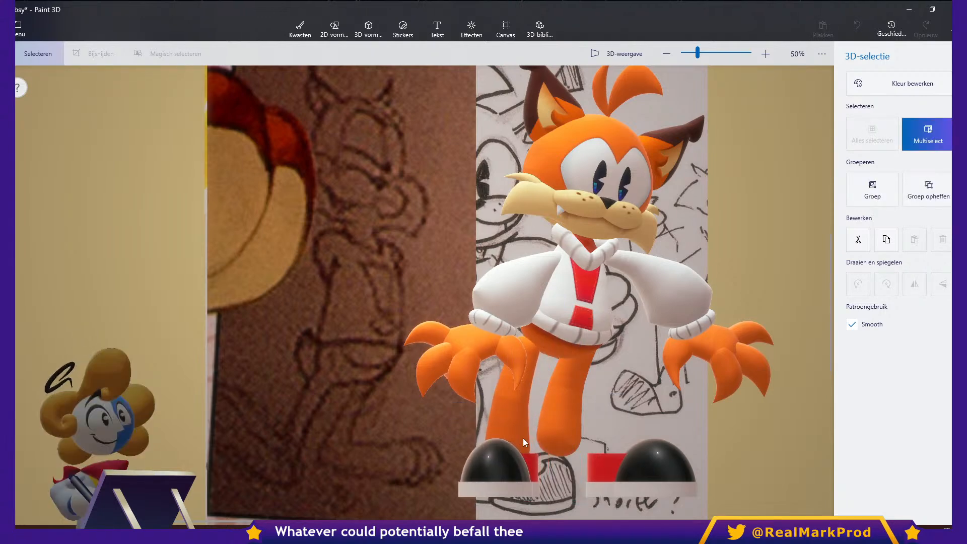
click(566, 382)
drag(566, 387, 561, 372)
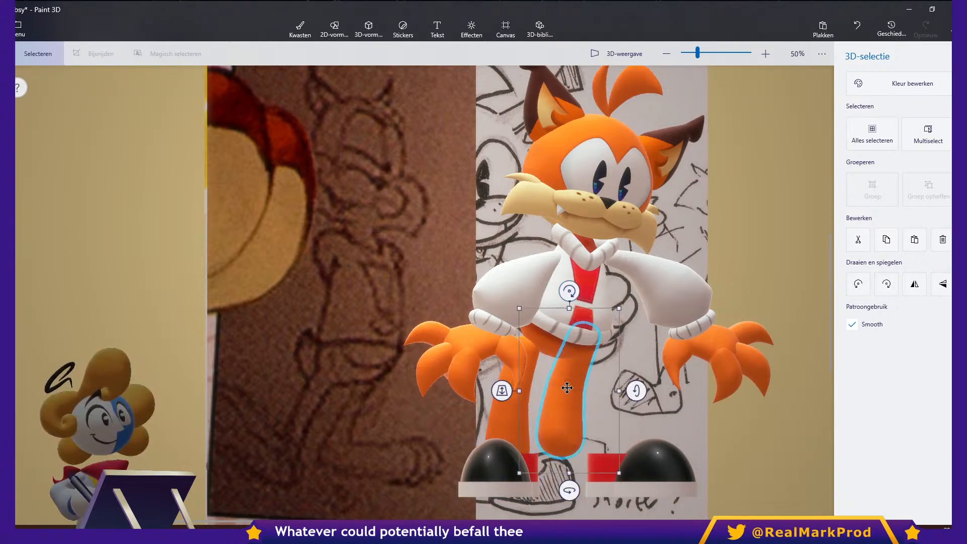
ctrl+click(570, 399)
click(576, 403)
Select all parts of the head and combine them into one group.
click(624, 218)
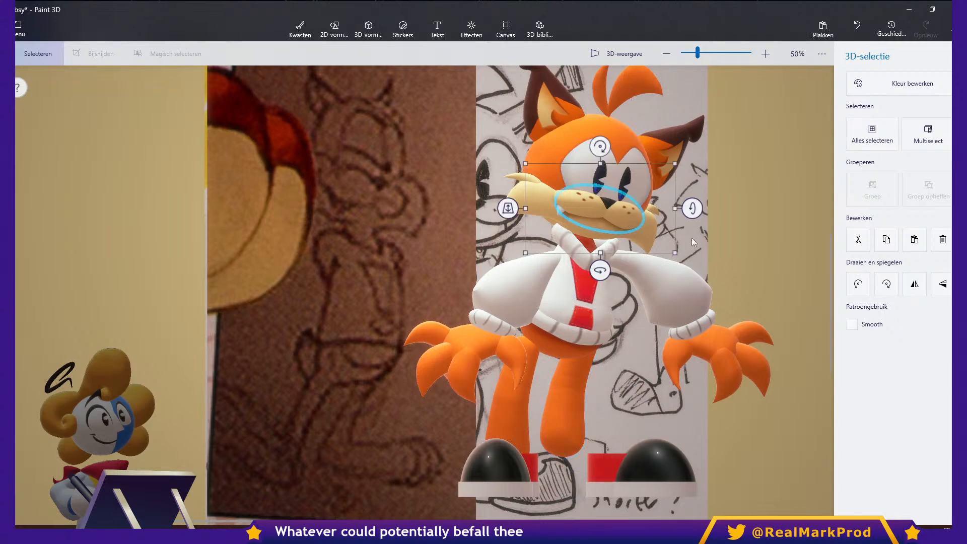
scroll(750, 297, up, 1)
drag(762, 302, 447, 83)
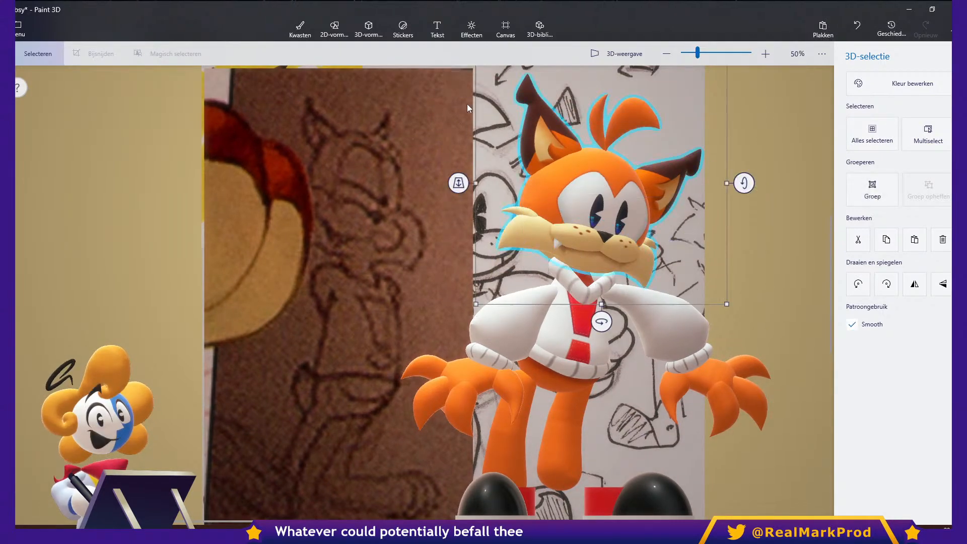
mouse_move(607, 220)
mouse_down()
mouse_move(594, 220)
mouse_move(605, 220)
mouse_up()
right_click(606, 220)
click(670, 362)
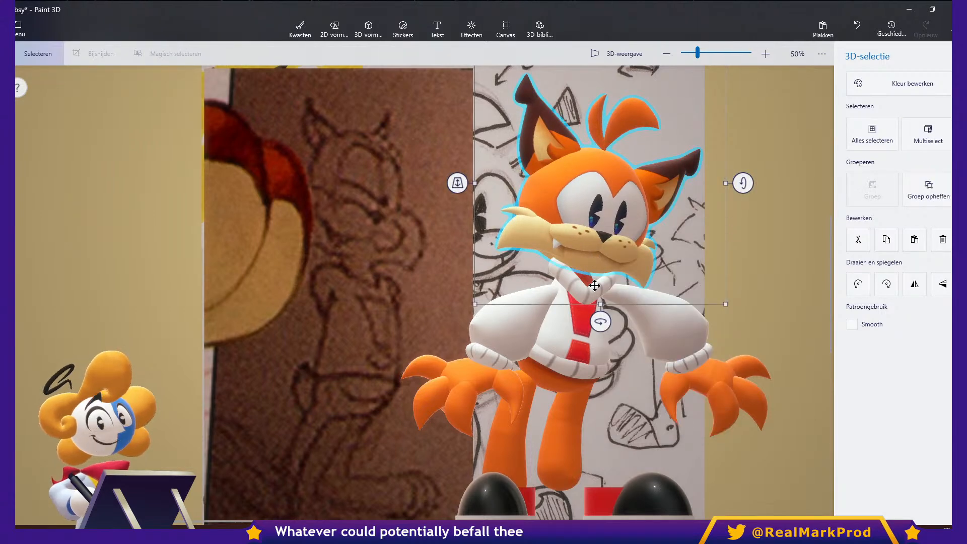
Shift the head slightly to the left and reposition the sweater collar beneath it.
click(589, 280)
mouse_move(577, 279)
mouse_down()
mouse_move(563, 253)
mouse_move(573, 284)
mouse_up()
click(622, 218)
drag(622, 217, 614, 218)
click(578, 274)
drag(563, 276, 563, 278)
drag(606, 315, 602, 267)
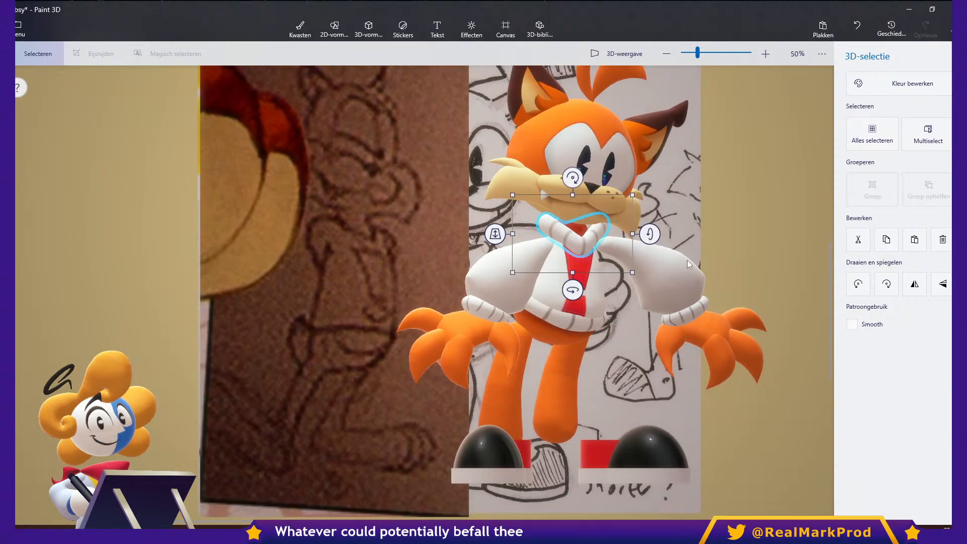
click(718, 254)
drag(603, 219, 624, 238)
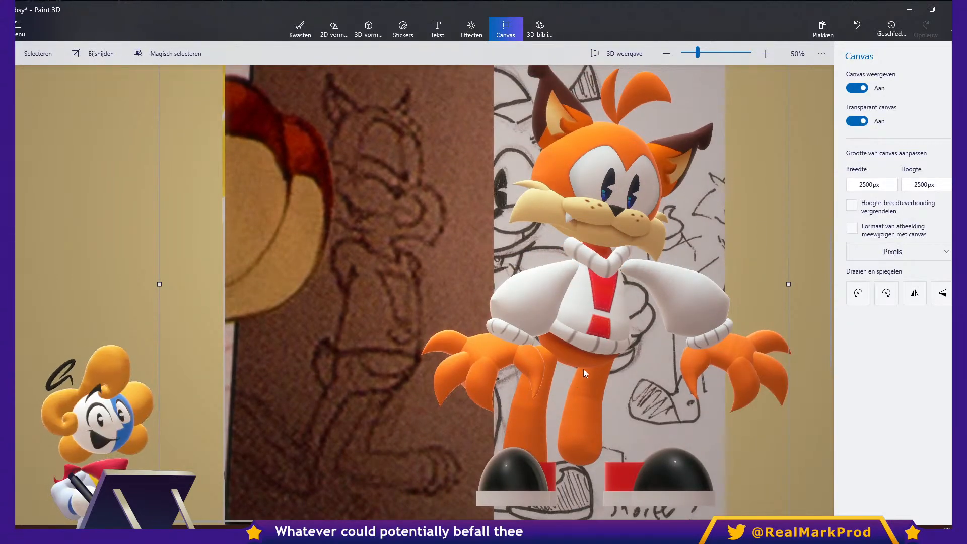
Select all the character's parts and check the whole pose against the reference sketch.
click(621, 322)
scroll(622, 321, down, 3)
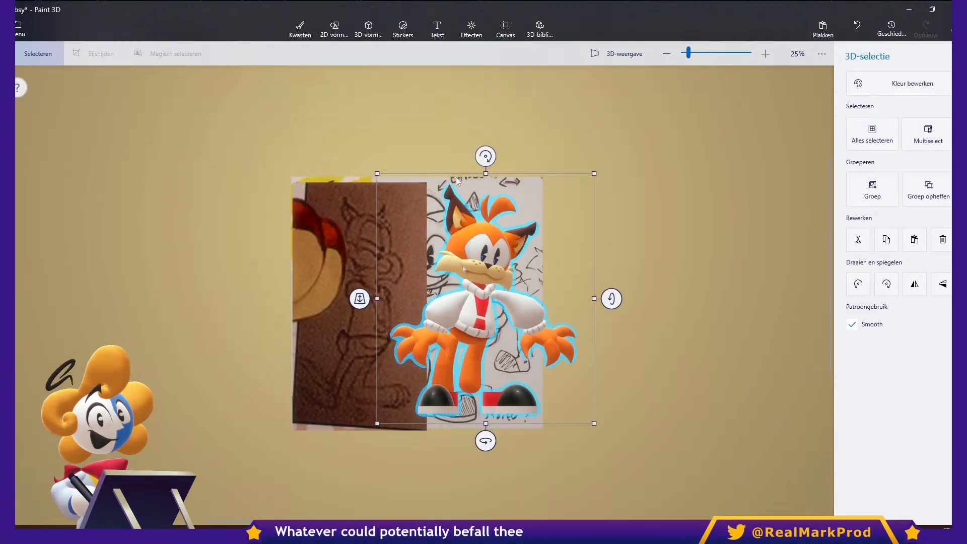
drag(478, 156, 467, 150)
scroll(456, 310, up, 1)
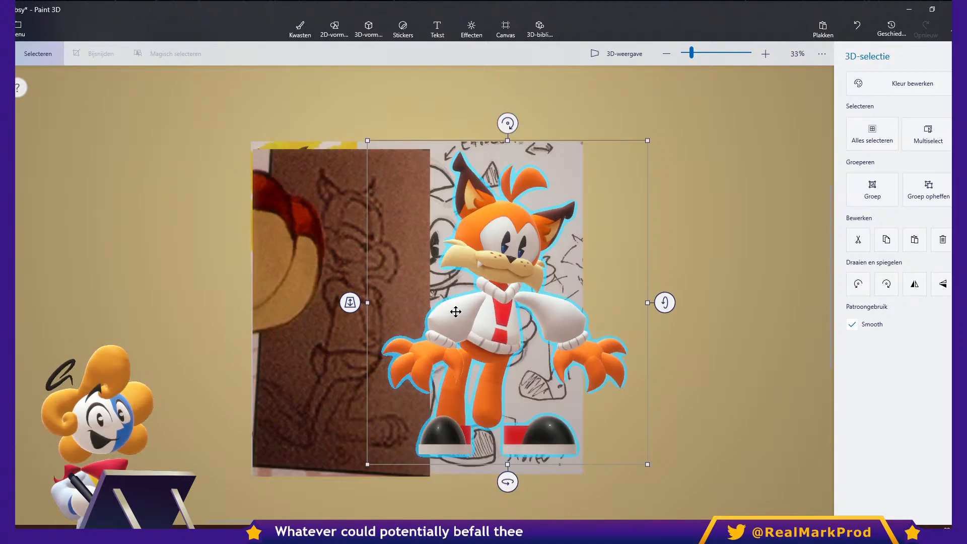
scroll(465, 302, down, 1)
Move the right shoe inward and slightly up beneath its leg, and adjust the right leg to reach into it.
click(562, 433)
click(557, 421)
scroll(557, 421, up, 1)
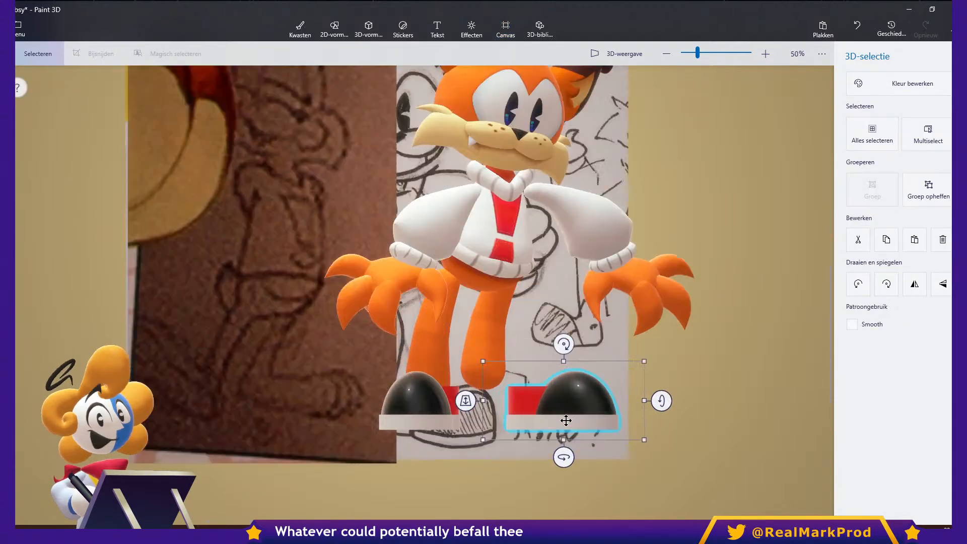
drag(546, 412, 509, 403)
mouse_move(419, 393)
mouse_down()
mouse_move(415, 408)
mouse_move(414, 392)
mouse_up()
drag(518, 395, 513, 389)
click(491, 336)
drag(539, 324, 485, 335)
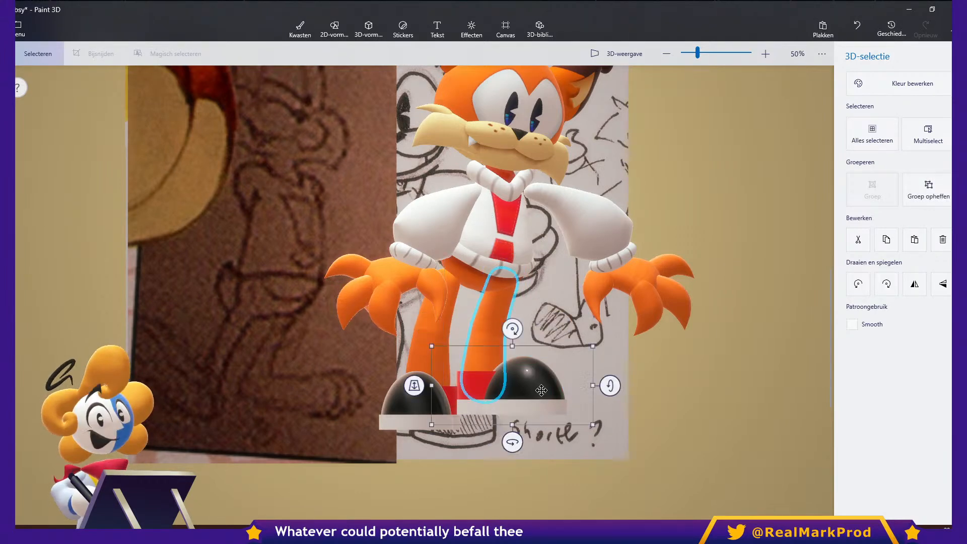
Turn and tilt the right shoe slightly and straighten the right leg so it stands in the shoe.
click(540, 394)
drag(513, 444, 498, 445)
drag(518, 392, 517, 391)
drag(599, 384, 589, 389)
drag(513, 444, 532, 442)
drag(593, 386, 604, 387)
mouse_move(518, 443)
mouse_down()
mouse_move(507, 449)
mouse_move(512, 441)
mouse_up()
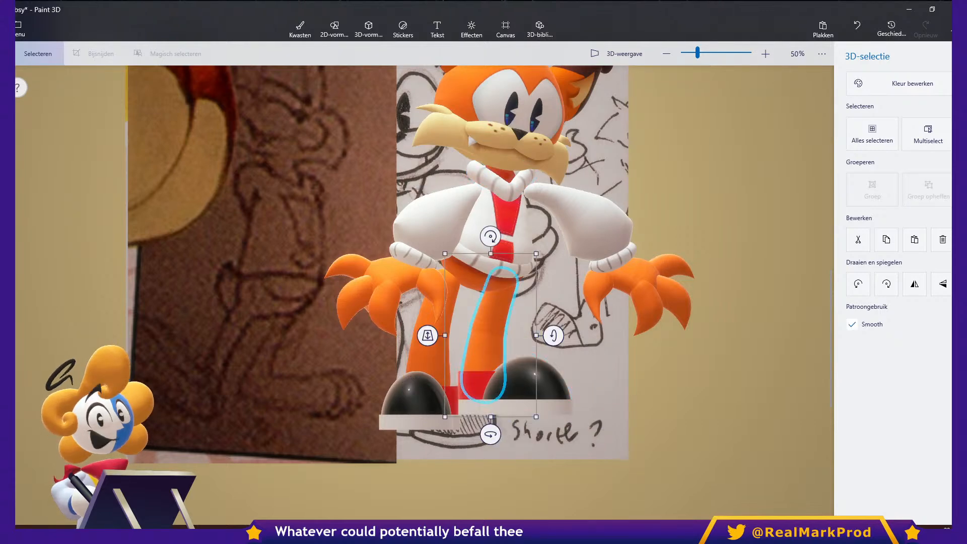
shift+click(475, 377)
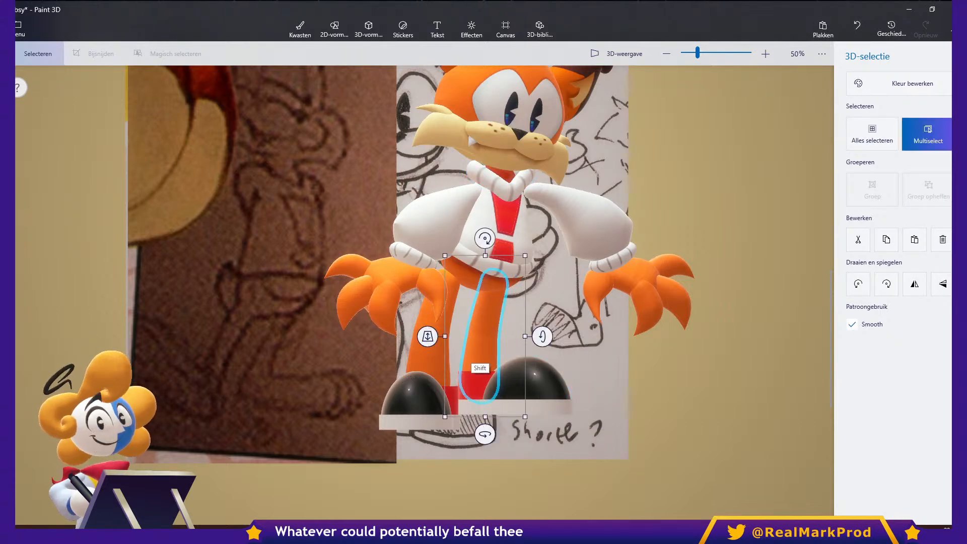
click(481, 376)
Tilt the left leg outward from the hip and raise it slightly.
drag(481, 376, 426, 377)
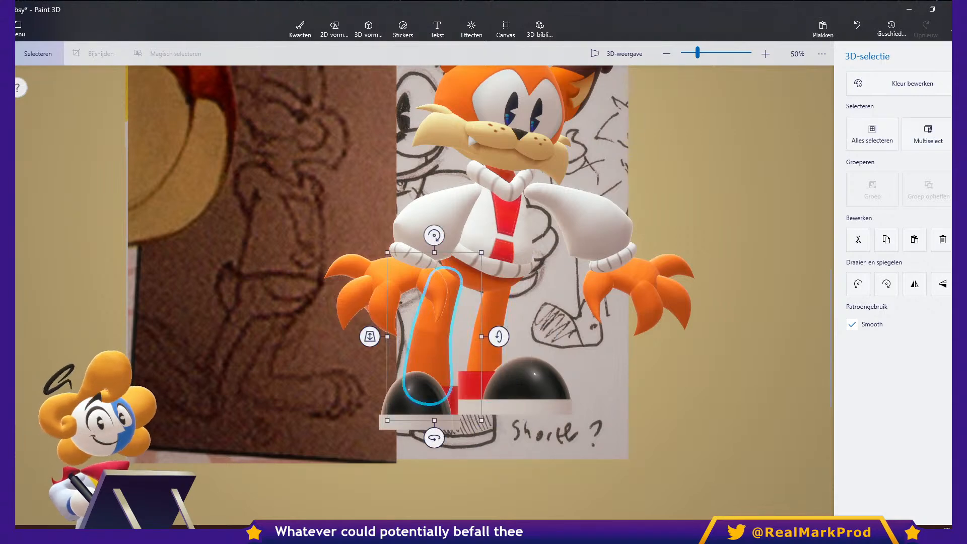
drag(434, 235, 466, 242)
drag(428, 350, 429, 337)
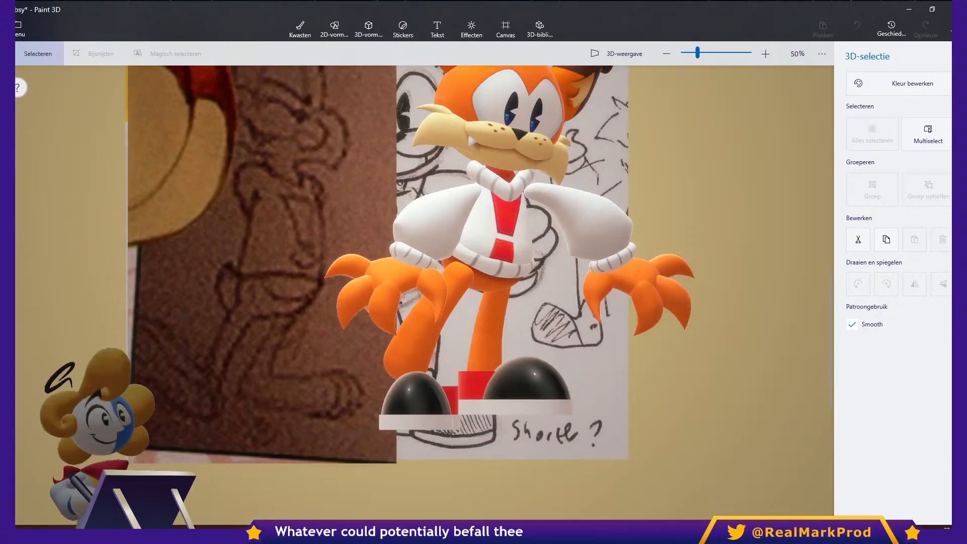
click(418, 323)
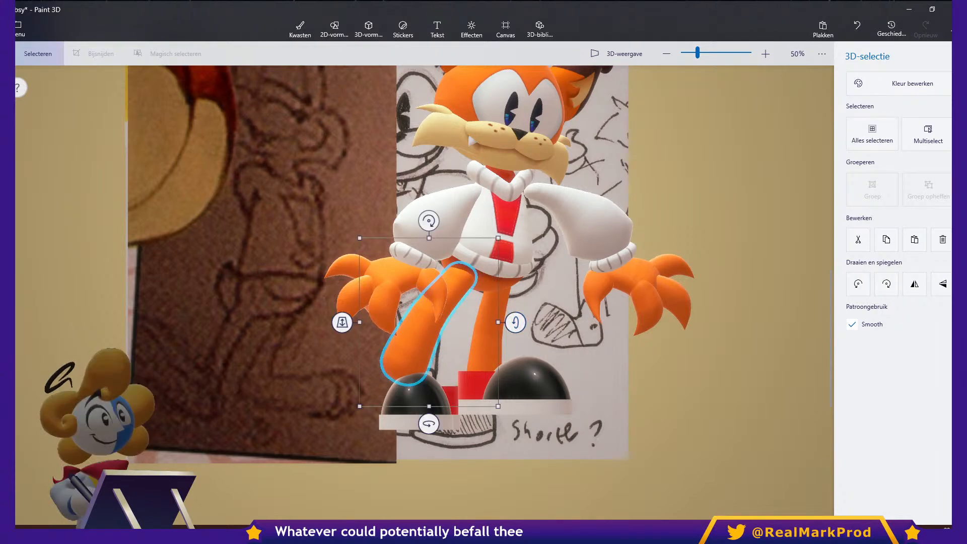
Rotate the left shoe toe-up so its sole faces the viewer and move it to the end of the tilted leg.
click(414, 398)
drag(418, 343, 446, 351)
drag(497, 400, 497, 375)
drag(417, 299, 398, 300)
drag(414, 407, 373, 367)
mouse_move(283, 367)
mouse_down()
mouse_move(283, 417)
mouse_move(284, 366)
mouse_up()
drag(302, 290, 285, 272)
drag(375, 370, 375, 351)
drag(269, 350, 267, 385)
key(Escape)
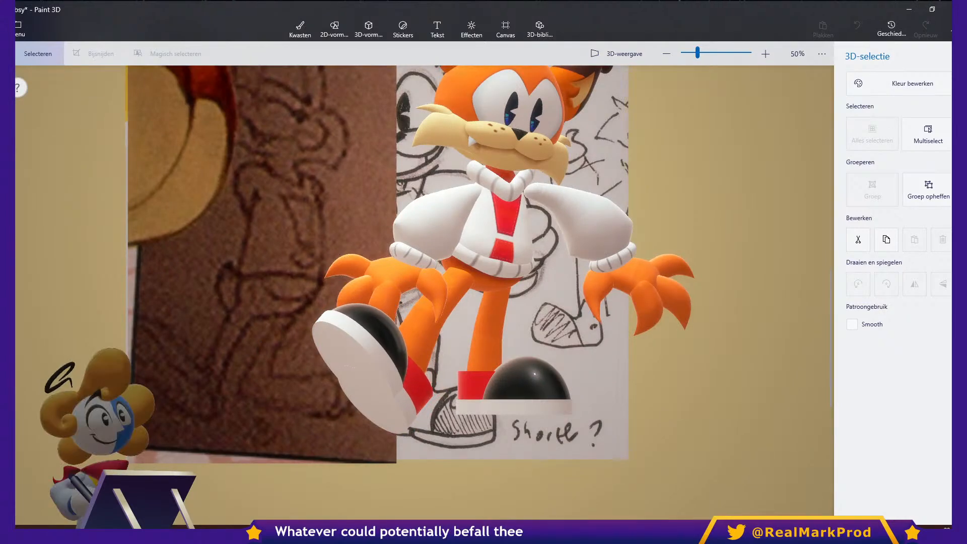
Turn and tilt the raised left shoe further, scale it down slightly and realign it with the leg.
drag(374, 468, 397, 469)
drag(371, 373, 368, 370)
drag(374, 467, 341, 467)
drag(366, 234, 330, 240)
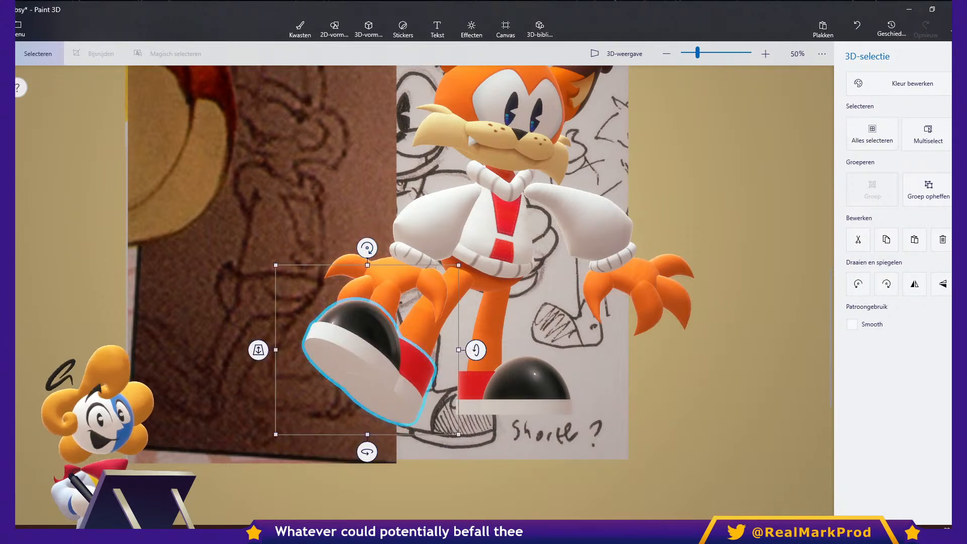
drag(368, 363, 371, 352)
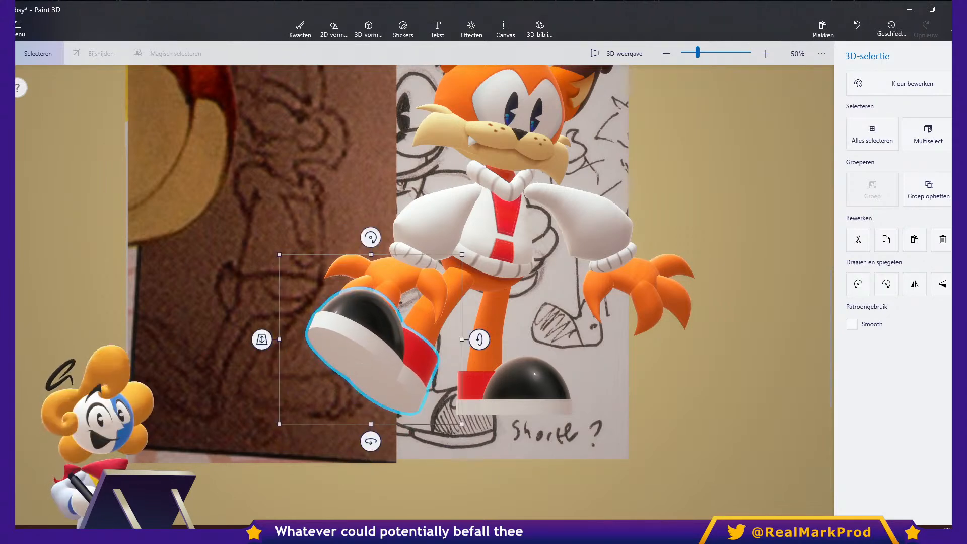
drag(461, 423, 458, 419)
drag(369, 351, 378, 359)
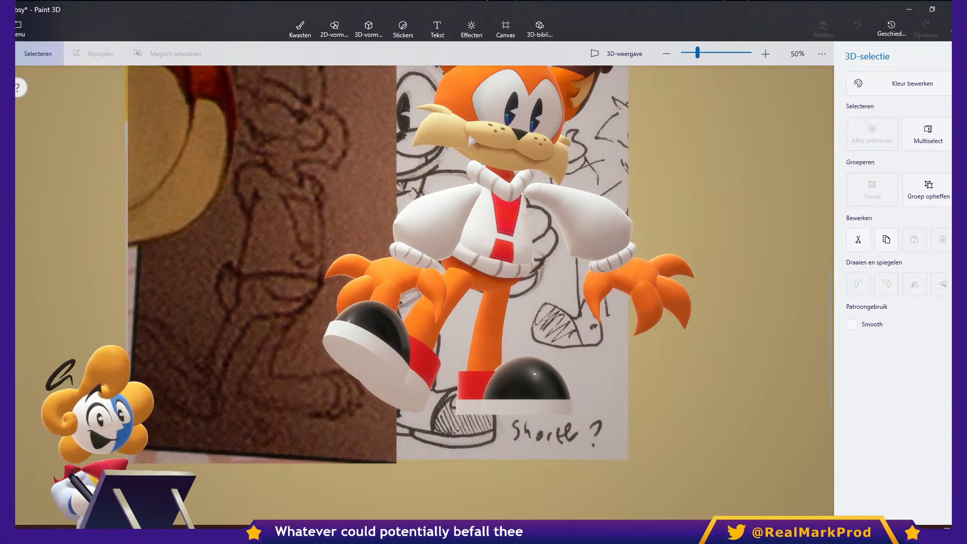
Tilt the left leg slightly and nudge the raised shoe so both line up.
drag(427, 220, 413, 221)
ctrl+click(441, 348)
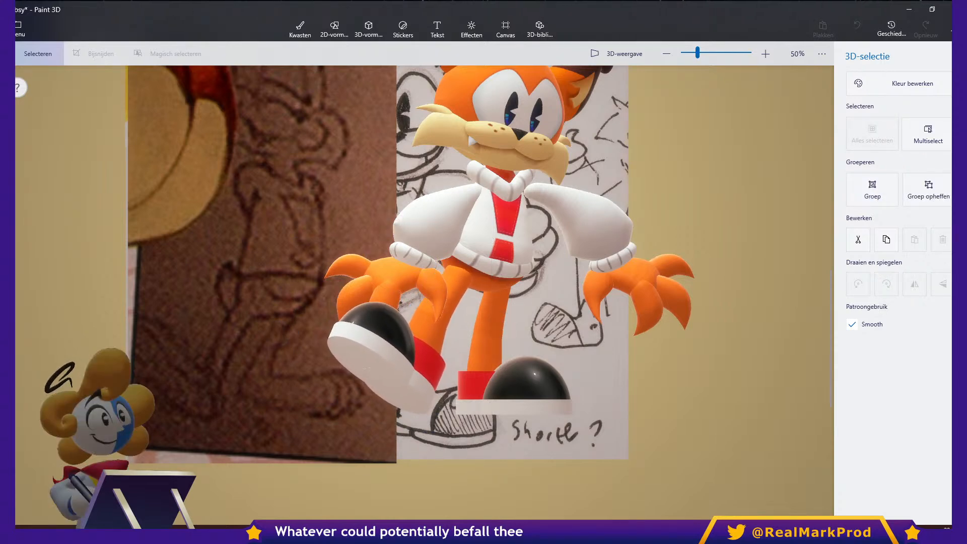
click(504, 29)
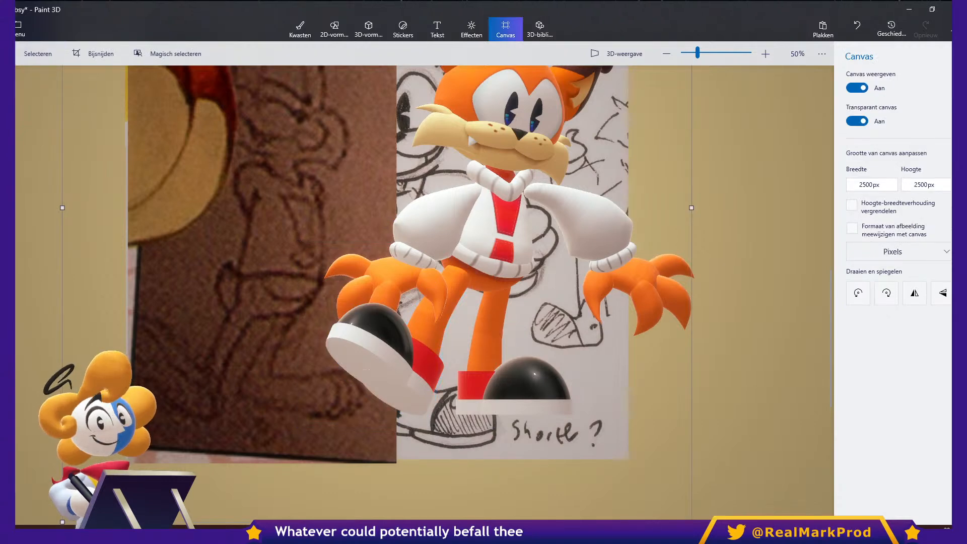
click(381, 352)
drag(382, 353, 380, 350)
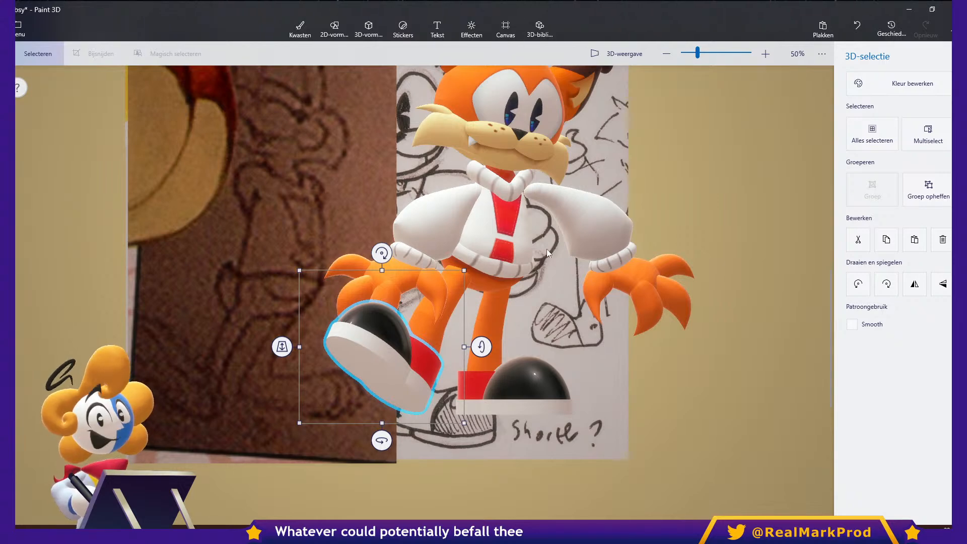
Draw light-blue 5 px felt-pen guide curves over the reference sketch's head, torso and legs.
drag(546, 250, 623, 294)
drag(630, 222, 669, 249)
click(505, 30)
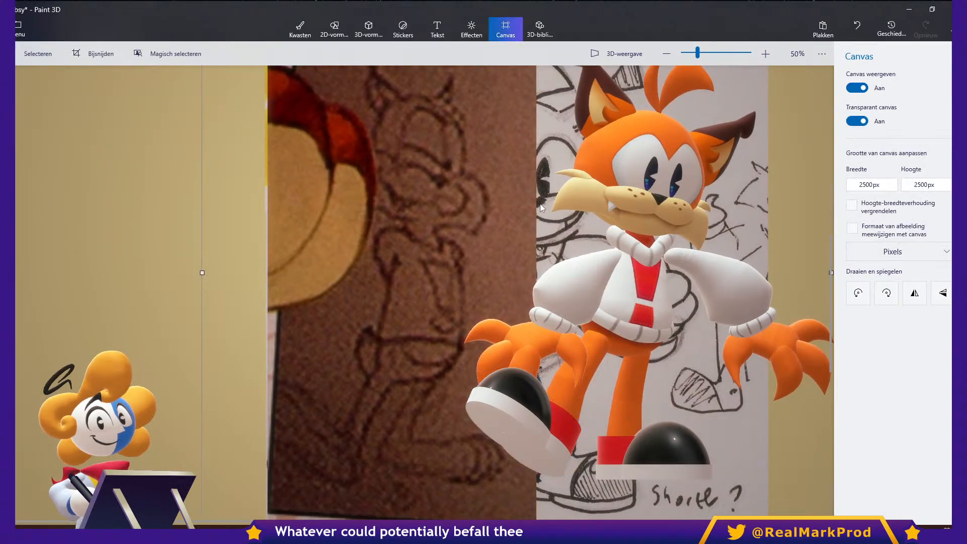
click(309, 38)
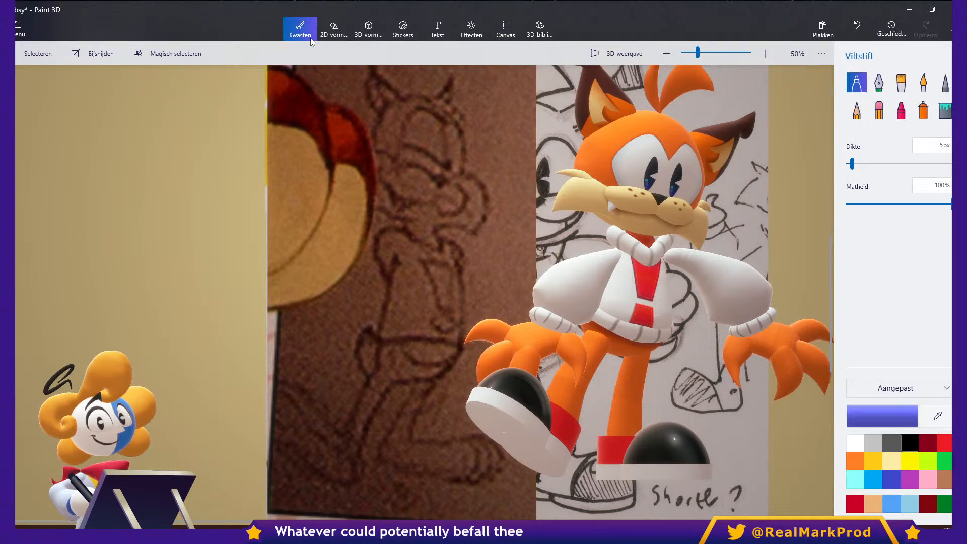
click(909, 502)
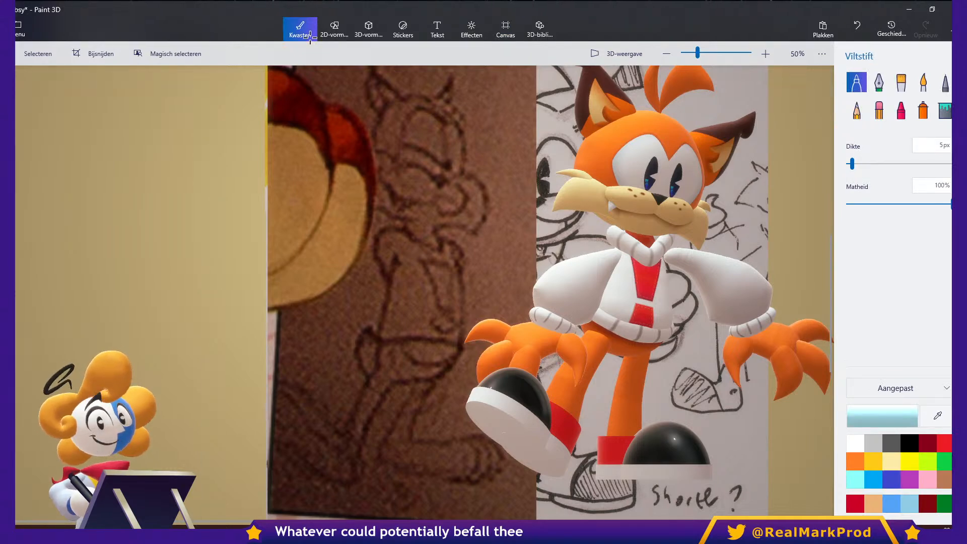
mouse_move(452, 82)
mouse_down()
mouse_move(418, 179)
mouse_move(429, 305)
mouse_up()
drag(412, 376, 366, 457)
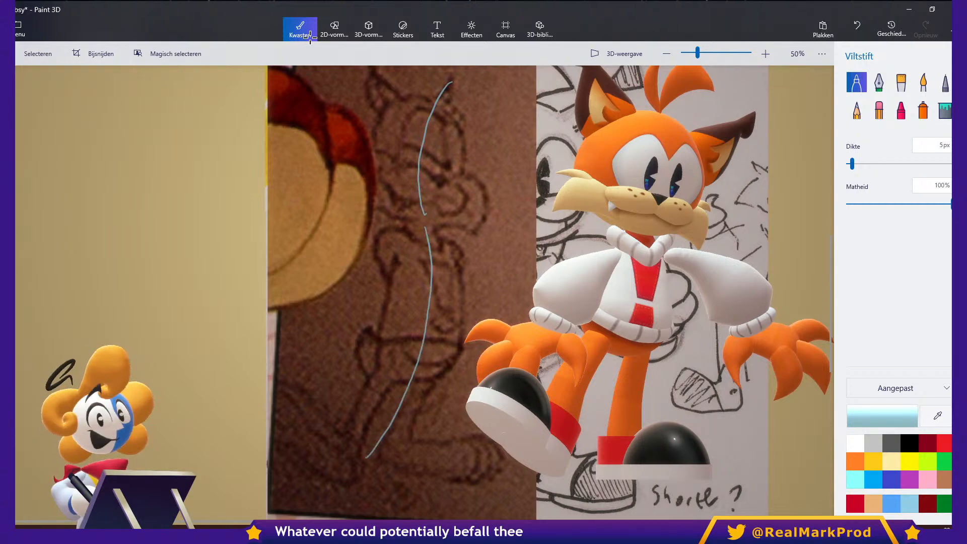
mouse_move(400, 371)
mouse_down()
mouse_move(354, 419)
mouse_move(348, 468)
mouse_up()
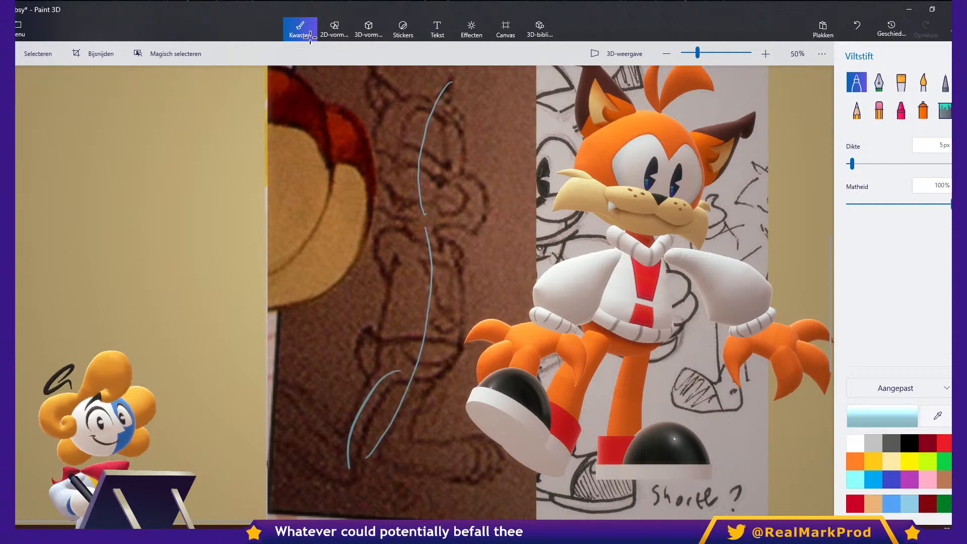
Undo the guide curves, try longer line-of-action curves over the sketch and undo those as well.
key(ctrl+z)
key(ctrl+z)
key(ctrl+z)
key(ctrl+z)
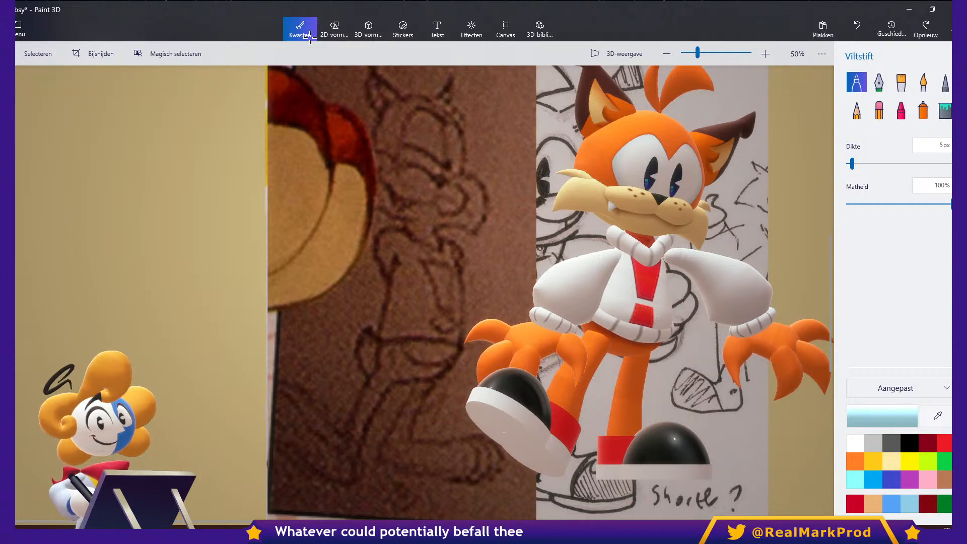
mouse_move(456, 80)
mouse_down()
mouse_move(414, 130)
mouse_move(398, 189)
mouse_move(401, 246)
mouse_move(423, 305)
mouse_move(423, 375)
mouse_move(370, 455)
mouse_move(337, 479)
mouse_move(329, 506)
mouse_up()
key(ctrl+z)
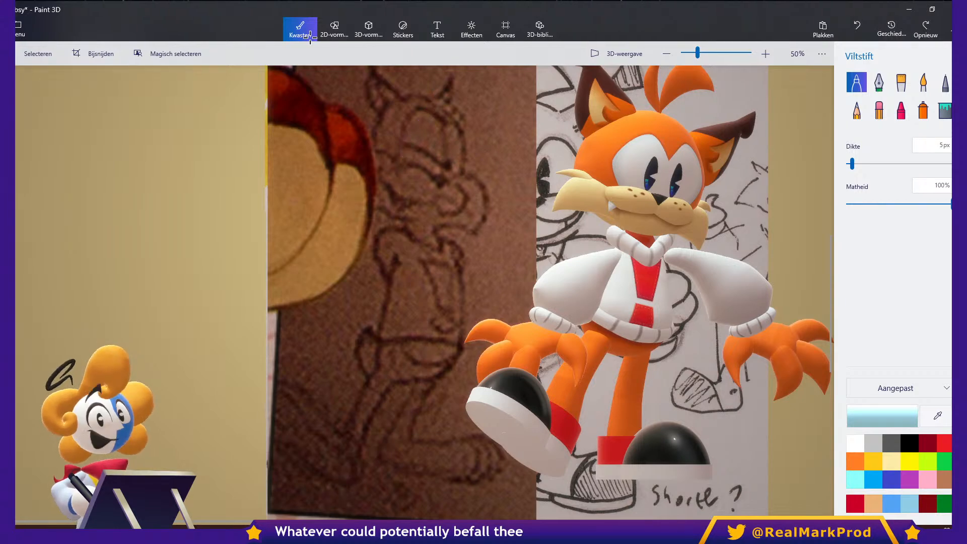
mouse_move(468, 80)
mouse_down()
mouse_move(420, 236)
mouse_move(405, 359)
mouse_move(352, 486)
mouse_up()
key(ctrl+z)
key(ctrl+z)
key(ctrl+z)
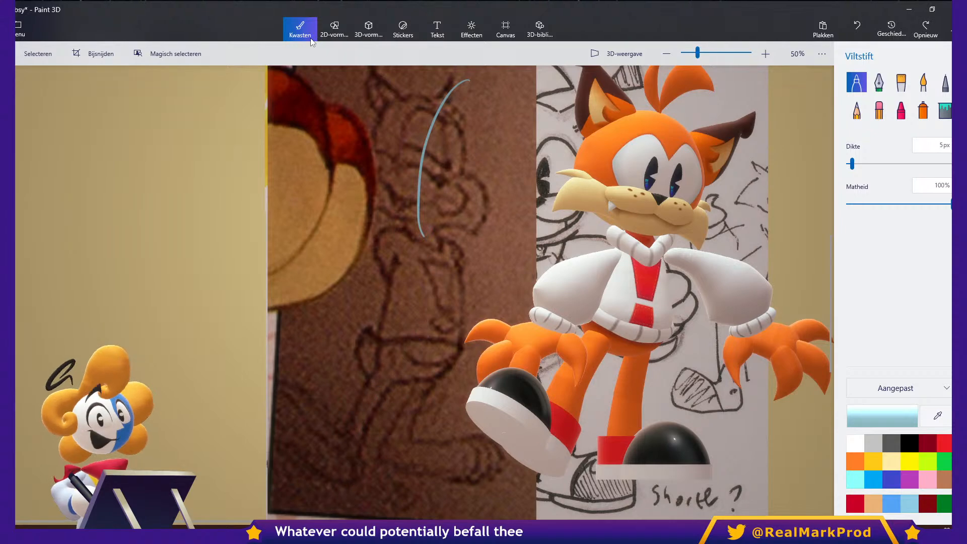
Step back through the recent pose edits and redo them.
click(310, 40)
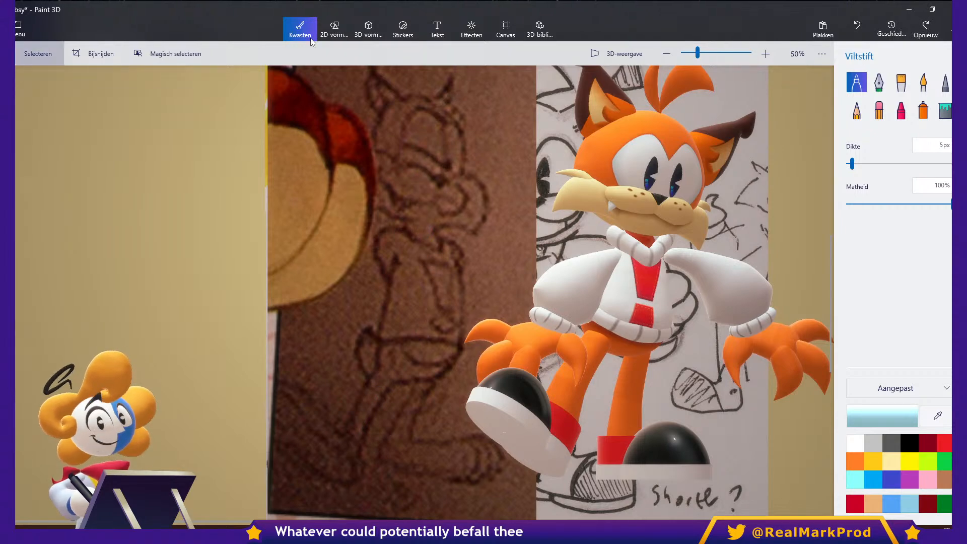
key(ctrl+v)
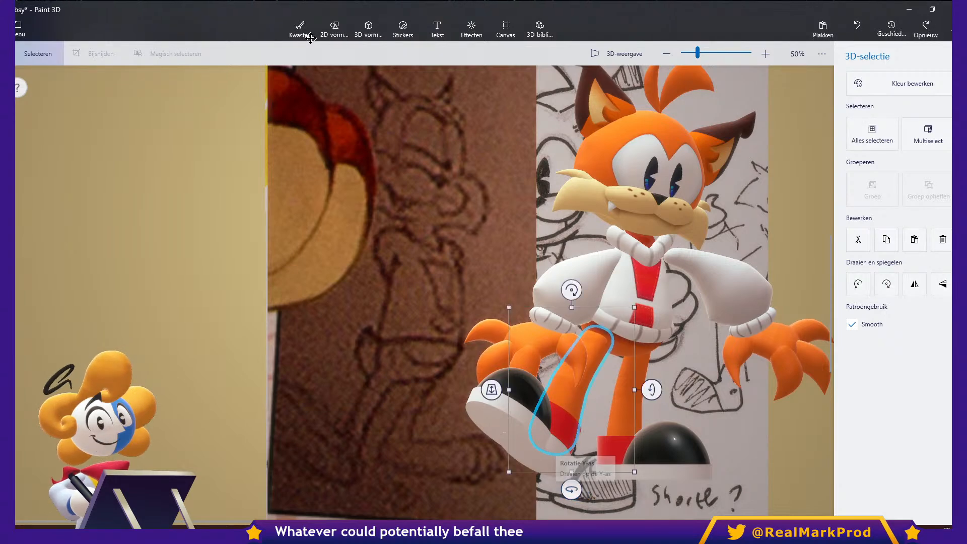
key(ctrl+y)
key(ctrl+z)
key(ctrl+y)
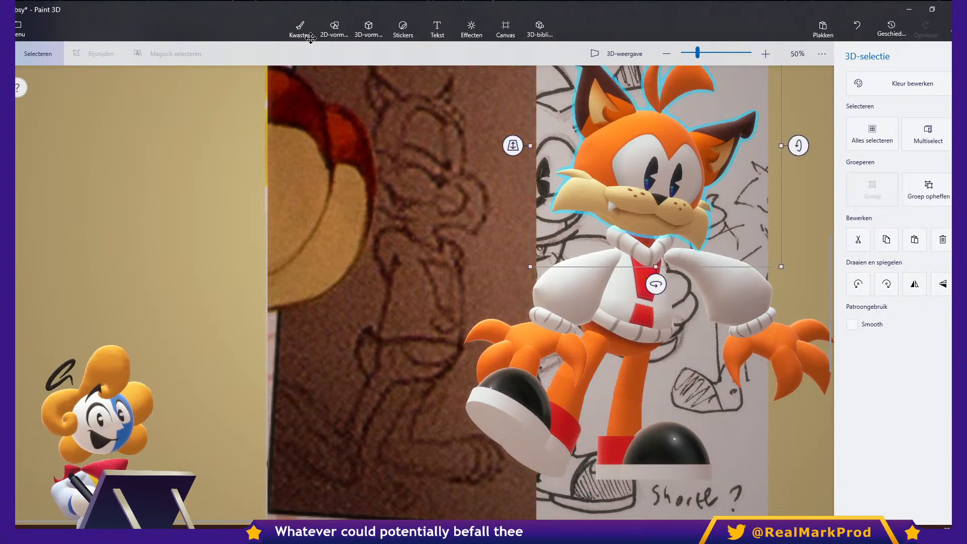
Select the left sleeve together with its hand and move them slightly up and outward.
scroll(311, 39, up, 1)
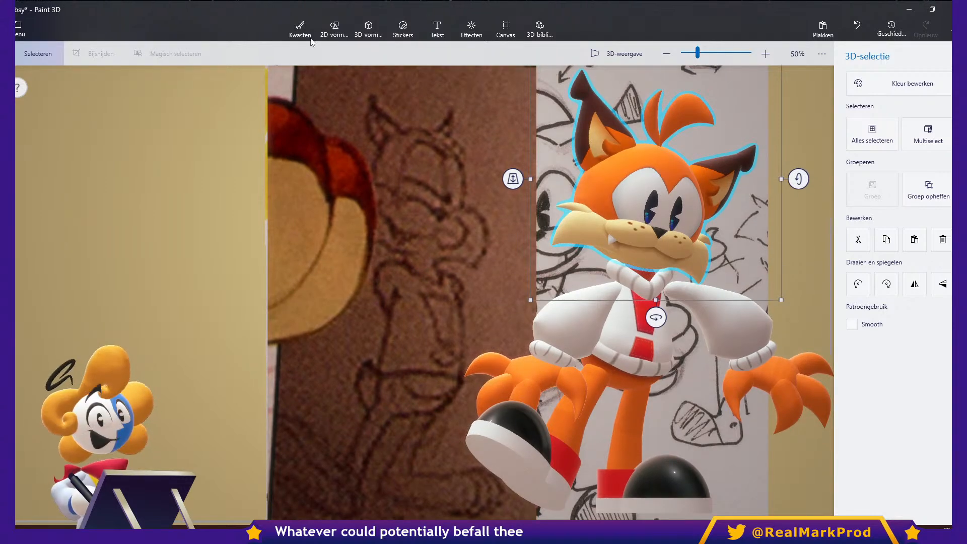
scroll(311, 40, right, 1)
click(529, 320)
shift+click(481, 384)
drag(503, 369, 498, 360)
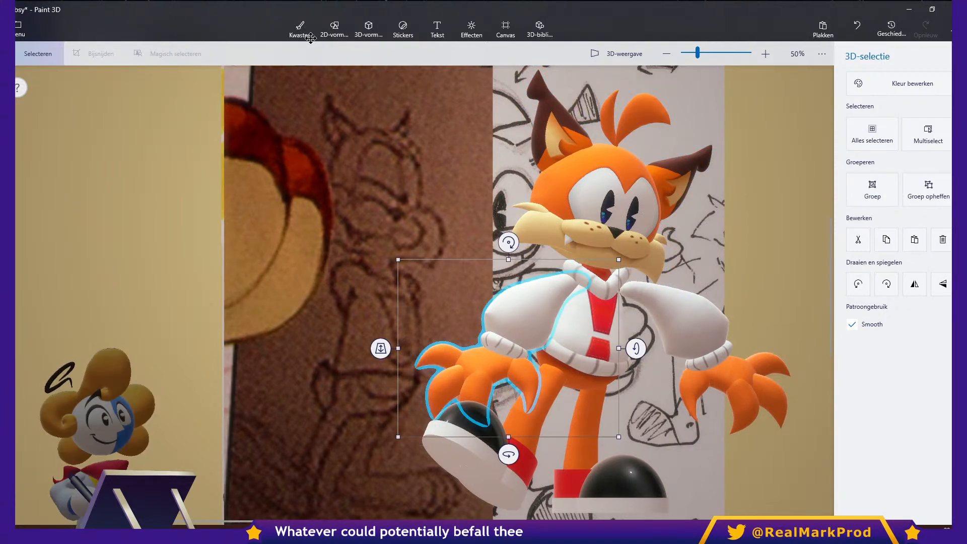
Remove the left hand and the left sleeve from the character.
click(675, 322)
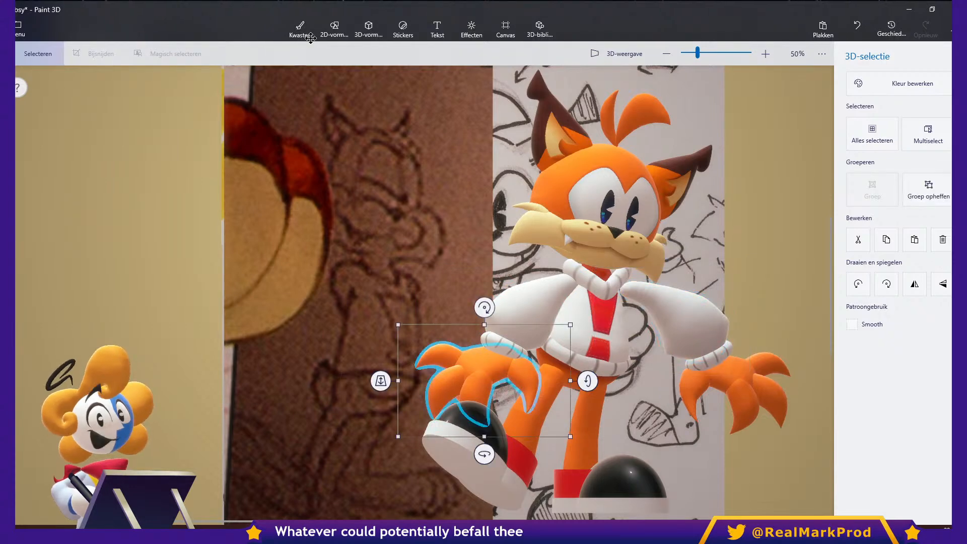
click(301, 31)
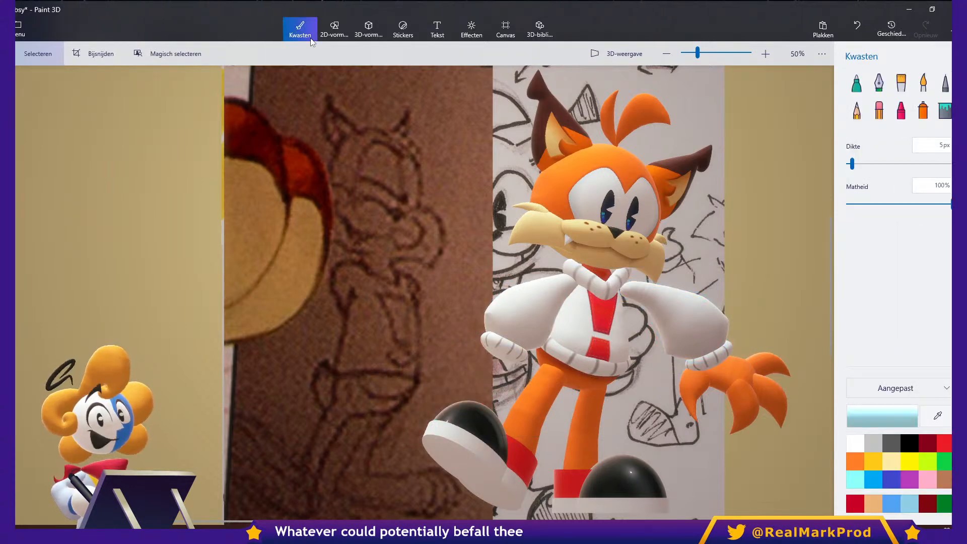
drag(599, 322, 504, 269)
click(594, 322)
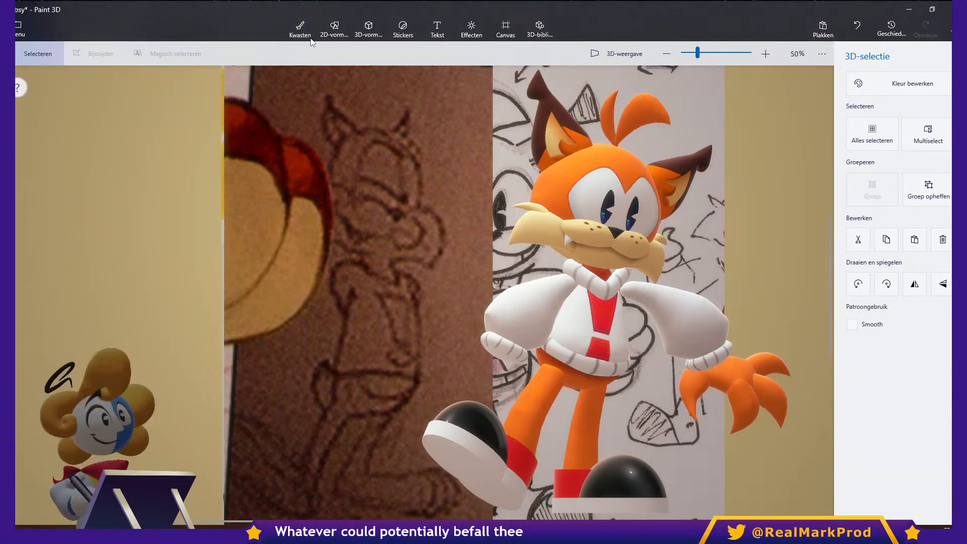
drag(584, 350, 510, 364)
drag(509, 434, 534, 434)
drag(509, 370, 541, 372)
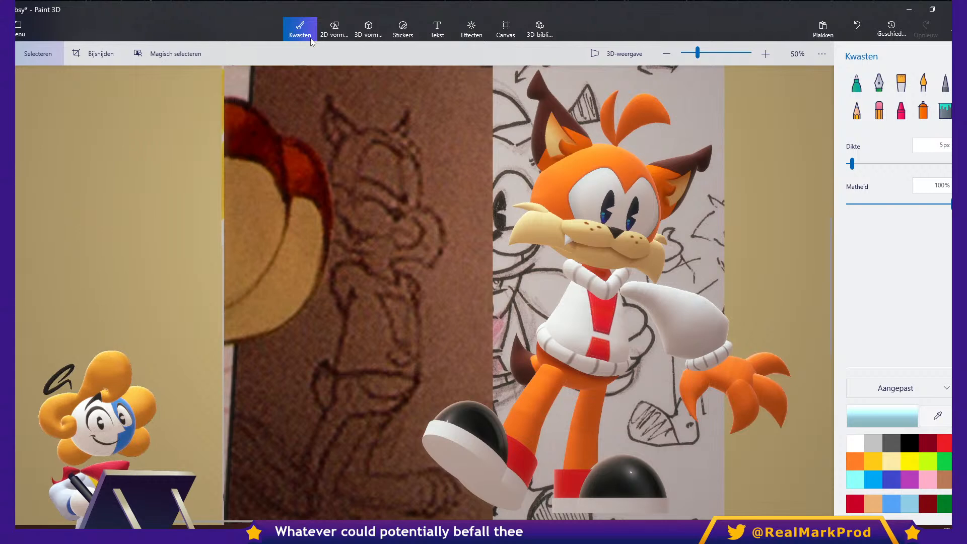
Select the remaining white sleeve together with its hand and move them outward, away from the torso.
shift+click(706, 372)
shift+click(723, 385)
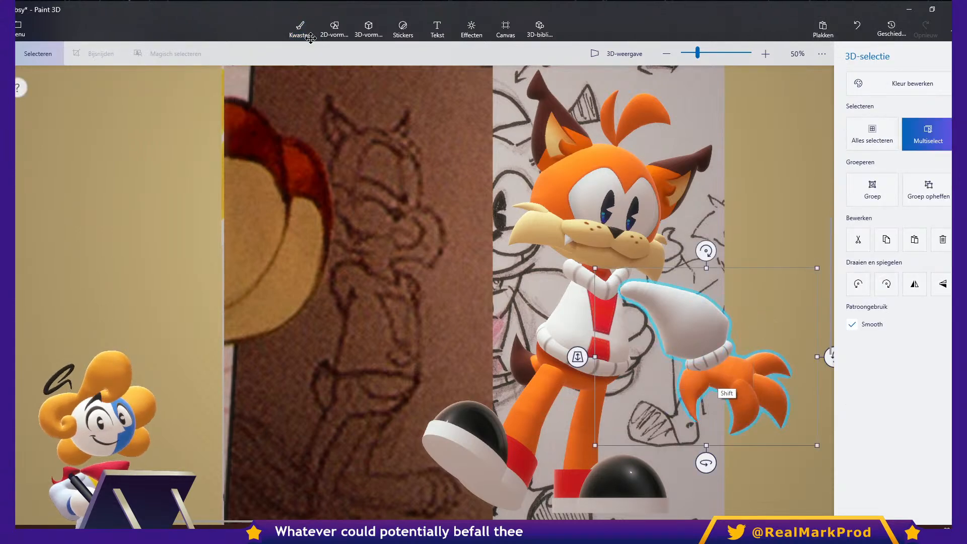
drag(680, 336, 758, 337)
click(310, 38)
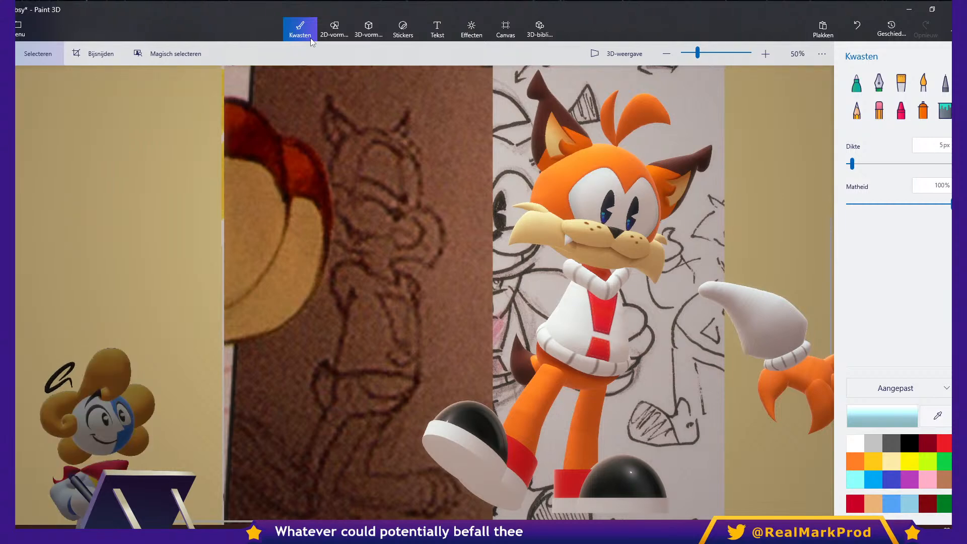
Tilt the character's head slightly downward and nudge it a little toward the detached arm.
click(612, 186)
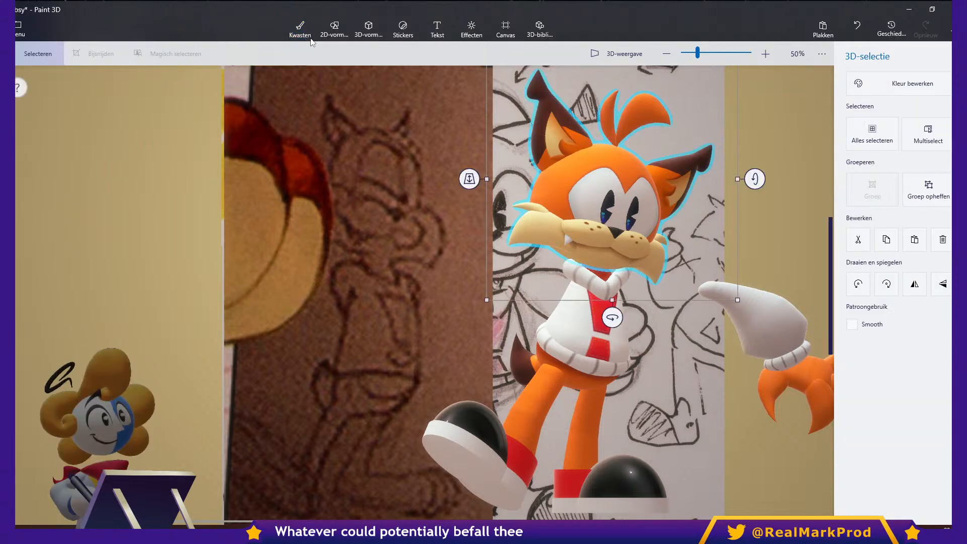
scroll(611, 282, up, 1)
drag(754, 214, 754, 225)
drag(612, 217, 617, 218)
click(300, 30)
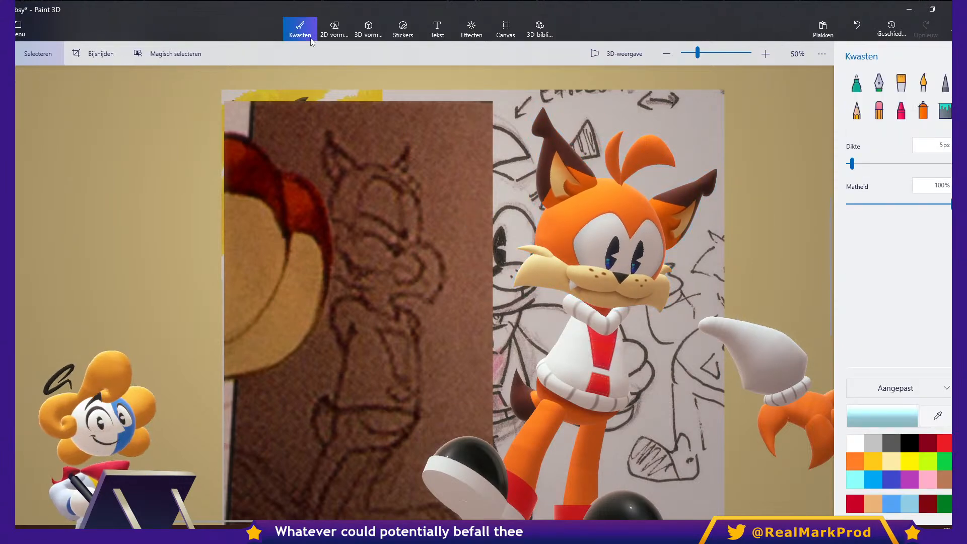
click(311, 39)
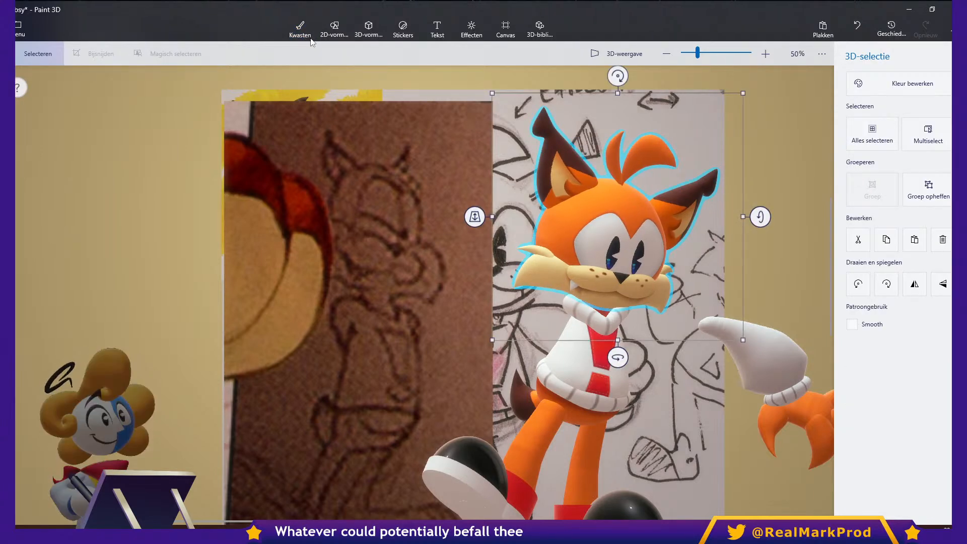
Try black marker eyelid strokes at 28 px thickness across the blank eyes and undo them.
click(311, 39)
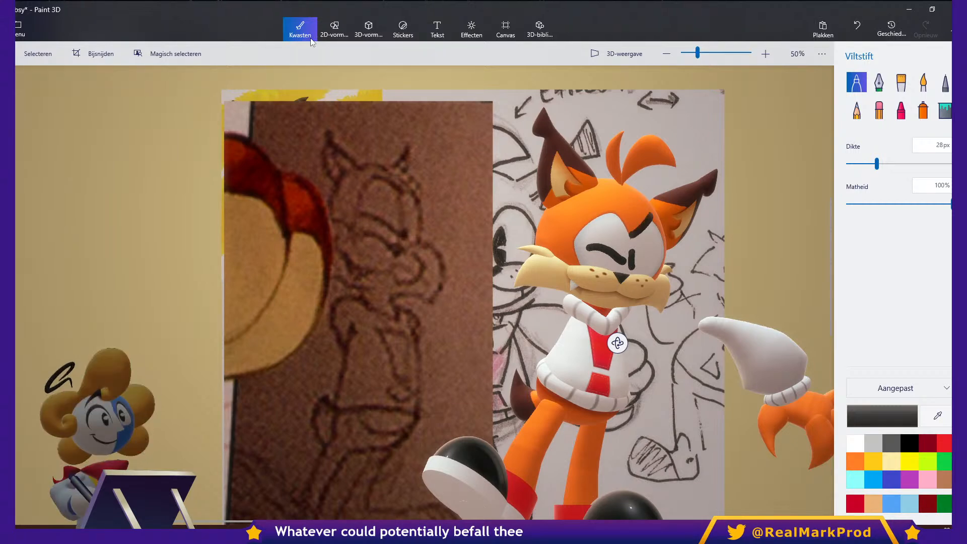
key(ctrl+z)
drag(573, 238, 661, 254)
key(ctrl+z)
key(ctrl+z)
key(ctrl+z)
Set the marker thickness to 11 px, try a dividing line and eyelid curves on the eyes, and undo them.
drag(876, 164, 858, 163)
drag(629, 230, 627, 271)
mouse_move(569, 237)
mouse_down()
mouse_move(625, 260)
mouse_move(664, 246)
mouse_up()
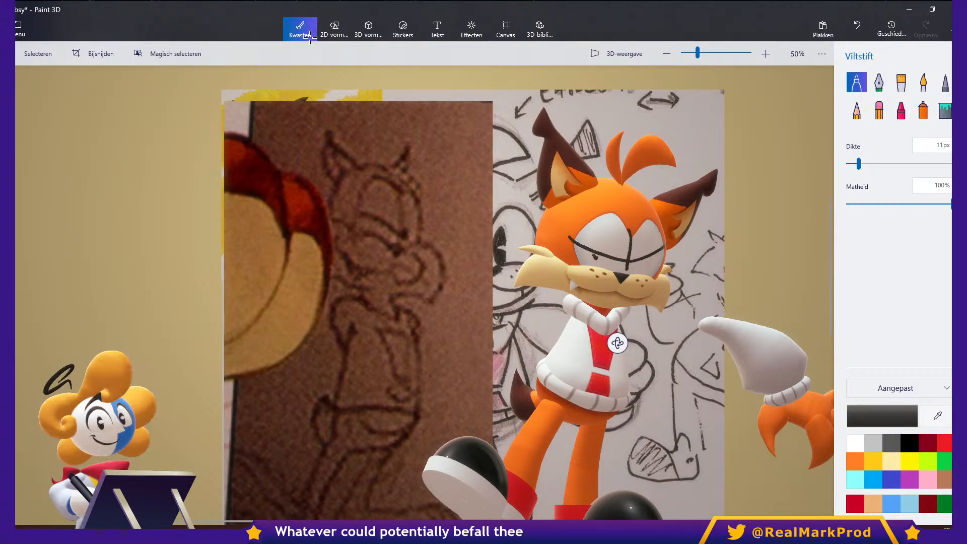
key(ctrl+z)
key(ctrl+z)
key(ctrl+z)
key(ctrl+z)
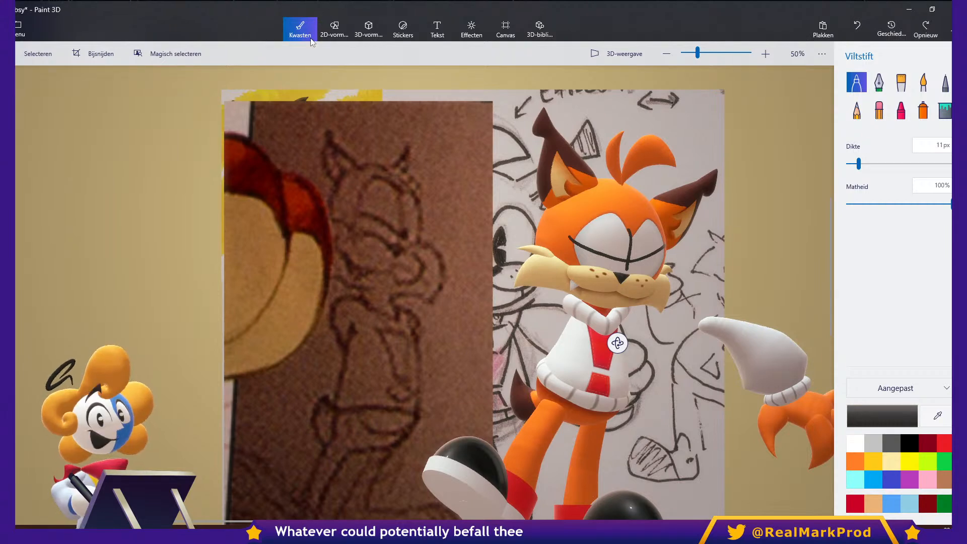
key(ctrl+z)
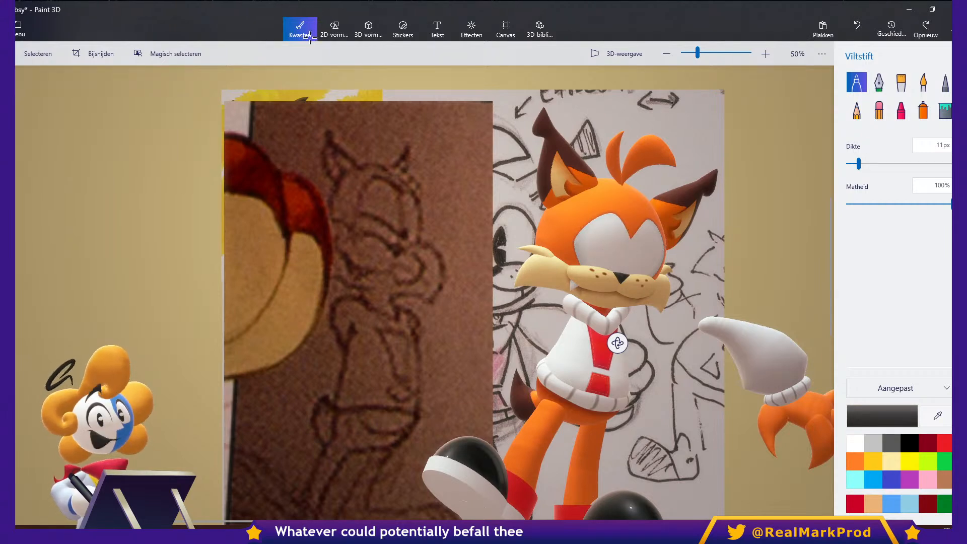
Redraw the line between the eyes and try several curved closed-eyelid strokes across both eyes.
drag(630, 229, 627, 266)
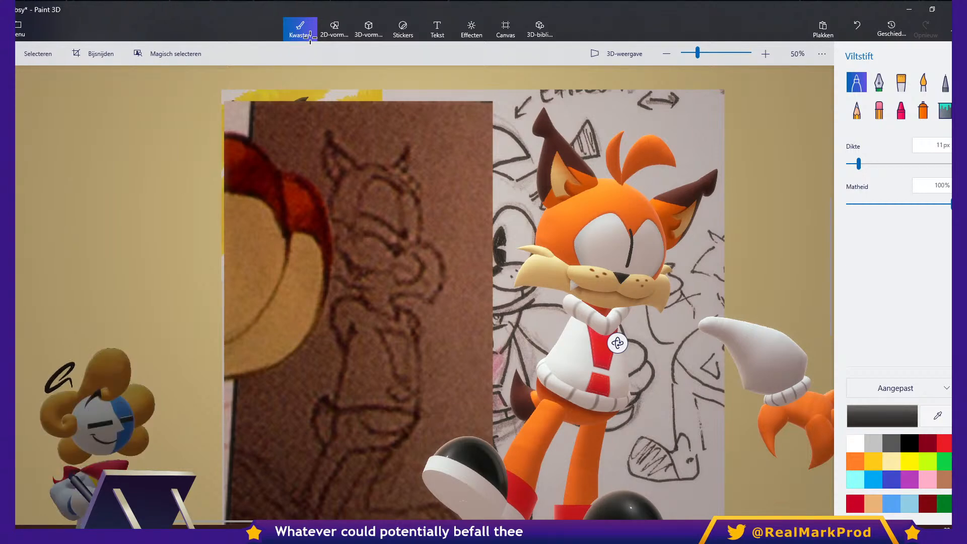
drag(580, 251, 635, 272)
key(ctrl+z)
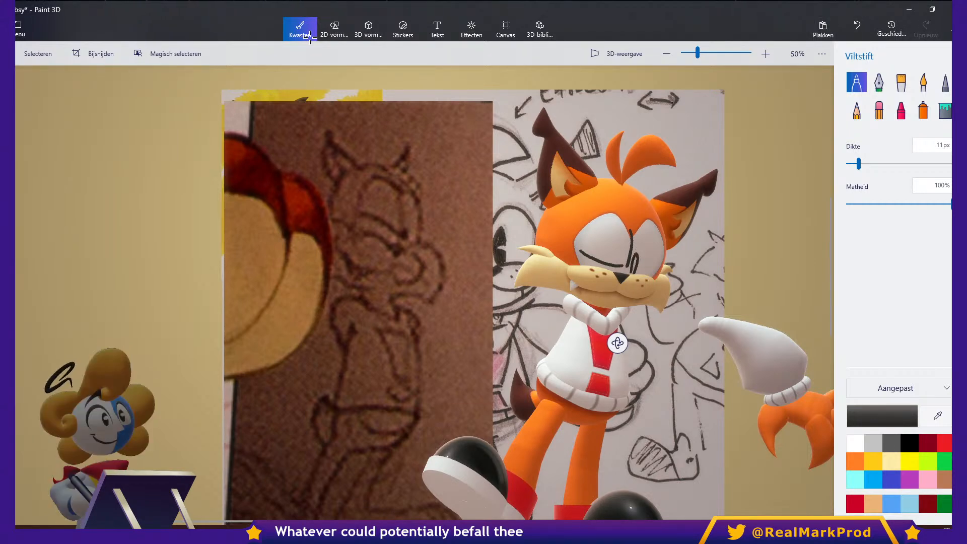
key(ctrl+z)
key(ctrl+y)
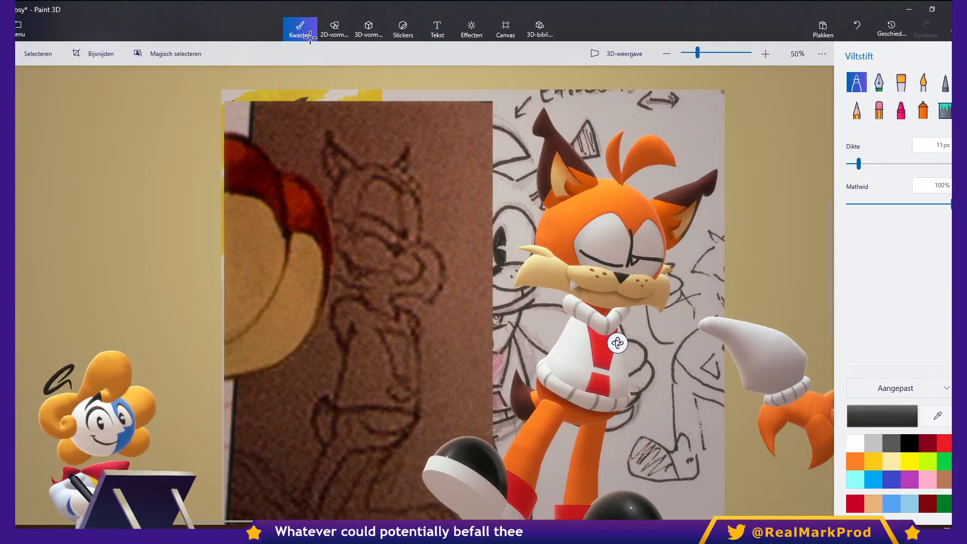
key(ctrl+z)
drag(579, 250, 639, 270)
key(ctrl+z)
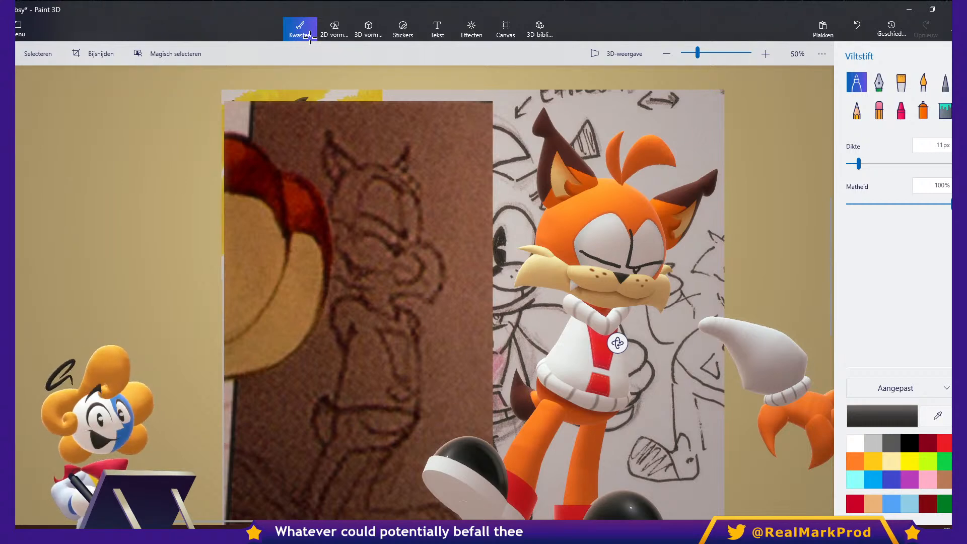
Undo the eyelid curves, the line between the eyes and the stray stroke on the sleeve.
key(ctrl+z)
key(ctrl+z)
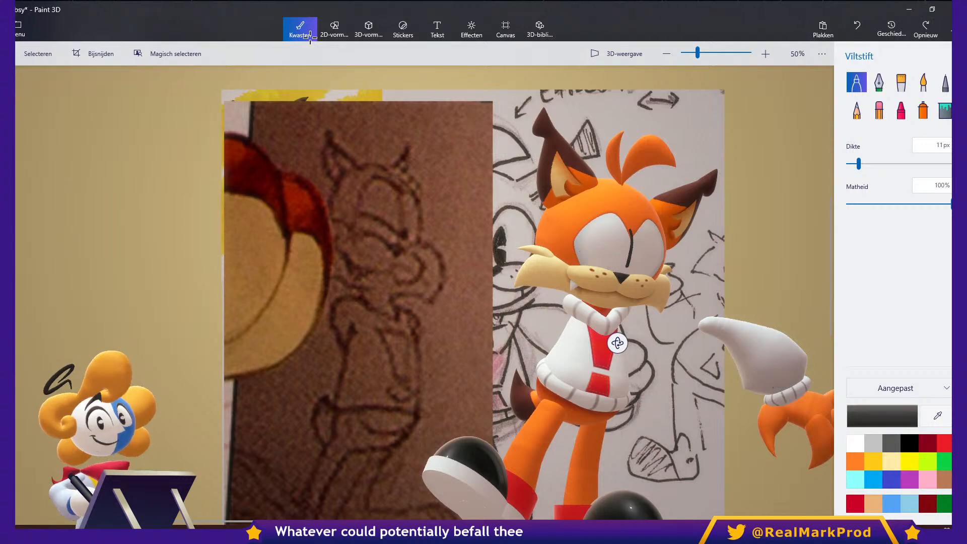
key(ctrl+z)
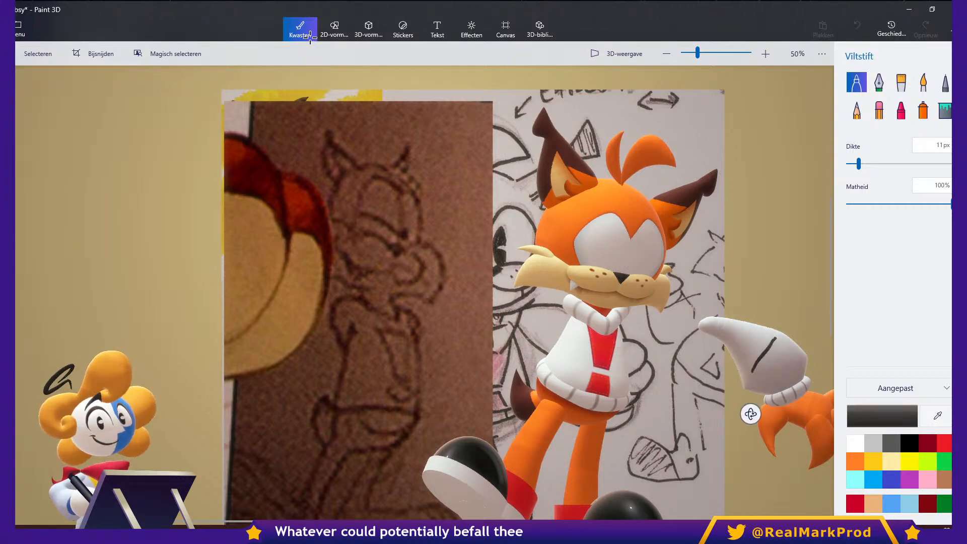
key(ctrl+z)
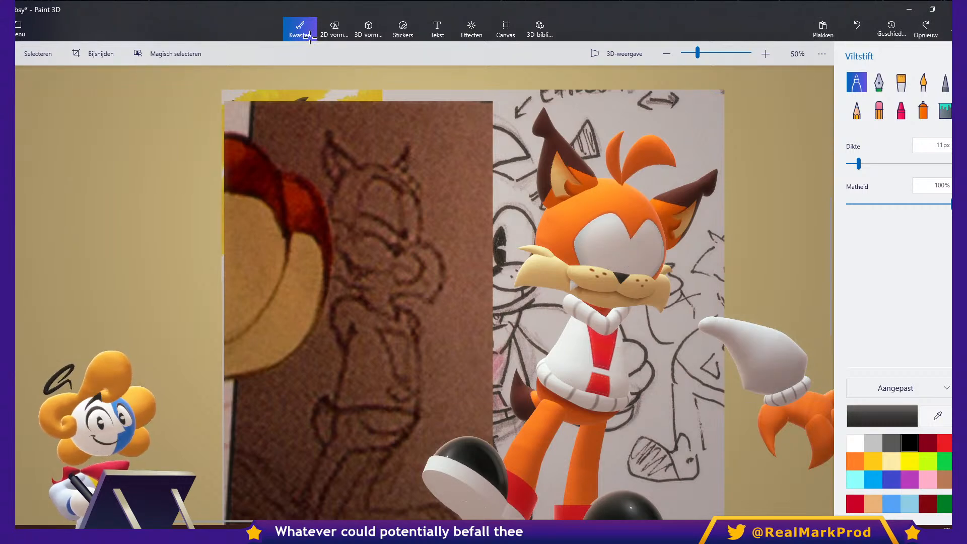
Select the head and examine the blank eye area up close for leftover marks.
scroll(311, 39, down, 1)
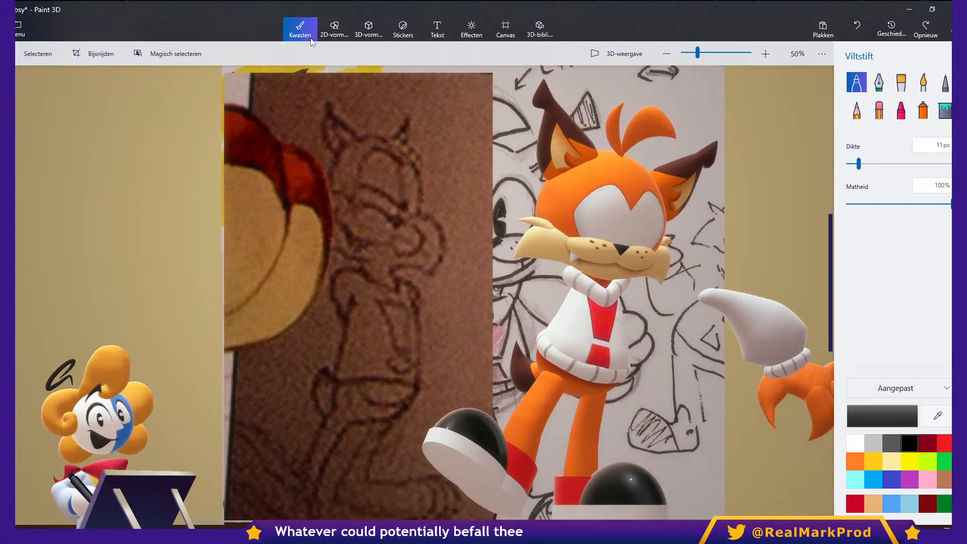
key(ctrl+3)
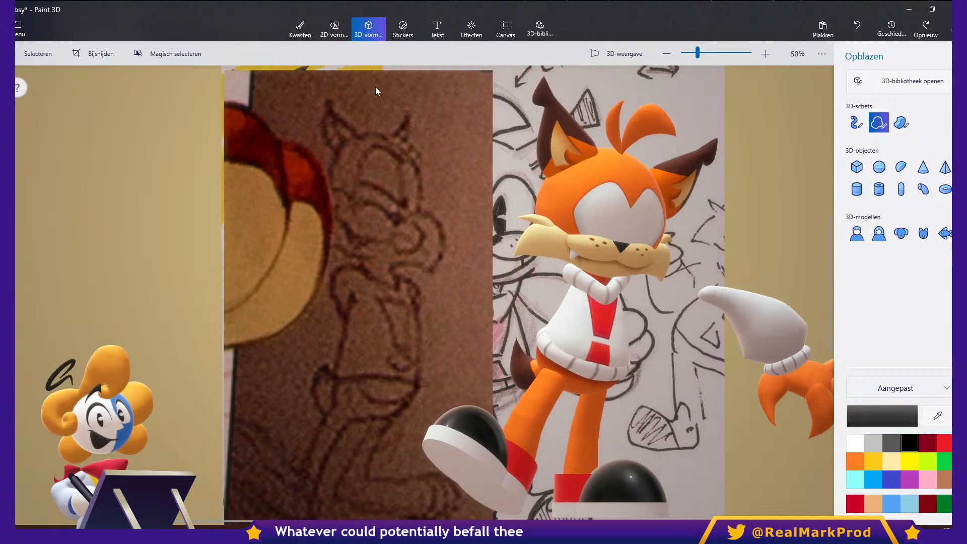
click(38, 53)
click(647, 241)
mouse_move(623, 326)
mouse_down()
mouse_move(603, 324)
mouse_move(617, 326)
mouse_up()
scroll(614, 231, up, 6)
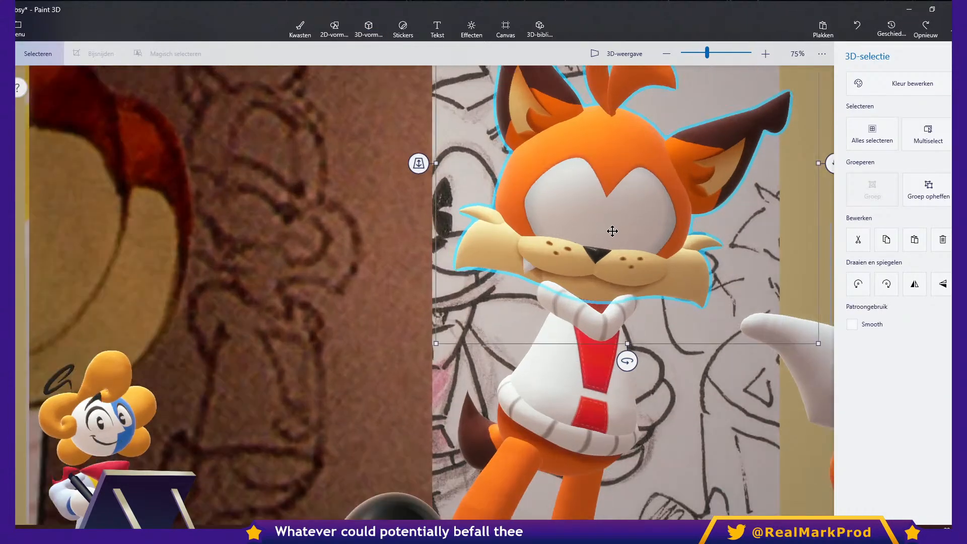
scroll(607, 222, up, 3)
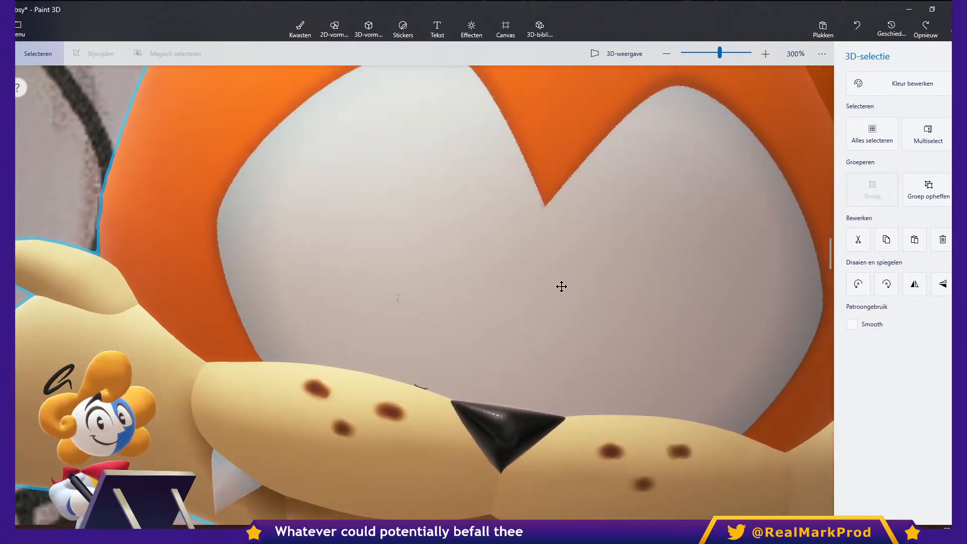
Step back to the version of the face with a pupil and redo the pupil removal.
key(Escape)
scroll(572, 277, down, 6)
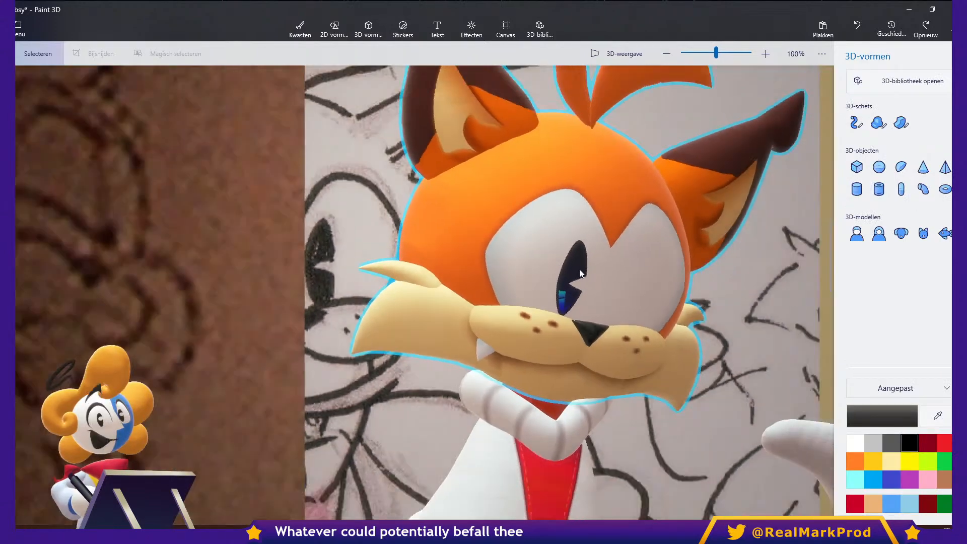
scroll(572, 285, down, 2)
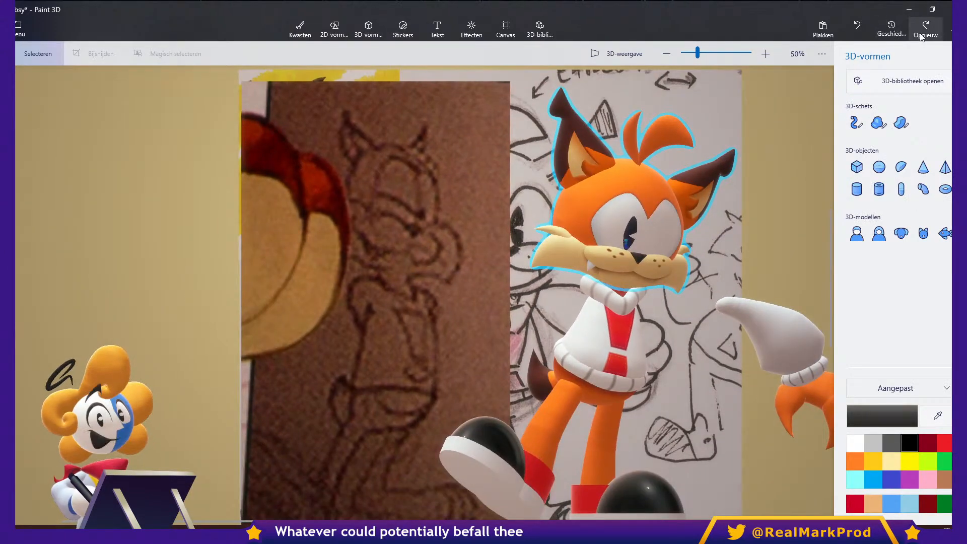
scroll(633, 247, up, 4)
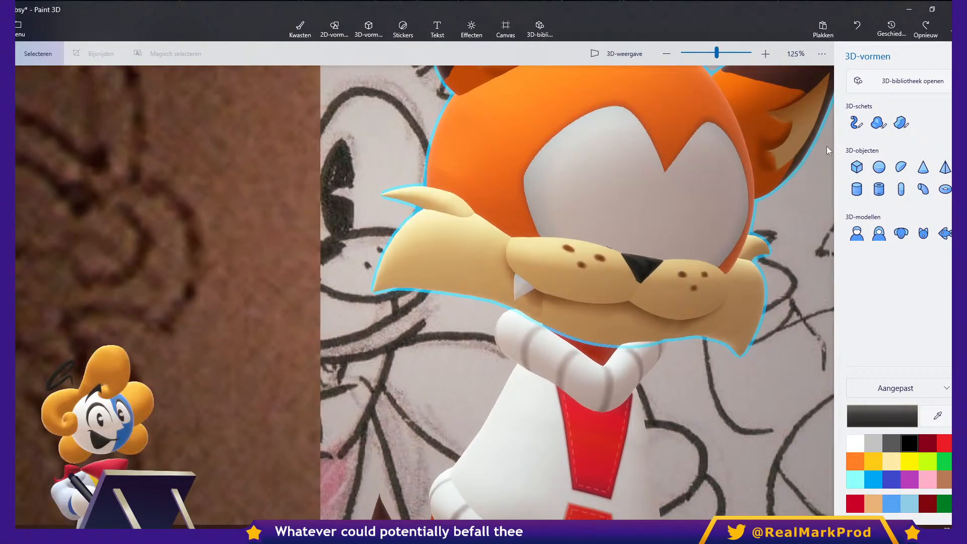
Try a white marker stroke on the fox's muzzle and undo it.
click(291, 32)
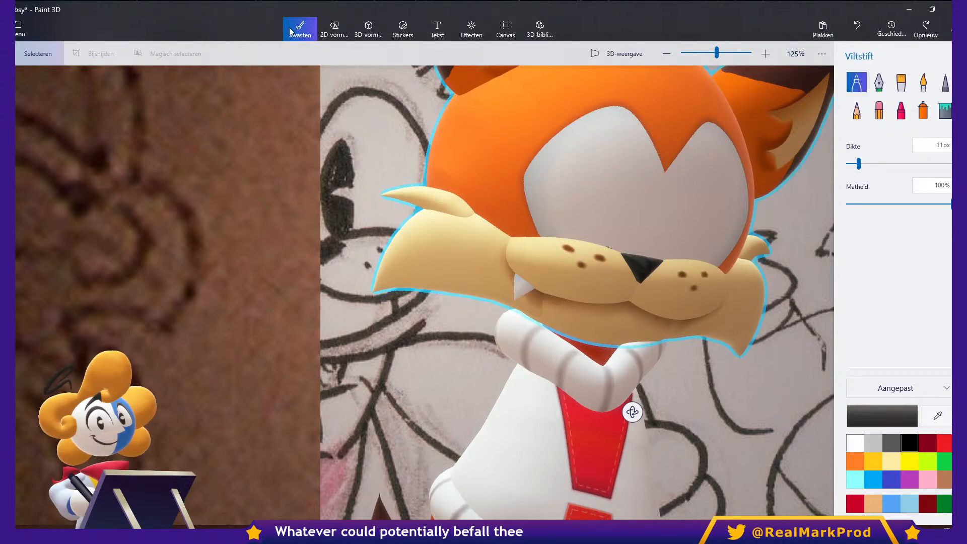
click(854, 443)
drag(606, 249, 583, 271)
key(ctrl+z)
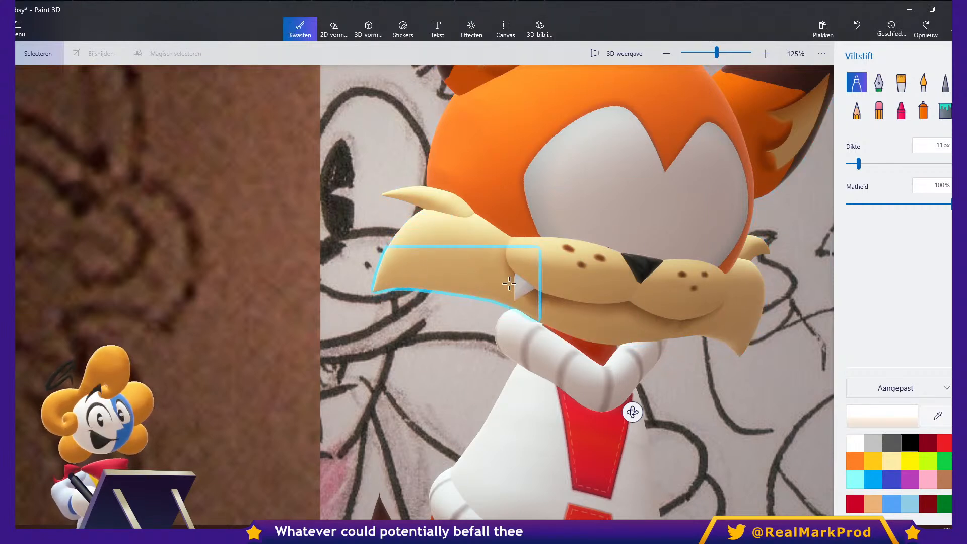
scroll(524, 272, down, 5)
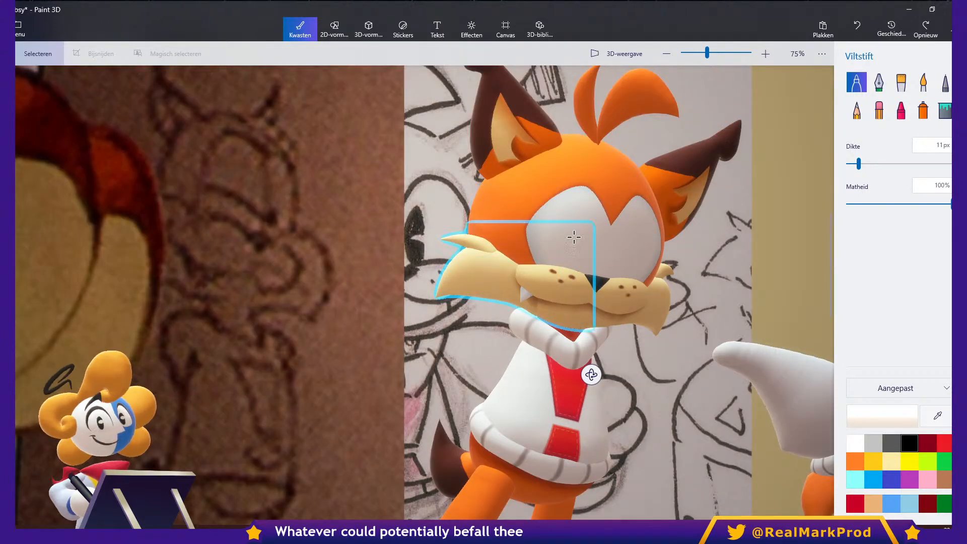
scroll(580, 234, down, 3)
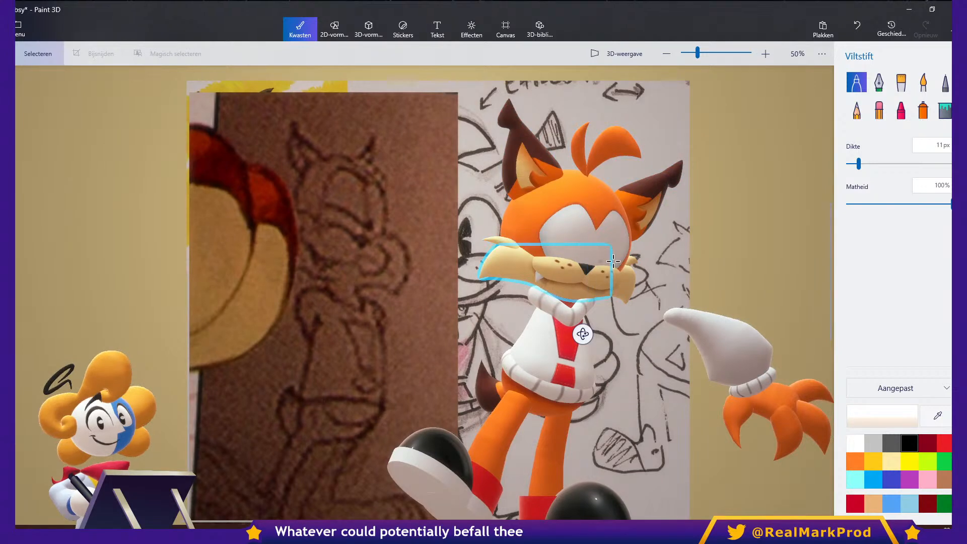
key(ctrl+z)
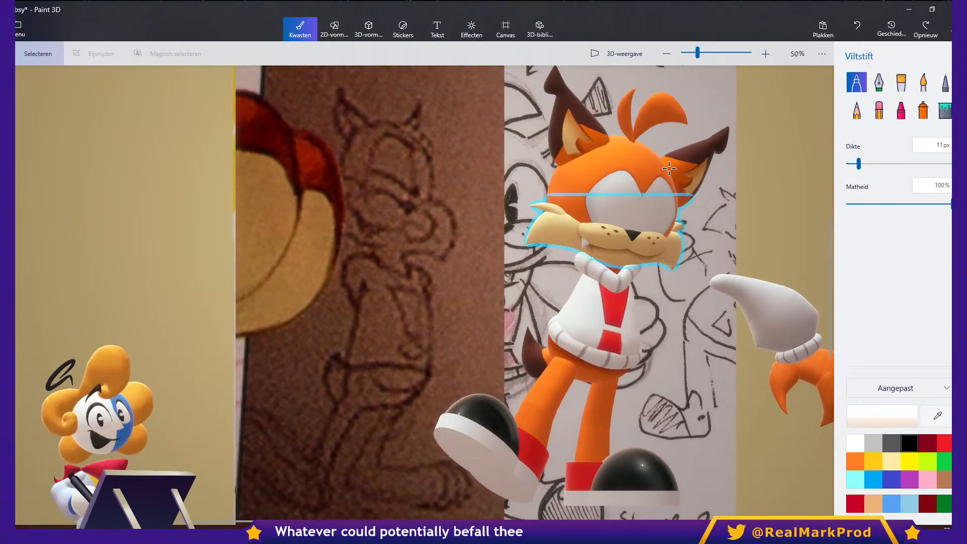
click(334, 28)
click(300, 29)
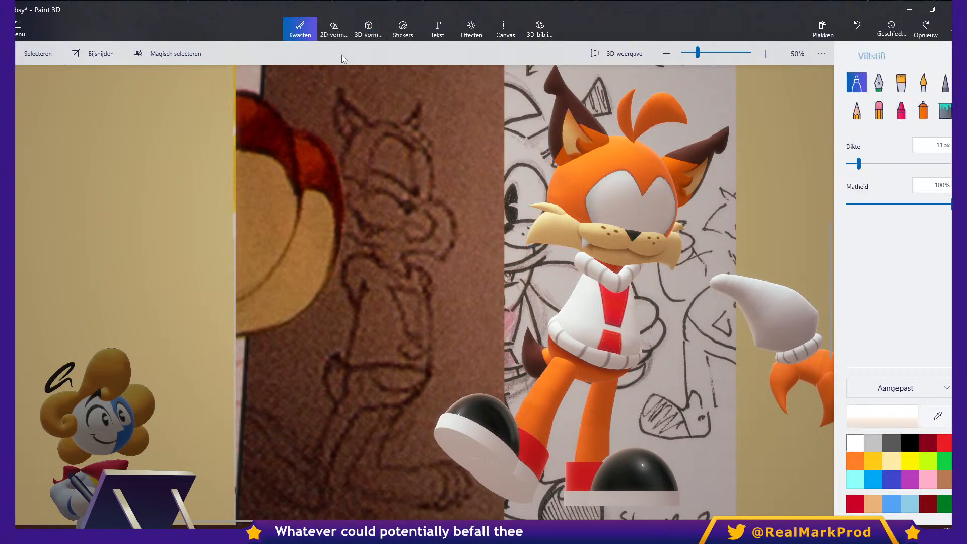
Select the fox's straight leg together with its shoe and nudge them slightly outward.
click(372, 29)
drag(470, 177, 439, 160)
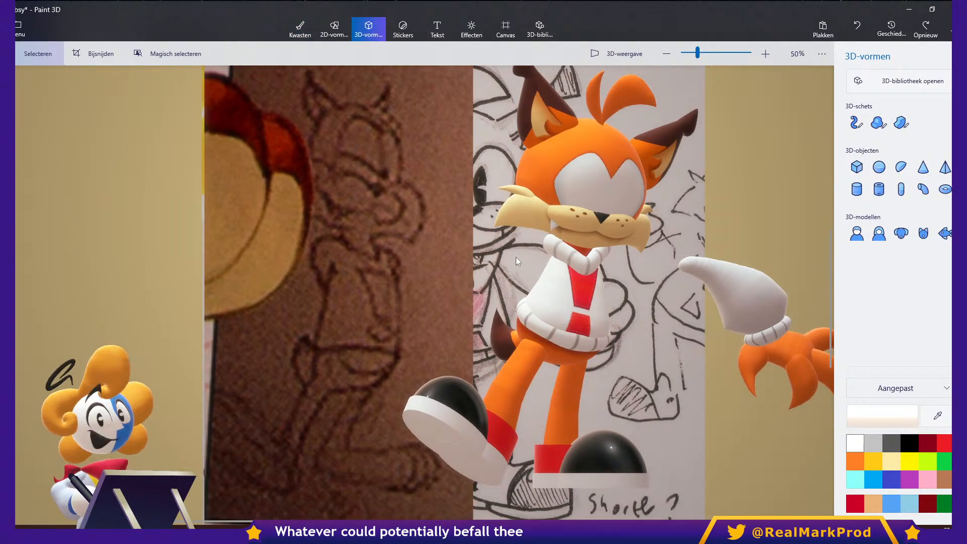
click(573, 425)
ctrl+click(570, 428)
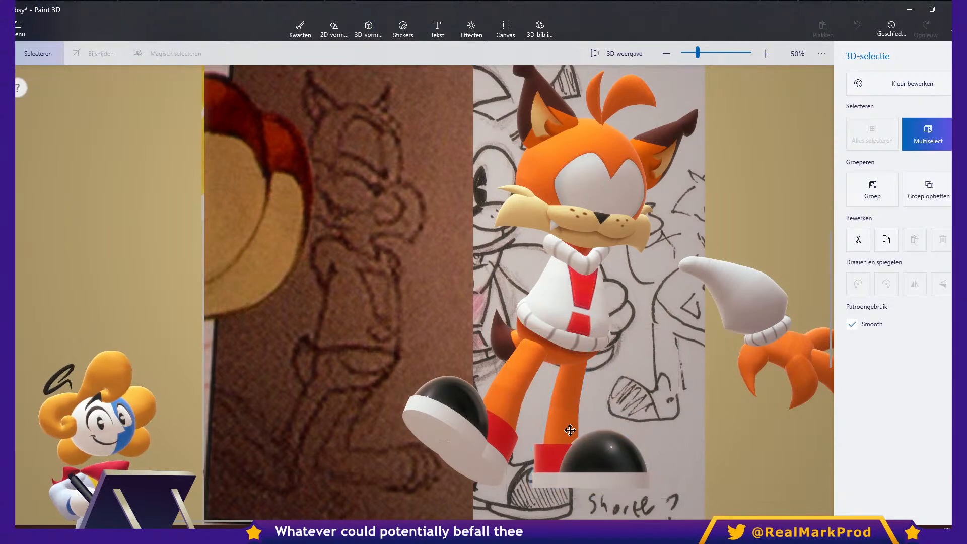
drag(569, 430, 573, 429)
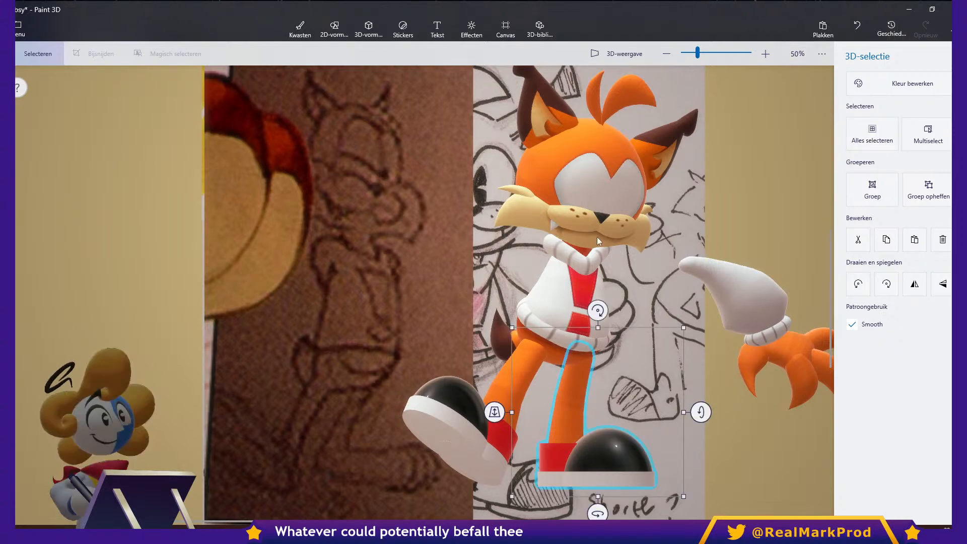
Rotate the grouped head counterclockwise so it tilts the opposite way, turn it slightly, and reposition it above the sweater's collar.
click(604, 189)
drag(645, 220, 658, 253)
drag(642, 73, 577, 89)
drag(662, 240, 629, 240)
drag(732, 220, 728, 212)
drag(655, 253, 655, 253)
drag(729, 219, 730, 217)
drag(641, 266, 641, 267)
click(615, 154)
click(646, 243)
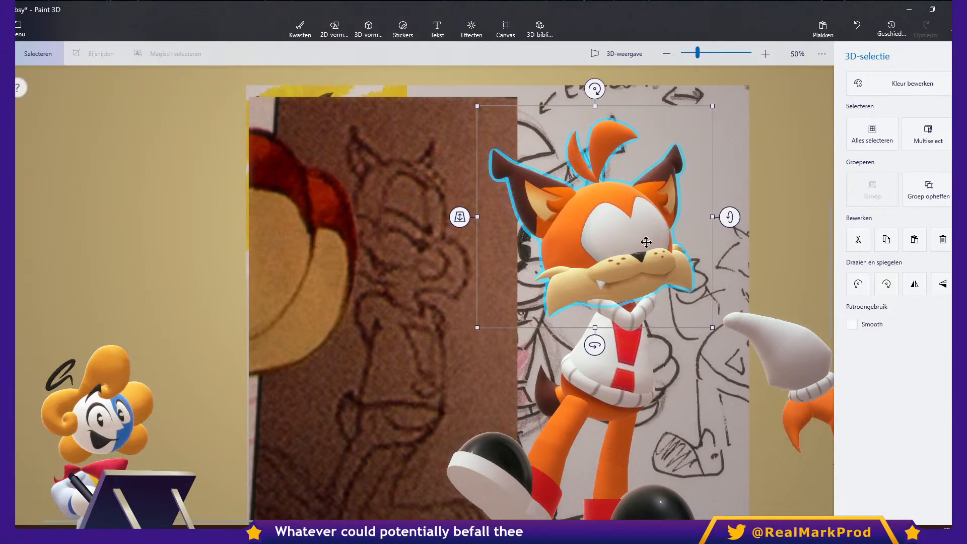
Ungroup the head and rotate and nudge the ear on the far side so it stands more upright.
right_click(652, 225)
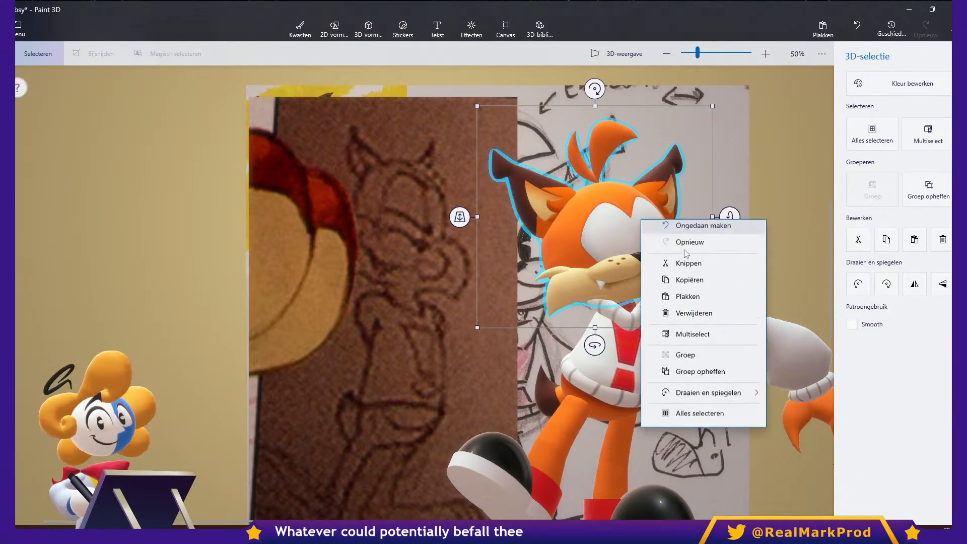
click(705, 378)
click(674, 173)
drag(656, 101, 607, 99)
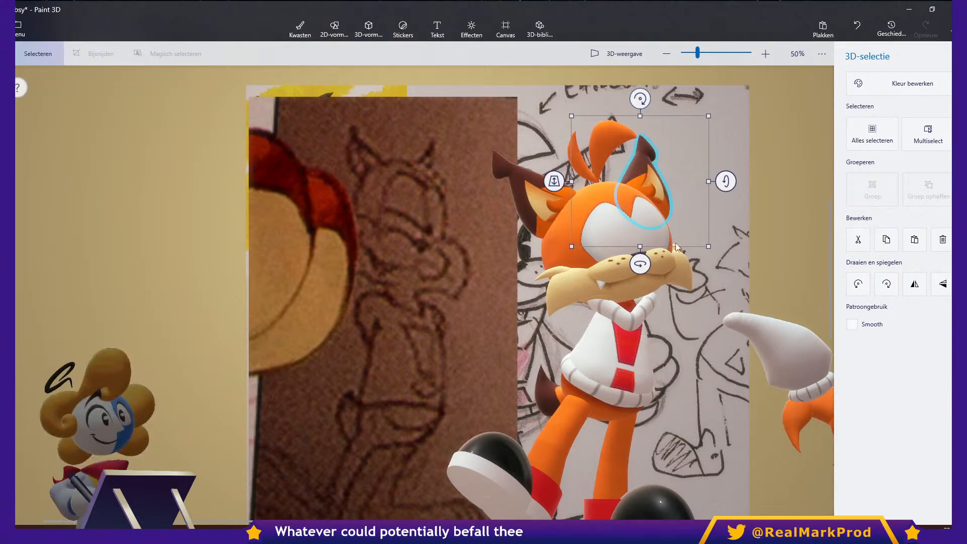
mouse_move(645, 265)
mouse_down()
mouse_move(637, 265)
mouse_move(646, 264)
mouse_up()
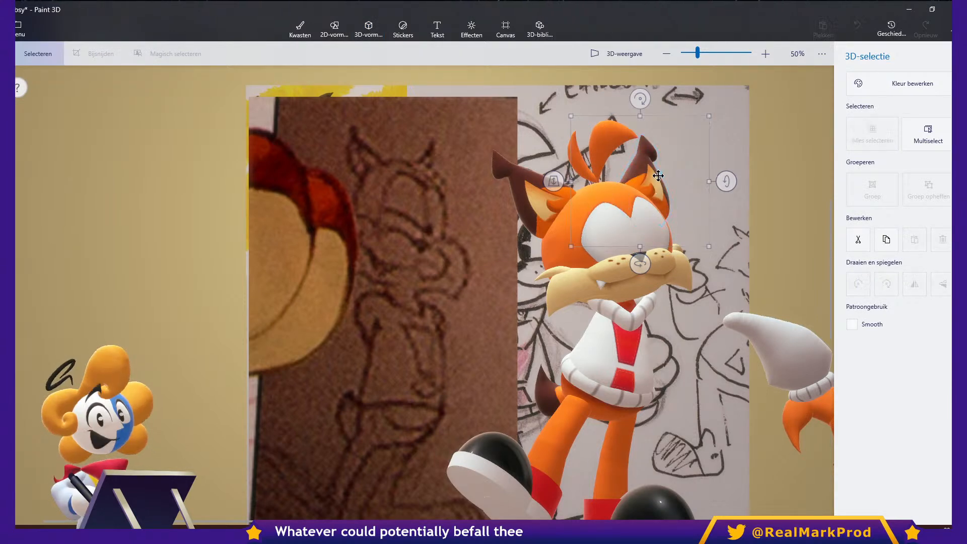
drag(659, 176, 655, 176)
Adjust the hair tufts' position and rotation, and move the near-side ear so it points farther outward.
click(610, 143)
ctrl+click(582, 159)
drag(605, 145, 597, 145)
drag(598, 90, 496, 123)
click(542, 190)
drag(520, 184, 510, 200)
drag(692, 289, 707, 229)
click(707, 228)
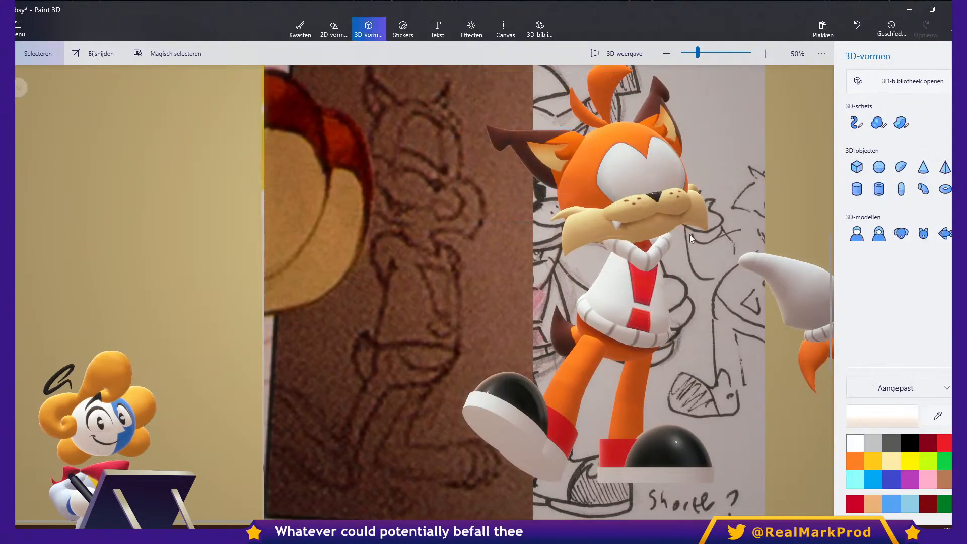
Try to select the head parts together and move them off the body, and undo the move.
drag(688, 291, 642, 282)
click(609, 306)
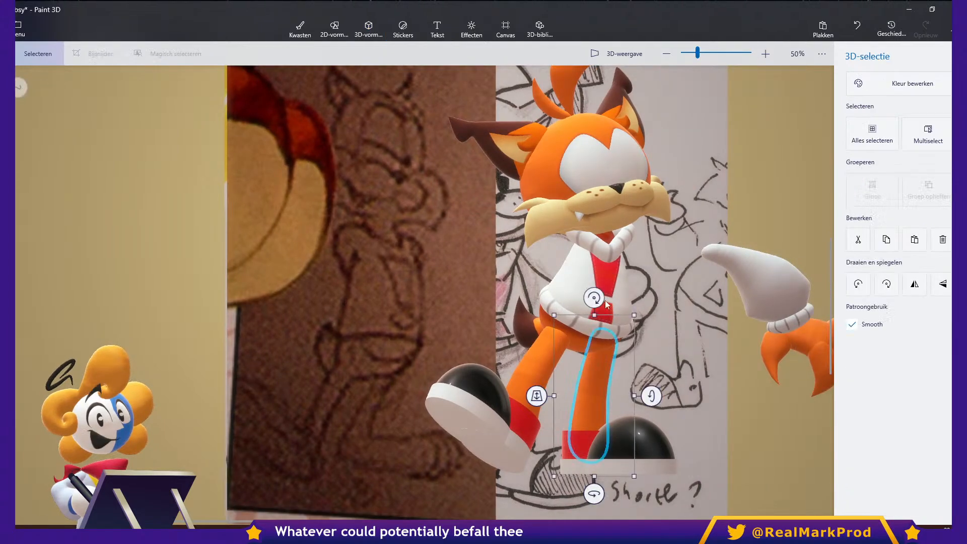
click(607, 207)
scroll(703, 256, up, 1)
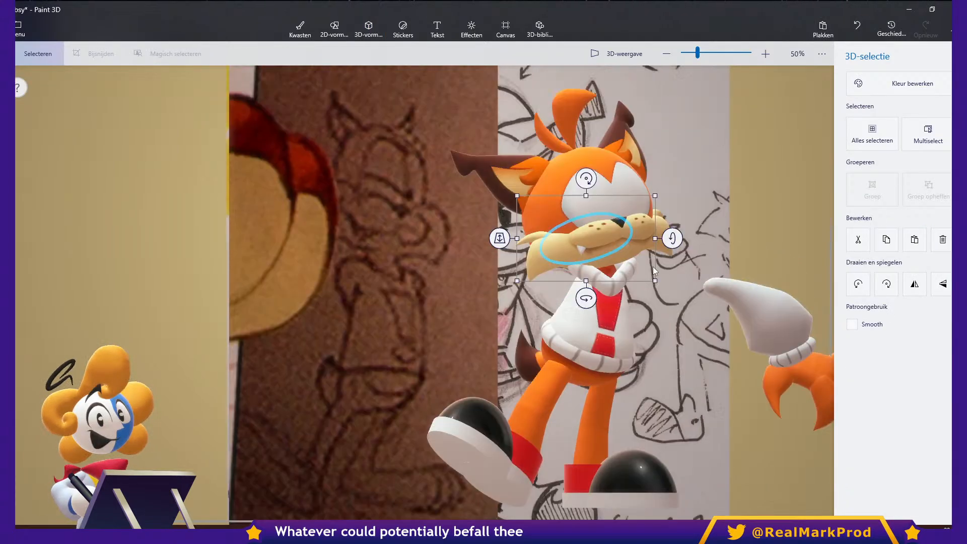
drag(708, 260, 405, 77)
ctrl+click(557, 257)
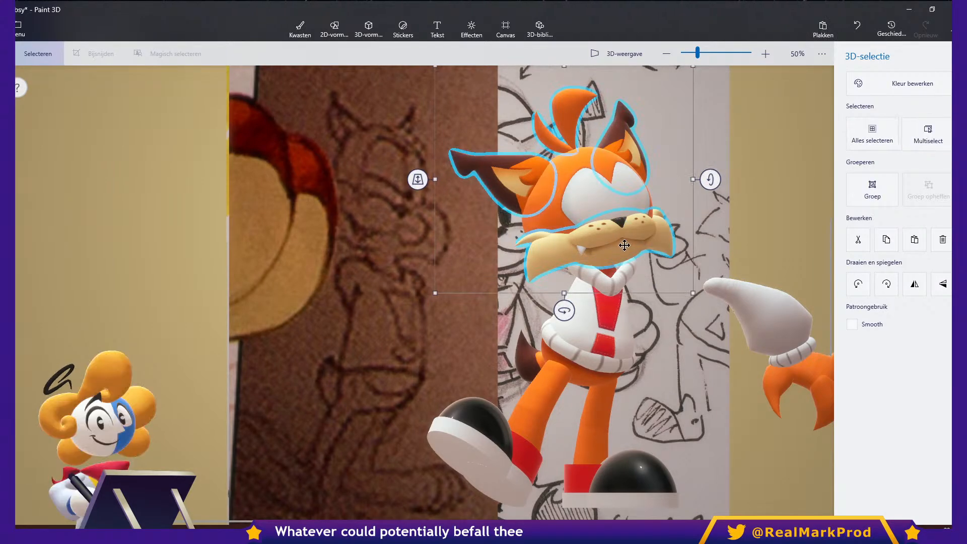
drag(597, 195, 434, 206)
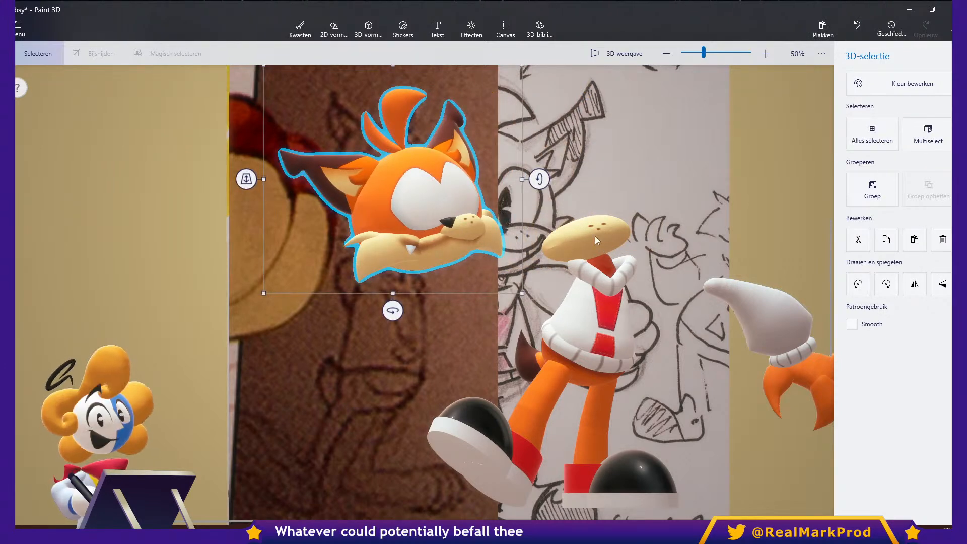
scroll(597, 274, up, 3)
click(602, 285)
key(ctrl+z)
scroll(607, 305, down, 3)
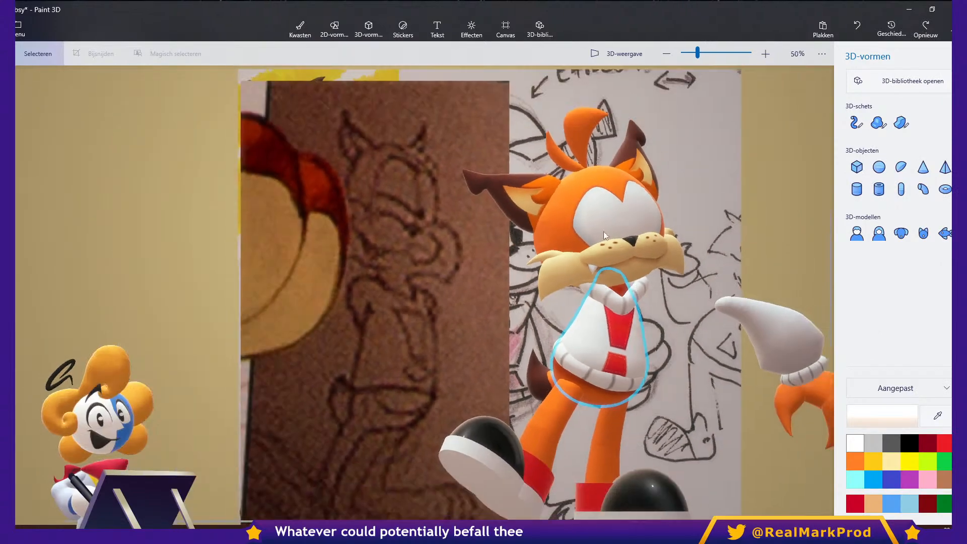
Select all the head parts, including the whole muzzle, and nudge the head slightly over the collar.
click(619, 299)
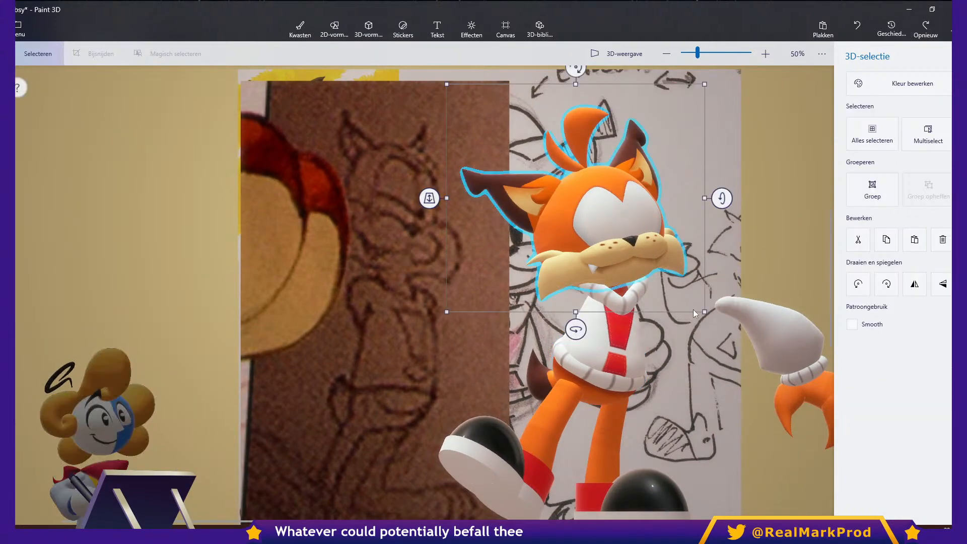
scroll(619, 300, up, 1)
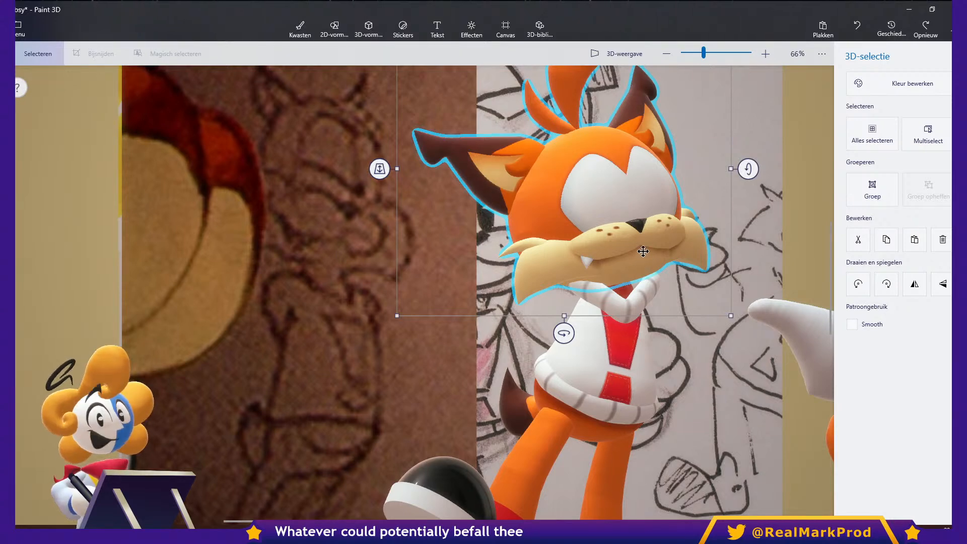
scroll(644, 251, down, 2)
drag(655, 243, 657, 245)
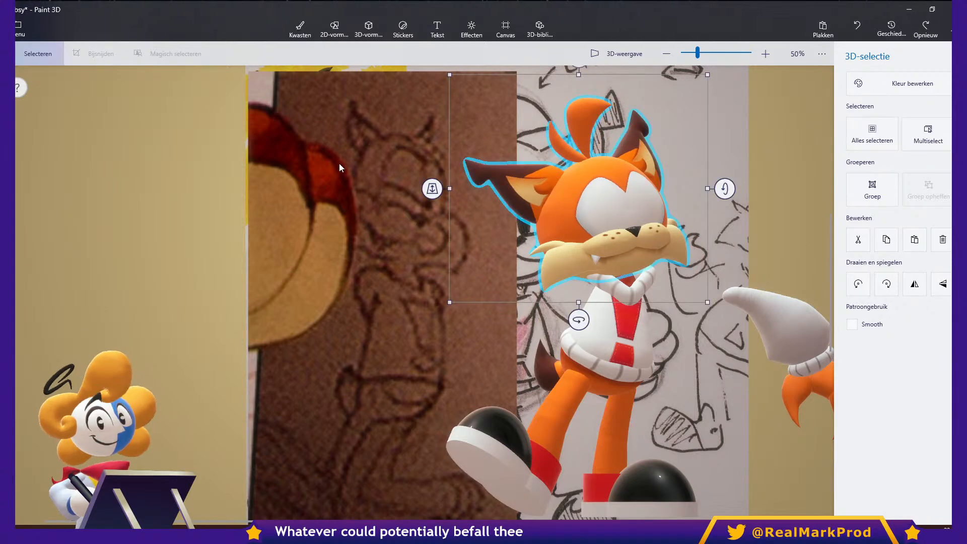
drag(583, 238, 583, 235)
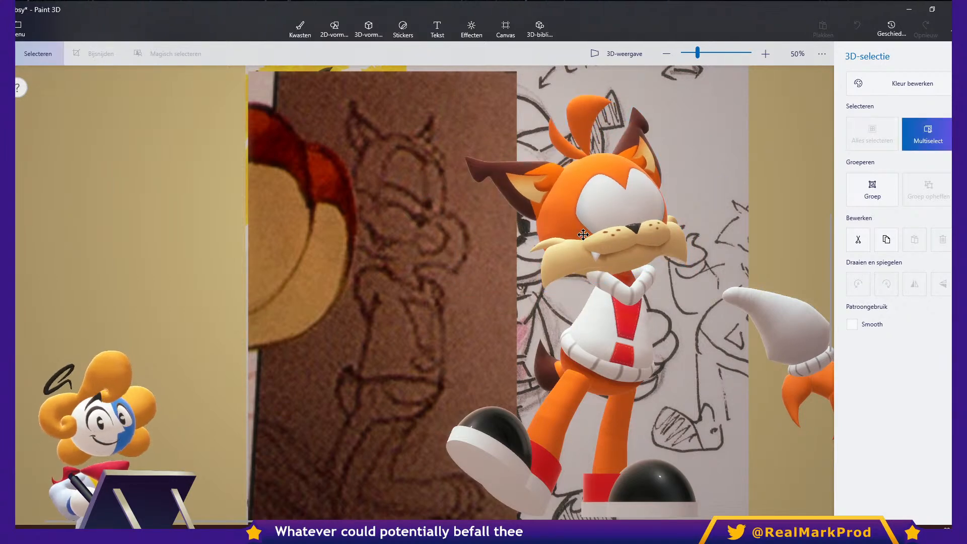
Rotate and reposition the sweater's collar so it fits beneath the tilted head.
click(647, 280)
drag(624, 229, 614, 230)
drag(609, 281, 627, 306)
drag(699, 288, 699, 285)
drag(629, 302, 637, 277)
mouse_move(539, 282)
mouse_down()
mouse_move(548, 300)
mouse_move(542, 293)
mouse_up()
drag(626, 282, 630, 281)
click(714, 347)
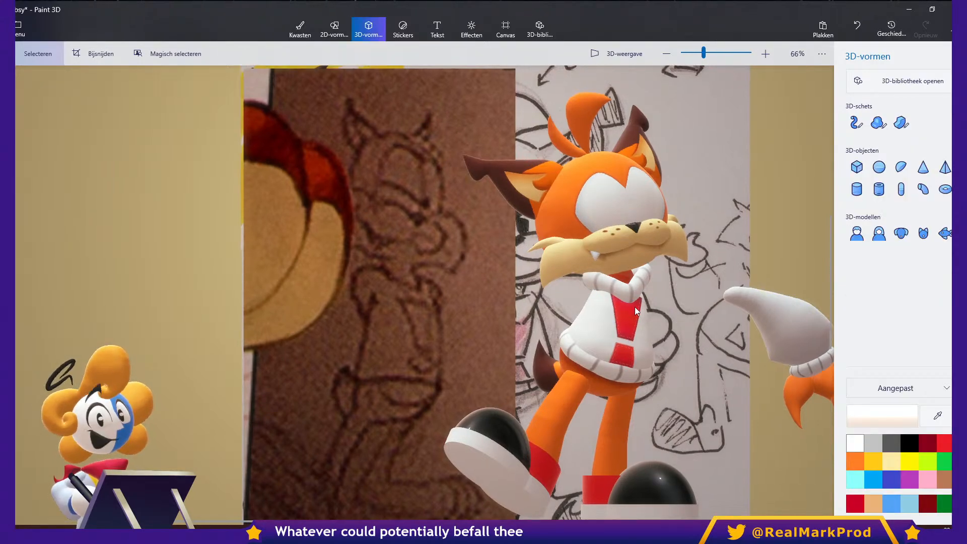
Select the raised leg together with its shoe and nudge them outward and slightly up toward the hips.
scroll(634, 307, up, 2)
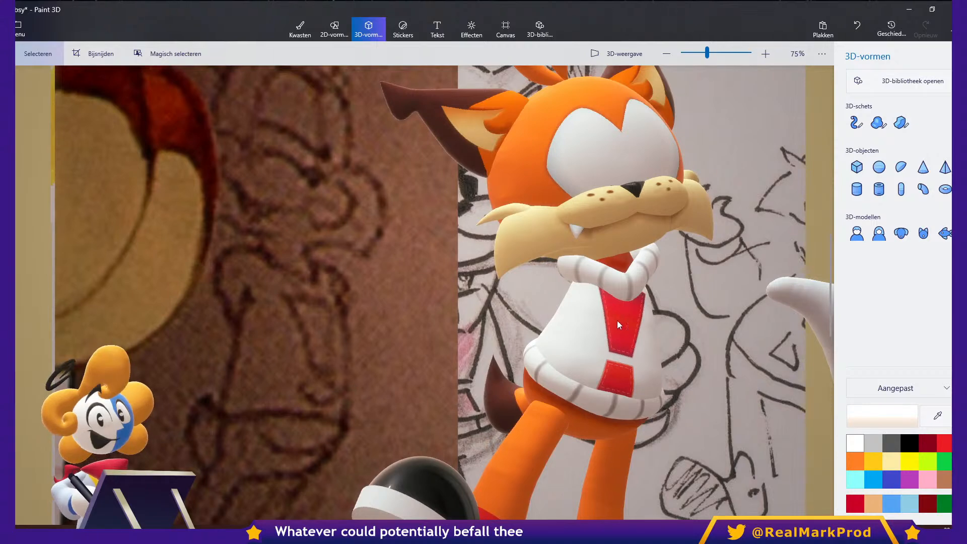
scroll(624, 327, down, 2)
click(618, 355)
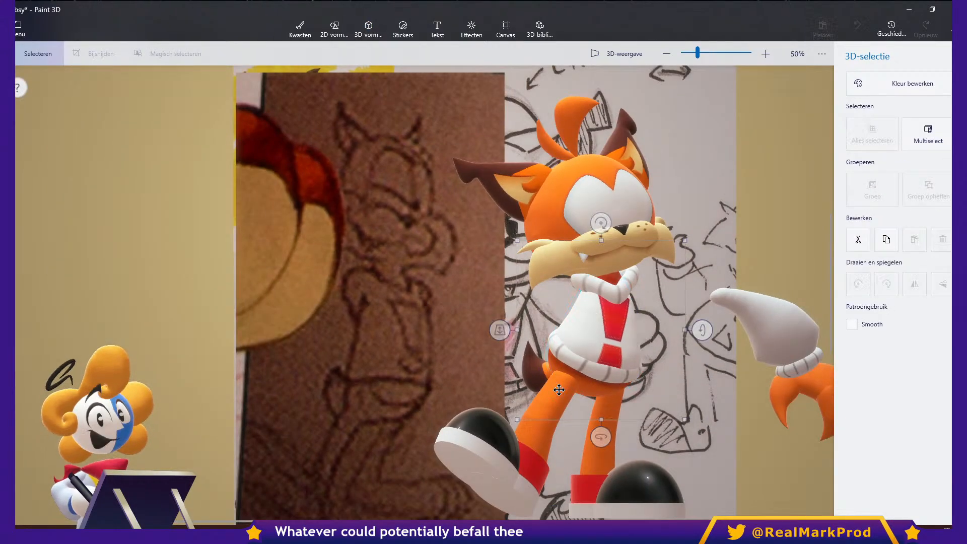
click(545, 415)
ctrl+click(526, 455)
drag(549, 439, 552, 393)
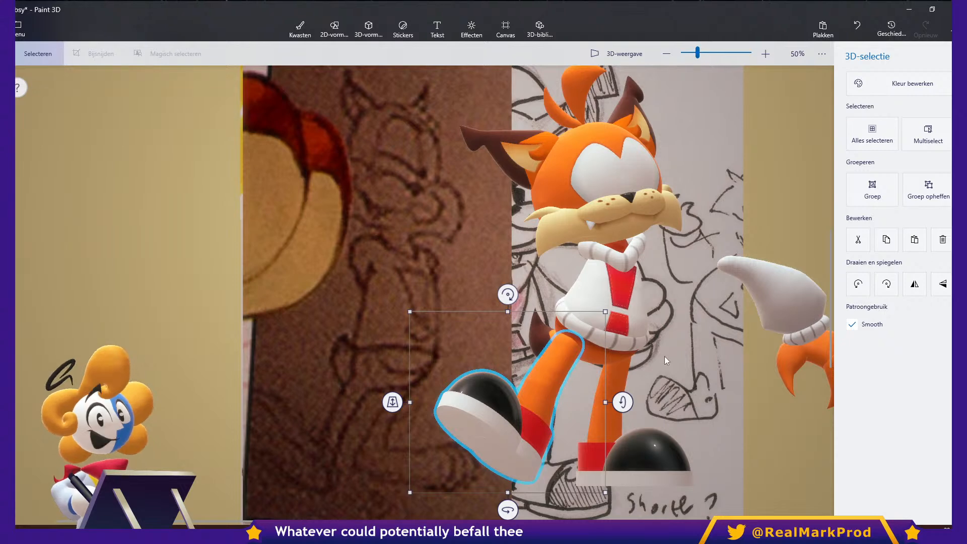
scroll(732, 353, up, 1)
scroll(732, 352, left, 1)
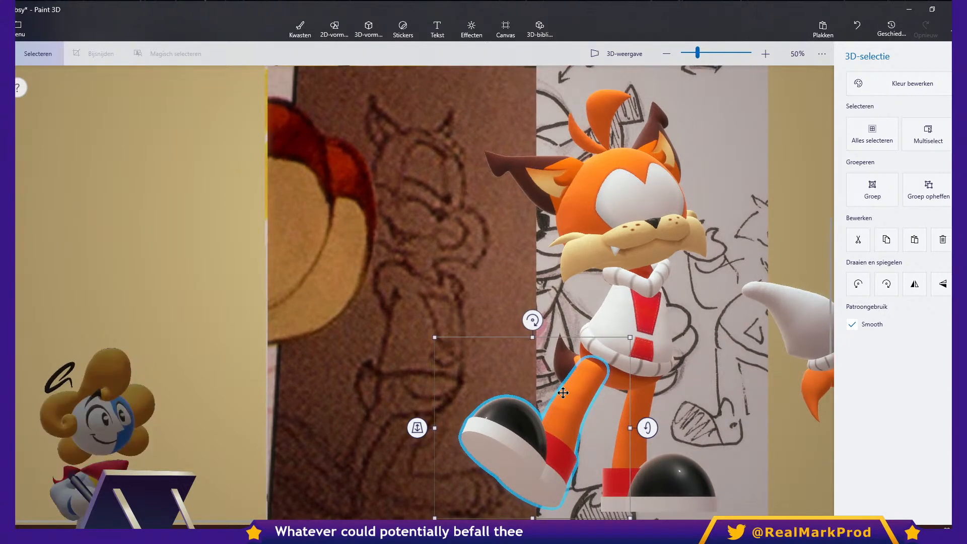
Try rotating the raised leg on its own and shifting it to line up with the hip and shoe.
click(582, 467)
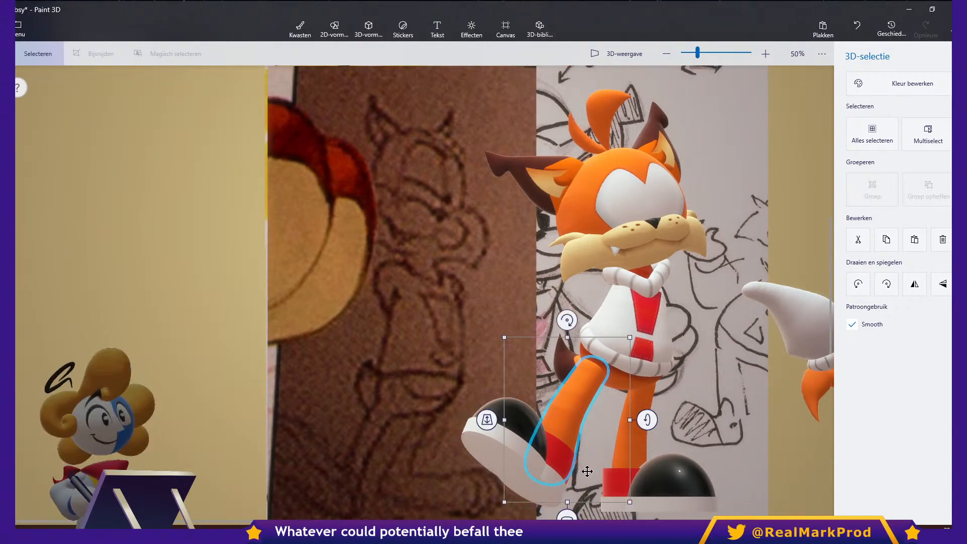
click(566, 417)
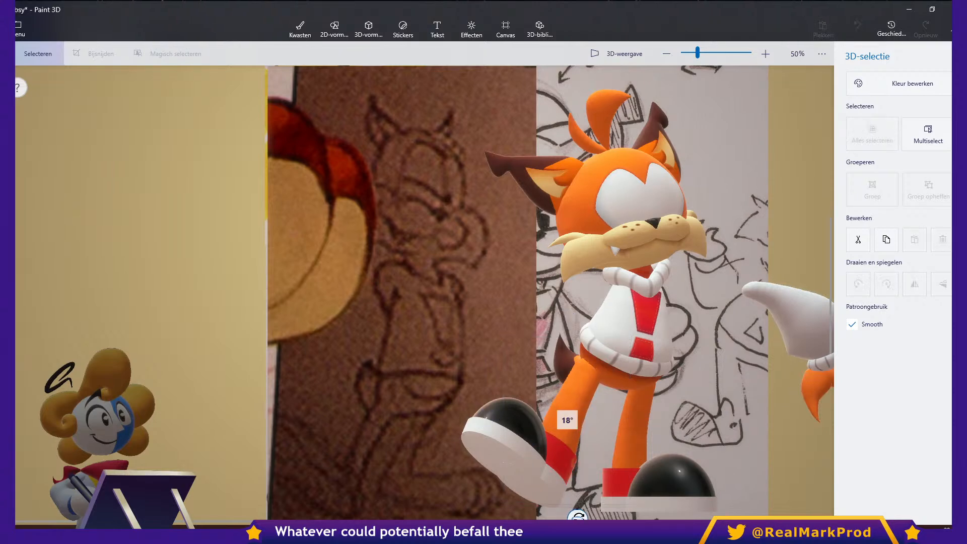
drag(566, 320, 592, 346)
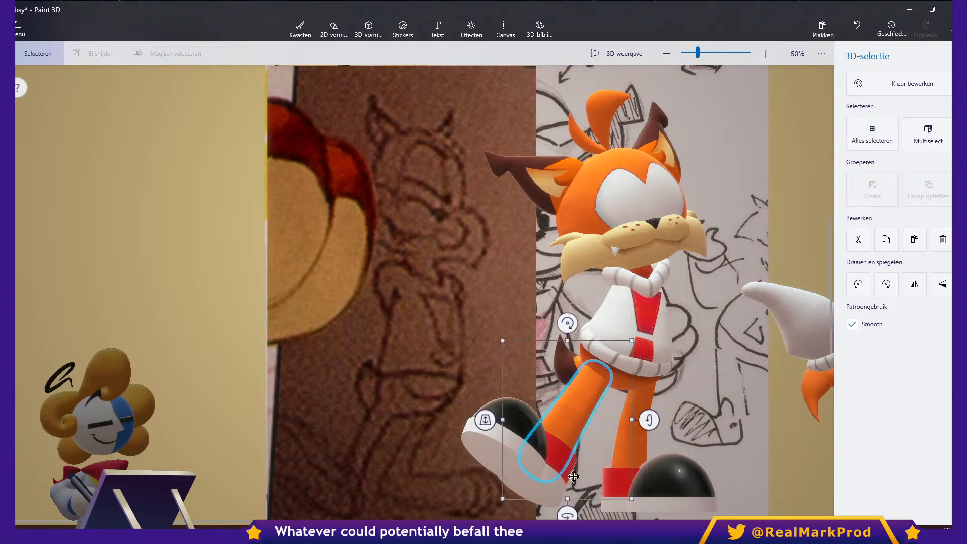
scroll(592, 441, down, 1)
mouse_move(567, 468)
mouse_down()
mouse_move(588, 472)
mouse_move(576, 466)
mouse_up()
drag(652, 375, 653, 377)
drag(573, 276, 584, 285)
key(Escape)
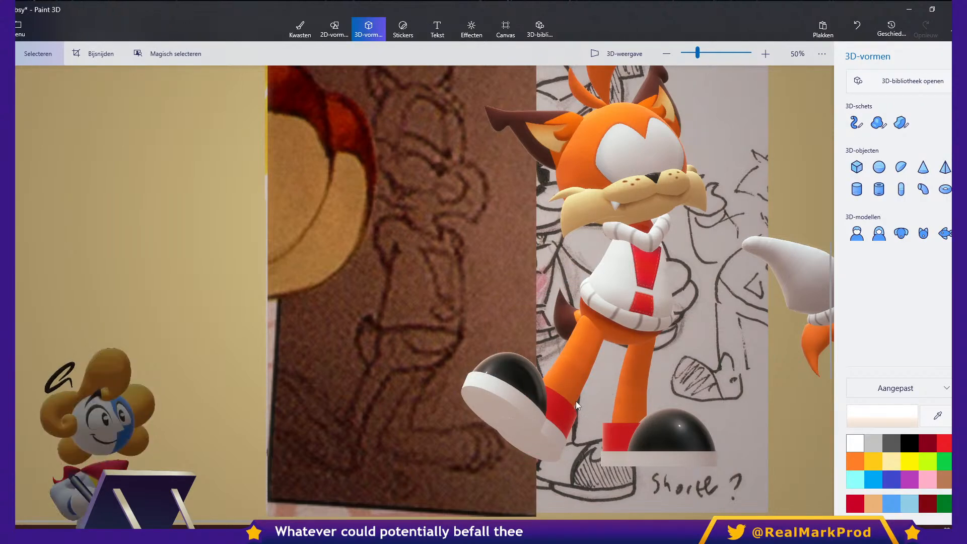
Try shifting the raised leg's shoe slightly inward over the red sock.
click(632, 409)
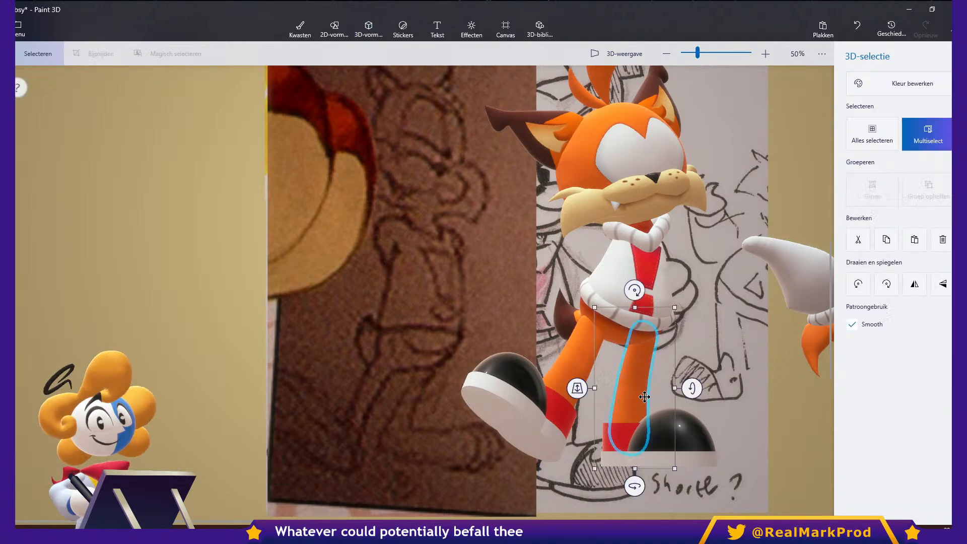
click(527, 435)
drag(513, 487, 521, 495)
Undo the raised shoe's shift and turn the raised leg slightly to line it up with the hip and shoe.
click(626, 420)
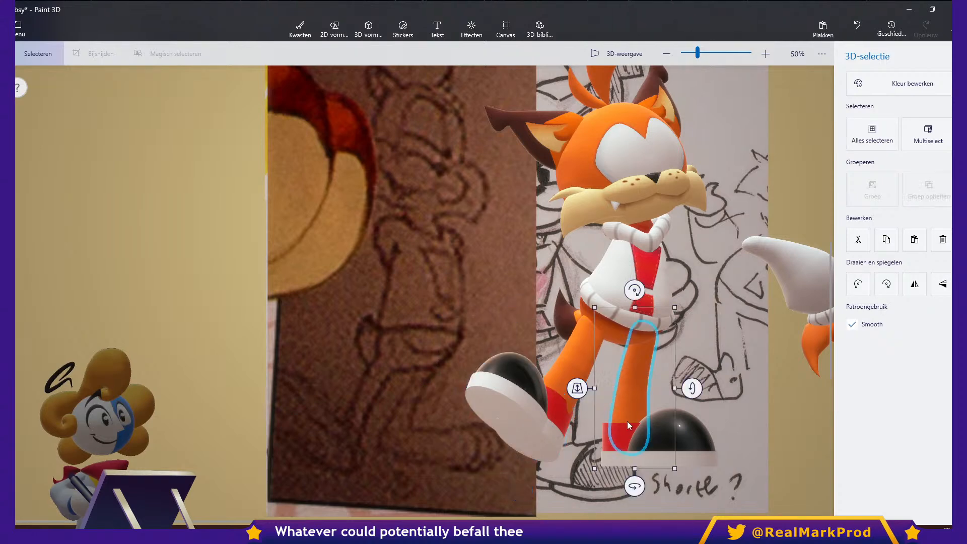
key(Escape)
click(584, 383)
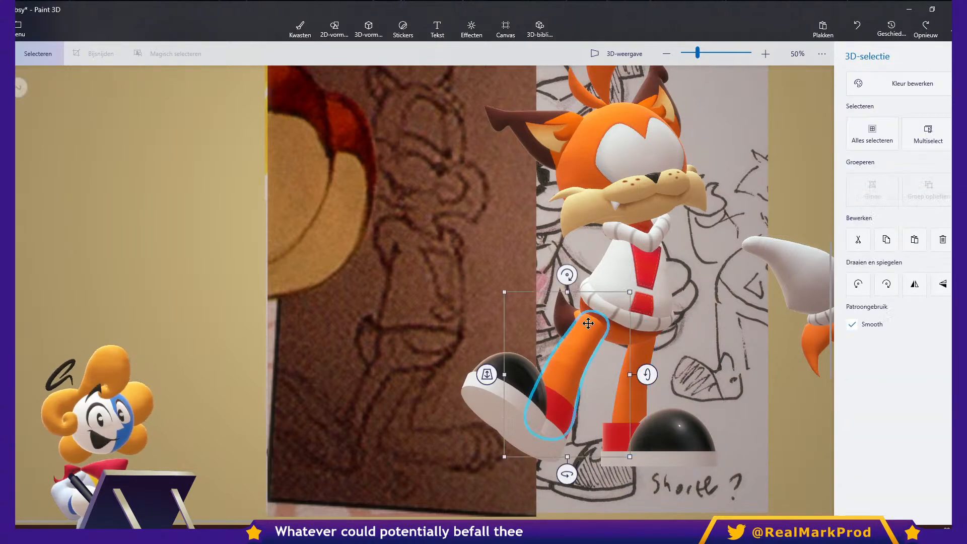
drag(568, 275, 585, 274)
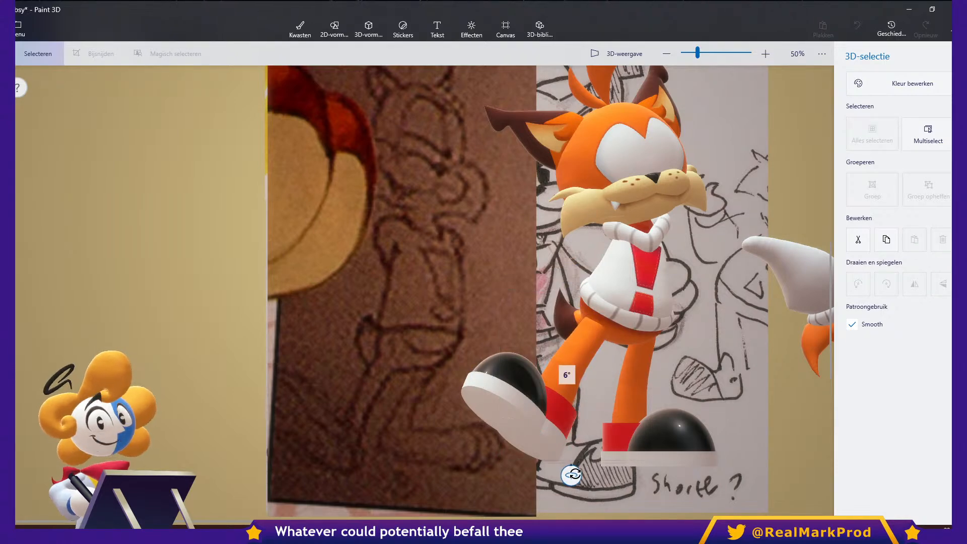
drag(652, 373, 652, 374)
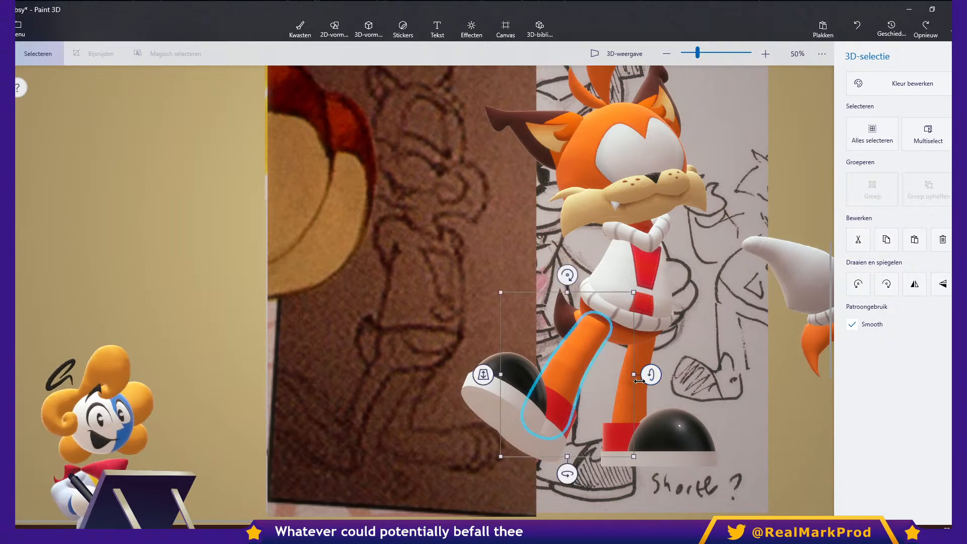
Select the standing leg together with its shoe and nudge them slightly toward the raised leg.
click(645, 393)
ctrl+click(659, 433)
drag(637, 400, 636, 400)
click(754, 350)
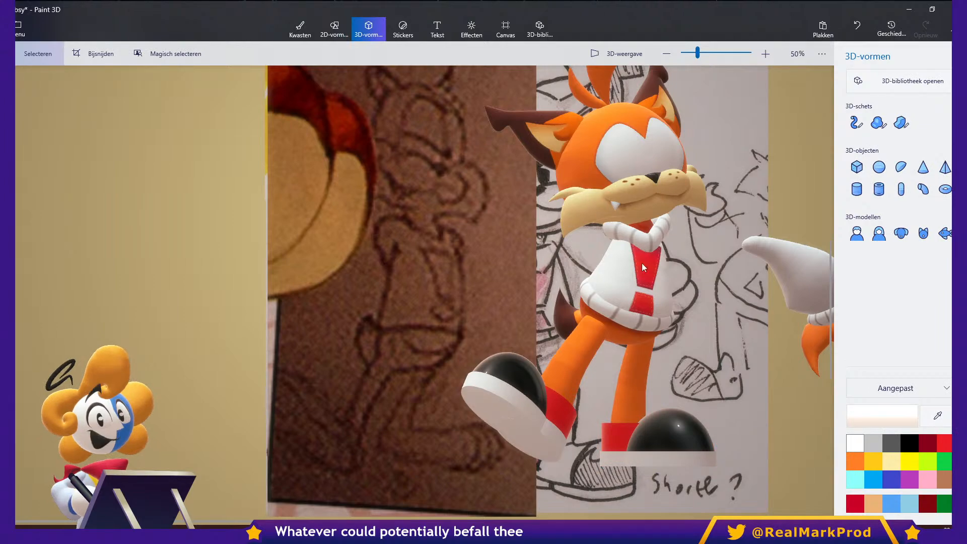
Try drawing a bent white arm beside the sweater as an inflated 3D doodle, and delete it.
scroll(537, 273, up, 2)
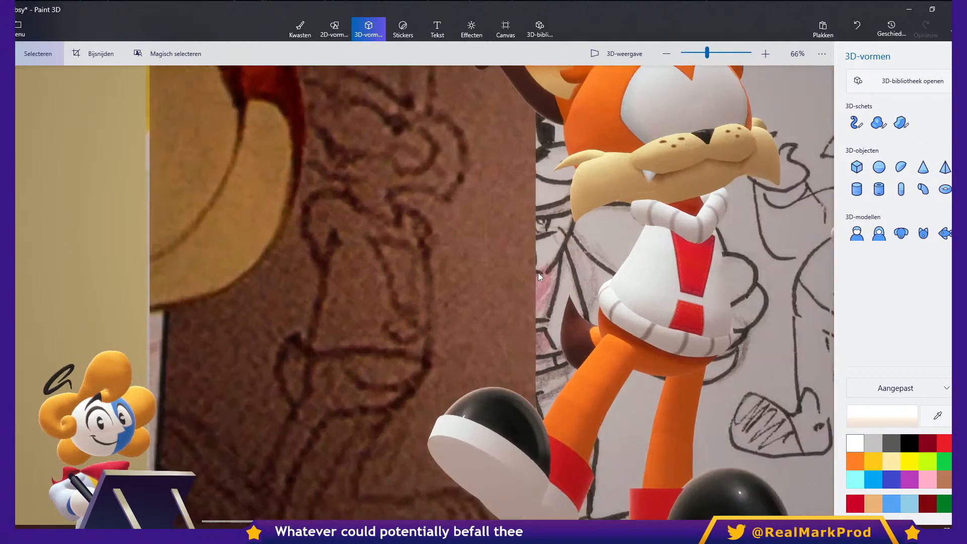
click(878, 122)
drag(671, 234, 595, 268)
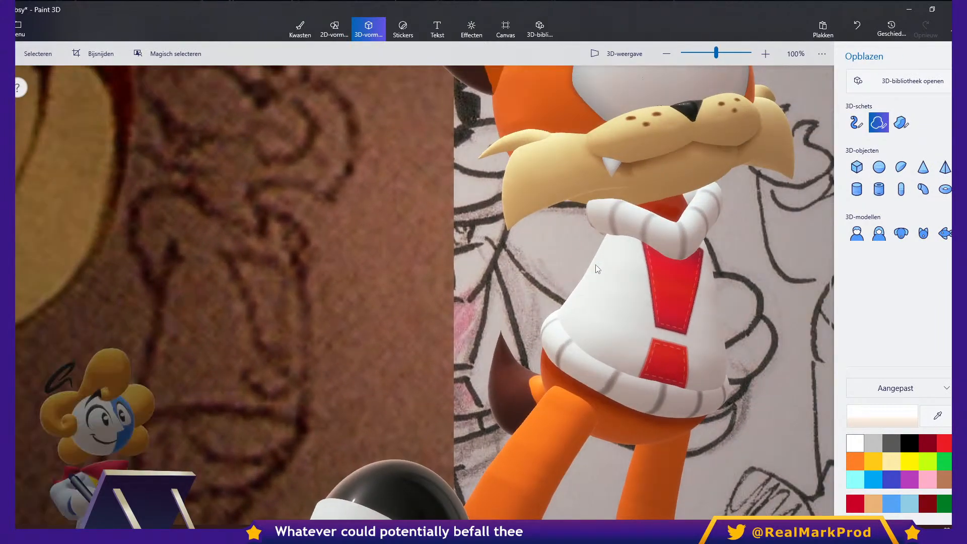
drag(615, 222, 577, 231)
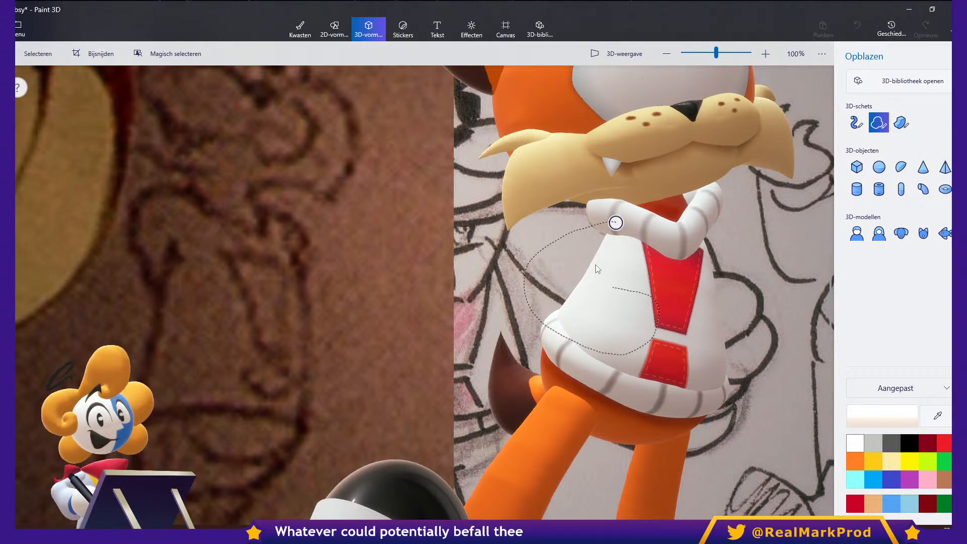
drag(650, 217, 617, 221)
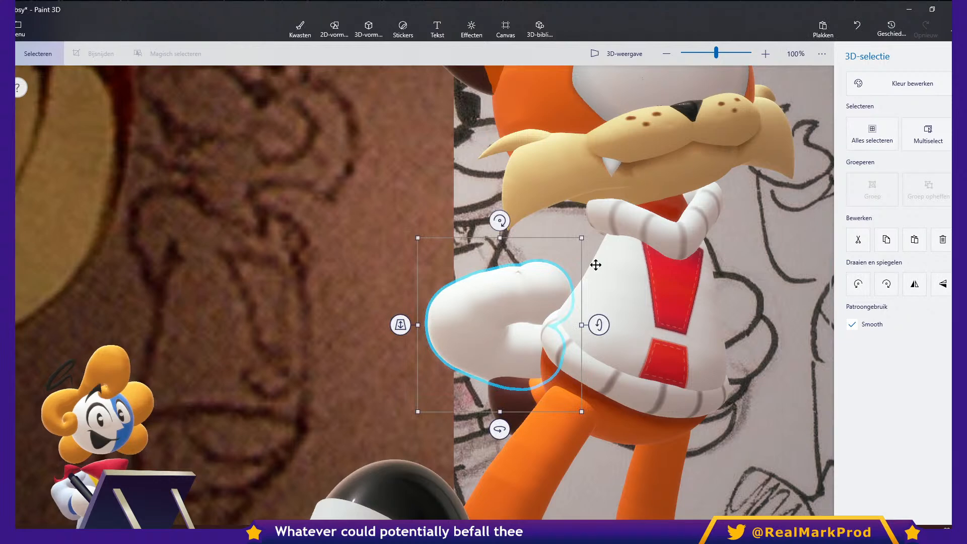
key(Delete)
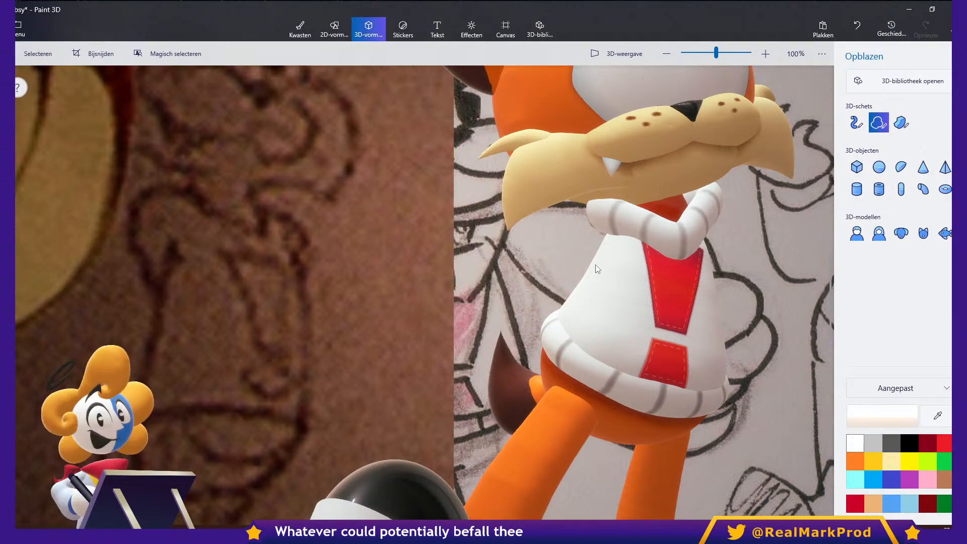
Draw a bent white sleeve as an inflated 3D doodle, and rotate and fit it at the shoulder above the raised leg.
drag(365, 231, 469, 175)
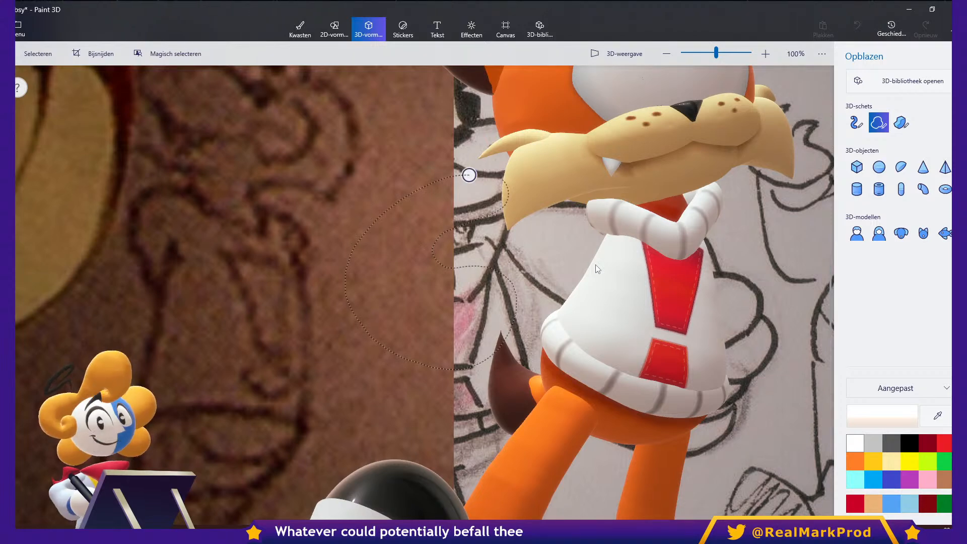
drag(468, 175, 469, 174)
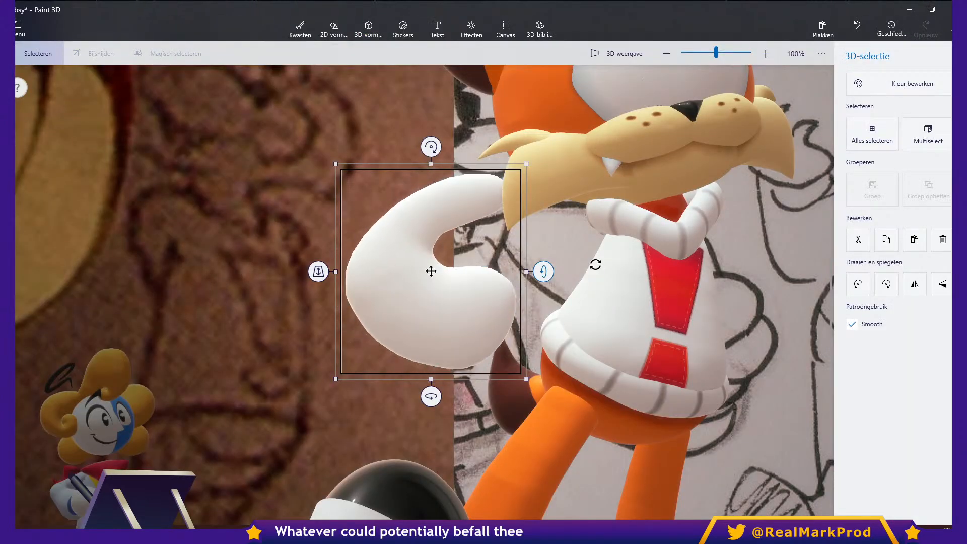
drag(595, 265, 596, 265)
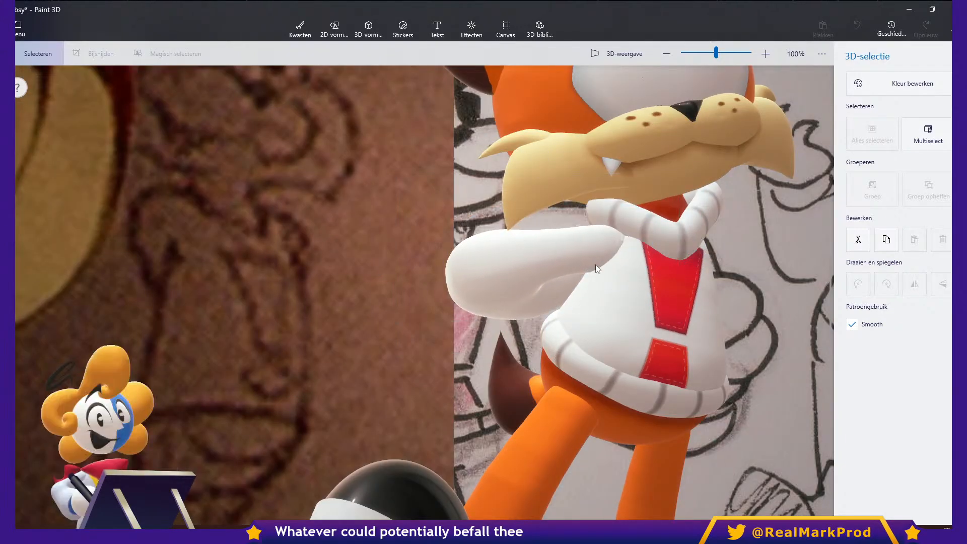
click(595, 268)
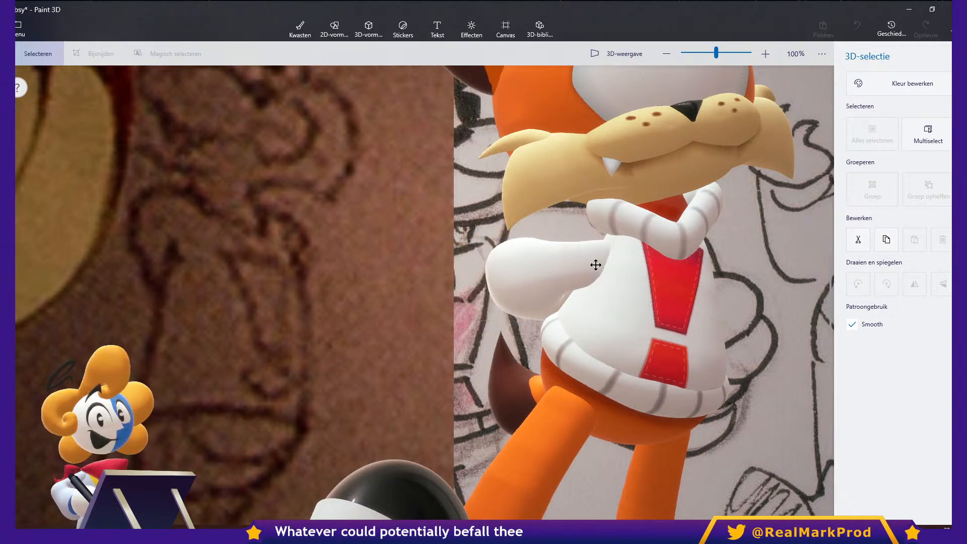
click(595, 265)
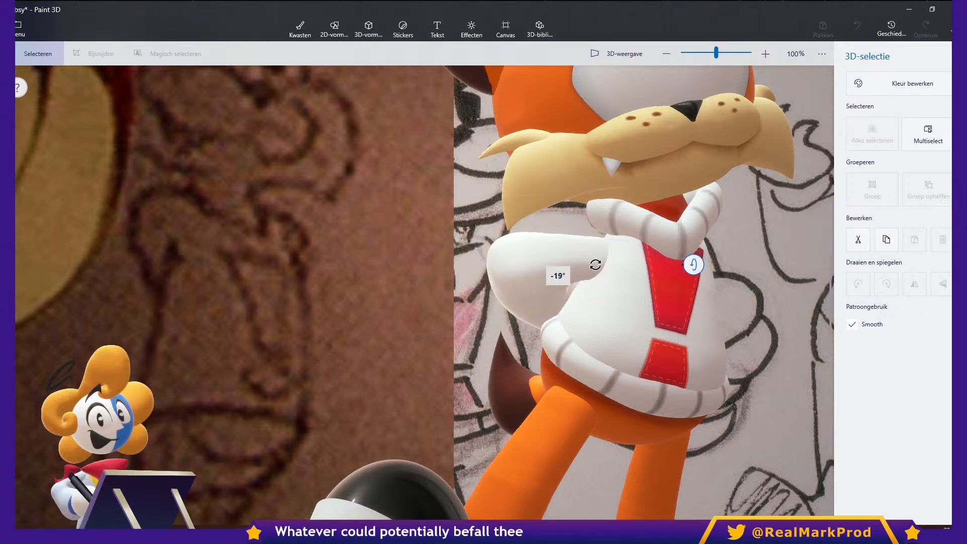
click(595, 265)
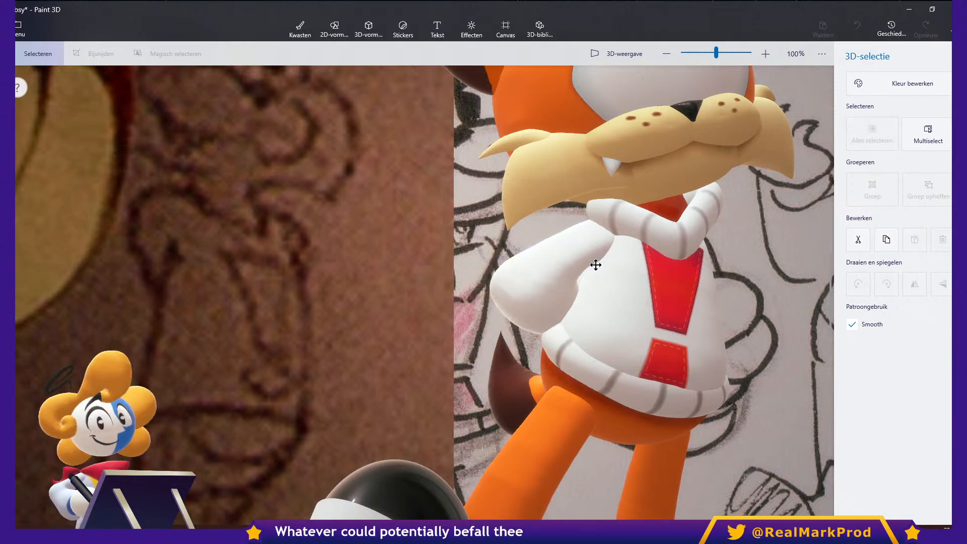
click(595, 265)
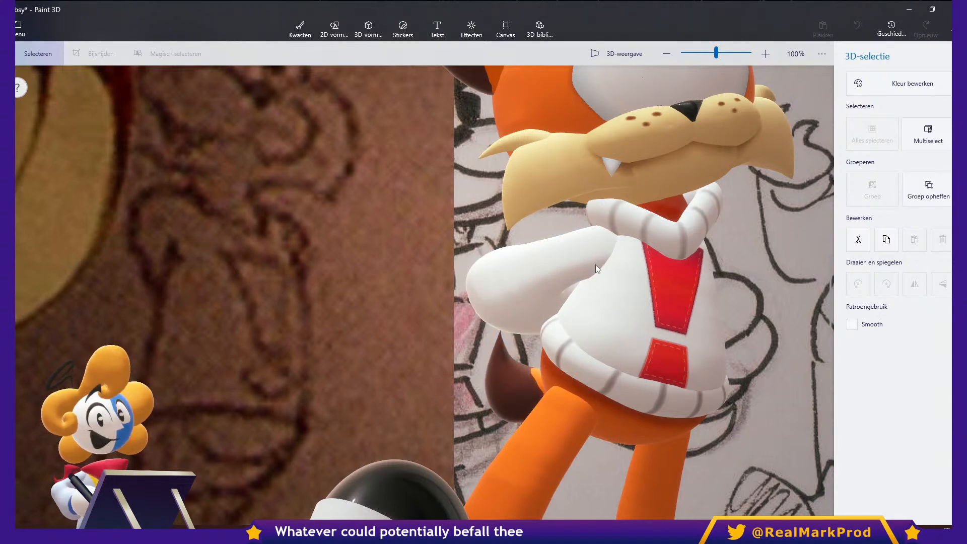
Shift the new sleeve outward and reposition the tail so it sticks out farther from behind the hips.
drag(526, 282, 494, 284)
drag(504, 387, 500, 378)
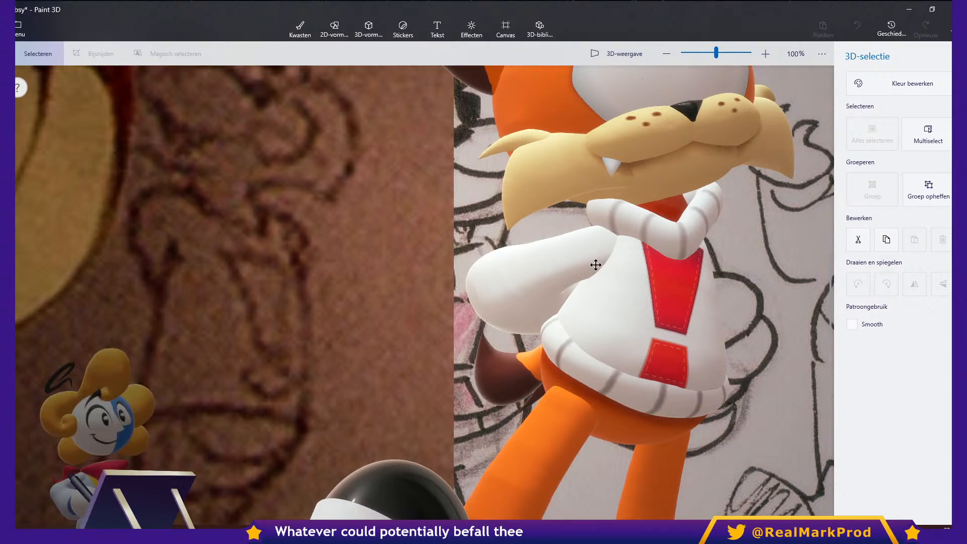
drag(506, 375, 505, 382)
drag(521, 274, 533, 275)
key(Escape)
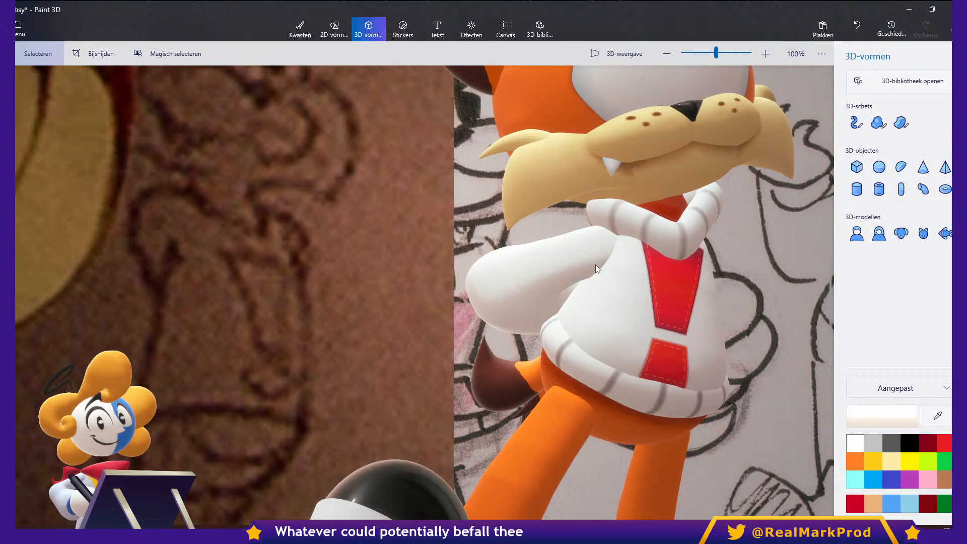
Widen the new sleeve slightly and nudge it up against the sweater's shoulder.
scroll(476, 216, down, 3)
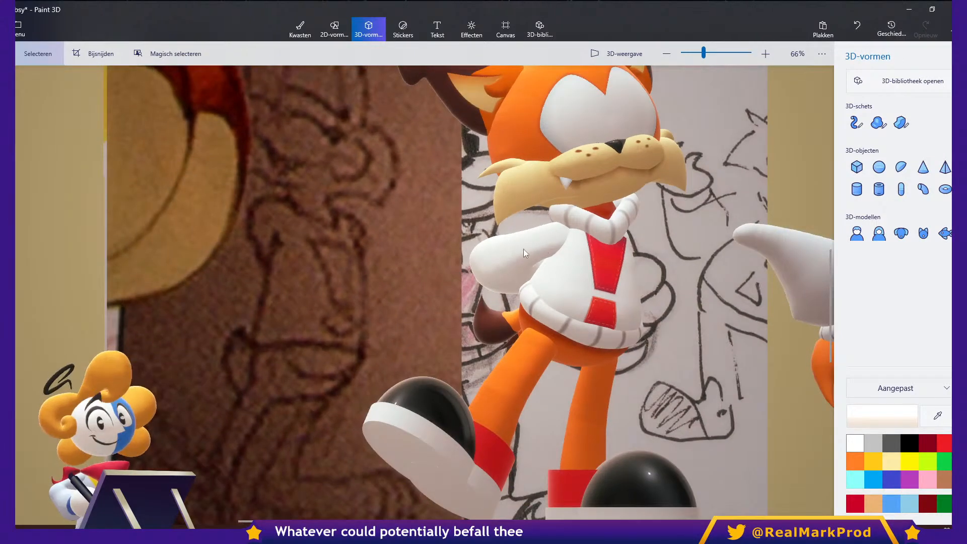
click(524, 249)
mouse_move(442, 260)
mouse_down()
mouse_move(432, 262)
mouse_move(439, 261)
mouse_up()
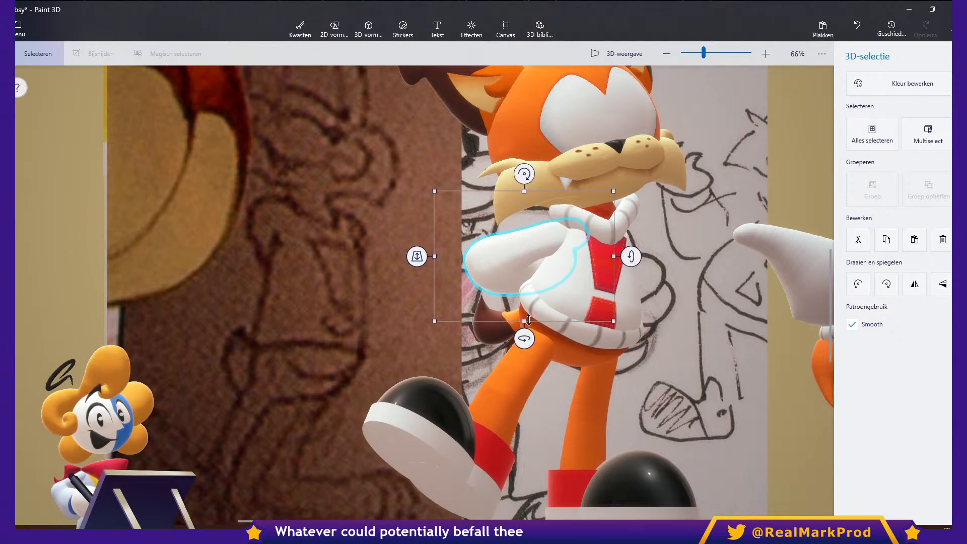
drag(507, 268, 506, 264)
click(709, 335)
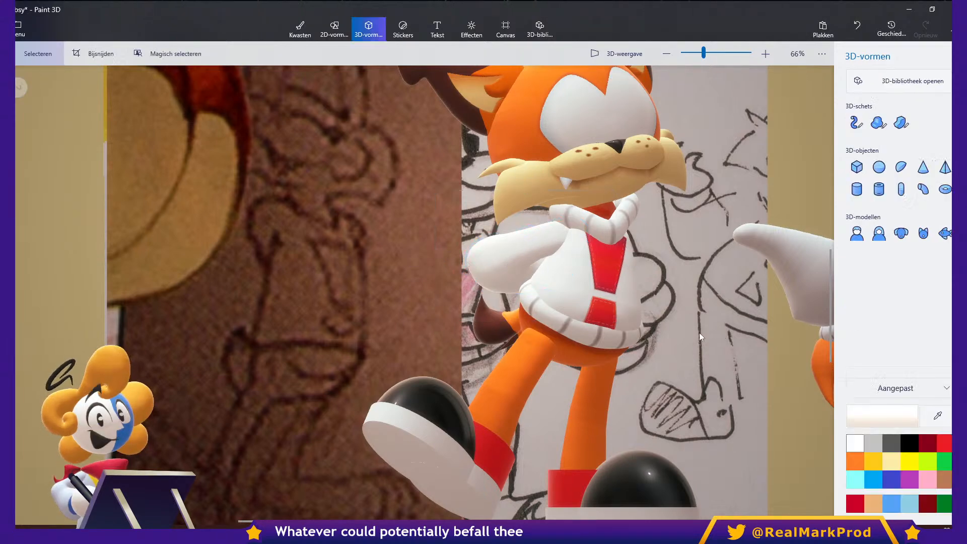
Adjust the depth of the sweater's collar slightly so it sits properly around the neck.
scroll(687, 326, down, 2)
drag(673, 397, 705, 412)
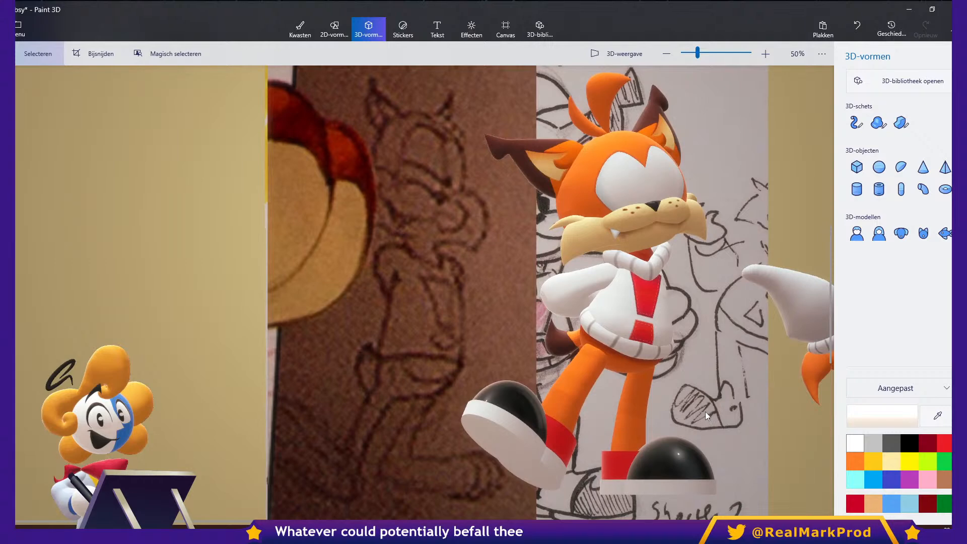
click(657, 265)
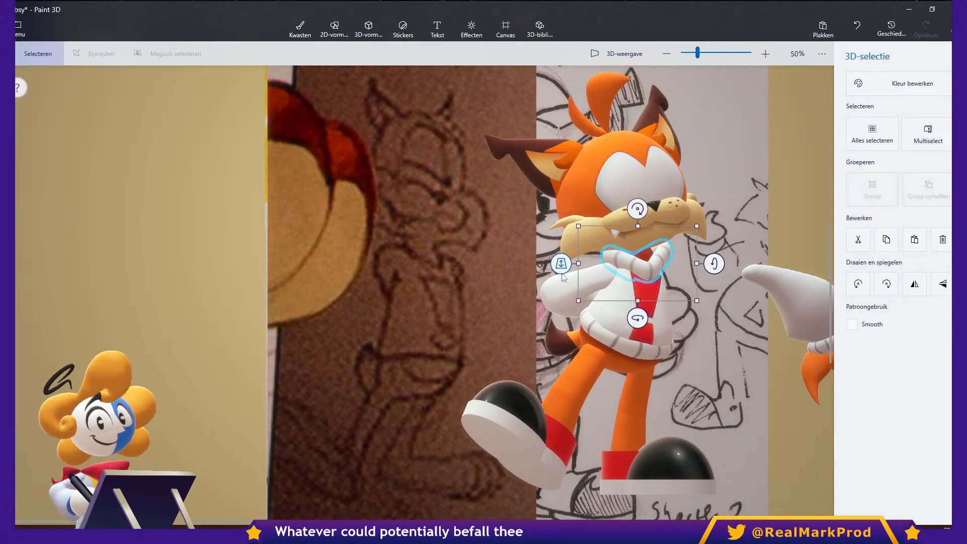
drag(564, 265, 564, 267)
click(734, 336)
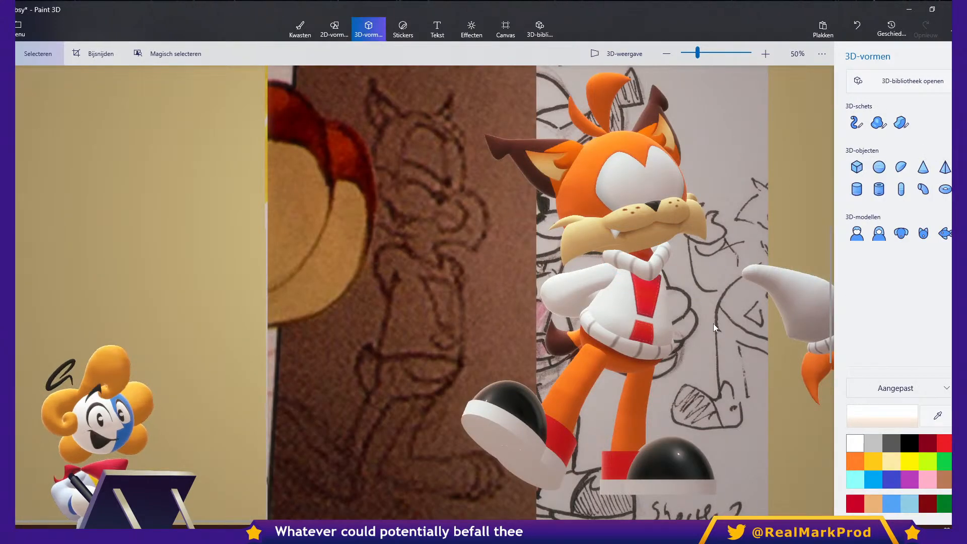
Select the whole head with ears, hair and muzzle, then tilt it, reposition it and adjust its depth above the collar.
click(663, 207)
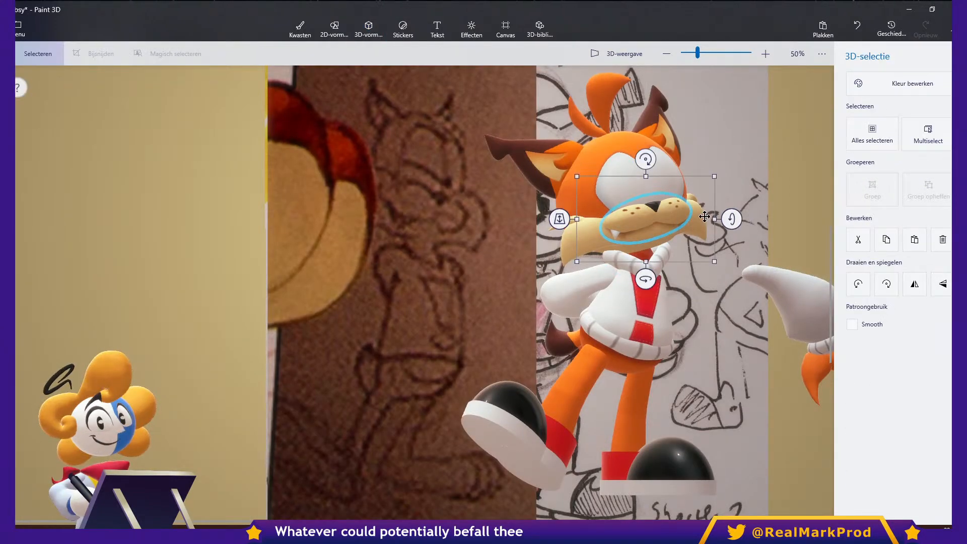
scroll(705, 213, up, 1)
drag(781, 92, 429, 316)
drag(741, 203, 742, 196)
drag(657, 243, 655, 248)
mouse_move(599, 91)
mouse_down()
mouse_move(602, 118)
mouse_move(587, 104)
mouse_up()
drag(646, 247, 639, 250)
drag(440, 235, 567, 255)
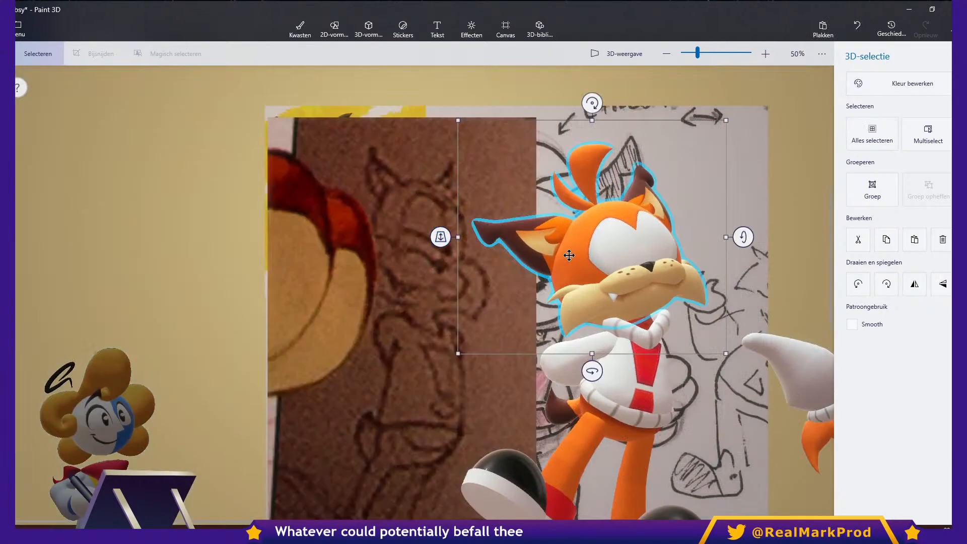
click(610, 258)
drag(442, 235, 451, 241)
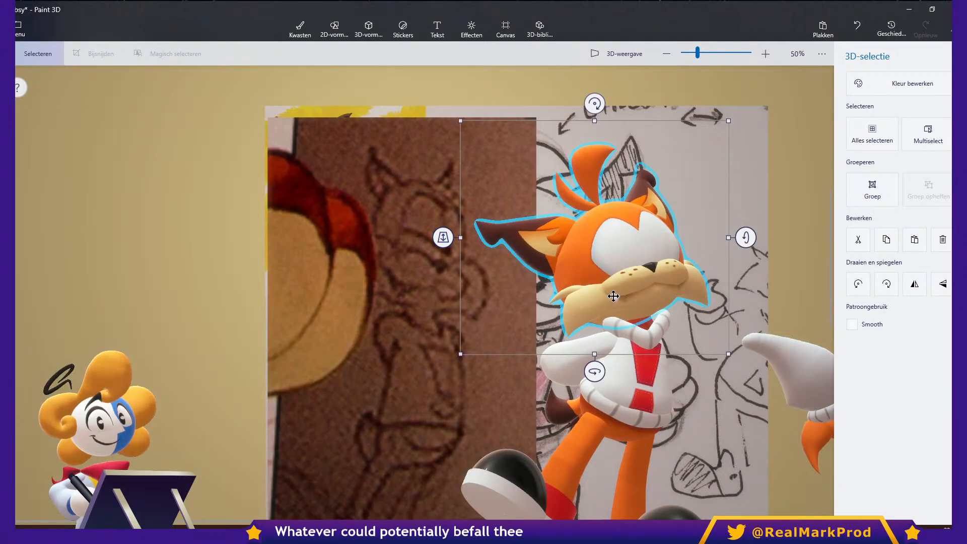
Bring the tooth forward out of the muzzle, and compare the head's new tilt with the previous pose by undoing and redoing.
click(618, 296)
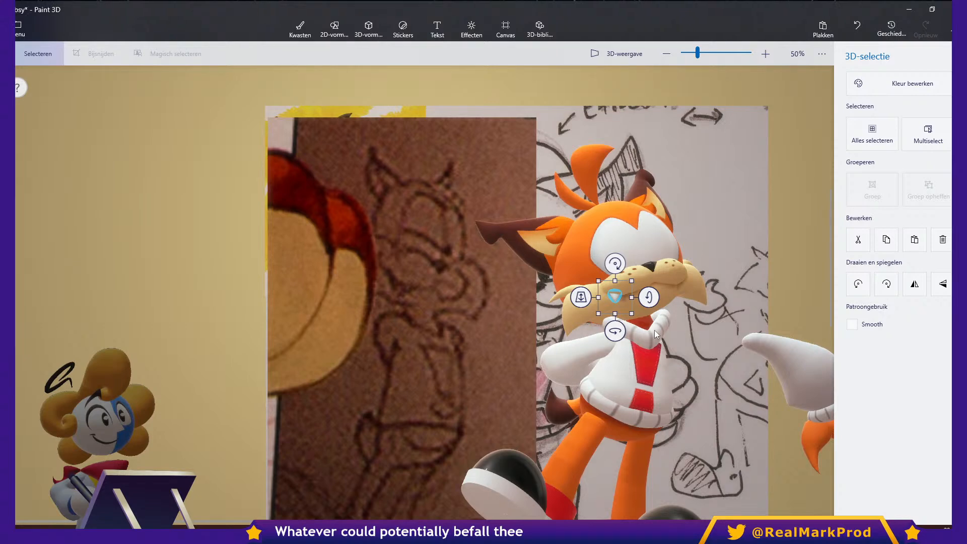
click(725, 295)
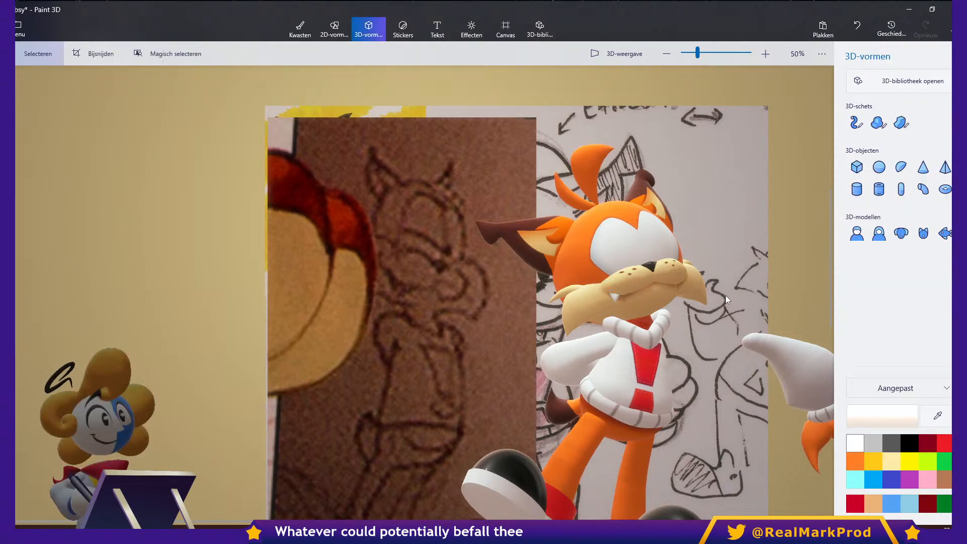
key(ctrl+z)
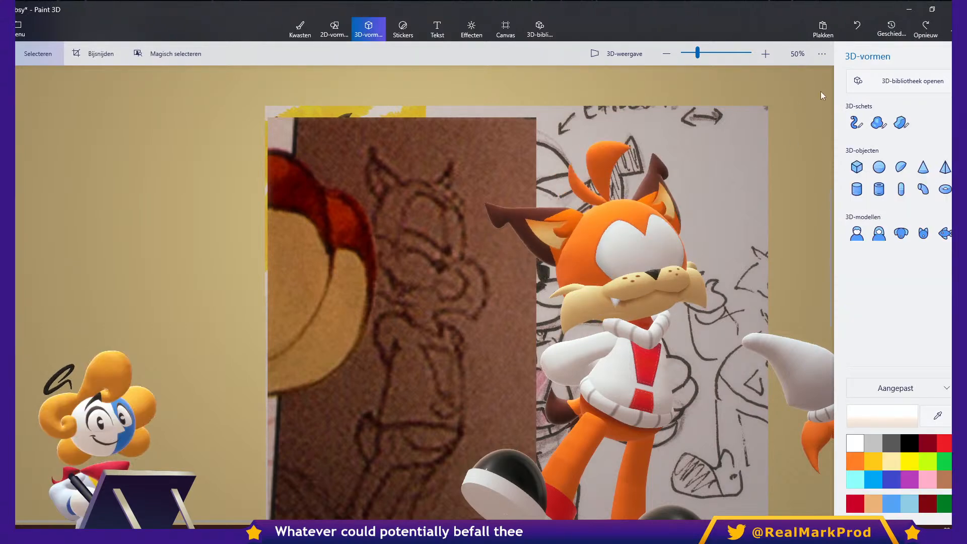
key(ctrl+y)
scroll(696, 270, down, 1)
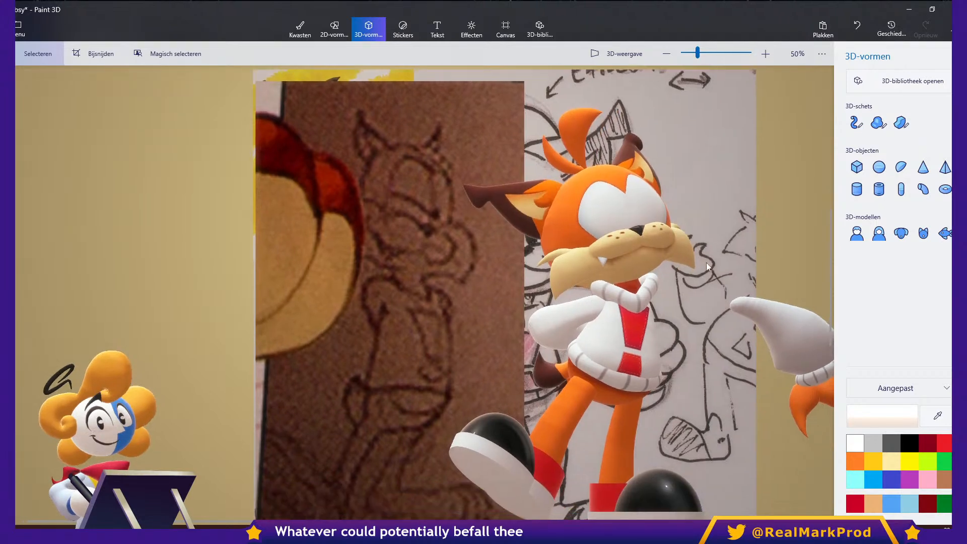
drag(663, 309, 672, 283)
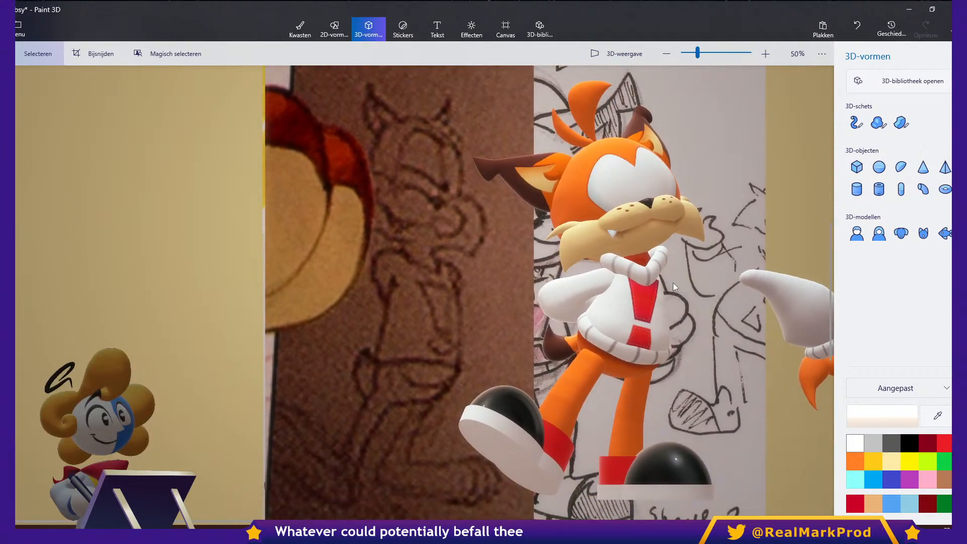
Rotate the large outstretched ear slightly and nudge it up against the tilted head.
click(539, 173)
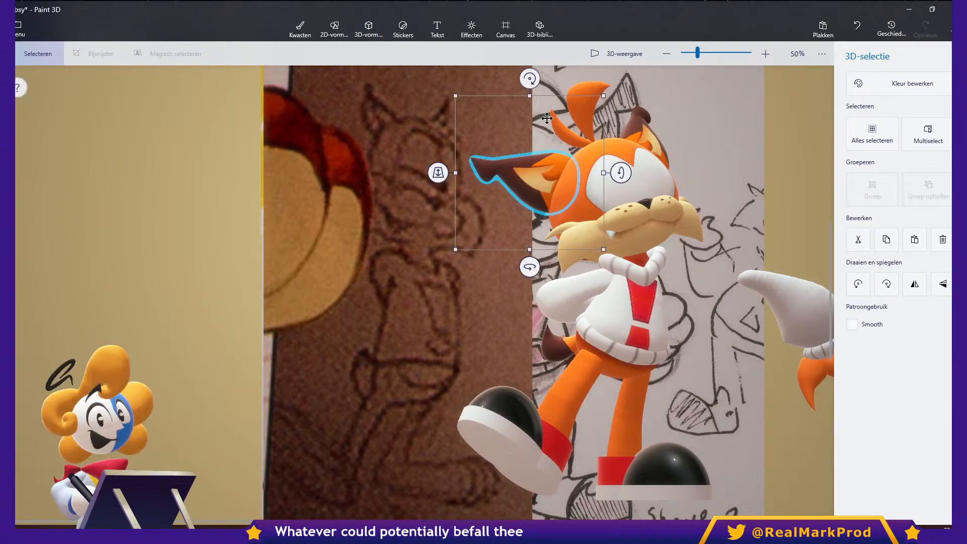
drag(538, 80, 541, 81)
drag(539, 176, 542, 172)
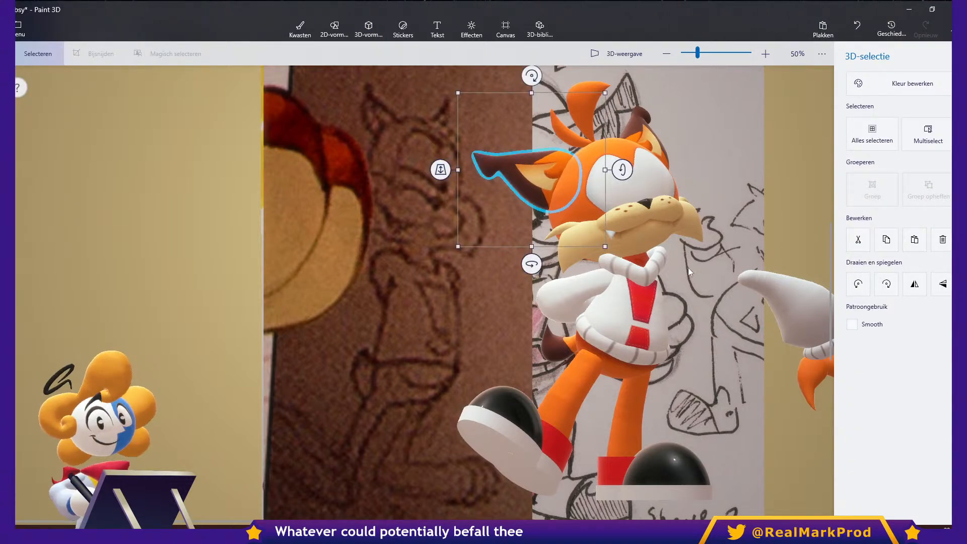
Paste the baseball bat reference image, rotate it upright and place it beside the fox's head.
click(772, 246)
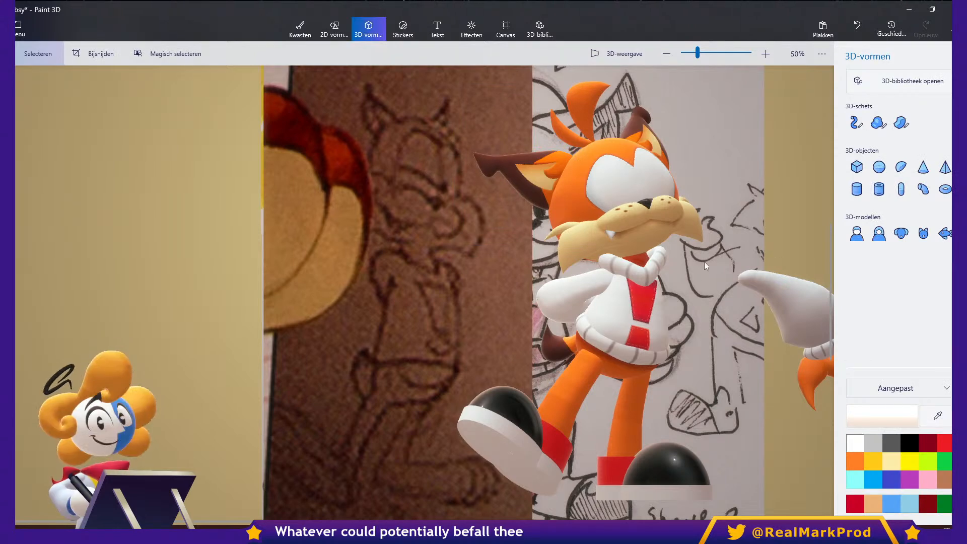
drag(705, 254, 696, 289)
click(878, 123)
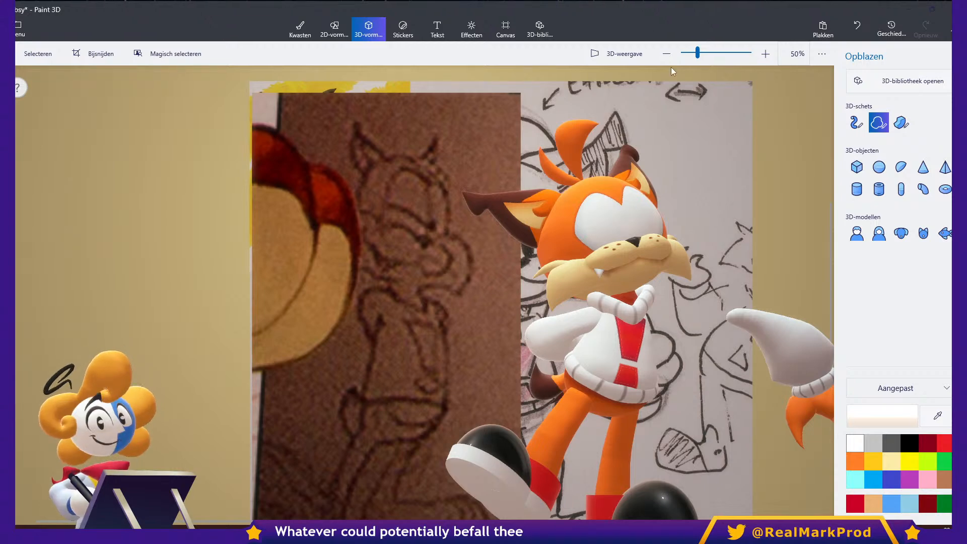
key(ctrl+v)
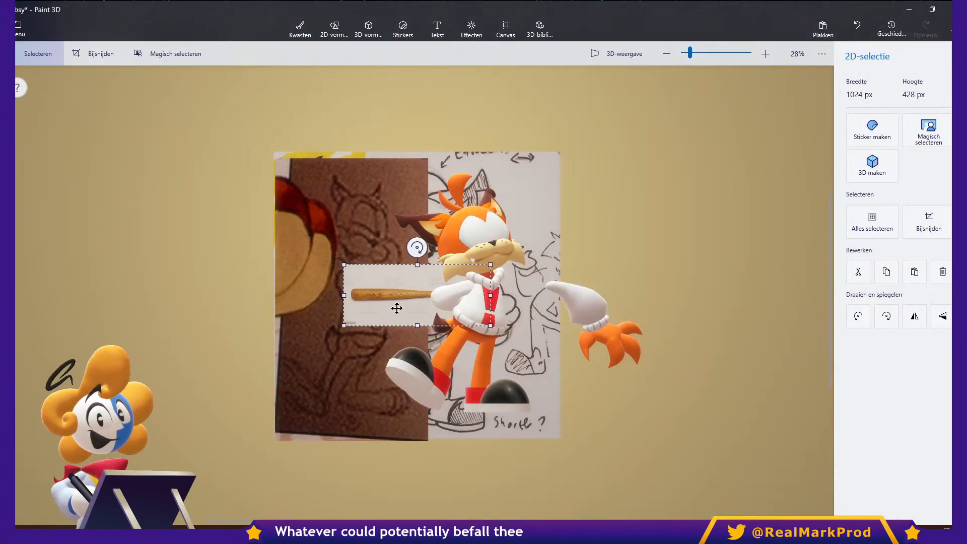
drag(421, 247, 471, 295)
drag(401, 302, 519, 231)
scroll(534, 243, up, 3)
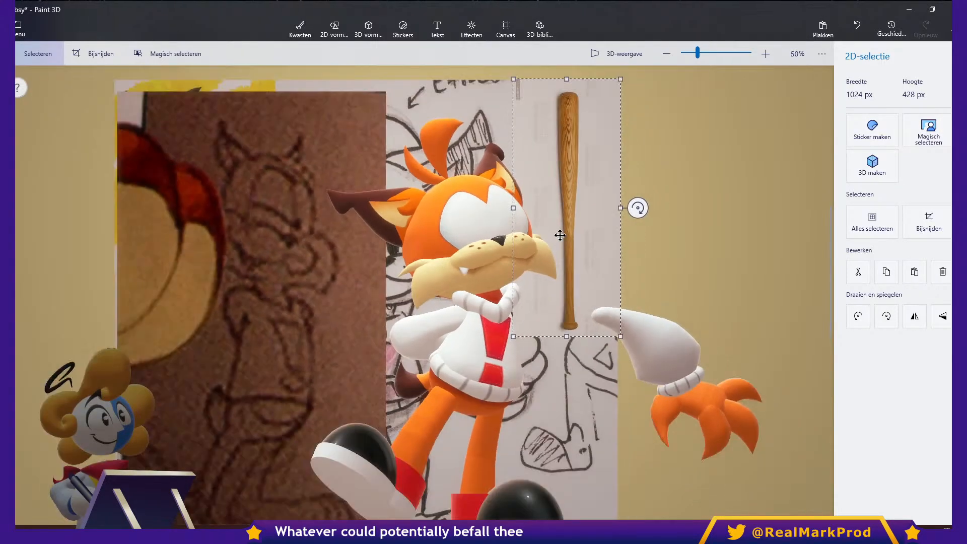
scroll(527, 261, up, 4)
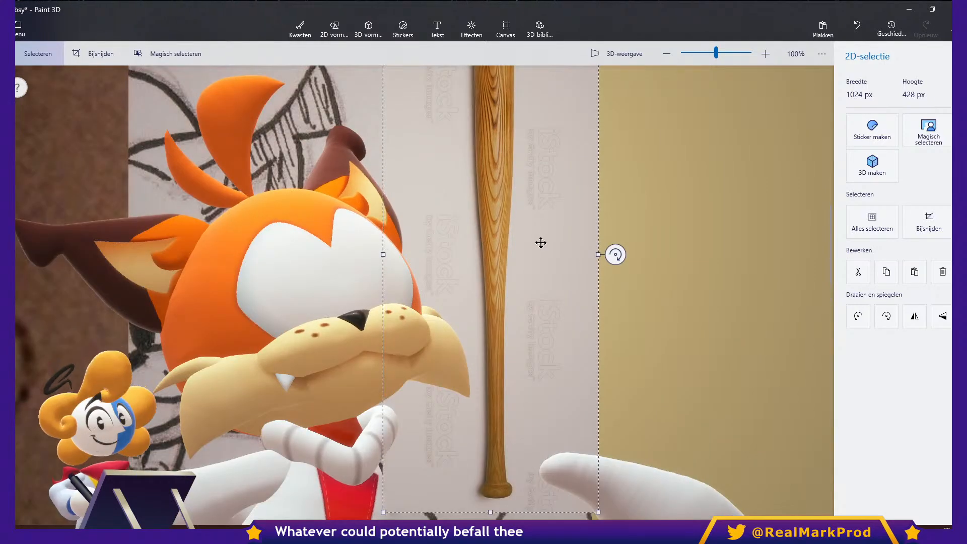
scroll(593, 285, down, 3)
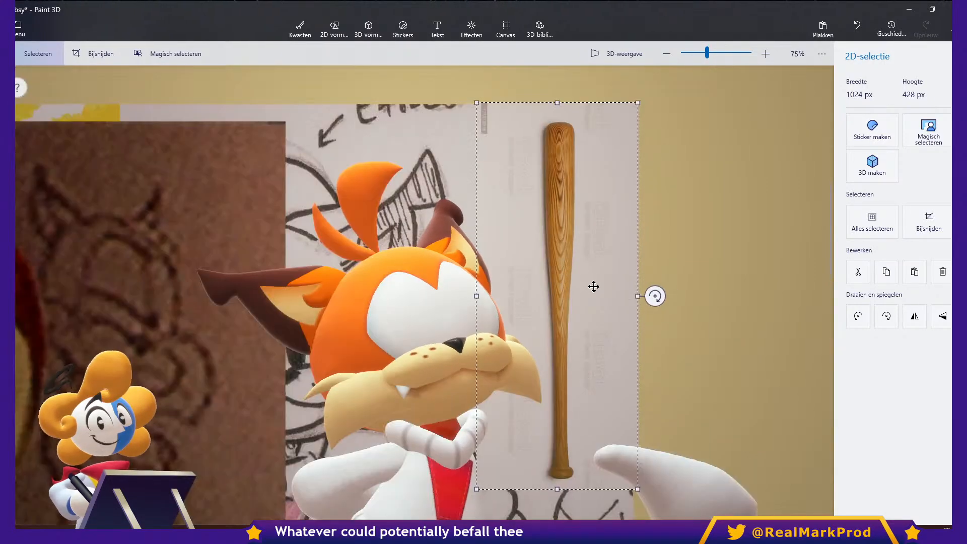
click(668, 288)
scroll(668, 285, down, 1)
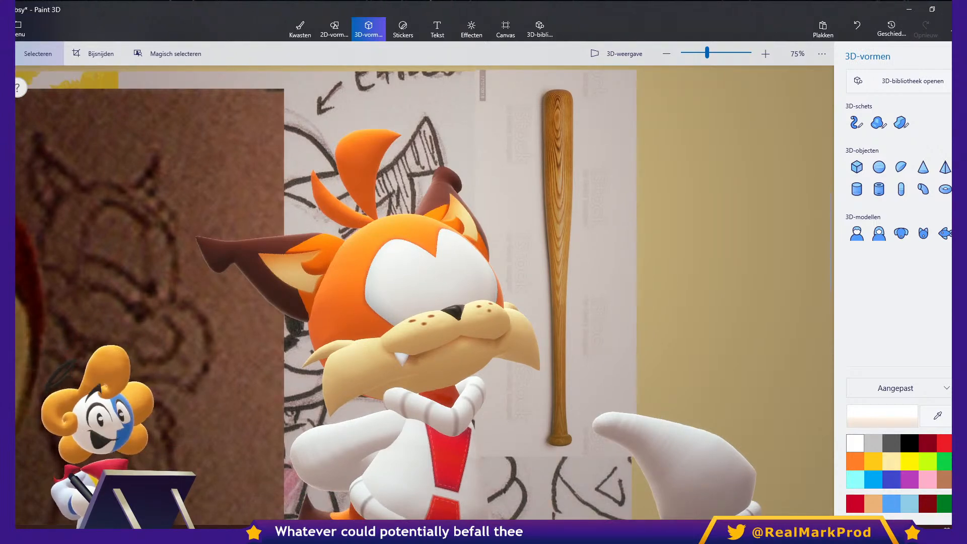
Try tracing the whole bat outline as an inflated 3D shape, move it beside the reference, and delete it.
click(878, 122)
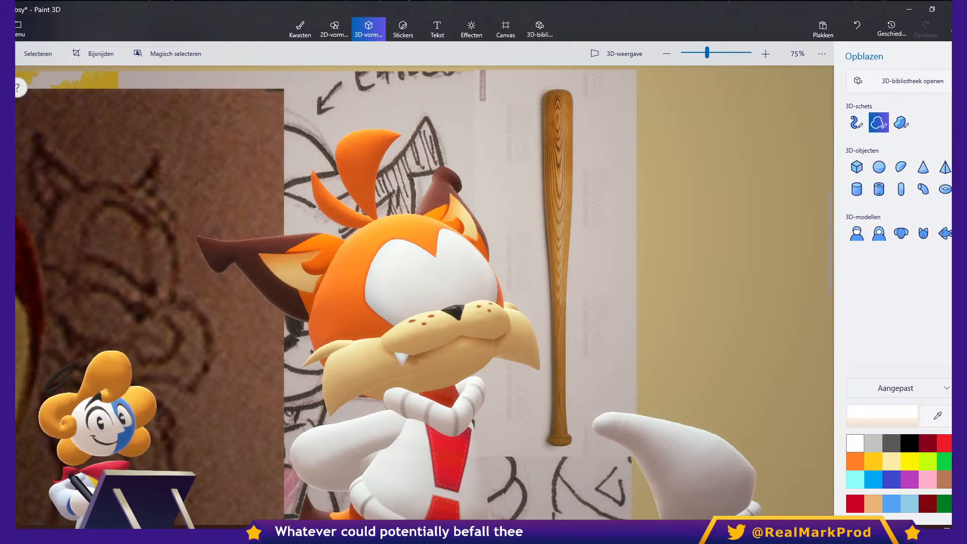
drag(545, 201, 544, 187)
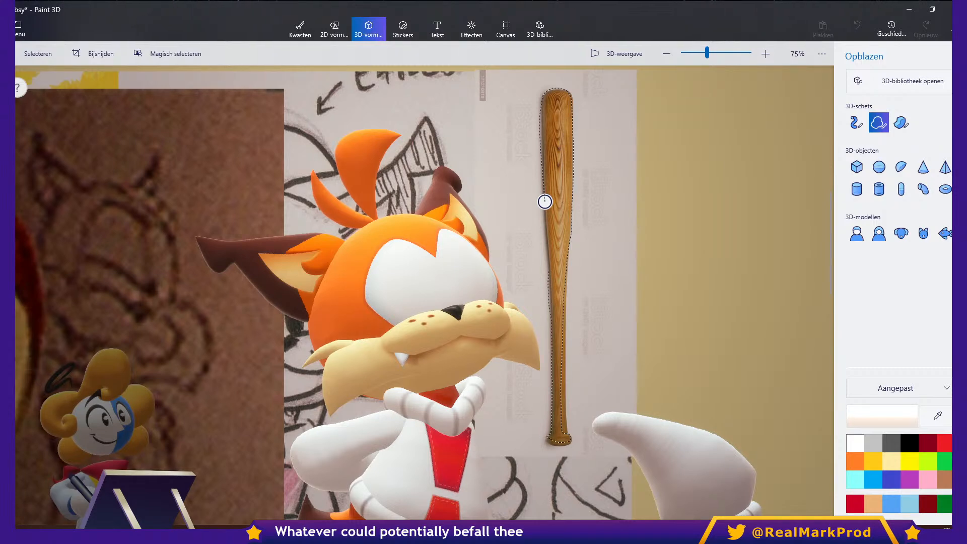
click(544, 201)
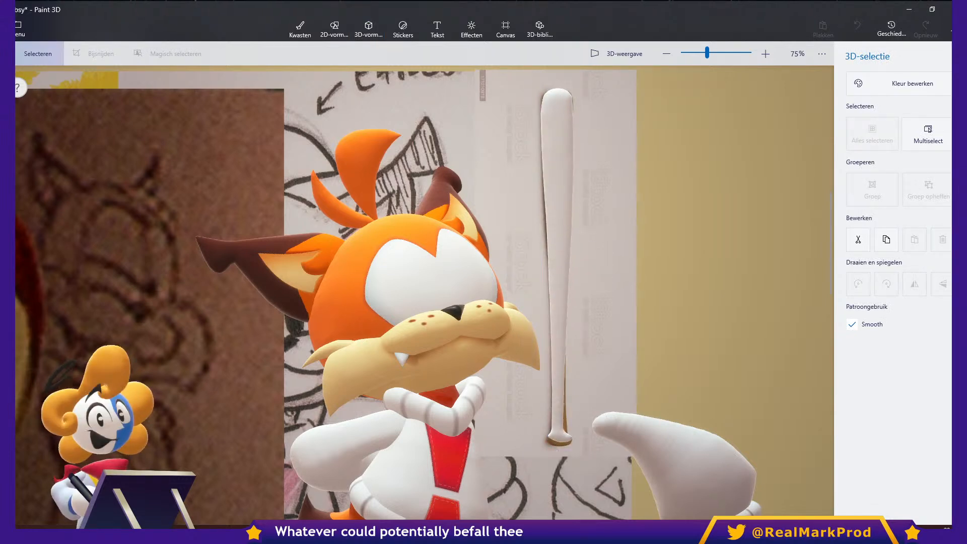
drag(556, 442, 603, 442)
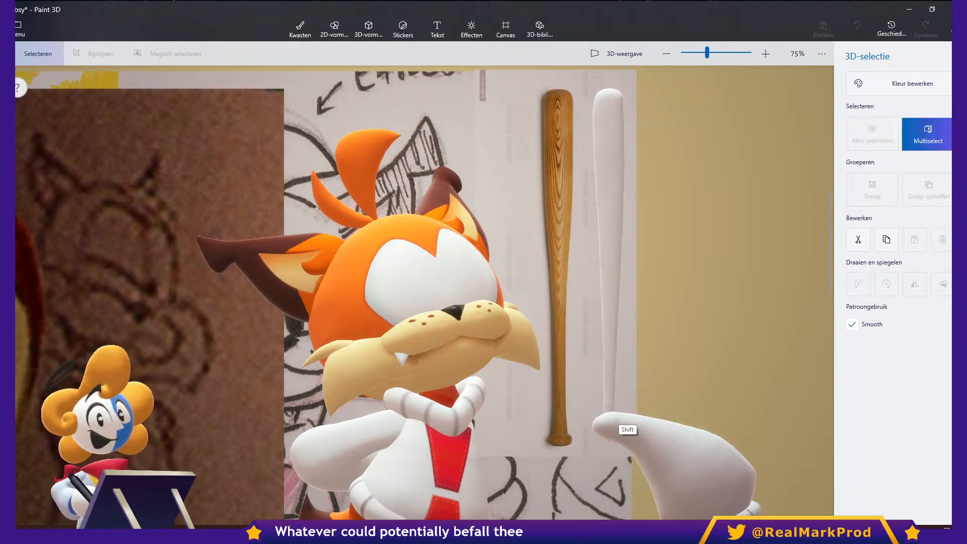
key(Delete)
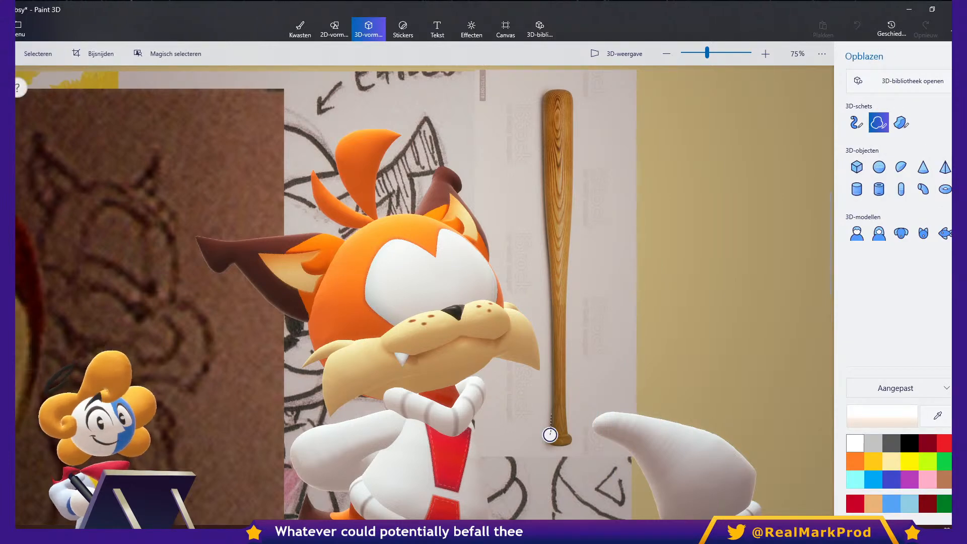
Try tracing the bat without its end knob as an inflated 3D shape and shift it beside the reference.
drag(553, 384, 549, 434)
drag(552, 310, 544, 167)
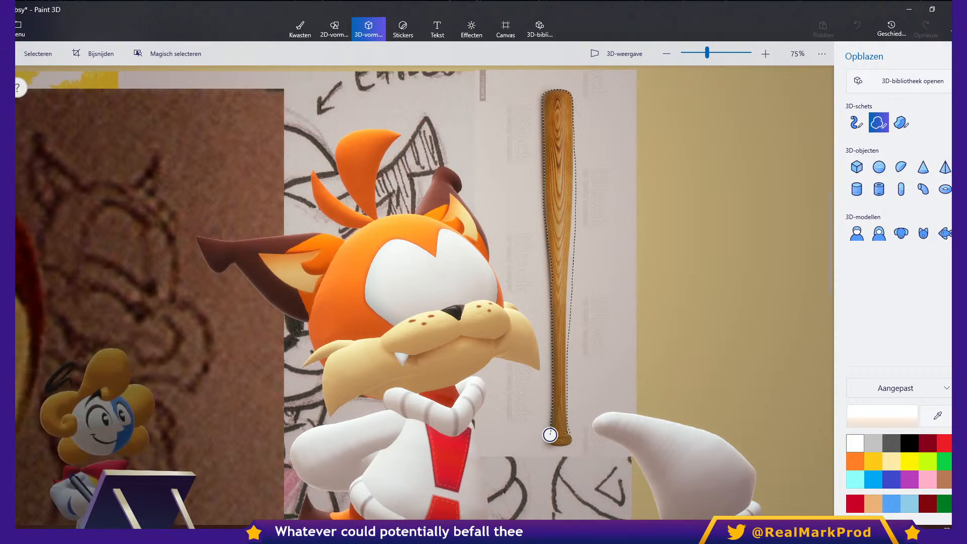
click(550, 434)
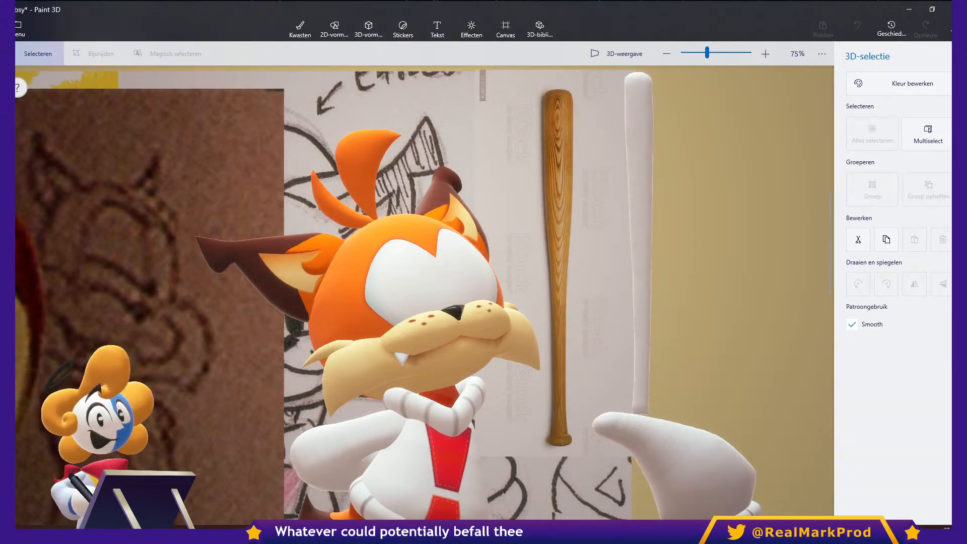
mouse_move(637, 443)
mouse_down()
mouse_move(661, 444)
mouse_move(651, 444)
mouse_up()
drag(657, 245, 621, 252)
drag(623, 433, 606, 434)
Move the traced bat shape further away from the reference image and delete it.
key(Escape)
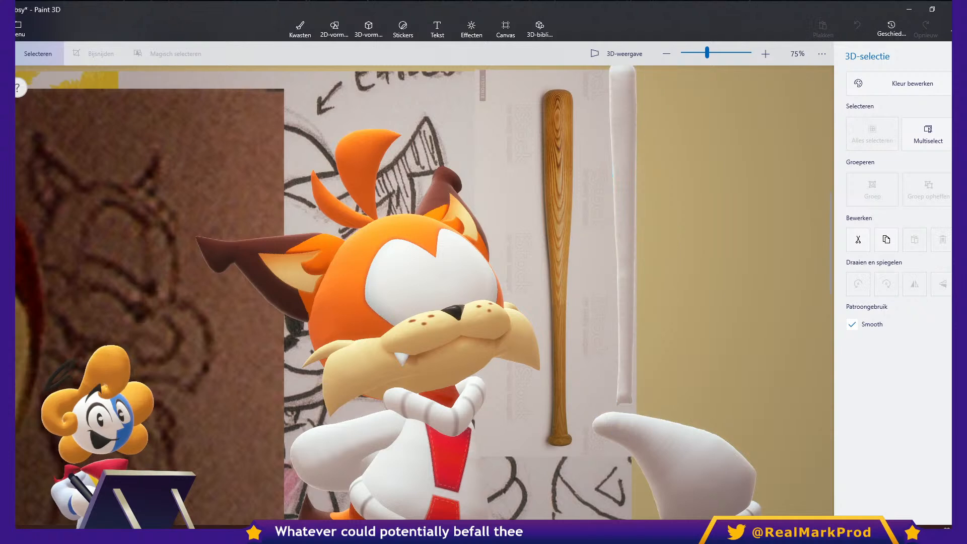
drag(620, 252, 696, 235)
key(Escape)
click(623, 251)
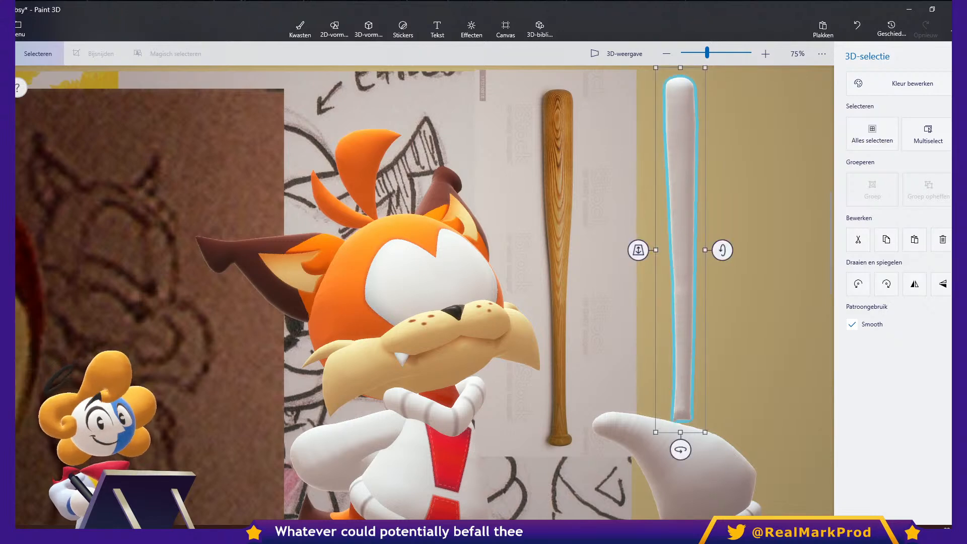
click(681, 235)
key(Delete)
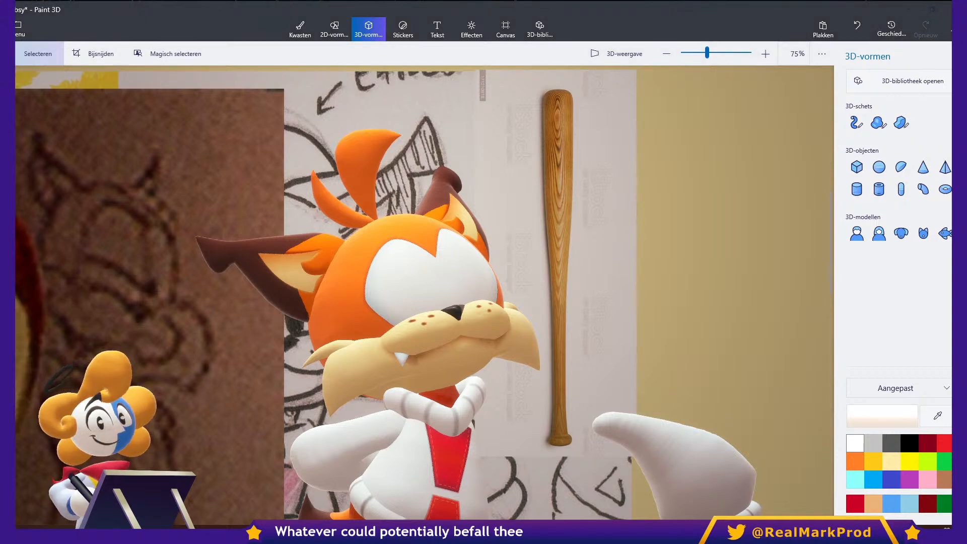
Draw a 3D cylinder over the thick upper barrel of the reference bat.
click(856, 188)
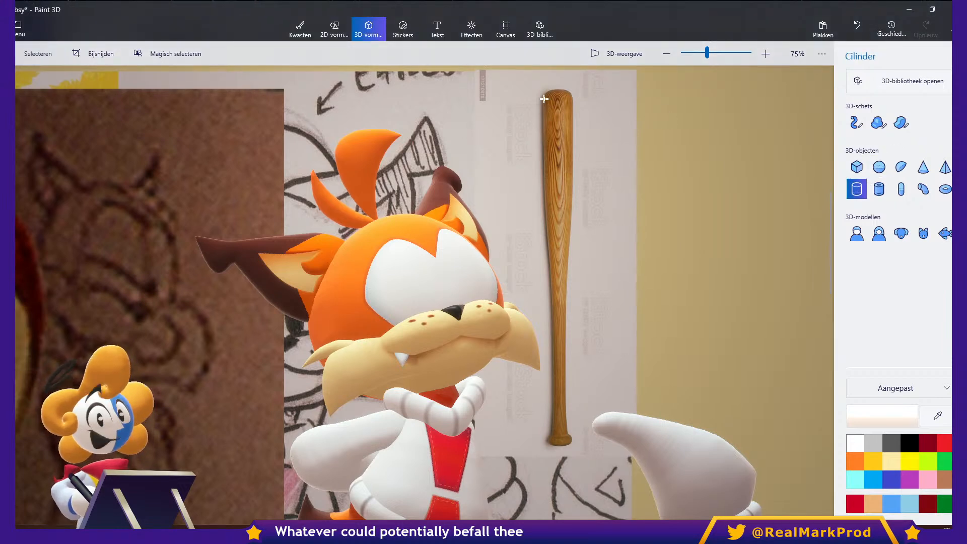
drag(544, 99, 572, 223)
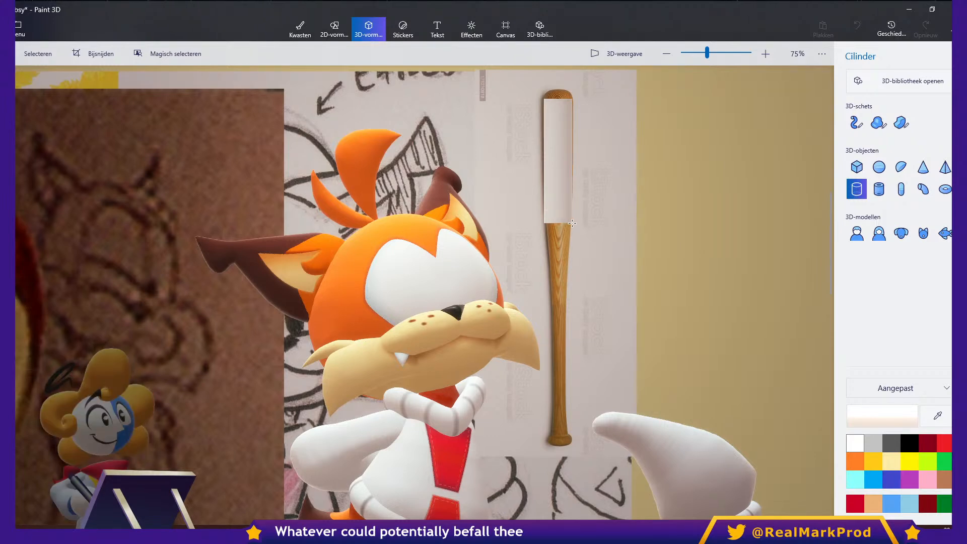
drag(573, 223, 572, 217)
click(732, 180)
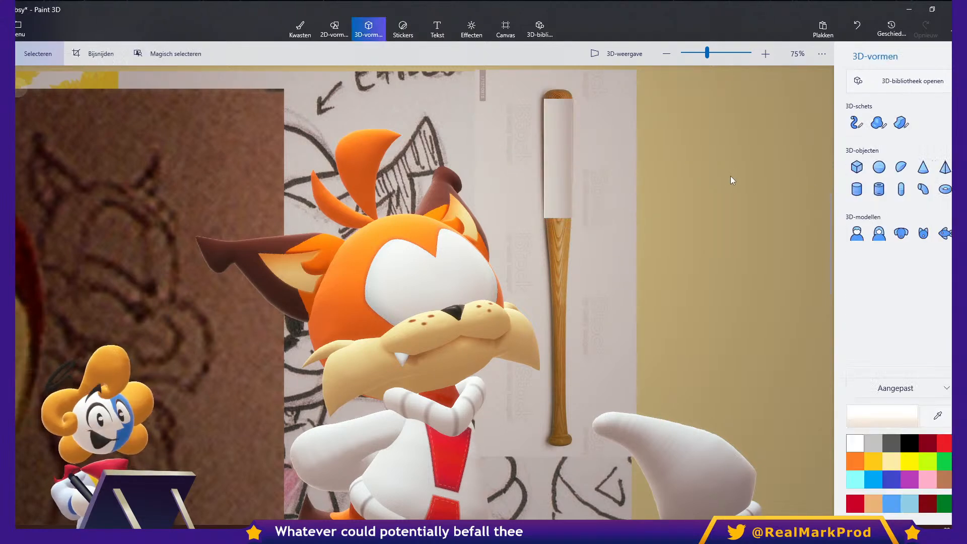
Cap the top of the cylinder with a 3D hemisphere and adjust its height to match the bat's rounded end.
click(901, 167)
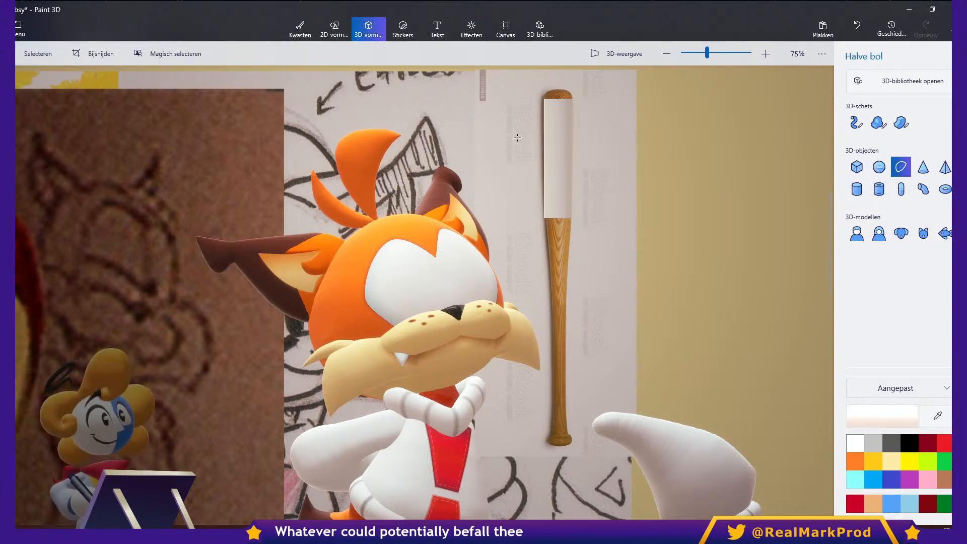
scroll(517, 137, up, 5)
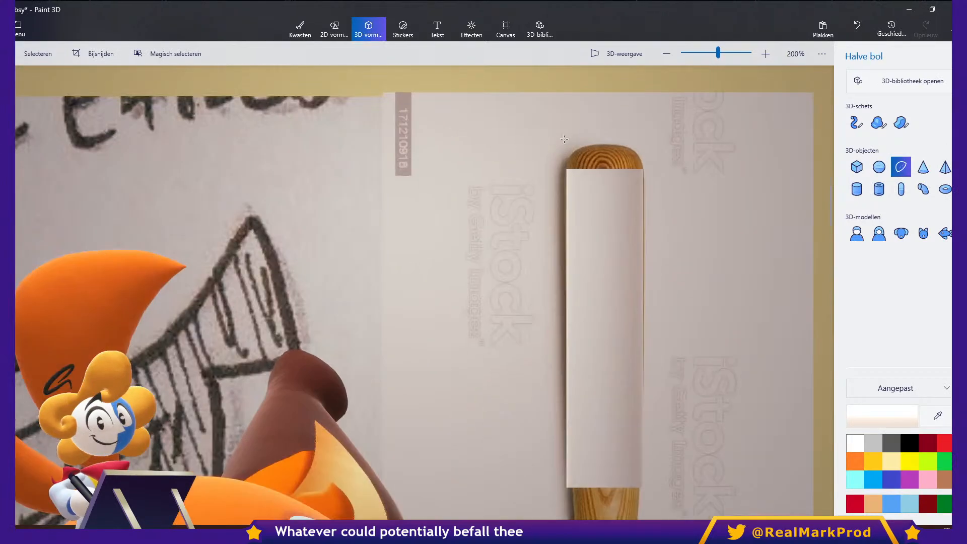
drag(569, 144, 643, 180)
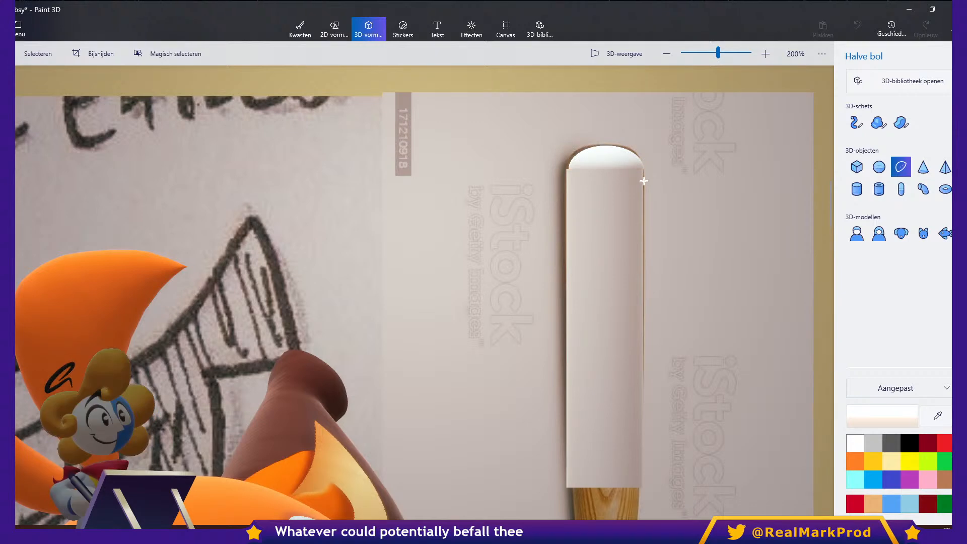
click(579, 163)
drag(560, 157, 604, 144)
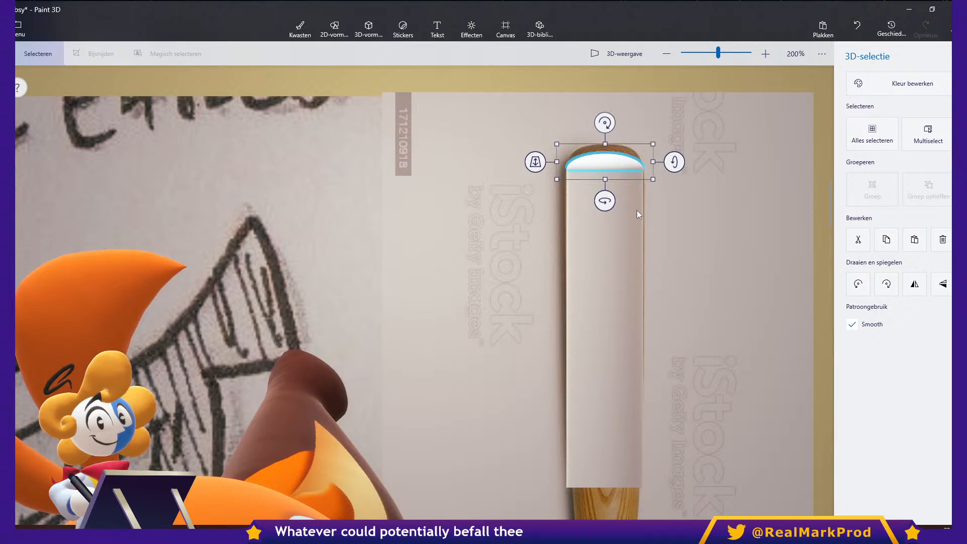
drag(605, 144, 604, 139)
Draw a small 3D cone as wide as the barrel at the cylinder's lower end.
scroll(669, 302, down, 3)
click(368, 28)
click(901, 189)
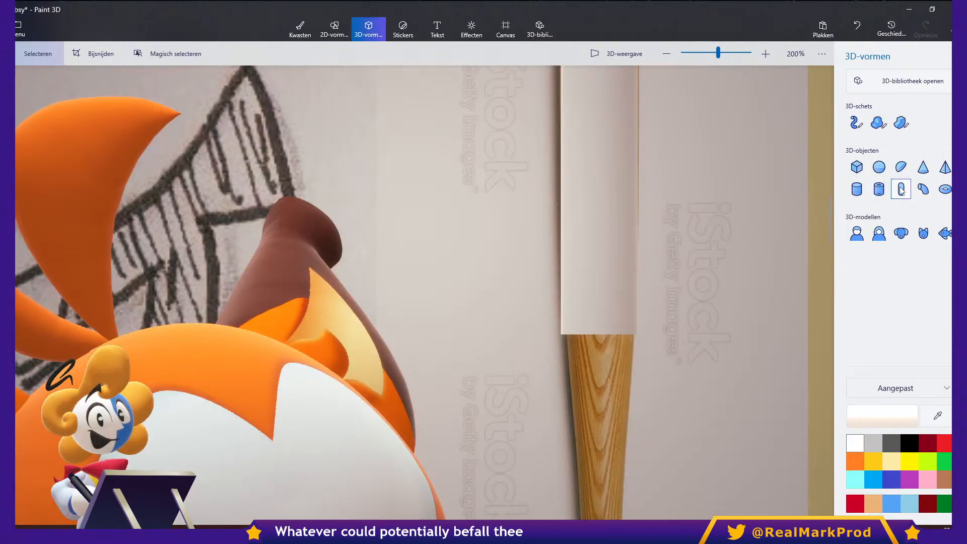
click(923, 167)
scroll(599, 326, down, 5)
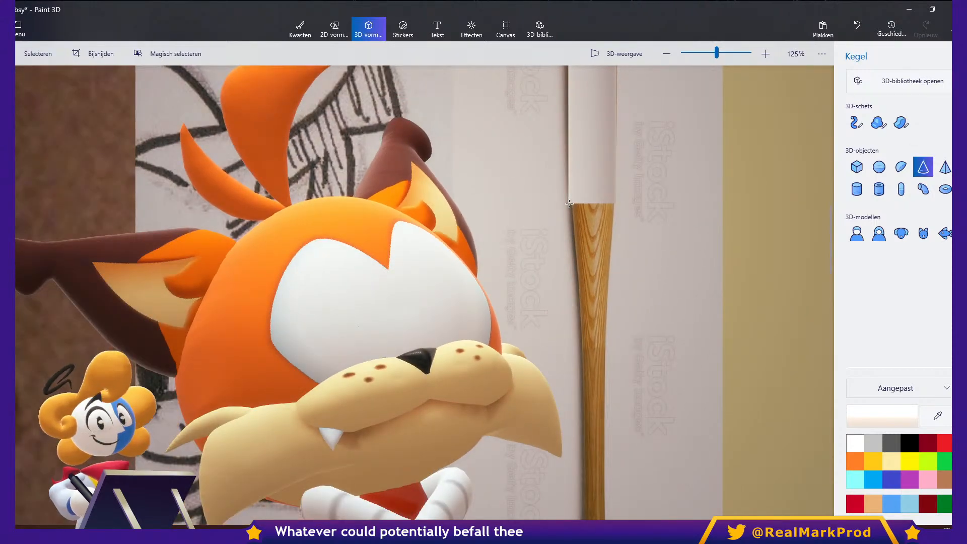
mouse_move(569, 204)
mouse_down()
mouse_move(610, 311)
mouse_move(613, 452)
mouse_move(617, 166)
mouse_up()
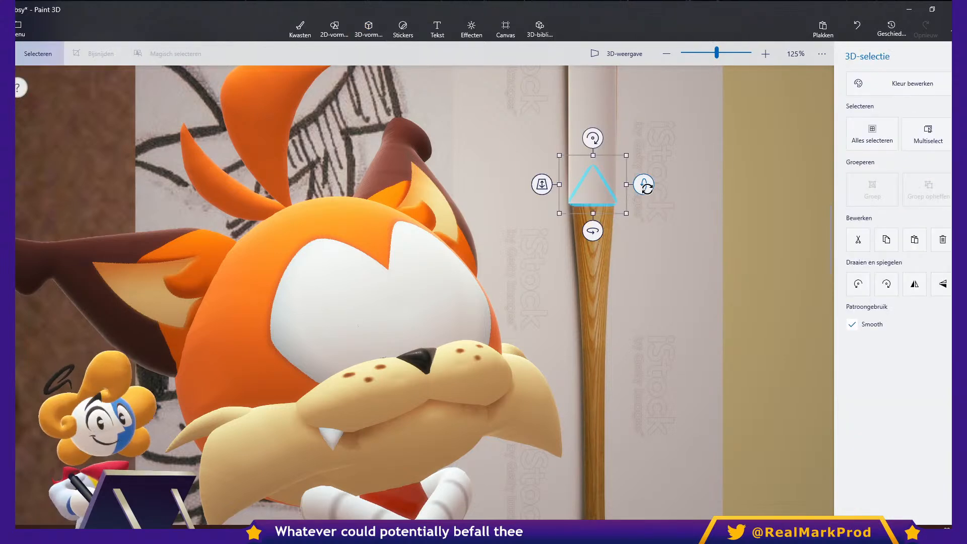
Turn the cone upside down, stretch it along the bat's tapered section and line it up with the cylinder.
mouse_move(643, 220)
mouse_down()
mouse_move(641, 229)
mouse_move(638, 212)
mouse_move(639, 226)
mouse_up()
drag(595, 172, 596, 217)
drag(591, 252, 592, 486)
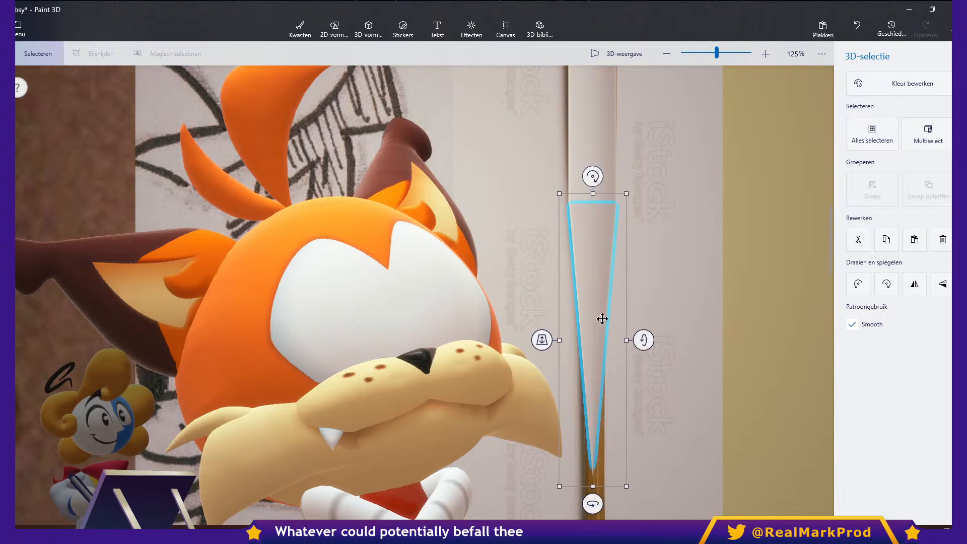
scroll(591, 201, up, 8)
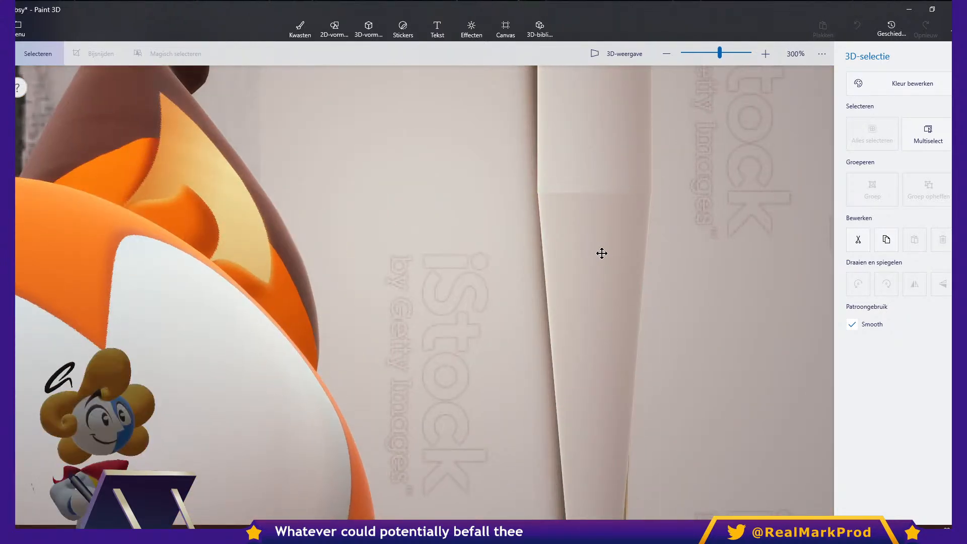
click(601, 253)
scroll(619, 282, down, 8)
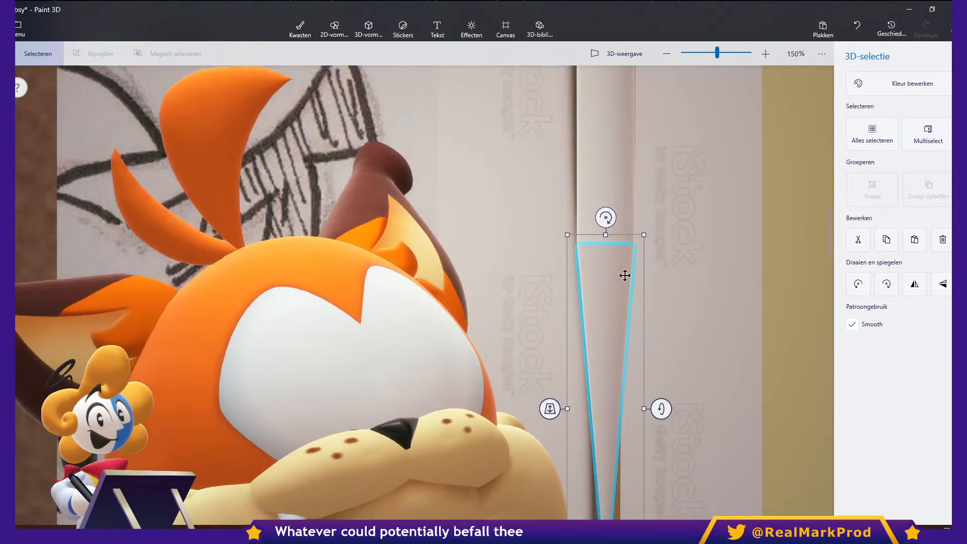
Select the cone, cylinder and hemisphere together and recolour them with the wood brown sampled from the reference bat's handle.
scroll(616, 280, down, 4)
key(ctrl)
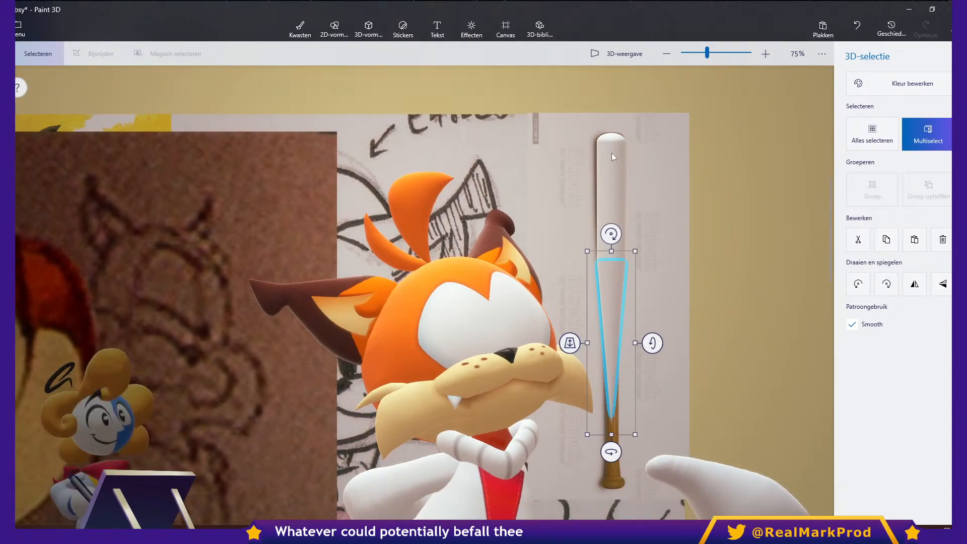
ctrl+click(612, 140)
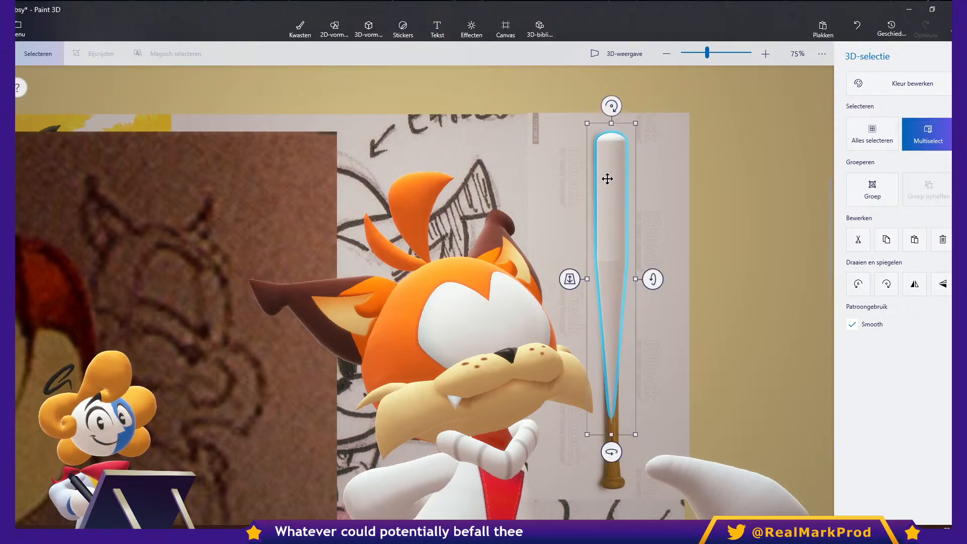
click(893, 86)
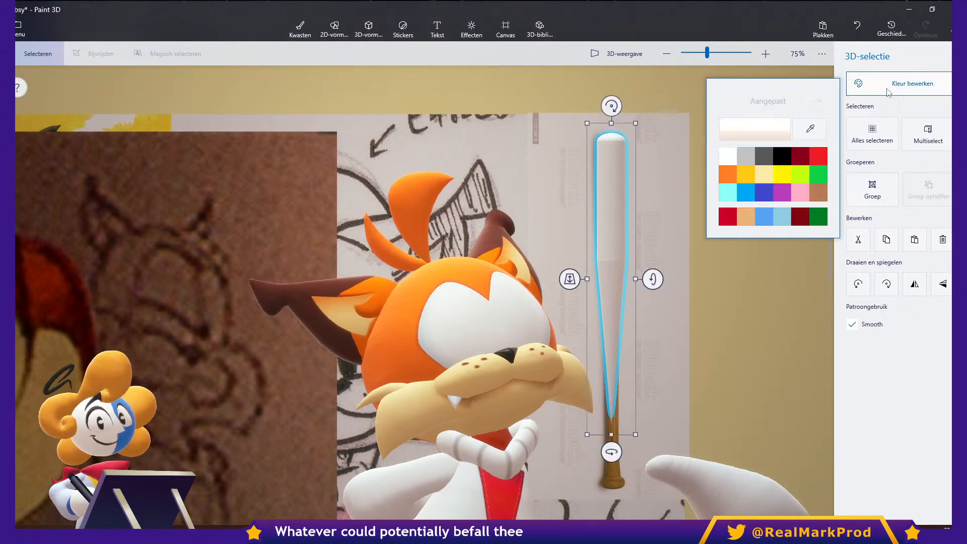
click(809, 131)
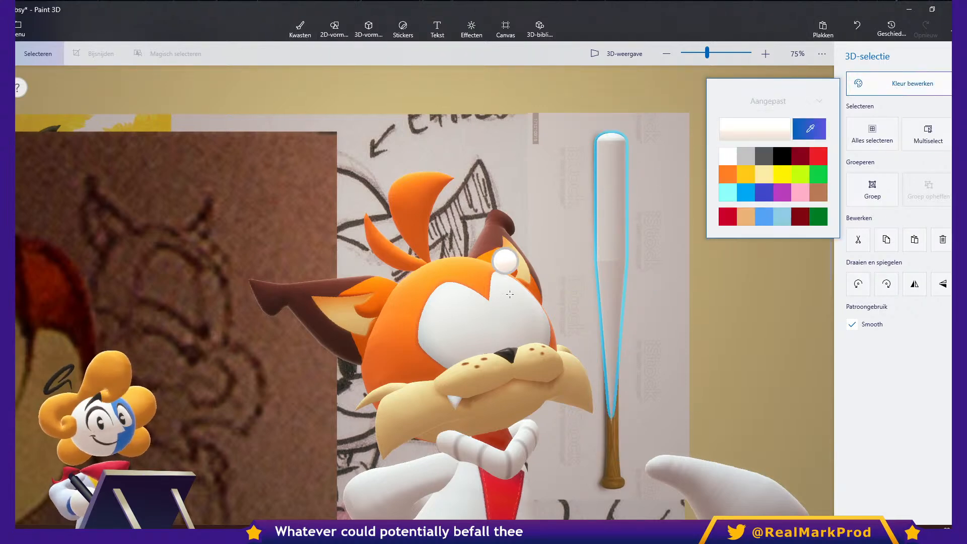
click(613, 427)
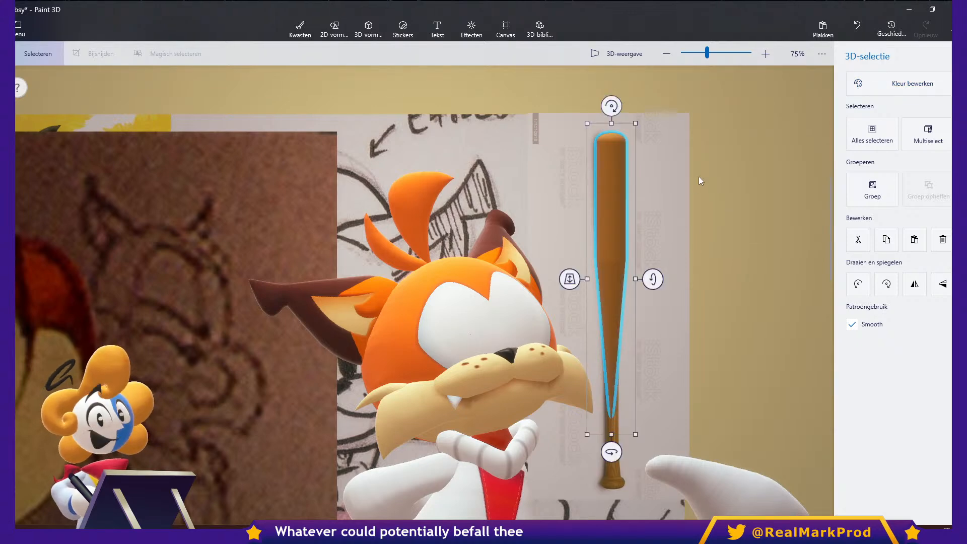
Recolour the selected bat parts with the lighter wood tan dda25f.
click(871, 93)
click(755, 129)
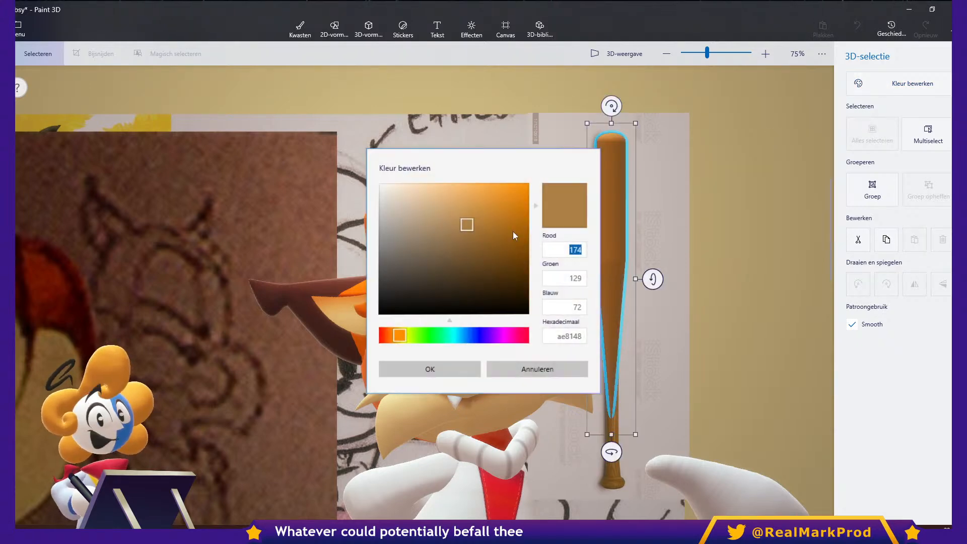
drag(469, 223, 470, 212)
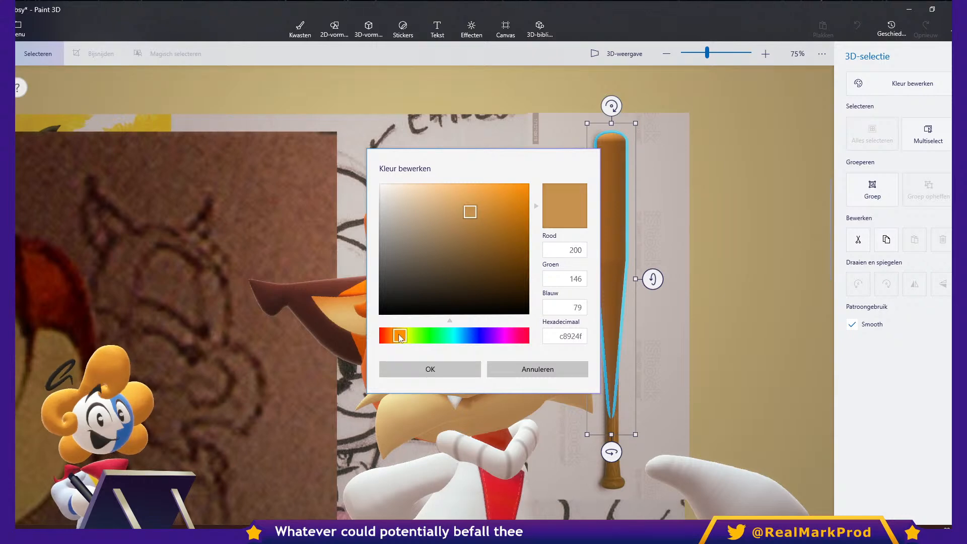
click(464, 200)
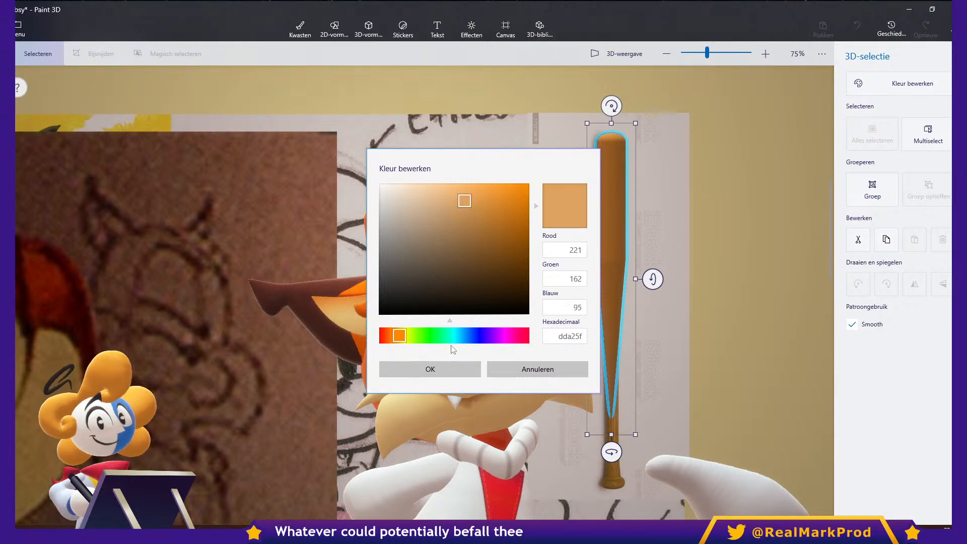
click(452, 373)
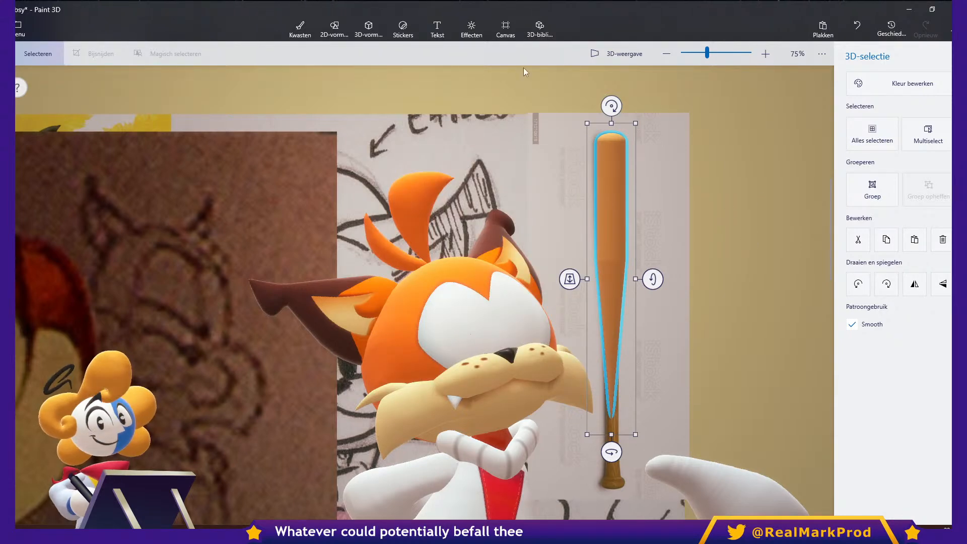
Apply the wood pattern sticker to the bat's cylindrical barrel, stretched to cover its full length.
click(437, 29)
click(403, 29)
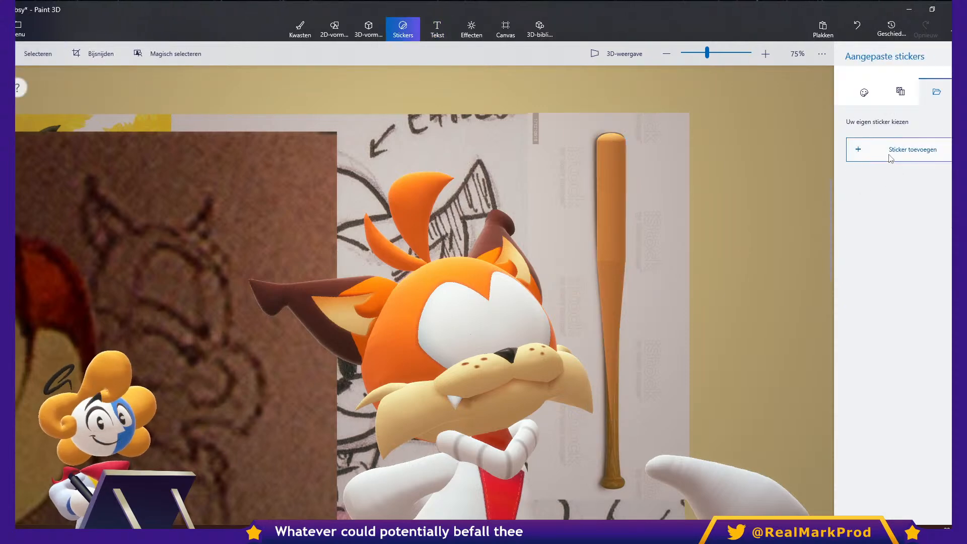
click(864, 92)
click(900, 91)
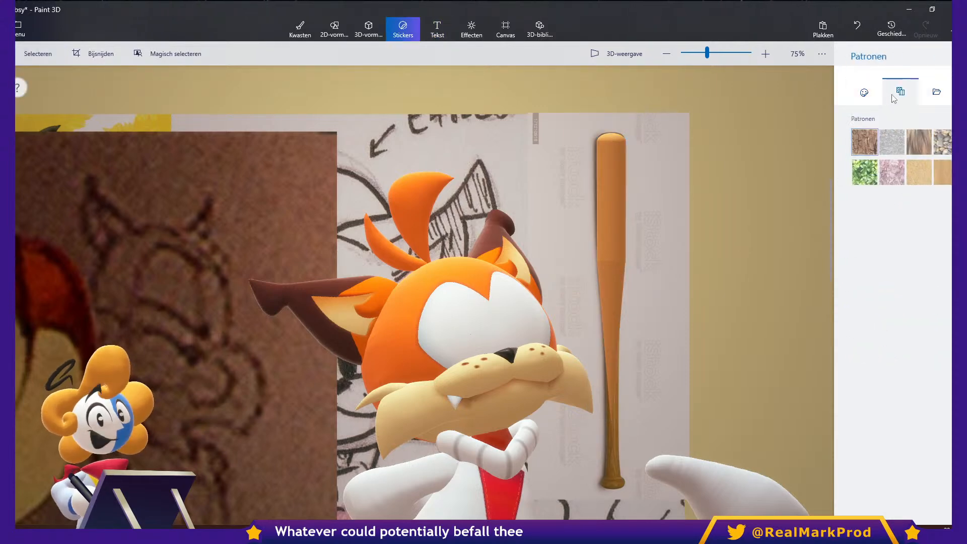
click(938, 172)
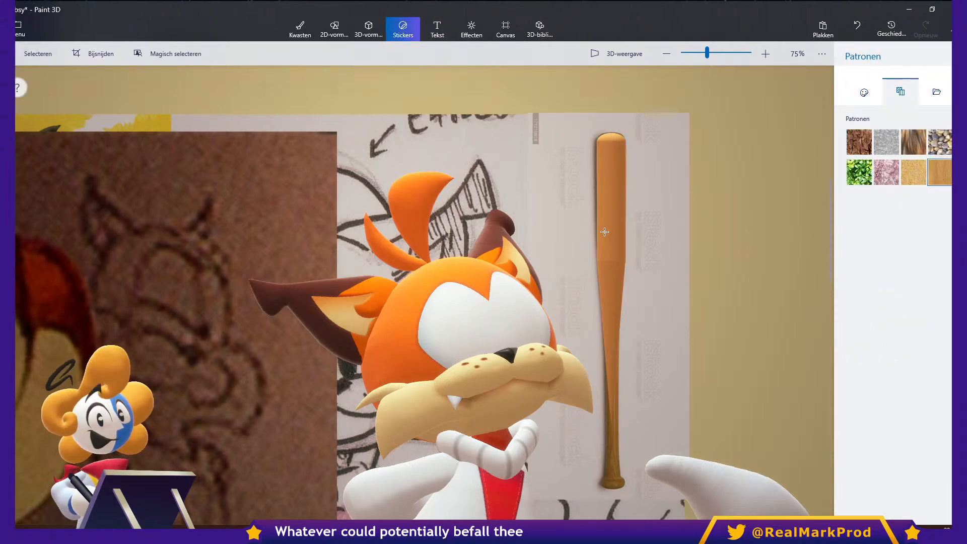
click(605, 203)
drag(605, 257, 610, 324)
drag(606, 147, 612, 117)
scroll(610, 149, up, 5)
click(760, 207)
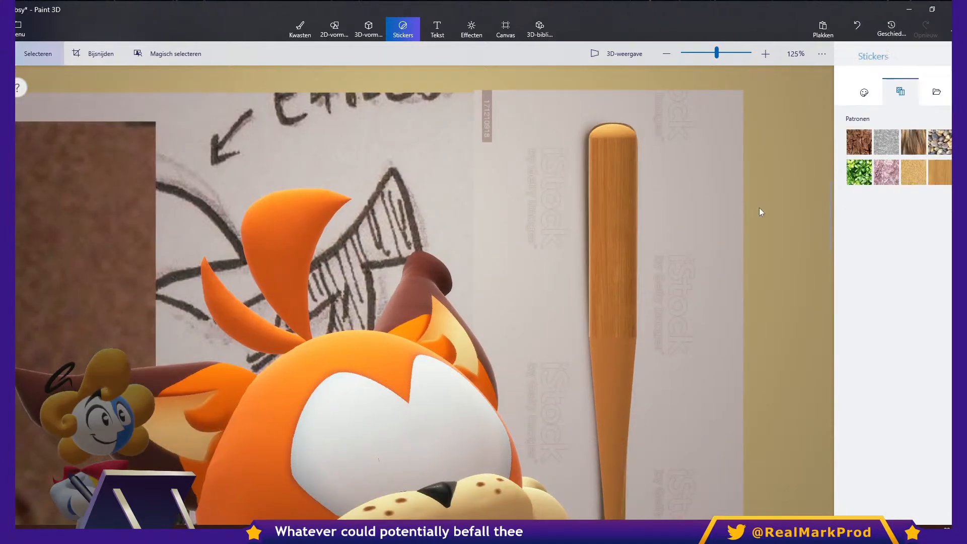
Apply the same wood pattern to the hemisphere at the top of the bat and position it over the cap.
click(939, 172)
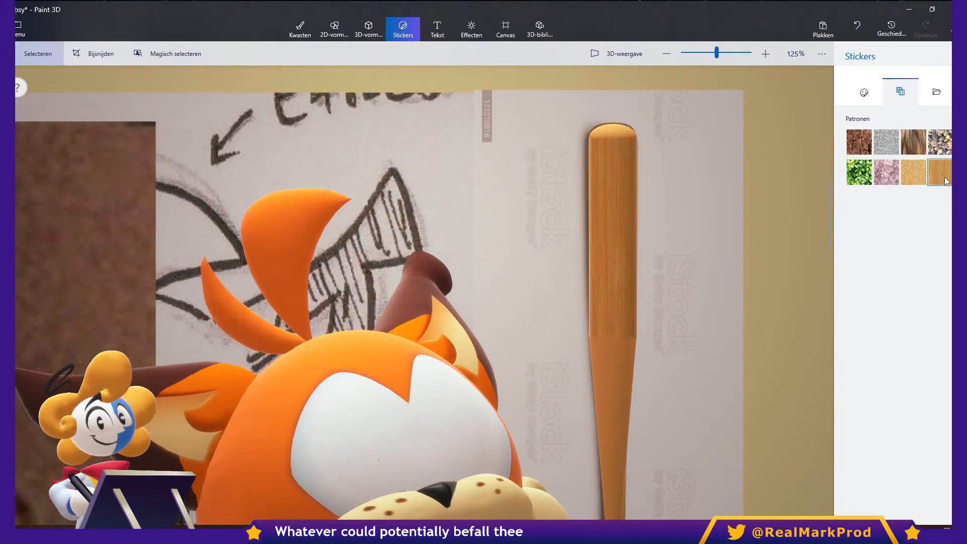
click(608, 130)
mouse_move(616, 125)
mouse_down()
mouse_move(643, 119)
mouse_move(621, 124)
mouse_move(614, 139)
mouse_move(616, 129)
mouse_up()
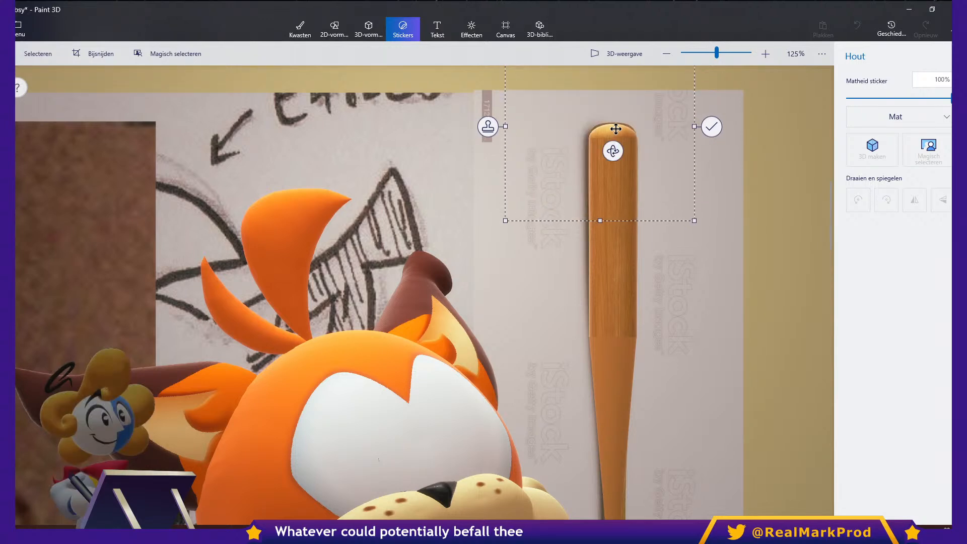
click(700, 303)
Cover the bat's tapered cone with the wood pattern, stretching and shifting it to line up with the barrel's grain.
click(937, 170)
scroll(614, 198, down, 2)
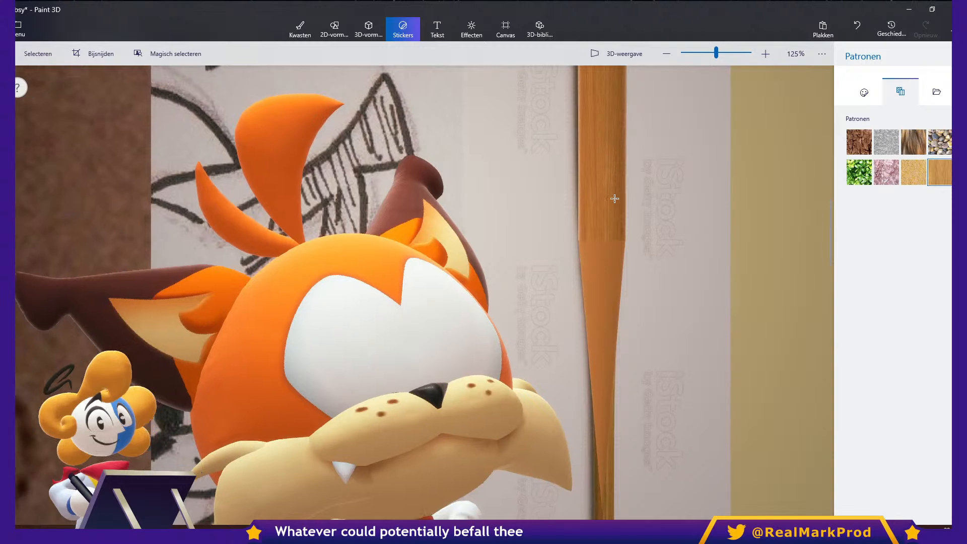
scroll(613, 199, down, 2)
click(606, 272)
drag(612, 329, 612, 451)
scroll(591, 285, up, 2)
drag(615, 239, 608, 191)
scroll(607, 190, up, 2)
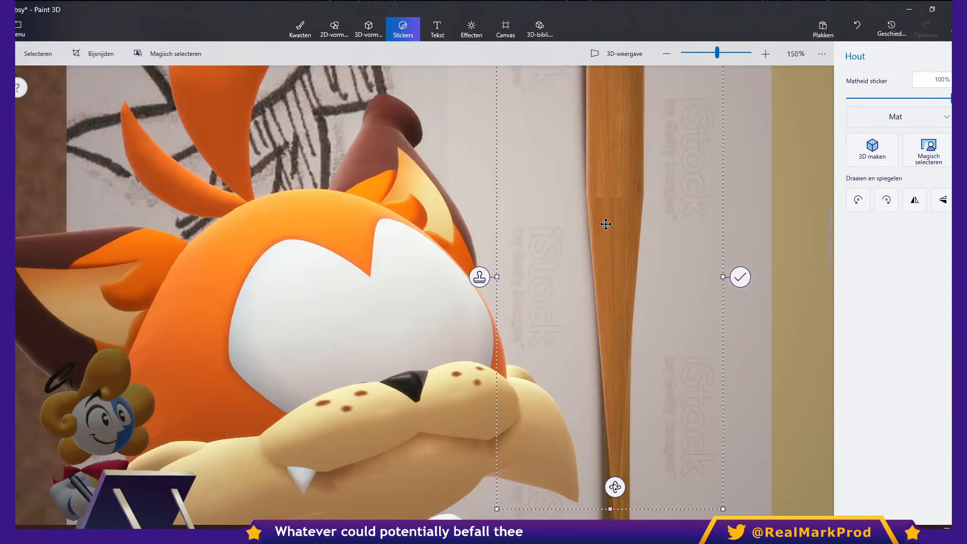
drag(629, 245, 630, 245)
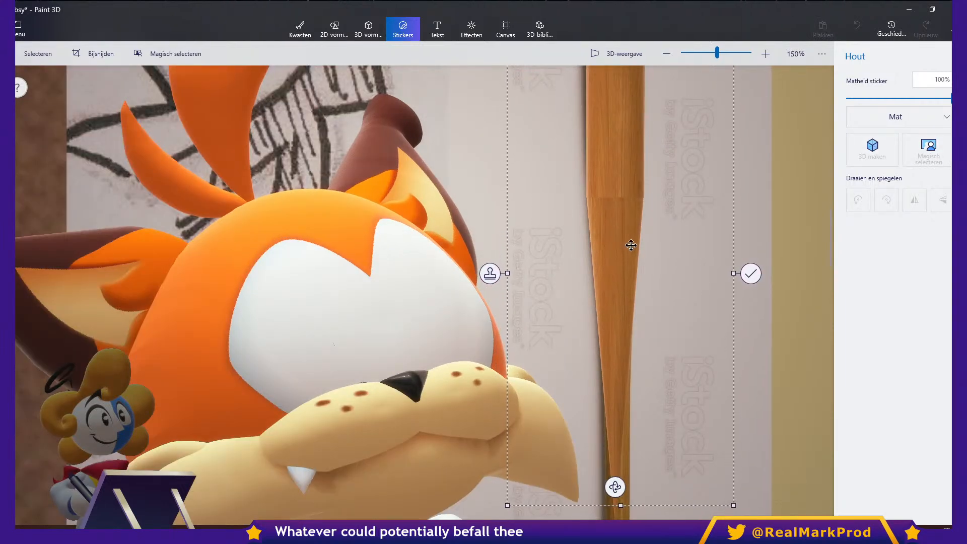
click(750, 274)
scroll(649, 234, down, 2)
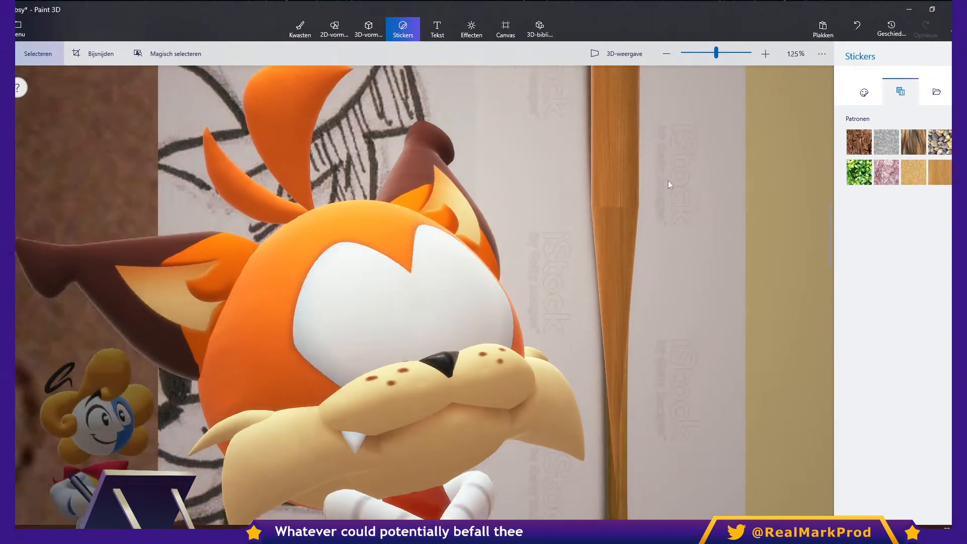
Examine the wood-textured bat from several angles in the 3D view, including the joint between barrel and cone.
click(621, 52)
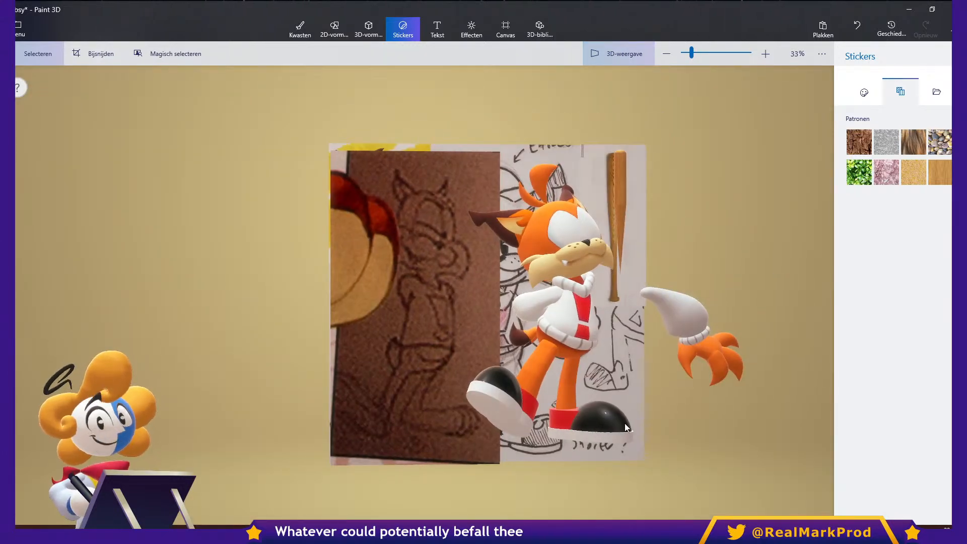
drag(630, 446, 664, 110)
scroll(503, 412, up, 1)
click(624, 52)
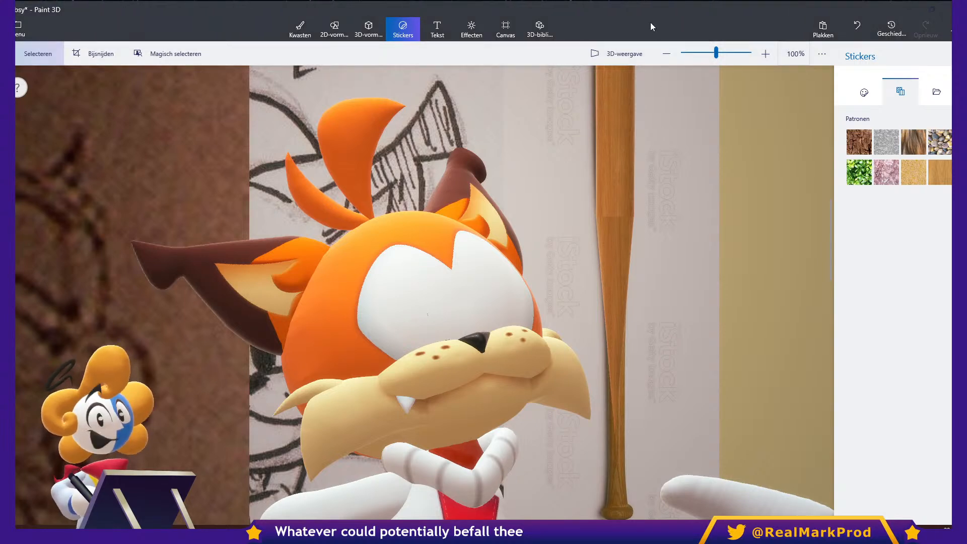
click(621, 267)
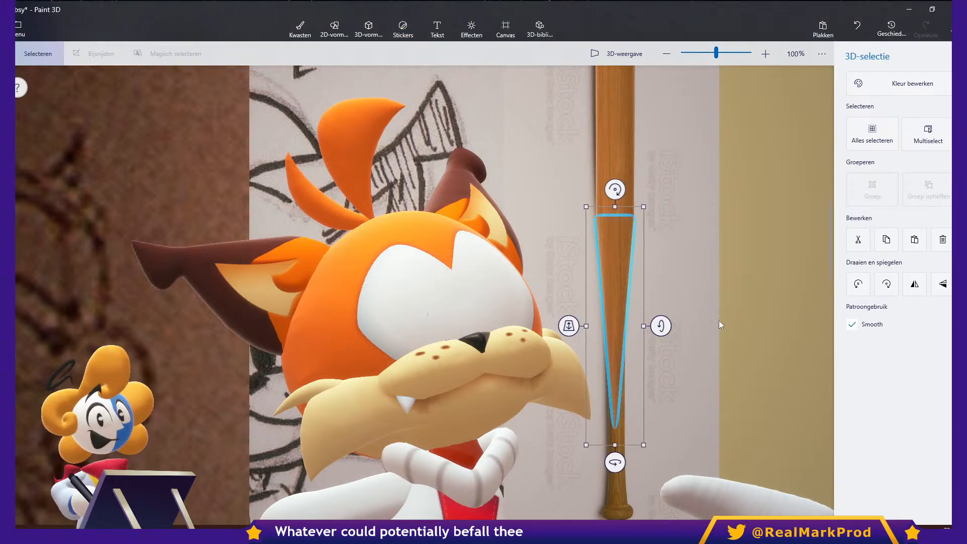
click(615, 53)
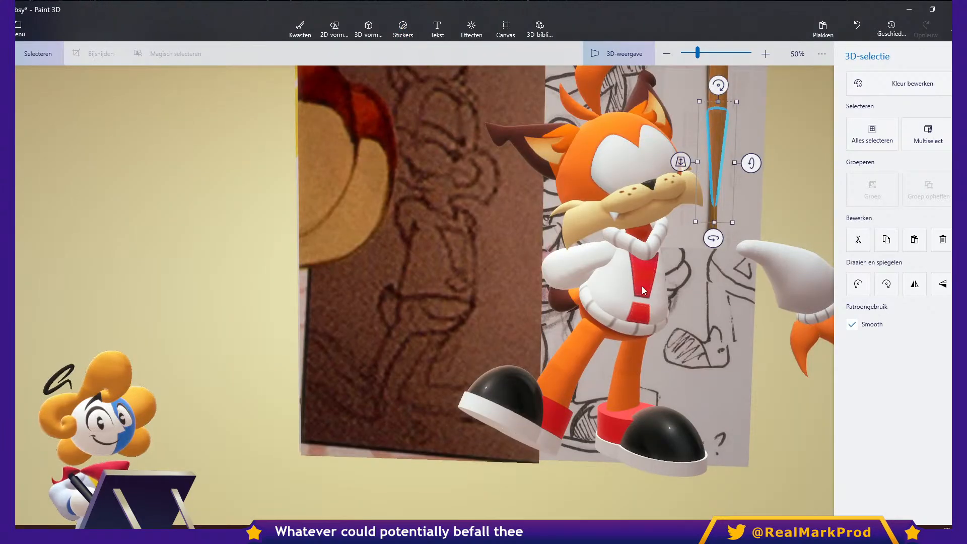
scroll(666, 212, up, 6)
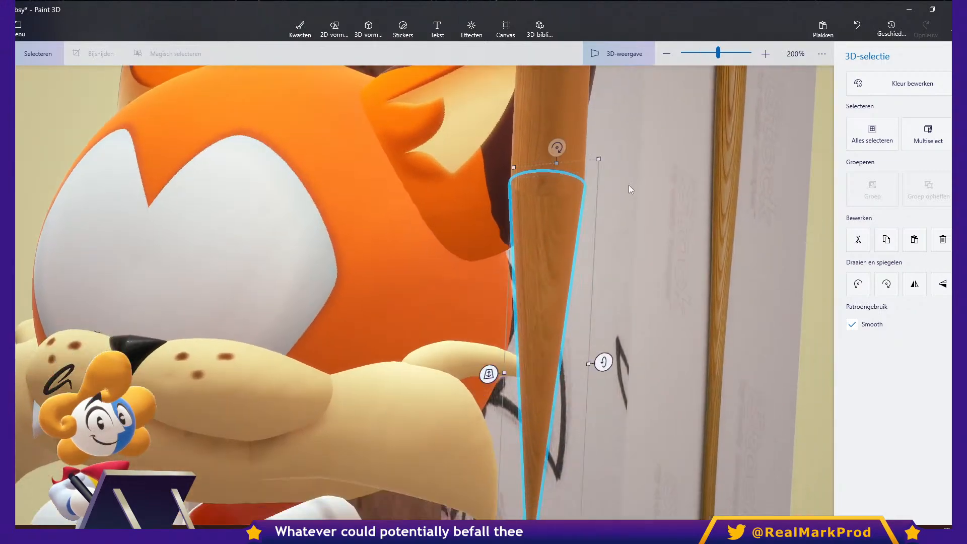
drag(629, 185, 627, 221)
click(627, 222)
drag(639, 186, 645, 316)
scroll(645, 316, down, 3)
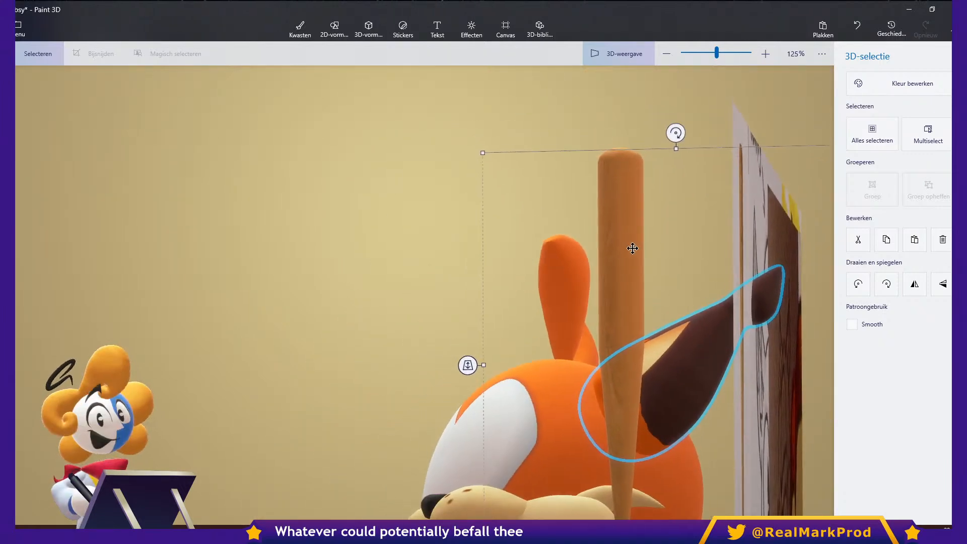
right_click(731, 292)
click(620, 59)
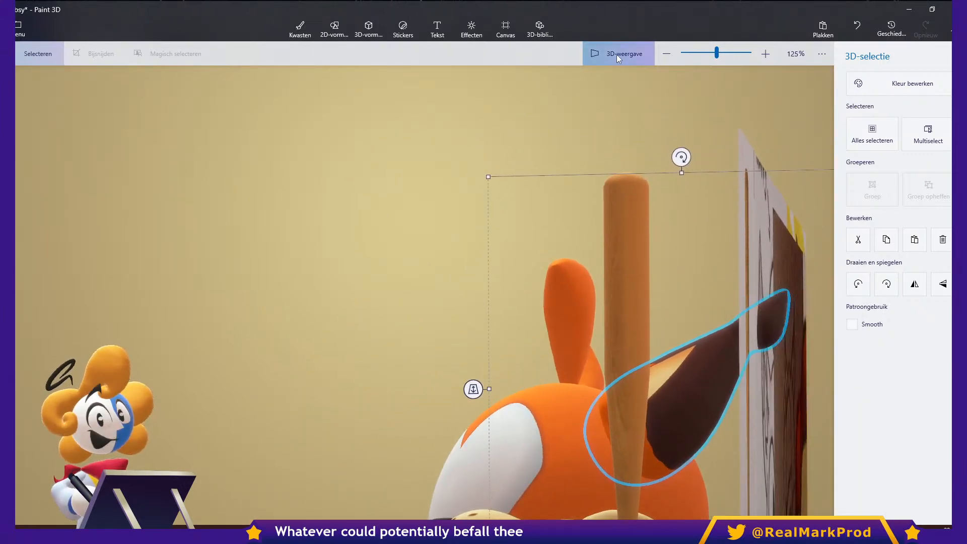
click(617, 55)
Select the bat's capped barrel and cone together and group them into one object.
click(615, 271)
scroll(636, 277, down, 3)
click(927, 134)
click(637, 181)
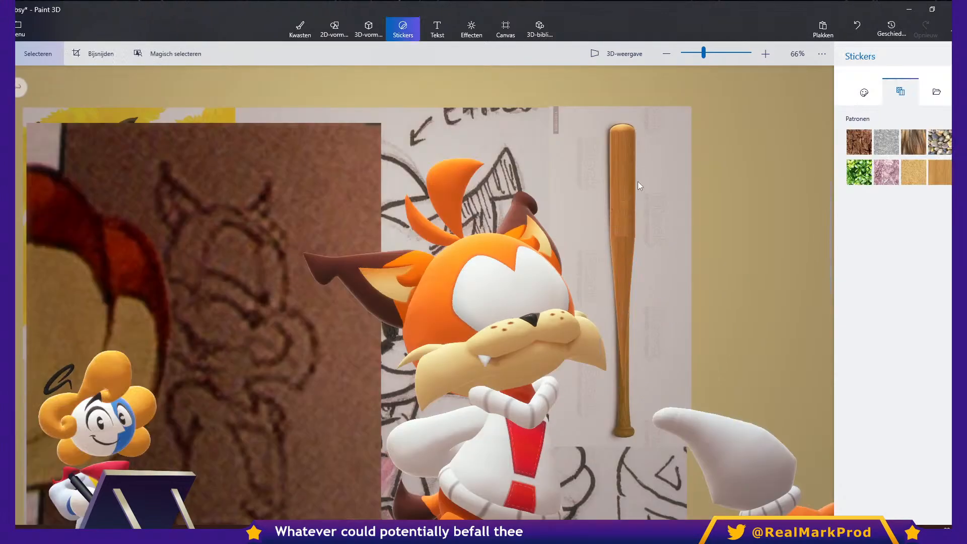
click(623, 152)
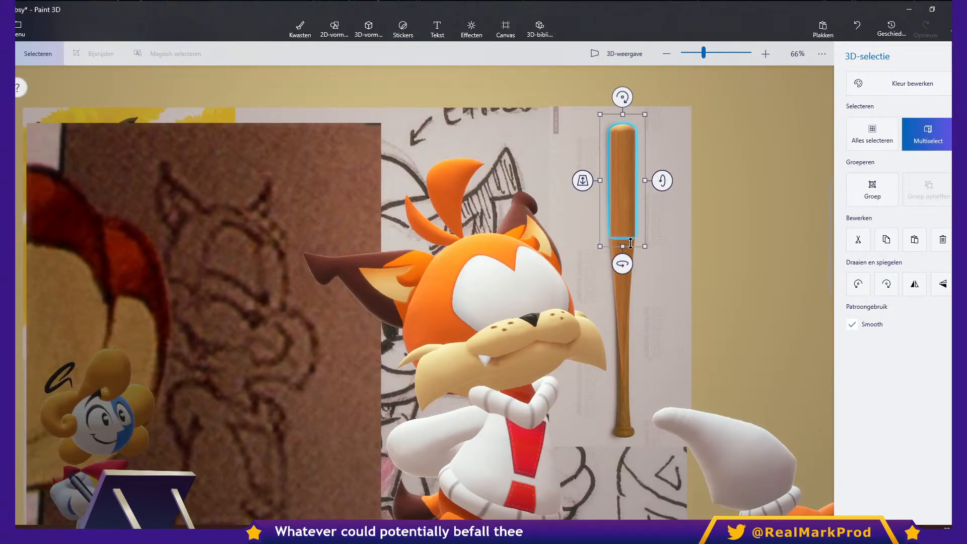
click(621, 310)
right_click(626, 288)
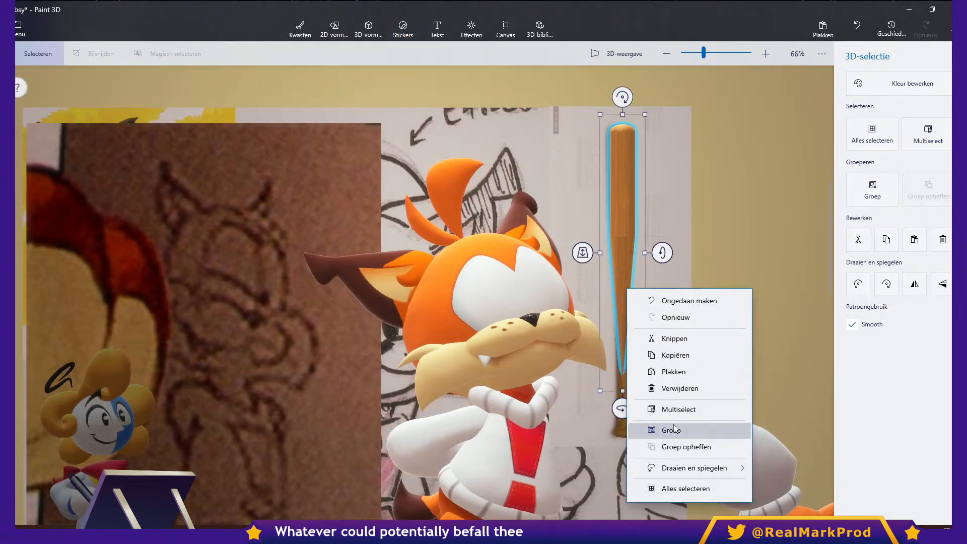
click(654, 431)
Move the grouped bat over to the fox, tilt it diagonally and place its narrow end behind the bent sleeve.
scroll(605, 307, down, 4)
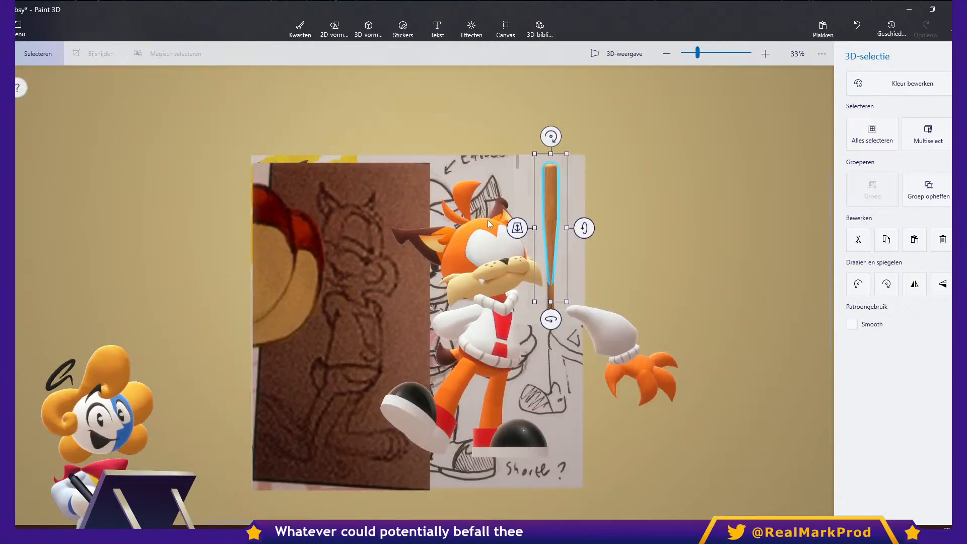
scroll(488, 224, up, 1)
scroll(638, 191, down, 1)
drag(549, 176, 421, 206)
drag(425, 158, 395, 164)
drag(470, 174, 502, 111)
drag(397, 171, 426, 202)
drag(448, 142, 401, 151)
drag(402, 248, 405, 252)
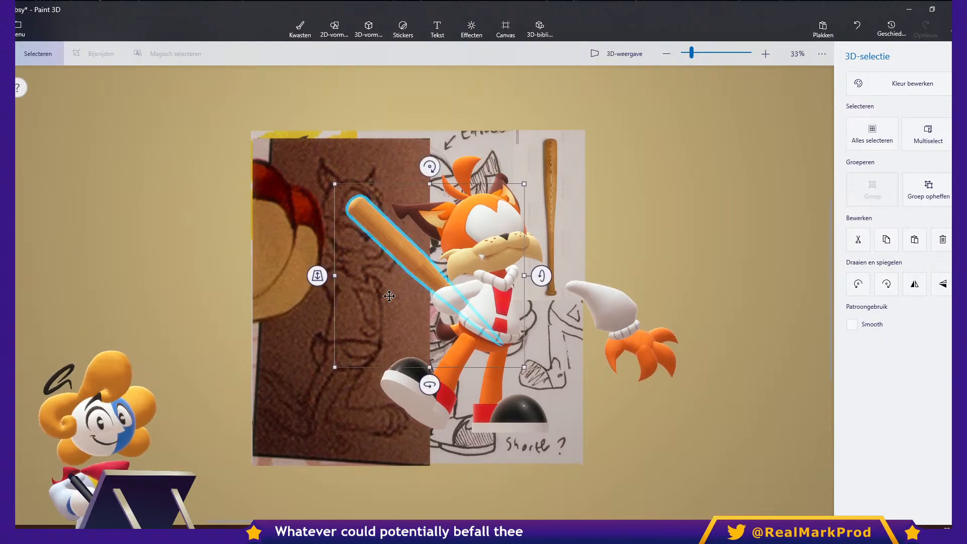
Nudge the bat against the fox's bent sleeve and stretch the sleeve very slightly downward.
scroll(428, 277, up, 2)
scroll(454, 295, left, 1)
drag(504, 245, 509, 242)
click(548, 292)
scroll(560, 328, up, 2)
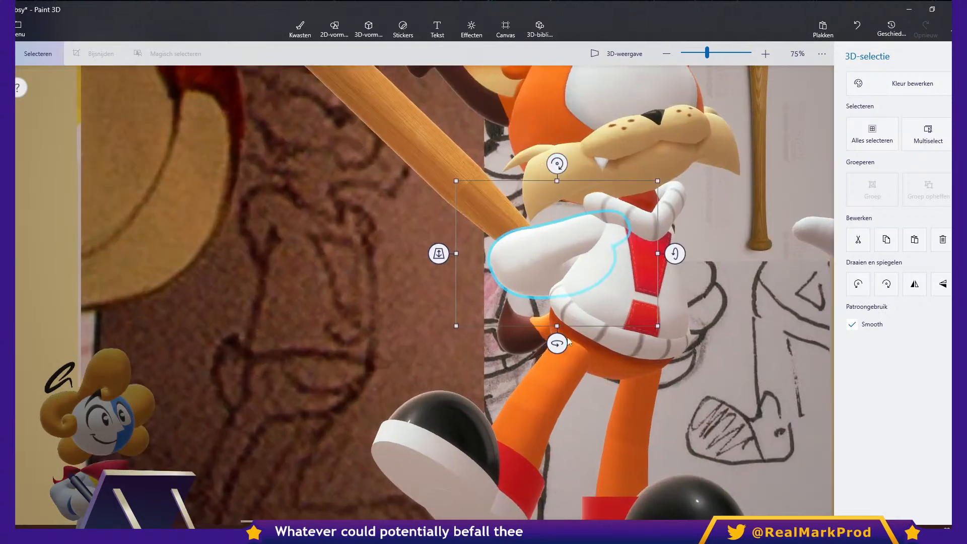
drag(561, 328, 558, 331)
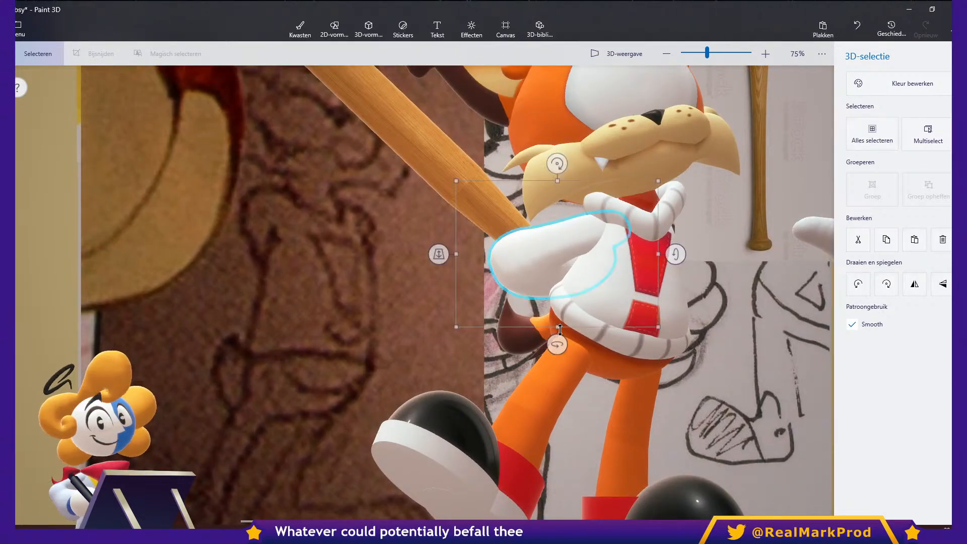
click(494, 221)
drag(494, 220, 488, 220)
scroll(493, 215, down, 1)
scroll(496, 244, down, 2)
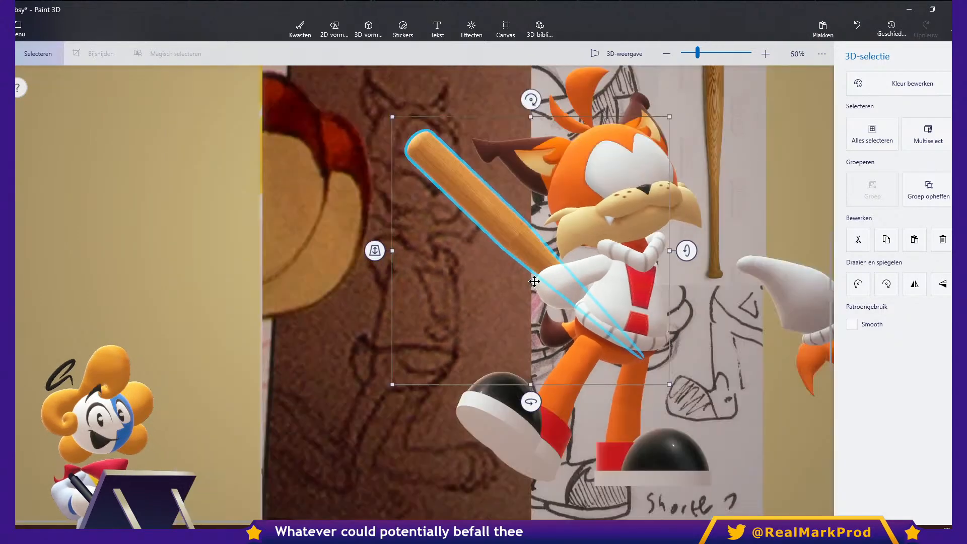
Rotate the bat to a slightly flatter angle and reposition its narrow end behind the sleeve.
scroll(531, 146, down, 2)
drag(426, 152, 417, 158)
scroll(398, 239, up, 2)
drag(417, 244, 420, 247)
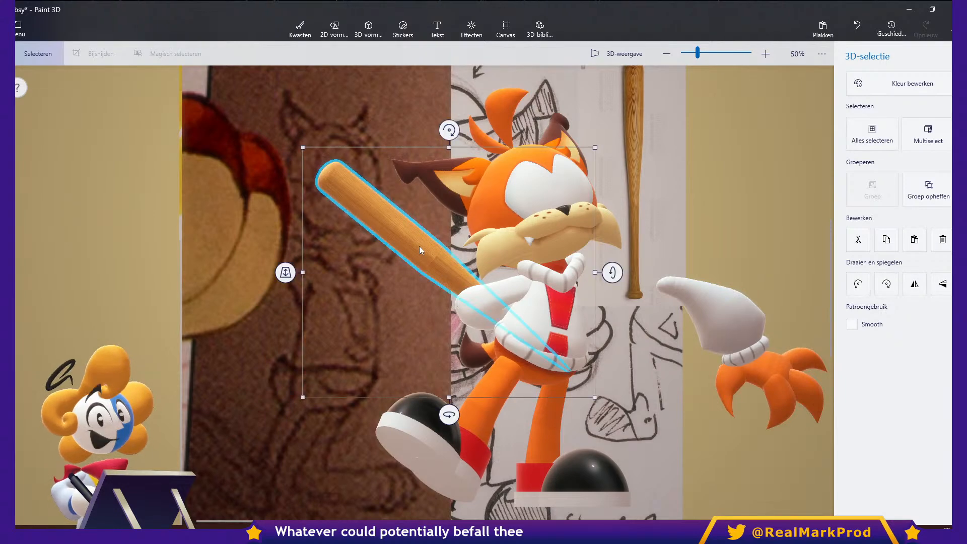
scroll(648, 244, down, 2)
click(647, 244)
scroll(418, 311, up, 2)
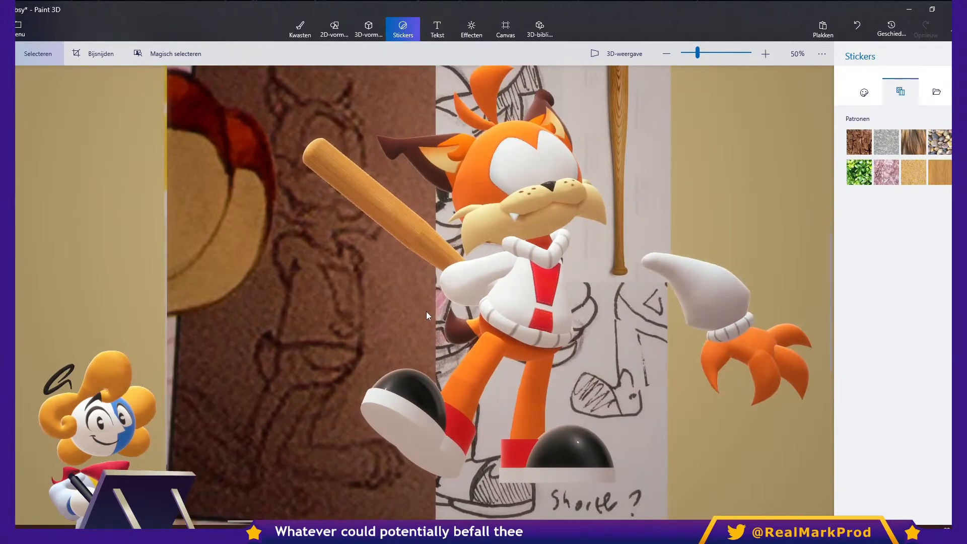
Delete the detached spare sleeve and orange hand beside the fox.
click(776, 275)
key(Delete)
click(793, 330)
key(Delete)
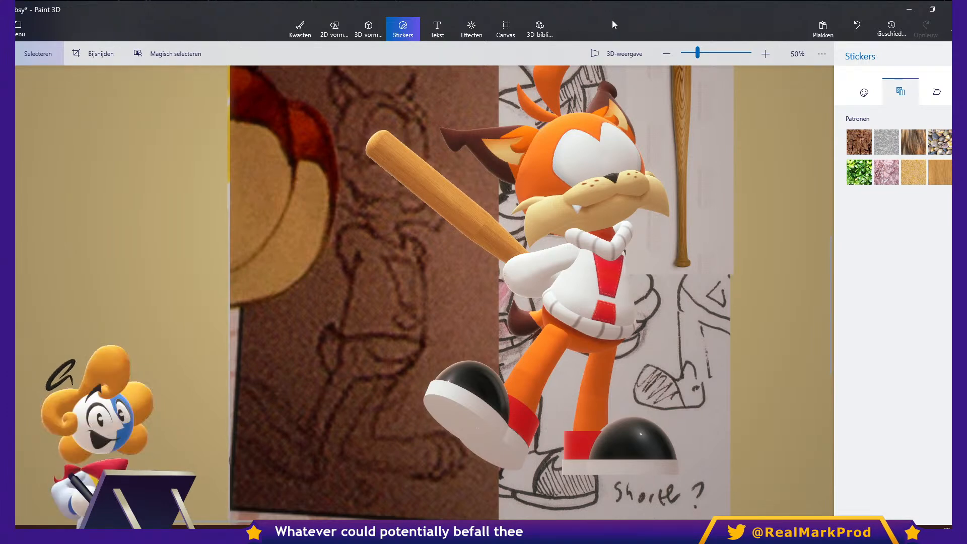
Shift the bat up and outward from the fox so more of its taper shows beyond the sleeve.
click(476, 226)
drag(476, 226, 410, 193)
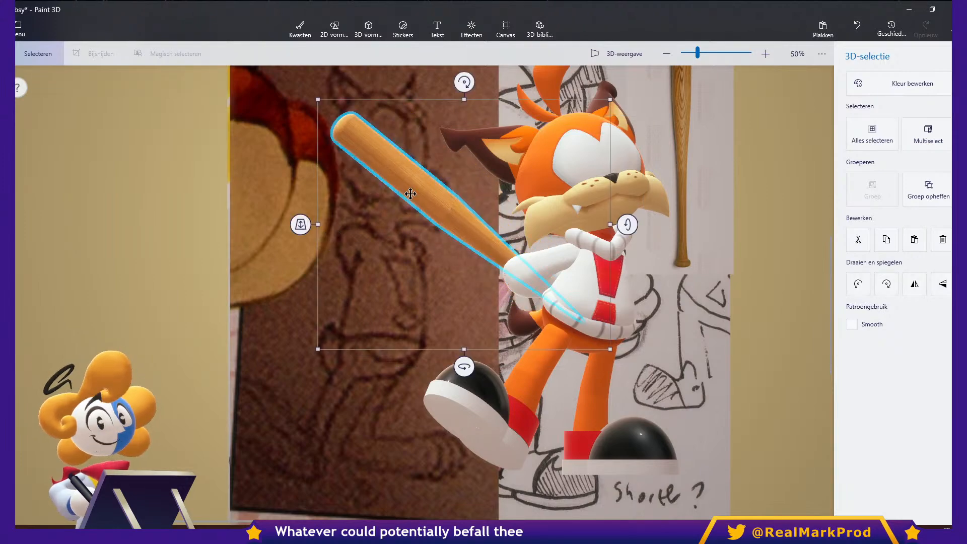
scroll(410, 194, up, 5)
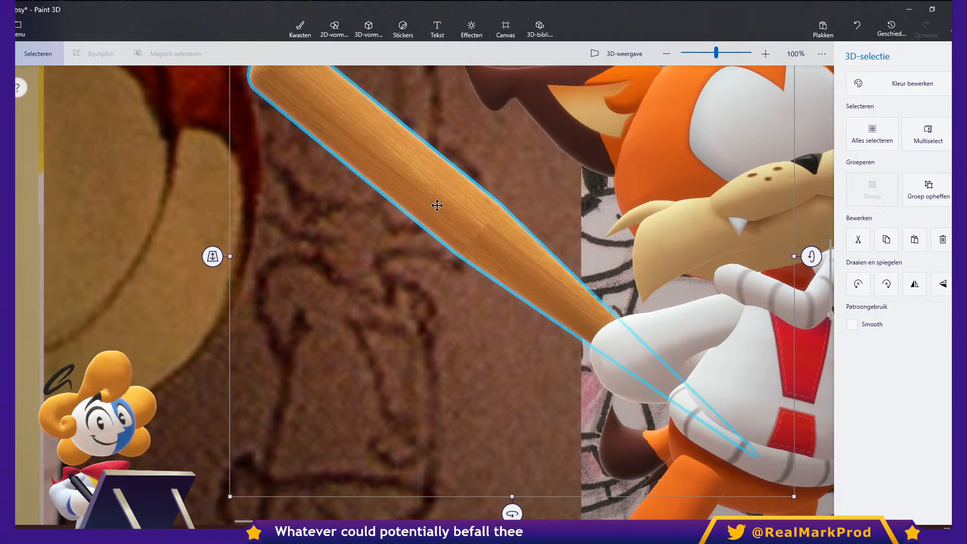
scroll(443, 209, down, 2)
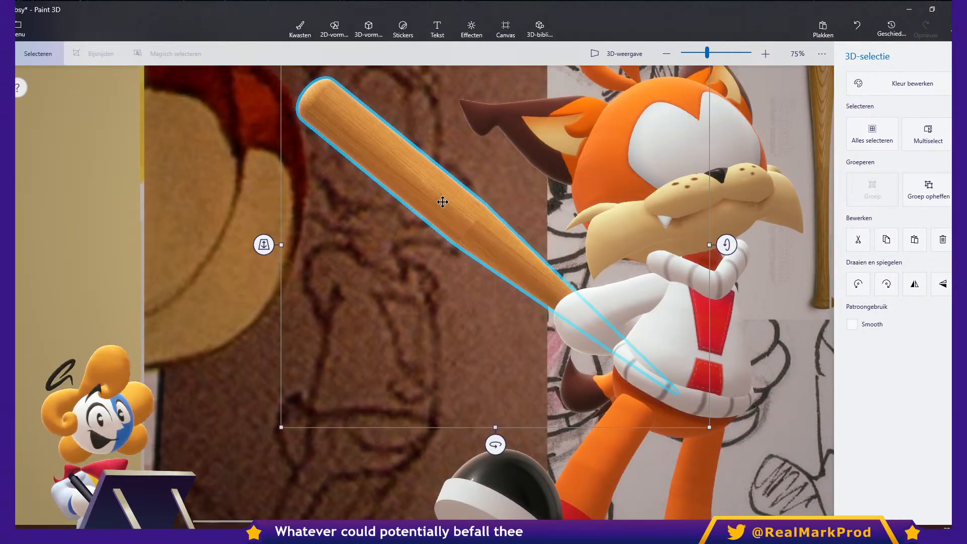
scroll(442, 202, up, 2)
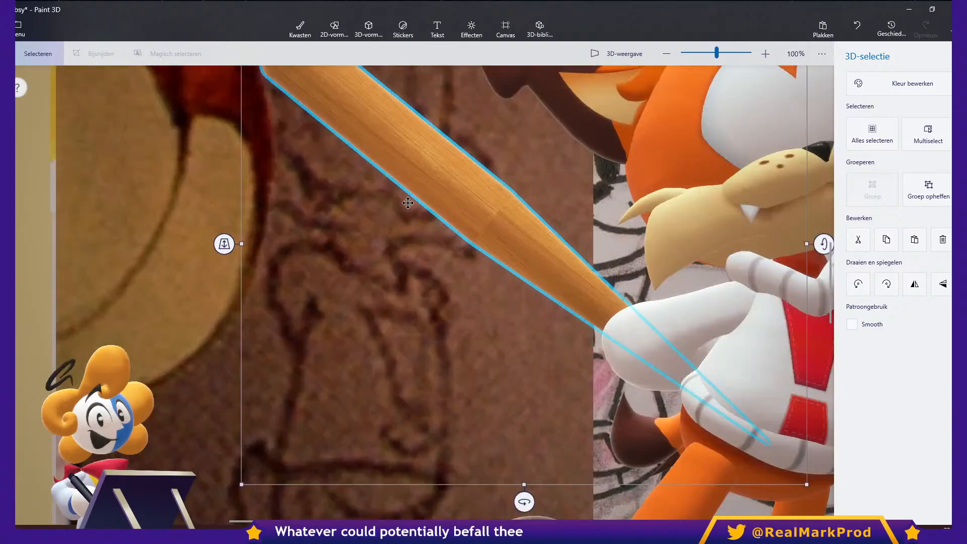
scroll(408, 202, down, 2)
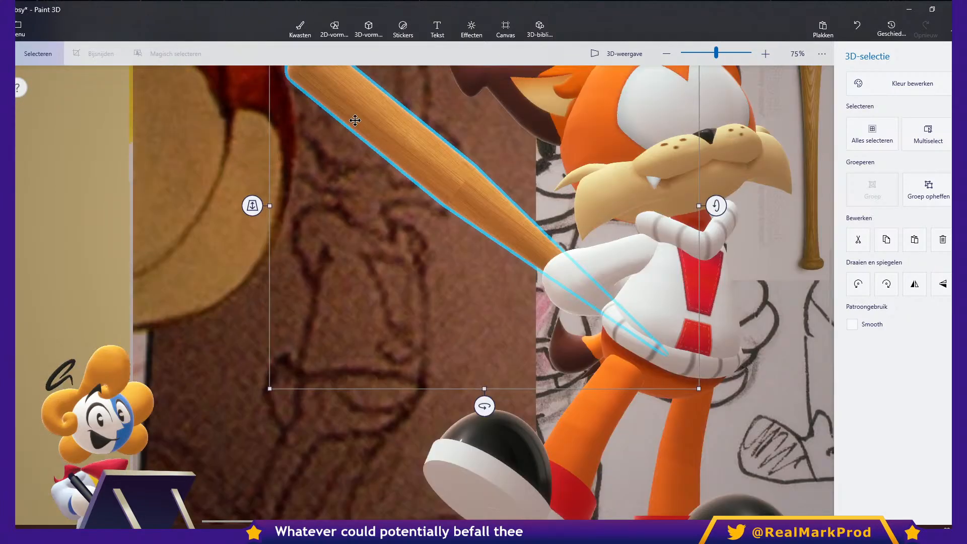
scroll(355, 120, up, 2)
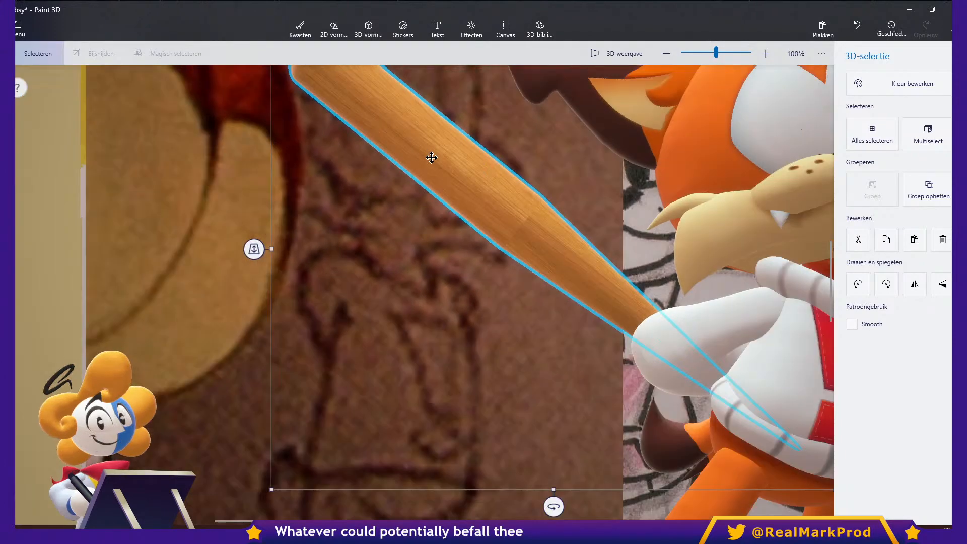
scroll(431, 157, down, 2)
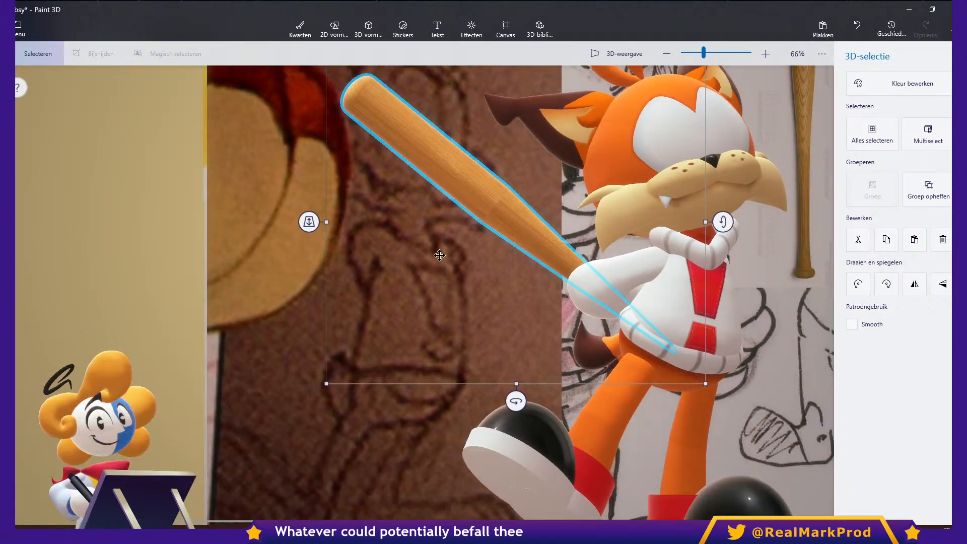
Deselect the bat and open the save-as options for the posed fox project.
click(439, 255)
scroll(433, 256, down, 4)
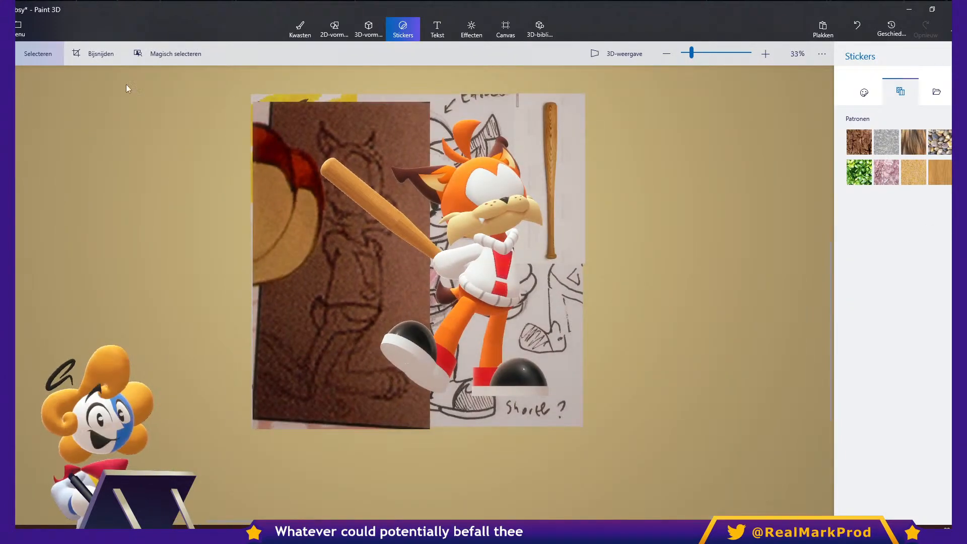
click(23, 30)
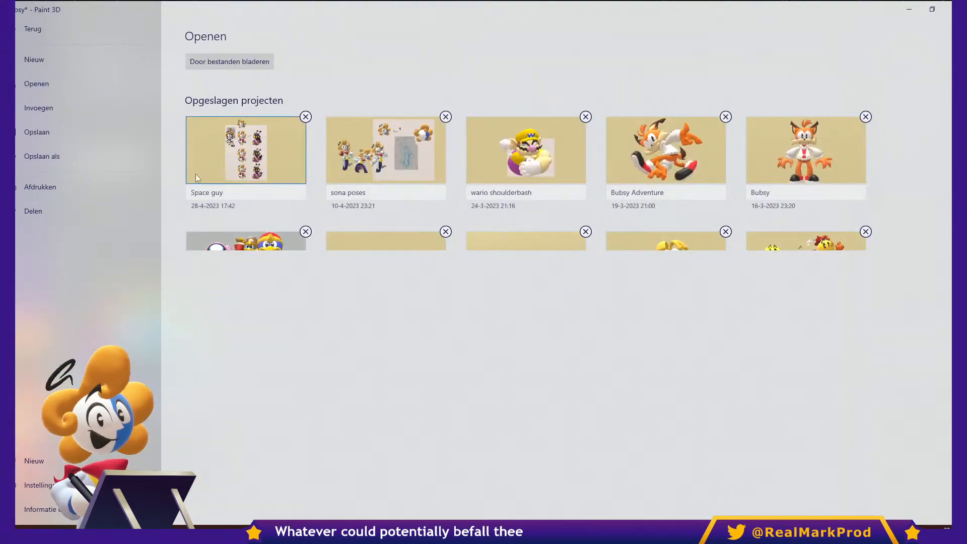
click(116, 155)
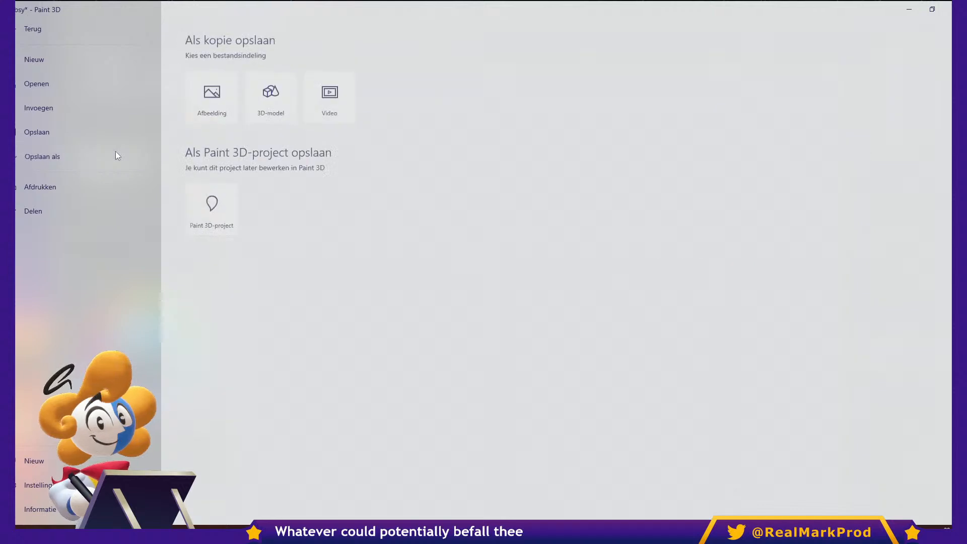
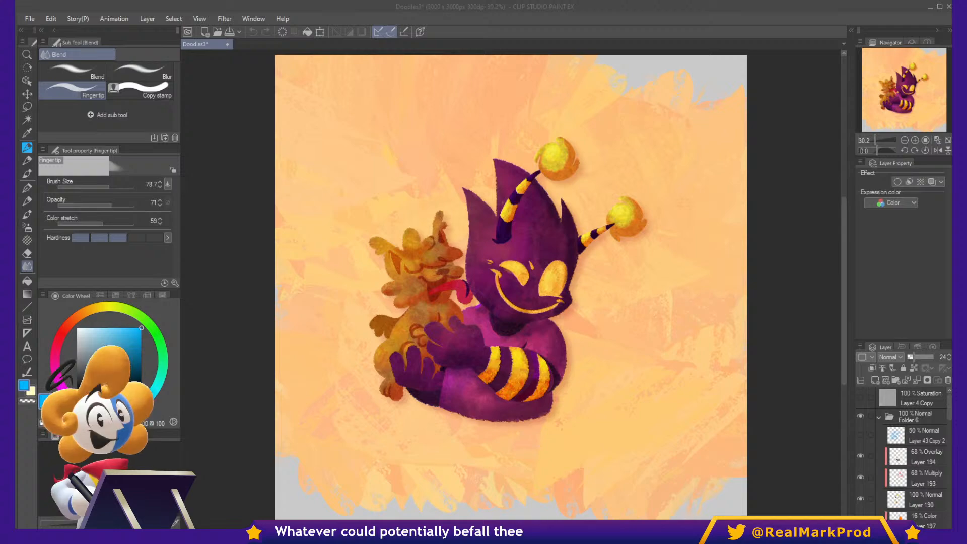
Switch to Clip Studio Paint and examine the painting of the purple character holding the small orange creature.
scroll(504, 251, up, 3)
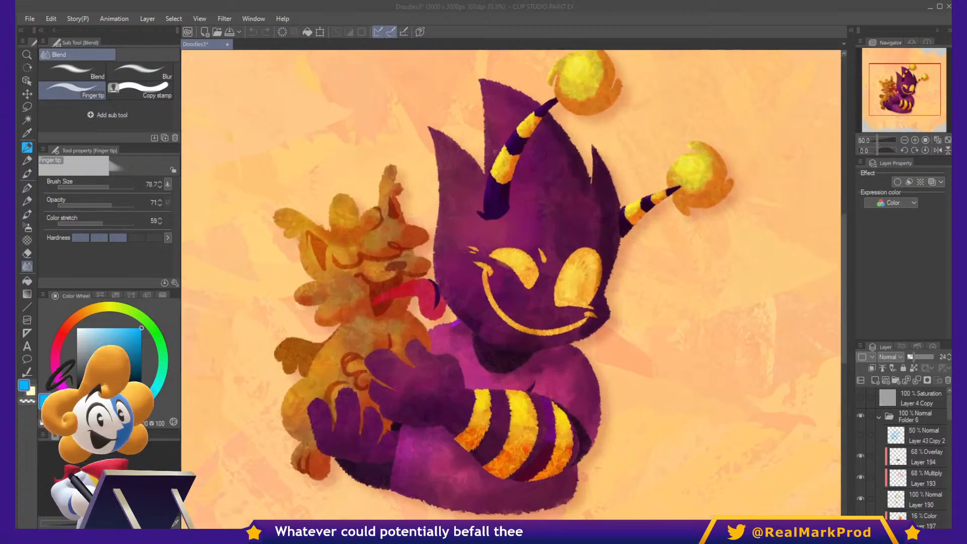
scroll(511, 284, down, 4)
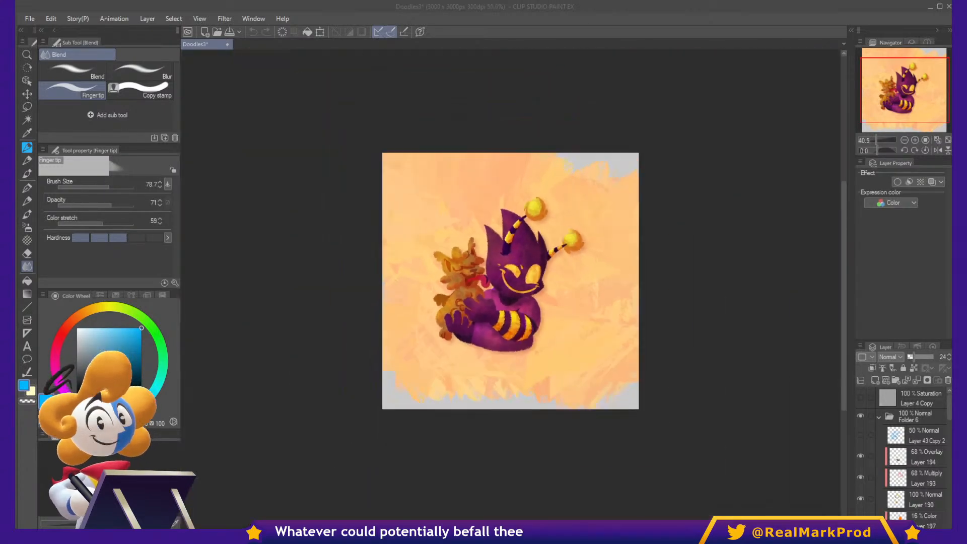
scroll(511, 285, up, 5)
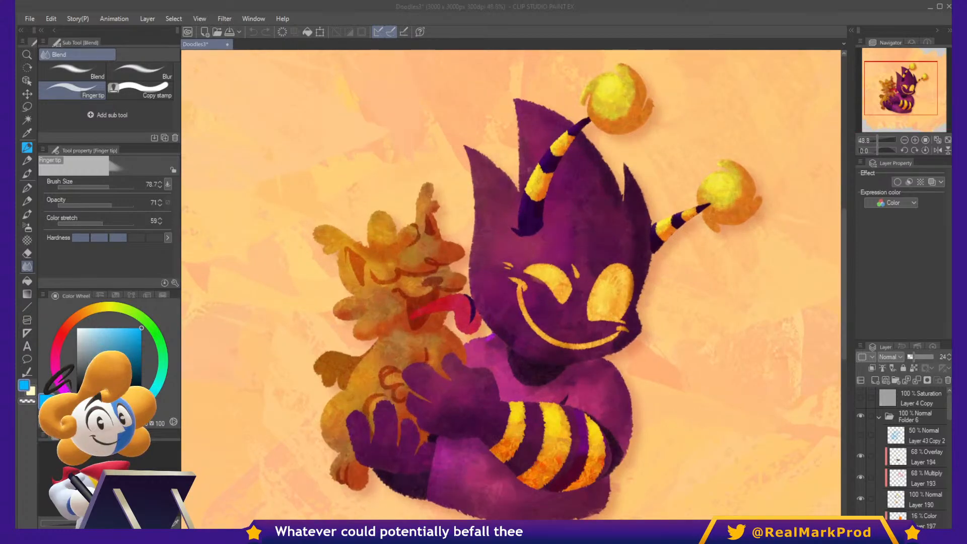
drag(626, 268, 626, 262)
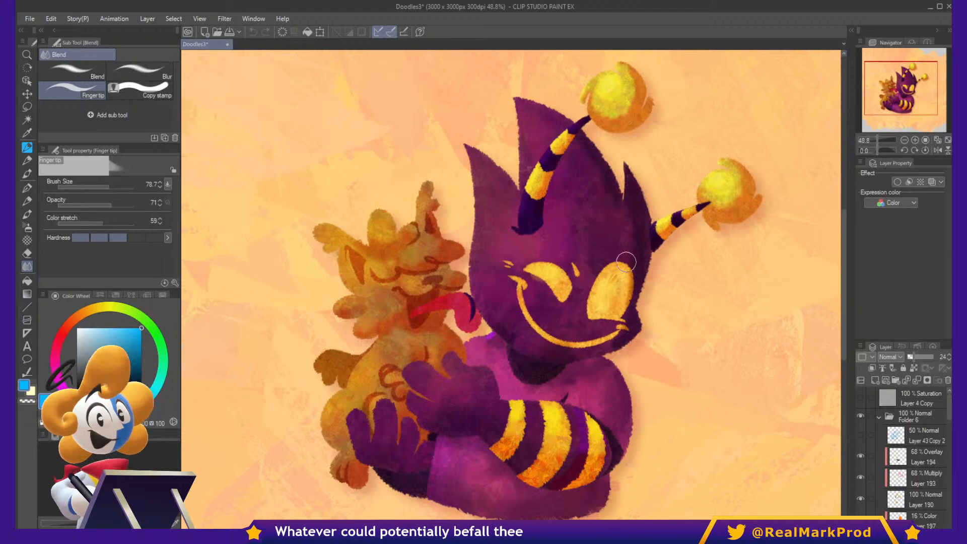
drag(651, 277, 689, 292)
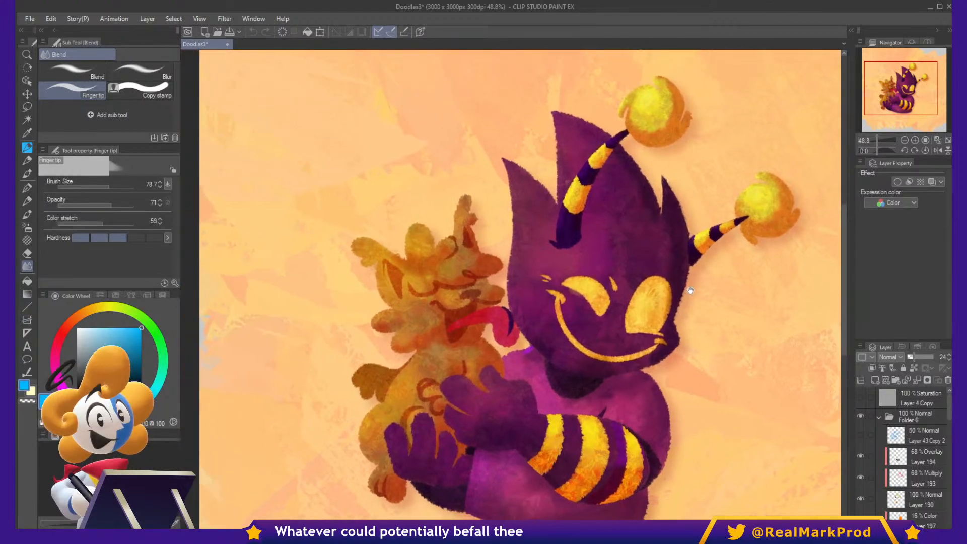
scroll(618, 327, up, 2)
scroll(618, 327, down, 4)
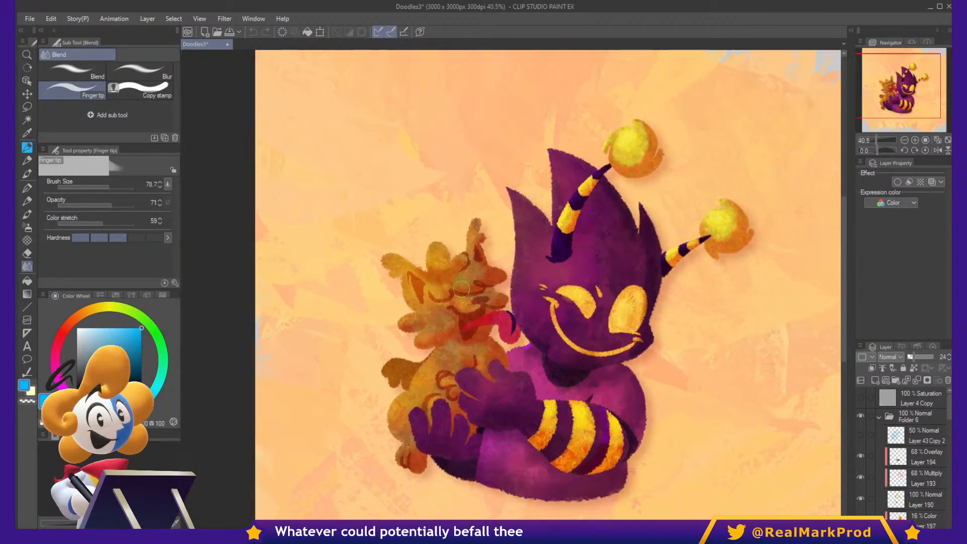
drag(481, 305, 449, 306)
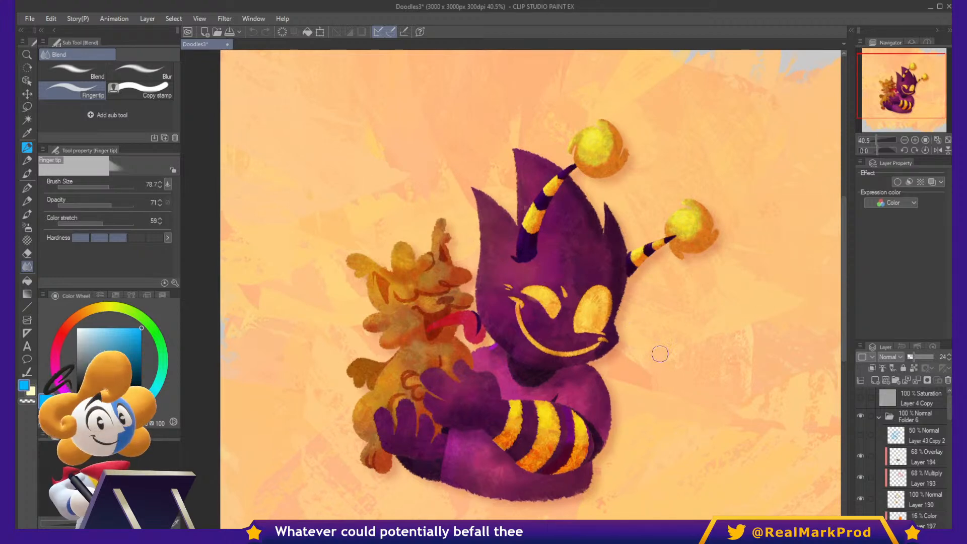
scroll(641, 369, up, 2)
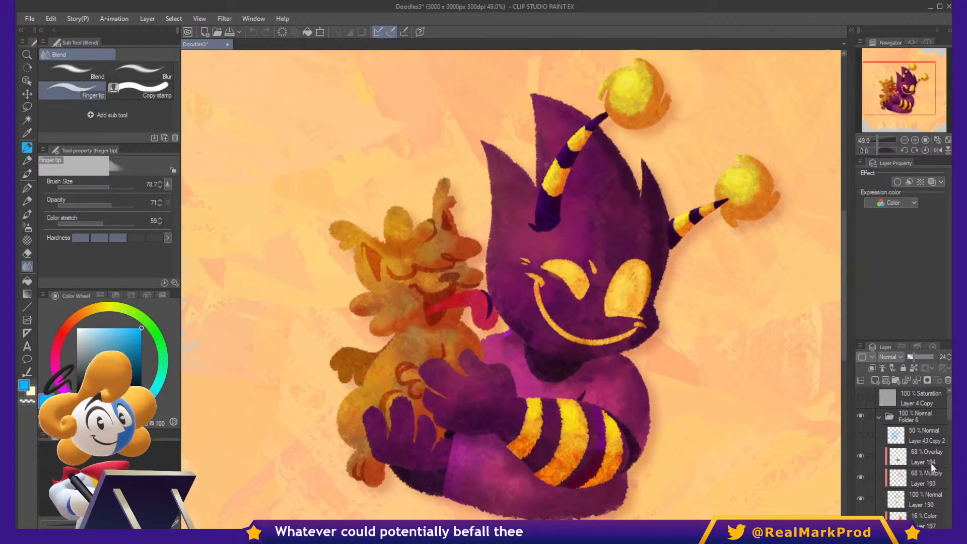
Collapse and hide Folder 6, then create a new layer folder with an empty layer inside it.
click(878, 416)
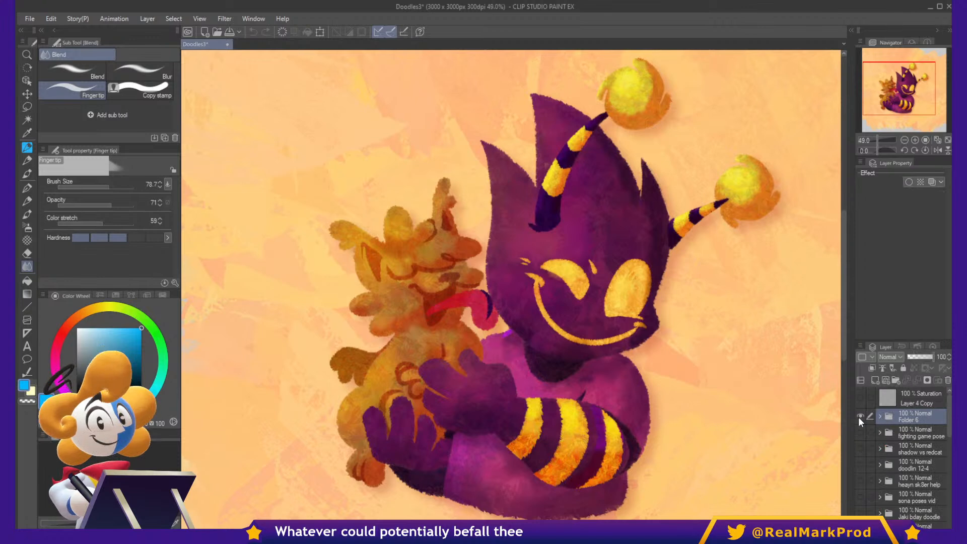
click(859, 416)
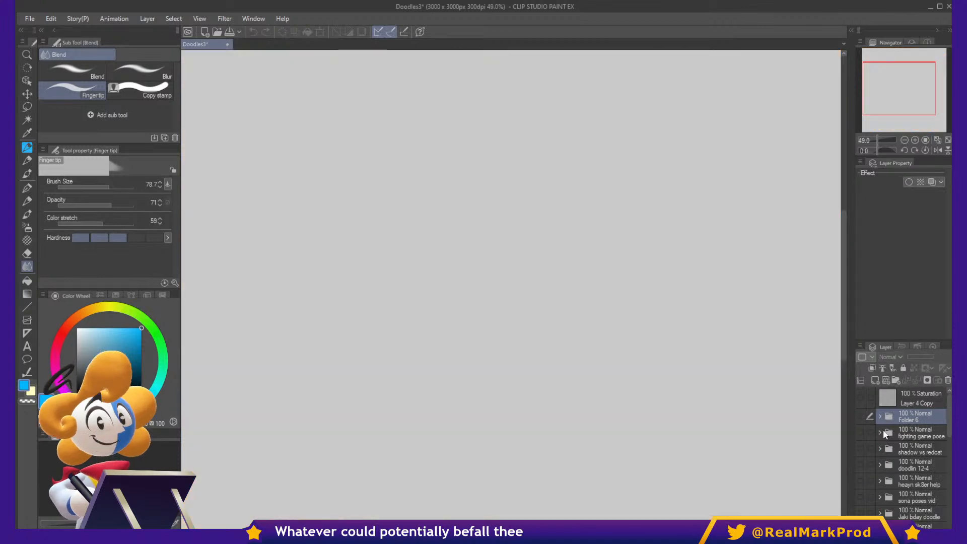
click(895, 380)
click(875, 381)
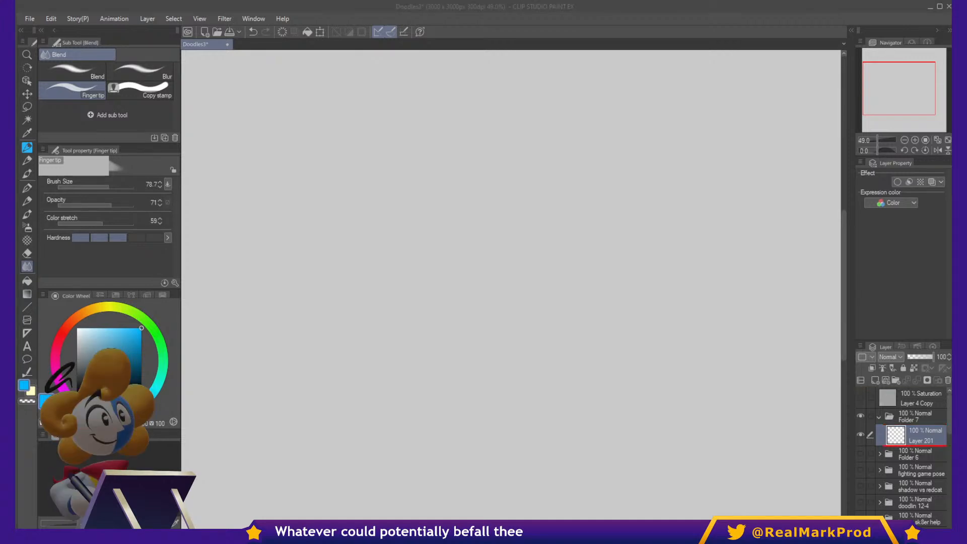
Paste the fox-with-bat render into the new folder and rasterize its layer.
key(ctrl+v)
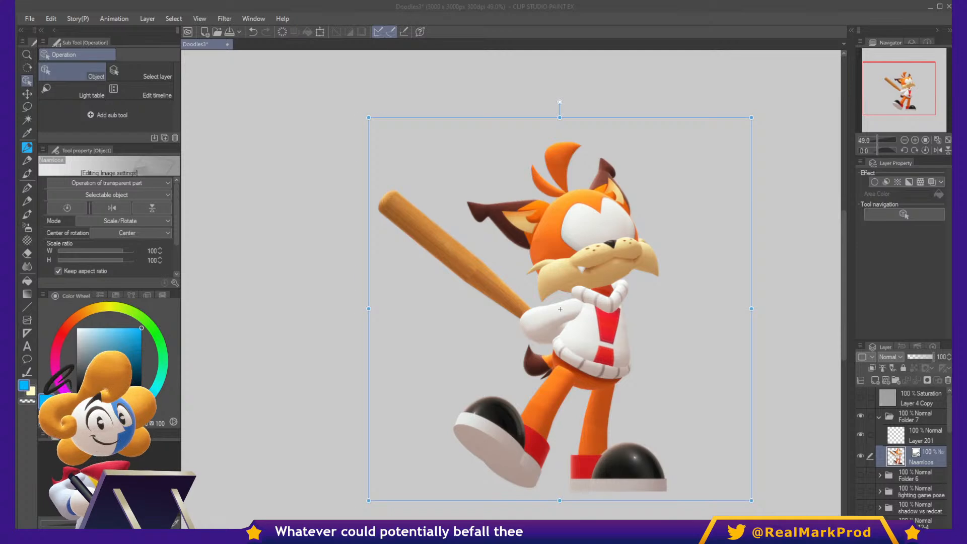
scroll(563, 266, up, 3)
scroll(588, 256, up, 2)
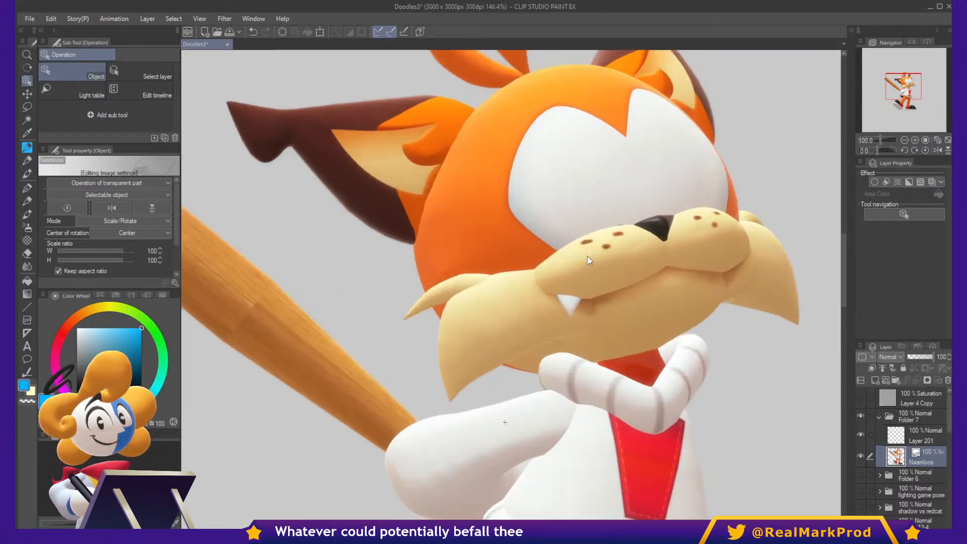
scroll(587, 256, down, 2)
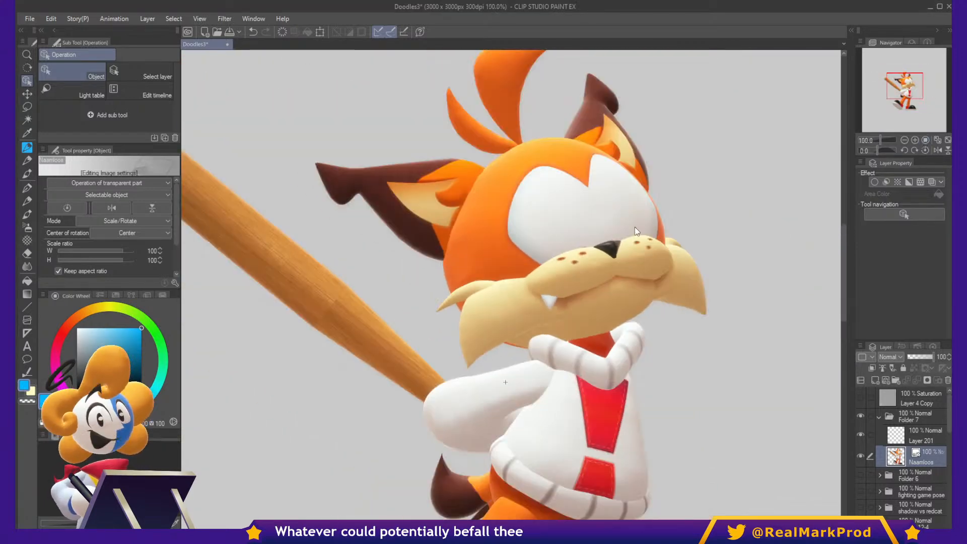
scroll(596, 274, down, 2)
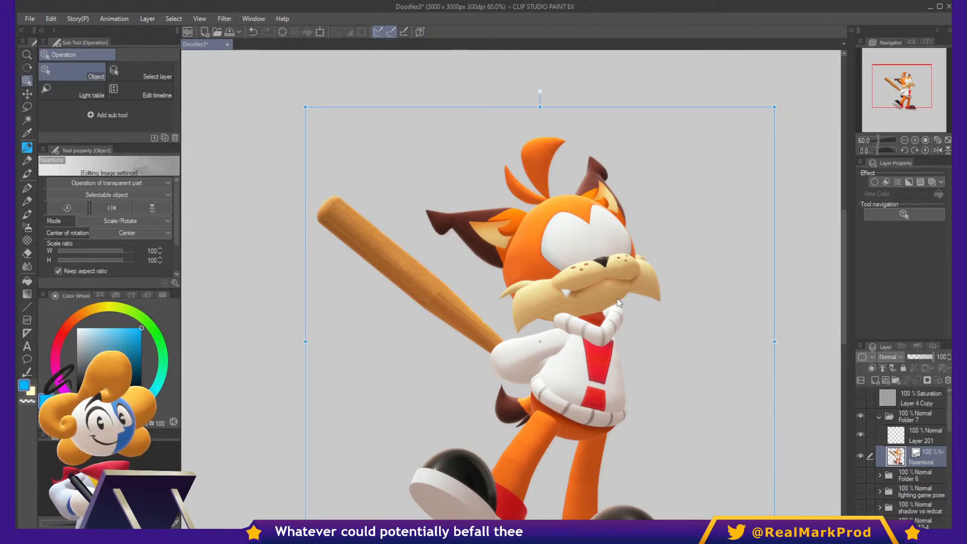
click(889, 344)
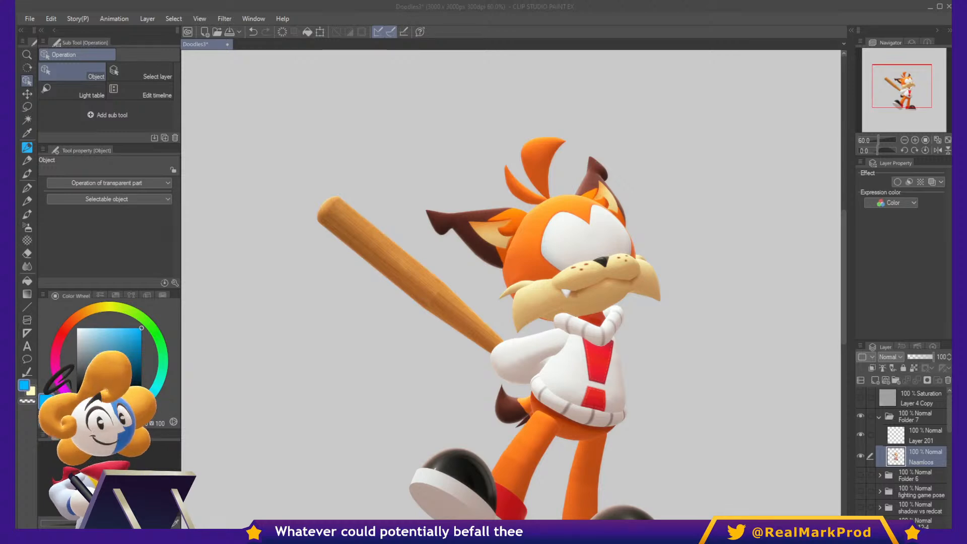
click(755, 32)
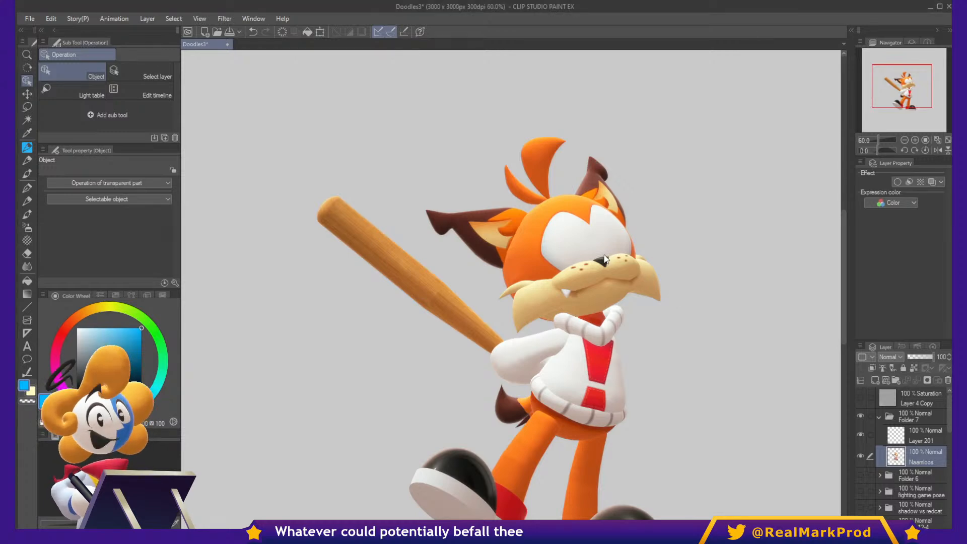
scroll(604, 259, up, 10)
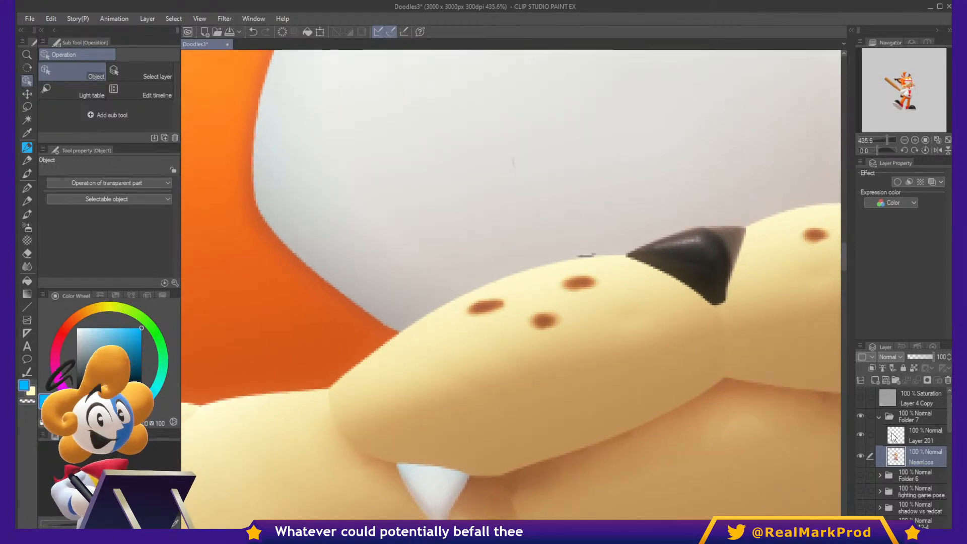
scroll(587, 257, down, 10)
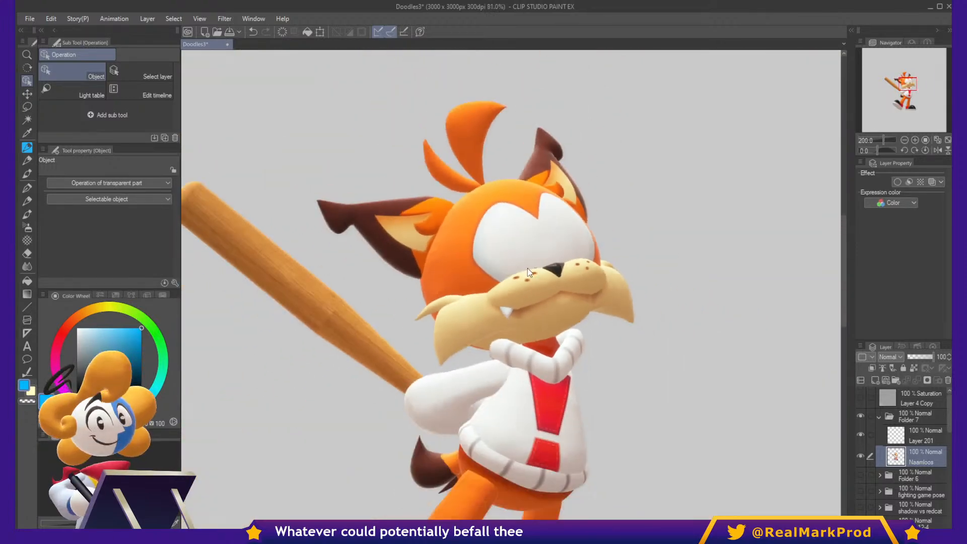
scroll(516, 300, down, 2)
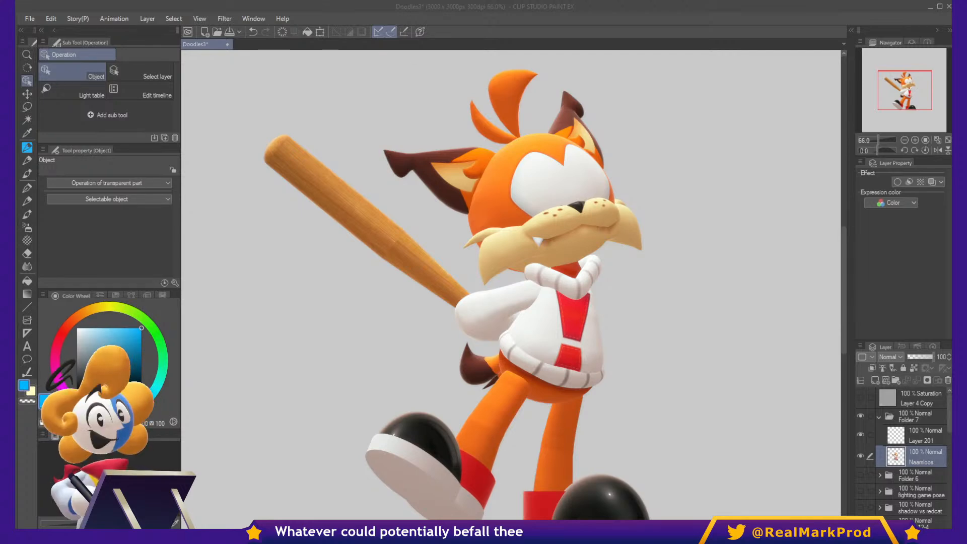
click(751, 32)
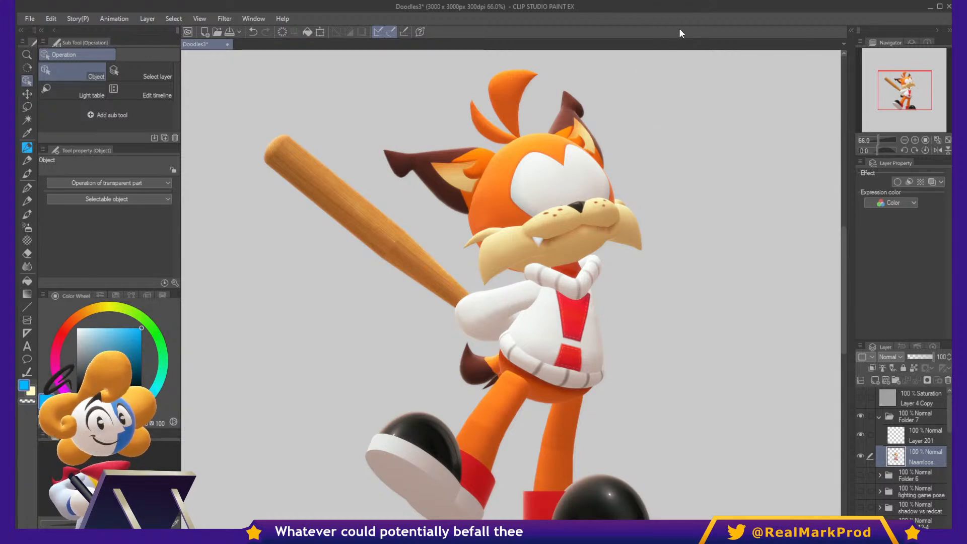
Smudge the hard shadow edge below the mouth beside the fox's fang with the Finger tip blend tool.
scroll(554, 272, up, 3)
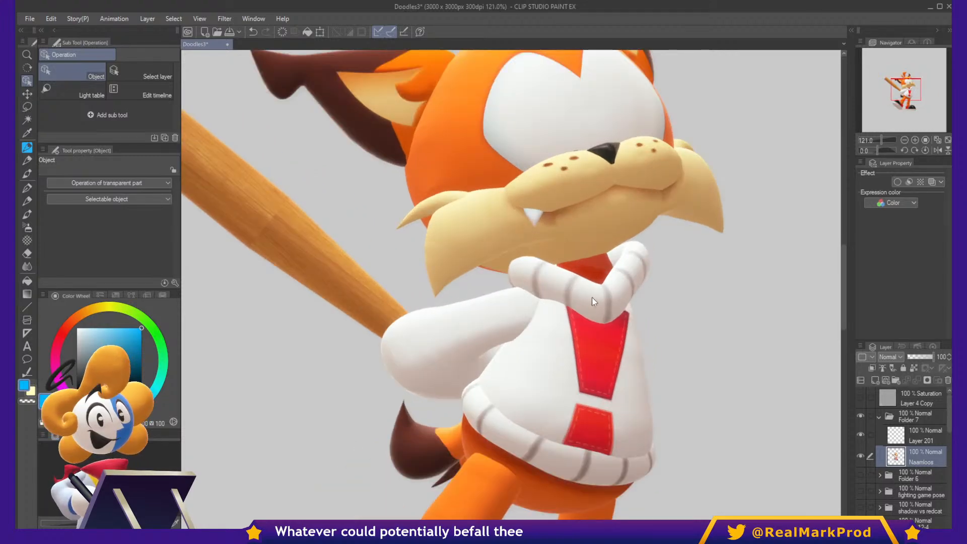
scroll(591, 297, up, 4)
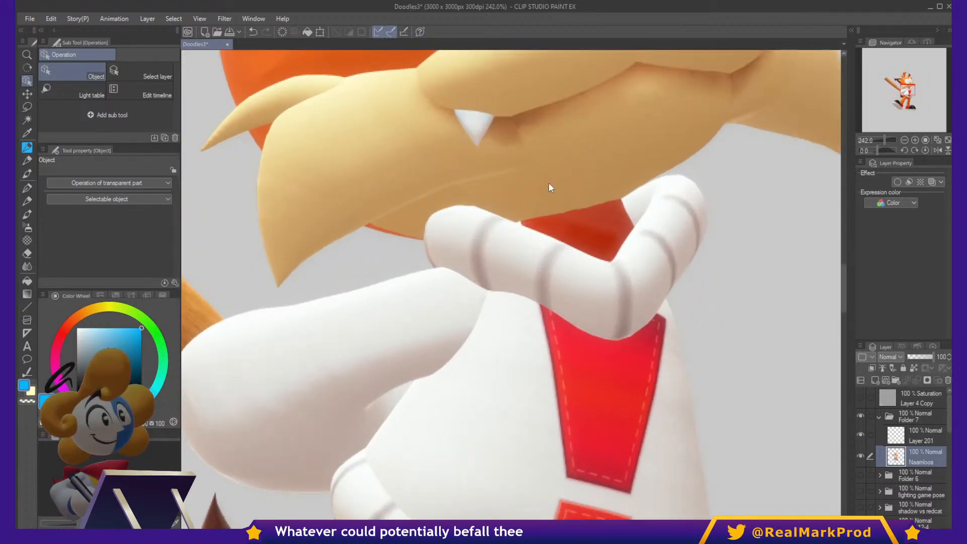
mouse_move(548, 182)
mouse_down()
mouse_move(651, 280)
mouse_move(604, 287)
mouse_move(609, 318)
mouse_up()
key(j)
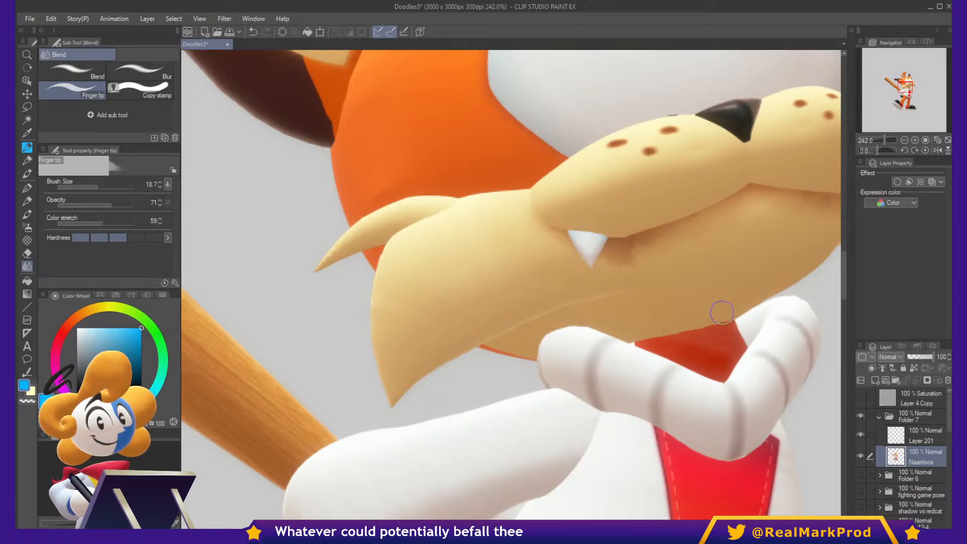
key(ctrl+z)
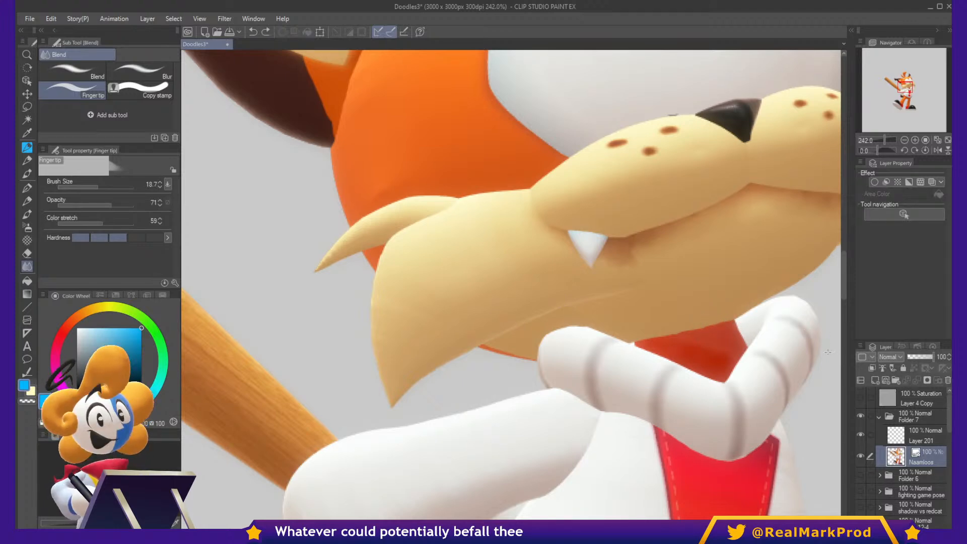
key(ctrl+y)
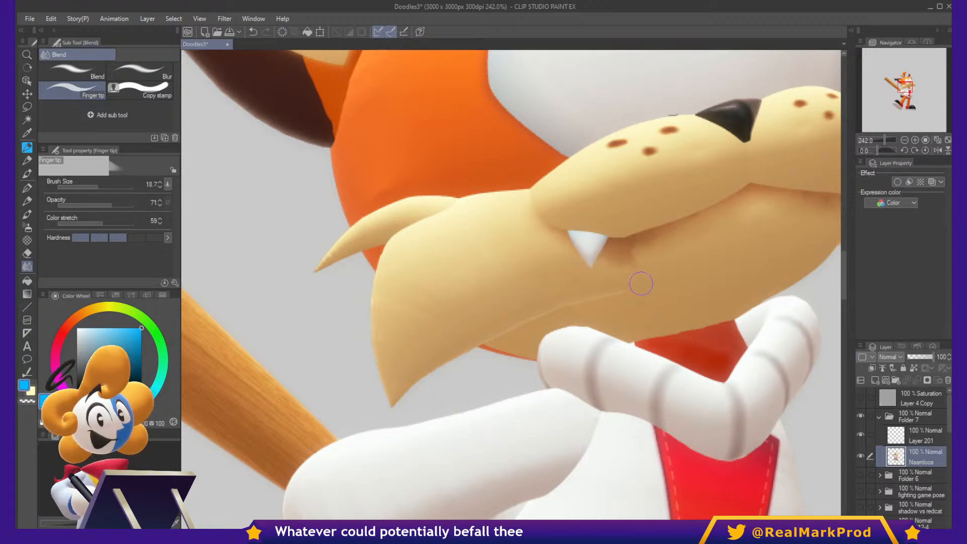
mouse_move(641, 283)
mouse_down()
mouse_move(651, 263)
mouse_move(621, 269)
mouse_move(649, 251)
mouse_move(608, 263)
mouse_move(643, 244)
mouse_up()
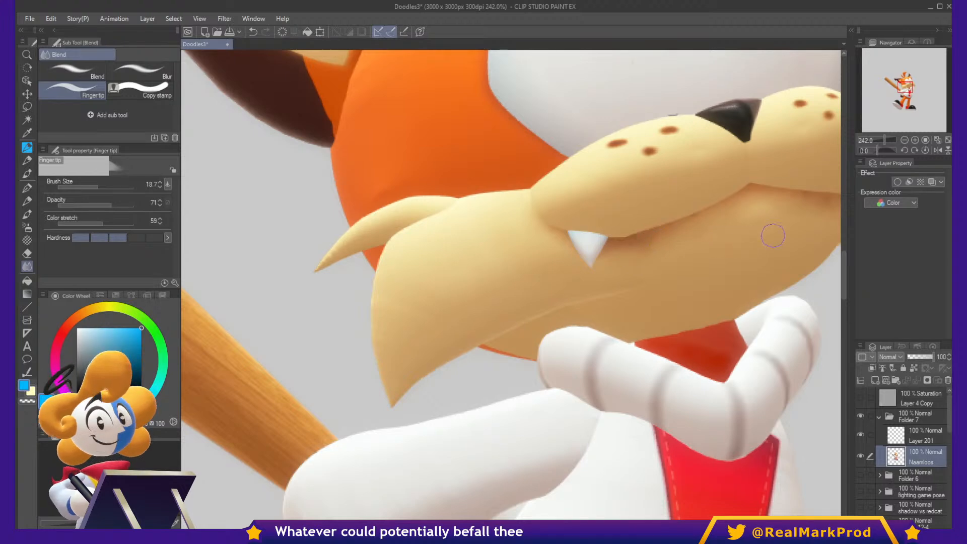
Smudge the remaining shadow edge under the muzzle, the crease on the lower jaw and the base of the cheek tuft with the Finger tip tool.
drag(773, 236, 637, 326)
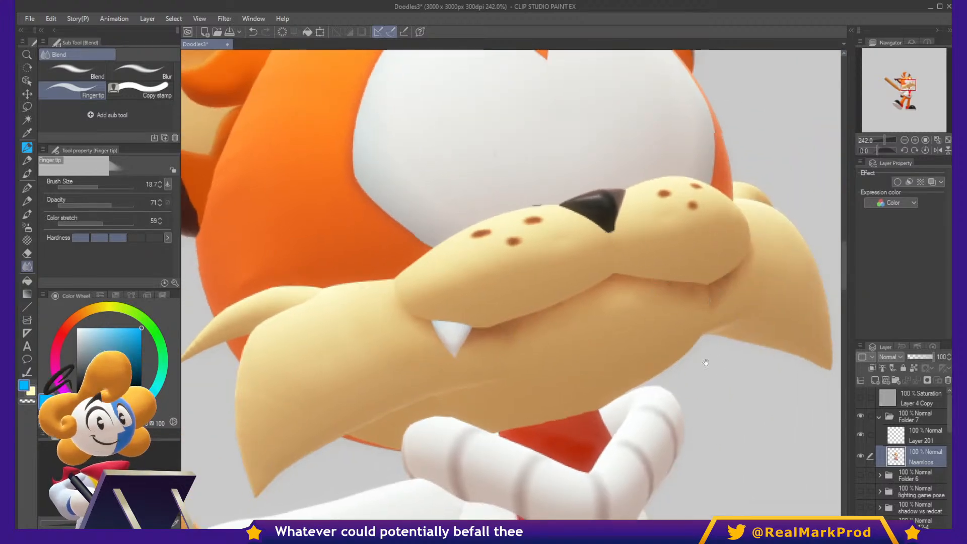
drag(705, 362, 737, 347)
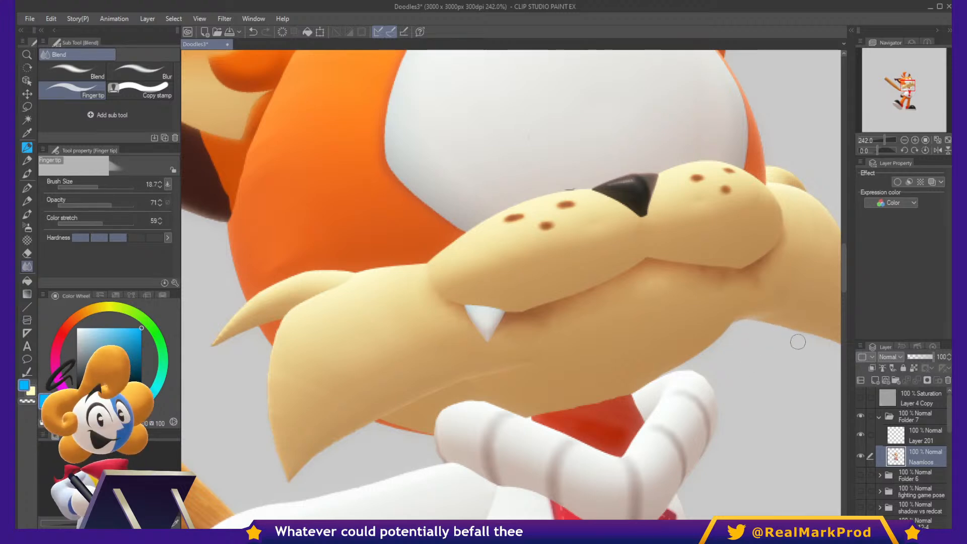
drag(686, 338, 641, 369)
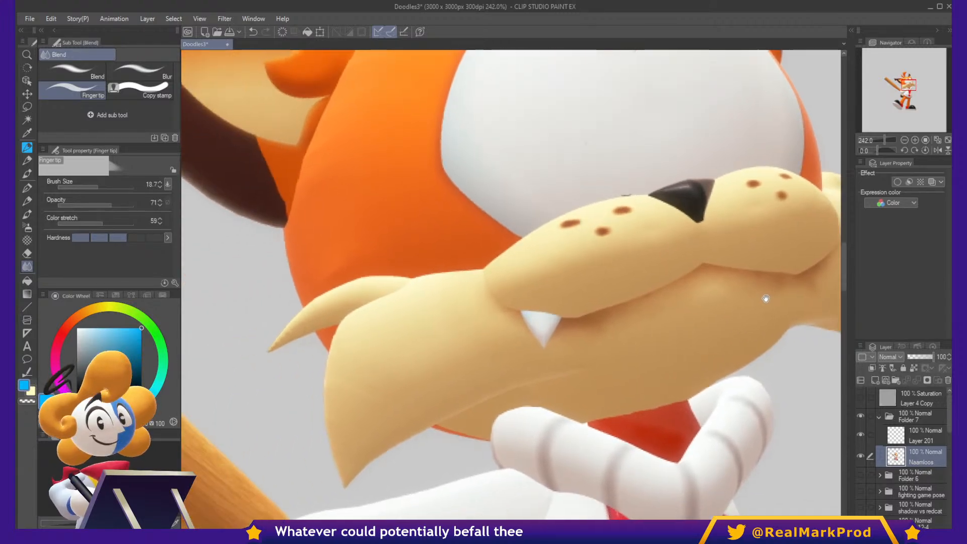
drag(666, 321, 762, 298)
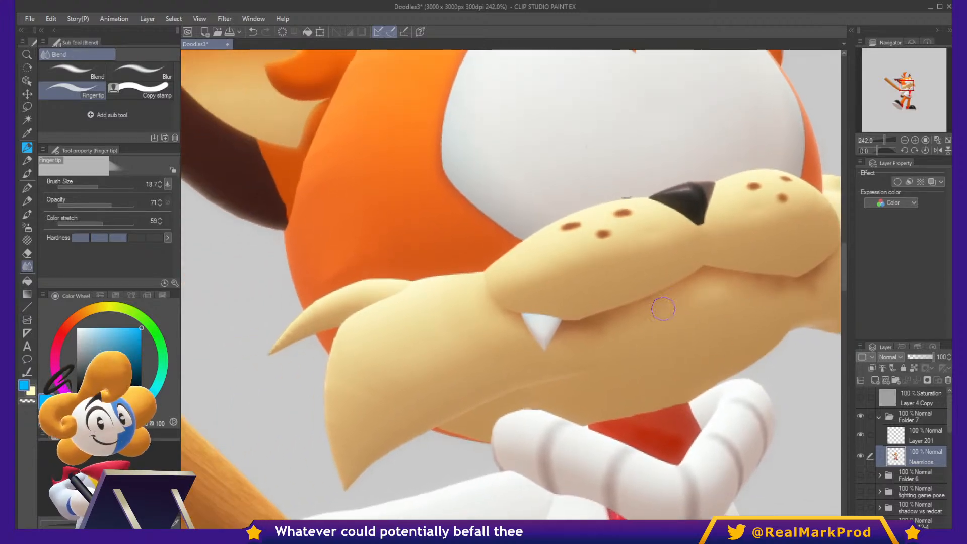
drag(636, 345, 721, 293)
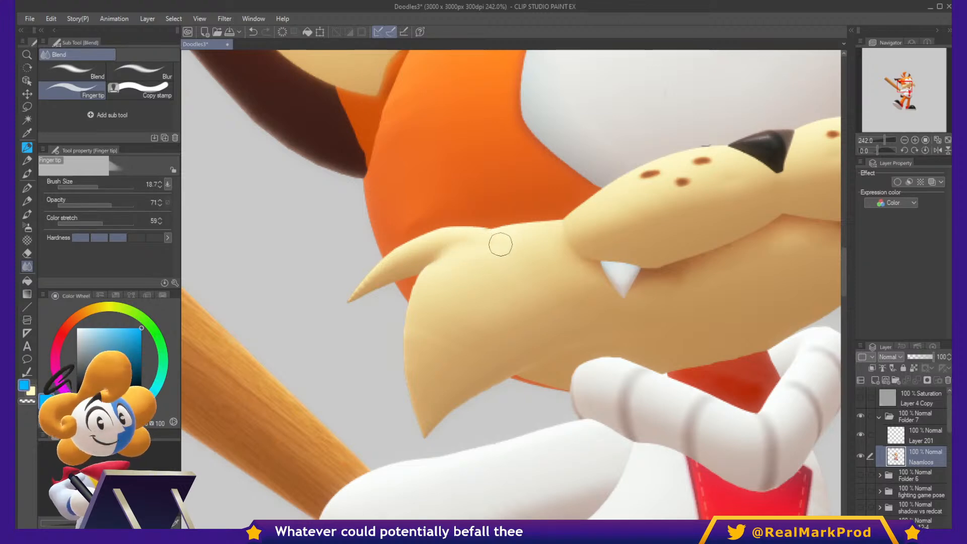
drag(589, 270, 509, 315)
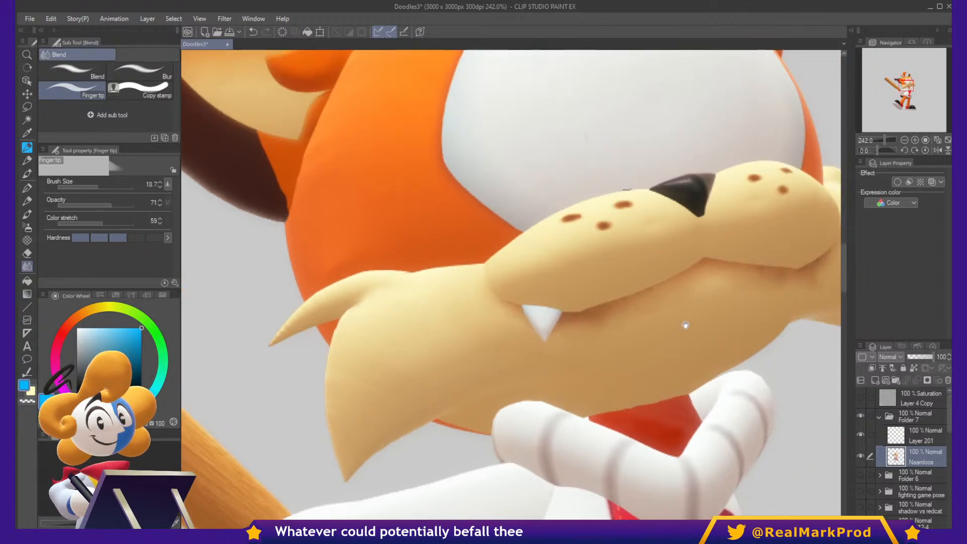
drag(461, 278, 579, 322)
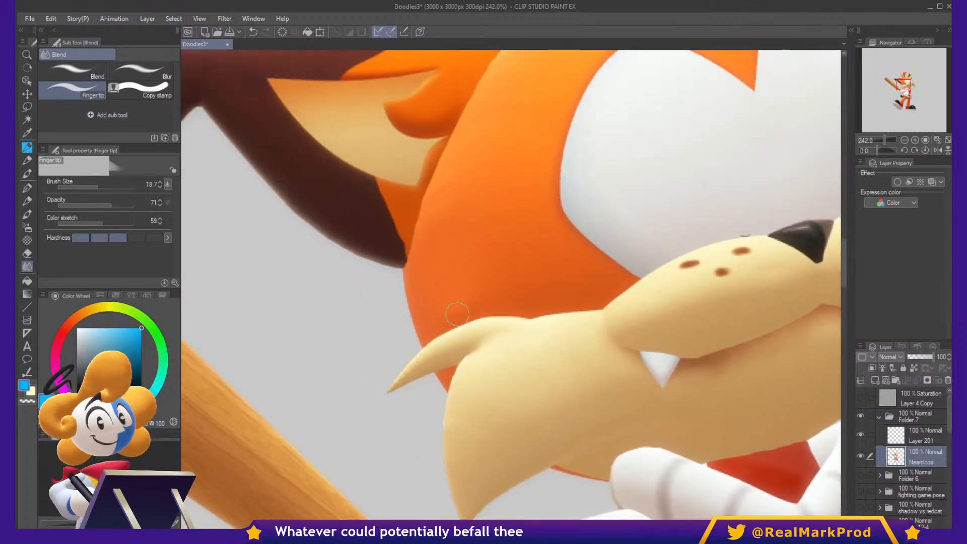
Soften the hard edge between the fox's head and the ear beside the bat with the Finger tip tool at brush size 29.8.
drag(533, 202, 597, 333)
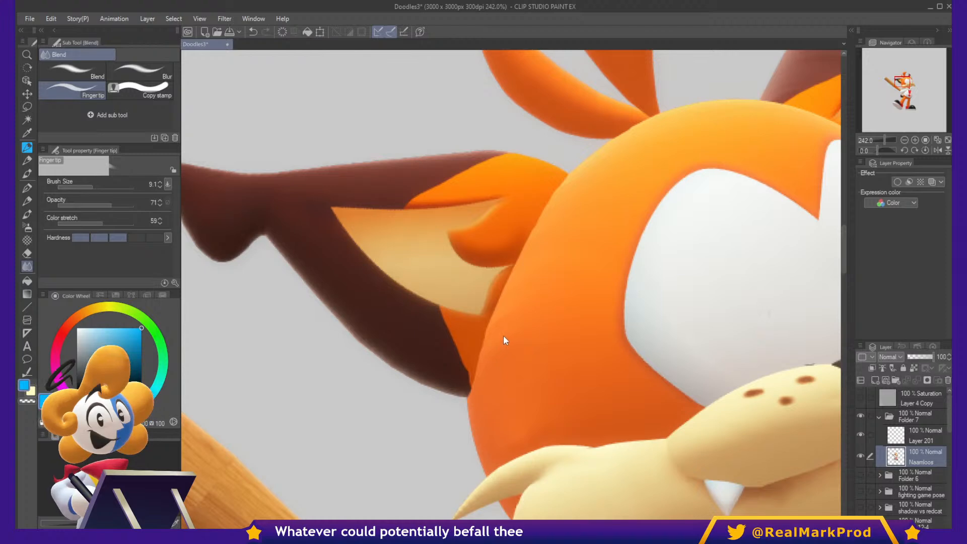
mouse_move(503, 336)
mouse_down()
mouse_move(484, 348)
mouse_move(511, 279)
mouse_move(517, 287)
mouse_move(503, 319)
mouse_move(473, 343)
mouse_move(480, 361)
mouse_move(531, 267)
mouse_move(523, 254)
mouse_move(540, 230)
mouse_move(530, 219)
mouse_move(568, 191)
mouse_move(558, 183)
mouse_move(579, 187)
mouse_move(556, 199)
mouse_move(588, 186)
mouse_move(575, 206)
mouse_move(554, 191)
mouse_move(566, 205)
mouse_move(570, 191)
mouse_move(524, 253)
mouse_move(540, 246)
mouse_move(578, 186)
mouse_move(576, 211)
mouse_move(543, 248)
mouse_move(576, 194)
mouse_move(520, 282)
mouse_move(525, 302)
mouse_move(497, 365)
mouse_move(482, 369)
mouse_move(493, 302)
mouse_move(520, 293)
mouse_move(525, 262)
mouse_move(479, 339)
mouse_move(478, 378)
mouse_move(494, 320)
mouse_move(527, 272)
mouse_move(504, 361)
mouse_move(523, 258)
mouse_move(506, 290)
mouse_move(502, 362)
mouse_move(482, 349)
mouse_move(514, 339)
mouse_move(509, 358)
mouse_move(537, 328)
mouse_move(518, 303)
mouse_move(565, 216)
mouse_move(539, 302)
mouse_move(516, 336)
mouse_move(492, 337)
mouse_move(503, 343)
mouse_move(494, 338)
mouse_move(500, 317)
mouse_move(518, 284)
mouse_move(496, 327)
mouse_move(492, 368)
mouse_move(529, 281)
mouse_up()
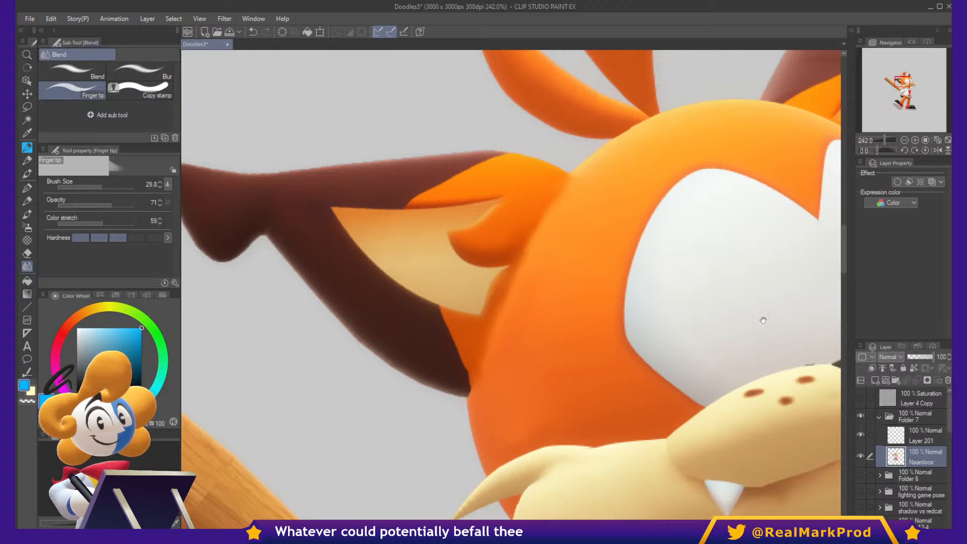
drag(817, 306, 743, 358)
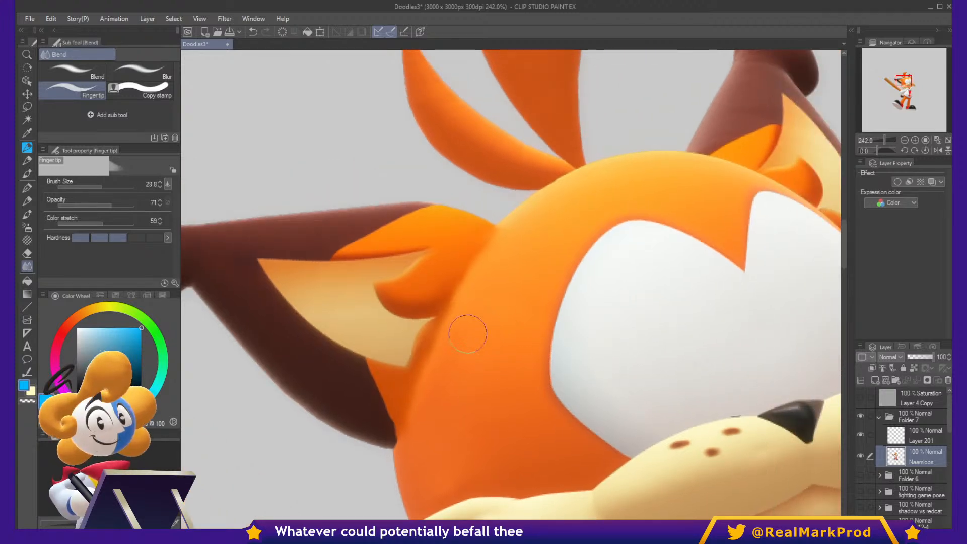
drag(440, 362, 417, 427)
mouse_move(643, 320)
mouse_down()
mouse_move(611, 354)
mouse_move(609, 431)
mouse_up()
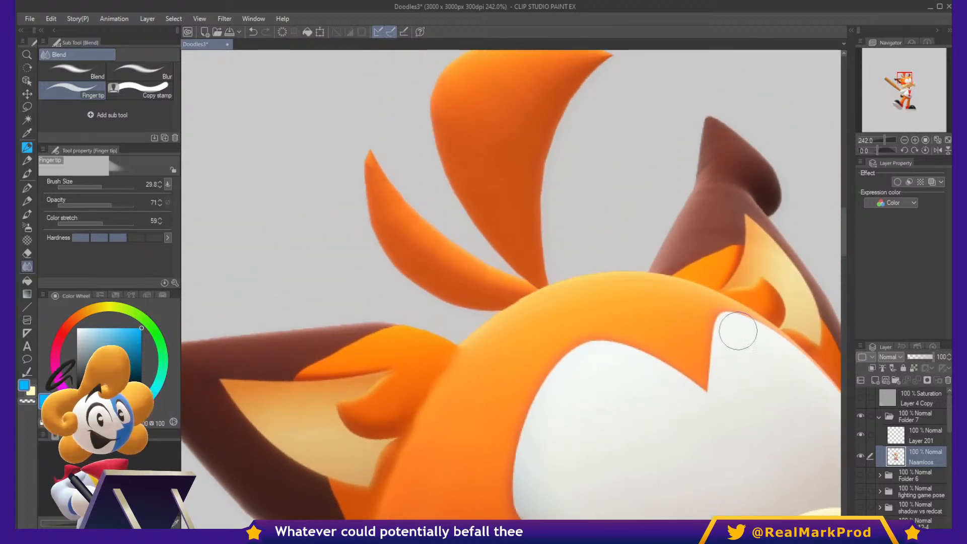
Try to smudge away the seam across the middle of the wooden bat with the Finger tip tool.
drag(811, 350, 662, 340)
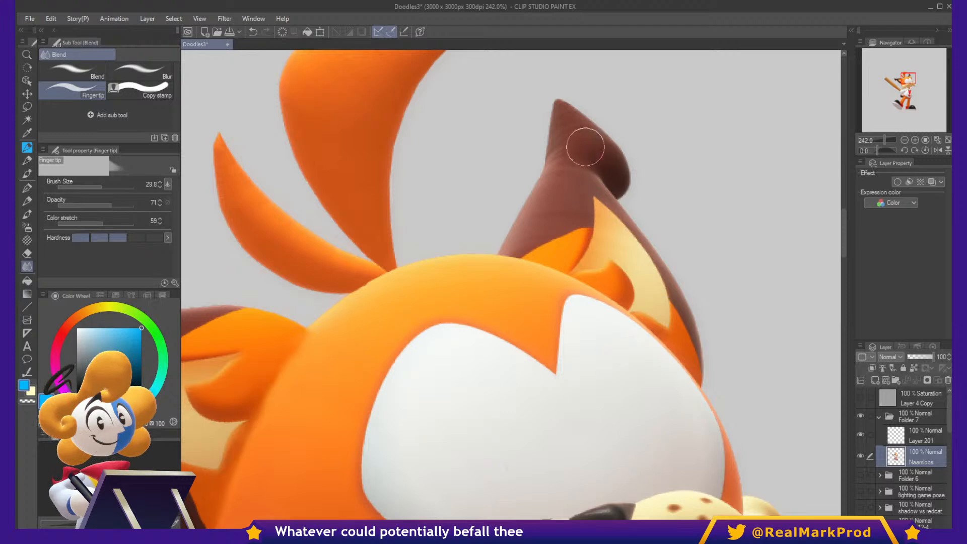
drag(572, 314, 691, 256)
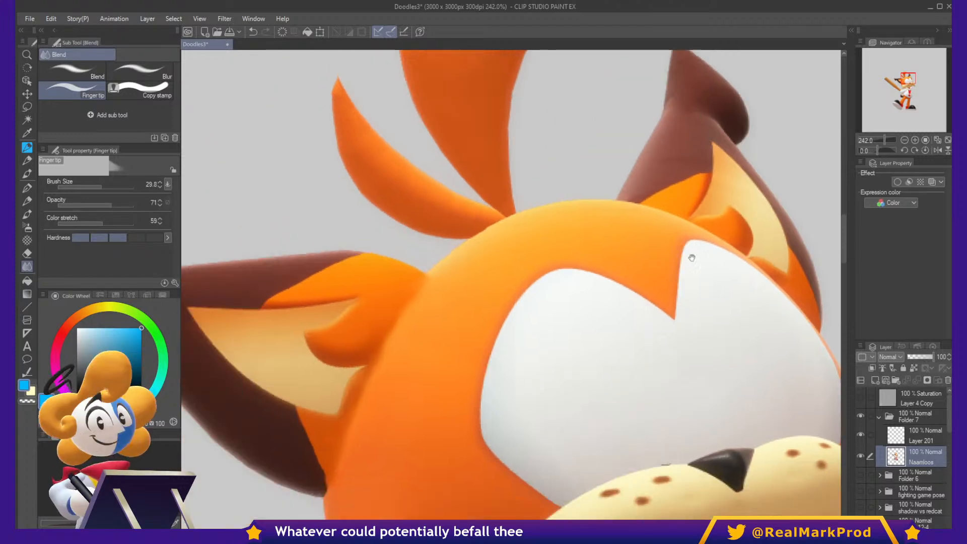
drag(336, 310, 476, 289)
drag(475, 392, 662, 369)
mouse_move(597, 521)
mouse_down()
mouse_move(743, 369)
mouse_move(767, 310)
mouse_up()
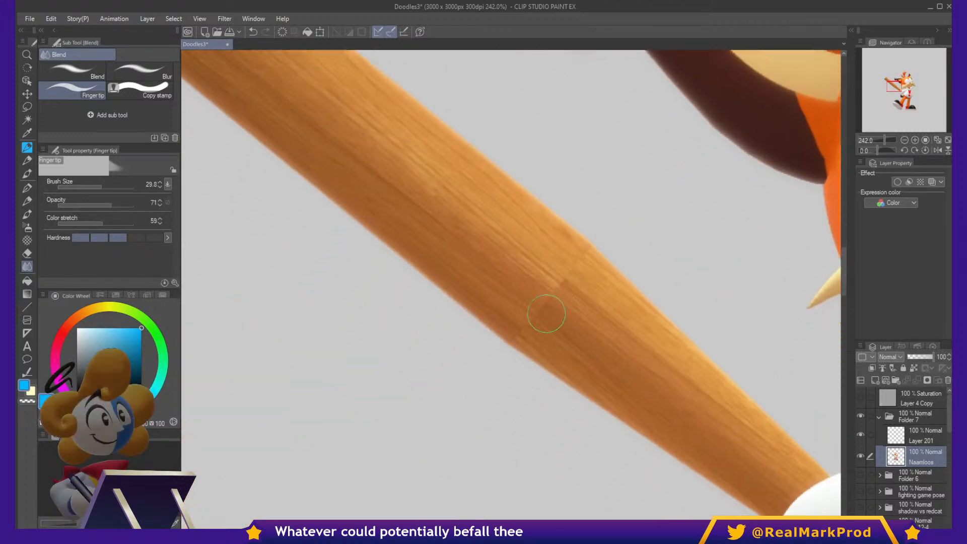
mouse_move(551, 320)
mouse_down()
mouse_move(537, 302)
mouse_move(550, 277)
mouse_move(598, 290)
mouse_move(578, 265)
mouse_up()
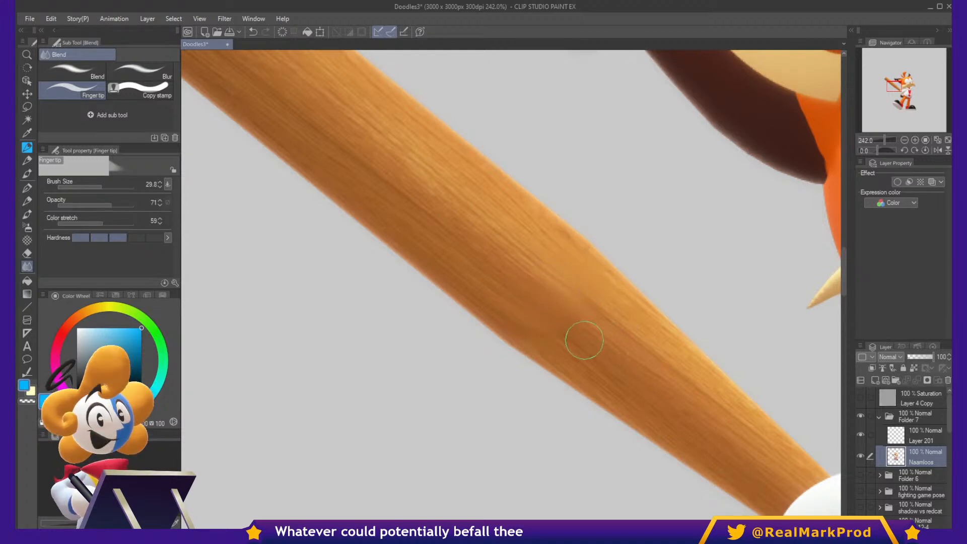
key(bracketleft)
key(bracketleft)
key(bracketleft)
key(bracketleft)
key(bracketleft)
key(bracketleft)
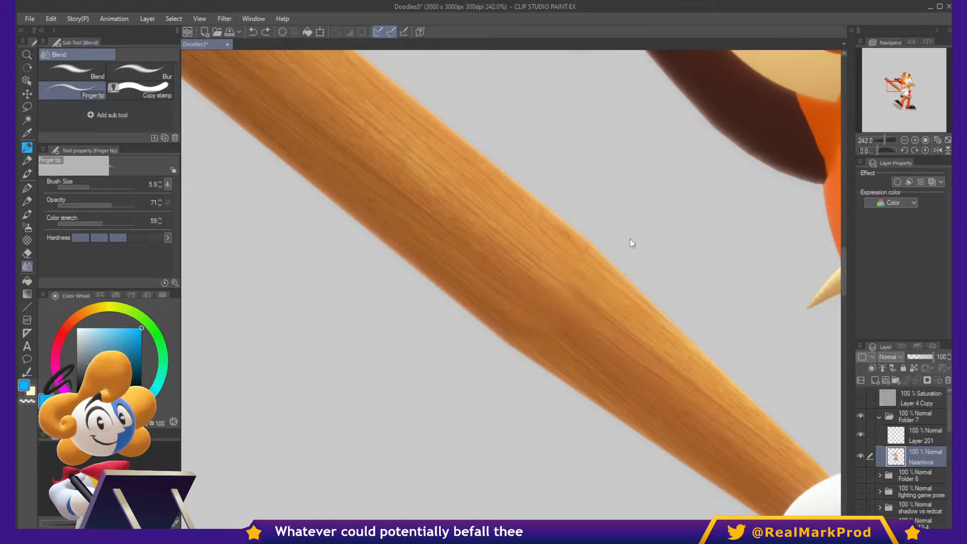
key(ctrl+z)
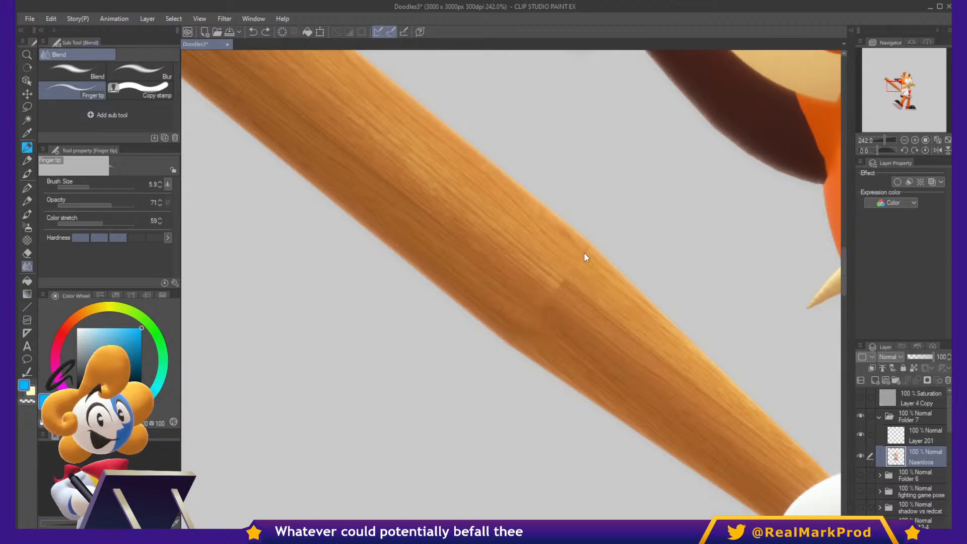
Smudge the seam across the bat along the wood grain with the Finger tip tool at brush size 8.4.
scroll(570, 293, up, 5)
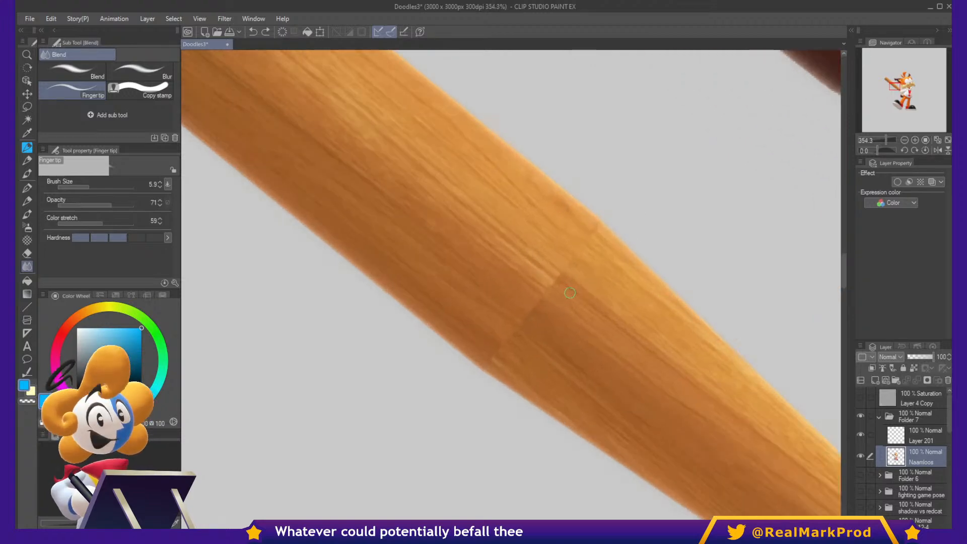
drag(446, 386, 471, 394)
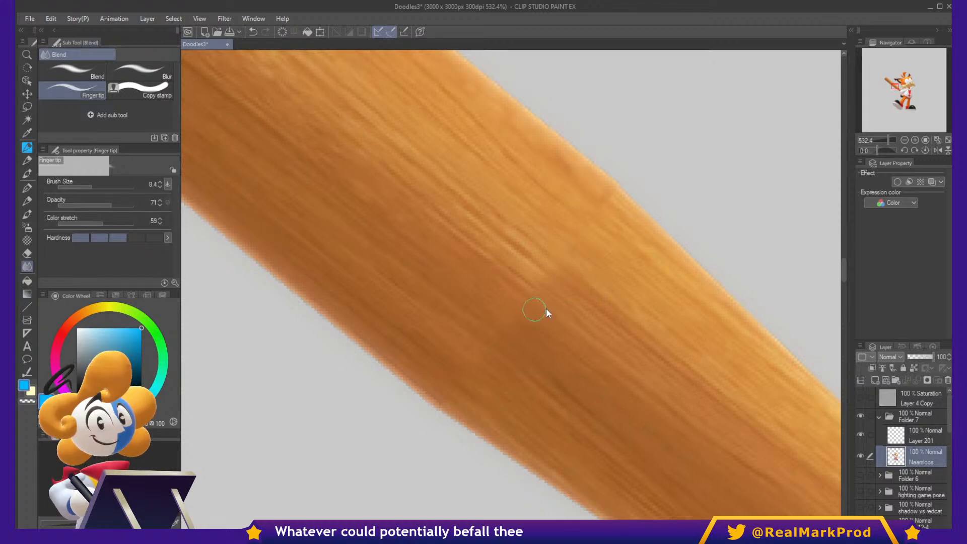
mouse_move(546, 313)
mouse_down()
mouse_move(576, 319)
mouse_move(554, 333)
mouse_move(597, 302)
mouse_up()
mouse_move(537, 277)
mouse_down()
mouse_move(561, 296)
mouse_move(551, 241)
mouse_move(588, 287)
mouse_move(552, 316)
mouse_move(455, 357)
mouse_move(529, 378)
mouse_up()
scroll(819, 458, down, 2)
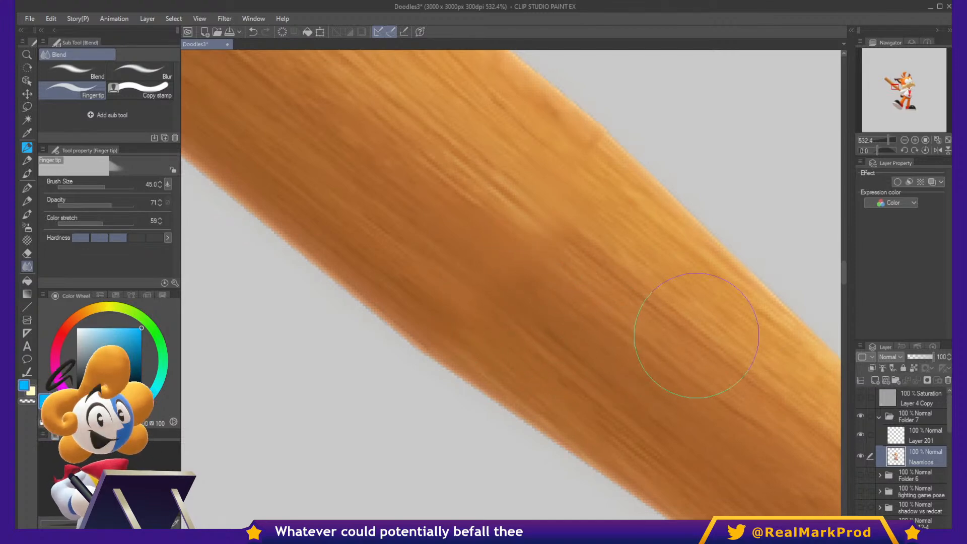
scroll(696, 335, down, 10)
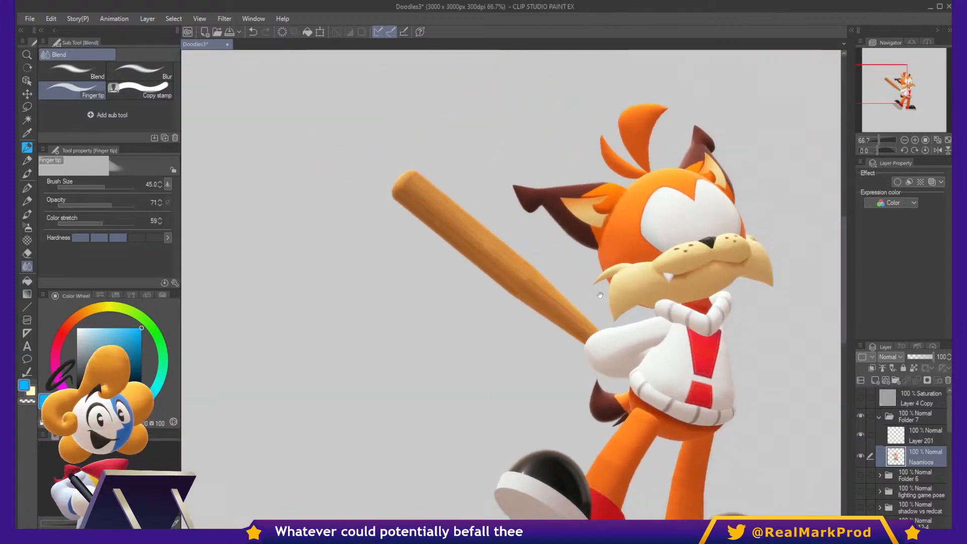
scroll(588, 315, down, 1)
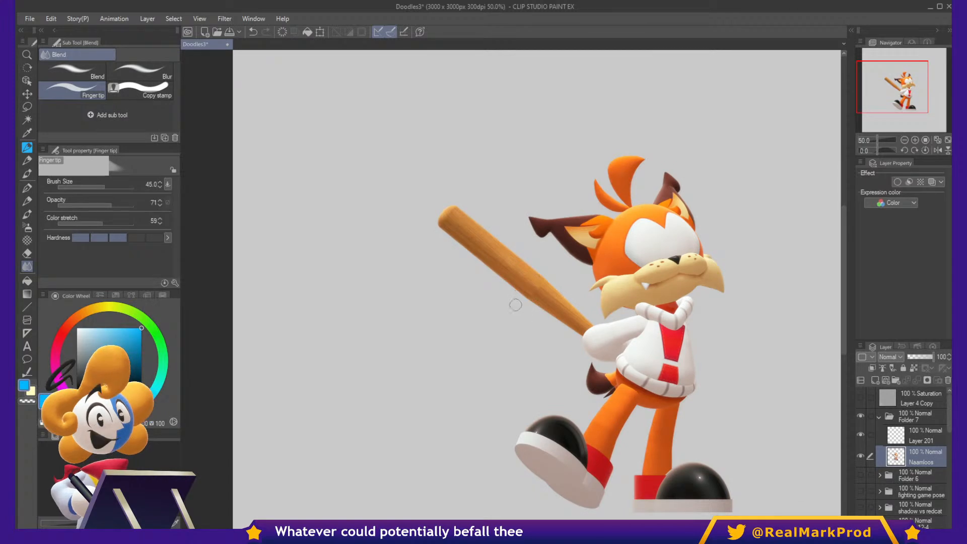
Refine the wood grain across the bat's blended seam with fine Finger tip strokes at brush size 2.8.
scroll(514, 302, up, 10)
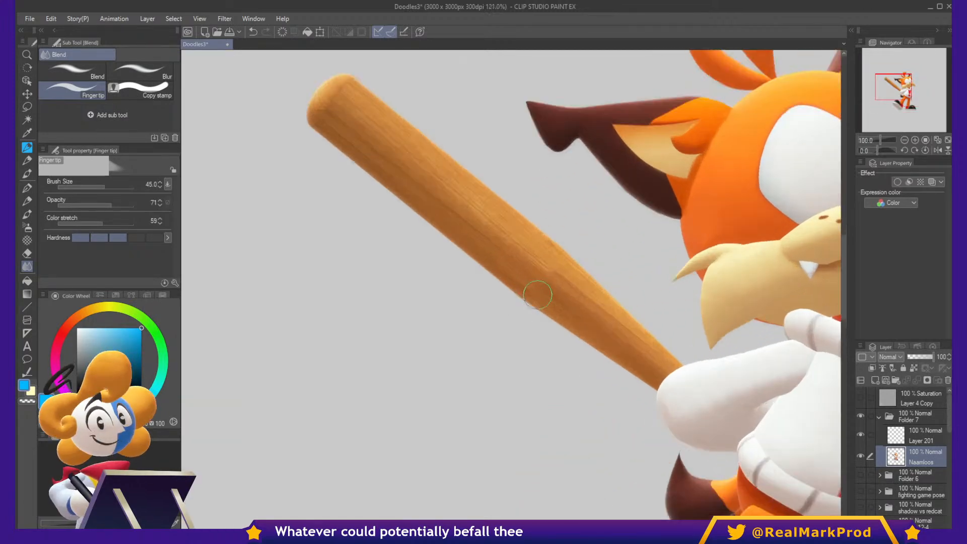
scroll(531, 285, up, 3)
drag(551, 233, 668, 218)
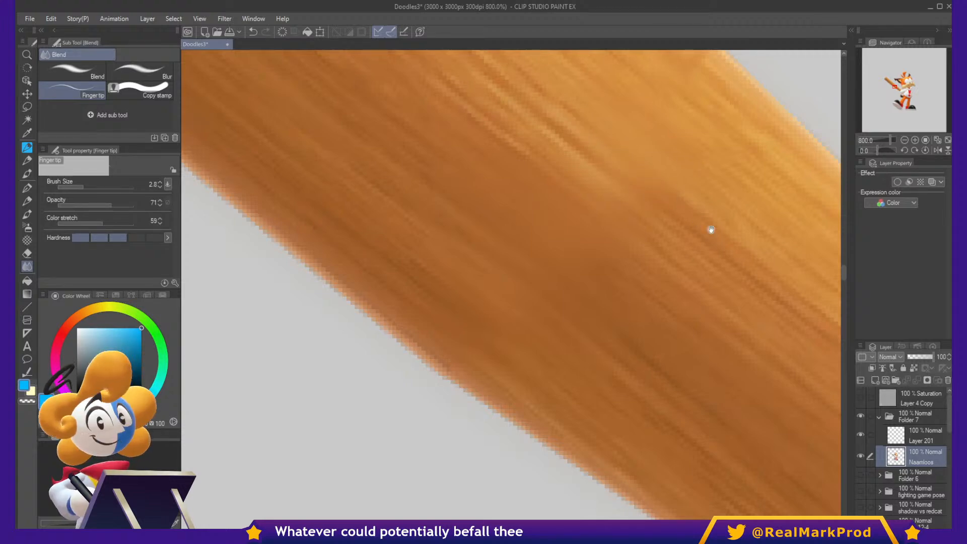
drag(710, 229, 759, 316)
scroll(758, 316, down, 10)
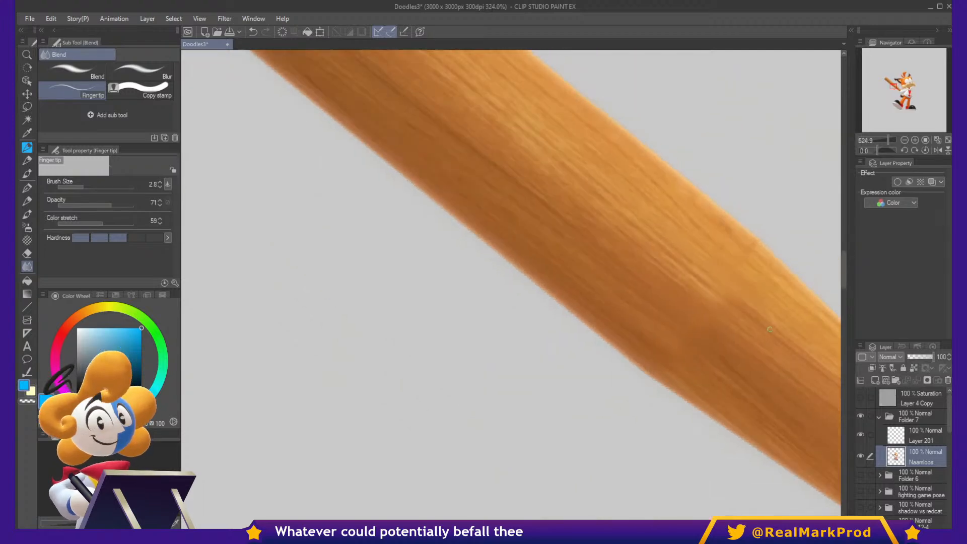
drag(785, 341, 665, 302)
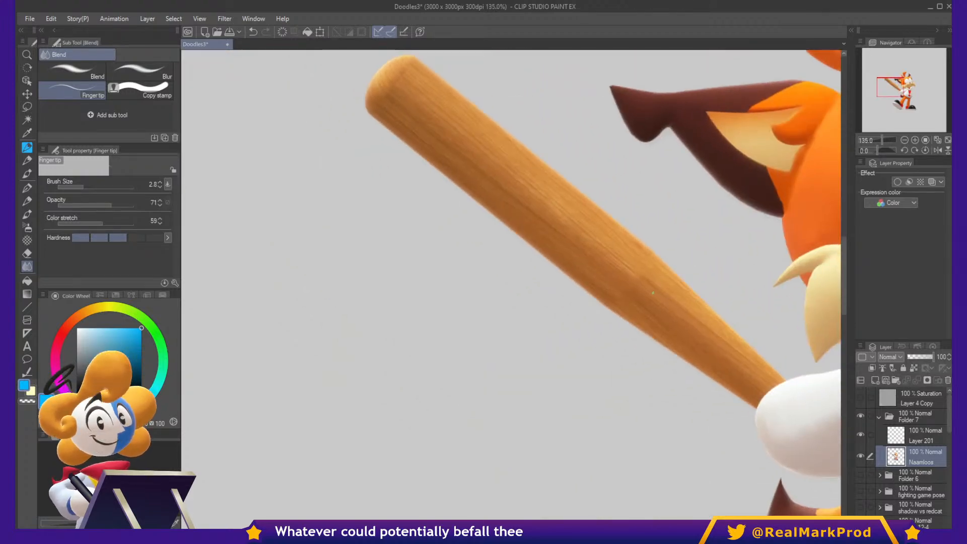
scroll(652, 292, down, 2)
Copy a lassoed patch of wood grain from the bat's barrel onto a new layer and move it over the blended seam.
scroll(676, 321, up, 6)
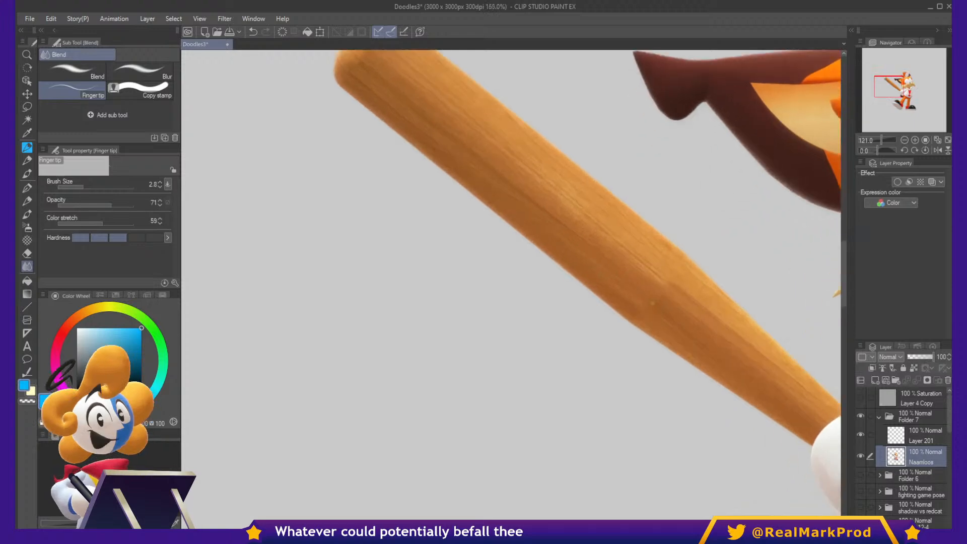
key(m)
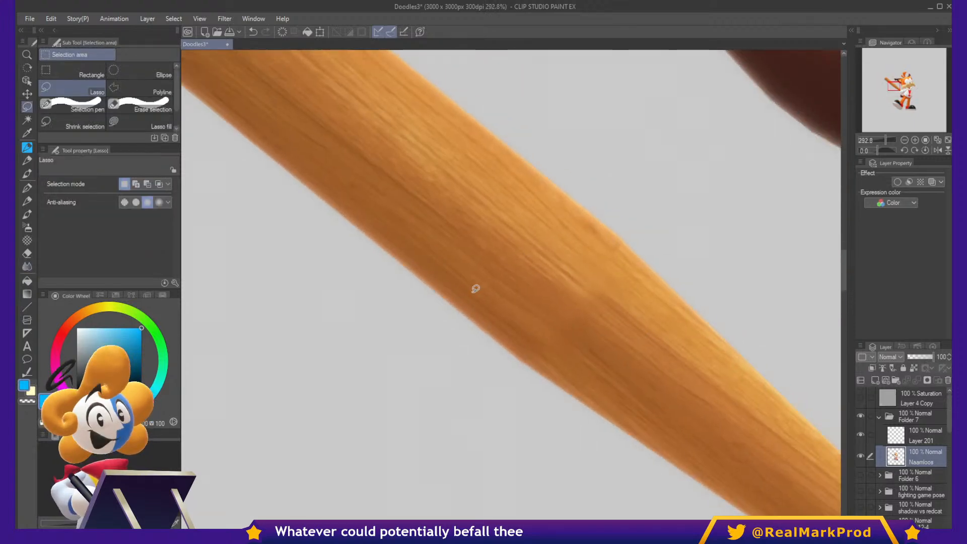
drag(467, 291, 448, 190)
mouse_move(531, 191)
mouse_down()
mouse_move(551, 248)
mouse_move(526, 284)
mouse_move(467, 290)
mouse_up()
key(ctrl+d)
key(ctrl+v)
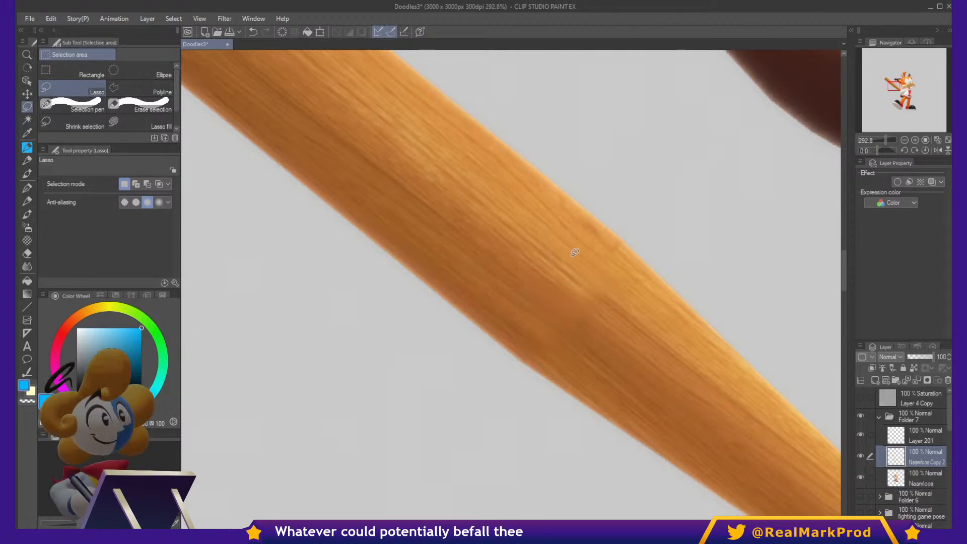
key(ctrl+t)
drag(528, 277, 574, 314)
key(Return)
scroll(584, 309, up, 1)
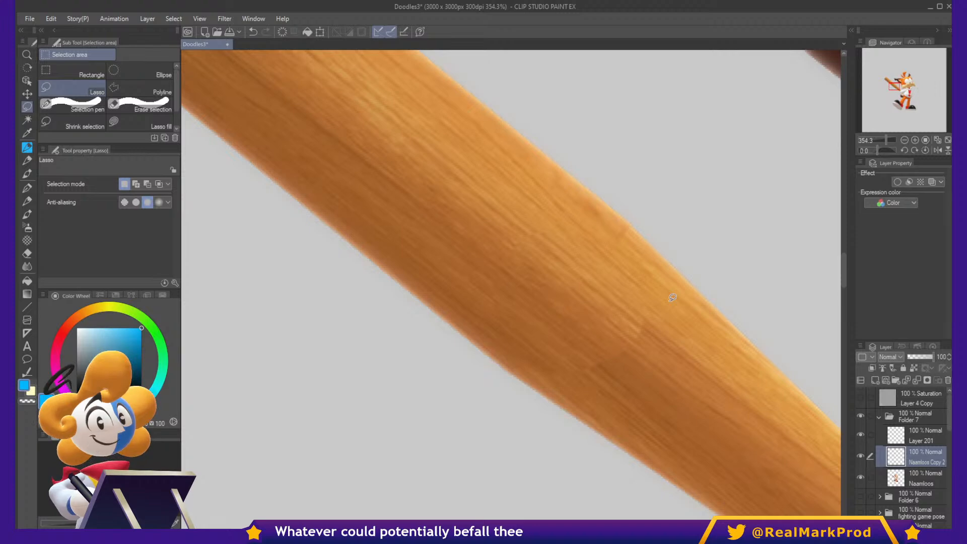
Erase the hard edges of the pasted wood patch with the Soft airbrush in transparent colour, reducing the brush size to 17.9.
key(b)
key(b)
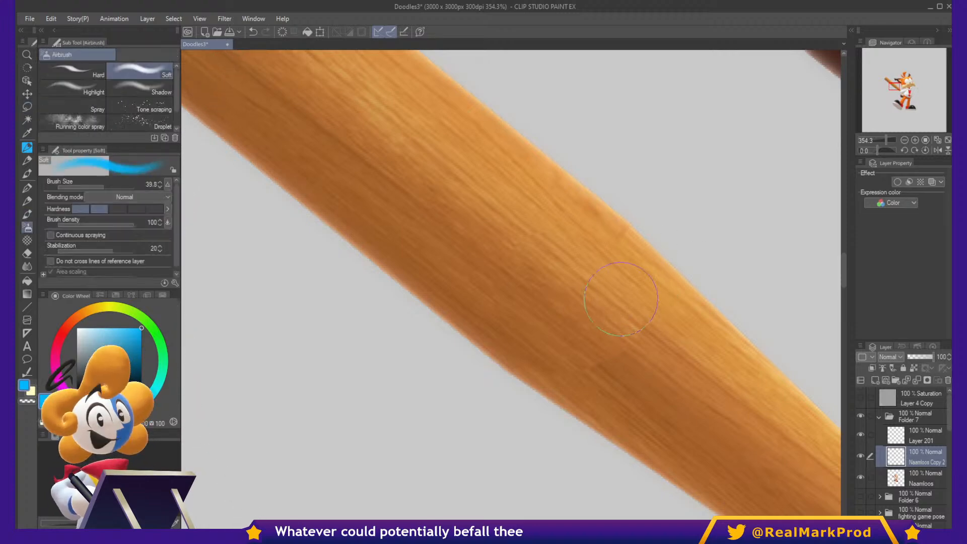
key(c)
key(bracketleft)
key(bracketleft)
key(bracketleft)
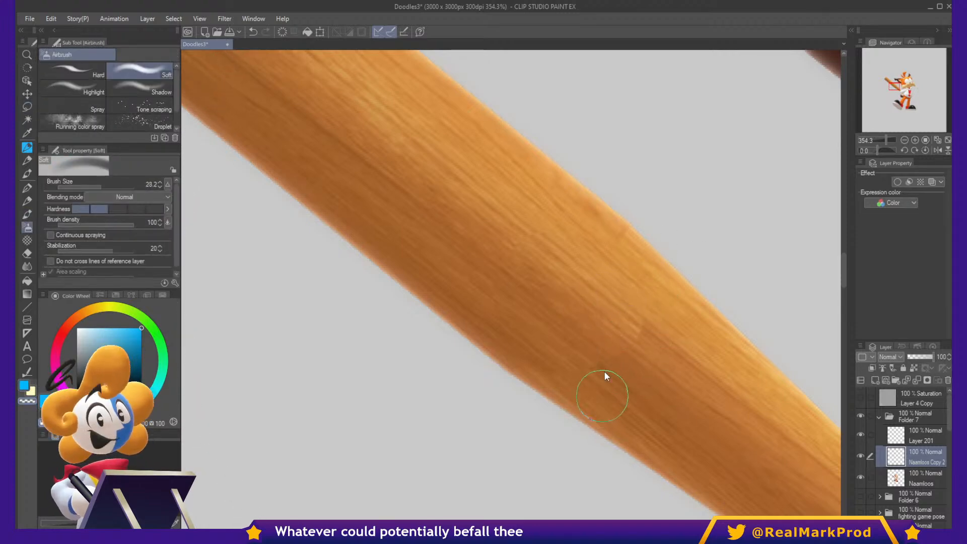
key(bracketleft)
key(bracketleft)
key(bracketleft)
key(bracketleft)
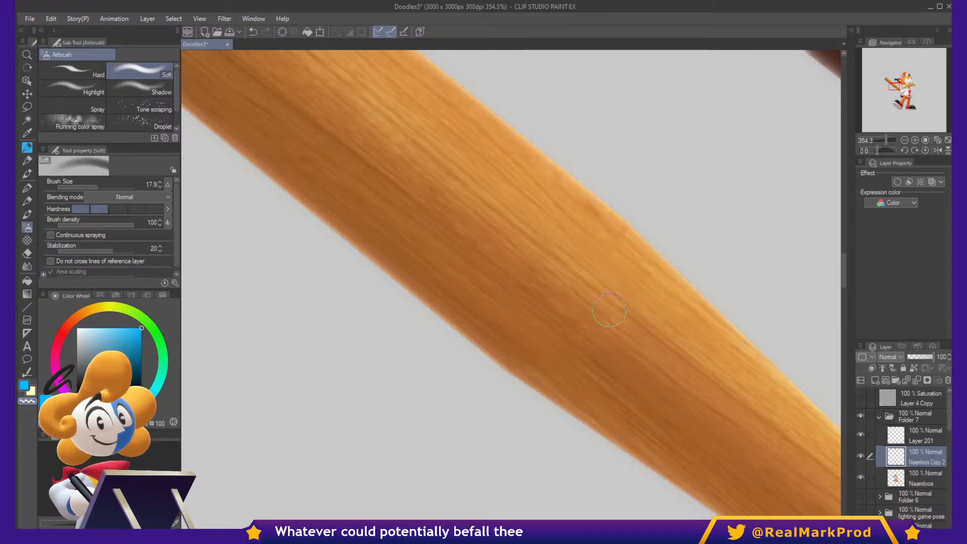
drag(689, 371, 707, 400)
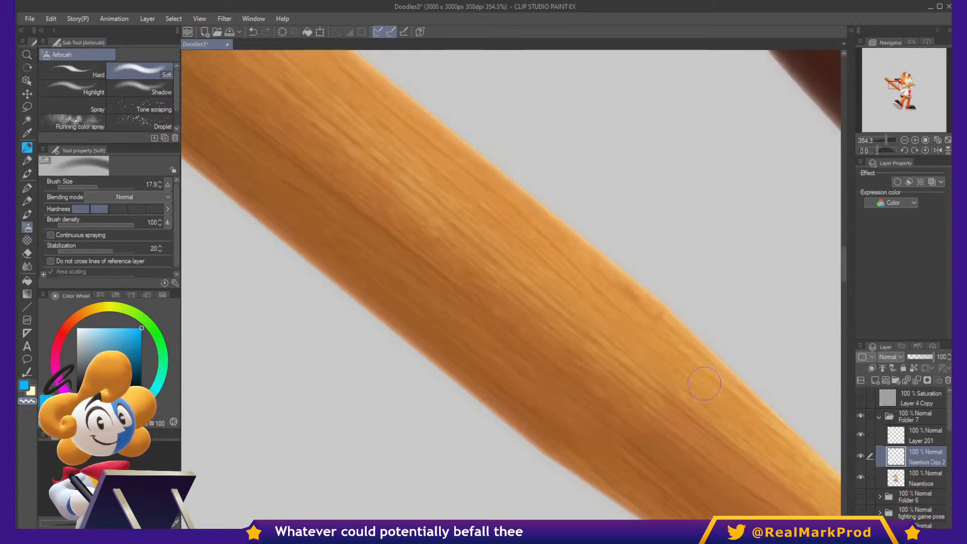
scroll(704, 383, down, 8)
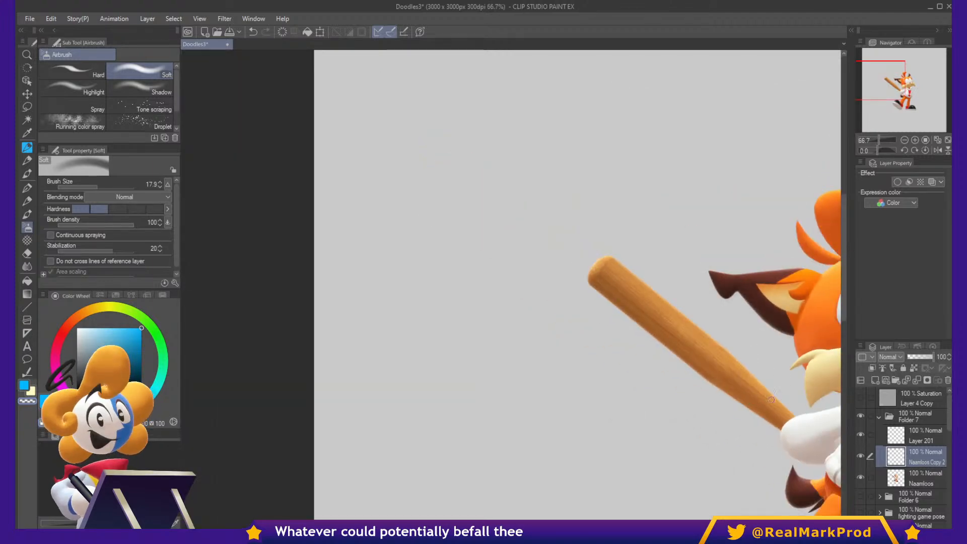
Smudge the hard edge between the bat's rounded end and barrel on the Naamloos layer with the Finger tip tool, enlarging the brush to 25.8.
drag(770, 399, 607, 340)
scroll(383, 235, up, 6)
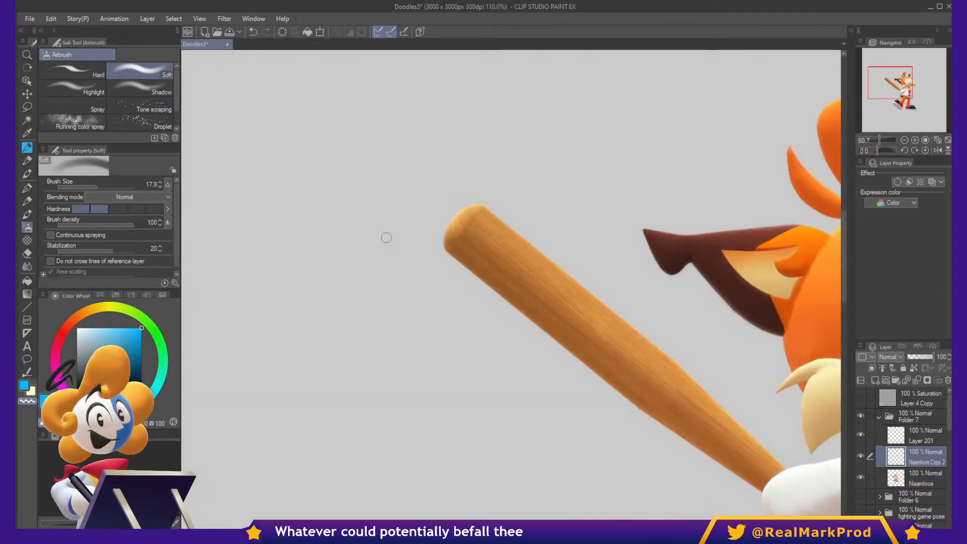
scroll(459, 262, up, 1)
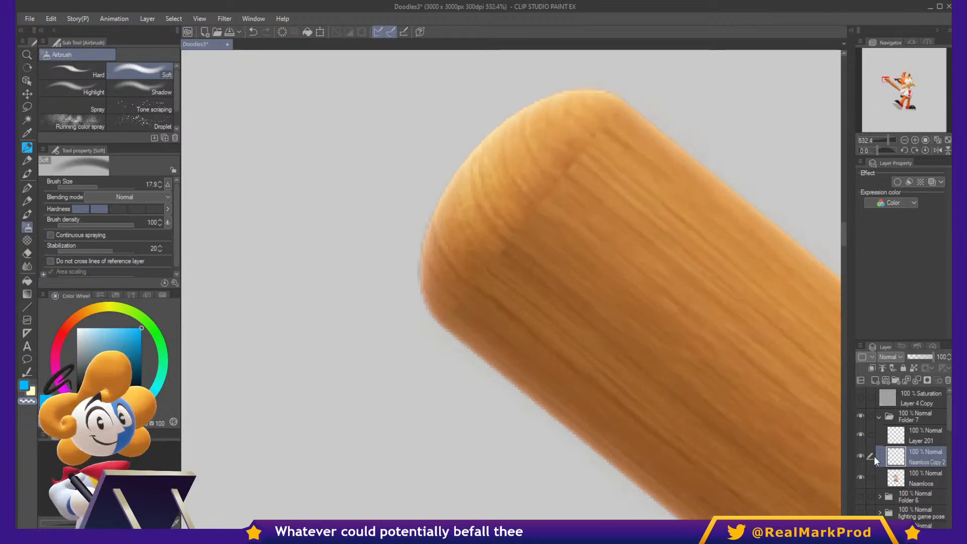
click(899, 481)
key(k)
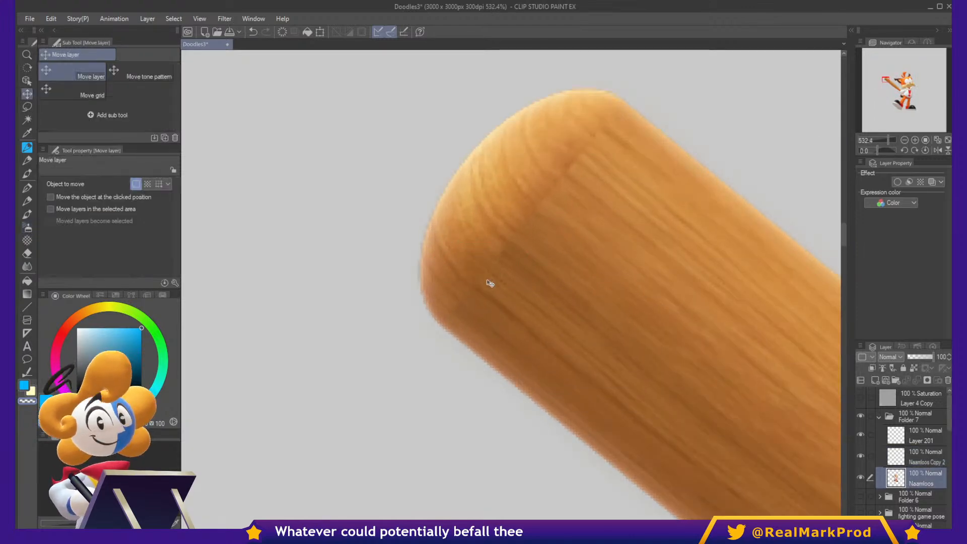
key(j)
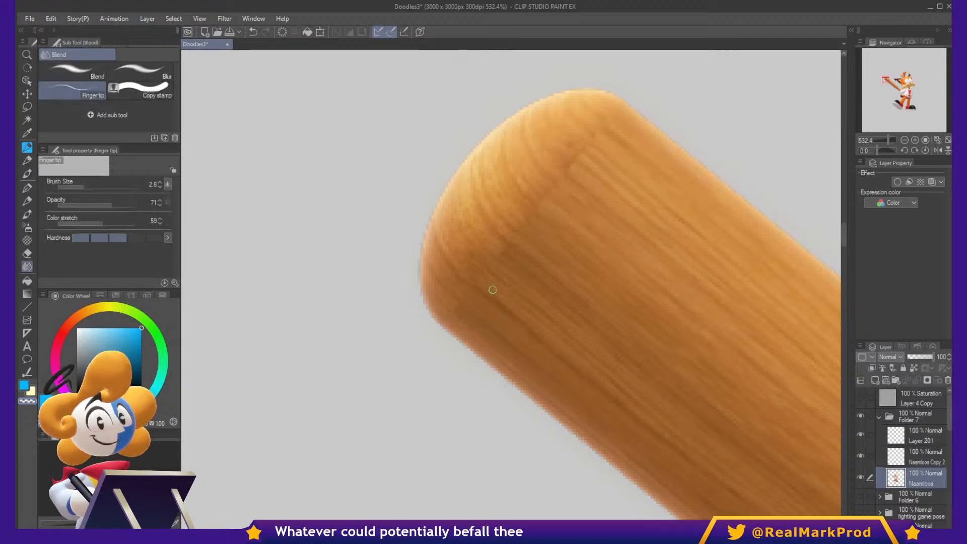
drag(486, 297, 514, 296)
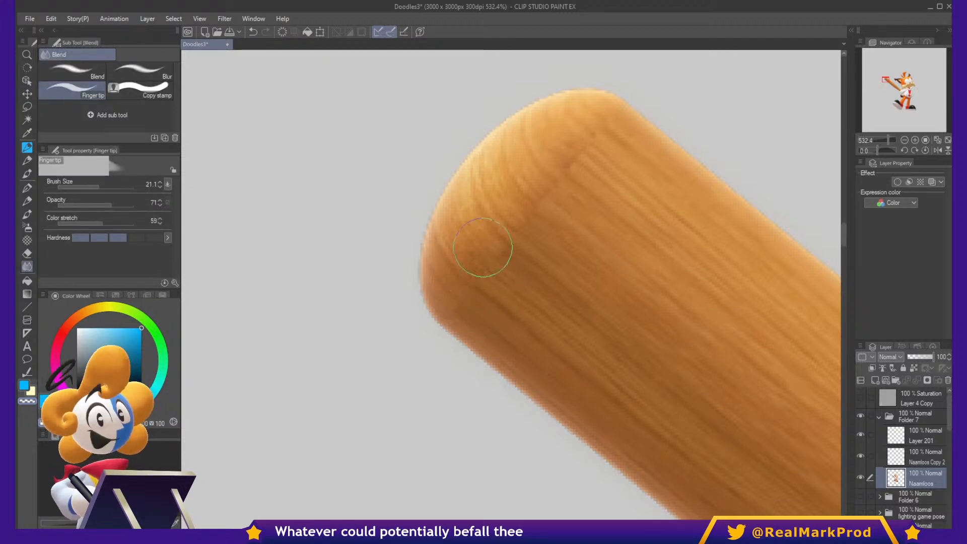
mouse_move(532, 238)
mouse_down()
mouse_move(600, 171)
mouse_move(571, 156)
mouse_move(563, 161)
mouse_move(577, 173)
mouse_move(493, 213)
mouse_up()
mouse_move(556, 202)
mouse_down()
mouse_move(574, 181)
mouse_move(529, 176)
mouse_move(586, 144)
mouse_move(602, 150)
mouse_move(531, 202)
mouse_move(531, 222)
mouse_move(458, 289)
mouse_up()
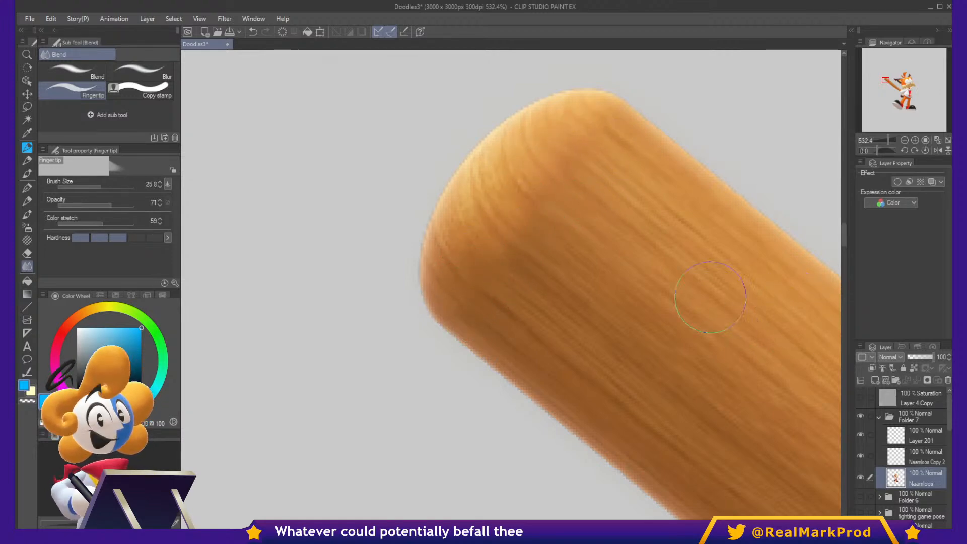
Add a new layer above Naamloos and prepare the G-pen in dark slate grey at brush size 7.3.
scroll(670, 256, down, 4)
scroll(632, 260, up, 1)
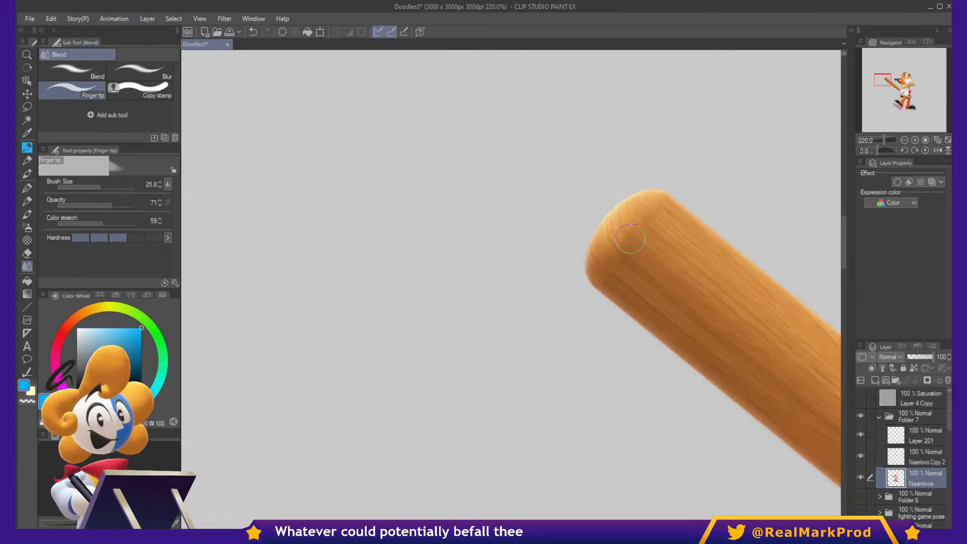
scroll(630, 238, down, 6)
scroll(565, 230, up, 2)
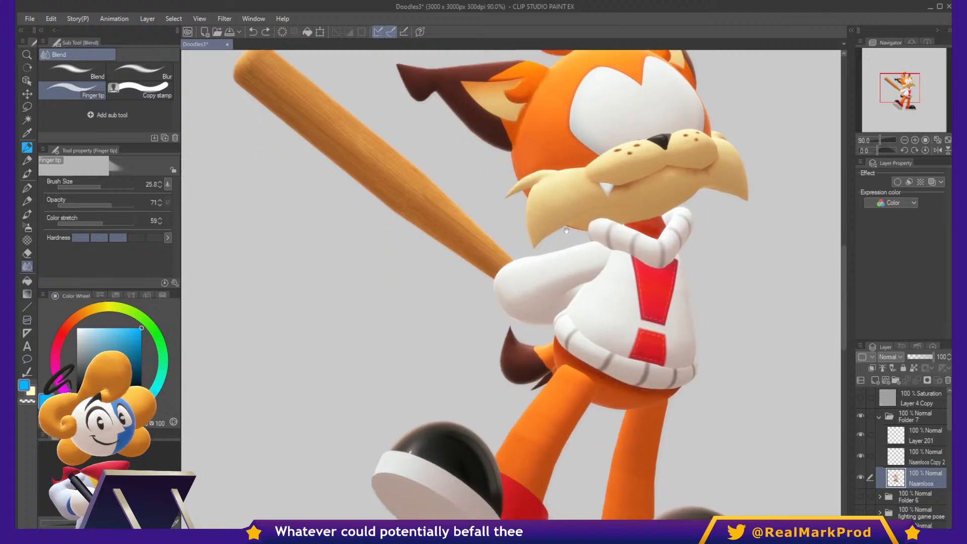
drag(578, 321, 634, 301)
drag(675, 328, 735, 415)
scroll(372, 138, up, 10)
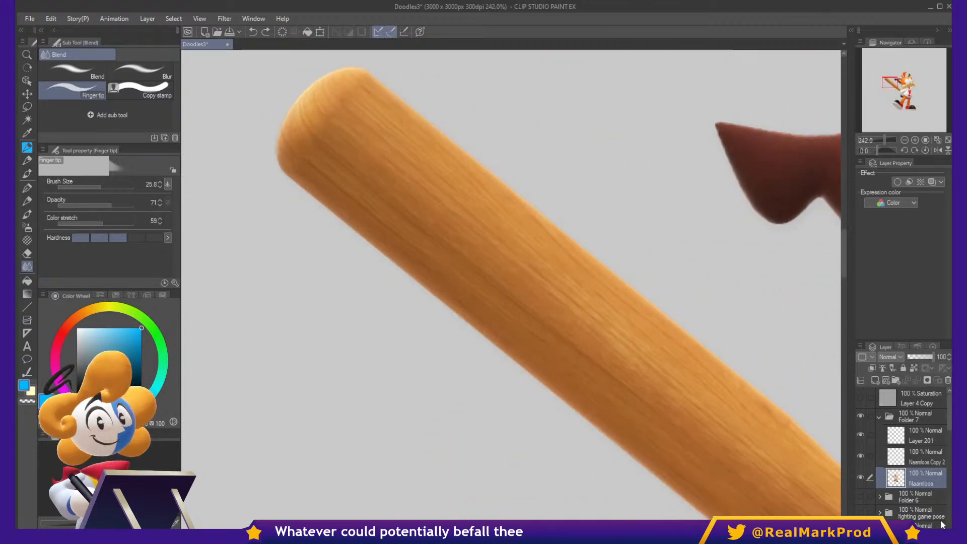
click(875, 380)
scroll(618, 226, up, 2)
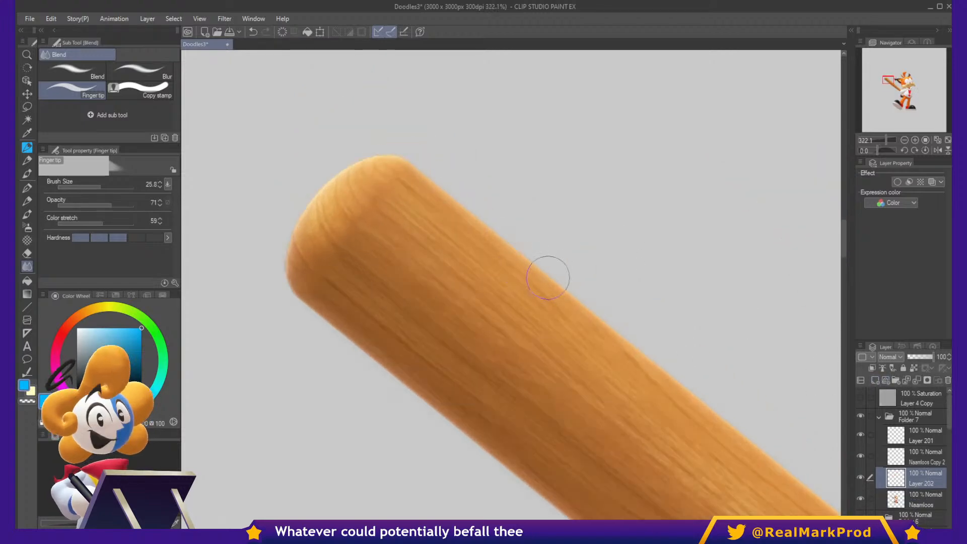
key(p)
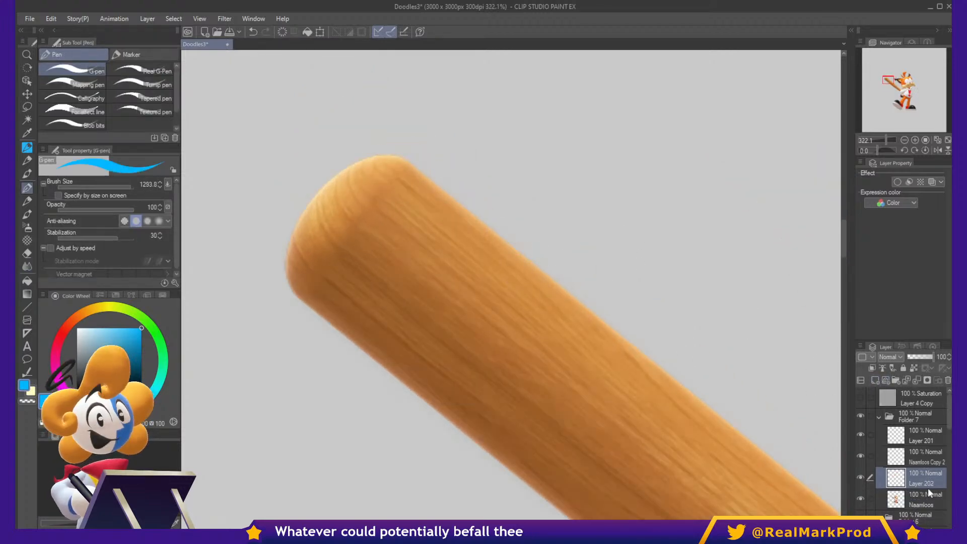
click(103, 372)
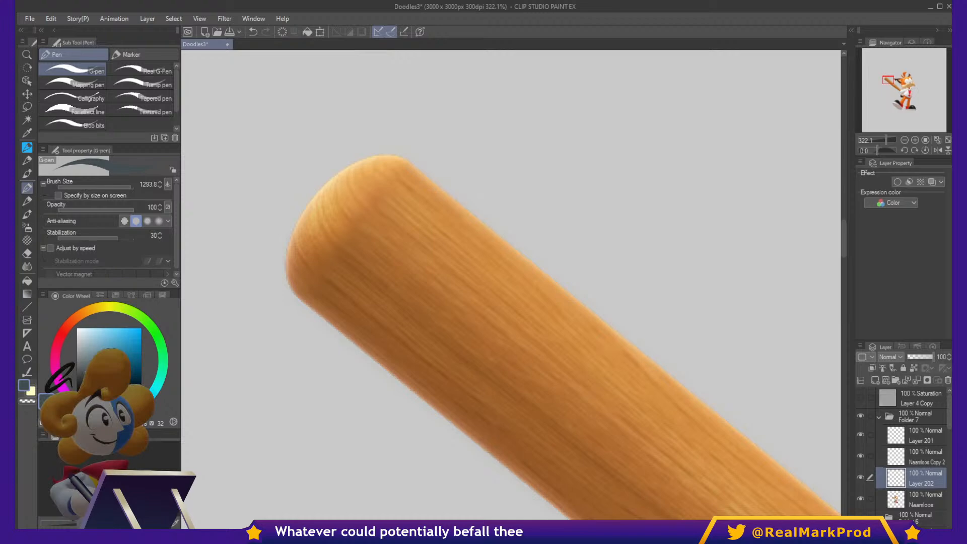
drag(425, 284, 418, 313)
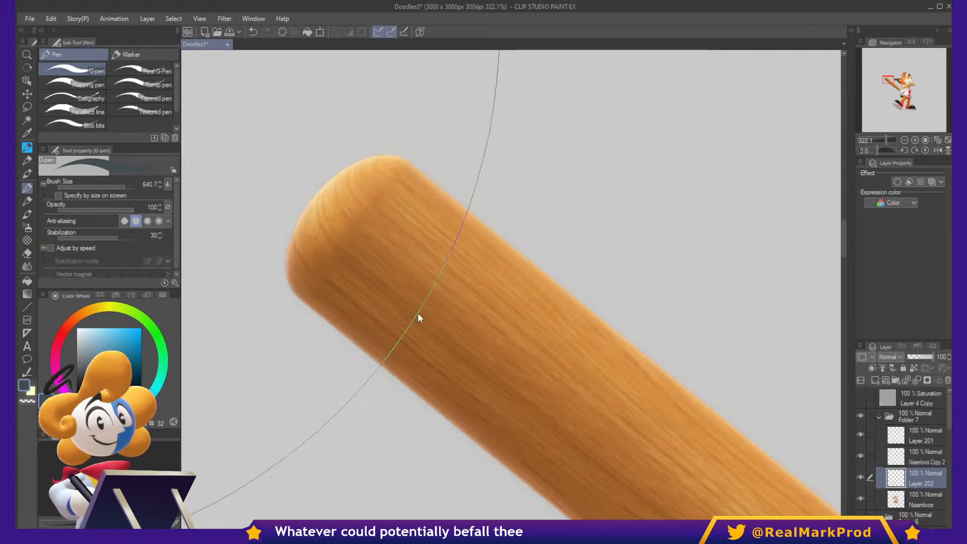
click(86, 188)
drag(559, 291, 535, 250)
Draw a short curved guide line on the bat's barrel and a bent nail shaft rising from it with a thick upper section.
drag(489, 276, 534, 327)
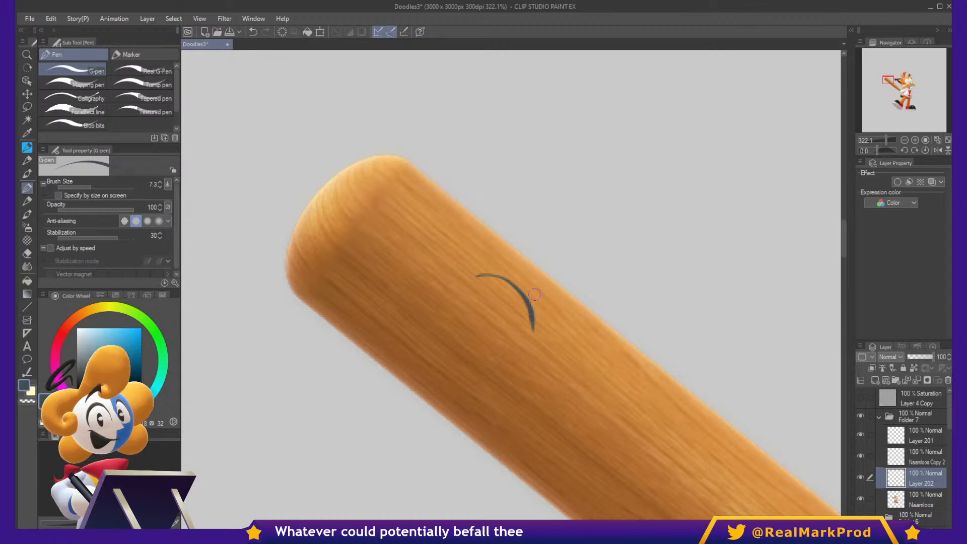
key(ctrl+z)
mouse_move(507, 281)
mouse_down()
mouse_move(535, 303)
mouse_move(546, 344)
mouse_up()
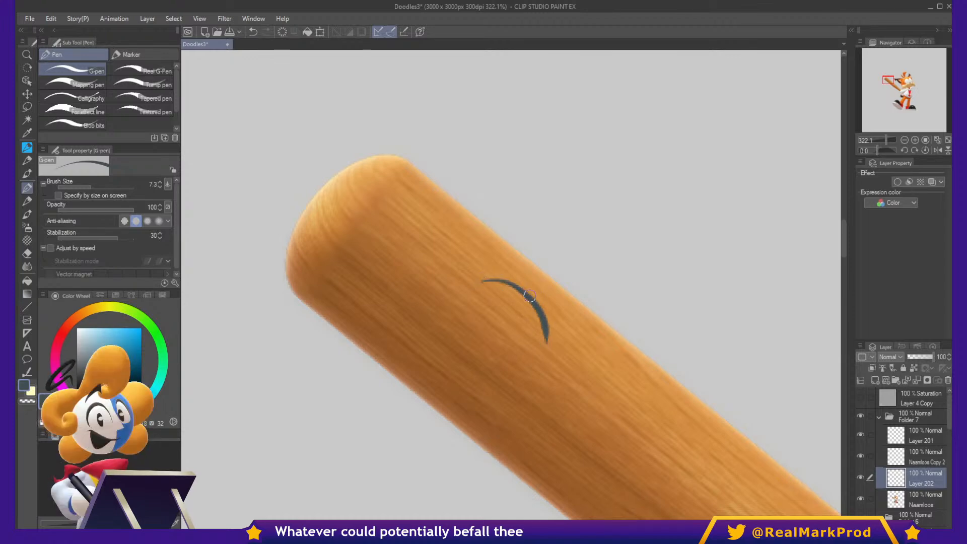
mouse_move(529, 296)
mouse_down()
mouse_move(546, 221)
mouse_move(601, 237)
mouse_move(604, 171)
mouse_move(617, 170)
mouse_move(629, 190)
mouse_move(615, 246)
mouse_up()
mouse_move(548, 230)
mouse_down()
mouse_move(608, 246)
mouse_move(611, 176)
mouse_move(613, 205)
mouse_move(620, 192)
mouse_move(612, 248)
mouse_up()
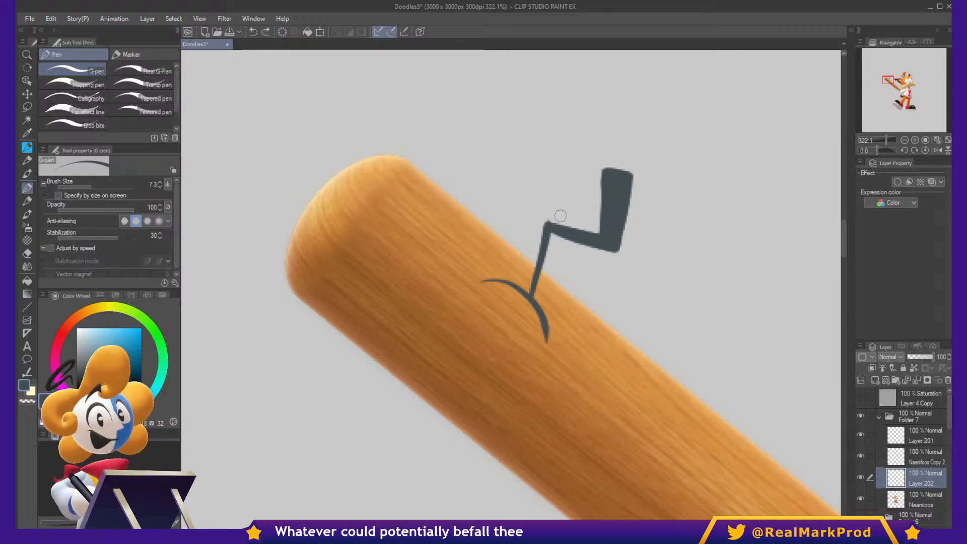
Thicken the nail shaft's thin lower section and the underside of its bent middle section, redoing unsatisfactory strokes.
drag(552, 219, 539, 275)
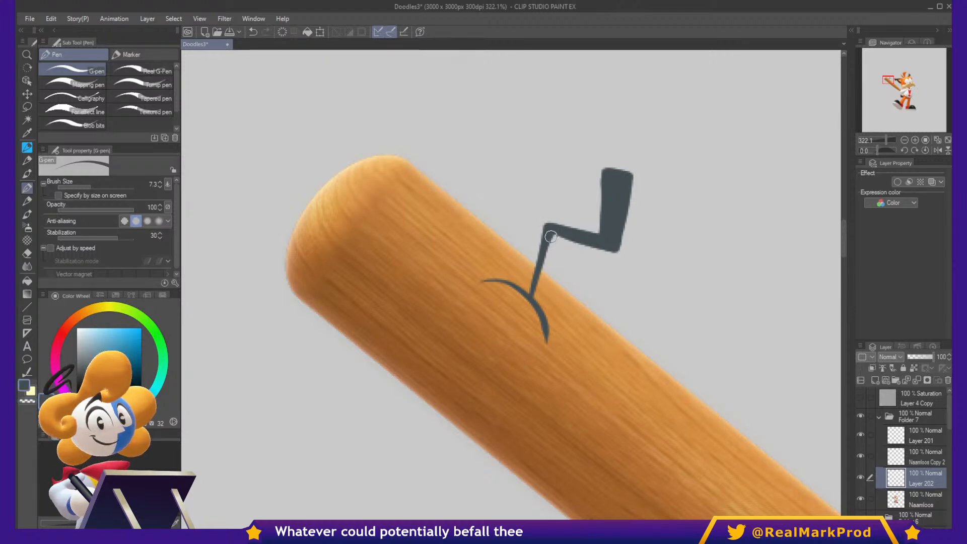
key(ctrl+z)
drag(552, 229, 536, 279)
drag(553, 233, 532, 284)
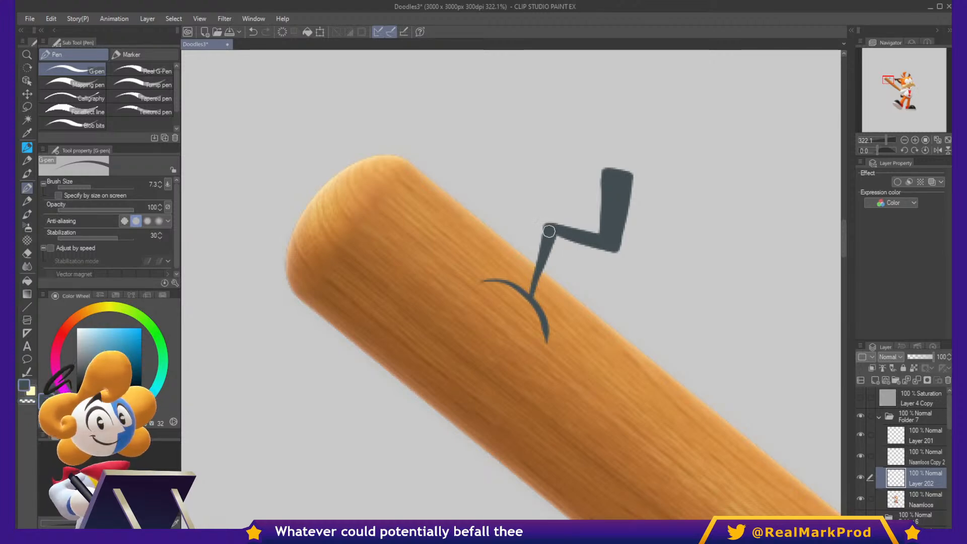
drag(550, 225, 617, 225)
key(ctrl+z)
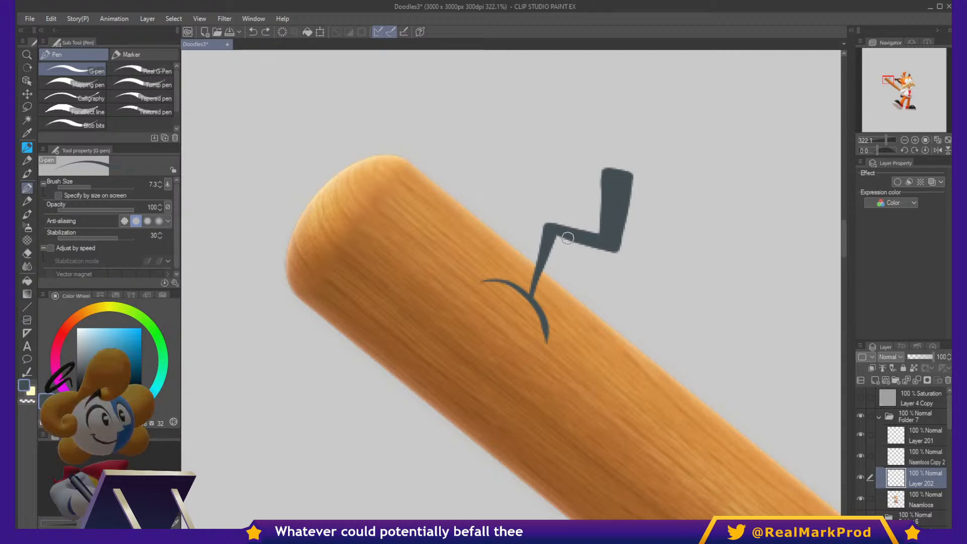
drag(559, 235, 618, 245)
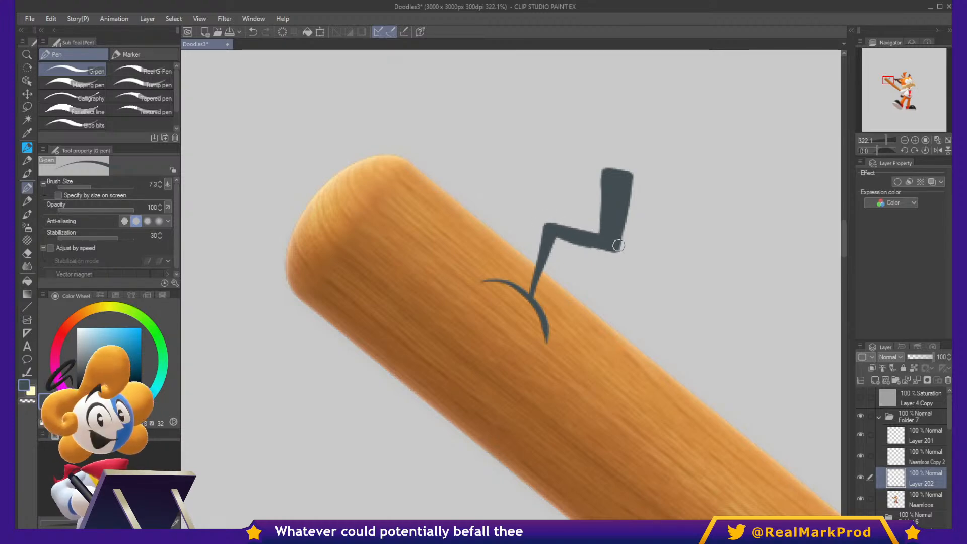
key(ctrl+z)
drag(553, 233, 617, 252)
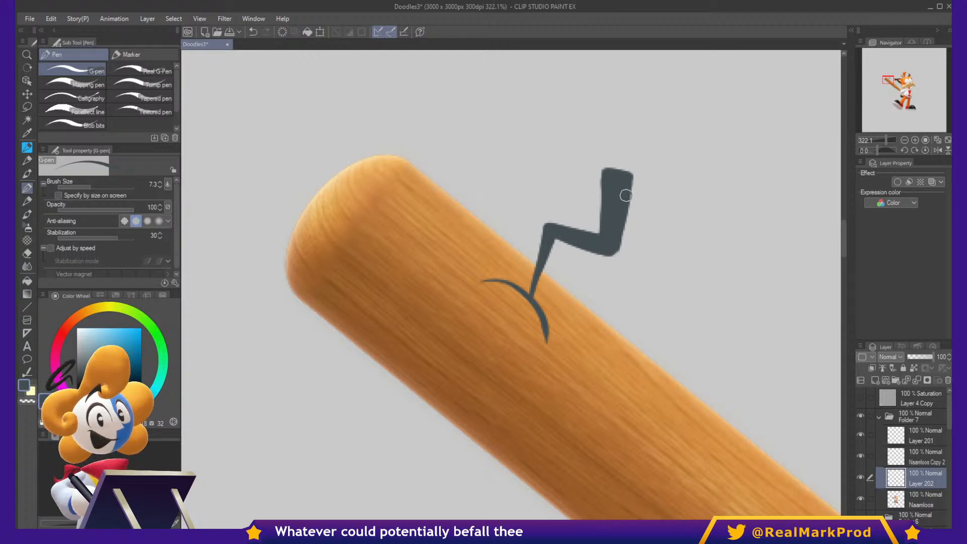
Round the outer edge of the nail's thick upper shaft and draw a flat oval head on its end.
drag(626, 195, 617, 254)
drag(631, 186, 622, 247)
mouse_move(601, 173)
mouse_down()
mouse_move(638, 165)
mouse_move(660, 179)
mouse_move(629, 180)
mouse_move(585, 160)
mouse_move(609, 158)
mouse_move(662, 182)
mouse_move(610, 176)
mouse_move(578, 158)
mouse_move(661, 168)
mouse_move(664, 186)
mouse_move(591, 172)
mouse_move(593, 160)
mouse_move(652, 182)
mouse_move(593, 160)
mouse_move(601, 153)
mouse_move(658, 174)
mouse_up()
drag(607, 157, 662, 172)
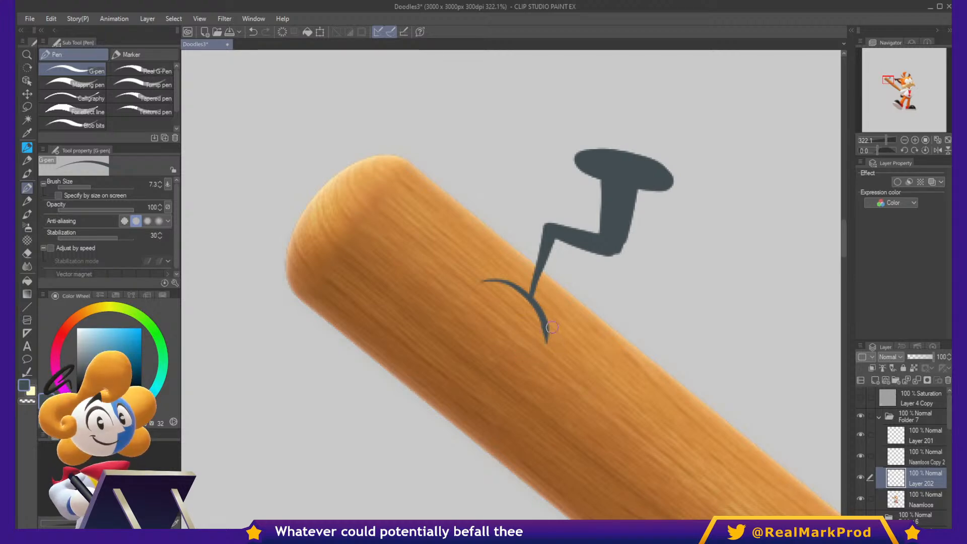
Erase the curved guide line around the nail's tip with the G-pen in transparent colour.
key(c)
drag(533, 316, 542, 314)
drag(508, 281, 531, 297)
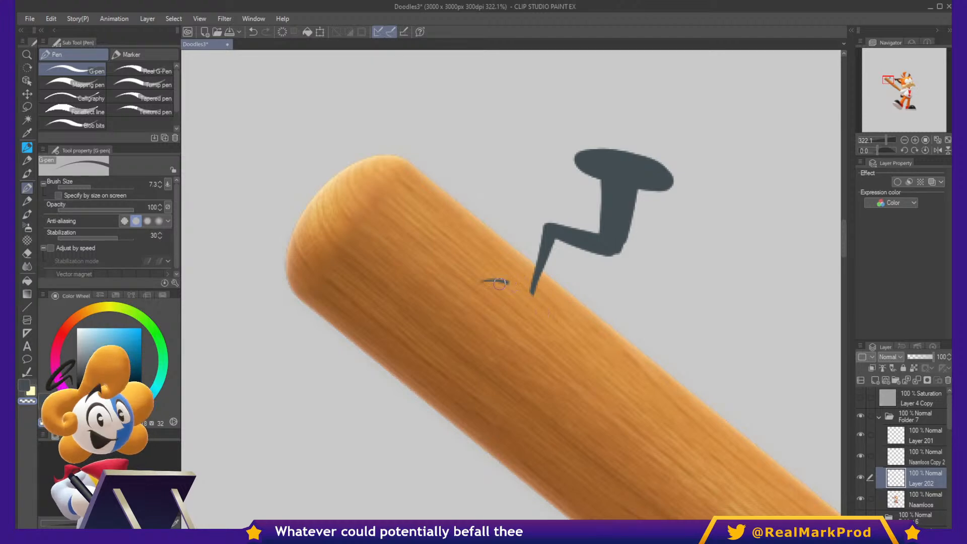
Draw a small dark brown crack in the wood at the nail's tip and edge it with a lighter wood colour picked from the bat.
alt+click(471, 355)
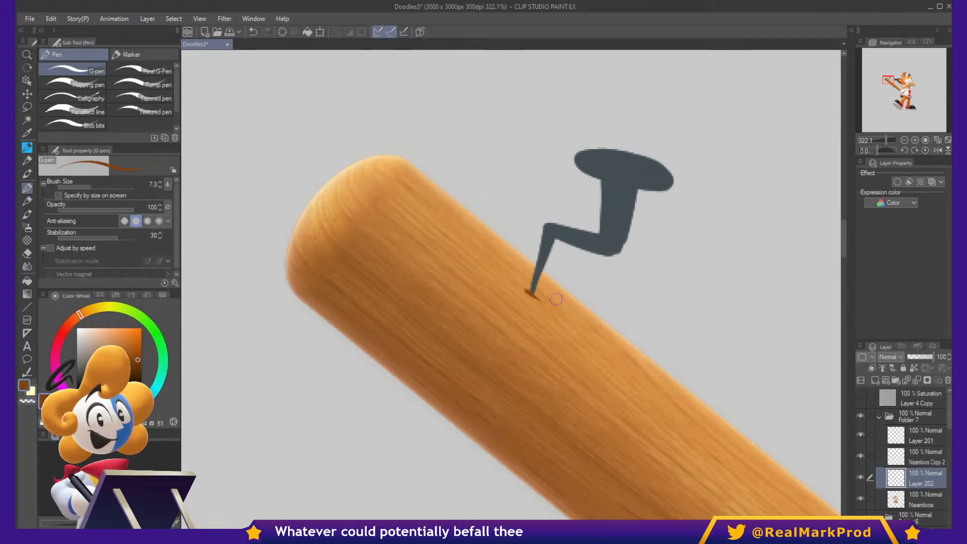
key(ctrl+z)
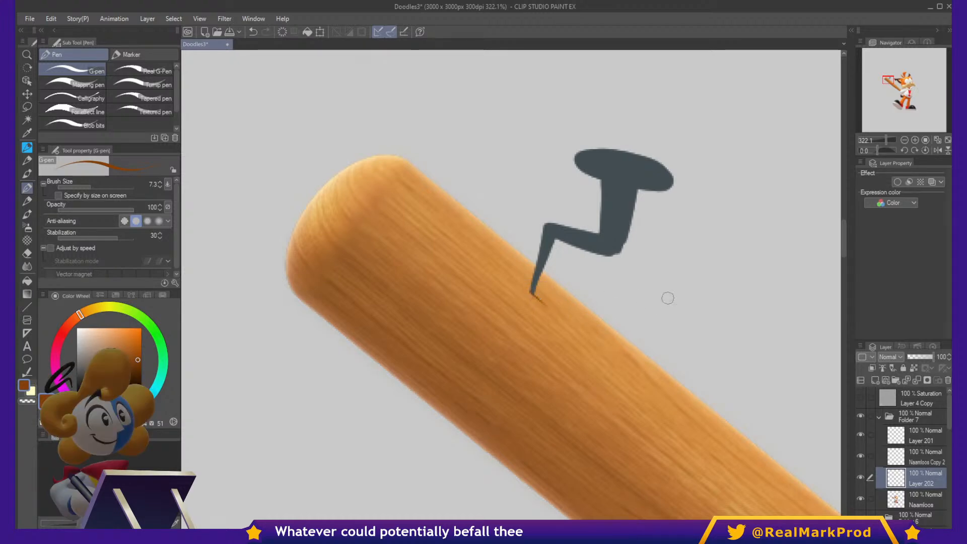
drag(786, 303, 741, 371)
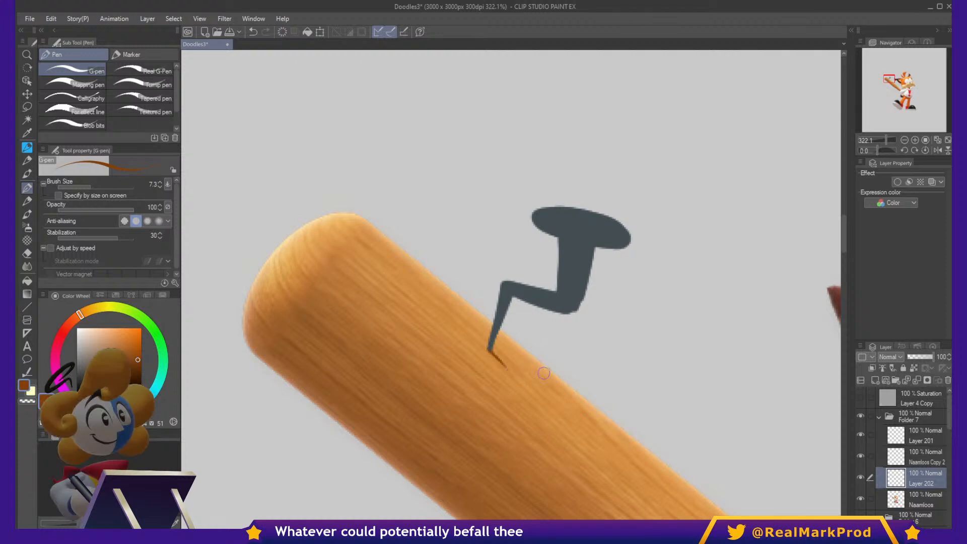
alt+click(543, 401)
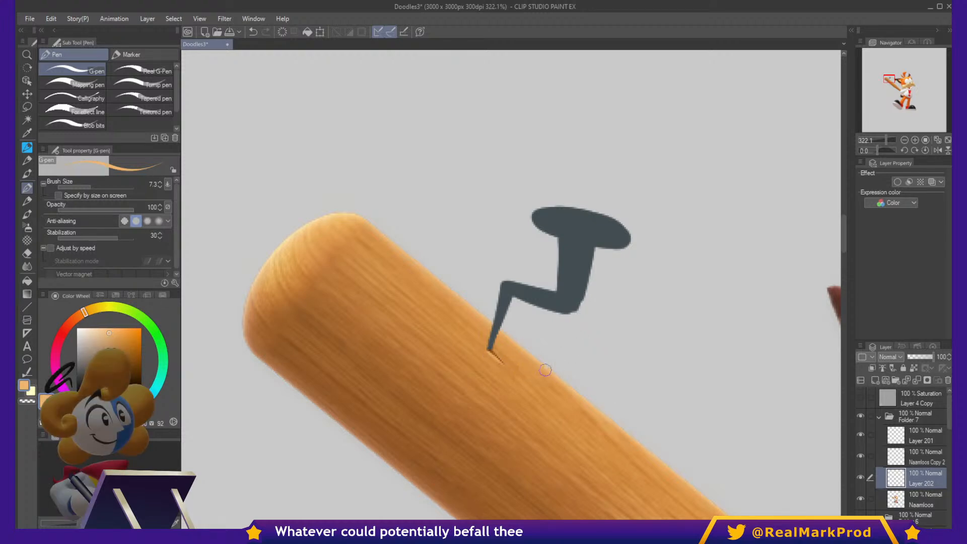
Auto-select the nail and shade its head and upper shaft in a darker slate with the Soft airbrush at brush size 11.4.
scroll(659, 339, up, 2)
key(w)
click(595, 314)
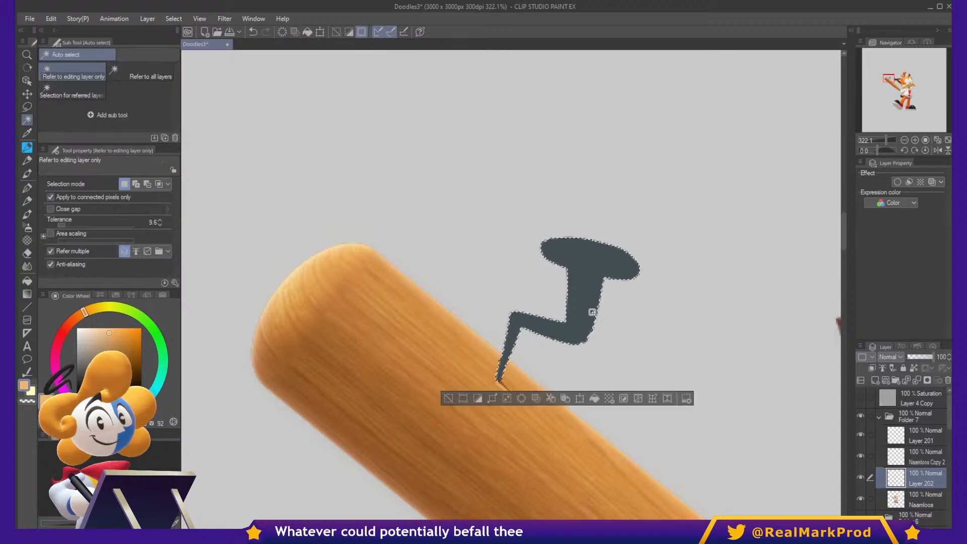
key(b)
key(b)
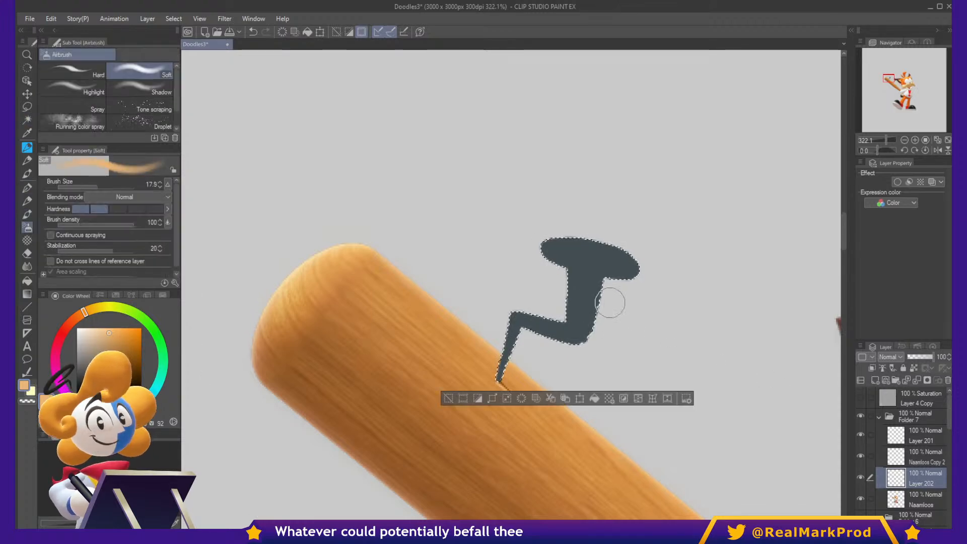
key(bracketleft)
key(bracketleft)
alt+click(579, 288)
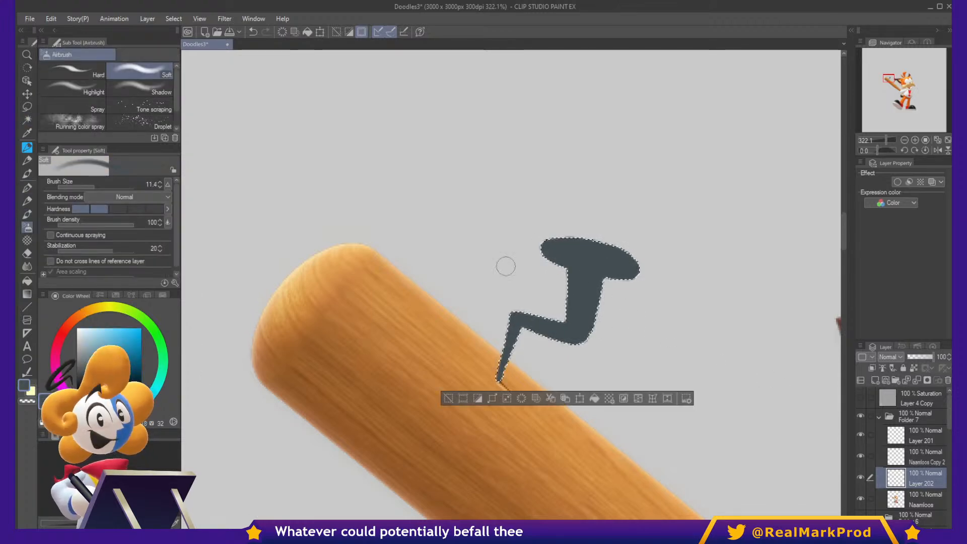
mouse_move(560, 276)
mouse_down()
mouse_move(614, 287)
mouse_move(539, 249)
mouse_move(582, 277)
mouse_move(650, 278)
mouse_move(566, 281)
mouse_move(604, 308)
mouse_up()
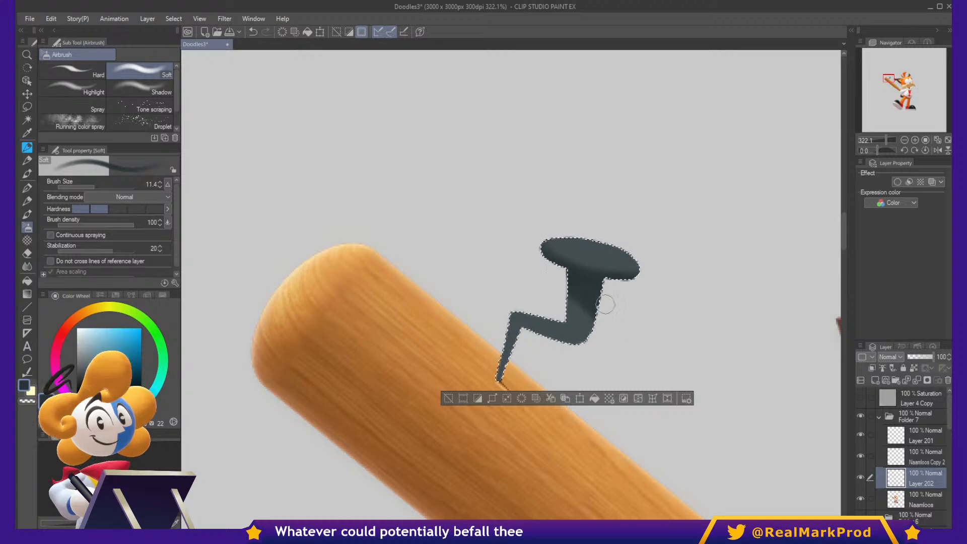
Undo the extra shading strokes on the upper shaft and darken the nail's thin lower section with the Soft airbrush at brush size 5.6.
mouse_move(566, 282)
mouse_down()
mouse_move(600, 340)
mouse_move(608, 296)
mouse_move(567, 283)
mouse_move(607, 332)
mouse_up()
key([)
key([)
key([)
key([)
key(ctrl+z)
key(ctrl+z)
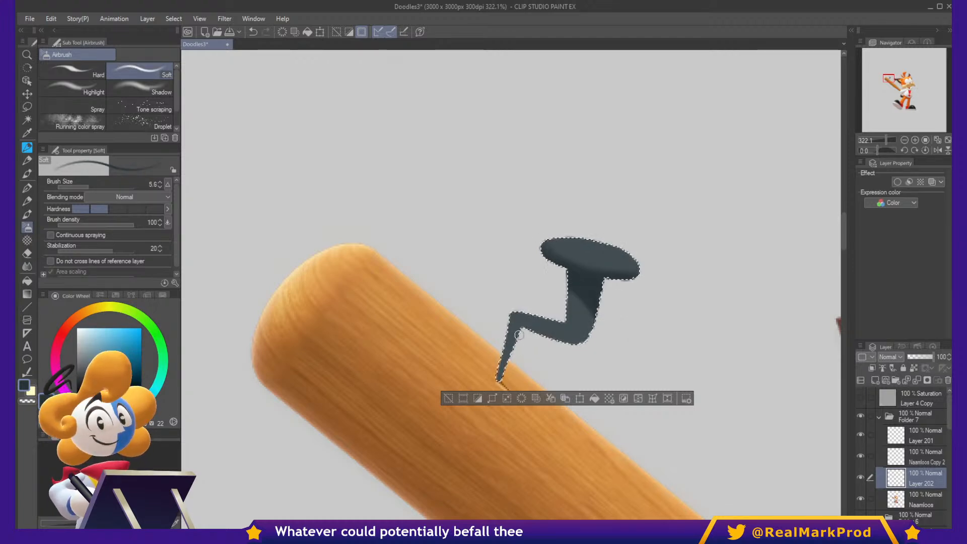
drag(507, 363, 506, 378)
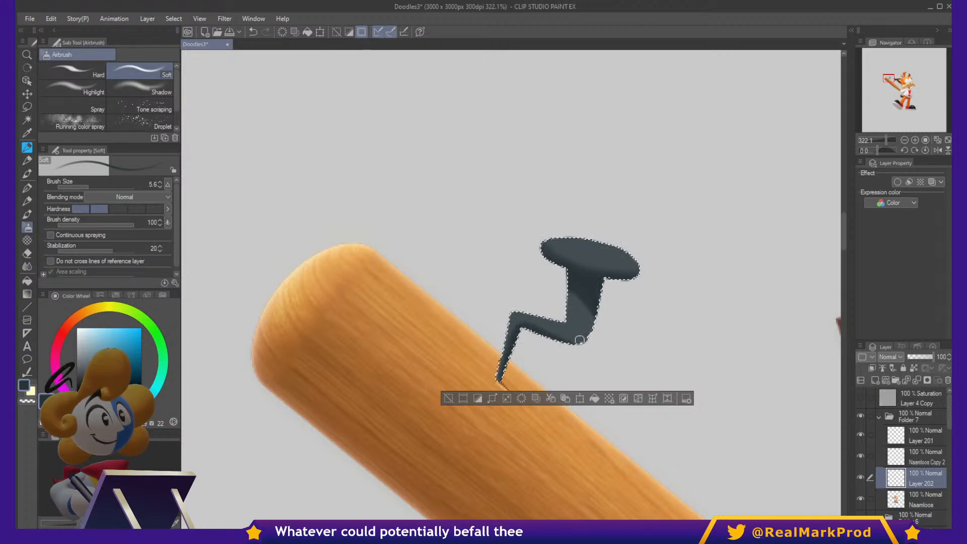
Darken the underside of the nail's bend and the outer edge of its upper shaft with the Soft airbrush at brush size 17.2.
key(])
key(])
key(])
key(])
drag(535, 336, 582, 346)
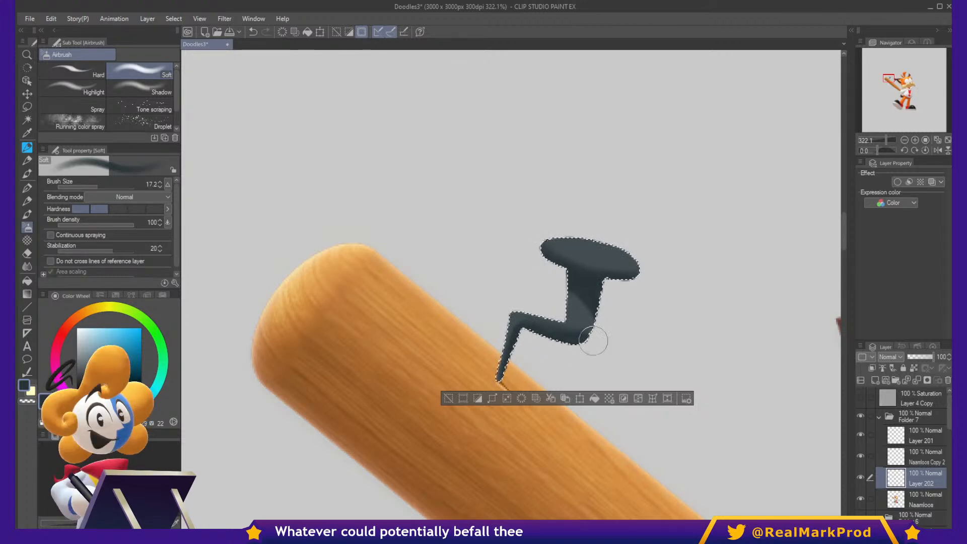
drag(608, 305, 593, 338)
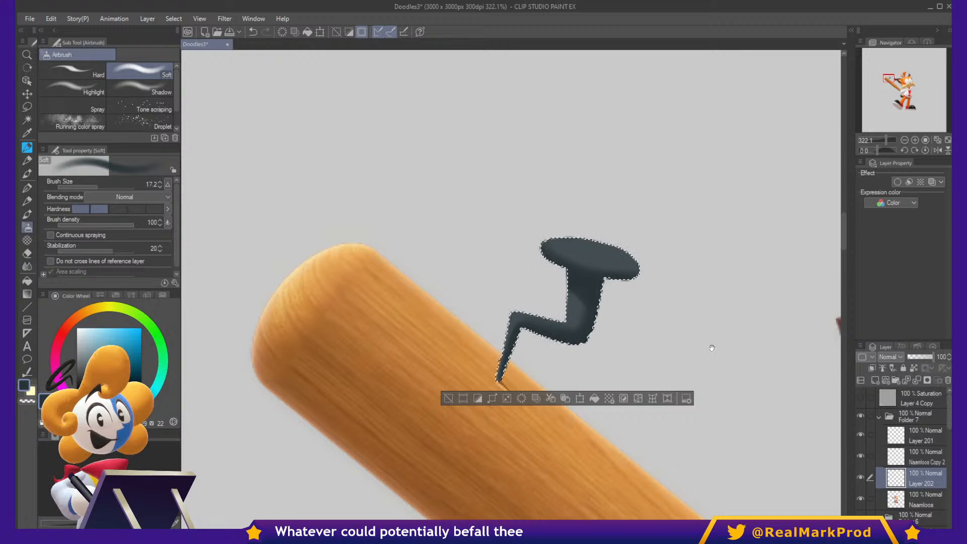
drag(751, 345, 584, 349)
scroll(360, 276, down, 5)
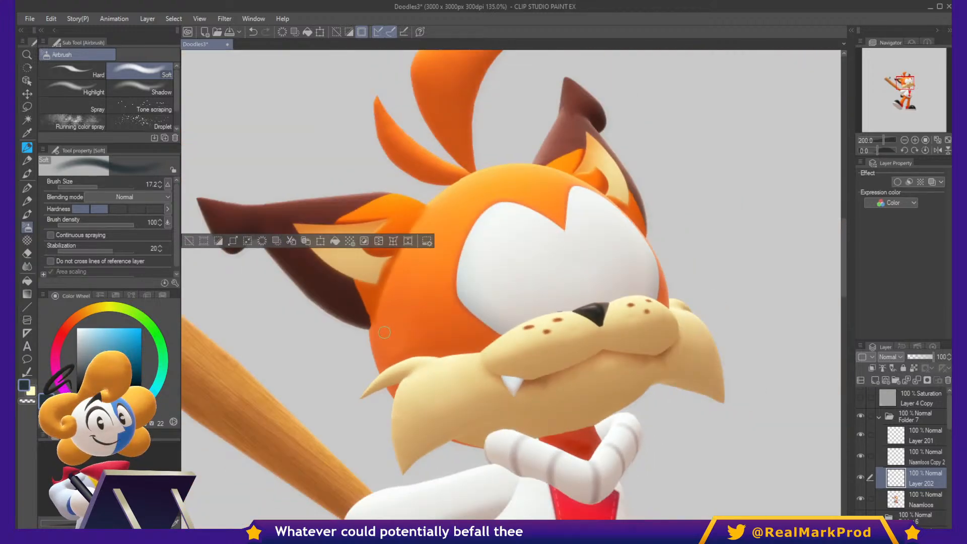
drag(389, 333, 621, 428)
scroll(411, 217, up, 8)
scroll(449, 273, up, 5)
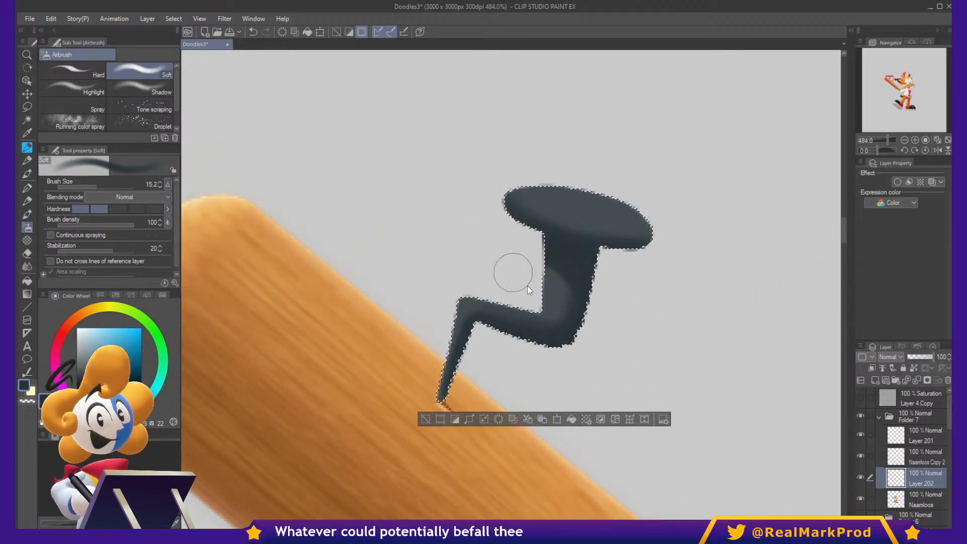
Choose a lighter slate based on the nail's shaft and highlight the nail head's upper edge and the bend with the Soft airbrush at brush size 20.9.
drag(527, 286, 520, 279)
alt+click(556, 290)
click(86, 359)
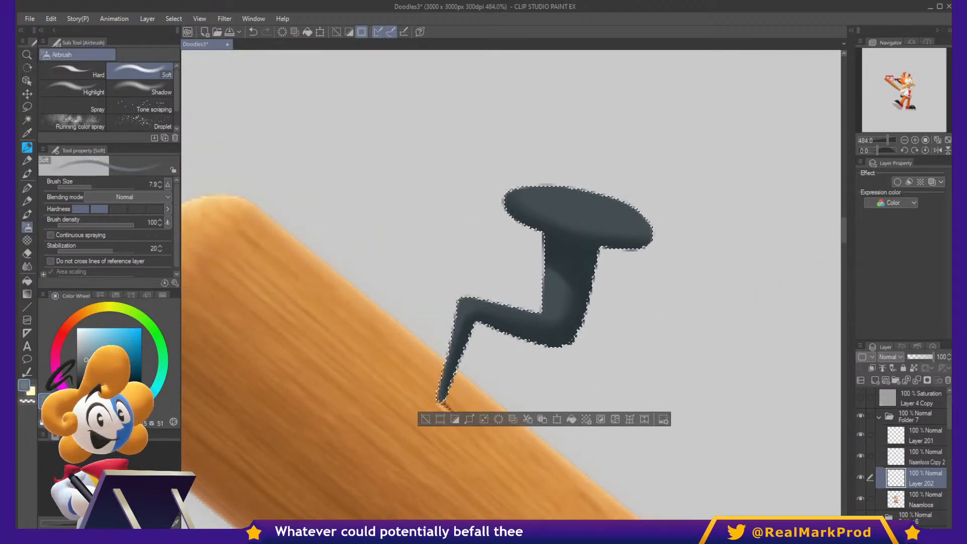
drag(548, 189, 615, 197)
drag(481, 289, 512, 294)
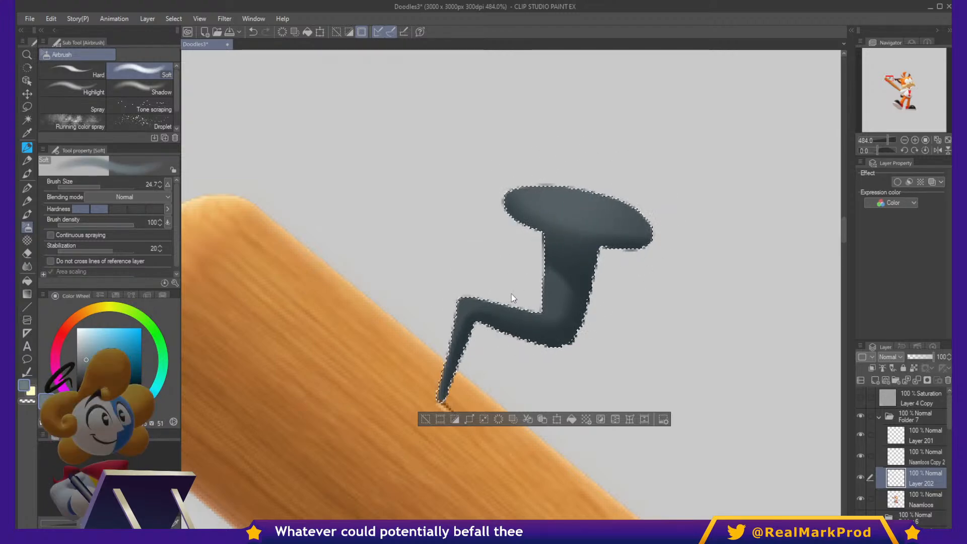
key(ctrl+z)
mouse_move(535, 208)
mouse_down()
mouse_move(561, 213)
mouse_move(584, 194)
mouse_move(620, 205)
mouse_up()
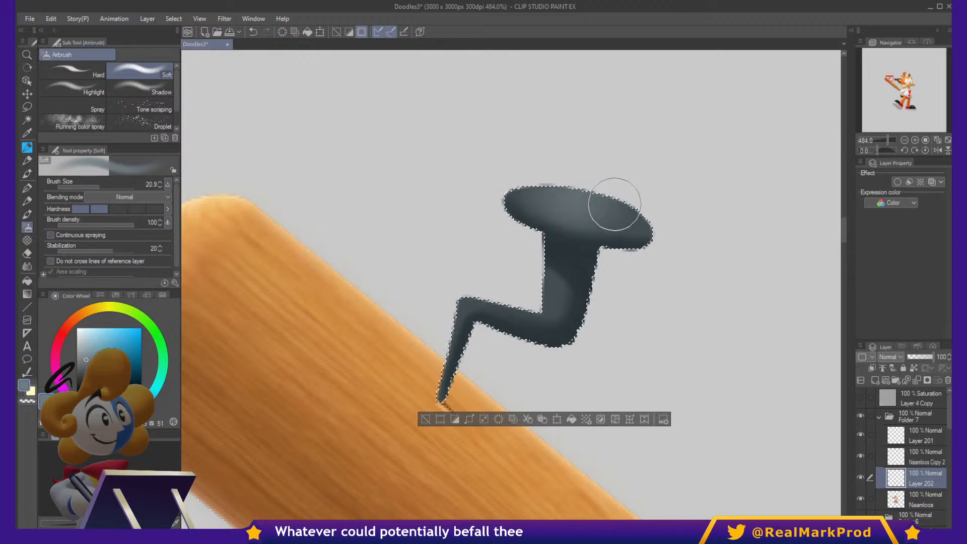
key(ctrl+z)
drag(544, 186, 623, 197)
mouse_move(453, 304)
mouse_down()
mouse_move(496, 292)
mouse_move(539, 302)
mouse_move(543, 286)
mouse_move(553, 311)
mouse_up()
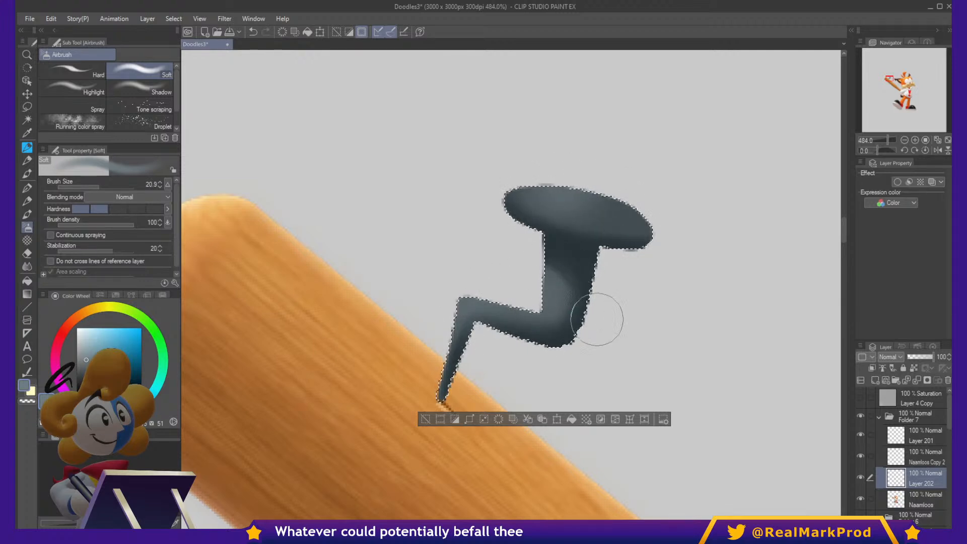
Pick a very dark slate from the nail and deepen the shadow on the shaft directly beneath its head with the Soft airbrush.
drag(667, 263, 643, 347)
key(bracketleft)
key(bracketleft)
key(bracketleft)
key(bracketleft)
key(bracketleft)
key(bracketleft)
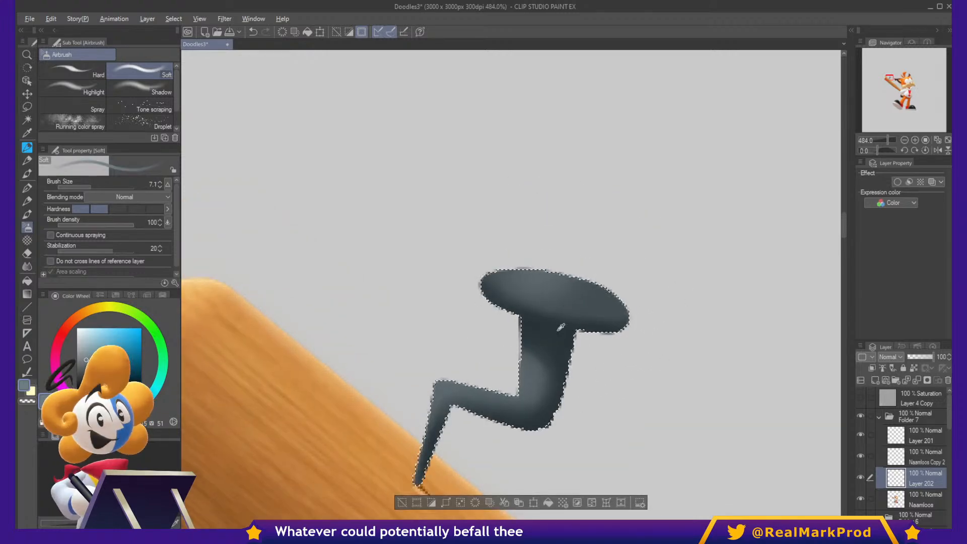
alt+click(561, 327)
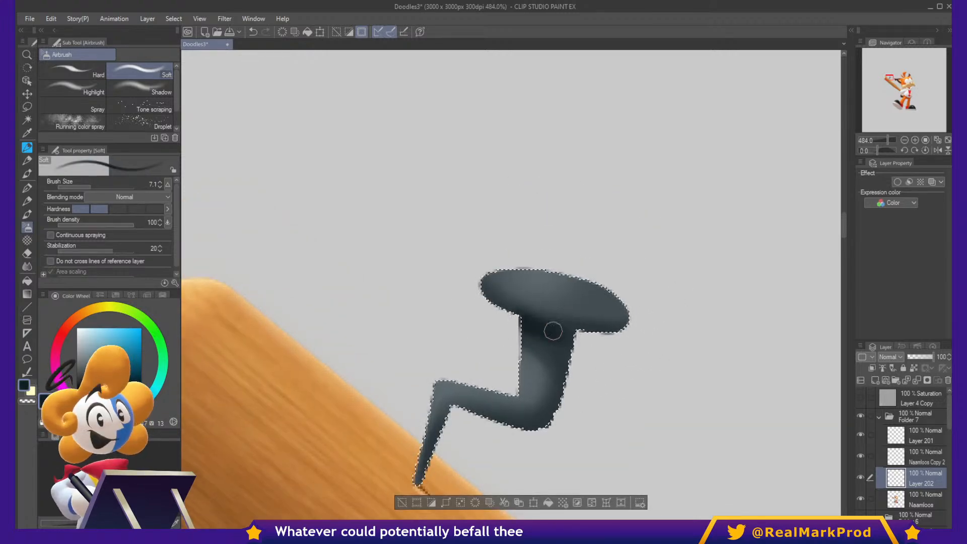
mouse_move(512, 319)
mouse_down()
mouse_move(591, 335)
mouse_move(530, 328)
mouse_up()
mouse_move(549, 333)
mouse_down()
mouse_move(571, 329)
mouse_move(572, 358)
mouse_up()
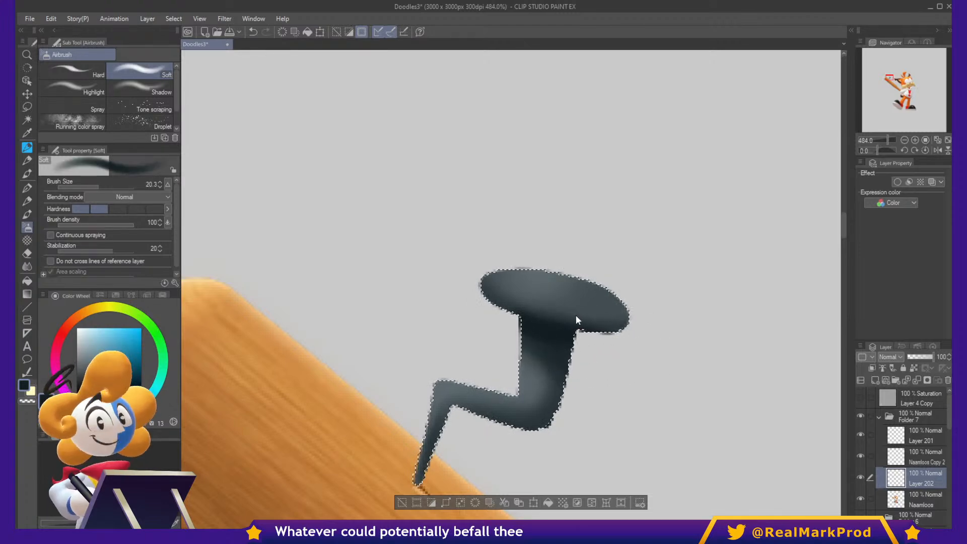
drag(575, 315, 551, 308)
alt+click(557, 322)
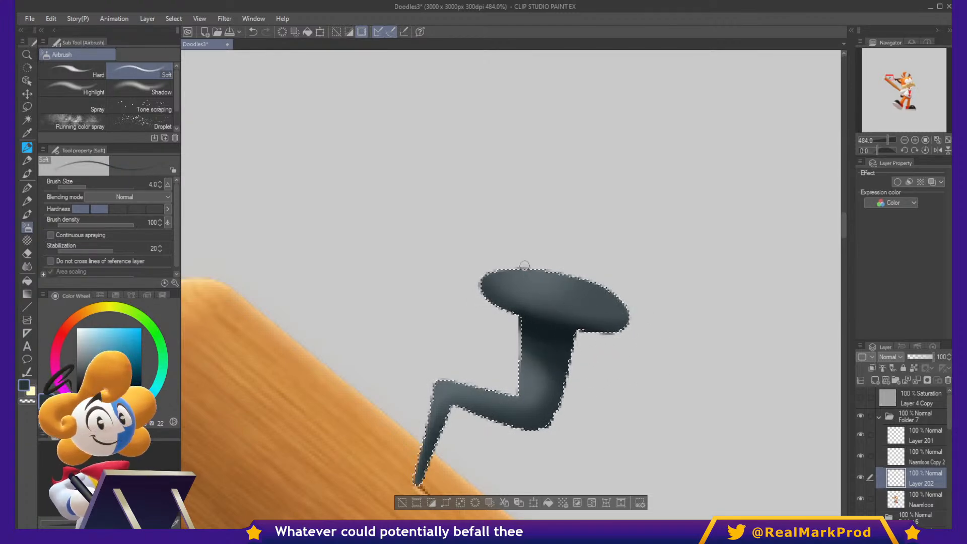
mouse_move(524, 265)
mouse_down()
mouse_move(571, 322)
mouse_move(579, 292)
mouse_up()
key(ctrl+z)
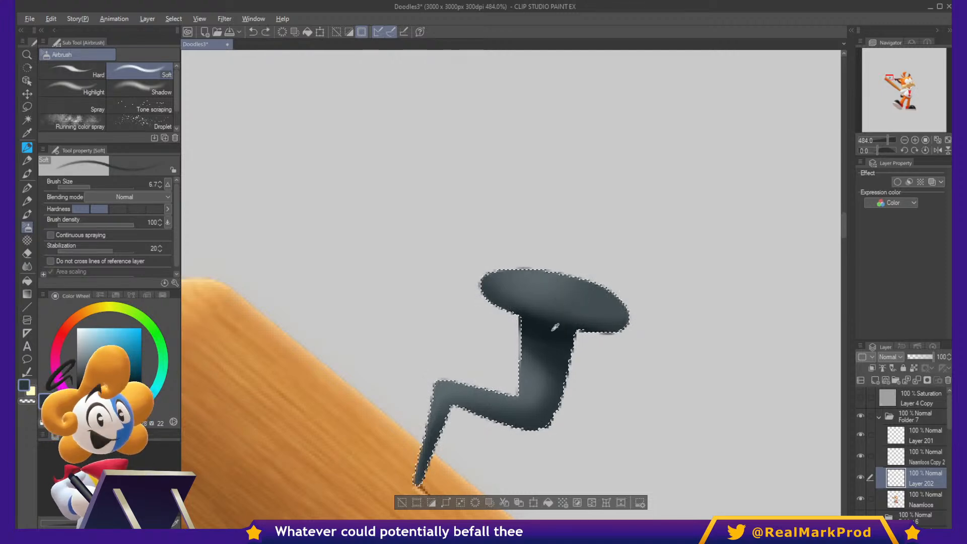
Paint a dark curved reflection band across the nail head with the Soft airbrush at brush size 6.7, using the shaft's darkest slate.
alt+click(552, 330)
mouse_move(526, 267)
mouse_down()
mouse_move(575, 322)
mouse_move(580, 292)
mouse_move(547, 271)
mouse_move(583, 338)
mouse_up()
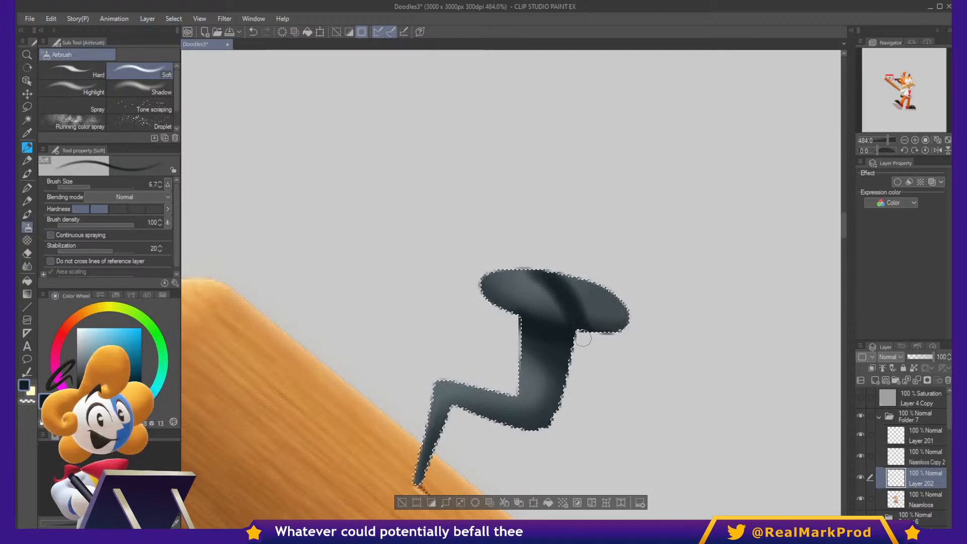
mouse_move(564, 290)
mouse_down()
mouse_move(584, 350)
mouse_move(562, 287)
mouse_move(580, 301)
mouse_move(587, 339)
mouse_up()
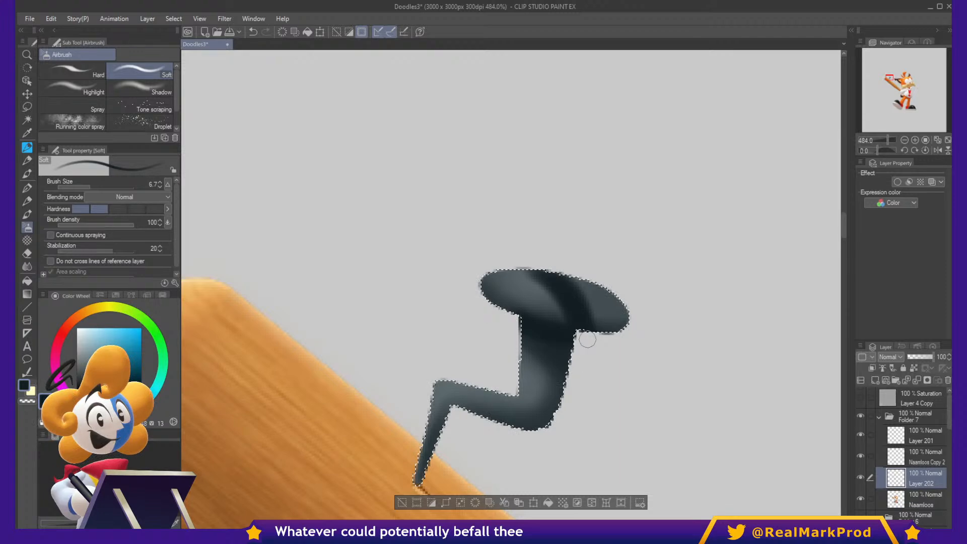
alt+click(538, 369)
drag(527, 272, 576, 336)
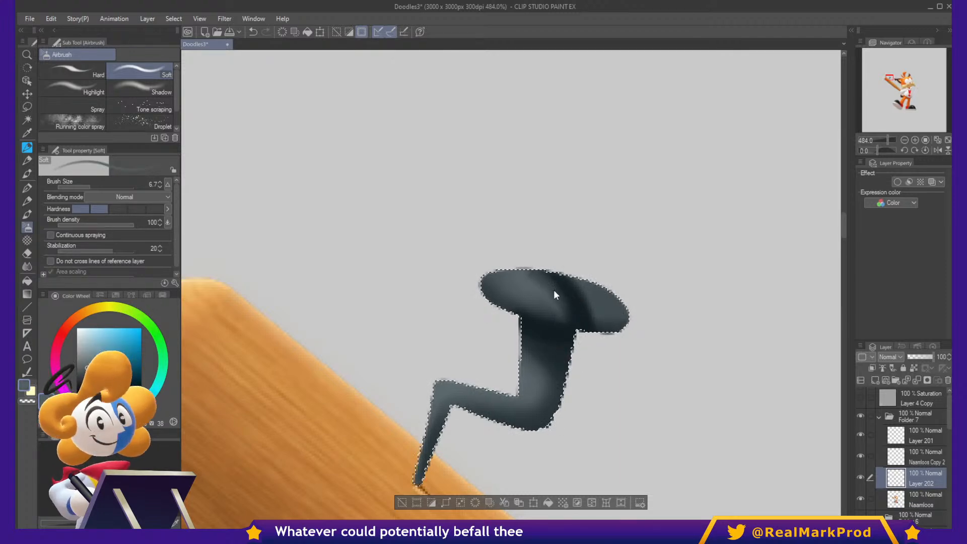
key(ctrl+z)
Add a thin lighter blue-grey streak beside the nail head's dark band with the Soft airbrush at brush size 5.2, and deselect the nail.
click(91, 356)
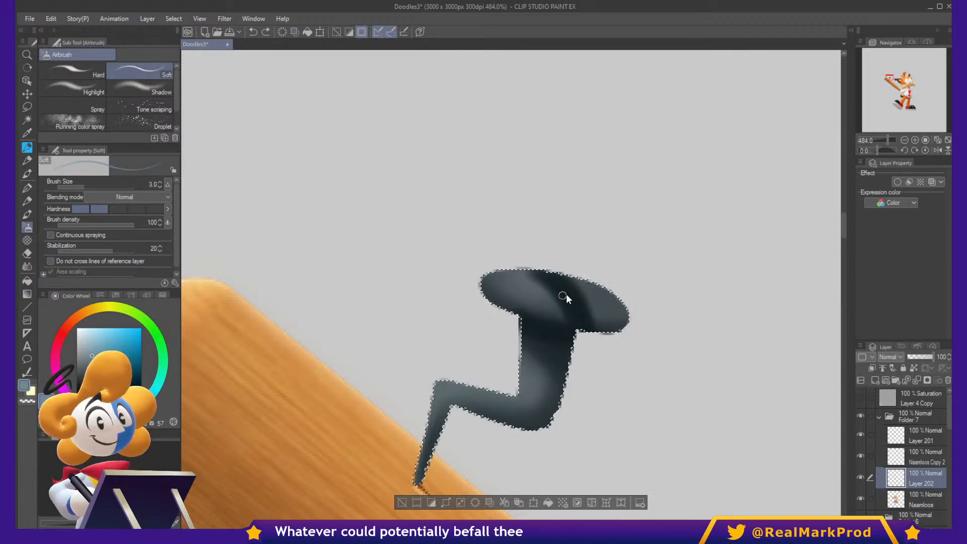
mouse_move(565, 281)
mouse_down()
mouse_move(588, 310)
mouse_move(578, 283)
mouse_move(595, 282)
mouse_move(580, 299)
mouse_move(588, 286)
mouse_move(567, 273)
mouse_move(604, 328)
mouse_up()
key(ctrl+z)
key(bracketleft)
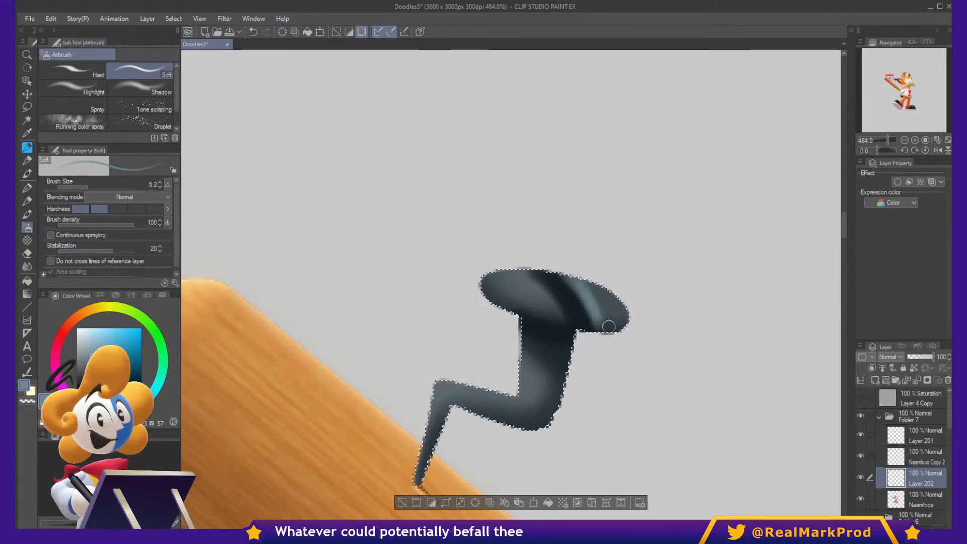
key(ctrl+z)
drag(568, 276, 589, 308)
key(ctrl+z)
key(ctrl+z)
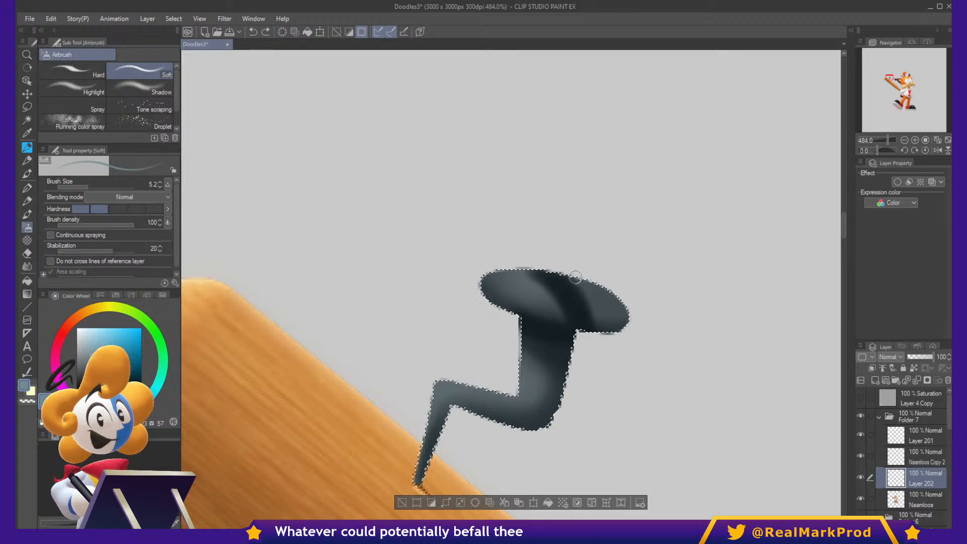
drag(566, 274, 593, 318)
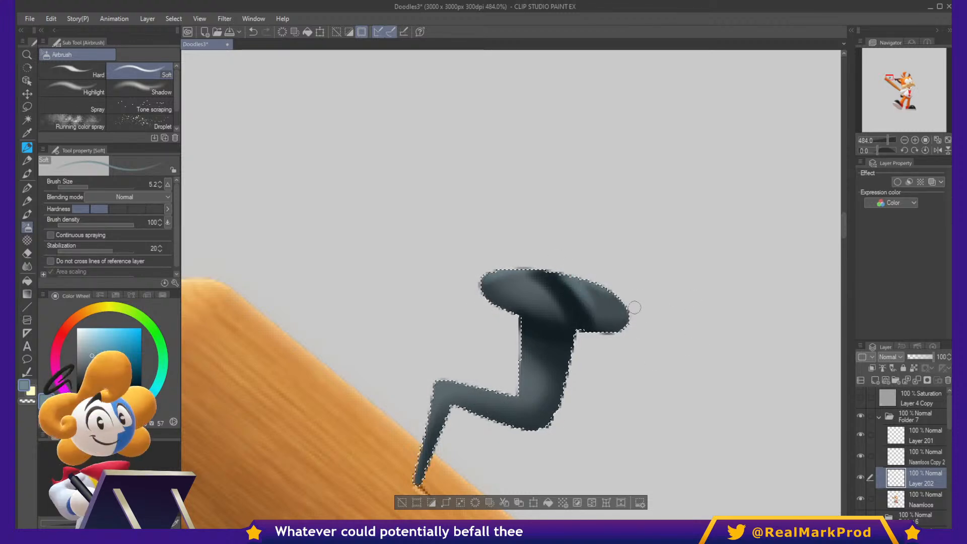
scroll(638, 312, down, 3)
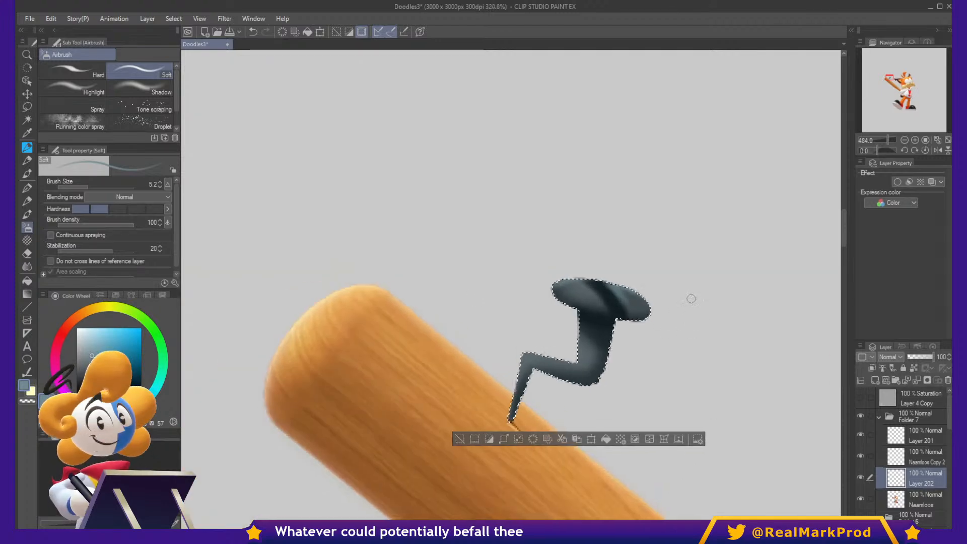
key(ctrl+d)
Smudge away the small grey speck in the white of the eye on the Naamloos layer with the Finger tip tool at brush size 25.8.
scroll(644, 337, down, 5)
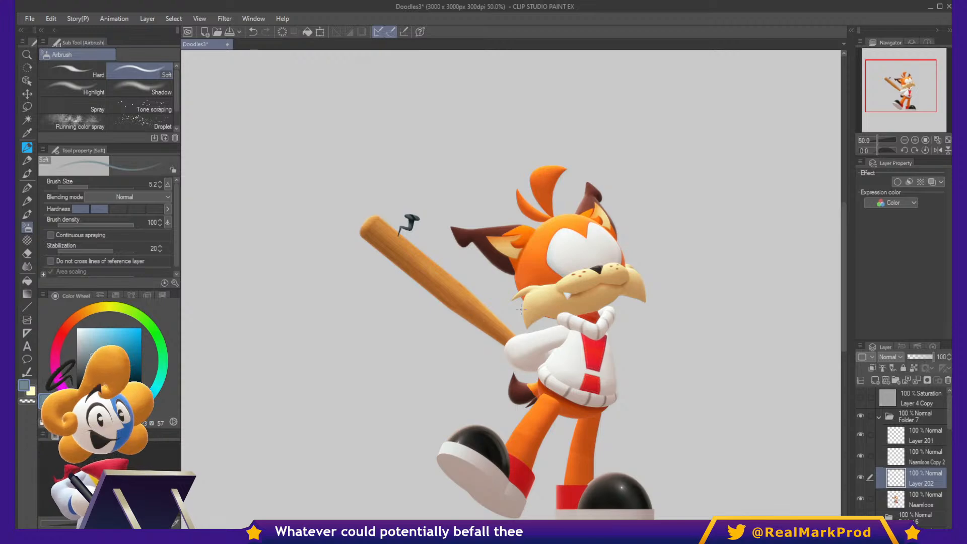
scroll(521, 308, up, 5)
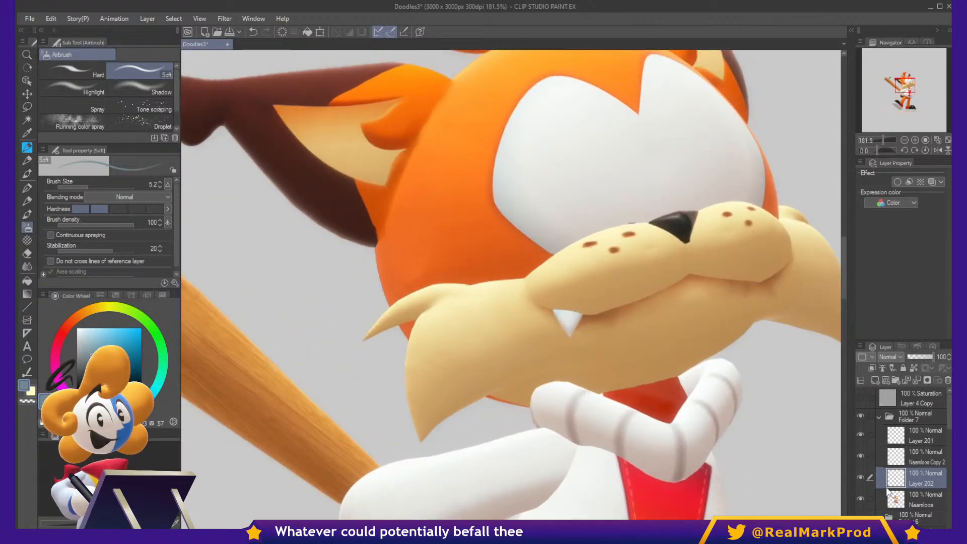
click(888, 493)
scroll(613, 247, up, 5)
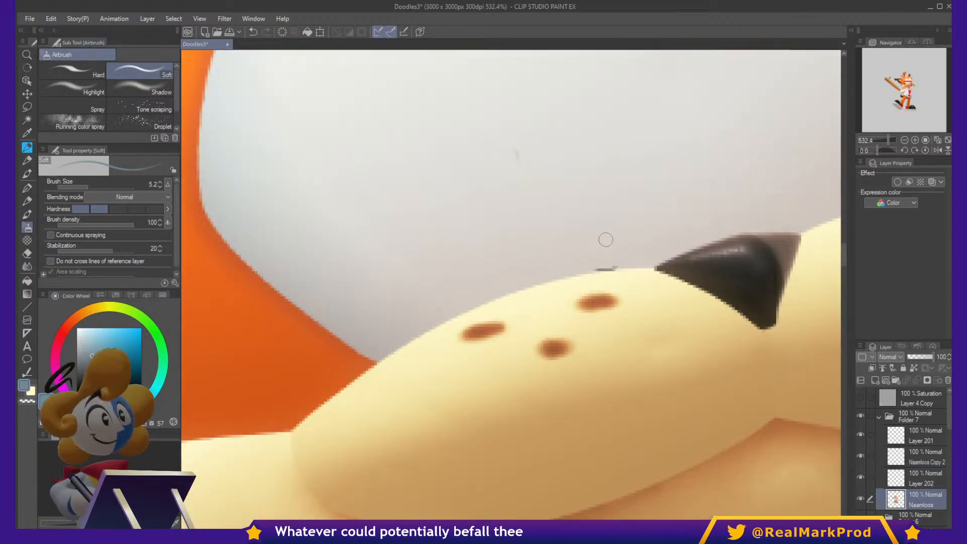
key(j)
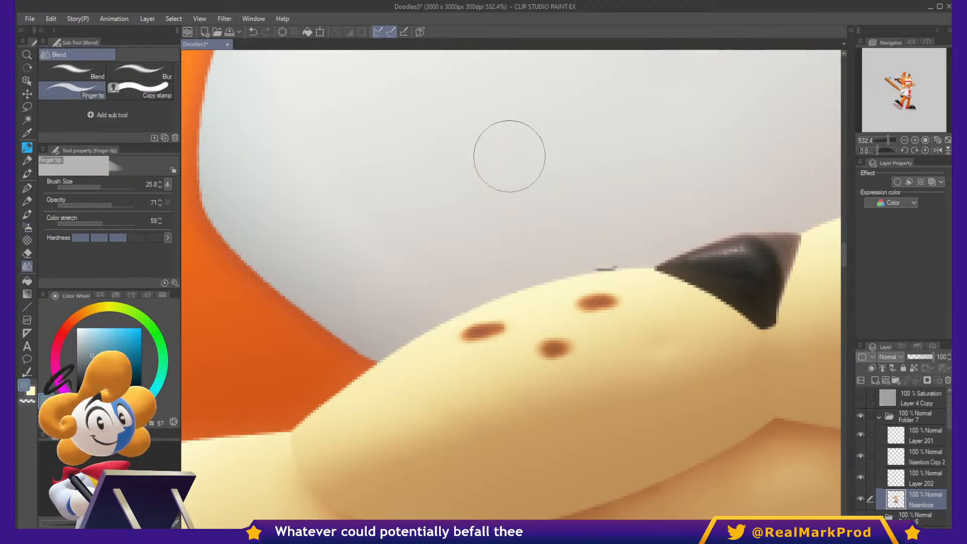
Cover the dark fleck on the muzzle's upper edge beside the nose using the Soft airbrush in the surrounding light grey.
drag(623, 262, 617, 289)
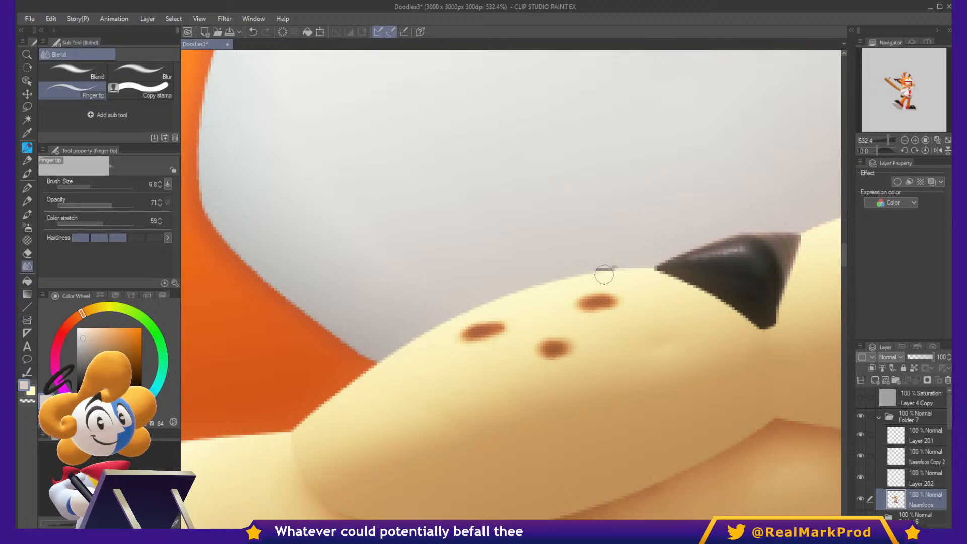
key(b)
key(b)
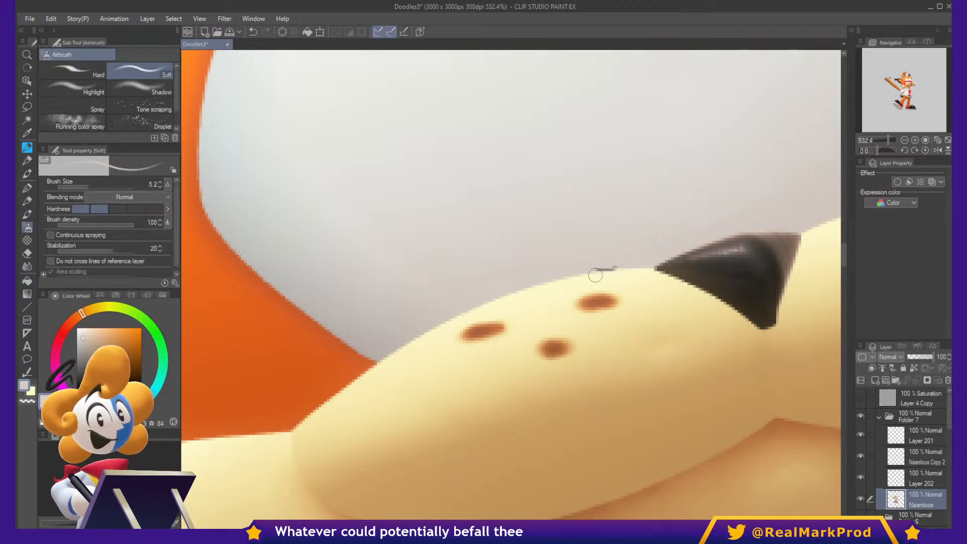
drag(594, 280, 598, 280)
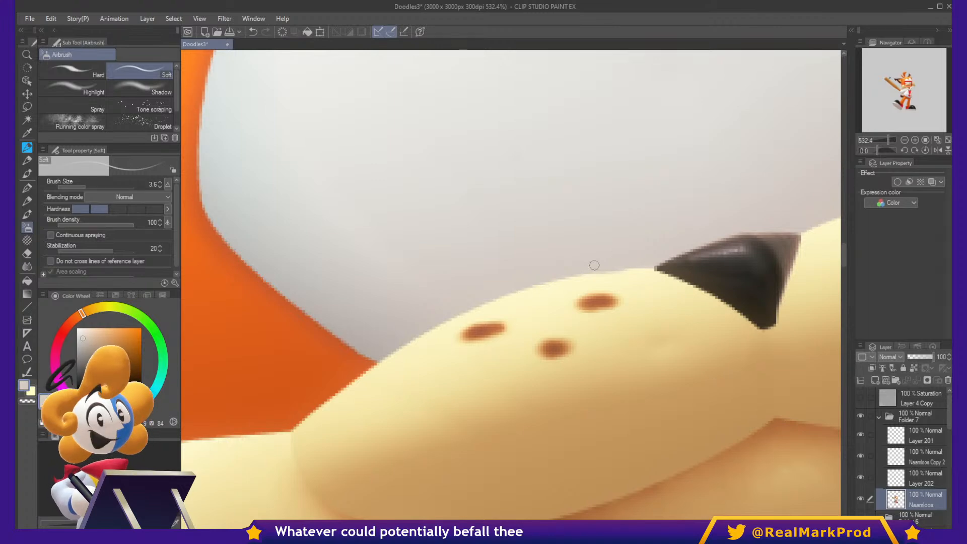
Smooth the mouth line beside the fang and the muzzle's edges with the Finger tip tool, starting at brush size 11.2.
scroll(594, 265, down, 15)
scroll(635, 292, up, 7)
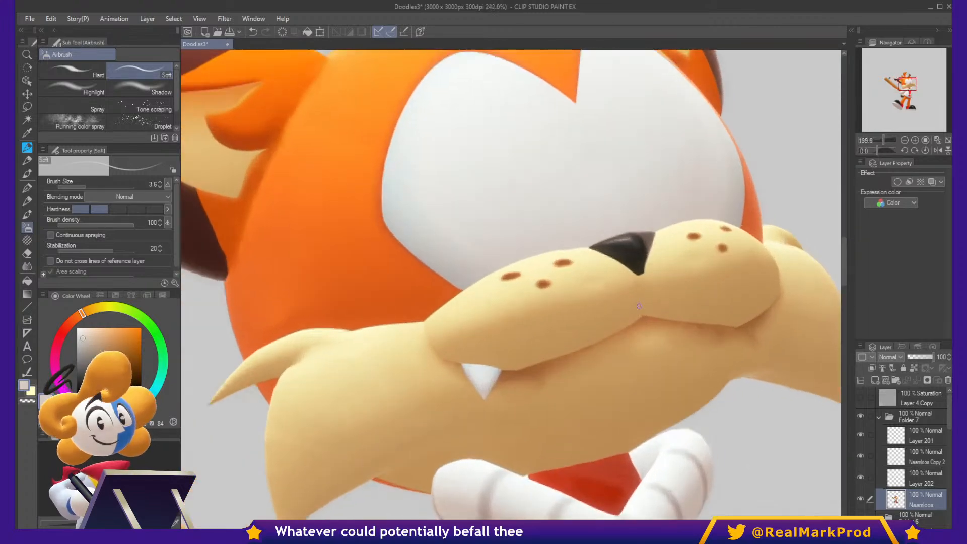
key(j)
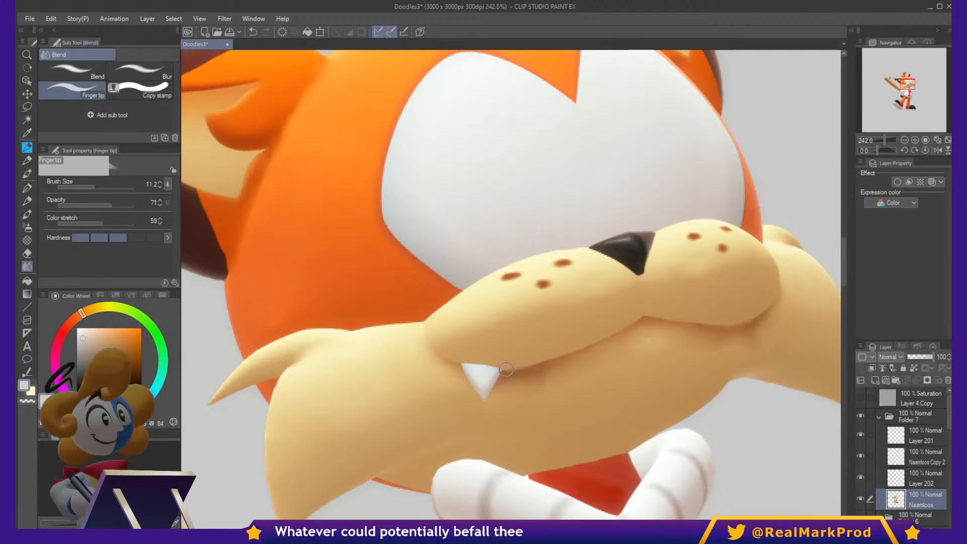
drag(691, 418, 724, 403)
key(bracketright)
key(bracketright)
key(bracketright)
key(bracketright)
mouse_move(452, 334)
mouse_down()
mouse_move(467, 328)
mouse_move(459, 325)
mouse_up()
Soften the dark crease where the white sleeve meets the sweater's torso with the Finger tip tool at brush size 40.1.
mouse_move(726, 515)
mouse_down()
mouse_move(736, 352)
mouse_move(773, 276)
mouse_up()
mouse_move(749, 418)
mouse_down()
mouse_move(762, 332)
mouse_move(790, 323)
mouse_up()
mouse_move(583, 227)
mouse_down()
mouse_move(616, 235)
mouse_move(627, 220)
mouse_move(609, 199)
mouse_move(622, 196)
mouse_move(598, 189)
mouse_move(618, 191)
mouse_move(597, 220)
mouse_move(566, 237)
mouse_move(588, 247)
mouse_move(569, 242)
mouse_move(626, 239)
mouse_move(581, 232)
mouse_move(645, 242)
mouse_move(632, 234)
mouse_move(573, 262)
mouse_move(620, 243)
mouse_move(574, 262)
mouse_move(616, 250)
mouse_move(602, 246)
mouse_move(566, 261)
mouse_move(669, 276)
mouse_move(613, 217)
mouse_move(607, 181)
mouse_move(576, 169)
mouse_move(622, 188)
mouse_move(680, 243)
mouse_up()
mouse_move(367, 302)
mouse_down()
mouse_move(339, 257)
mouse_move(359, 272)
mouse_move(417, 278)
mouse_move(354, 285)
mouse_move(397, 283)
mouse_move(558, 220)
mouse_move(659, 215)
mouse_move(624, 228)
mouse_move(615, 193)
mouse_up()
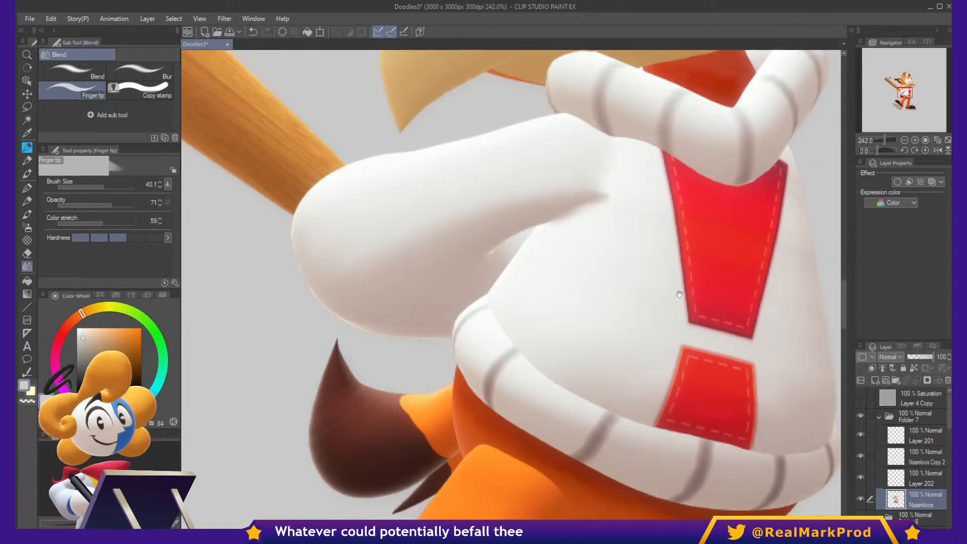
drag(762, 336, 746, 369)
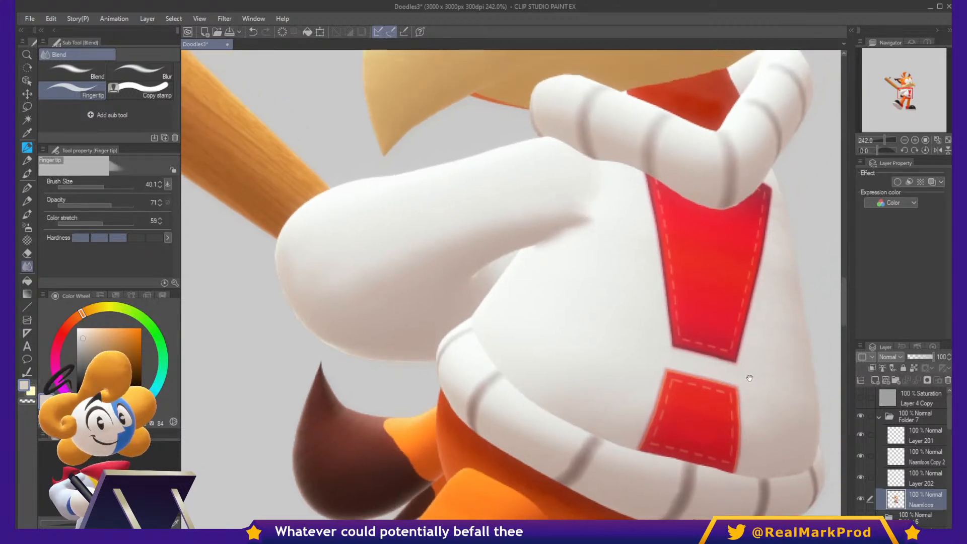
drag(601, 224, 567, 248)
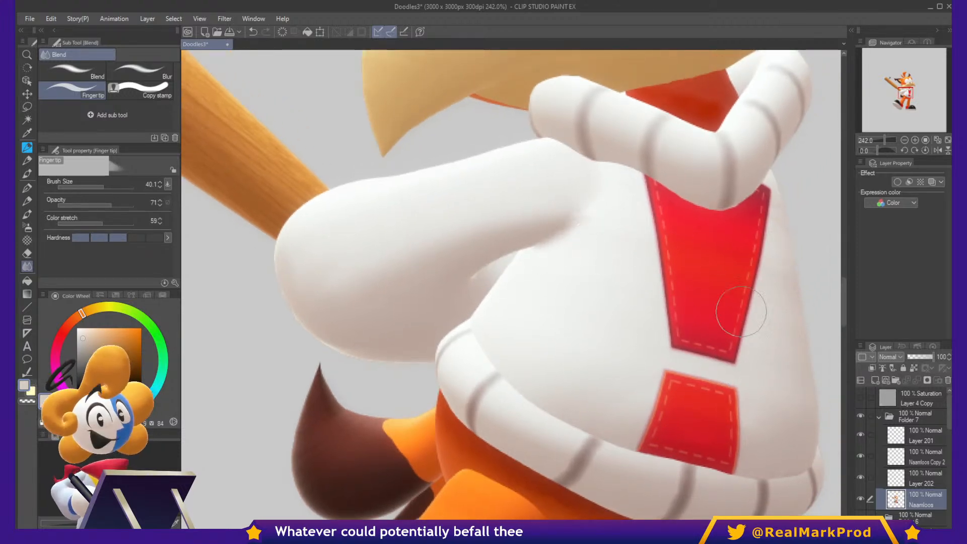
Blend the upper edge of the raised leg's thigh into the hip with the Finger tip tool at brush size 23.0.
drag(776, 415, 790, 309)
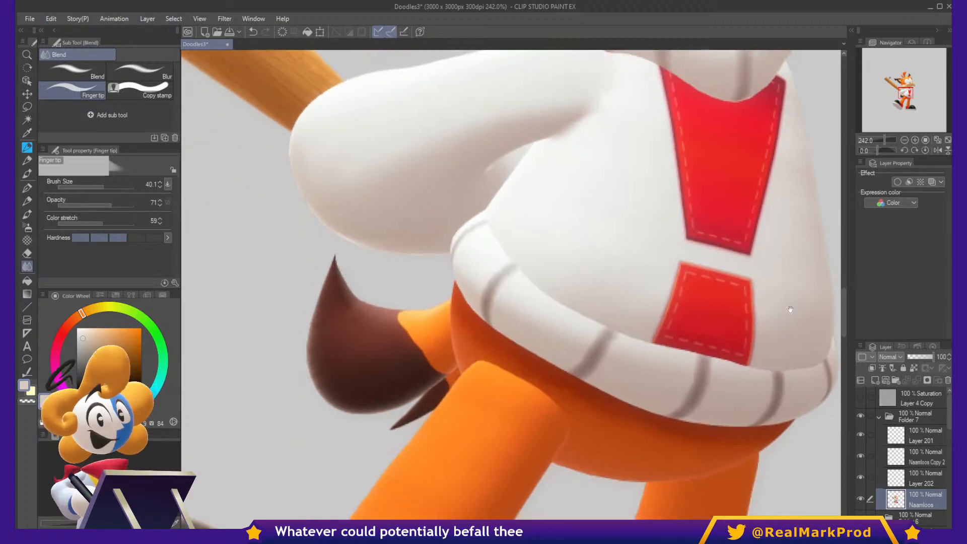
drag(790, 425, 752, 420)
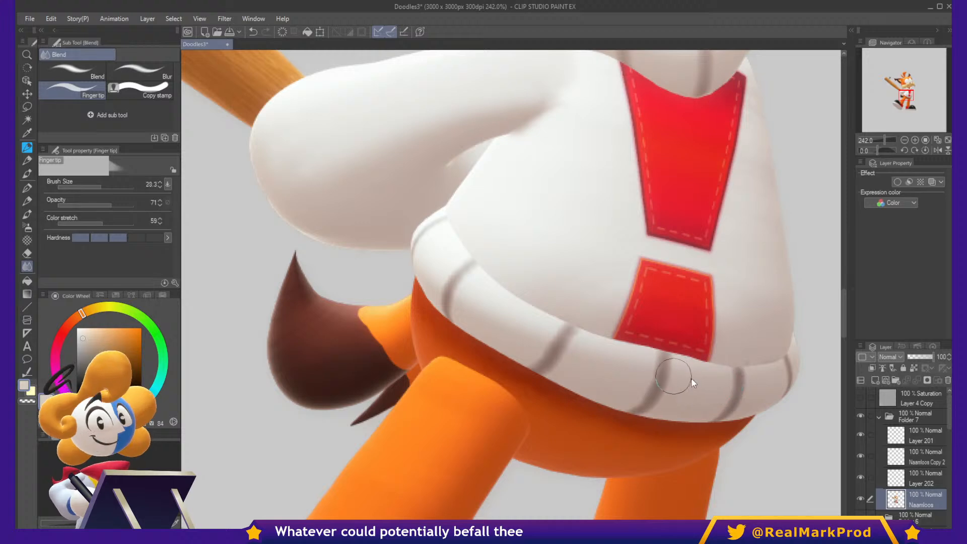
key(bracketleft)
key(bracketleft)
key(bracketleft)
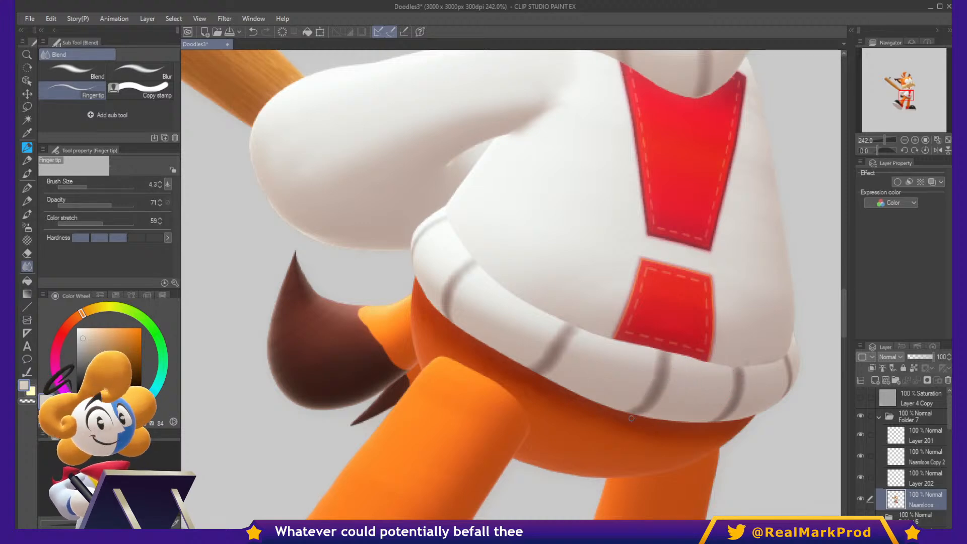
key(bracketright)
key(bracketright)
key(bracketright)
key(bracketright)
mouse_move(629, 357)
mouse_down()
mouse_move(706, 321)
mouse_move(769, 384)
mouse_move(791, 334)
mouse_up()
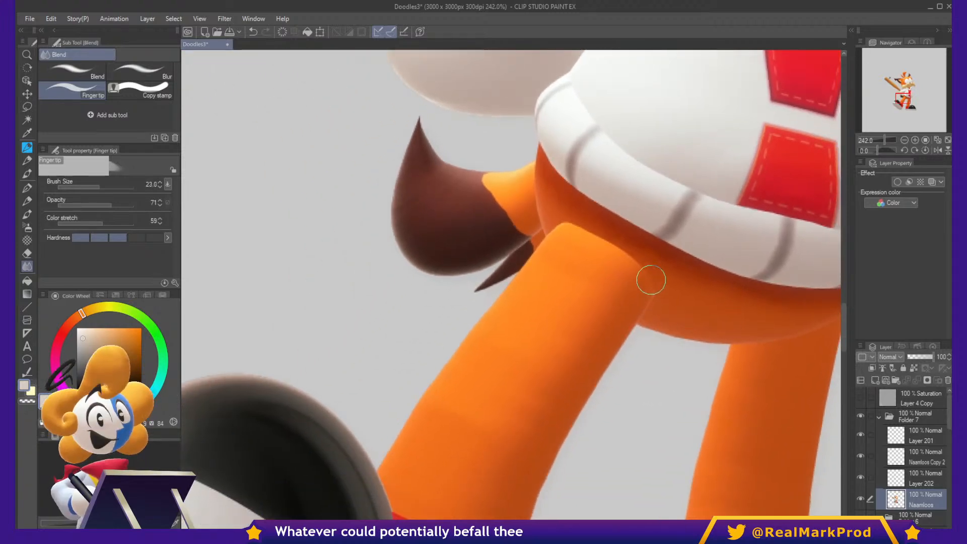
mouse_move(651, 280)
mouse_down()
mouse_move(638, 263)
mouse_move(615, 269)
mouse_move(624, 258)
mouse_move(598, 255)
mouse_move(564, 231)
mouse_up()
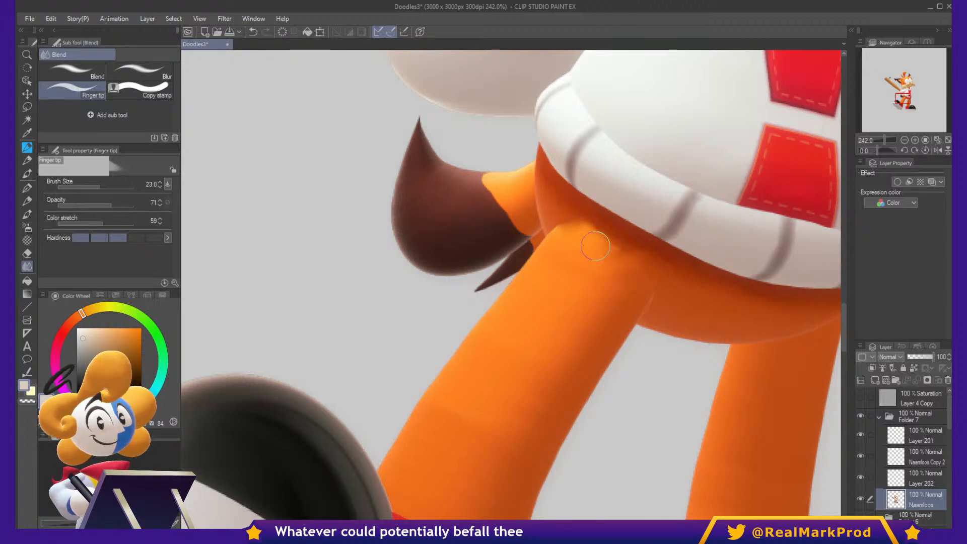
mouse_move(603, 240)
mouse_down()
mouse_move(638, 289)
mouse_move(663, 270)
mouse_move(648, 283)
mouse_move(627, 257)
mouse_move(614, 284)
mouse_move(607, 266)
mouse_move(625, 269)
mouse_move(620, 261)
mouse_move(631, 258)
mouse_move(588, 232)
mouse_up()
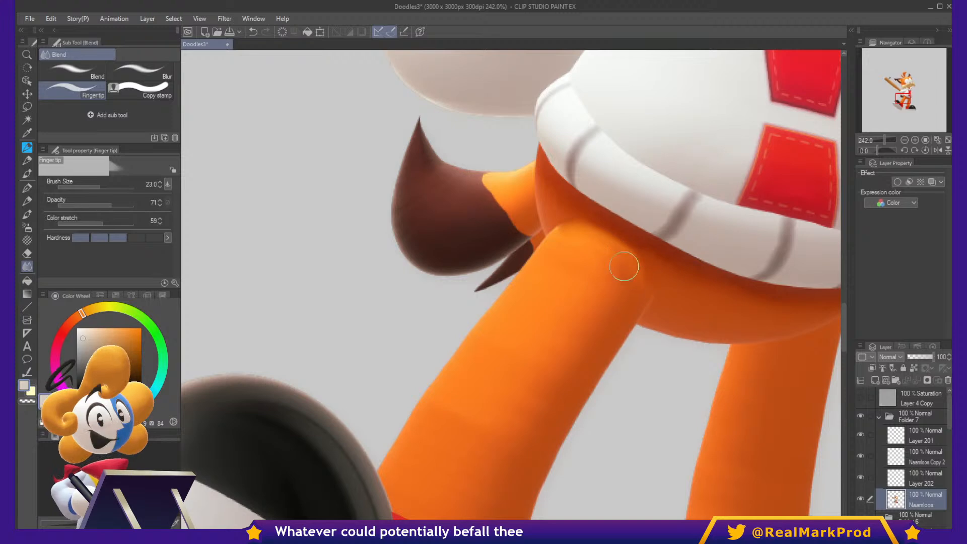
mouse_move(630, 277)
mouse_down()
mouse_move(643, 268)
mouse_move(673, 280)
mouse_move(653, 286)
mouse_up()
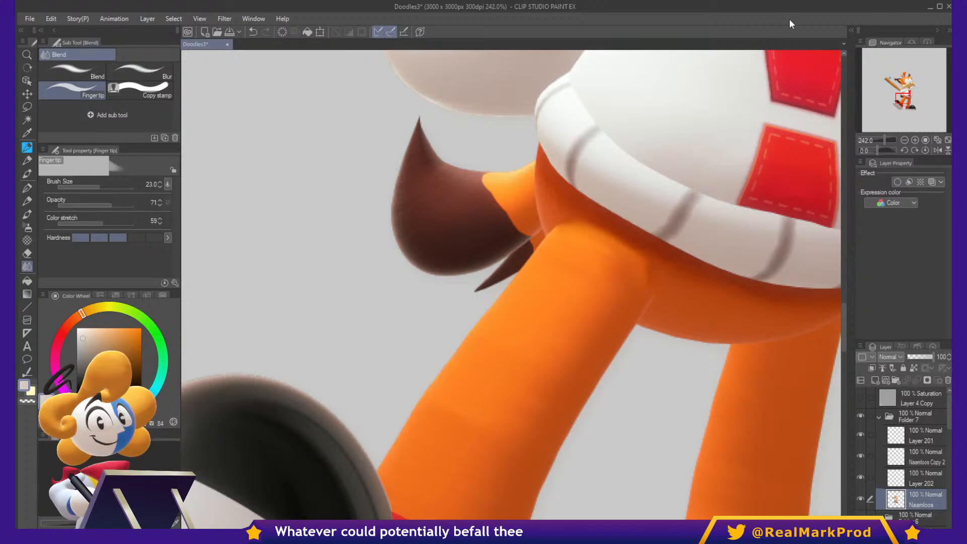
Smooth the shading bands around the knees of both orange legs with the Finger tip tool at brush size 50.5.
mouse_move(790, 354)
mouse_down()
mouse_move(623, 278)
mouse_move(673, 263)
mouse_move(721, 306)
mouse_move(697, 388)
mouse_move(561, 245)
mouse_move(556, 222)
mouse_move(524, 216)
mouse_move(488, 274)
mouse_move(503, 306)
mouse_move(615, 151)
mouse_up()
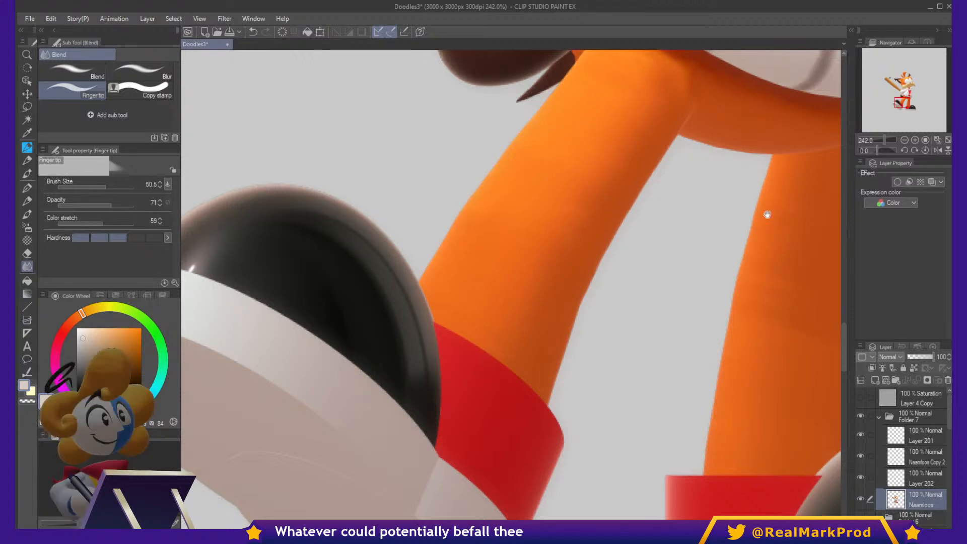
drag(766, 216, 729, 218)
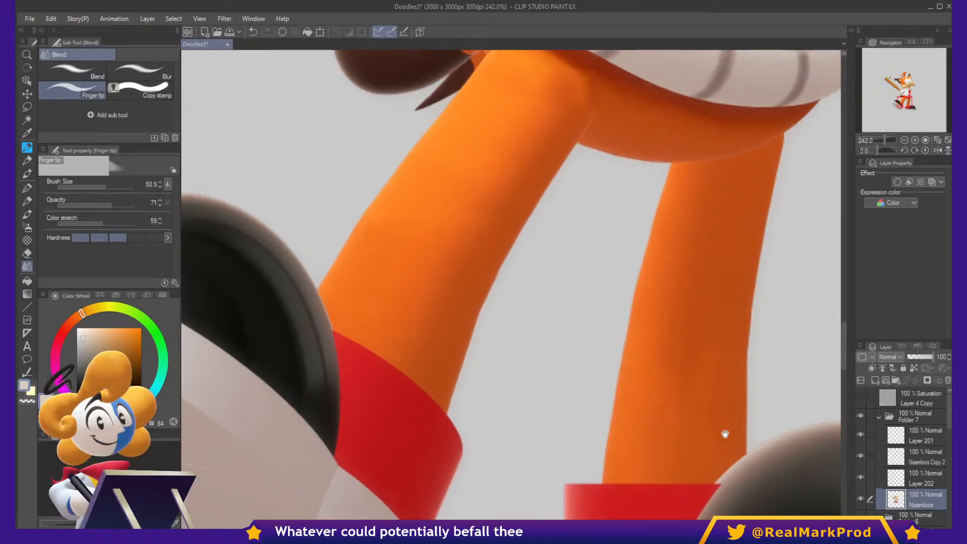
drag(722, 431, 554, 286)
Smudge away the thin curved line on the sole of the raised shoe with the Finger tip tool.
drag(623, 356, 778, 337)
drag(550, 337, 723, 331)
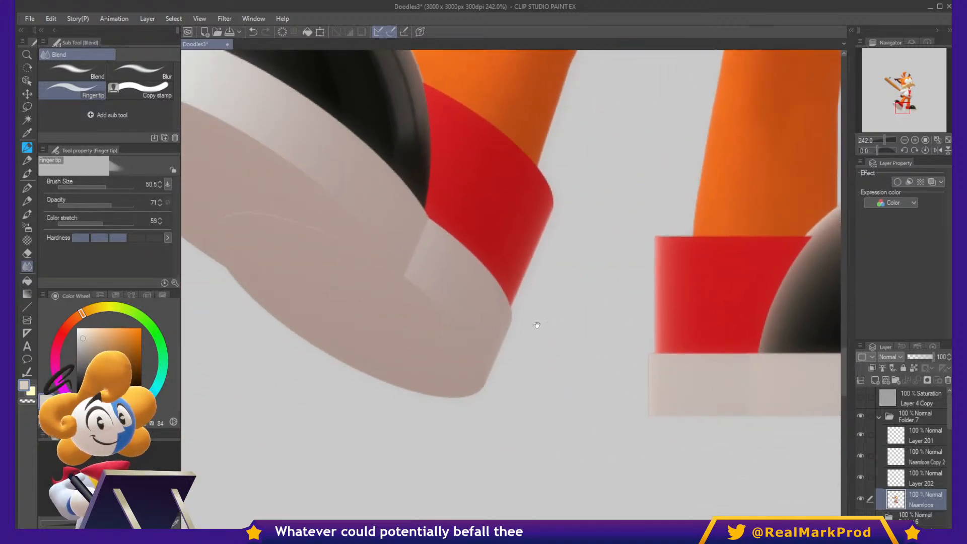
mouse_move(537, 325)
mouse_down()
mouse_move(679, 375)
mouse_move(561, 302)
mouse_move(503, 319)
mouse_move(455, 295)
mouse_up()
drag(655, 359, 741, 418)
Add a new raster layer directly above the Naamloos layer and select the G-pen for drawing on it.
click(875, 380)
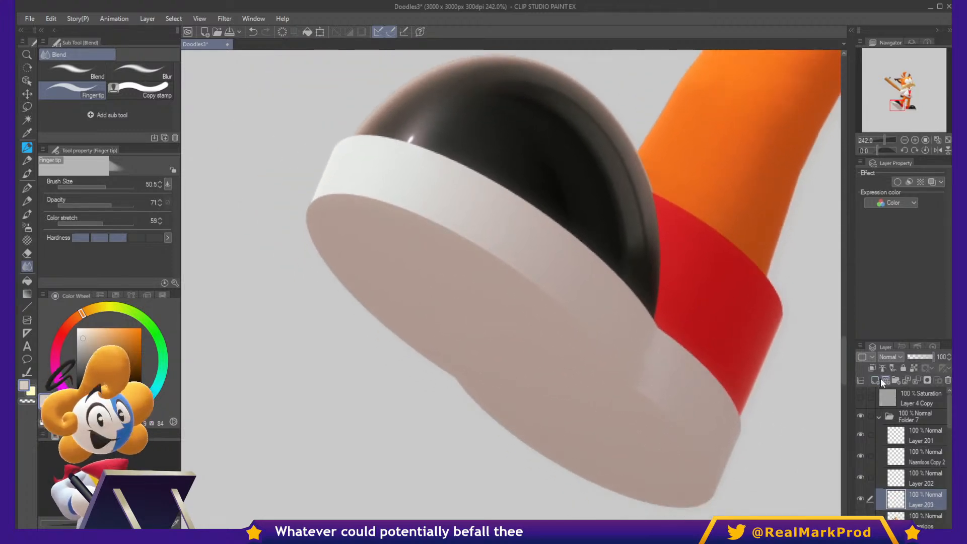
key(p)
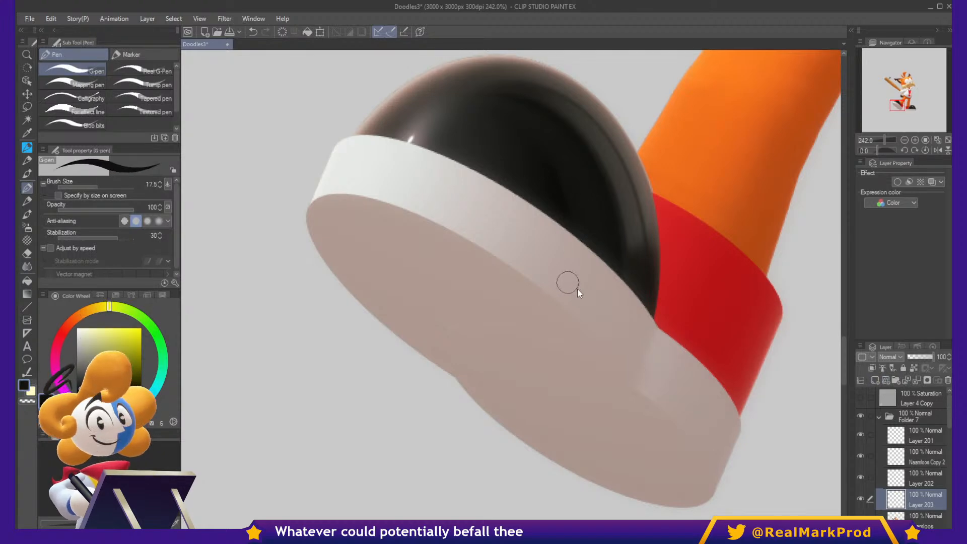
click(899, 516)
key(j)
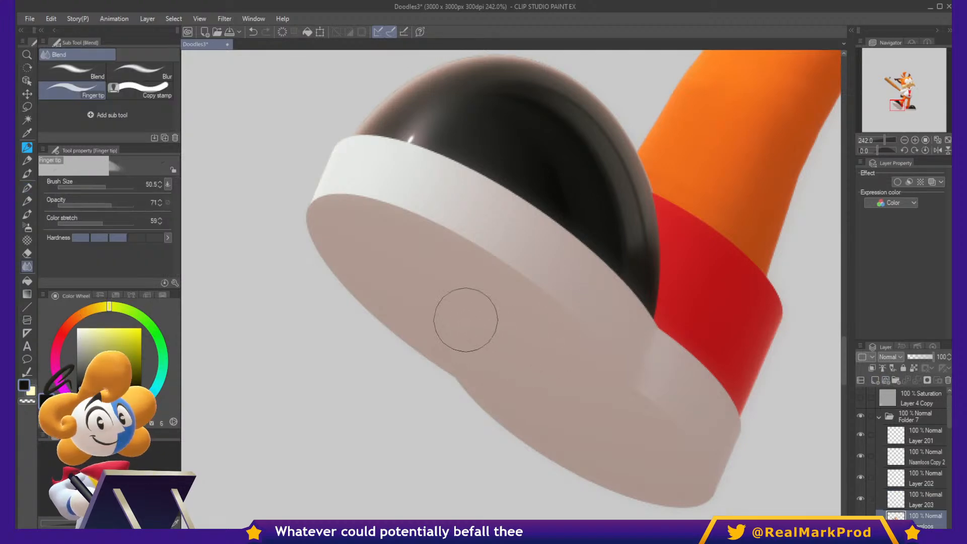
click(921, 500)
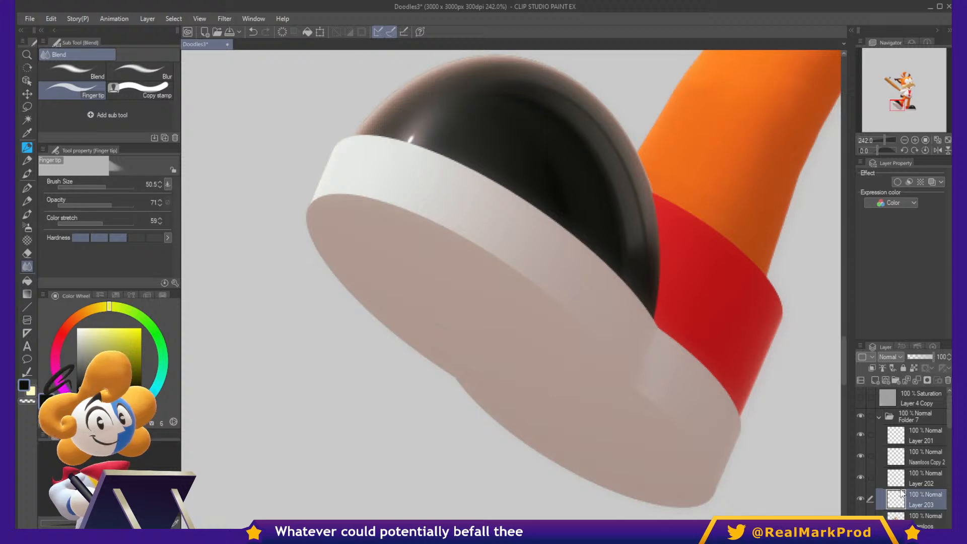
key(p)
Stamp a black paw print on the empty background with the G-pen: one pad at brush size 145.3 and three toes above it at 56.6.
scroll(502, 265, up, 10)
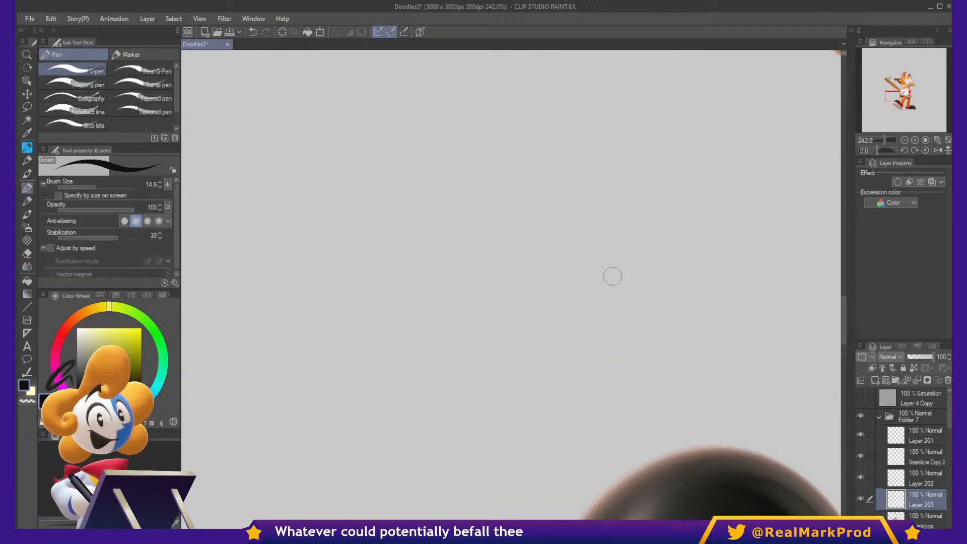
mouse_move(612, 298)
mouse_down()
mouse_move(591, 235)
mouse_move(610, 167)
mouse_move(668, 152)
mouse_move(696, 230)
mouse_move(683, 307)
mouse_move(650, 327)
mouse_move(616, 315)
mouse_move(588, 275)
mouse_move(582, 216)
mouse_move(607, 167)
mouse_move(661, 175)
mouse_move(646, 226)
mouse_move(587, 223)
mouse_up()
key(ctrl+z)
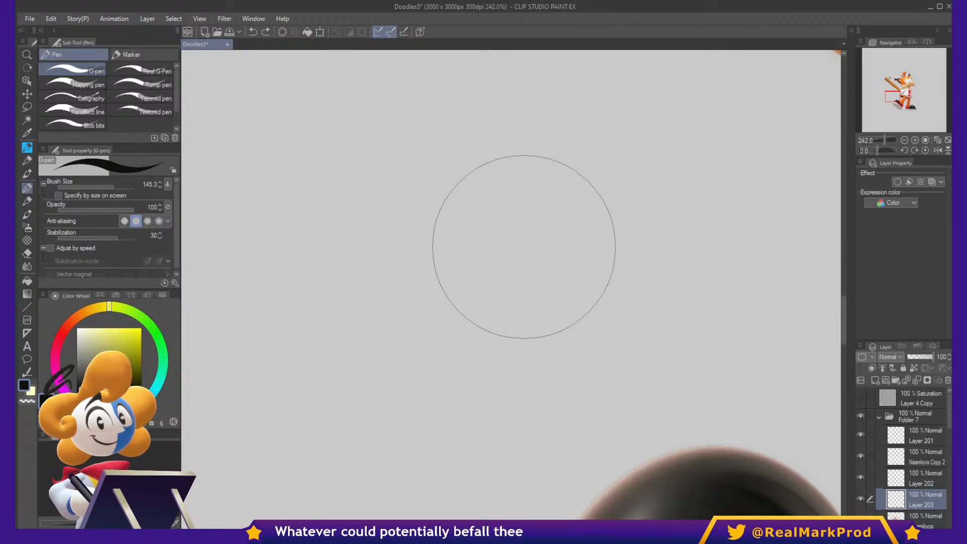
click(524, 247)
scroll(533, 244, up, 3)
mouse_move(518, 236)
mouse_down()
mouse_move(451, 245)
mouse_move(533, 220)
mouse_up()
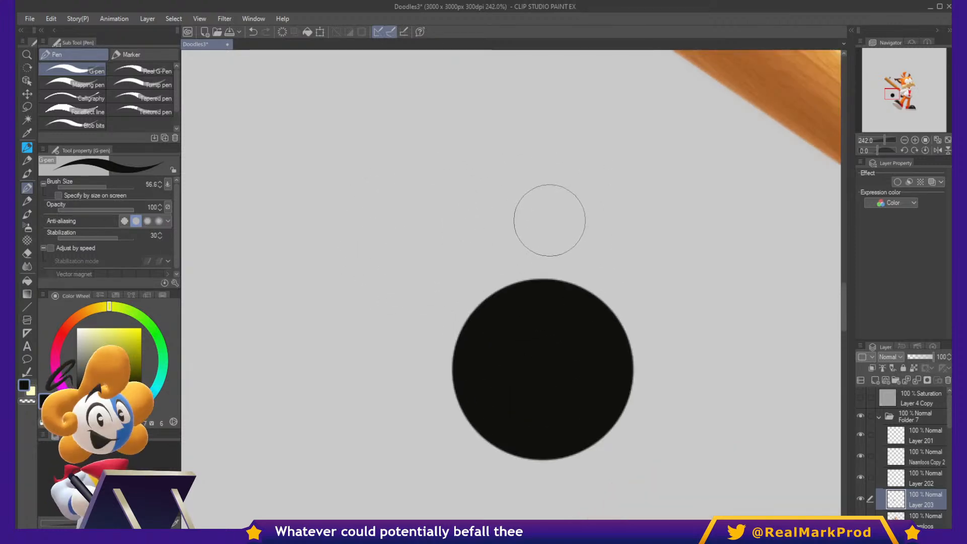
click(549, 220)
click(447, 260)
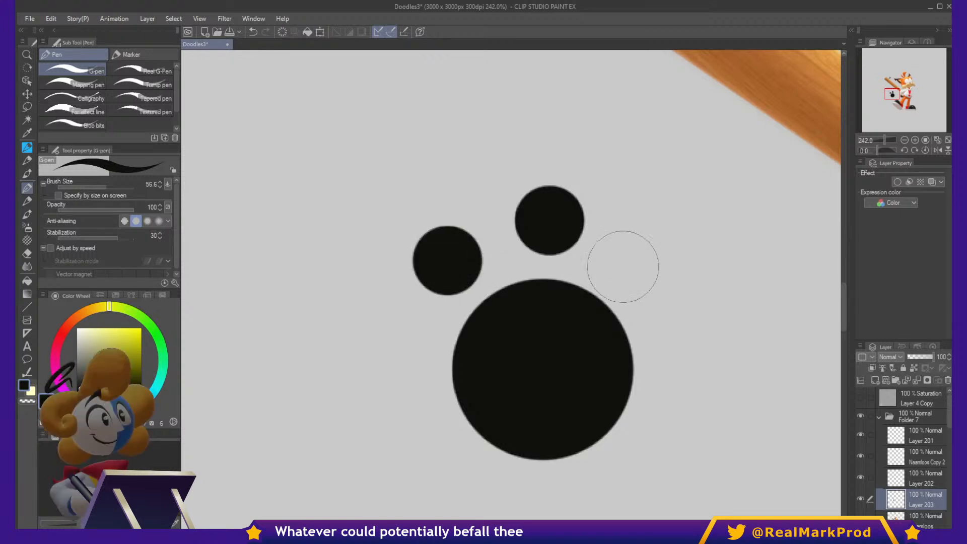
click(648, 272)
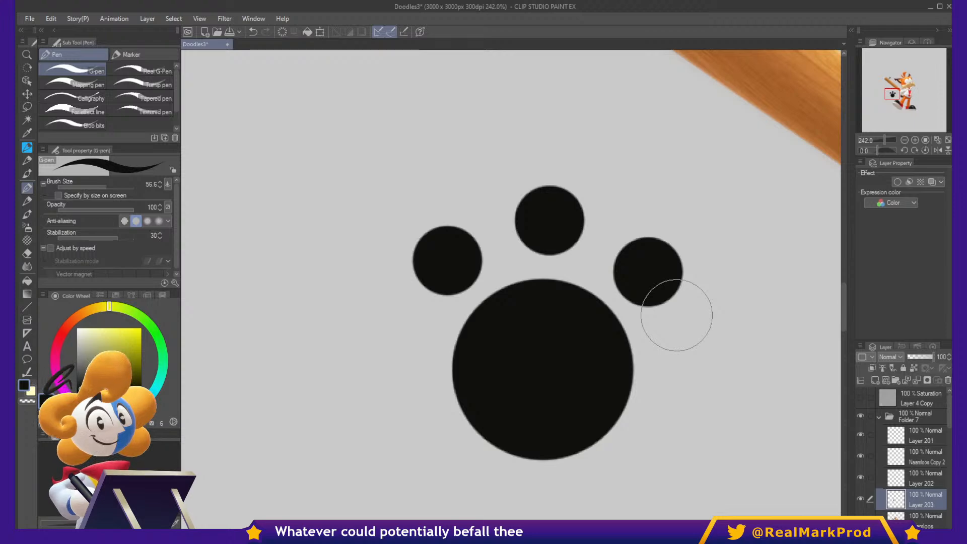
Extend the paw print's middle and right toe circles upward into filled black teardrop points with the G-pen at brush size 10.7.
drag(655, 277, 626, 260)
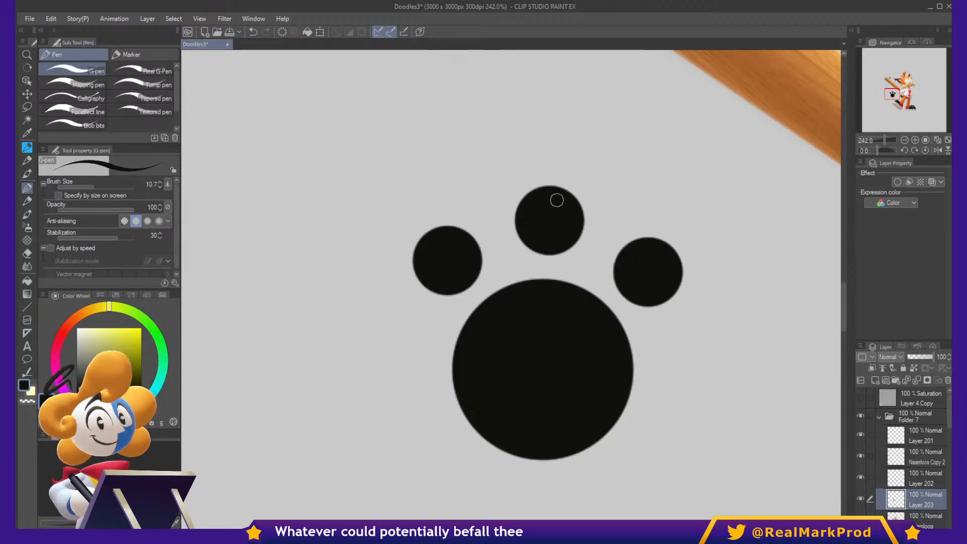
drag(559, 184, 580, 196)
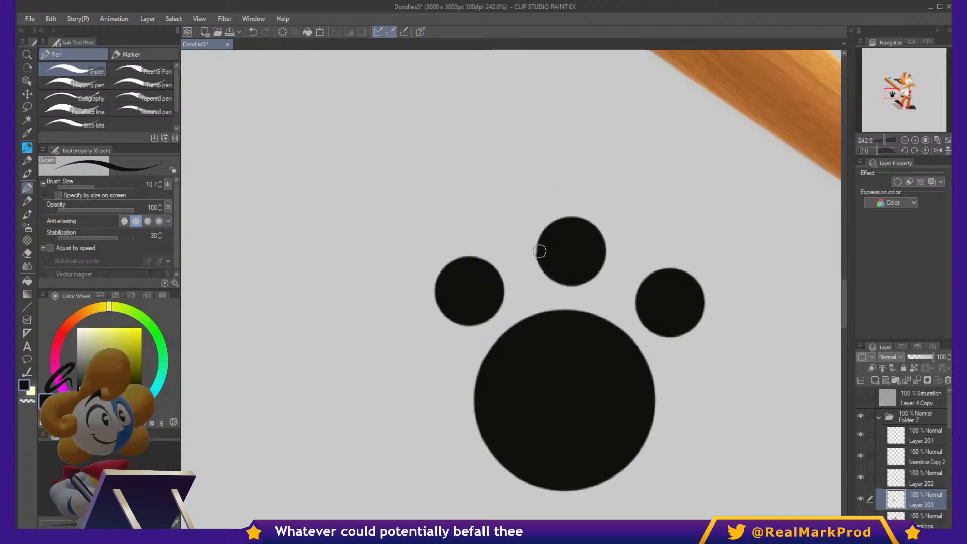
mouse_move(547, 222)
mouse_down()
mouse_move(589, 186)
mouse_move(576, 193)
mouse_move(601, 233)
mouse_move(597, 266)
mouse_up()
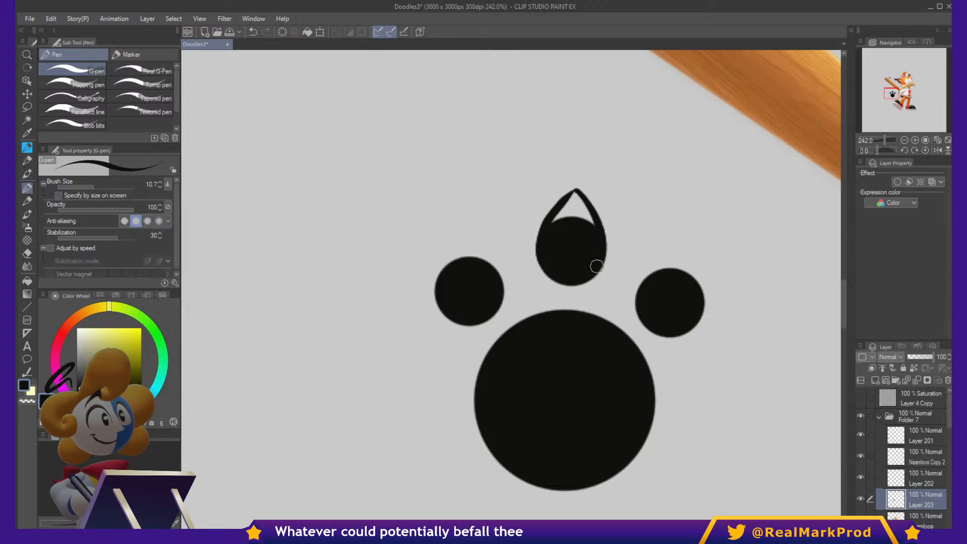
mouse_move(576, 196)
mouse_down()
mouse_move(558, 214)
mouse_move(577, 221)
mouse_move(575, 205)
mouse_move(588, 233)
mouse_move(583, 207)
mouse_move(592, 232)
mouse_up()
mouse_move(640, 290)
mouse_down()
mouse_move(678, 240)
mouse_move(699, 302)
mouse_up()
mouse_move(675, 248)
mouse_down()
mouse_move(657, 273)
mouse_move(674, 256)
mouse_move(688, 289)
mouse_up()
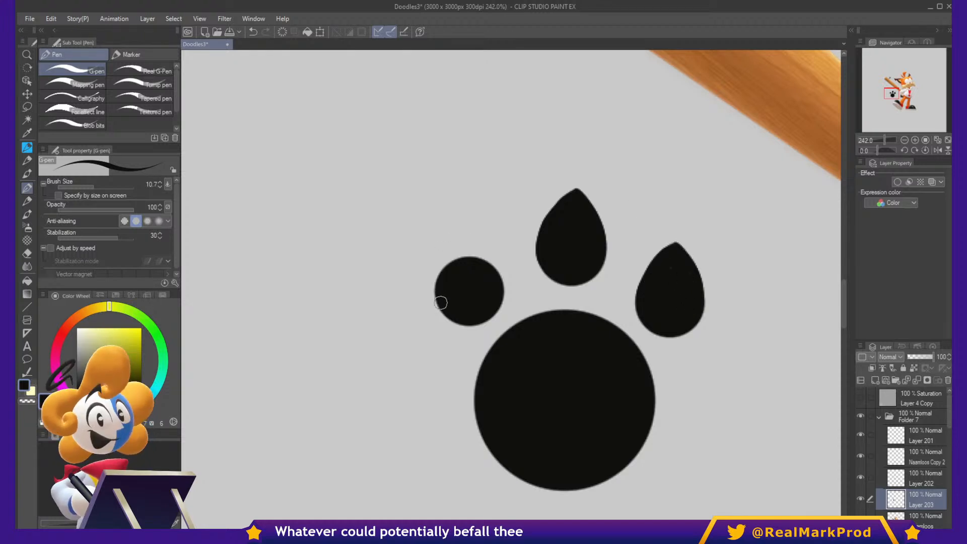
Extend the paw print's left toe circle into a filled black teardrop and set the G-pen to transparent colour.
mouse_move(441, 302)
mouse_down()
mouse_move(454, 246)
mouse_move(480, 220)
mouse_move(494, 274)
mouse_up()
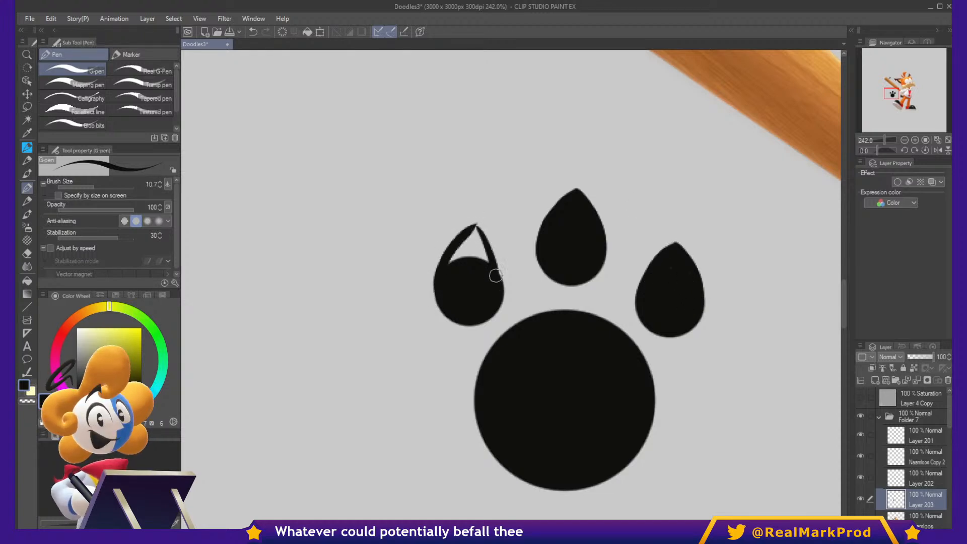
key(ctrl+z)
mouse_move(475, 225)
mouse_down()
mouse_move(495, 253)
mouse_move(498, 290)
mouse_up()
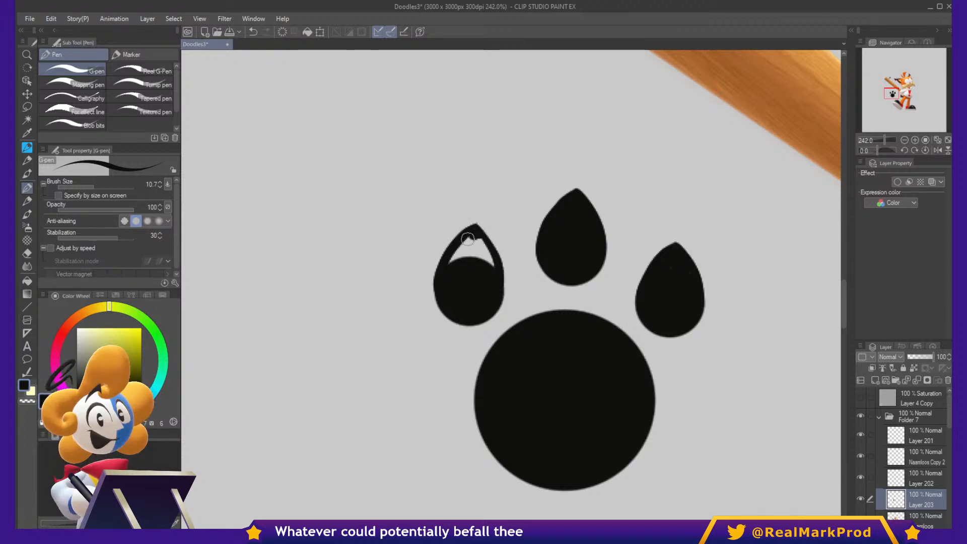
mouse_move(468, 238)
mouse_down()
mouse_move(449, 273)
mouse_move(476, 237)
mouse_move(485, 272)
mouse_up()
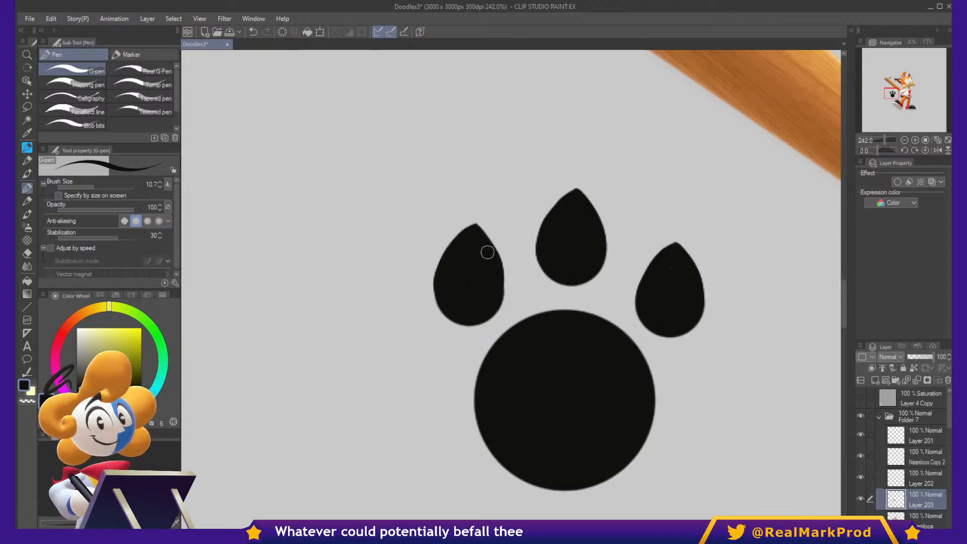
key(c)
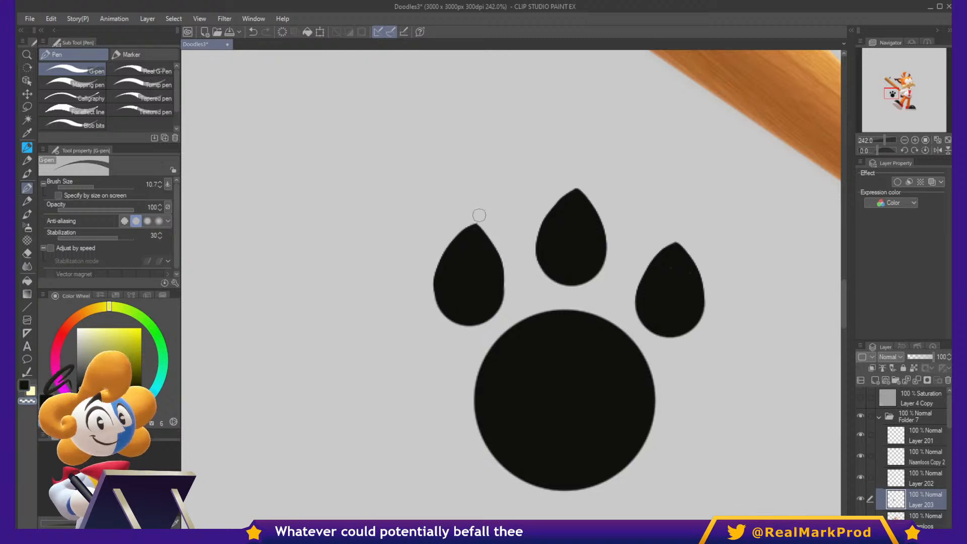
Clean up the left toe's edge and sharpen the middle toe's tip on the black paw print with the G-pen.
drag(449, 236, 441, 273)
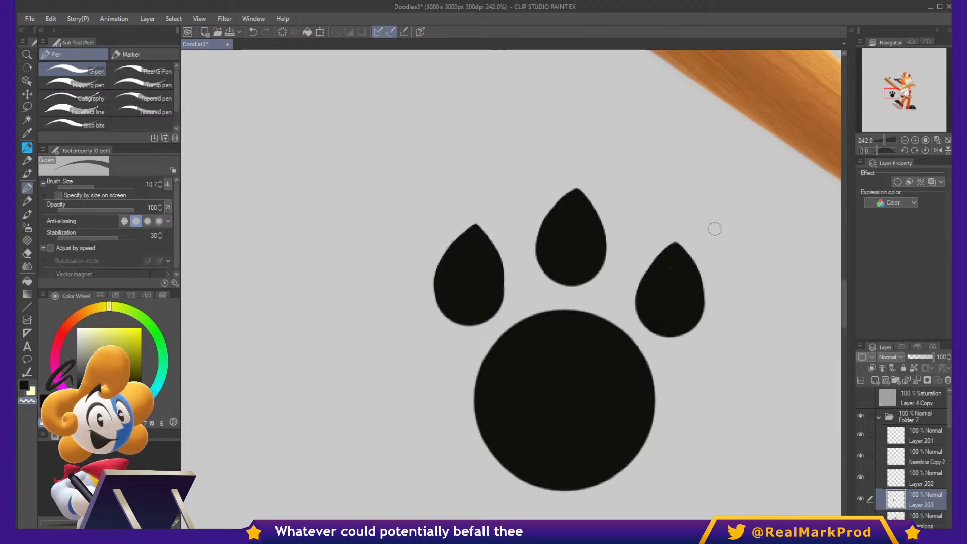
key(c)
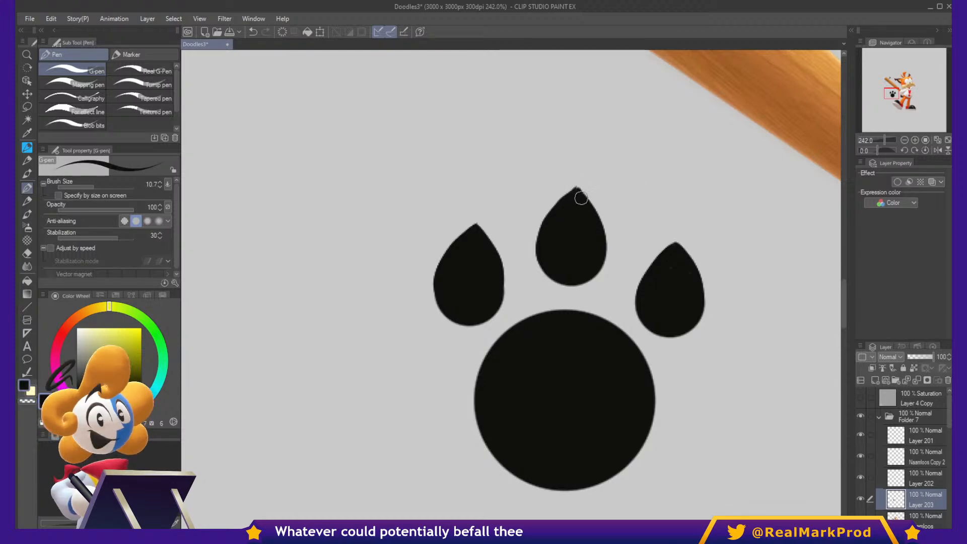
drag(577, 188, 546, 220)
key(c)
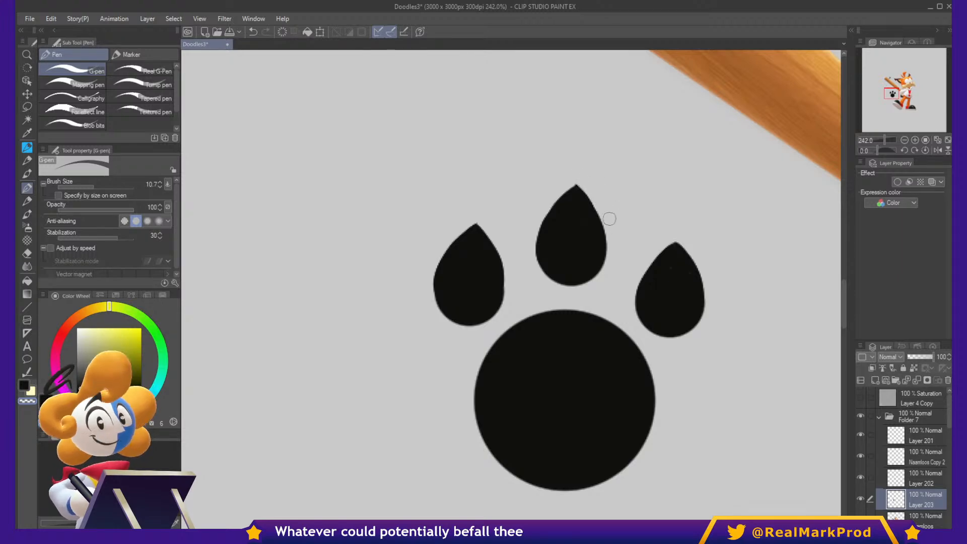
Select the paw print's painted area and airbrush soft grey highlights onto the main pad and the left toe.
mouse_move(790, 267)
mouse_down()
mouse_move(578, 352)
mouse_move(453, 302)
mouse_up()
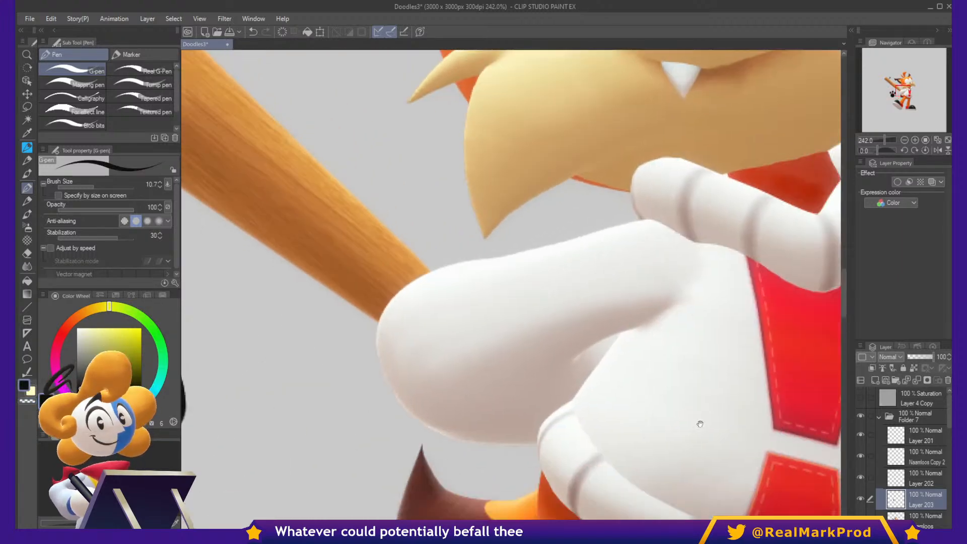
drag(700, 423, 709, 321)
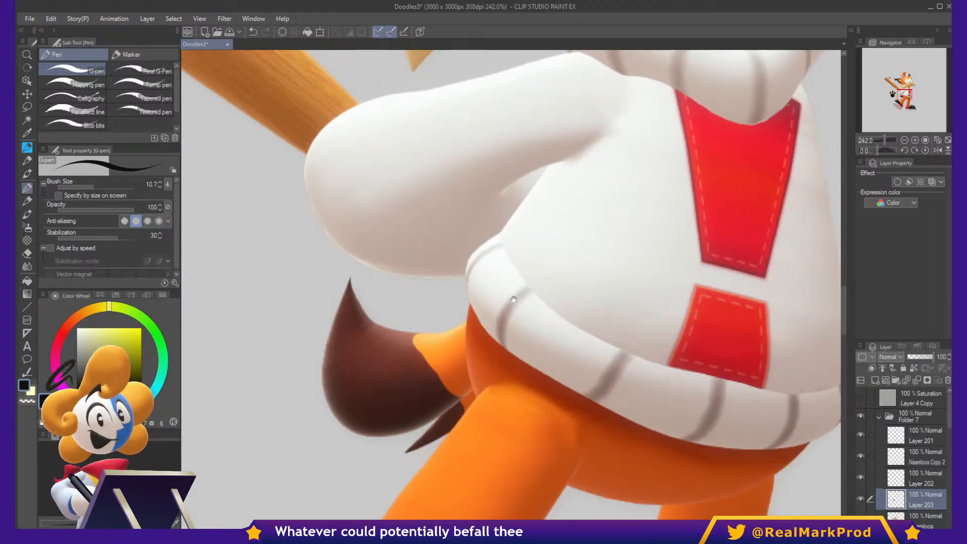
drag(513, 299, 575, 339)
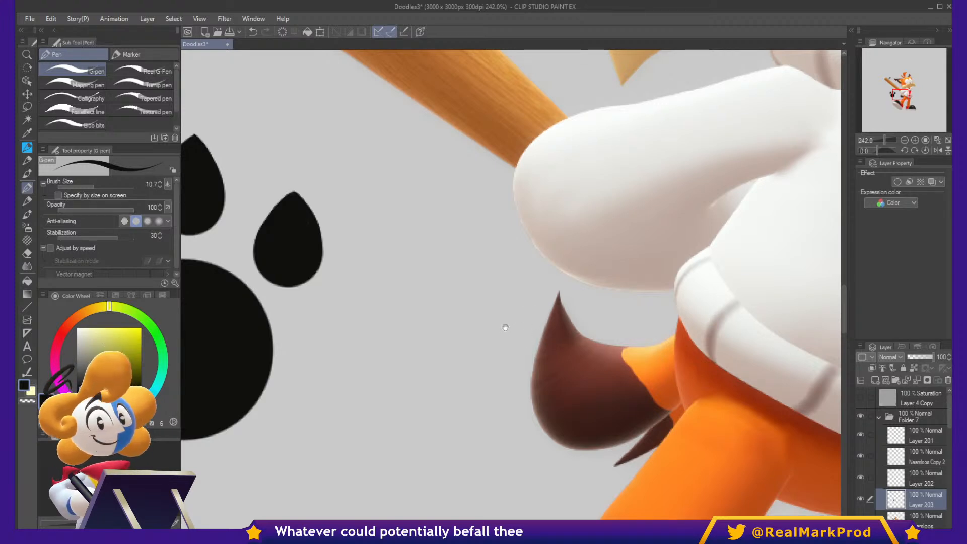
drag(505, 327, 776, 277)
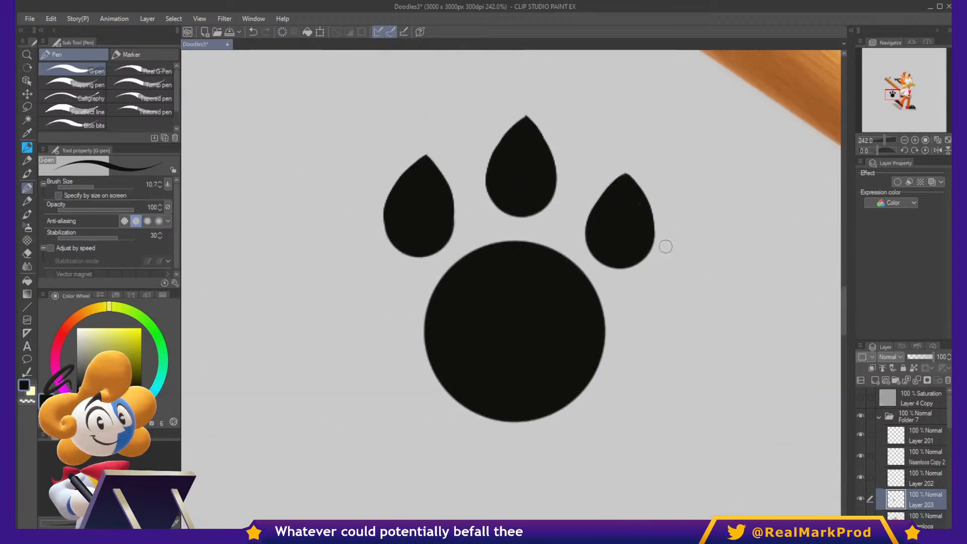
ctrl+click(895, 499)
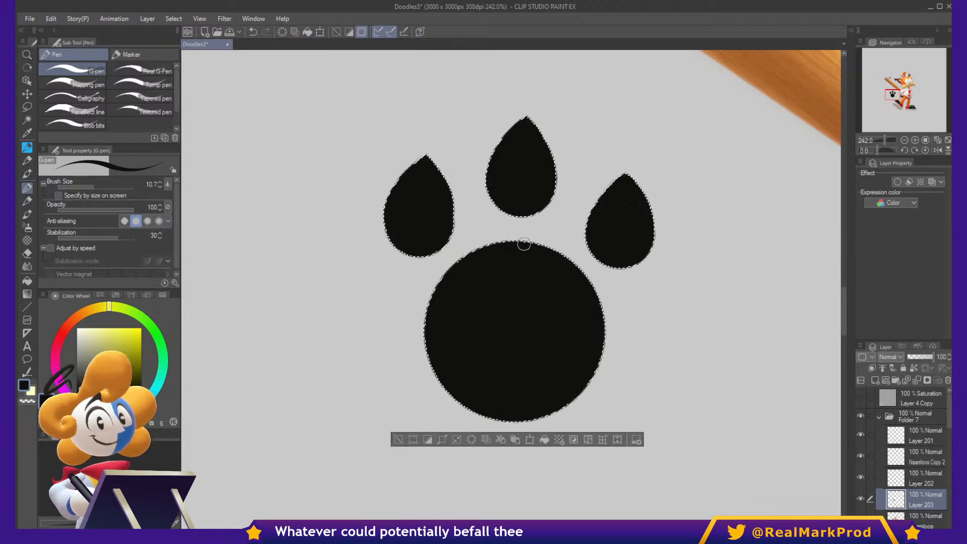
key(b)
key(b)
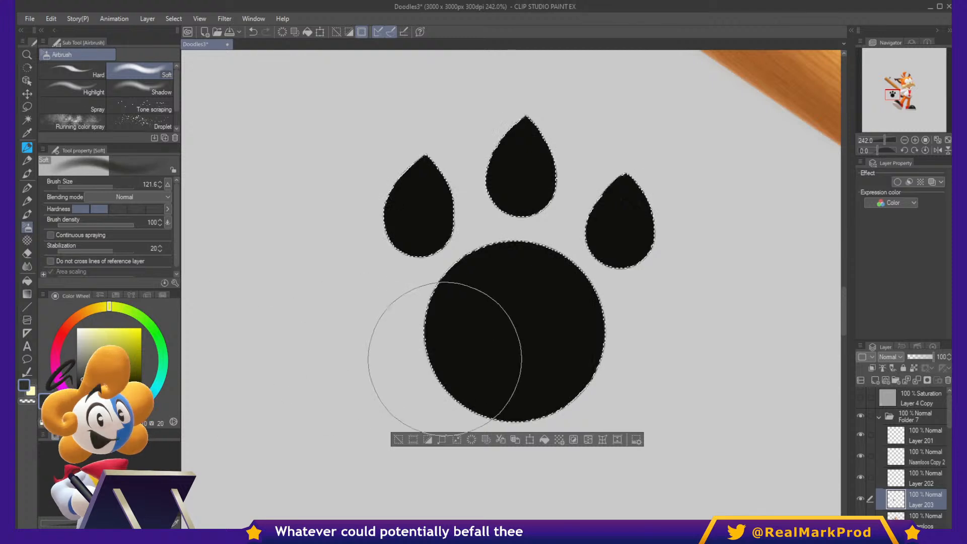
drag(409, 356, 498, 297)
drag(393, 186, 387, 188)
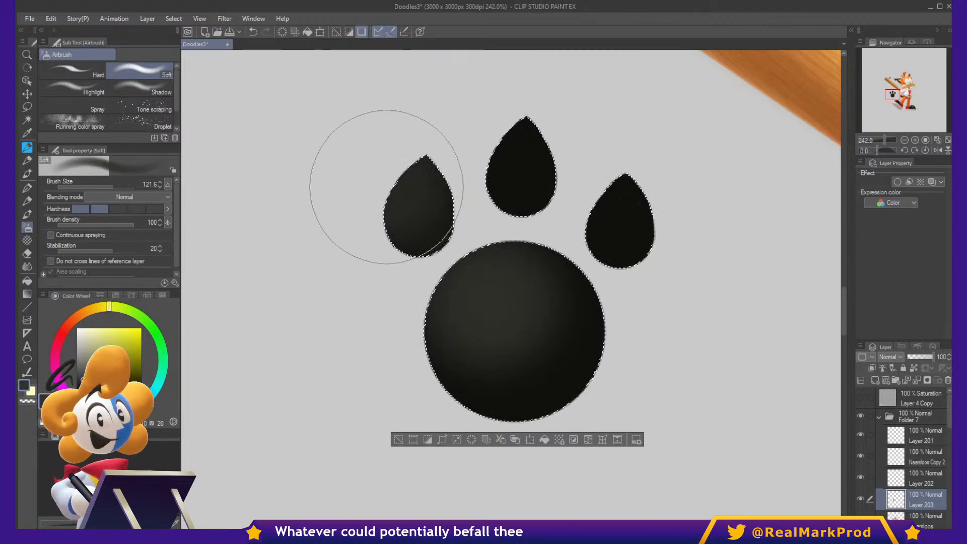
Undo the last oversized airbrush stroke, shade all three toes with soft grey at brush size 72.5, and clear the selection.
drag(522, 170, 488, 165)
key(ctrl+z)
drag(406, 177, 401, 184)
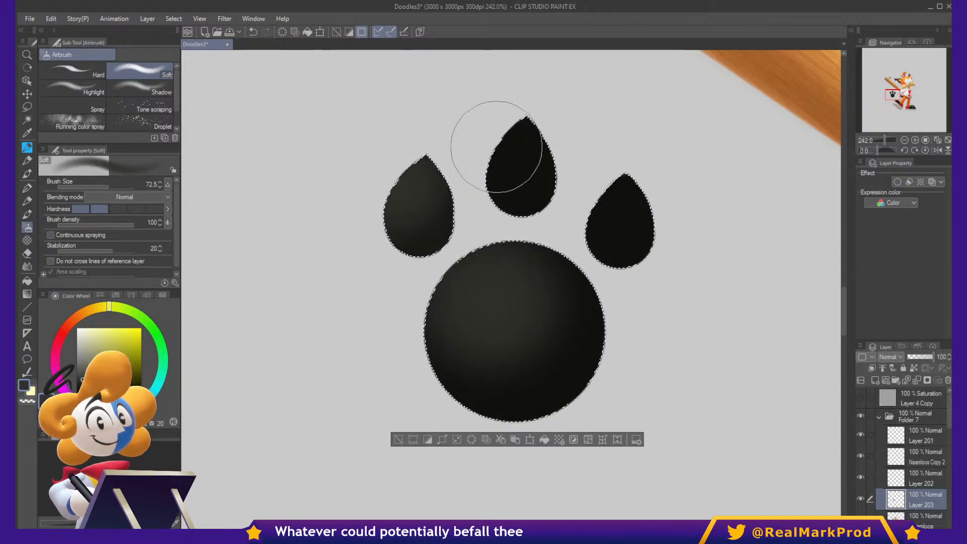
drag(496, 147, 501, 152)
drag(596, 198, 615, 227)
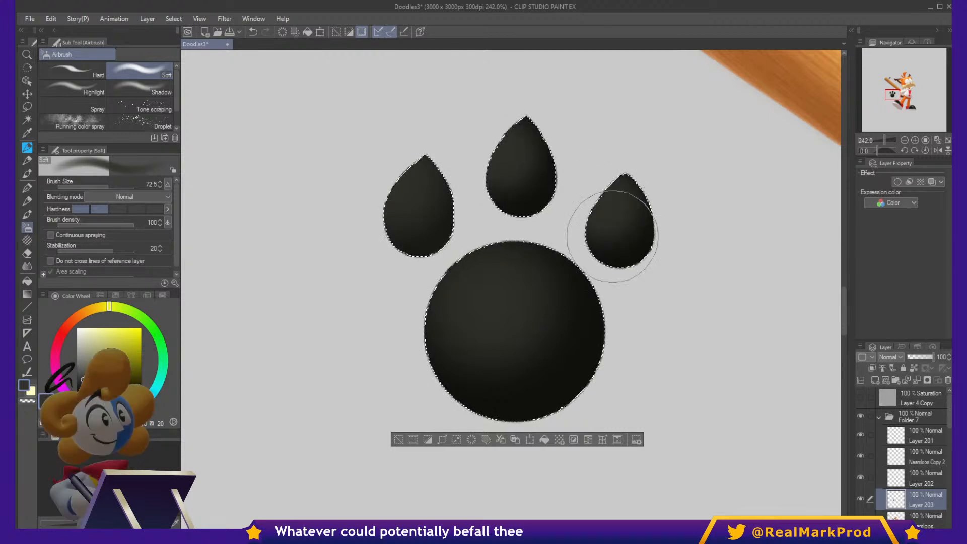
key(ctrl+d)
scroll(609, 328, down, 2)
scroll(608, 327, down, 3)
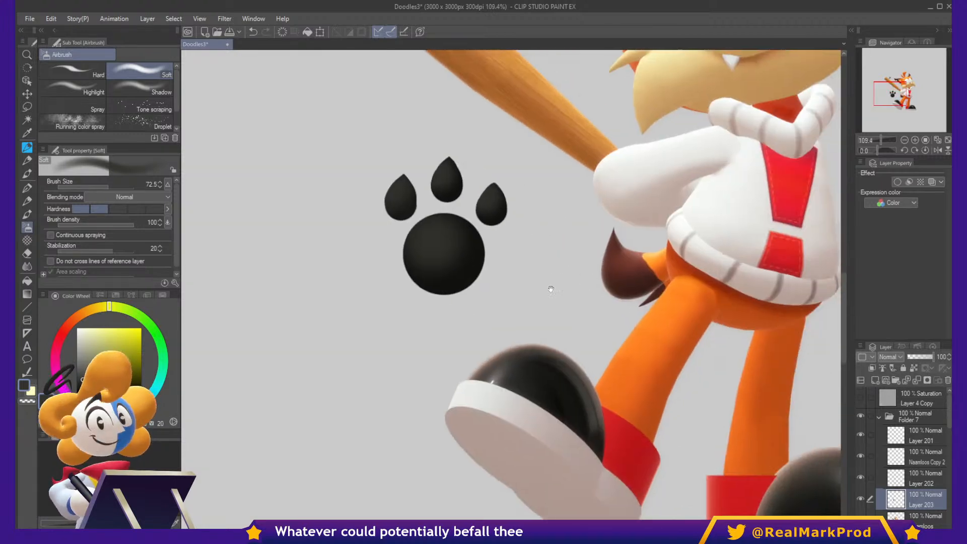
key(ctrl+t)
drag(521, 309, 606, 433)
scroll(593, 448, up, 1)
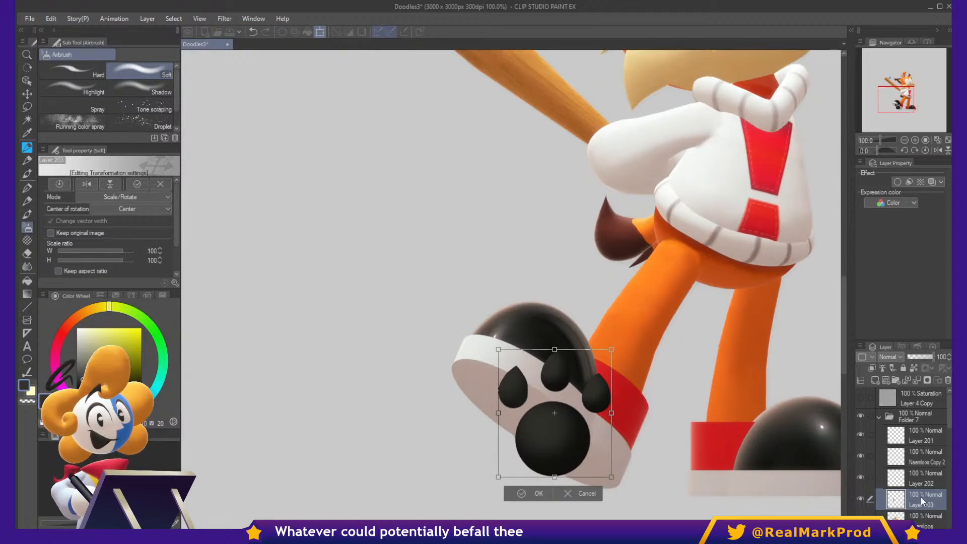
key(Escape)
Duplicate the paw print layer as a hidden copy, and move, rotate and narrow the original onto the raised shoe's sole.
drag(900, 509, 901, 509)
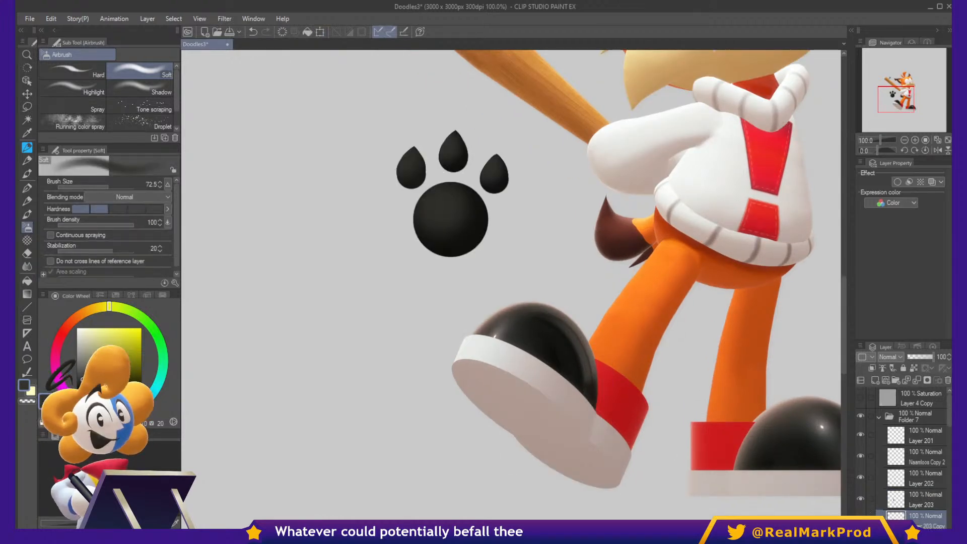
click(901, 498)
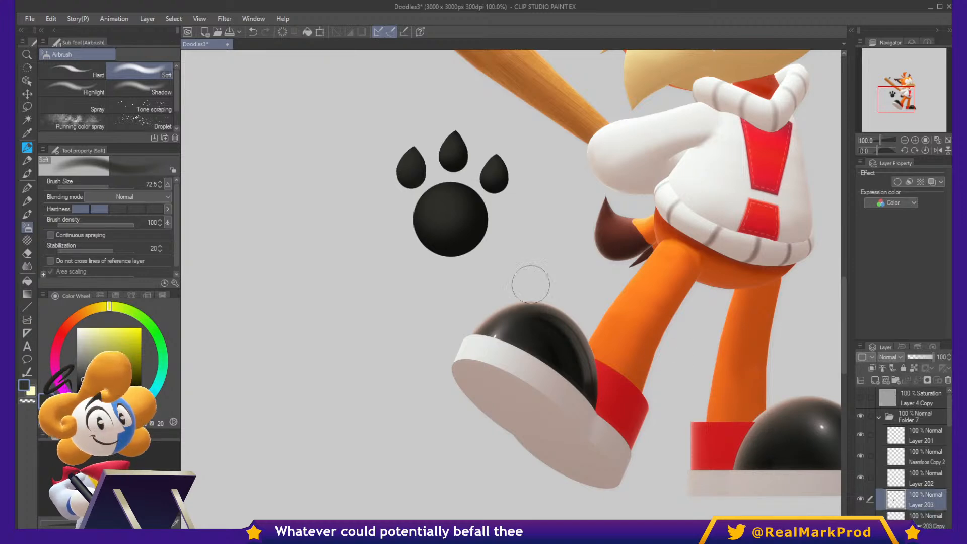
key(ctrl+t)
drag(498, 219, 572, 422)
drag(539, 340, 449, 344)
scroll(520, 426, up, 2)
drag(455, 406, 472, 416)
drag(578, 501, 567, 480)
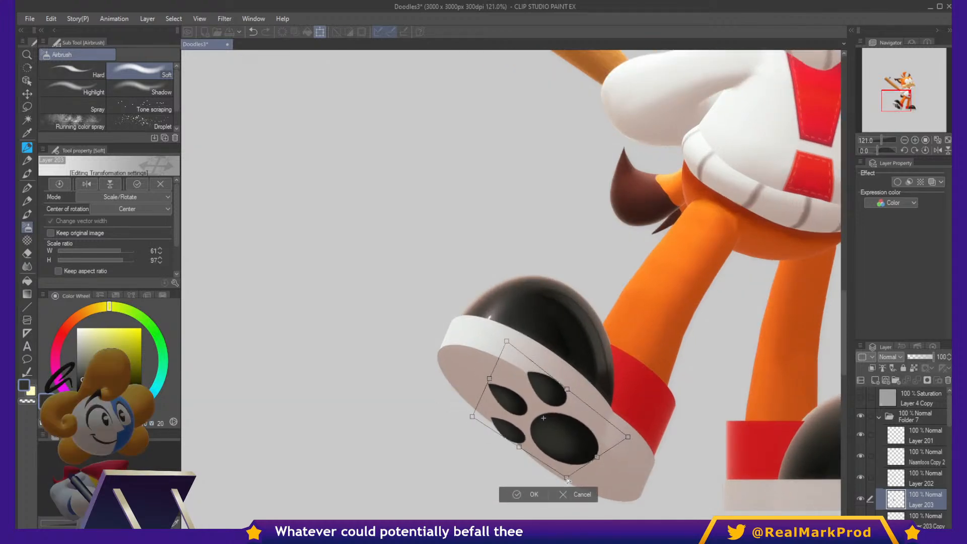
Stretch and flatten the paw print to match the sole's perspective, centre it on the sole, and apply the transformation.
drag(489, 377, 444, 346)
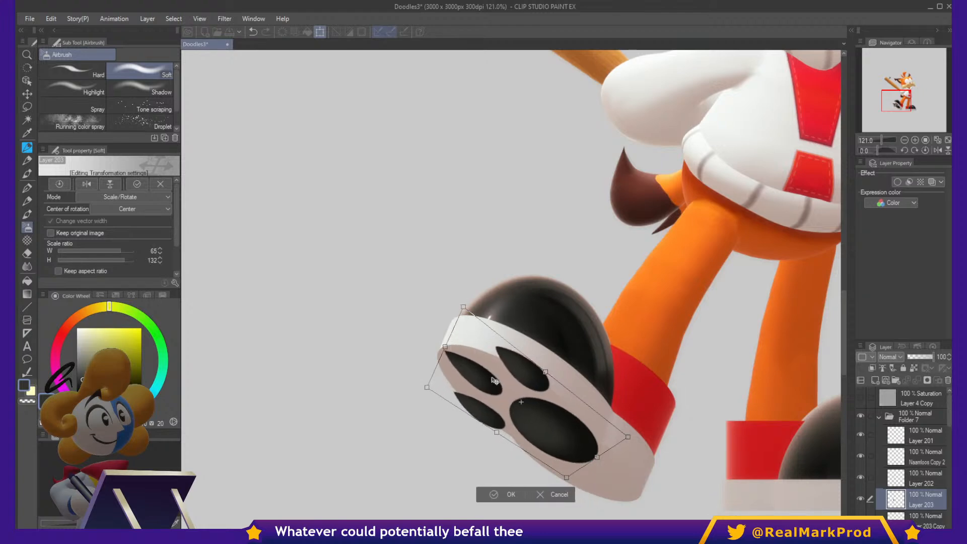
drag(557, 430, 566, 448)
drag(639, 433, 612, 456)
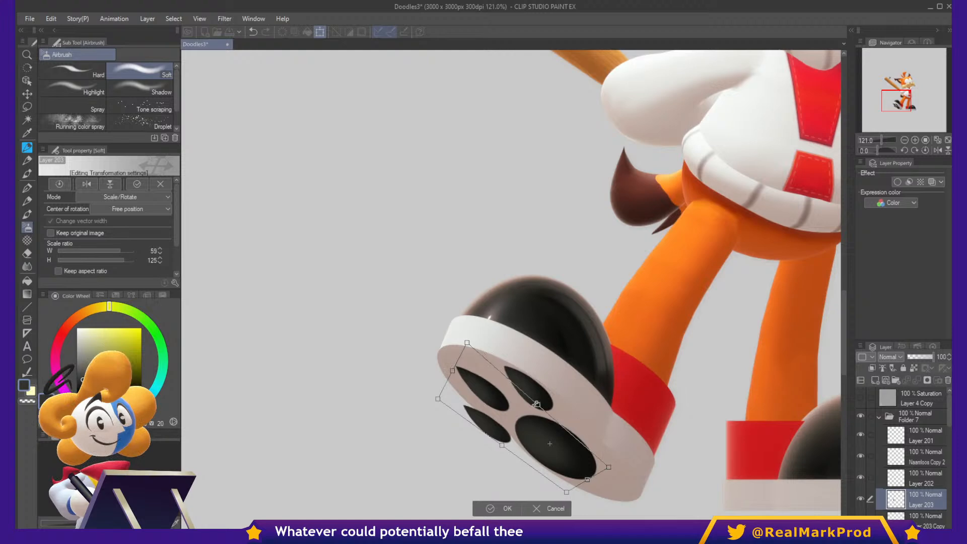
drag(554, 443, 565, 450)
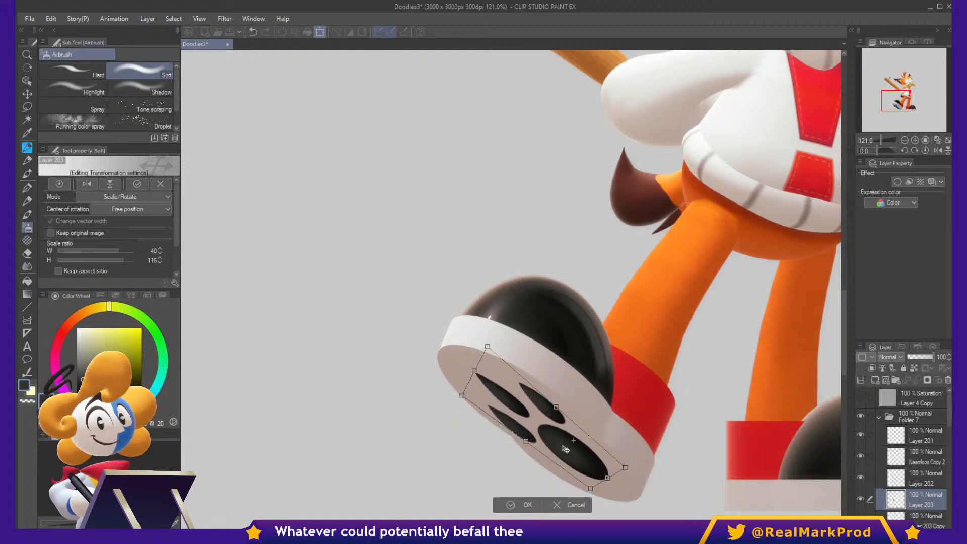
mouse_move(607, 481)
mouse_down()
mouse_move(630, 496)
mouse_move(600, 473)
mouse_up()
key(Return)
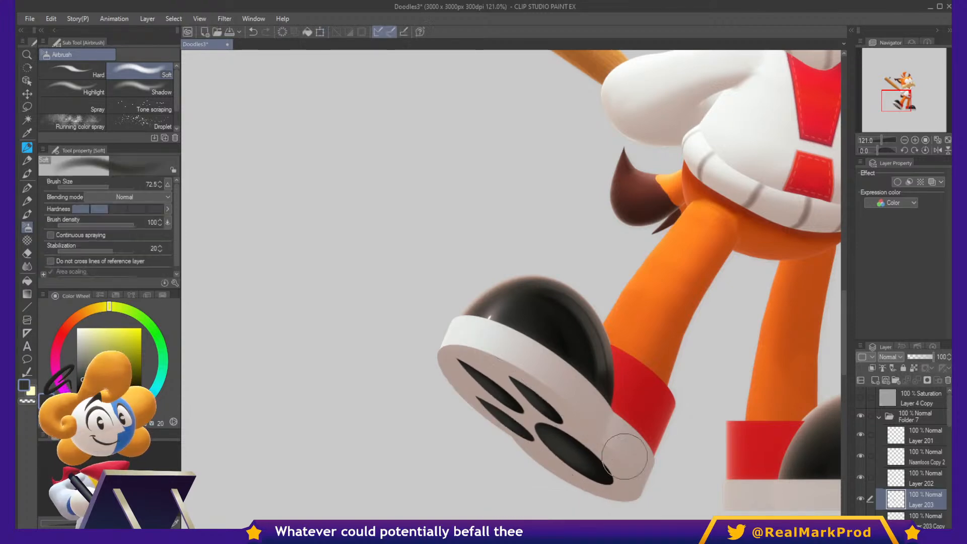
Lower the opacity of the sole's paw print layer to 48%.
click(919, 358)
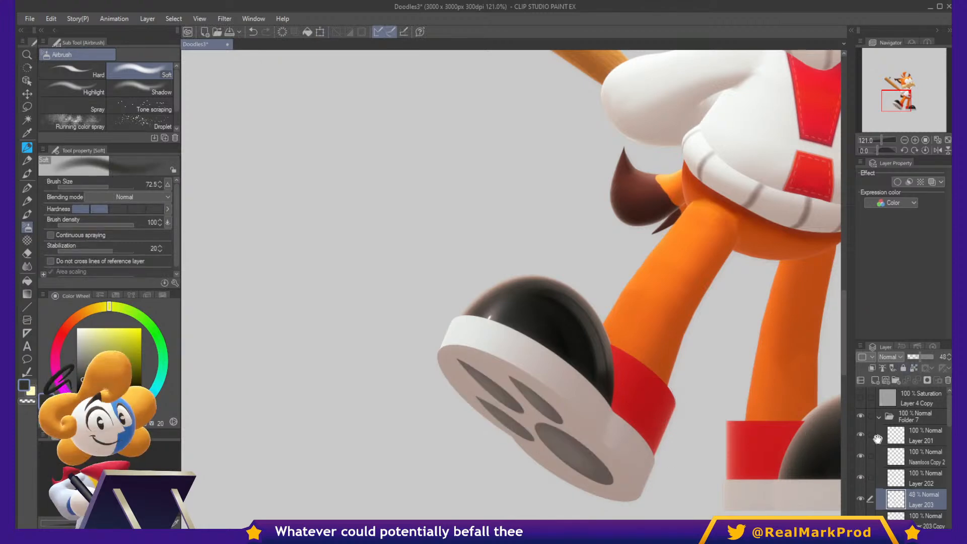
drag(749, 398, 590, 310)
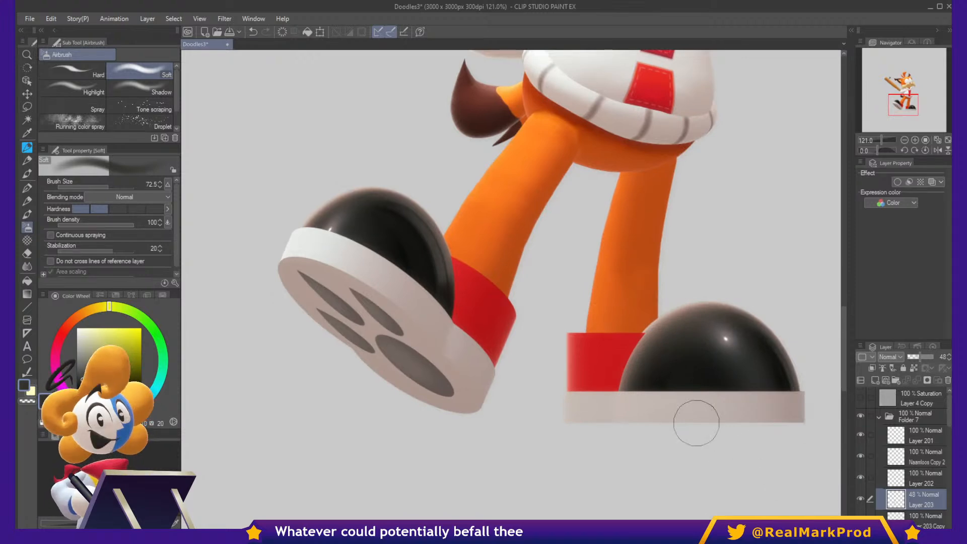
scroll(664, 418, down, 4)
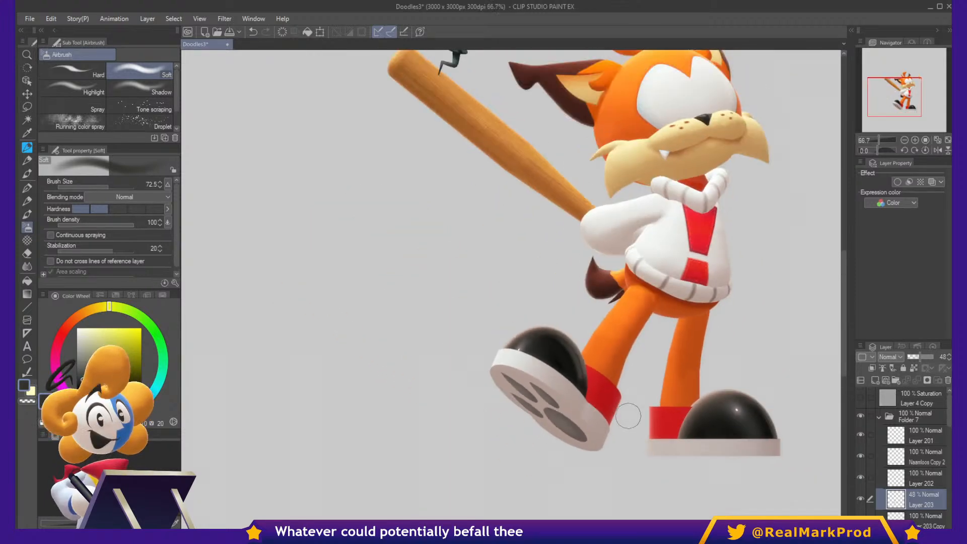
scroll(627, 416, up, 8)
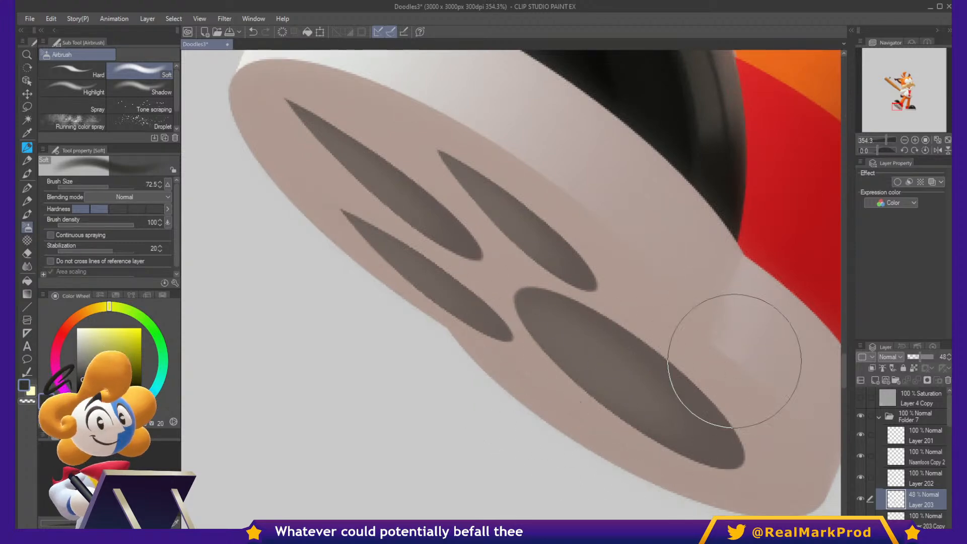
scroll(906, 485, down, 2)
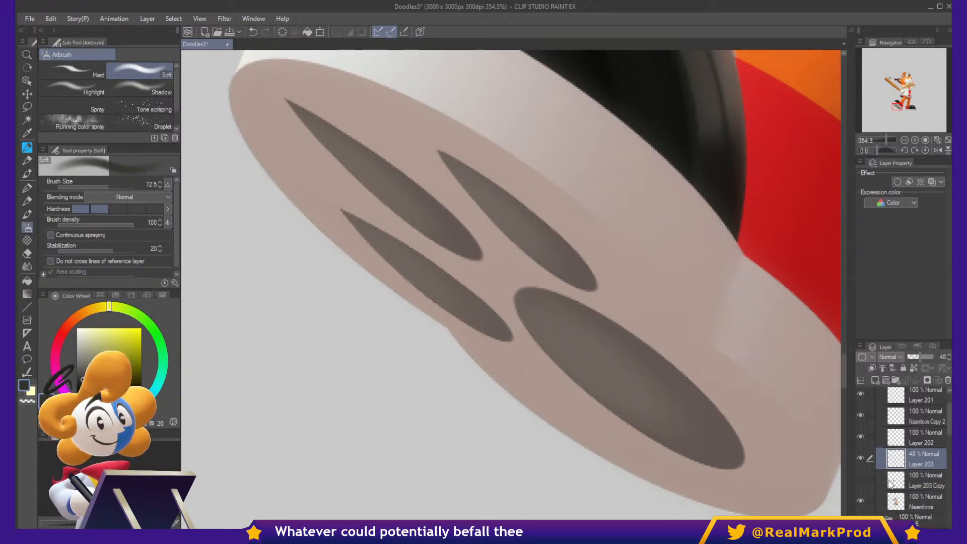
Add a layer directly beneath the sole's paw print and ready the Blurry bloopy brush at size 8.8 in light grey sampled from the shoe's rim.
click(889, 484)
click(875, 380)
key(b)
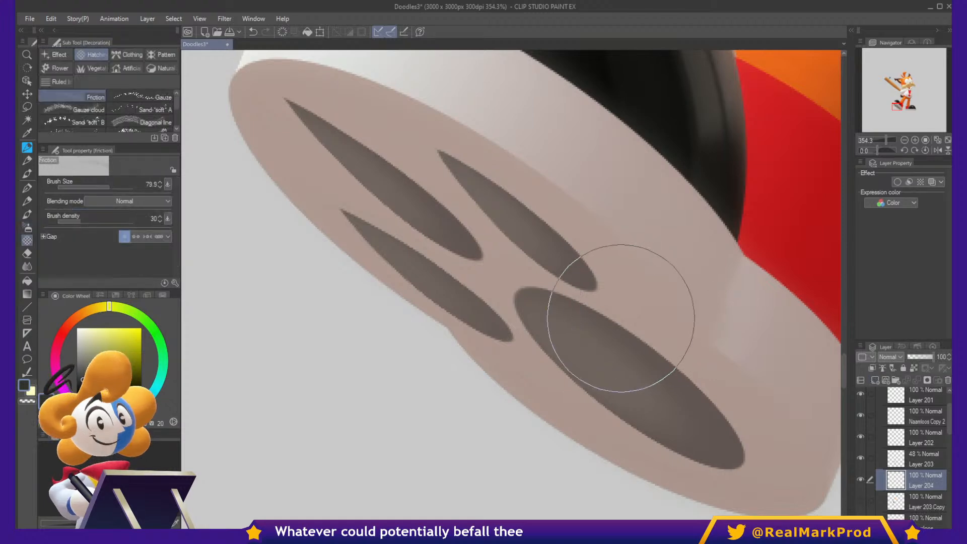
key(b)
key(b)
key(b)
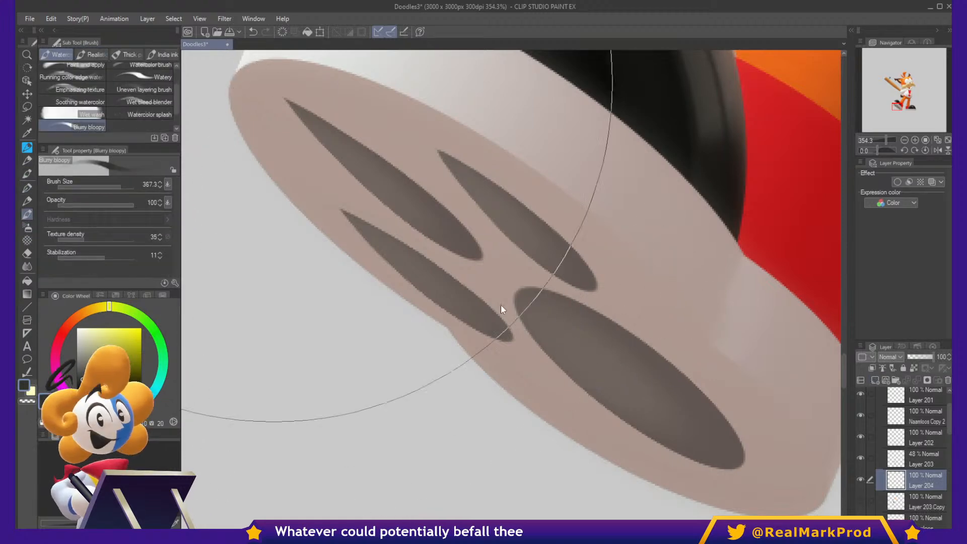
drag(500, 304, 355, 163)
mouse_move(517, 206)
mouse_down()
mouse_move(408, 121)
mouse_move(422, 126)
mouse_up()
alt+click(477, 92)
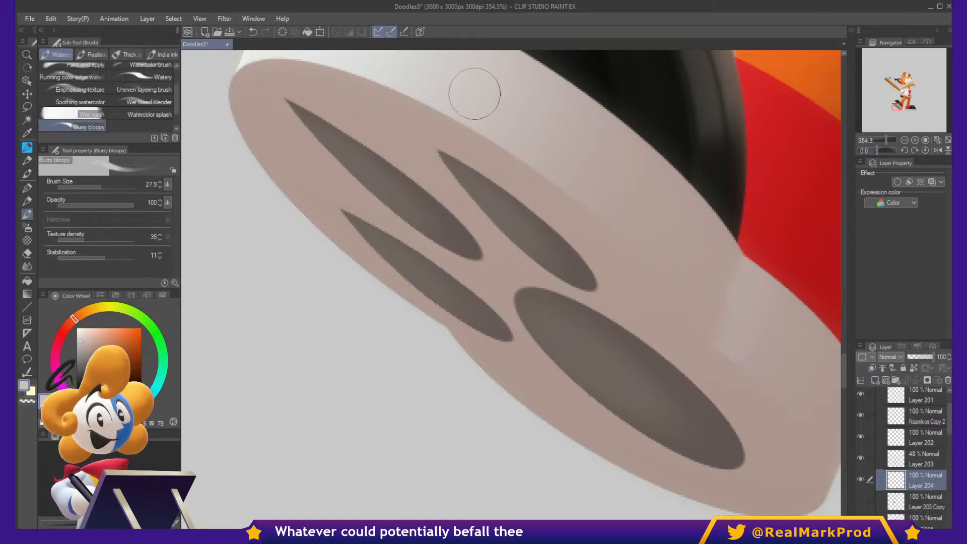
drag(587, 379, 584, 391)
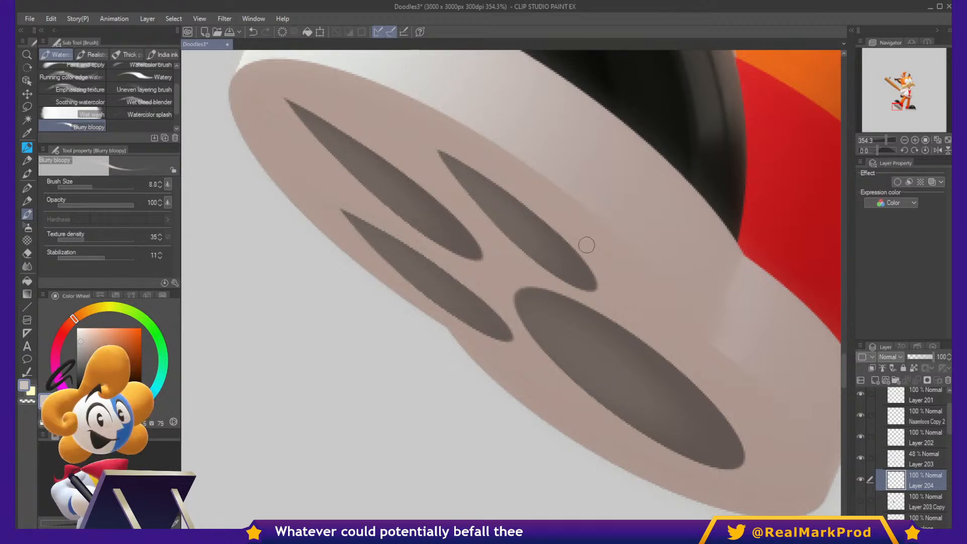
Paint thin light rim highlights along the lower edges of the main pad and the three toes on the sole.
mouse_move(520, 313)
mouse_down()
mouse_move(622, 418)
mouse_move(705, 459)
mouse_up()
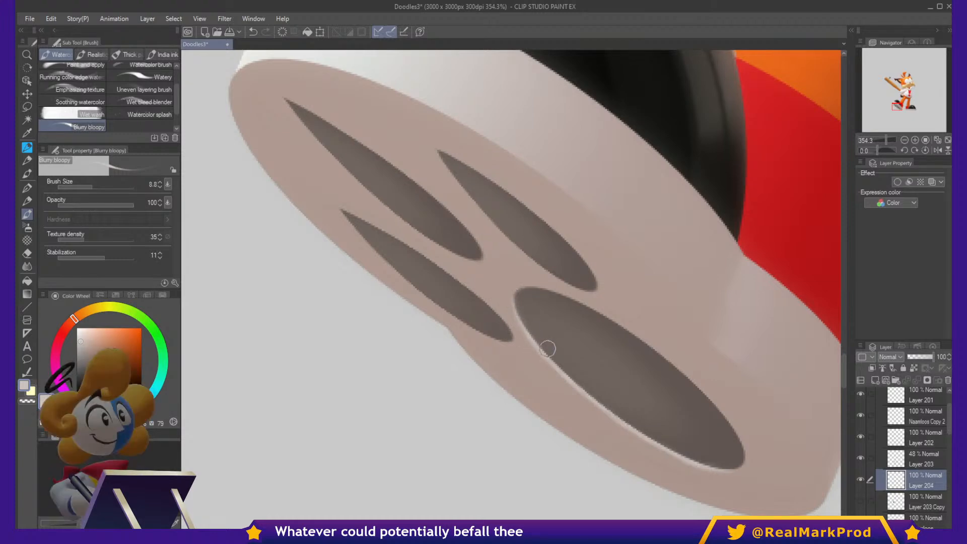
mouse_move(445, 162)
mouse_down()
mouse_move(496, 224)
mouse_move(583, 280)
mouse_up()
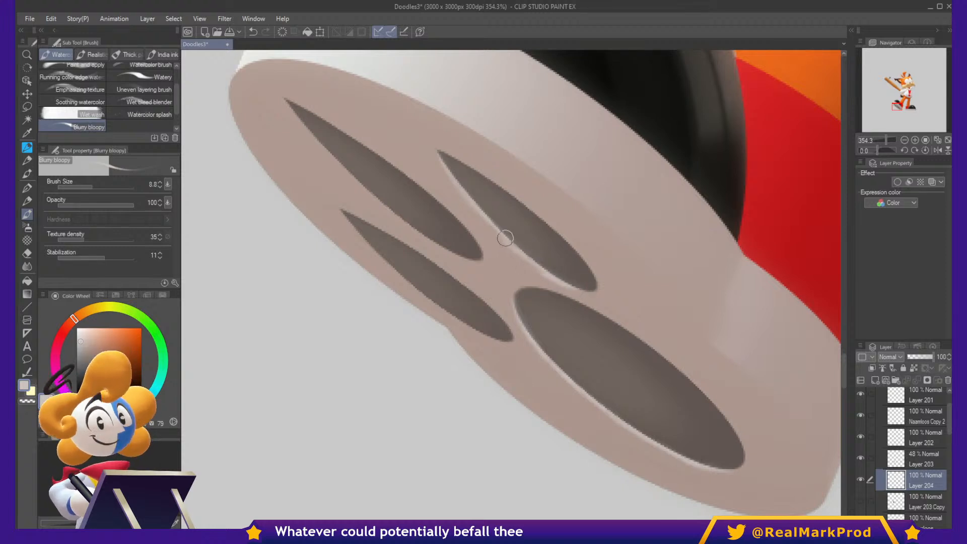
key(c)
key(c)
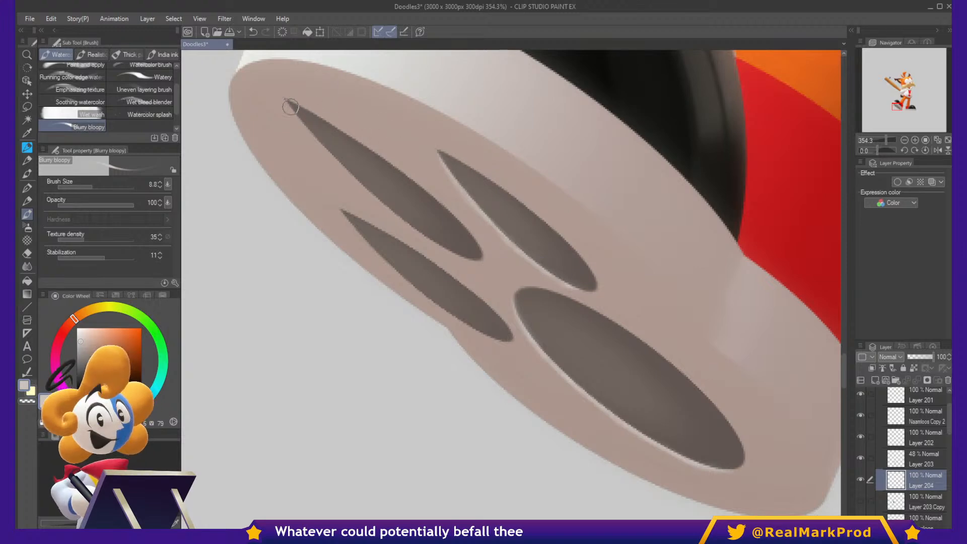
drag(308, 128, 441, 246)
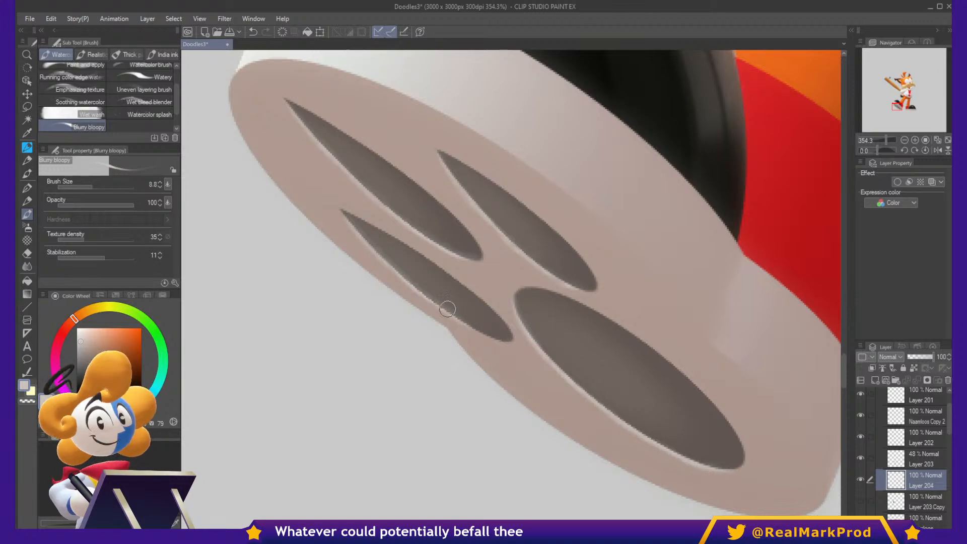
drag(669, 272, 532, 366)
scroll(532, 366, down, 6)
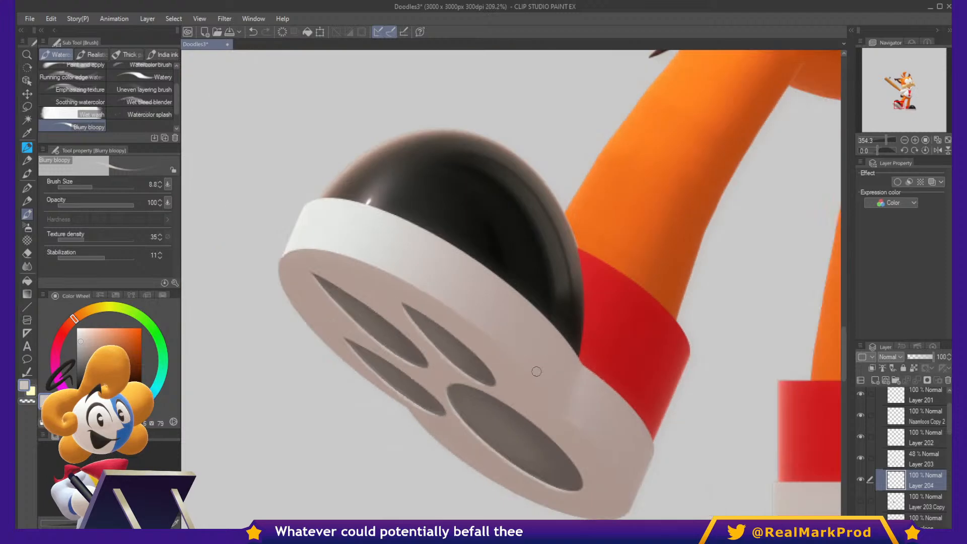
Nudge the sole's paw print layer and its rim highlight layer together slightly toward the heel and apply the transformation.
drag(592, 405, 612, 433)
scroll(494, 458, up, 1)
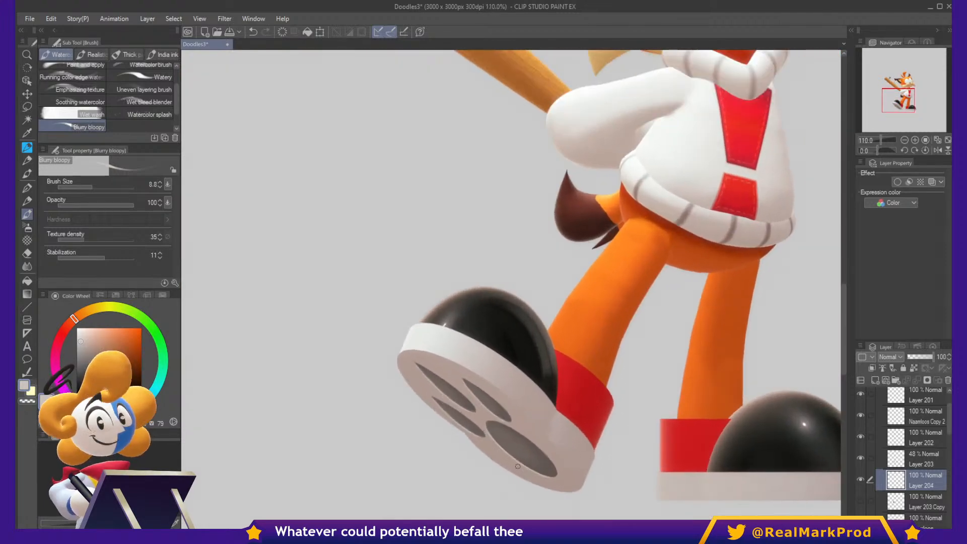
key(ctrl+t)
drag(532, 463, 533, 463)
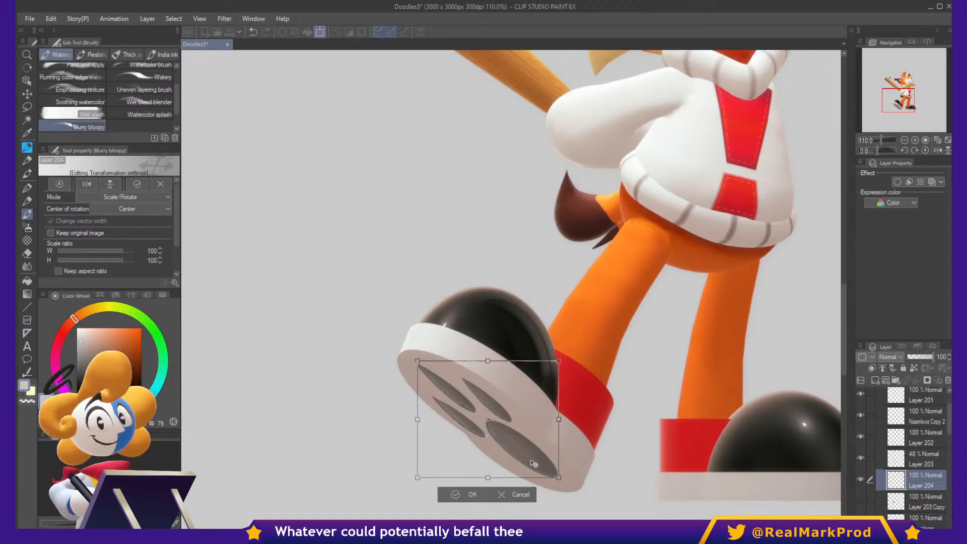
ctrl+click(924, 459)
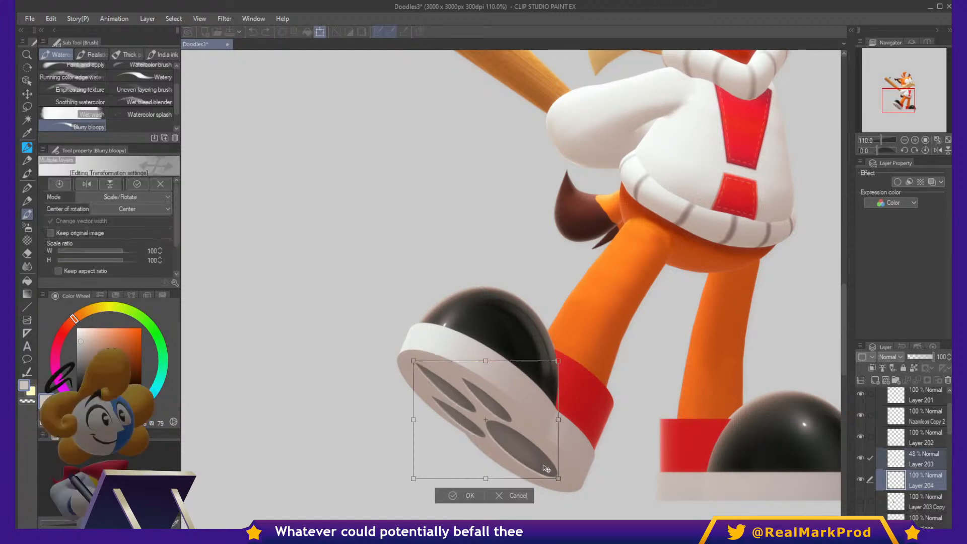
drag(547, 468, 549, 469)
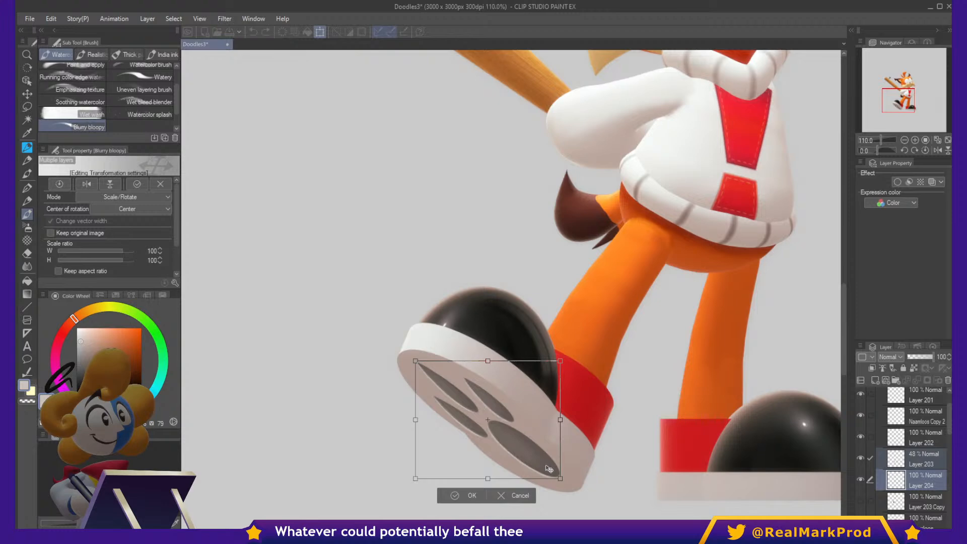
key(Return)
Inspect the whole character and check what Layer 203 and Layer 204 contain by toggling their visibility.
scroll(549, 468, down, 4)
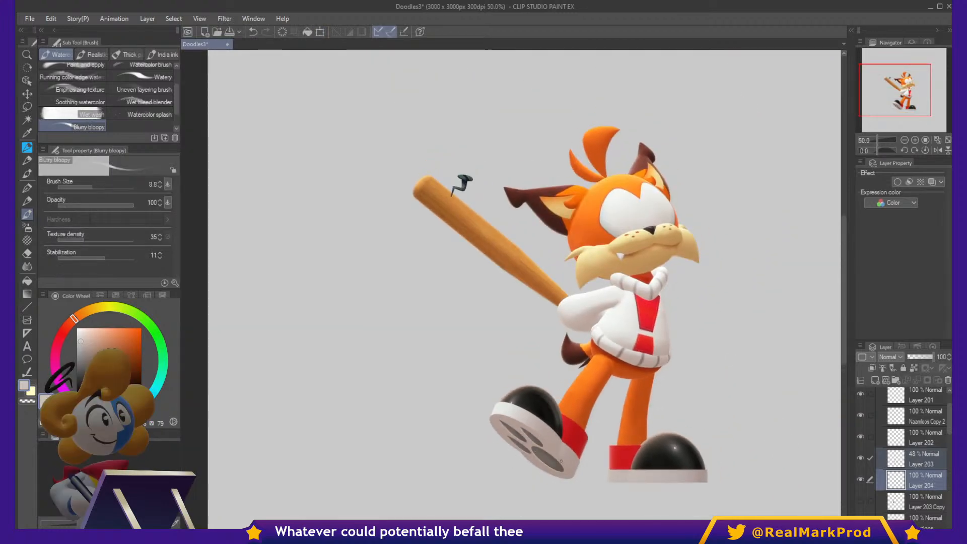
scroll(556, 453, up, 4)
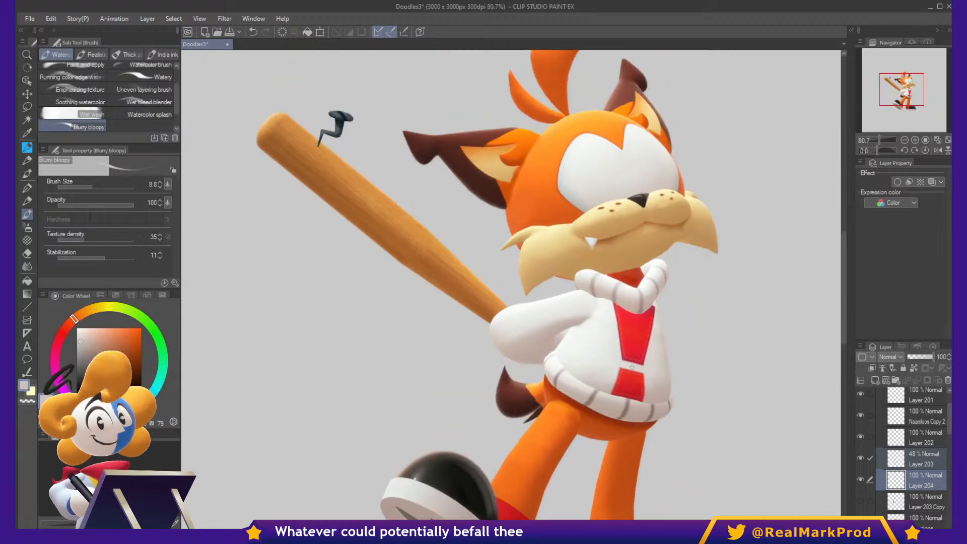
drag(645, 347, 714, 335)
drag(703, 297, 653, 376)
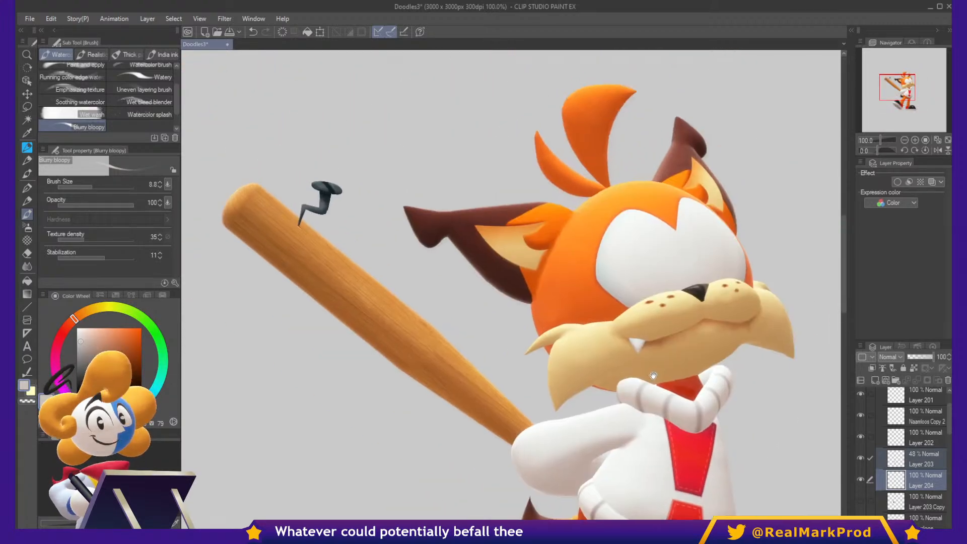
click(901, 517)
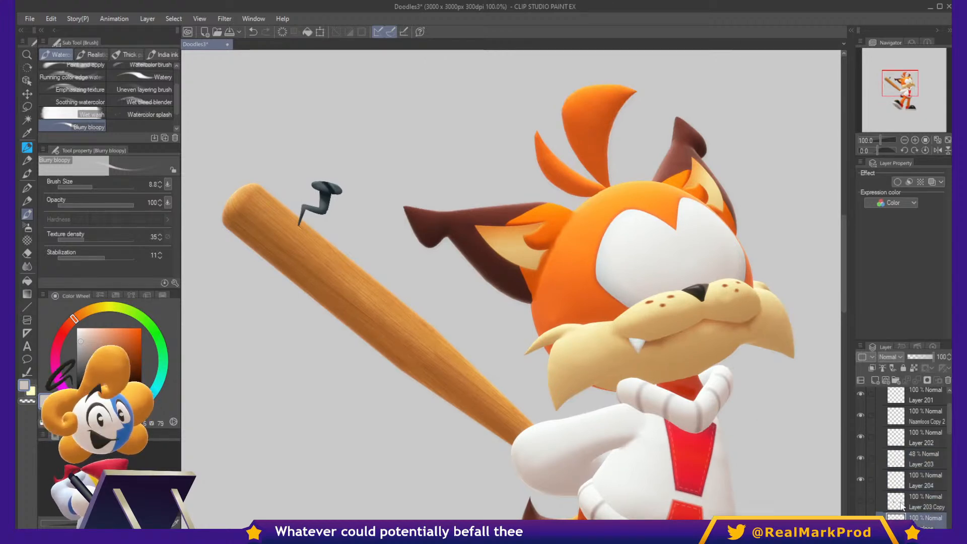
click(901, 457)
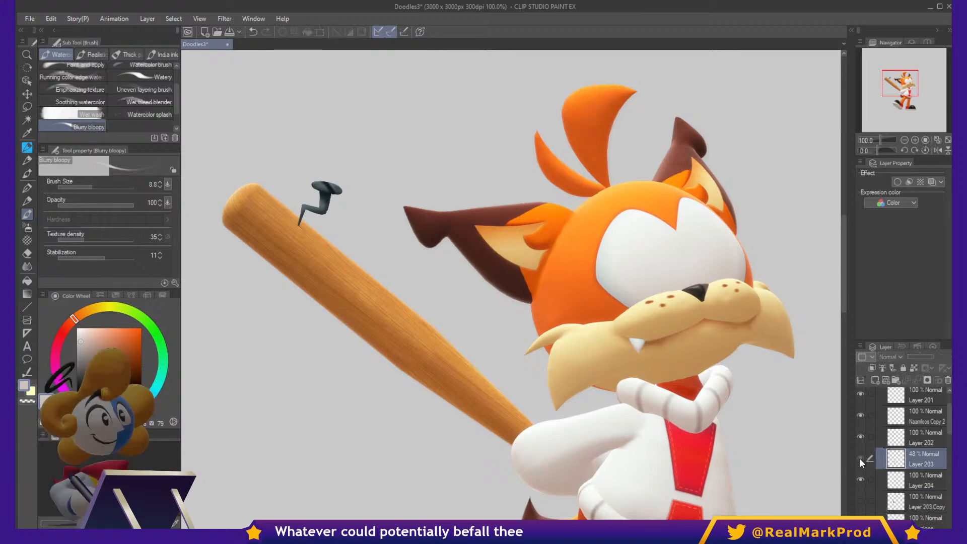
click(859, 457)
ctrl+click(895, 463)
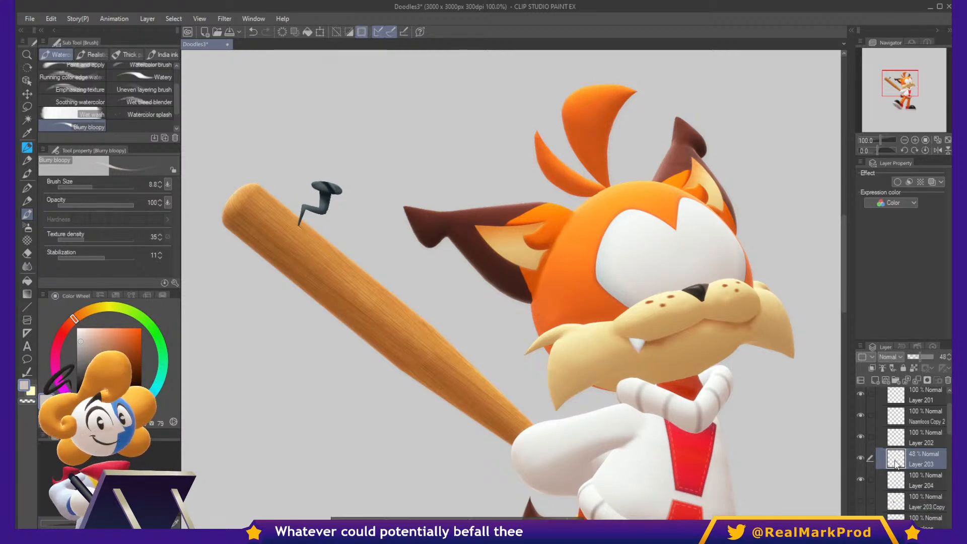
scroll(689, 470, down, 6)
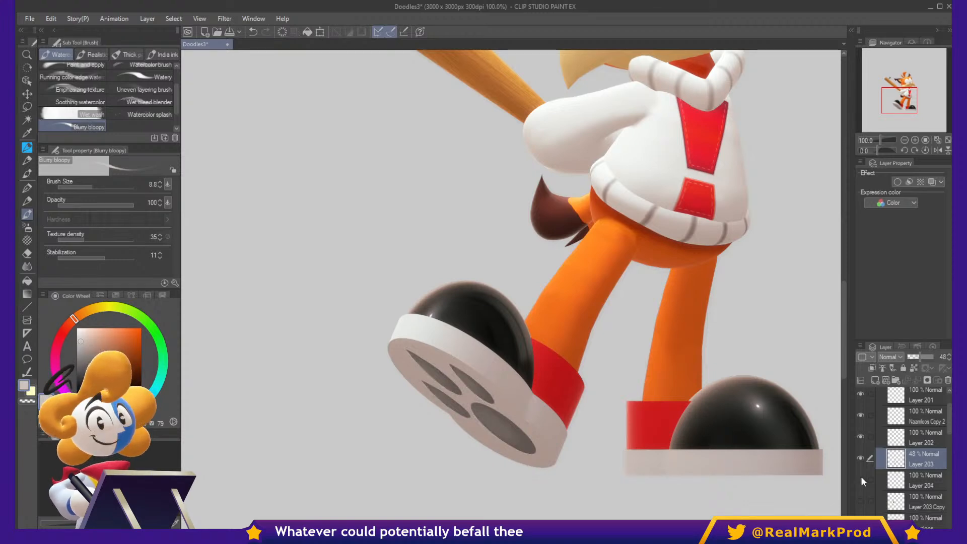
ctrl+click(896, 486)
key(ctrl+d)
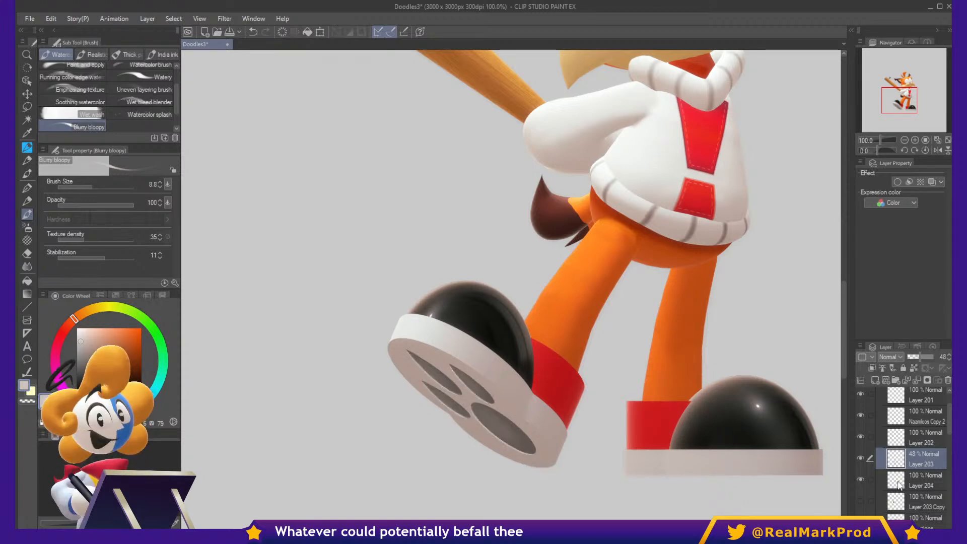
Group Layer 203 and Layer 204 in a new folder named "shoes bottom" and collapse it.
click(899, 380)
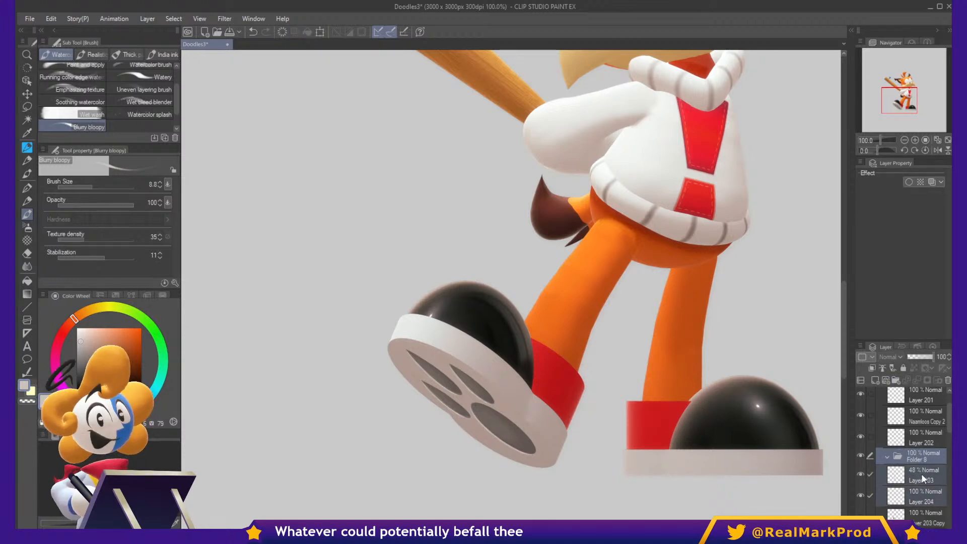
click(920, 475)
shift+click(925, 488)
drag(925, 488, 910, 457)
click(911, 457)
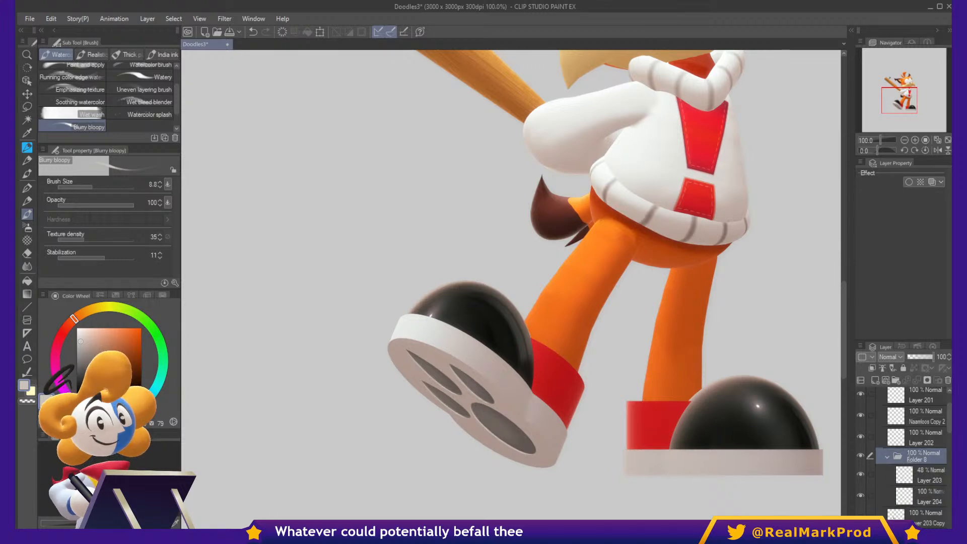
click(888, 454)
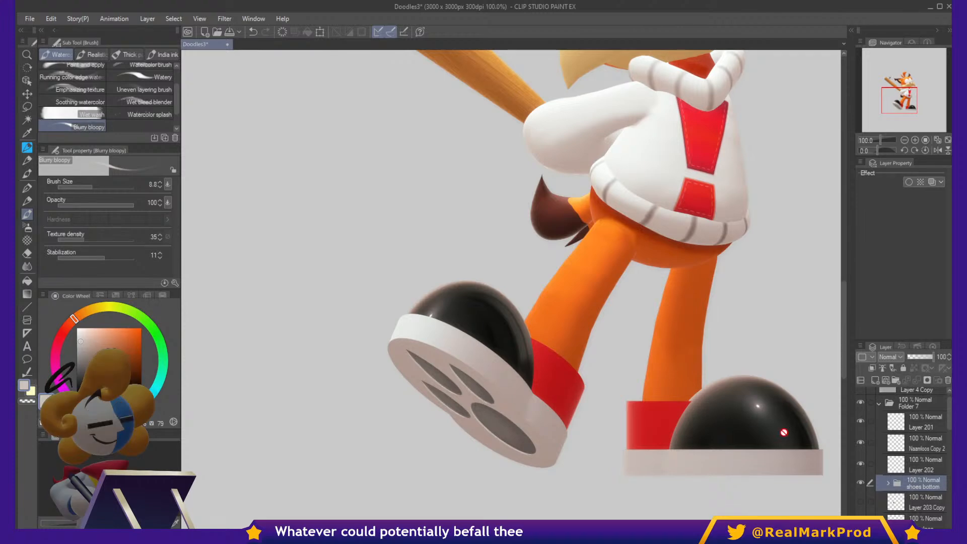
Rename Layer 202 as "screw" and the Naamloos Copy 2 layer as "blend bat".
key(ctrl+minus)
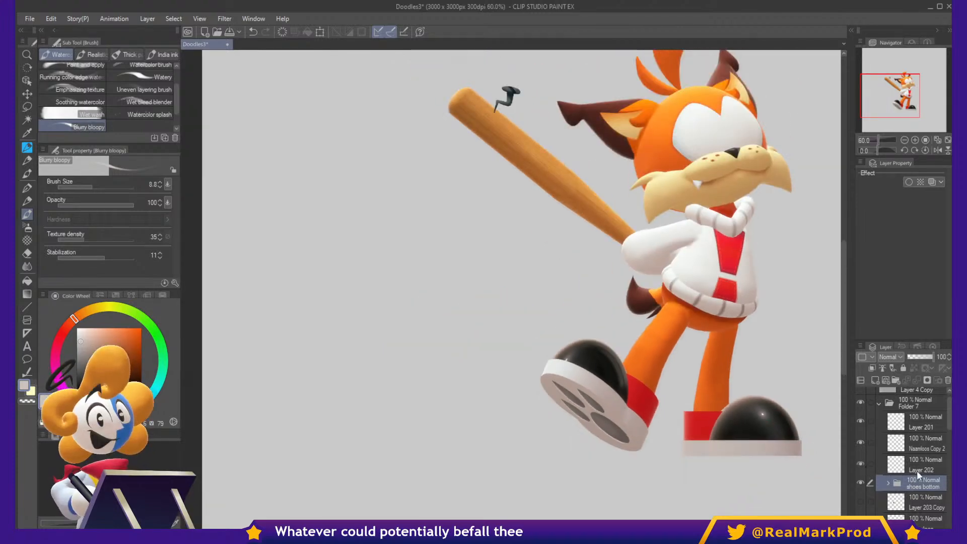
click(917, 470)
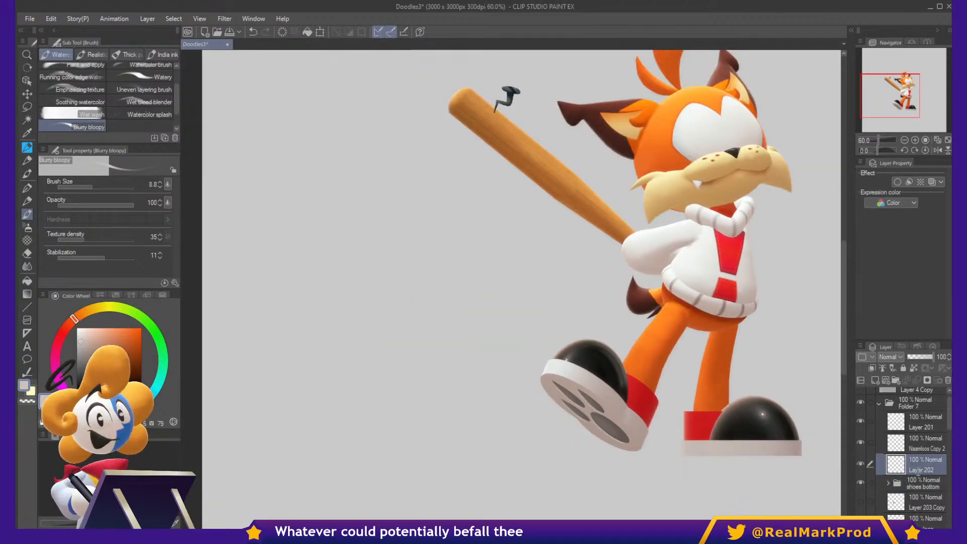
click(898, 441)
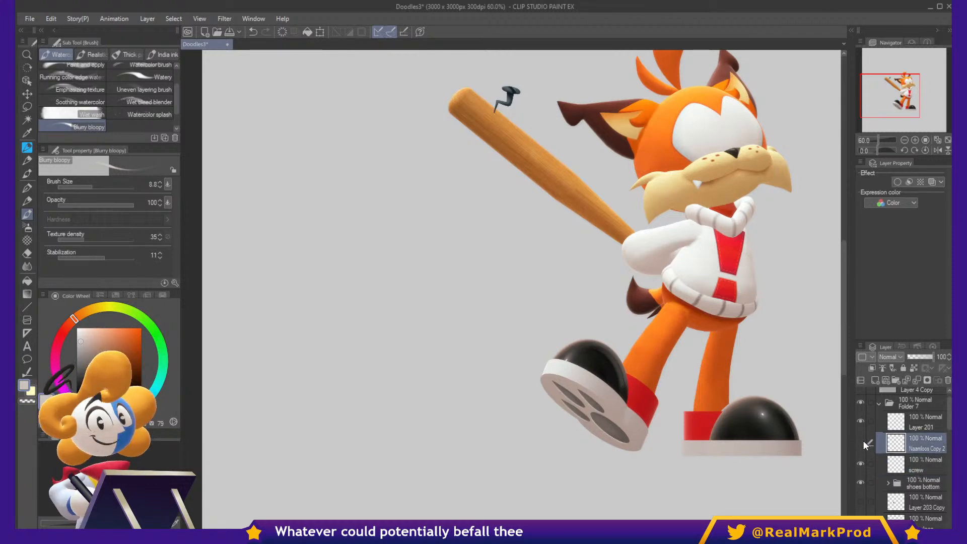
click(862, 441)
click(863, 441)
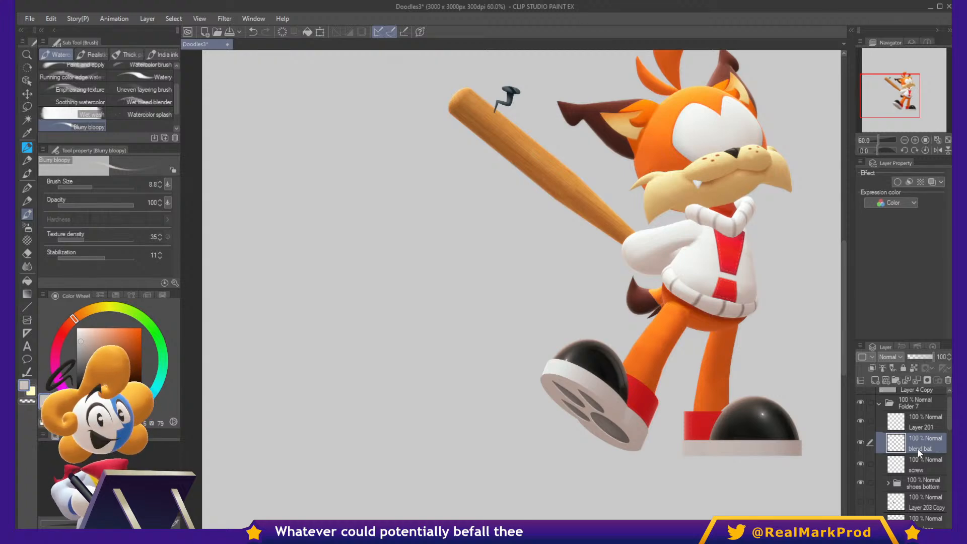
Move the blend bat layer directly beneath Layer 203 Copy and clip it to the layer below.
drag(917, 448, 908, 513)
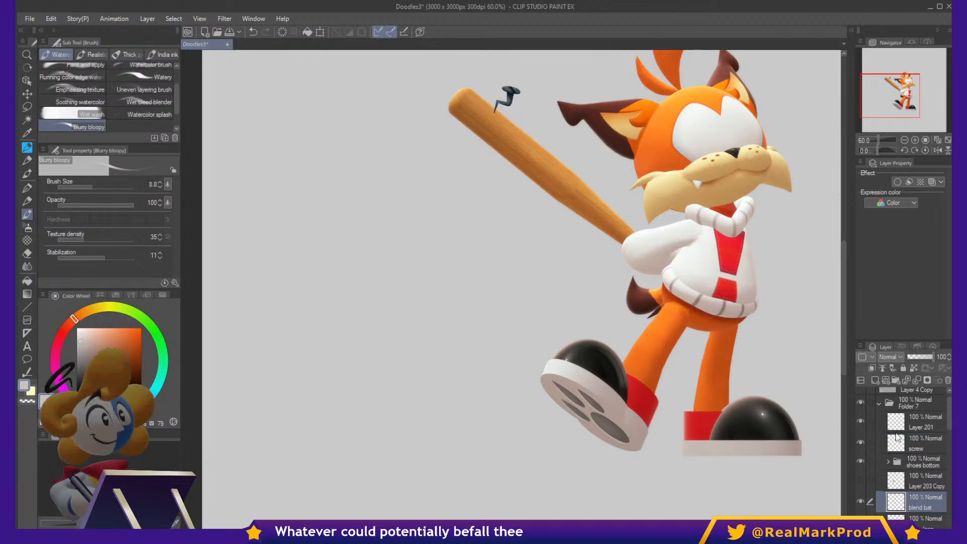
click(901, 443)
click(900, 423)
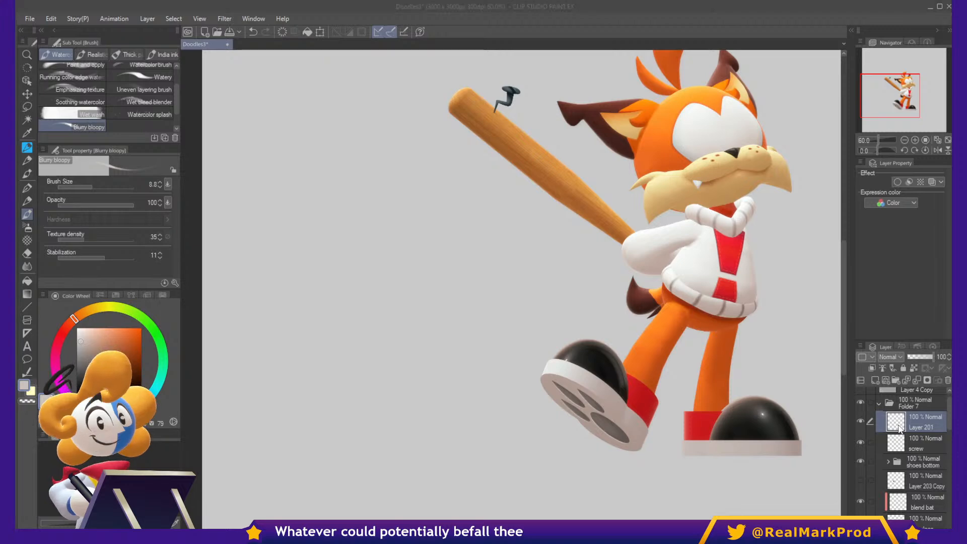
Add a new layer directly above the blend bat layer and clip it to the character's layer below.
drag(605, 267, 542, 323)
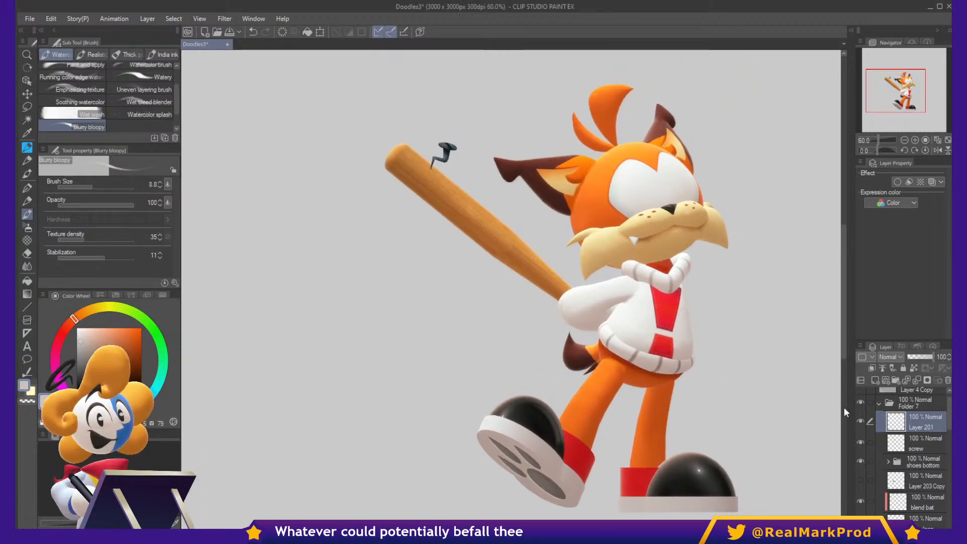
click(884, 445)
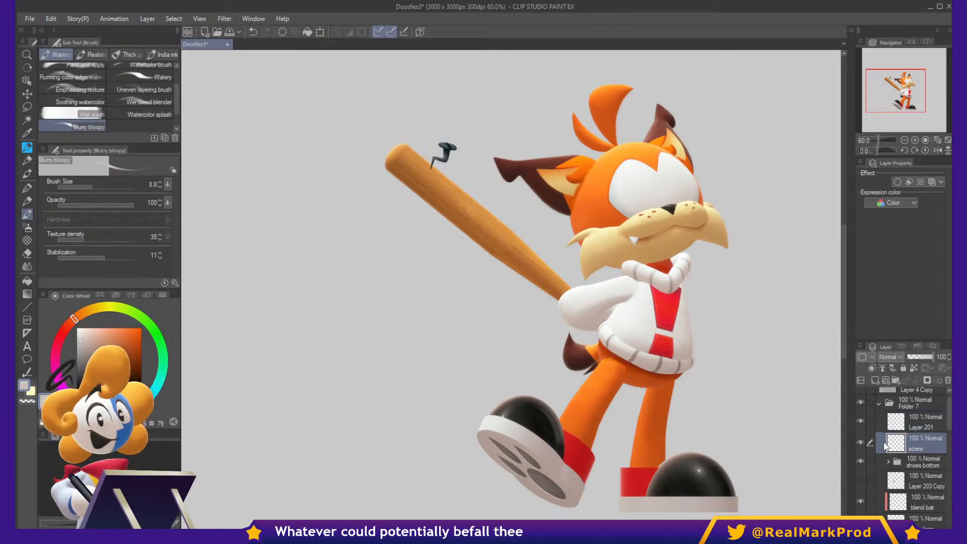
click(860, 442)
click(860, 442)
click(893, 503)
click(875, 381)
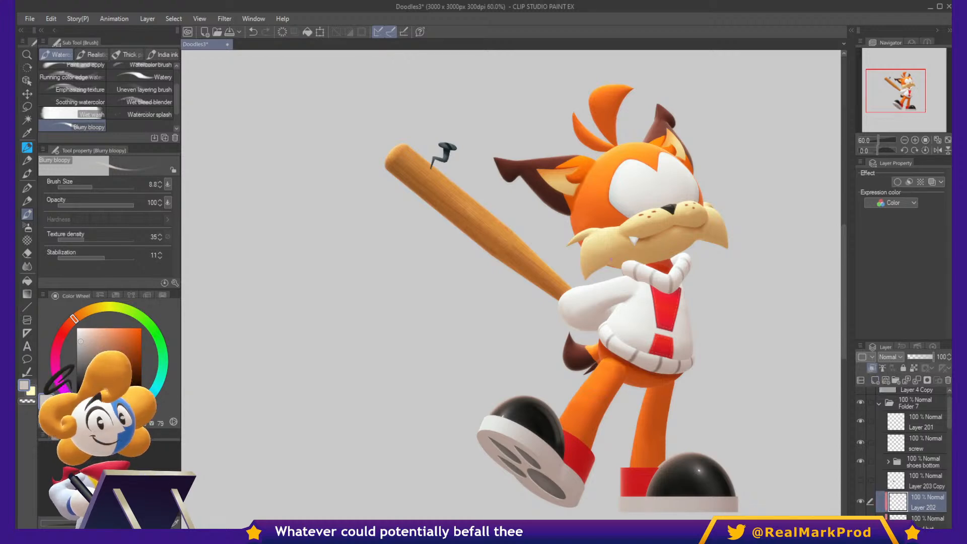
Select the character's whole standing orange leg with Auto select at tolerance 5.5, adding its lighter side to the darker side.
scroll(644, 226, up, 5)
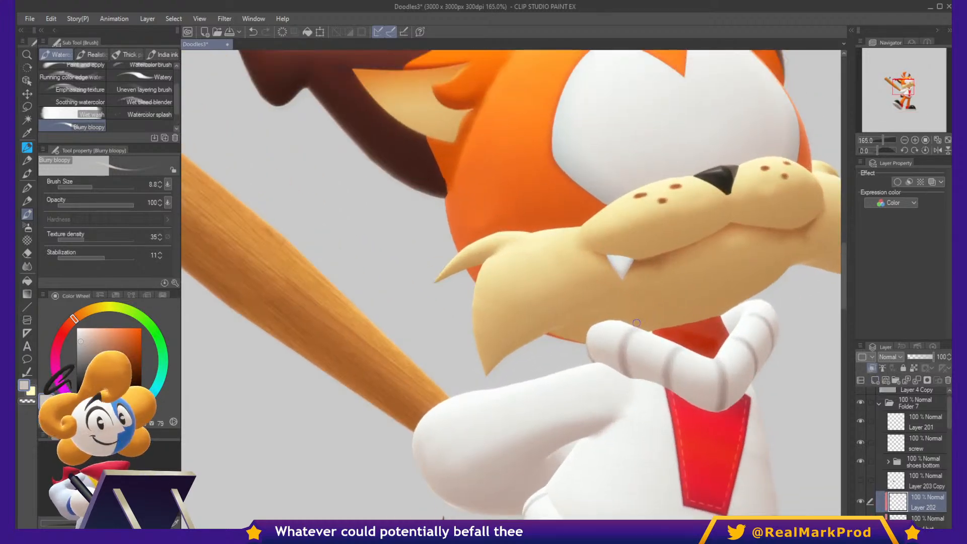
scroll(636, 323, down, 6)
drag(682, 364, 680, 297)
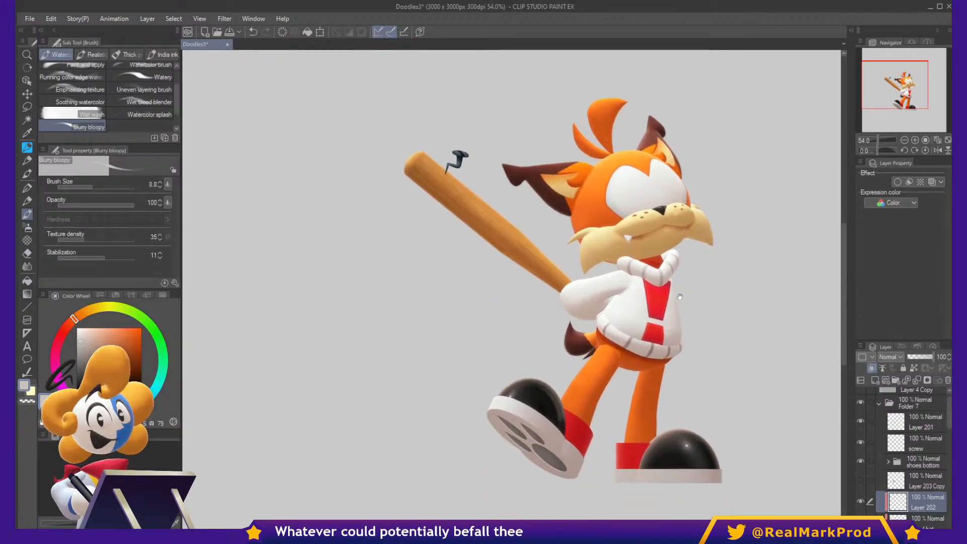
scroll(661, 369, up, 3)
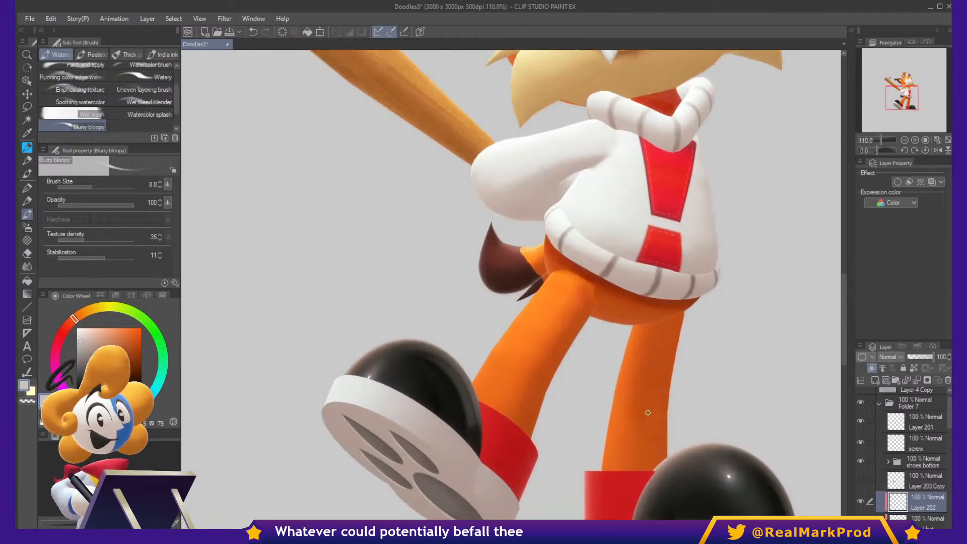
key(w)
click(658, 378)
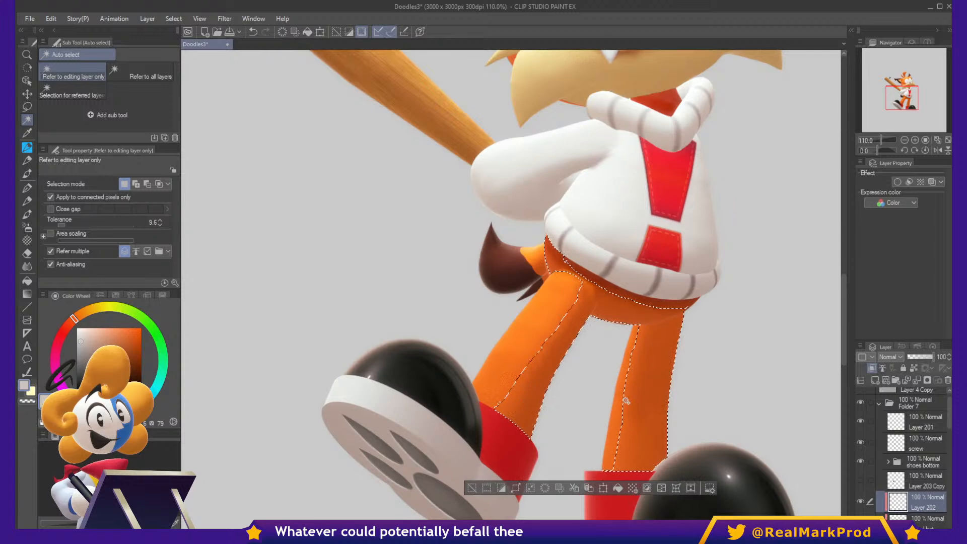
scroll(638, 415, up, 2)
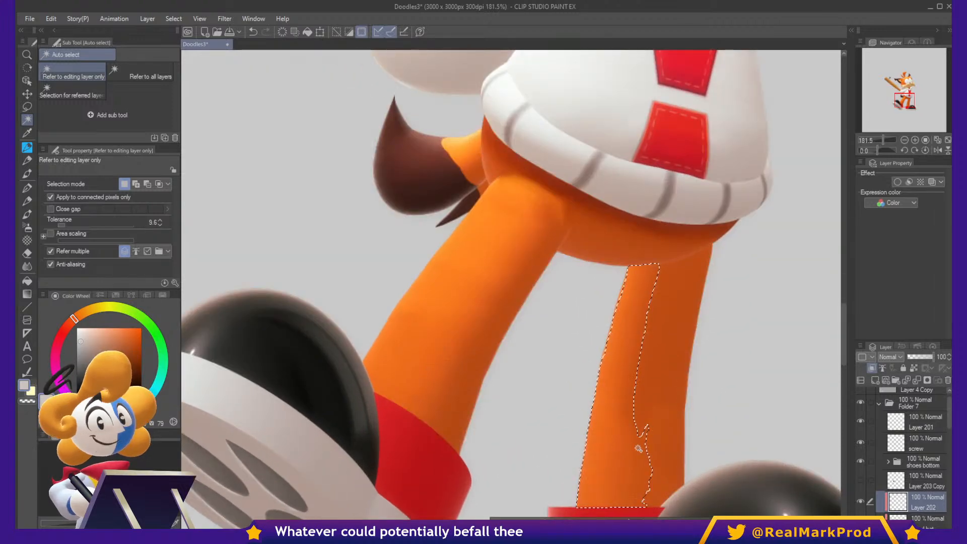
key(ctrl+d)
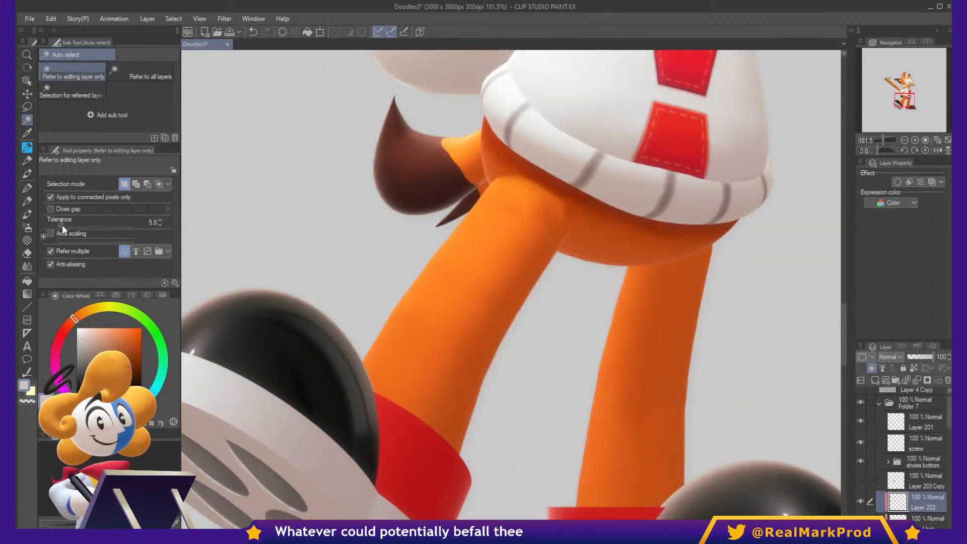
click(679, 426)
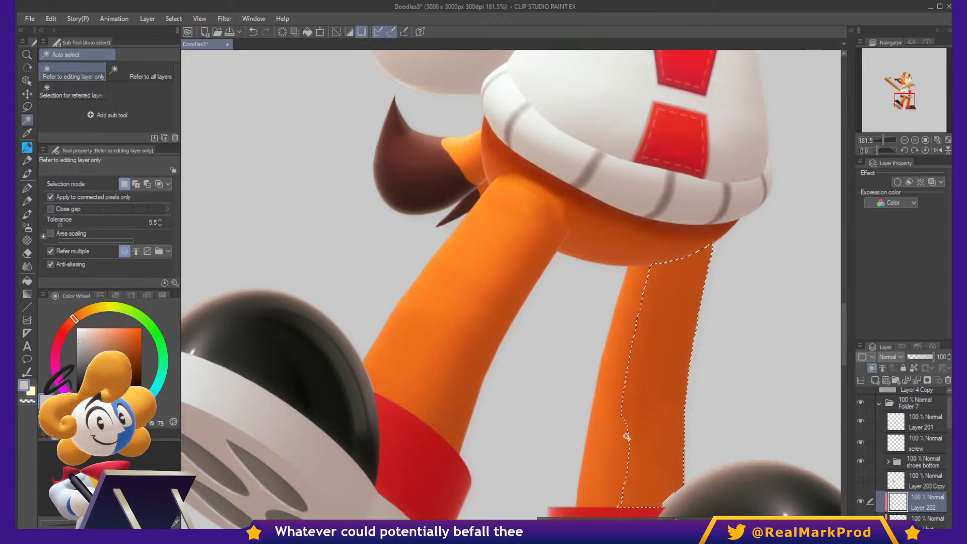
shift+click(607, 396)
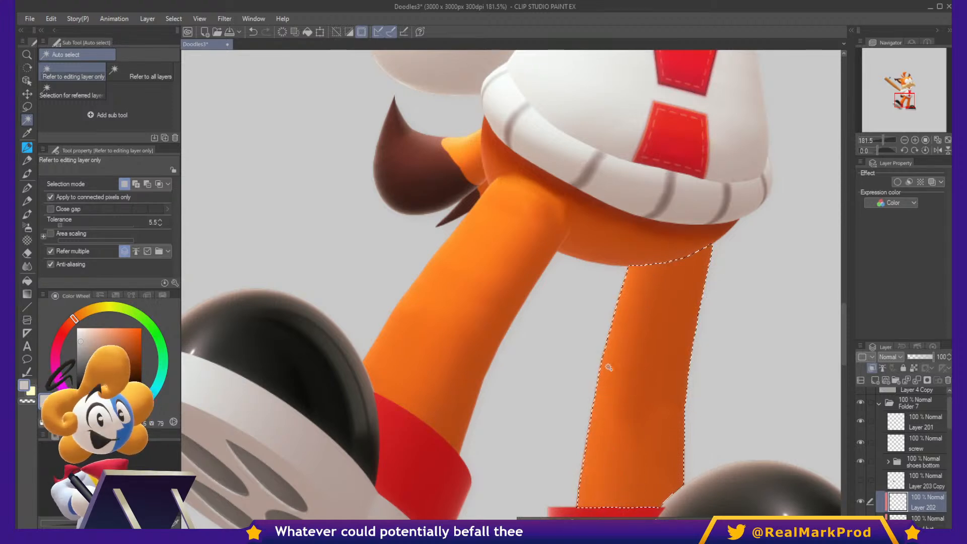
Shade the top of the selected leg beneath the body with the Soft airbrush at size 78.7 in a sampled dark reddish orange.
key(b)
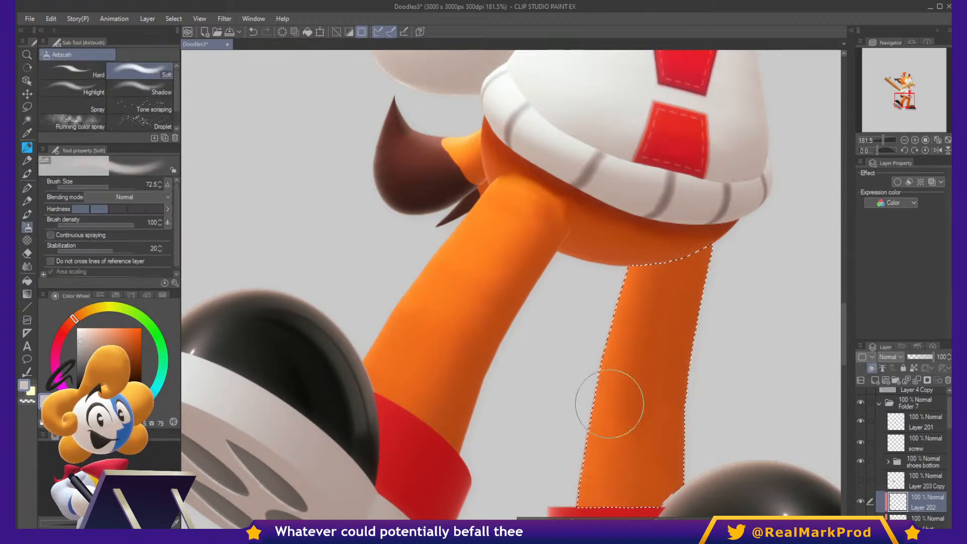
alt+click(692, 230)
mouse_move(672, 332)
mouse_down()
mouse_move(663, 325)
mouse_move(707, 285)
mouse_move(669, 304)
mouse_up()
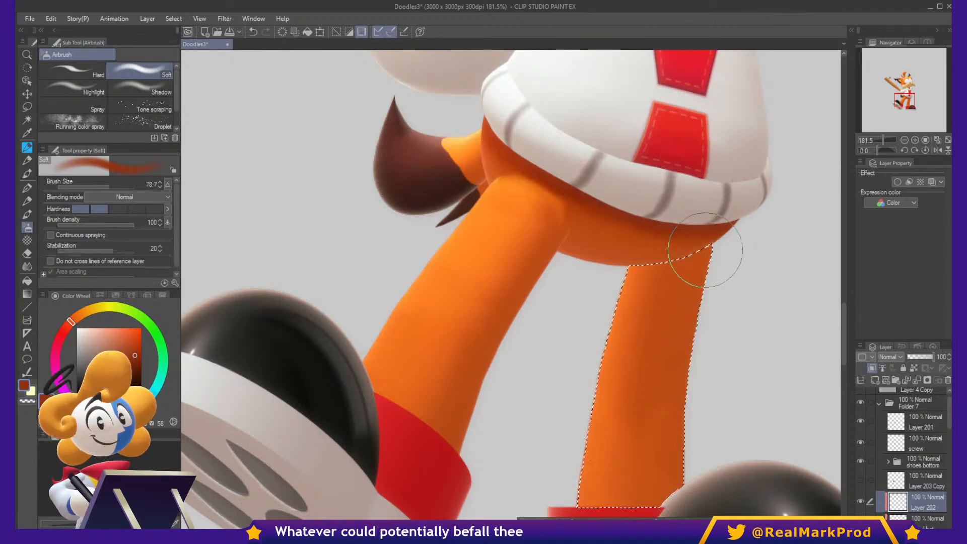
drag(697, 249, 637, 348)
key(ctrl+z)
mouse_move(709, 249)
mouse_down()
mouse_move(622, 299)
mouse_move(669, 308)
mouse_up()
key(ctrl+z)
drag(724, 237, 520, 412)
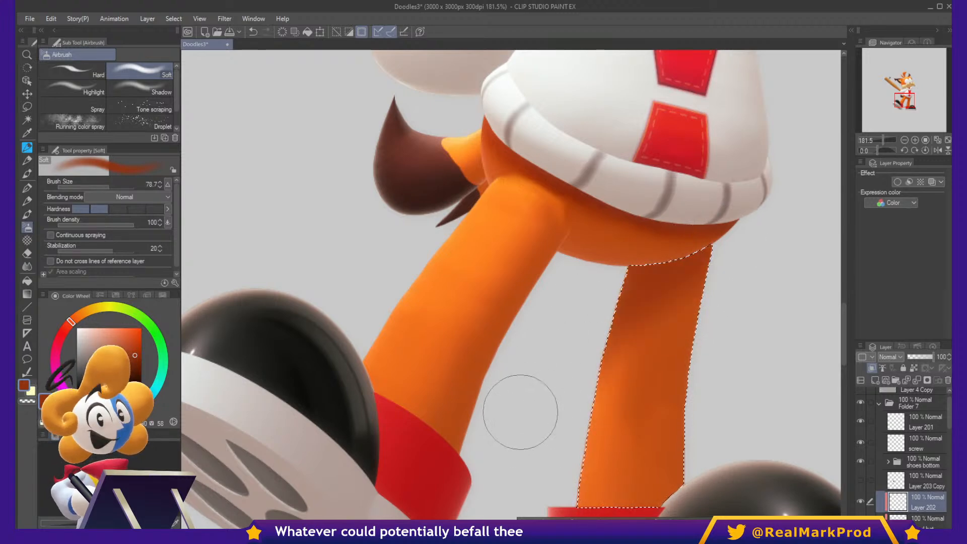
Darken the standing leg's outer side down to the shoe with the Soft airbrush at size 106.7 and clear the selection.
mouse_move(729, 274)
mouse_down()
mouse_move(702, 452)
mouse_move(716, 485)
mouse_up()
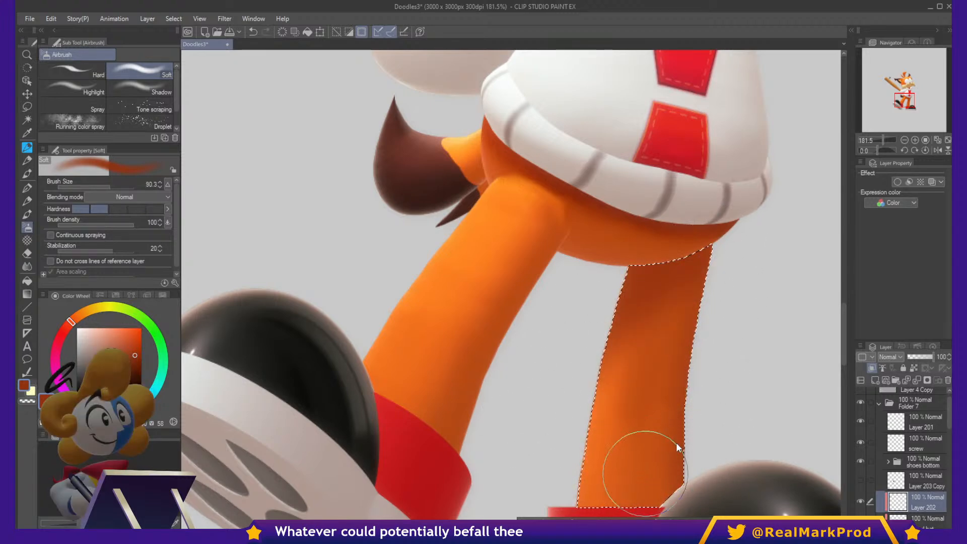
key(])
drag(683, 326, 677, 470)
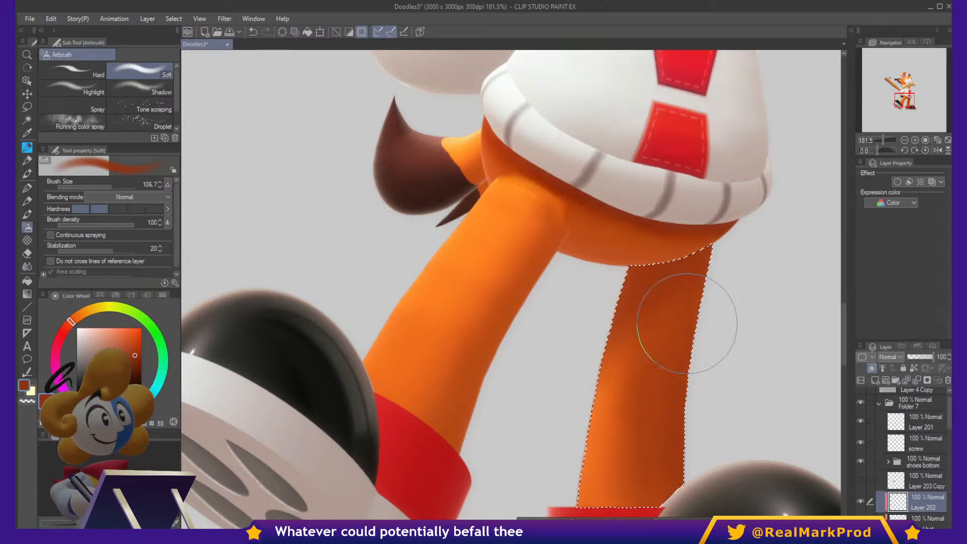
scroll(743, 311, down, 3)
key(ctrl+d)
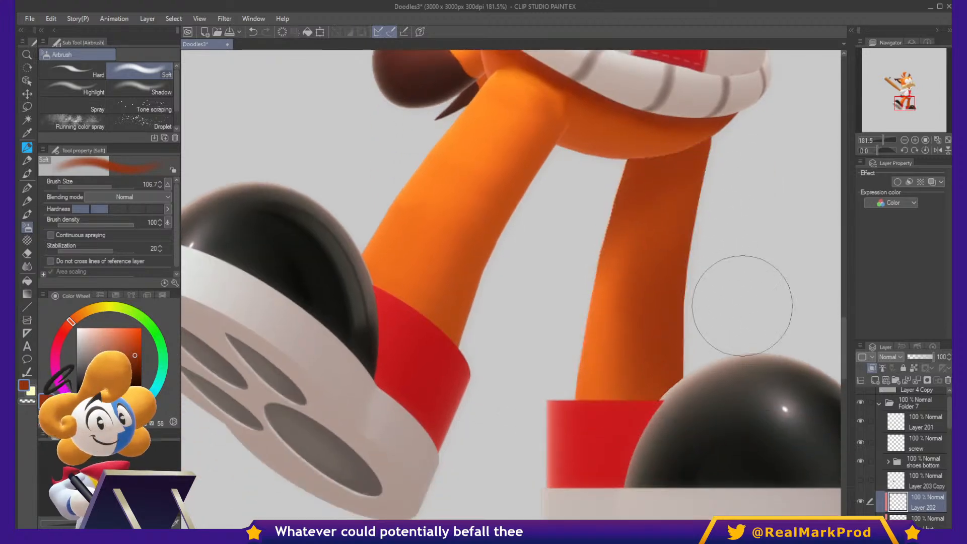
key(ctrl+z)
drag(694, 179, 673, 313)
key(ctrl+d)
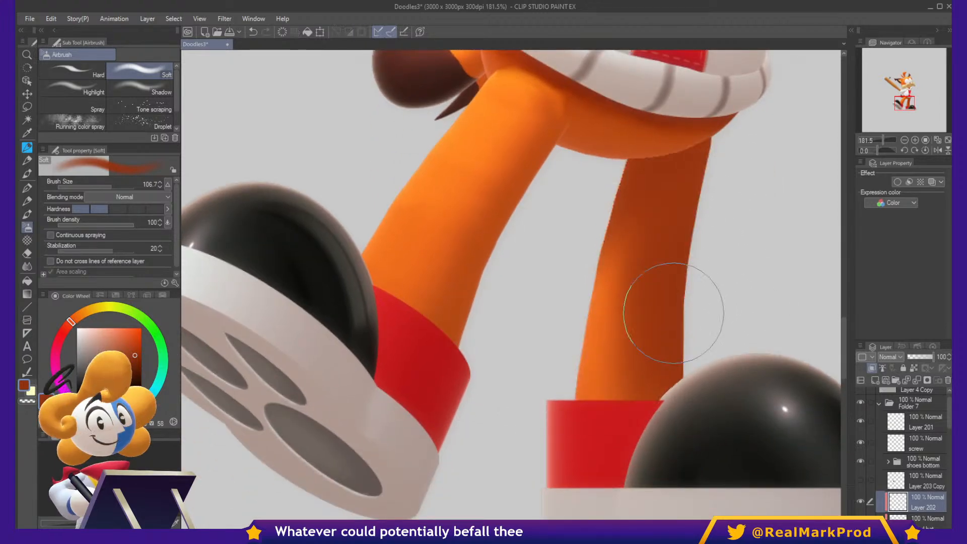
Select the body's orange underside together with the raised leg using Auto select at tolerance 5.5, adding the leg's lighter areas.
scroll(686, 319, down, 10)
drag(762, 319, 717, 400)
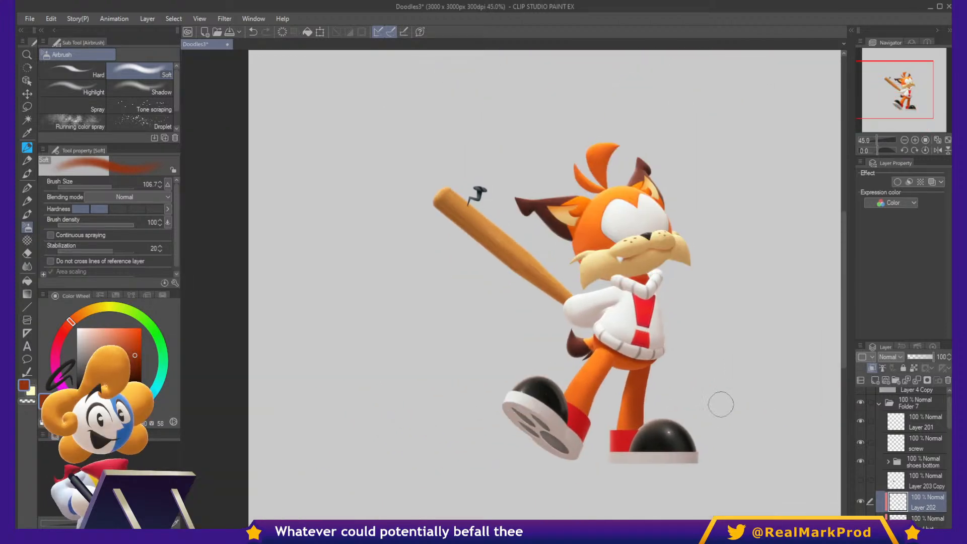
scroll(711, 421, down, 3)
scroll(662, 393, up, 5)
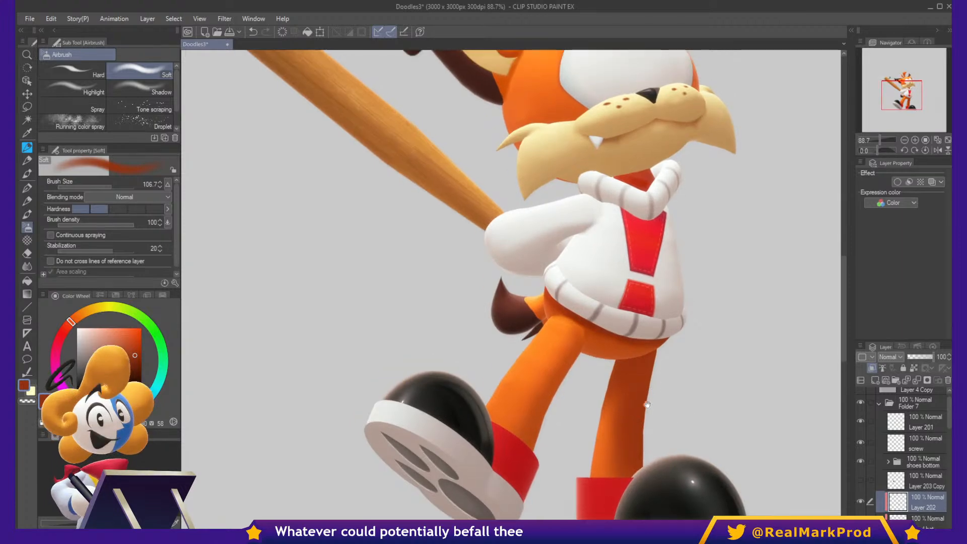
scroll(657, 371, up, 3)
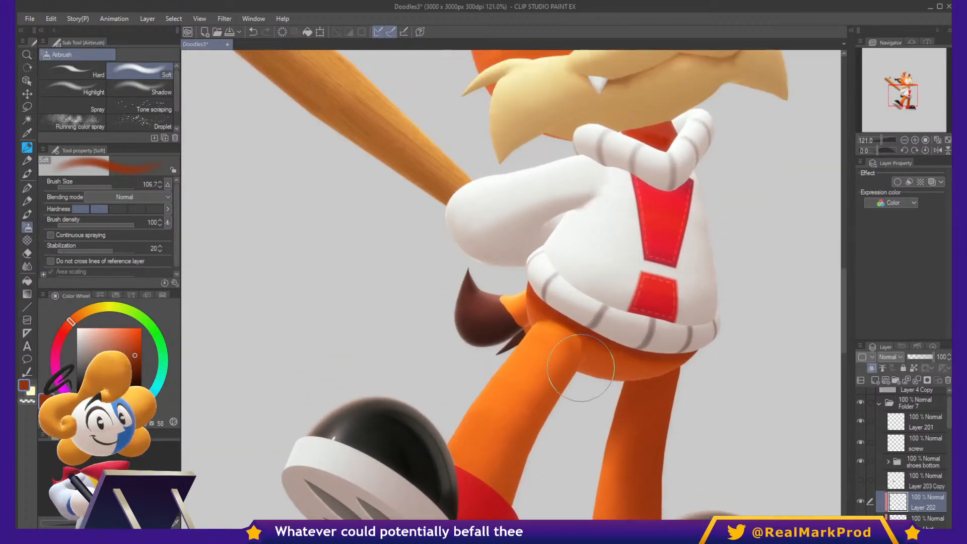
key(w)
click(611, 373)
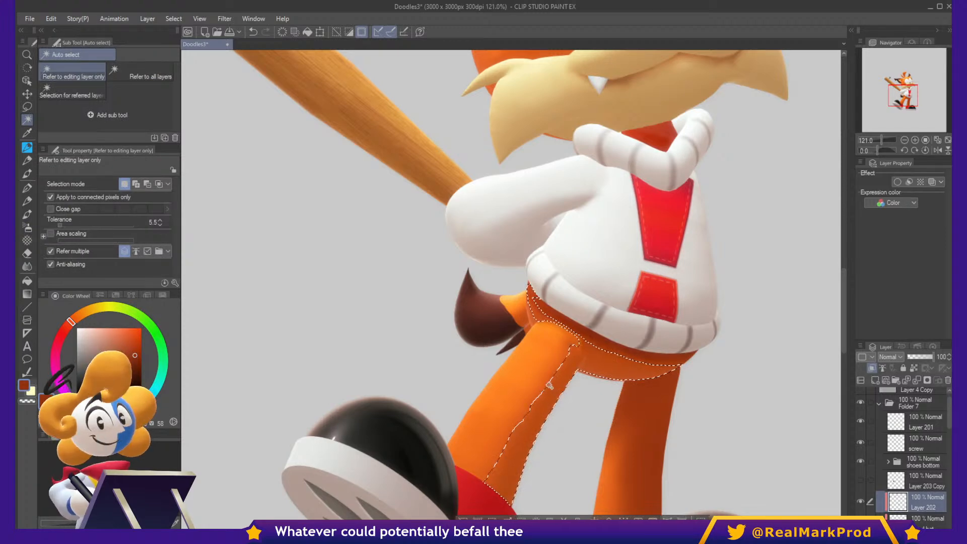
shift+click(542, 385)
shift+click(534, 376)
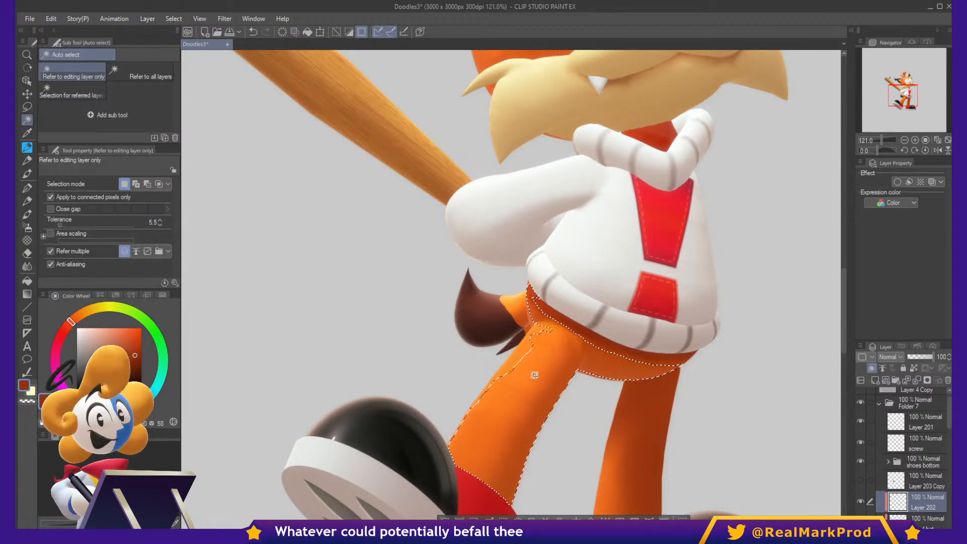
key(b)
key(b)
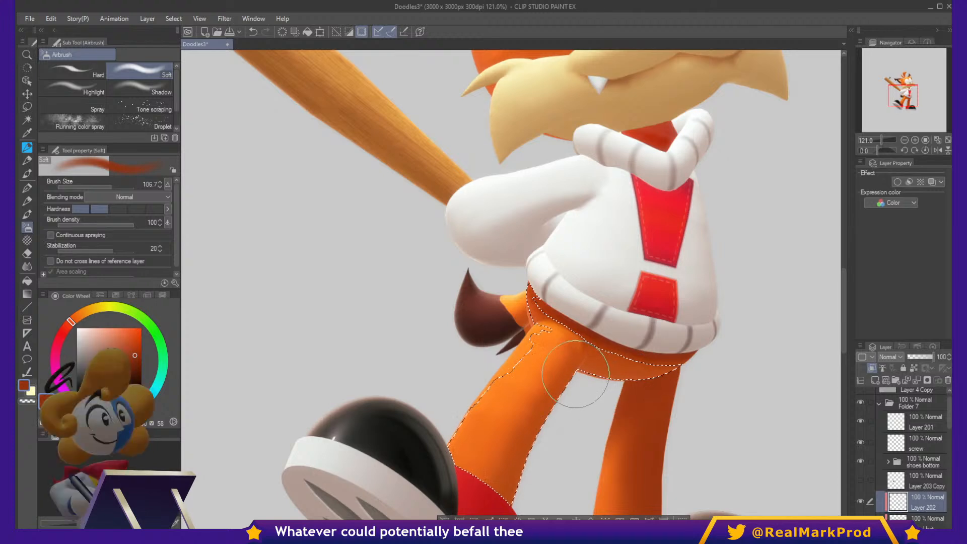
Add the dark orange strip beneath the sweater's hem to the selection and return to the Soft airbrush.
key(w)
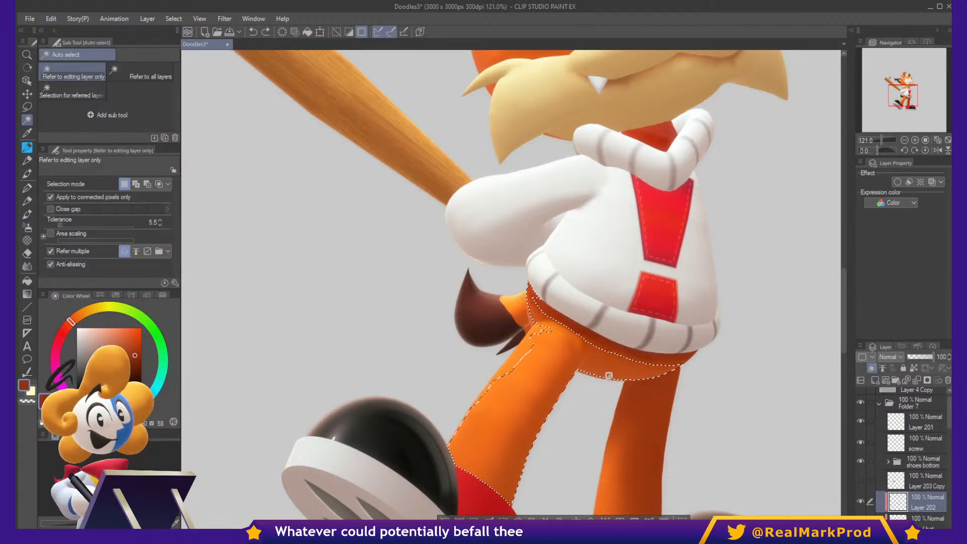
key(b)
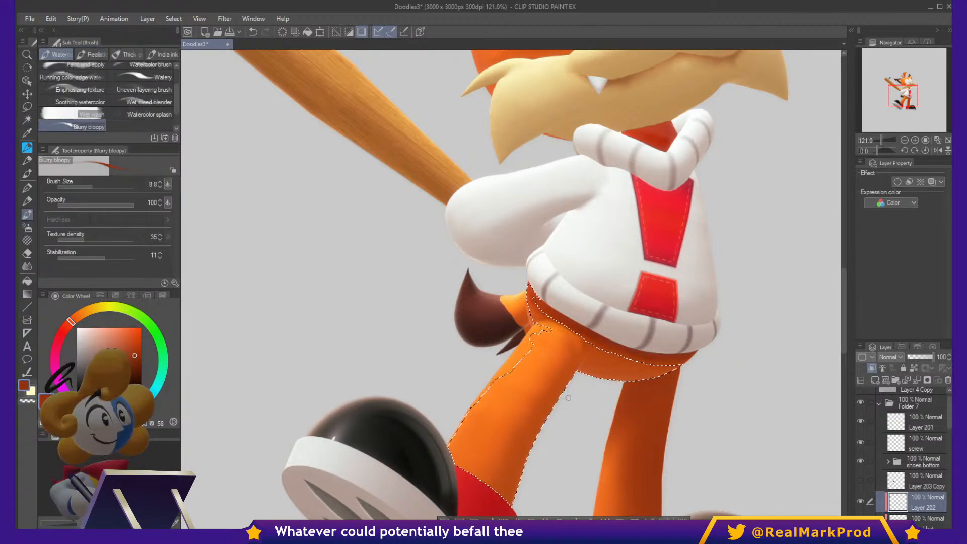
key(b)
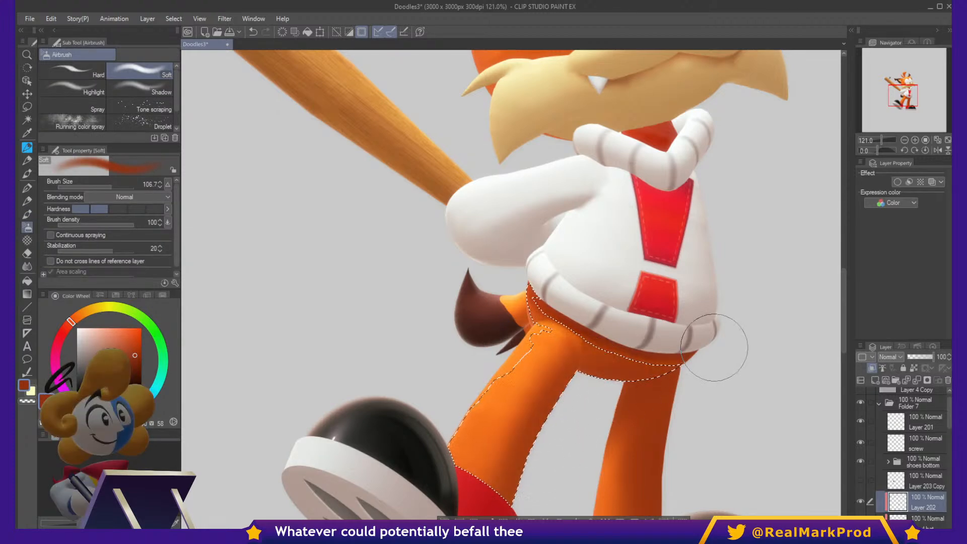
key(ctrl+d)
key(ctrl+z)
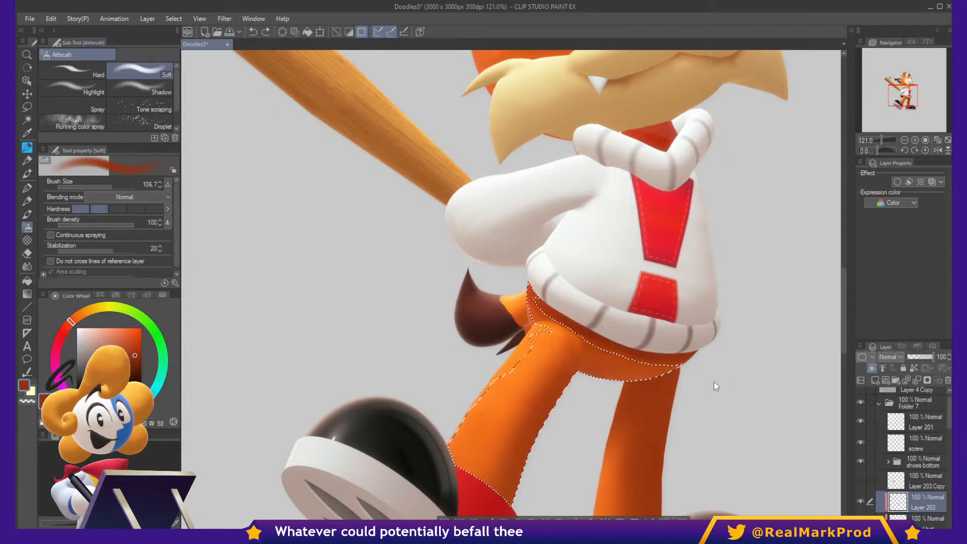
key(w)
shift+click(664, 363)
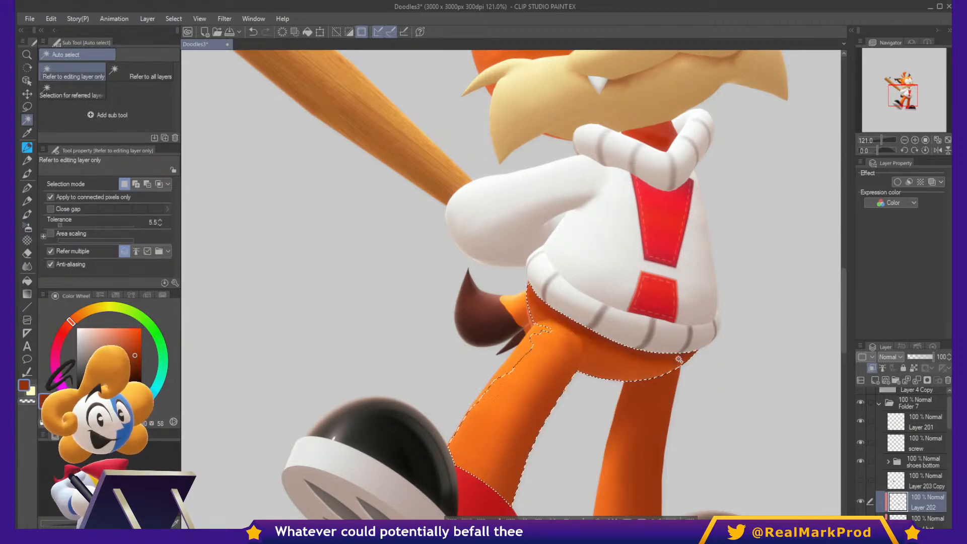
key(b)
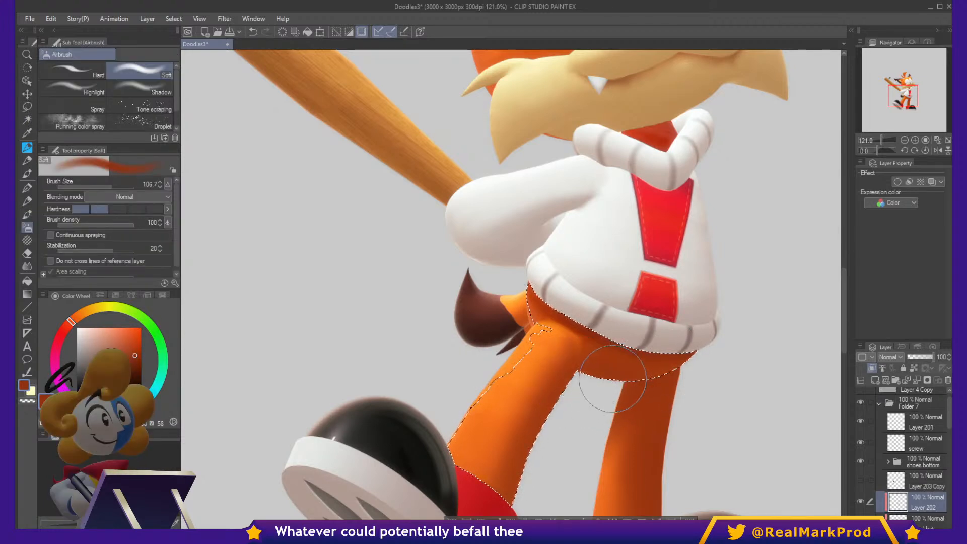
Add a new layer directly above Layer 202 and clip it to the layer below.
scroll(730, 403, down, 3)
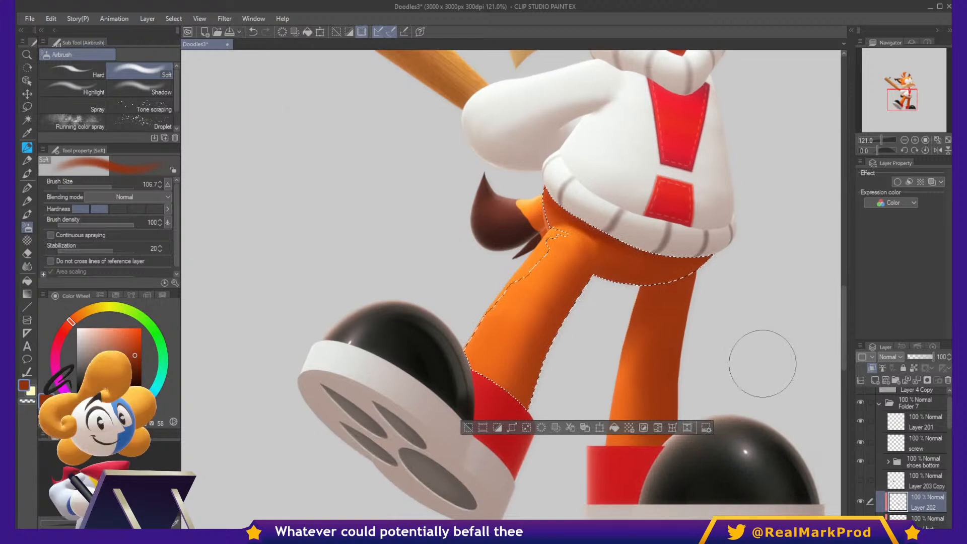
click(874, 380)
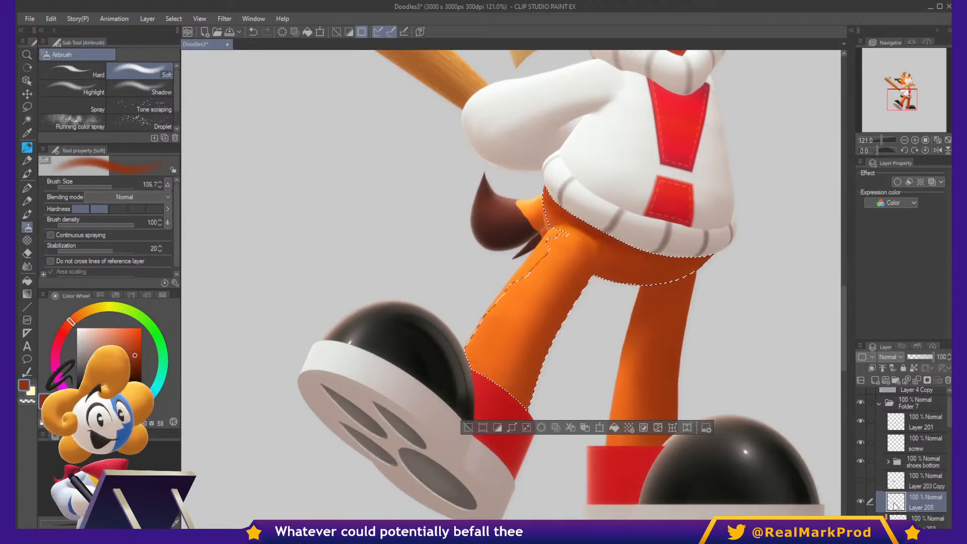
click(871, 368)
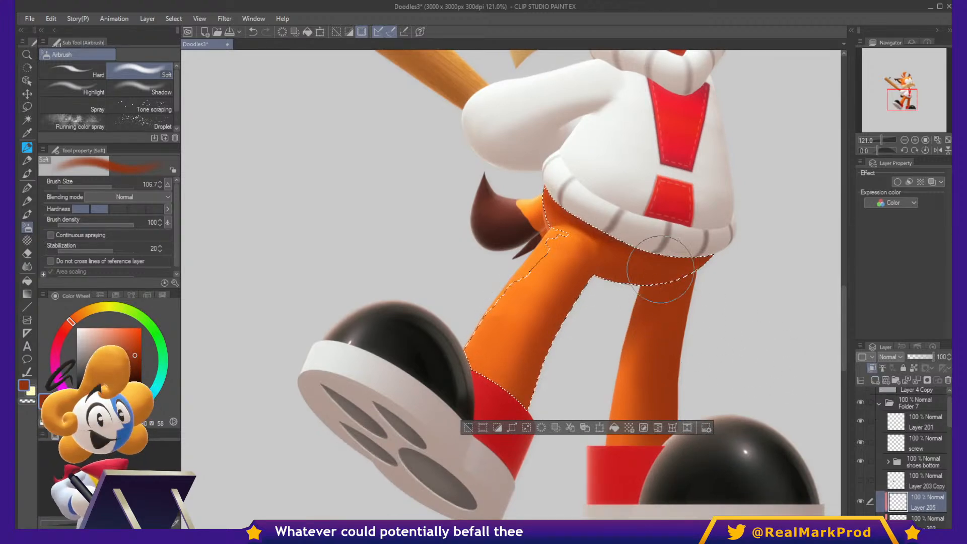
Paint a pale light blue rim along the raised leg's inner edge and the body's underside with the Soft airbrush at size 64.8.
scroll(660, 270, up, 2)
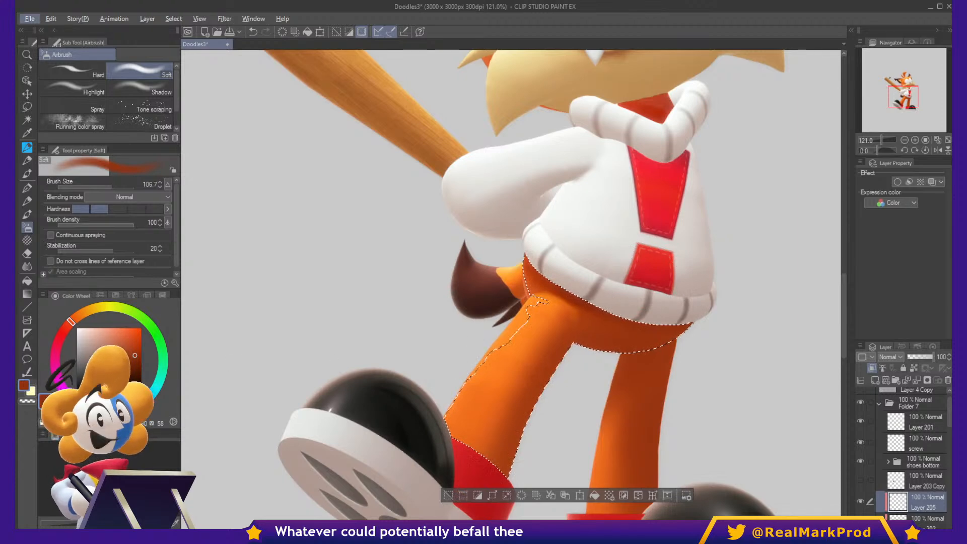
click(147, 398)
click(121, 332)
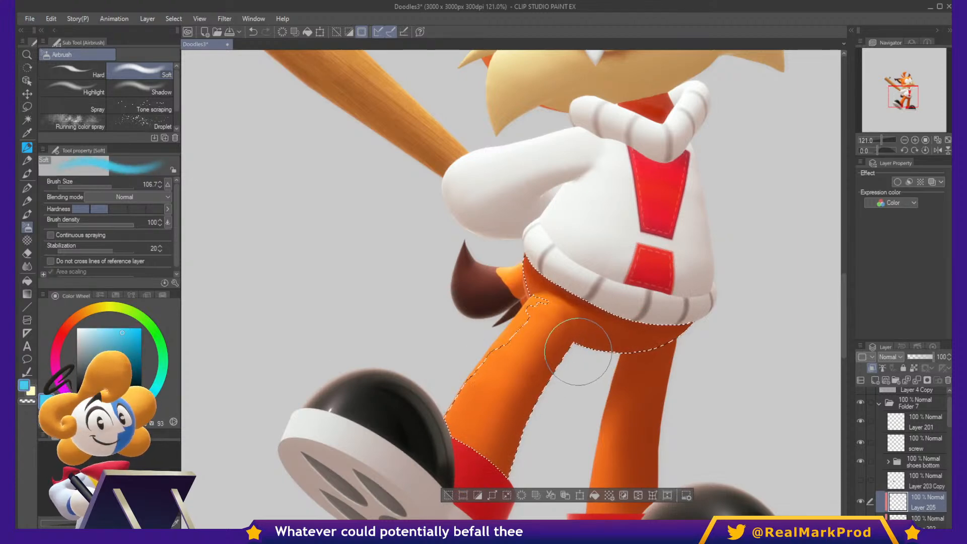
key(ctrl+z)
key(bracketleft)
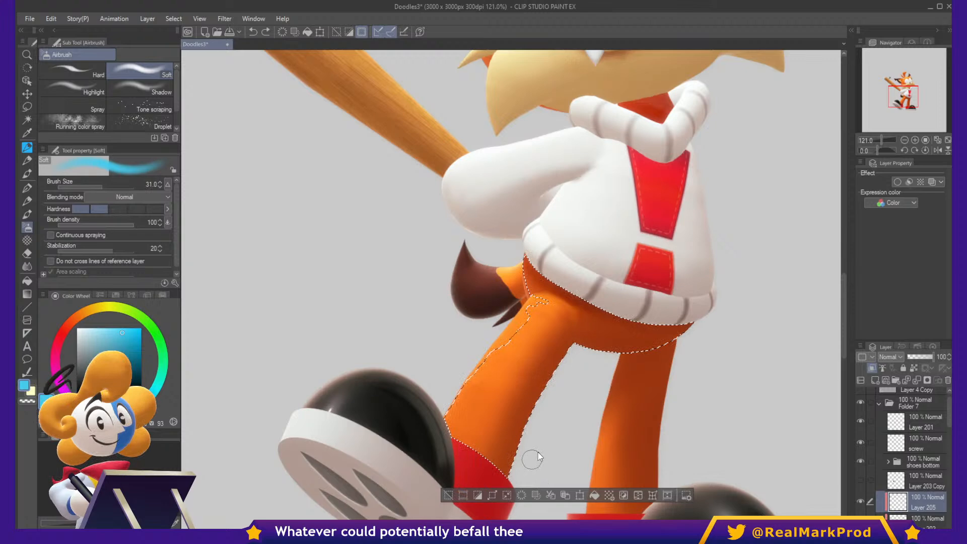
key(bracketright)
key(bracketright)
key(bracketright)
key(bracketright)
key(bracketright)
click(101, 333)
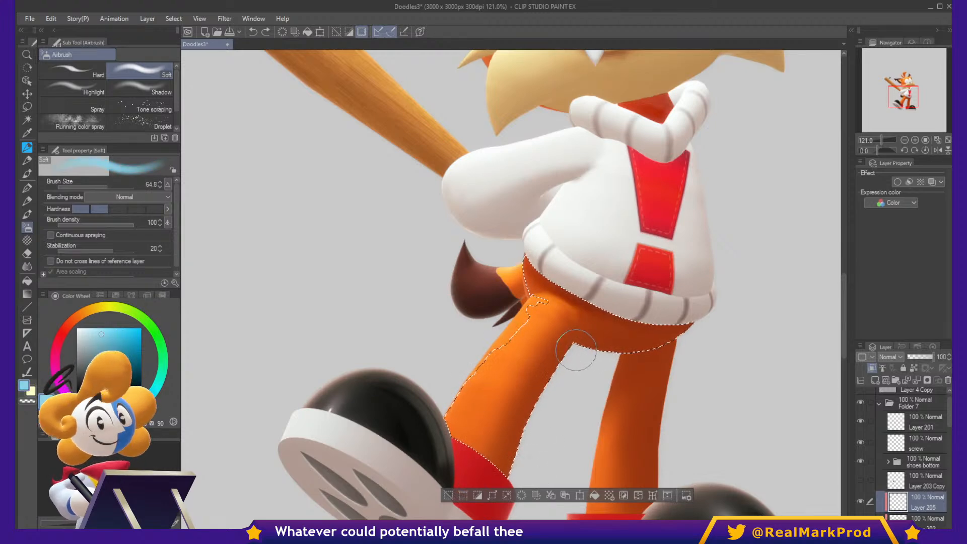
drag(538, 427, 519, 482)
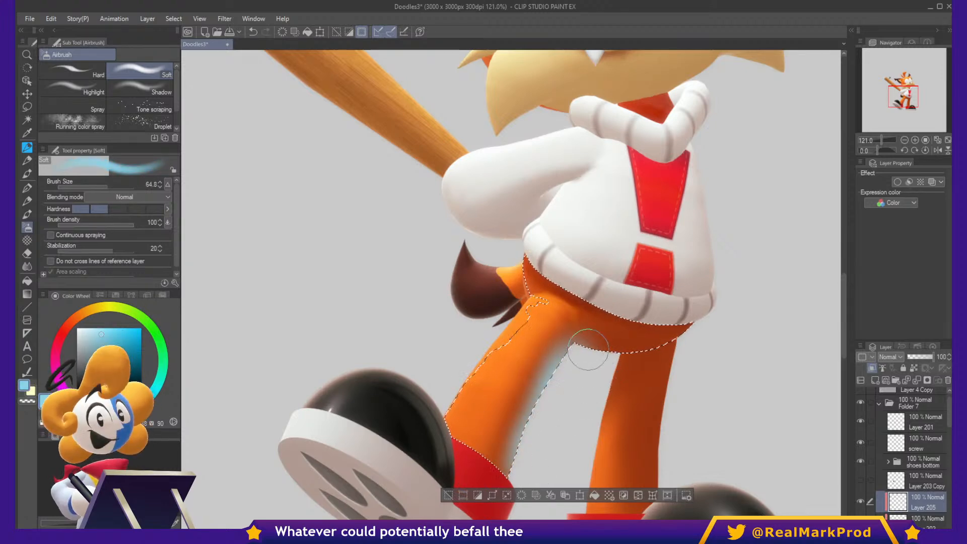
mouse_move(589, 348)
mouse_down()
mouse_move(636, 355)
mouse_move(711, 320)
mouse_move(633, 358)
mouse_up()
key(ctrl+z)
key(ctrl+z)
Soften the rim light on the raised leg and underside by airbrushing over its inner side in transparent colour, and clear the selection.
key(c)
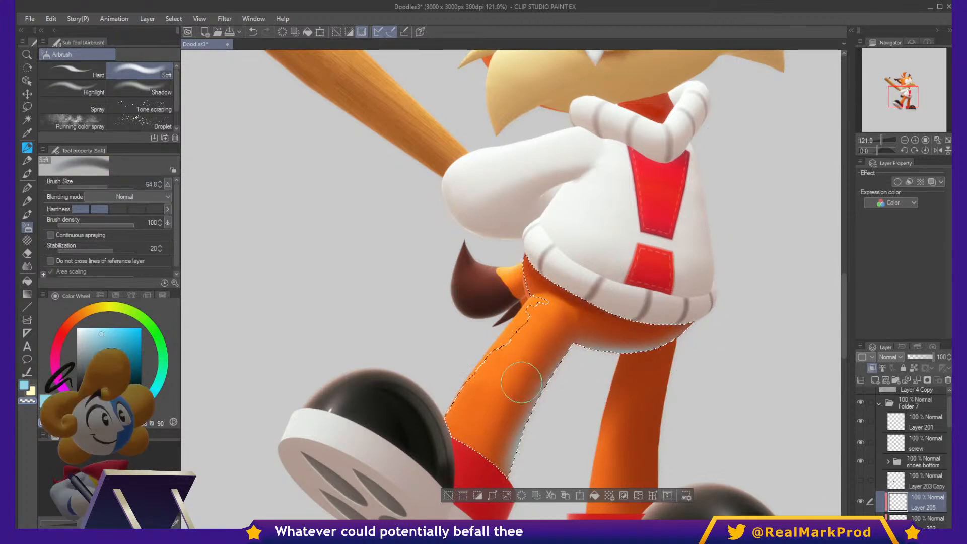
mouse_move(599, 331)
mouse_down()
mouse_move(649, 322)
mouse_move(632, 333)
mouse_move(680, 317)
mouse_up()
key(c)
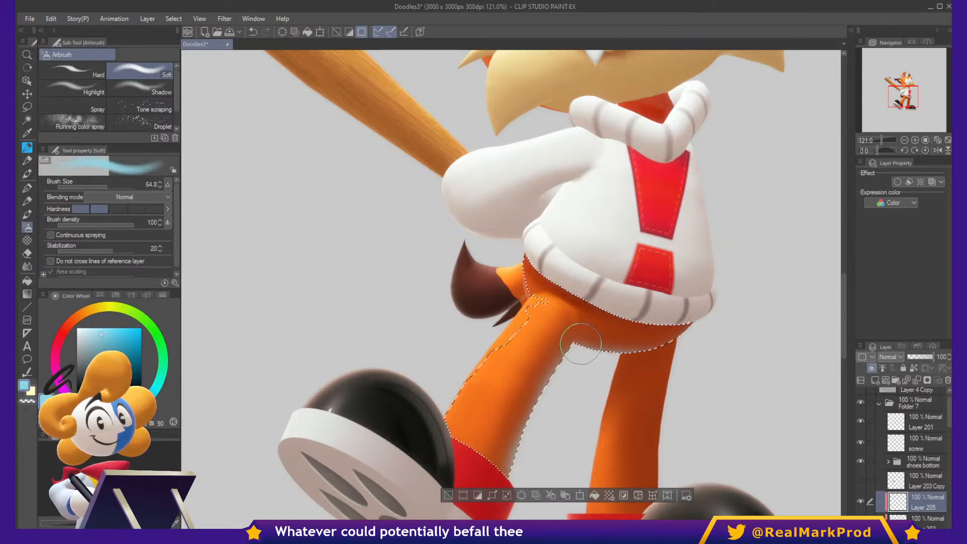
key(c)
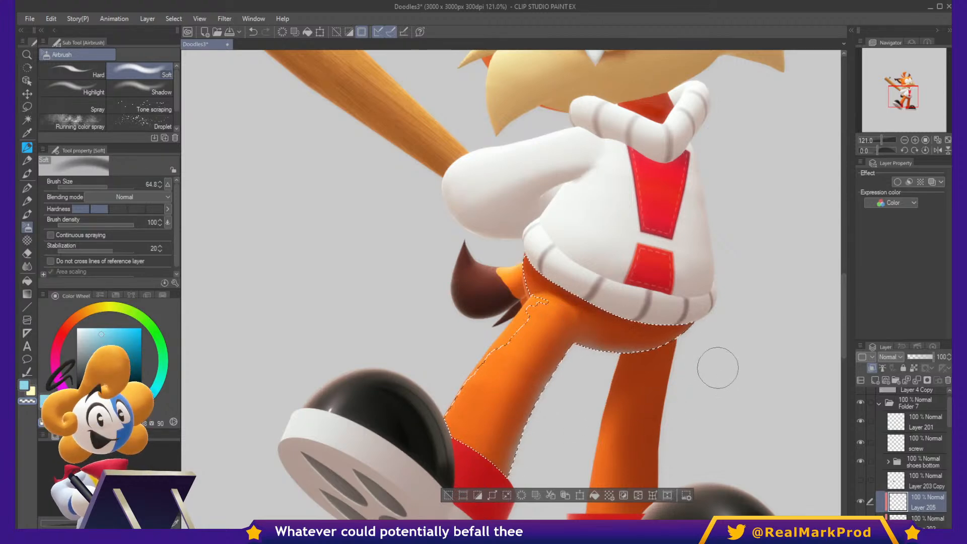
drag(737, 380, 681, 300)
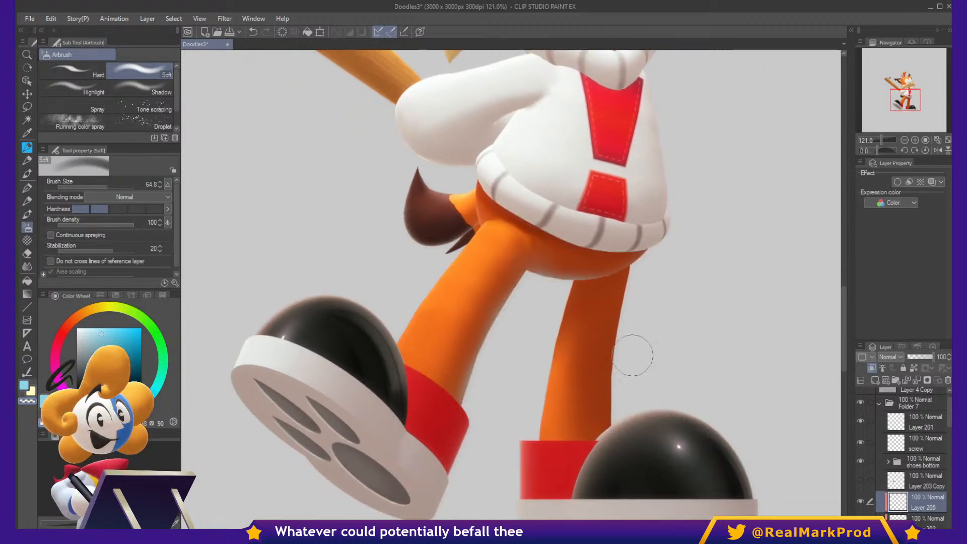
Select the darker side of the standing orange leg with Auto select for airbrushing.
key(w)
click(612, 352)
key(b)
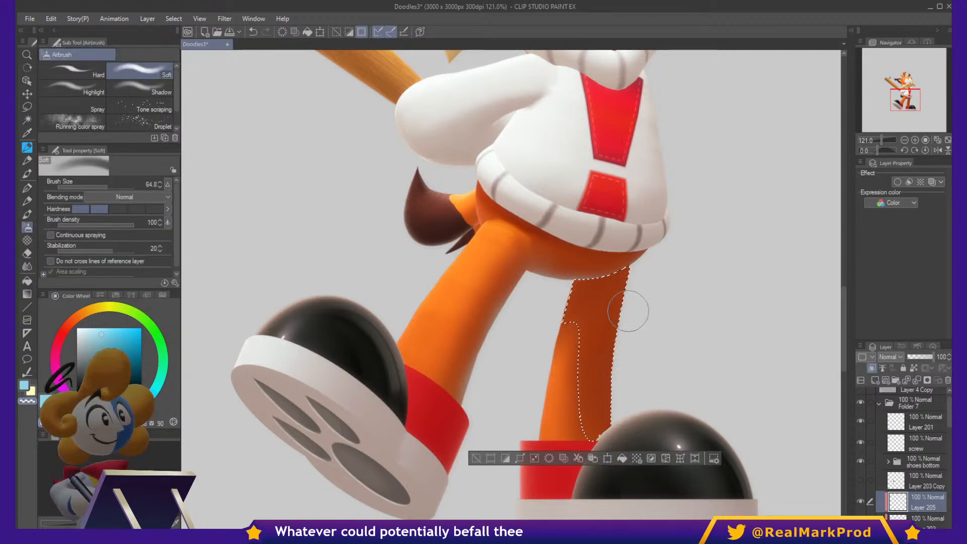
Airbrush a faint light blue rim along the standing leg's outer edge at size 213.4 and brush density 50.
drag(621, 363, 654, 352)
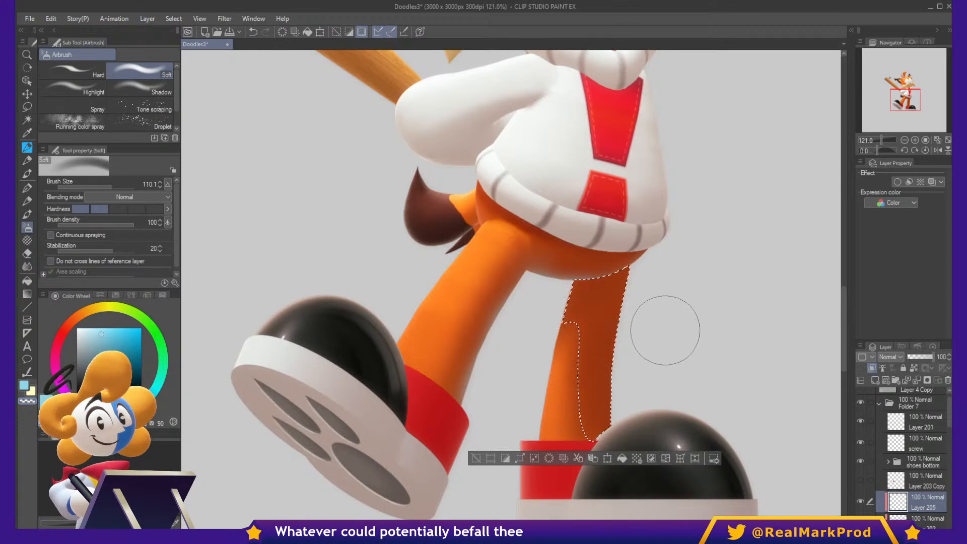
mouse_move(669, 324)
mouse_down()
mouse_move(661, 302)
mouse_move(643, 293)
mouse_move(633, 336)
mouse_up()
key(ctrl+z)
drag(658, 313, 701, 292)
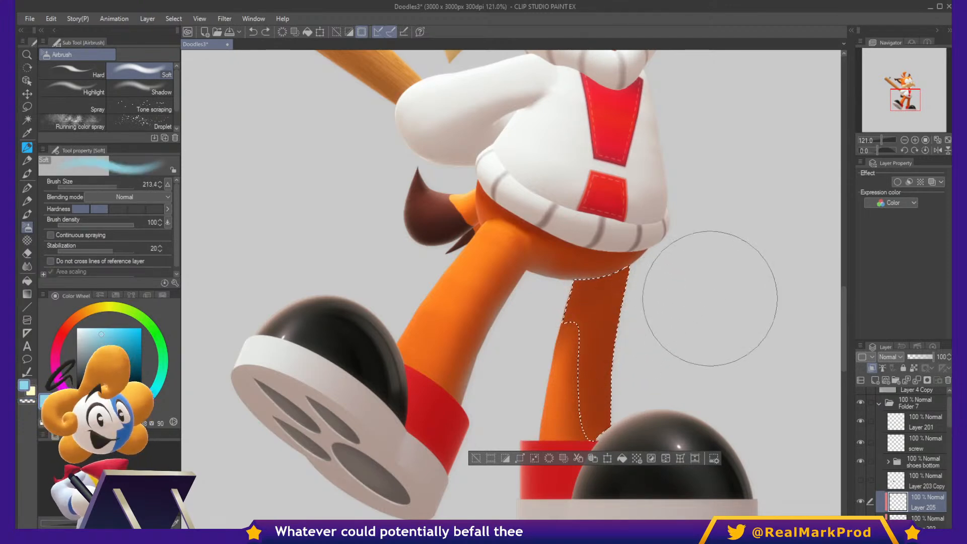
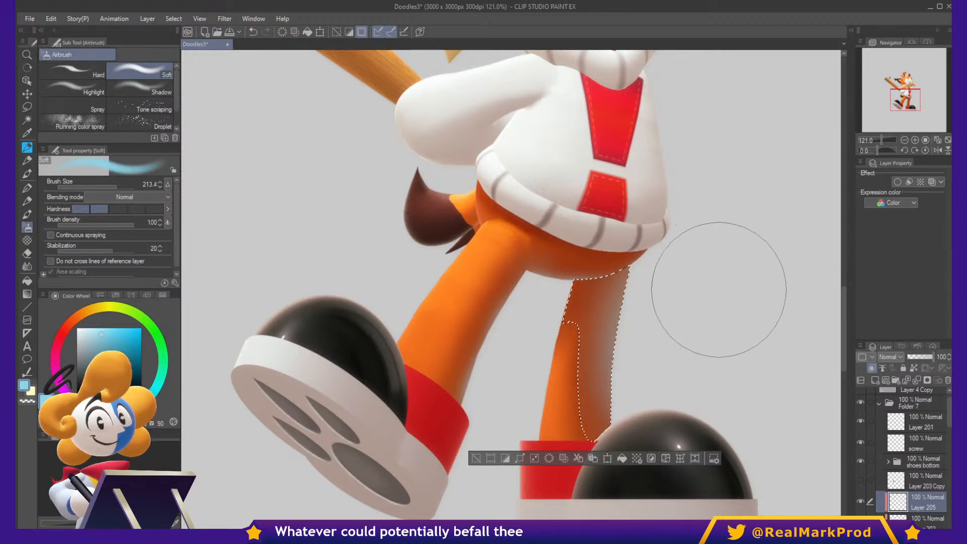
key(ctrl+z)
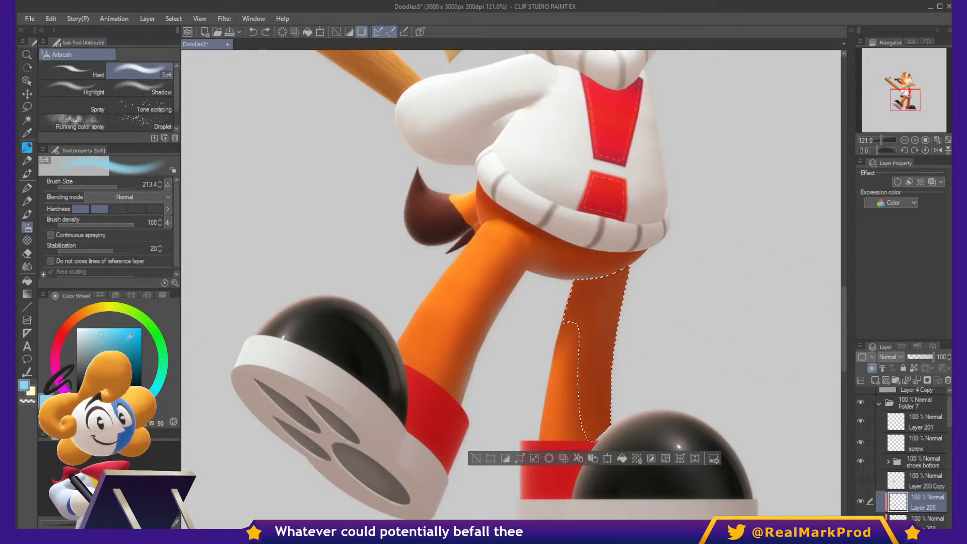
click(95, 225)
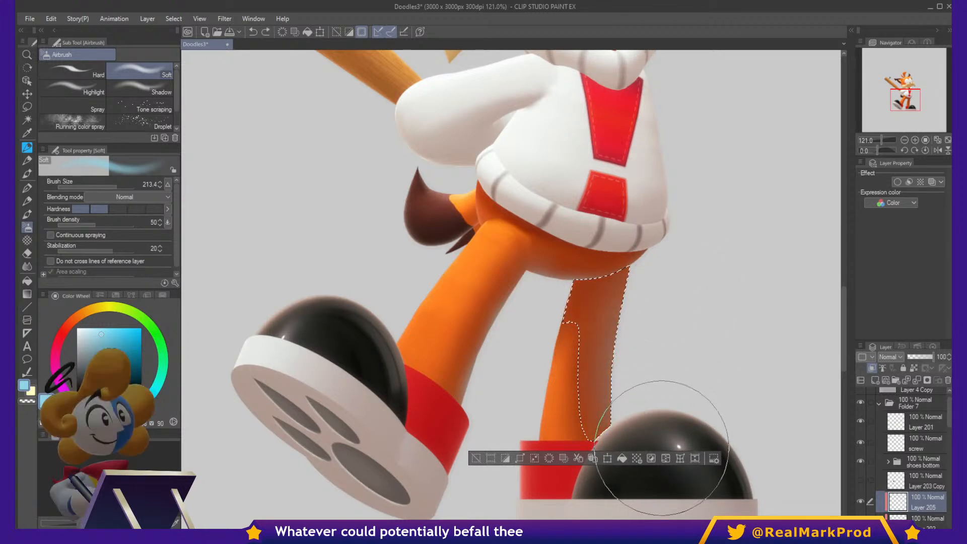
key(ctrl+d)
key(ctrl+z)
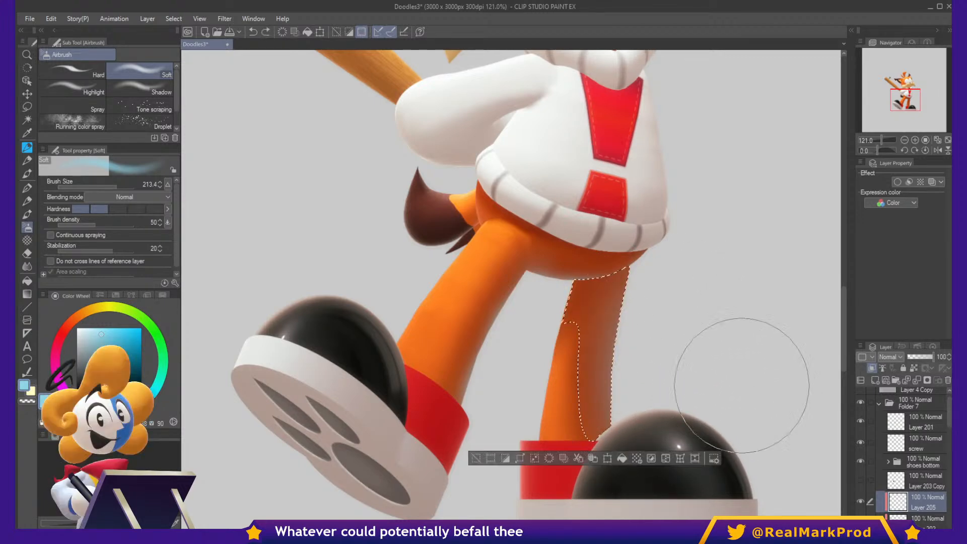
Extend the Auto select selection over the whole standing orange leg, airbrush a faint light blue rim along its outer edge, and clear the selection.
key(w)
shift+click(576, 394)
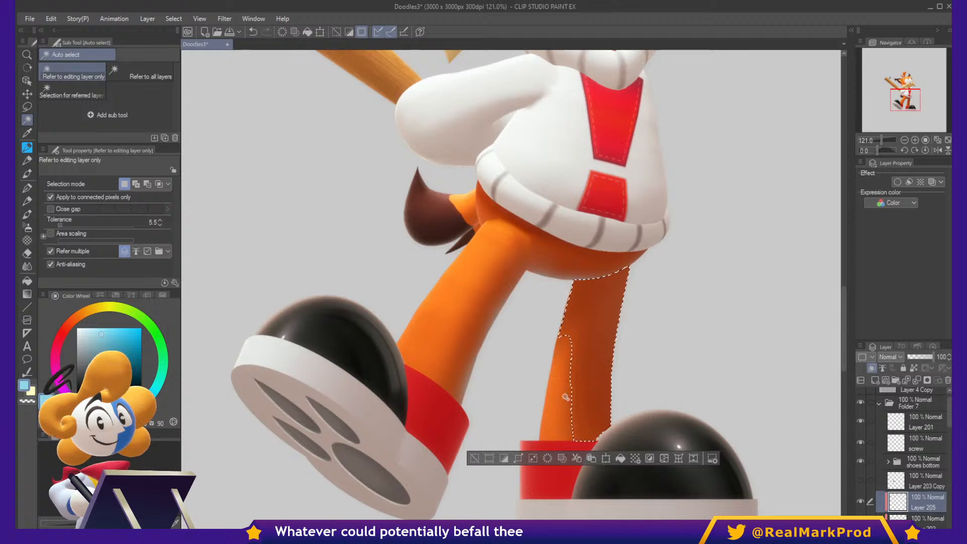
key(b)
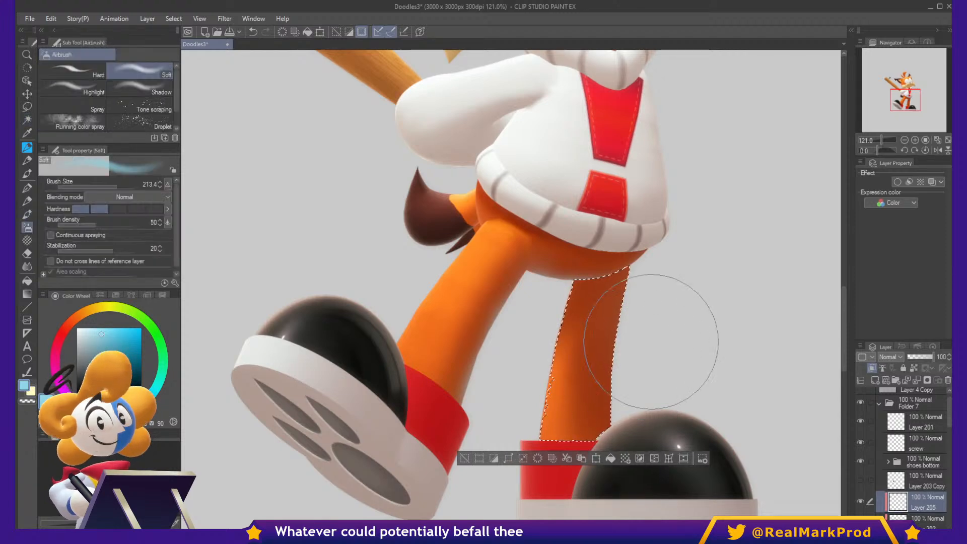
mouse_move(647, 324)
mouse_down()
mouse_move(658, 319)
mouse_move(658, 421)
mouse_move(684, 328)
mouse_up()
key(ctrl+z)
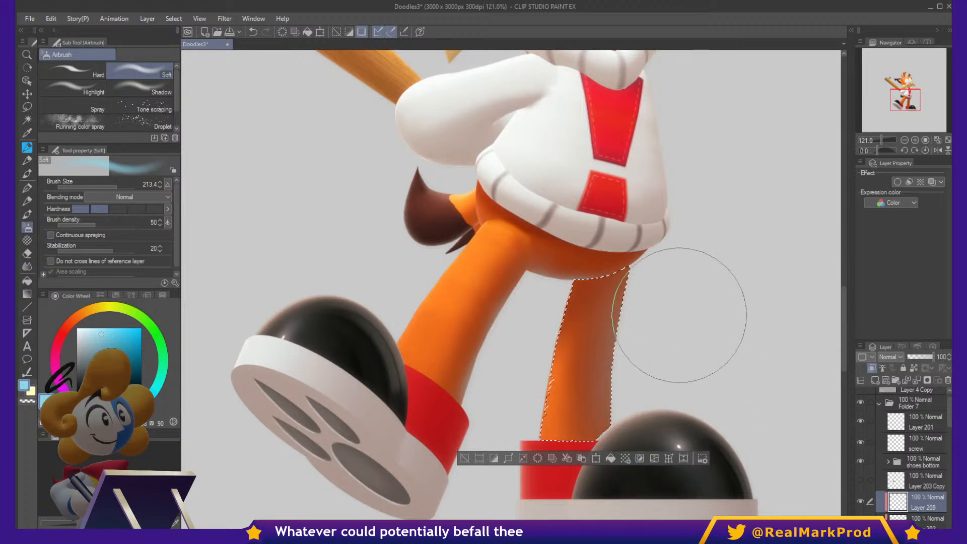
key(ctrl+d)
scroll(743, 293, down, 2)
scroll(744, 301, down, 1)
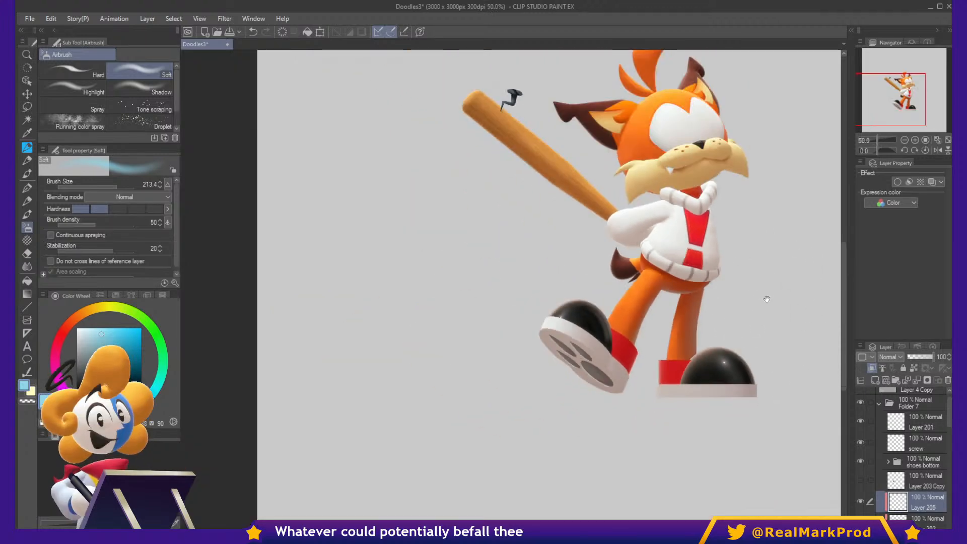
scroll(677, 346, up, 2)
scroll(668, 384, up, 2)
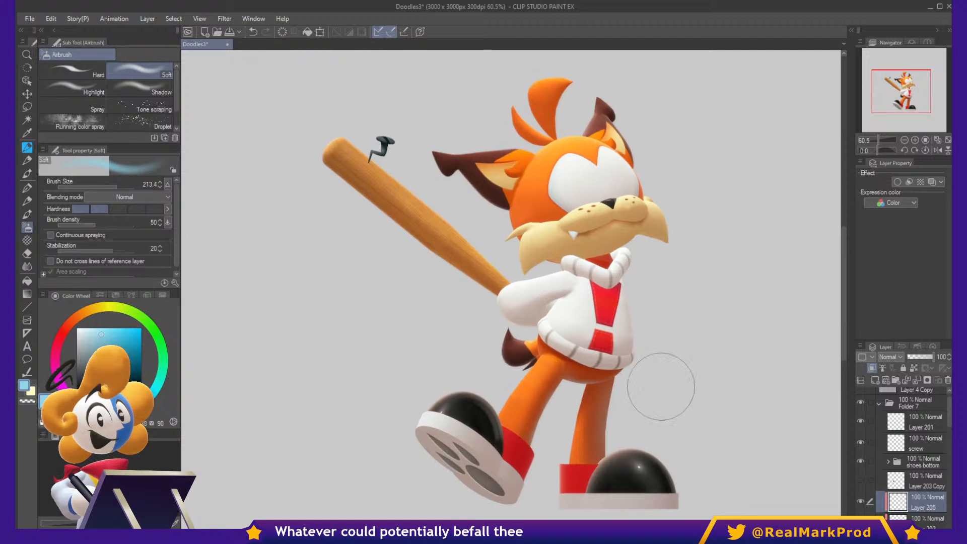
Select the darker part of the raised leg's red cuff together with the sole of its shoe using Auto select.
scroll(510, 471, up, 1)
key(w)
click(491, 460)
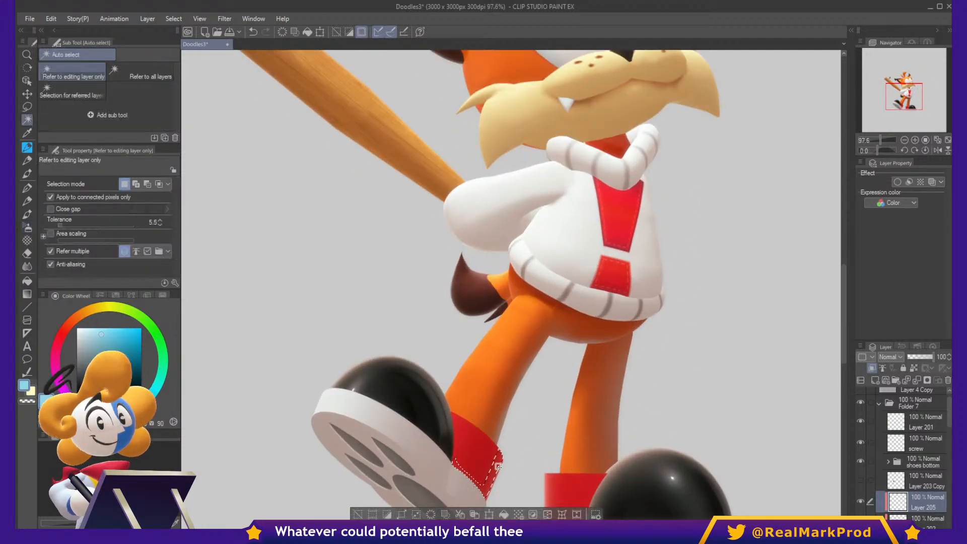
drag(491, 459, 537, 356)
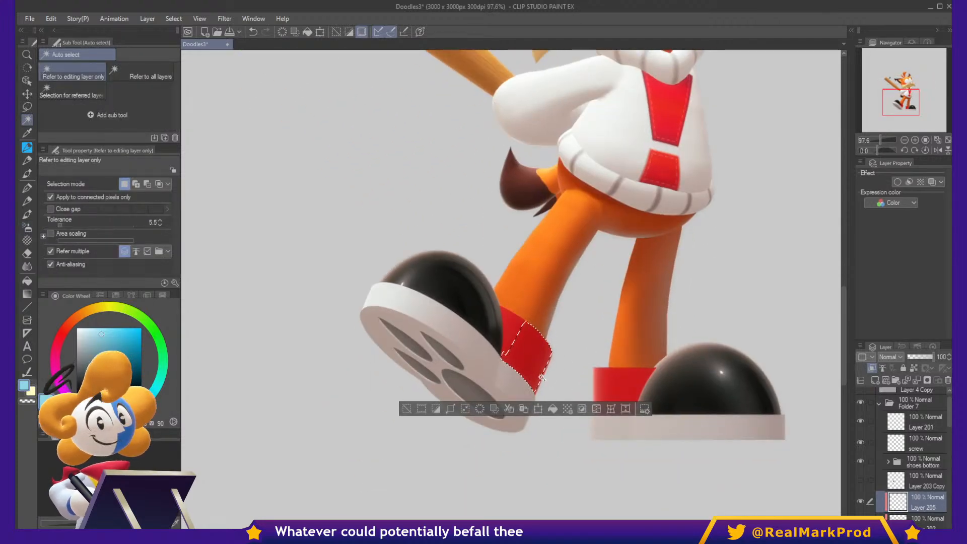
shift+click(524, 396)
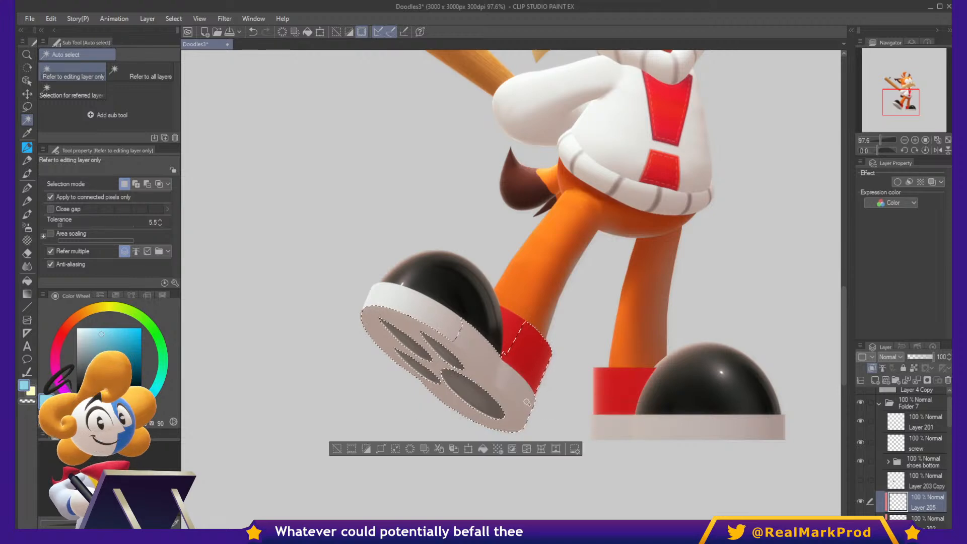
Airbrush a soft light blue rim along the heel side of the raised shoe's sole and cuff at size 213.4, and clear the selection.
key(b)
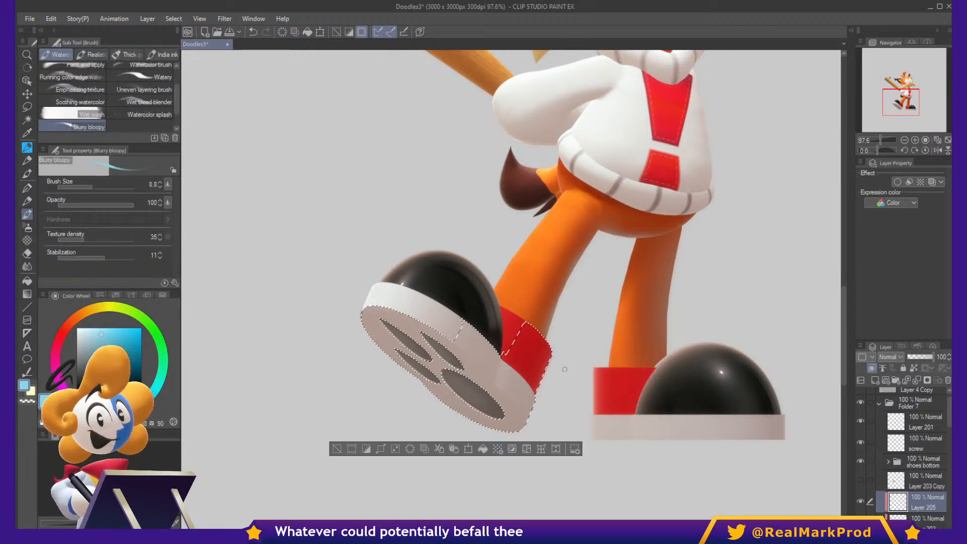
key(b)
mouse_move(557, 348)
mouse_down()
mouse_move(523, 449)
mouse_move(579, 391)
mouse_up()
key(ctrl+d)
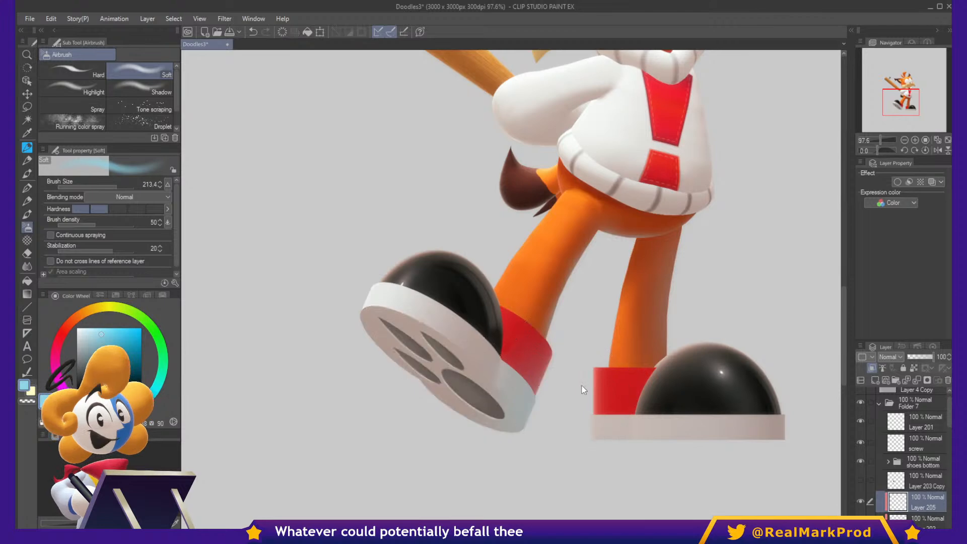
drag(576, 353, 565, 403)
key(ctrl+z)
key(ctrl+z)
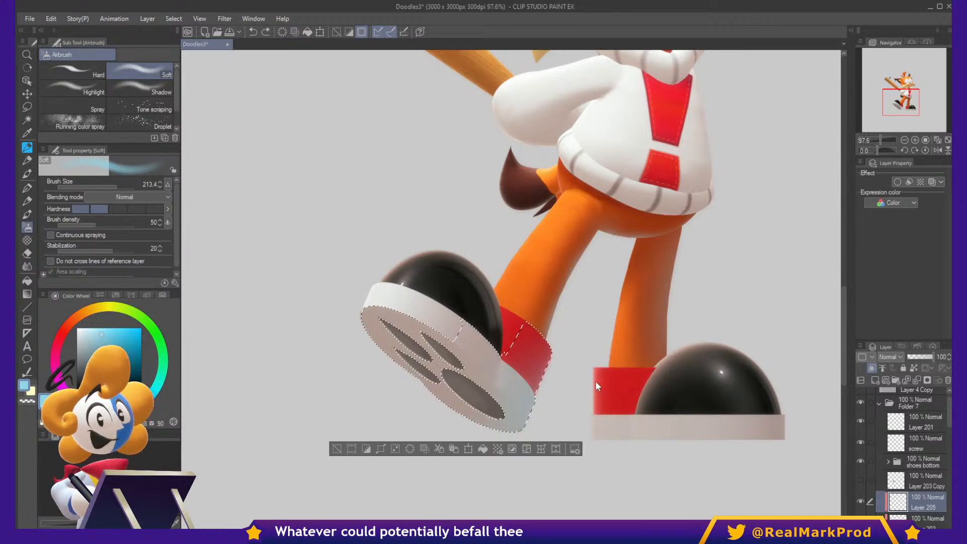
mouse_move(572, 335)
mouse_down()
mouse_move(524, 438)
mouse_move(556, 423)
mouse_up()
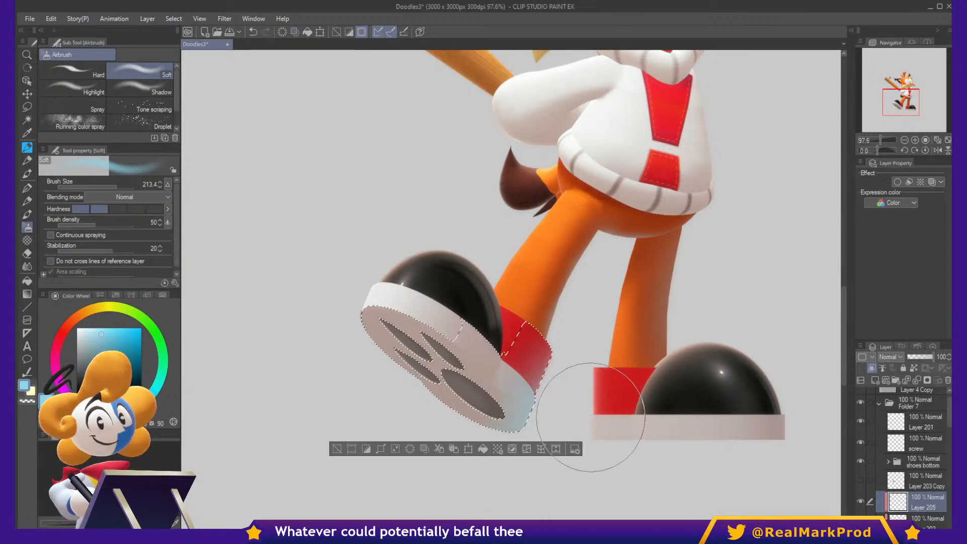
key(ctrl+z)
drag(586, 371, 546, 465)
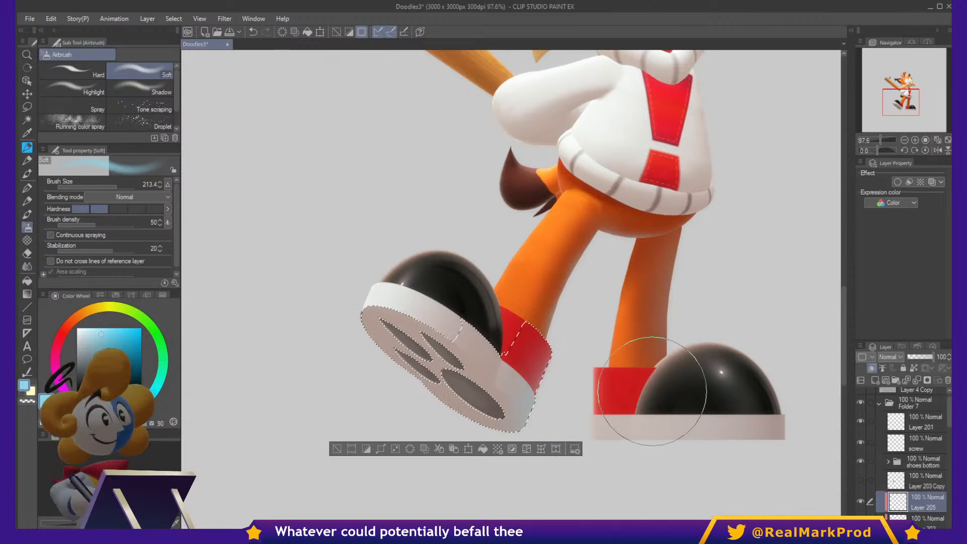
key(ctrl+d)
Select the standing shoe's black toe cap and its whole light sole with Auto select.
drag(794, 337, 749, 379)
key(w)
click(723, 445)
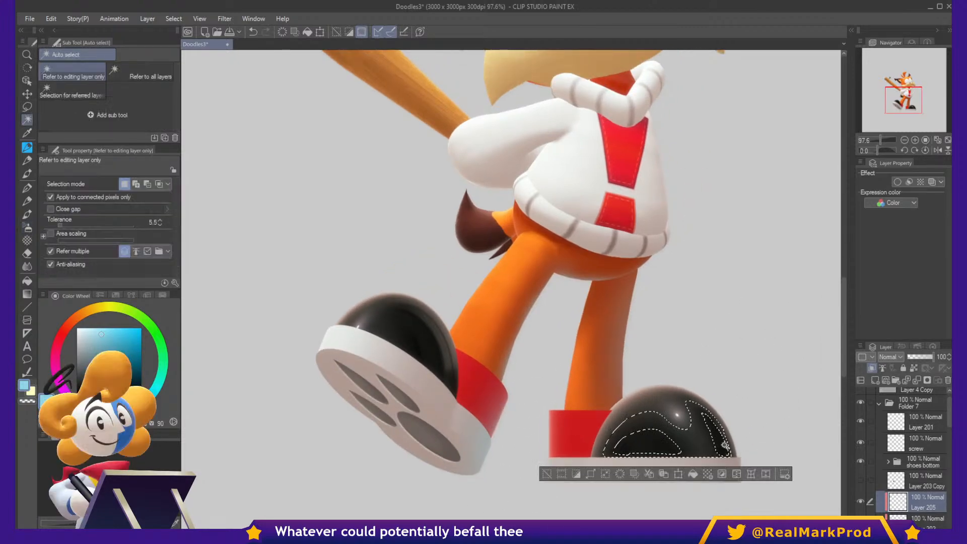
shift+click(719, 460)
shift+click(724, 448)
shift+click(727, 438)
shift+click(724, 424)
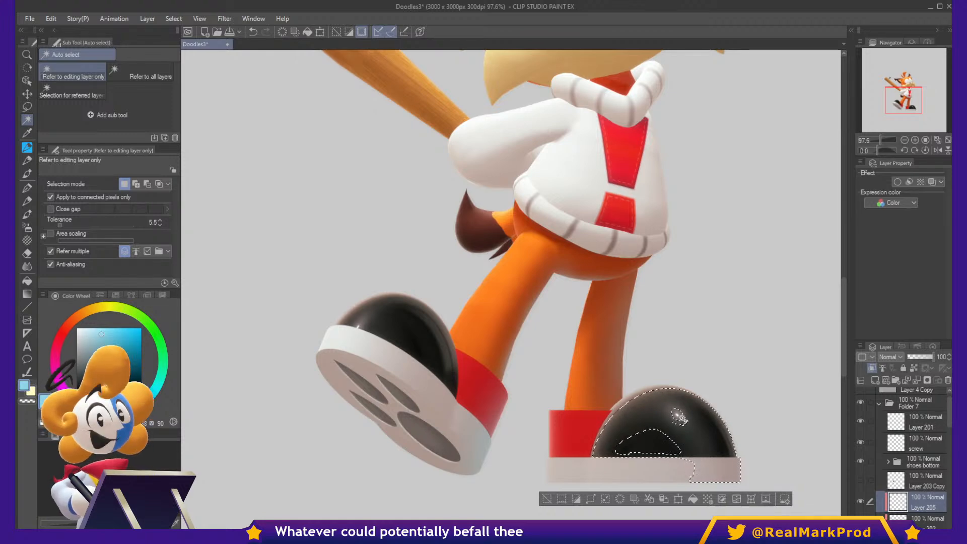
shift+click(672, 462)
Airbrush a soft light blue rim on the front end of the standing shoe's toe cap and sole, and clear the selection.
key(b)
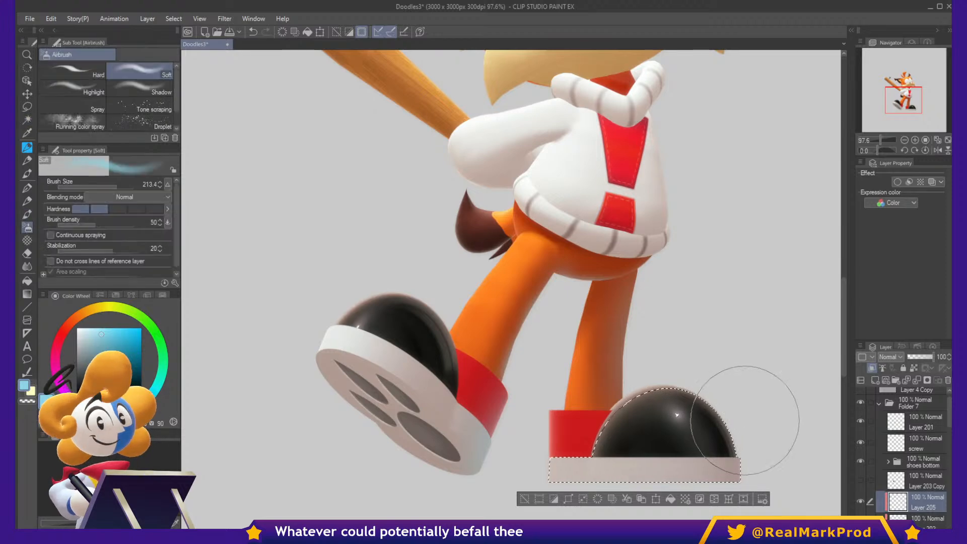
mouse_move(745, 406)
mouse_down()
mouse_move(715, 521)
mouse_move(756, 465)
mouse_up()
key(ctrl+d)
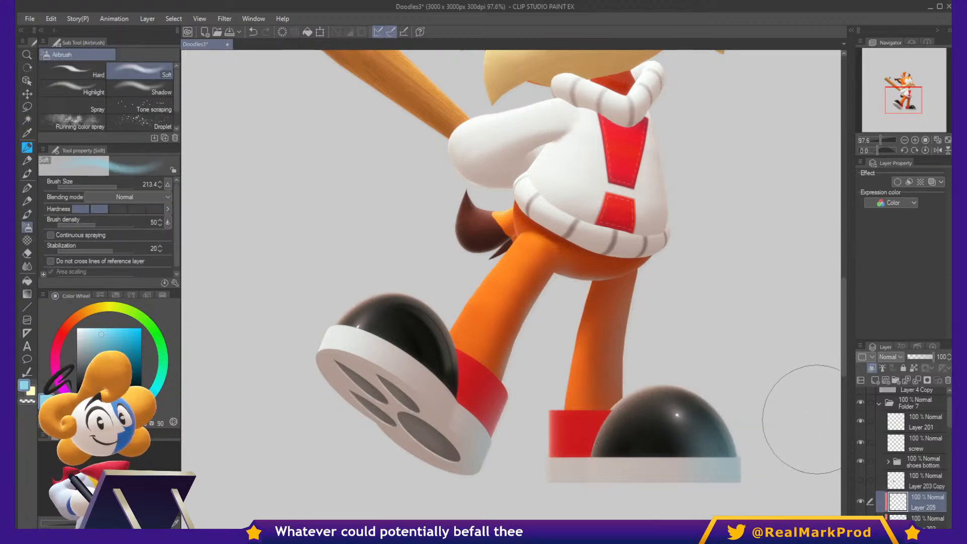
Select the raised shoe's black toe cap with Auto select, adding its shading bands up to the edge beside the red cuff.
drag(754, 245, 785, 255)
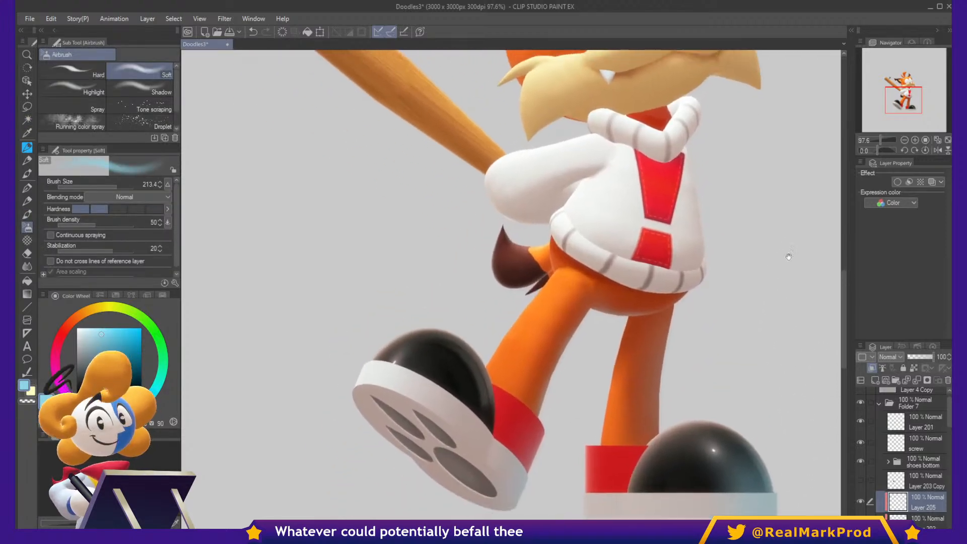
key(w)
click(491, 402)
shift+click(491, 407)
shift+click(486, 403)
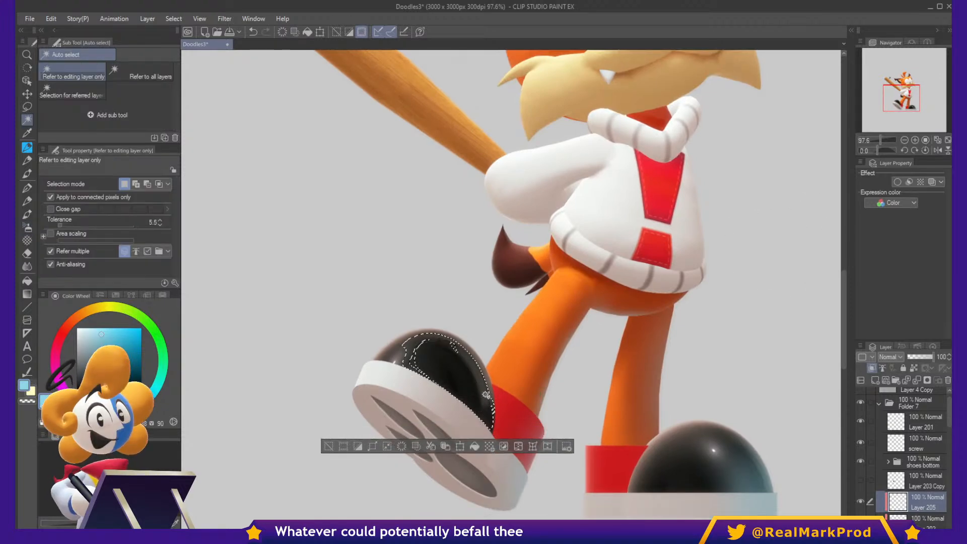
shift+click(485, 393)
shift+click(484, 381)
shift+click(486, 373)
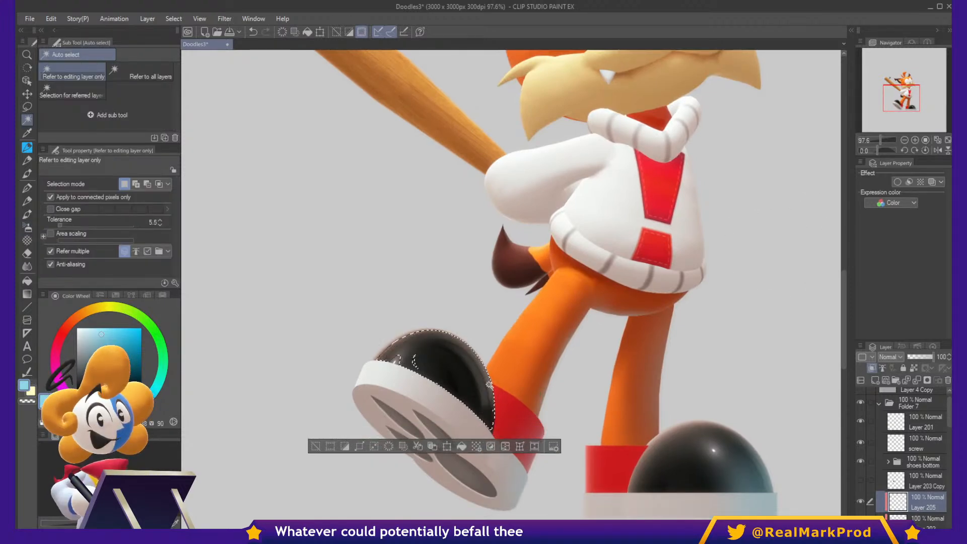
shift+click(496, 408)
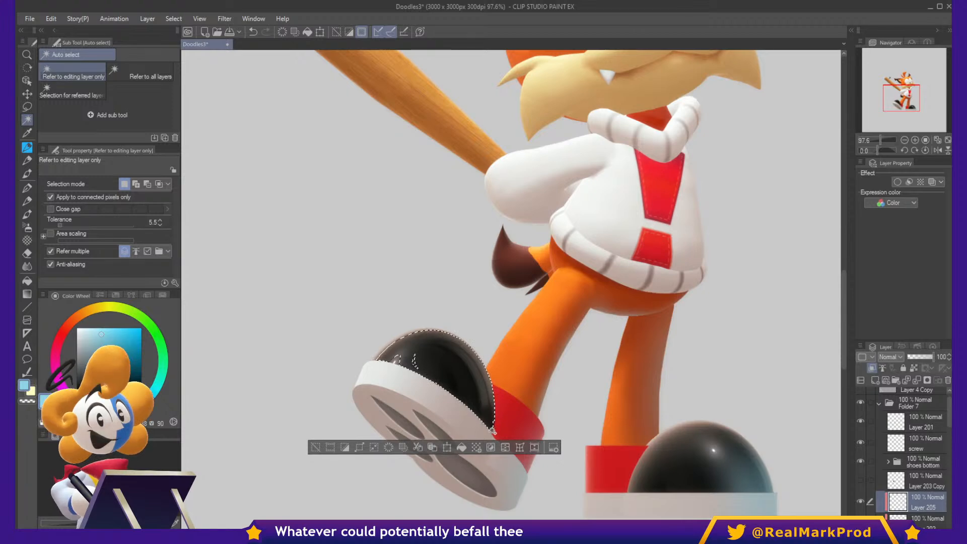
shift+click(496, 427)
Airbrush a soft light blue rim on the toe cap's edge next to the red cuff with the Soft airbrush.
key(b)
key(b)
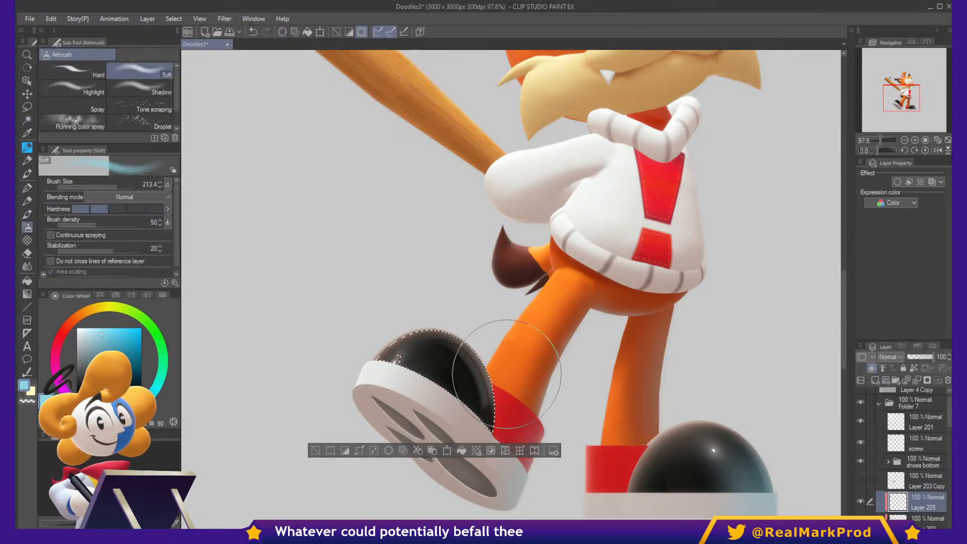
drag(511, 373, 500, 424)
Airbrush reflected orange from the leg and reflected red from the cuff, at size 149.4 for the red, onto the toe cap, and clear the selection.
alt+click(522, 340)
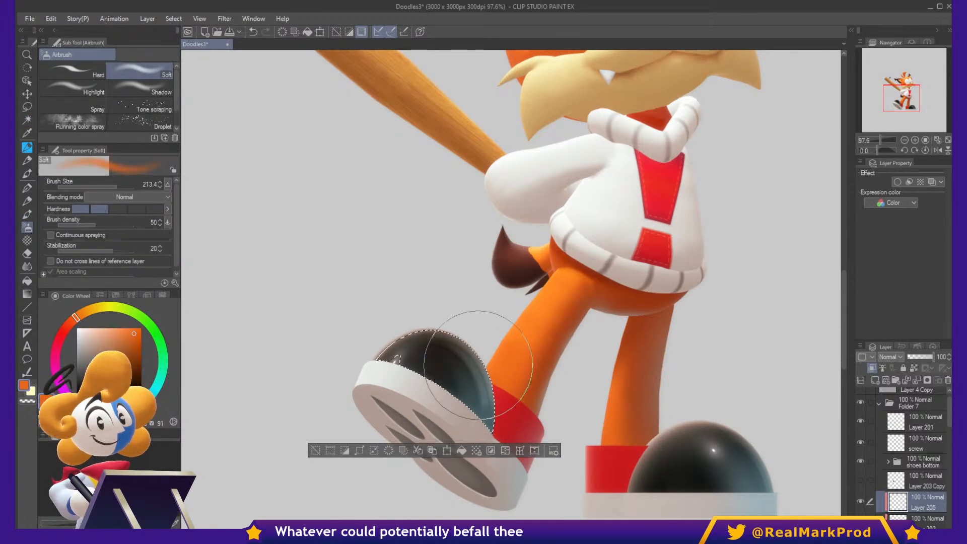
mouse_move(481, 366)
mouse_down()
mouse_move(503, 361)
mouse_move(465, 350)
mouse_move(487, 367)
mouse_up()
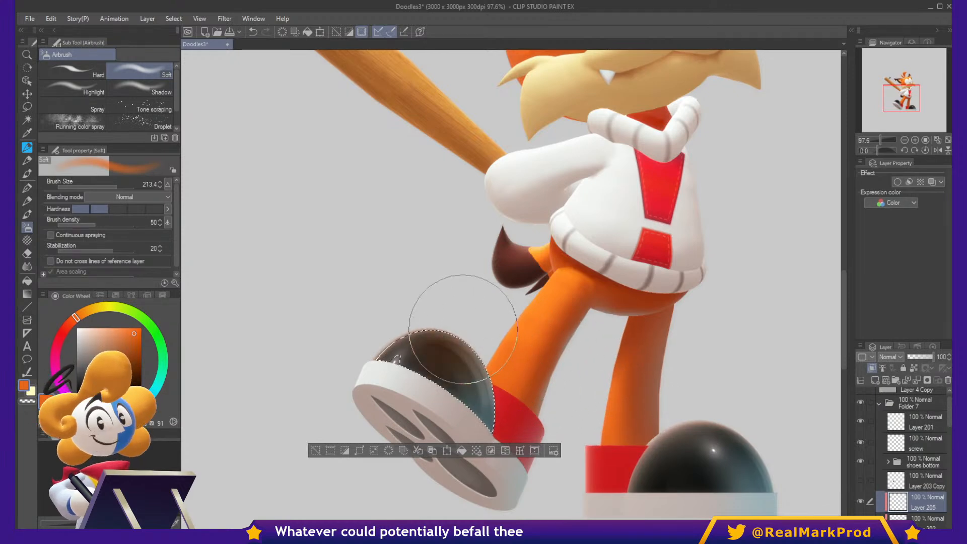
alt+click(521, 412)
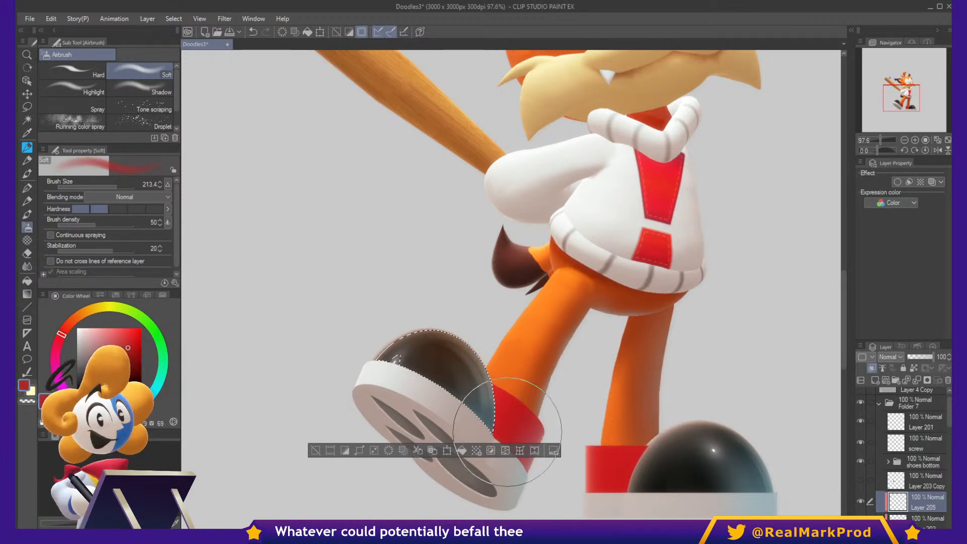
key(bracketleft)
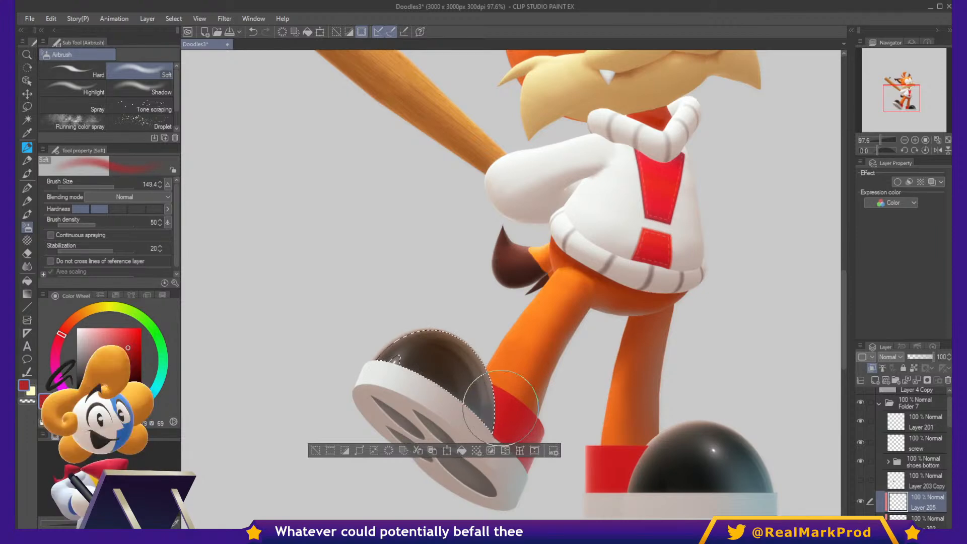
mouse_move(502, 405)
mouse_down()
mouse_move(552, 392)
mouse_move(553, 405)
mouse_move(564, 404)
mouse_move(512, 406)
mouse_up()
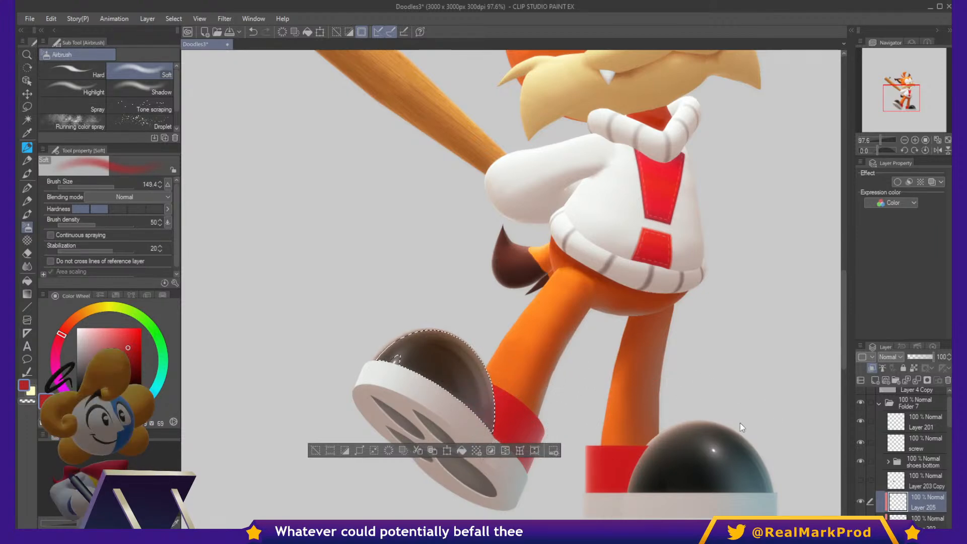
key(ctrl+d)
Select the standing shoe's black toe cap and airbrush a faint orange reflection sampled from the leg on its upper side, and clear the selection.
key(w)
click(664, 468)
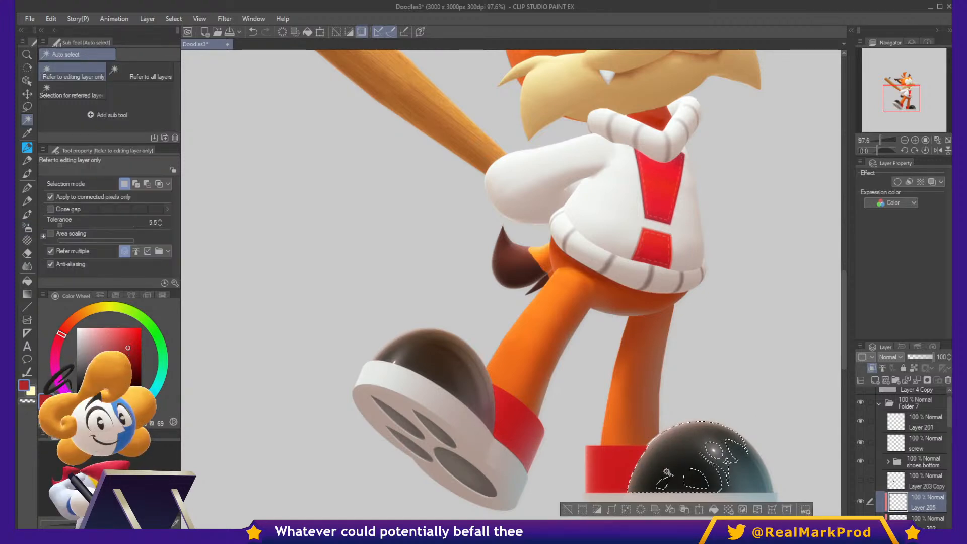
key(b)
key(b)
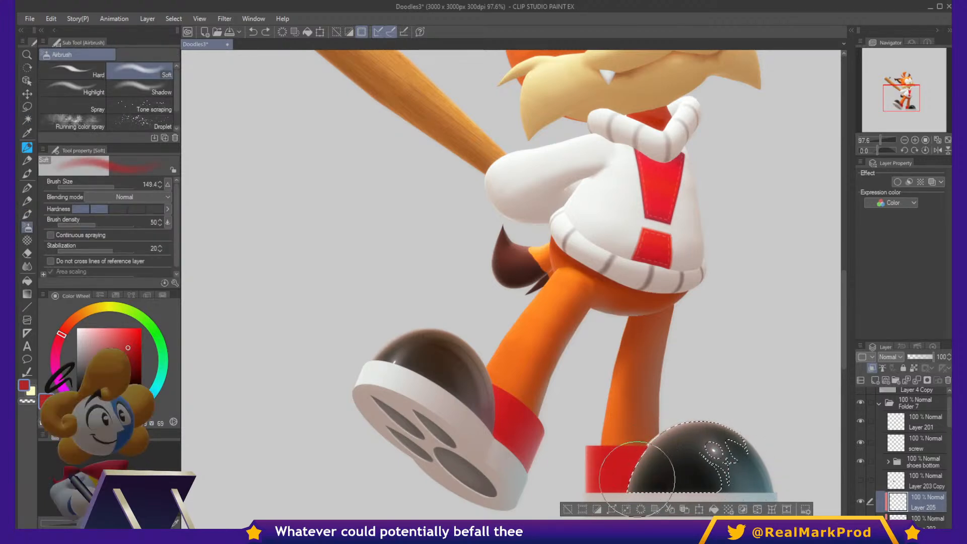
drag(636, 475, 641, 459)
key(ctrl+z)
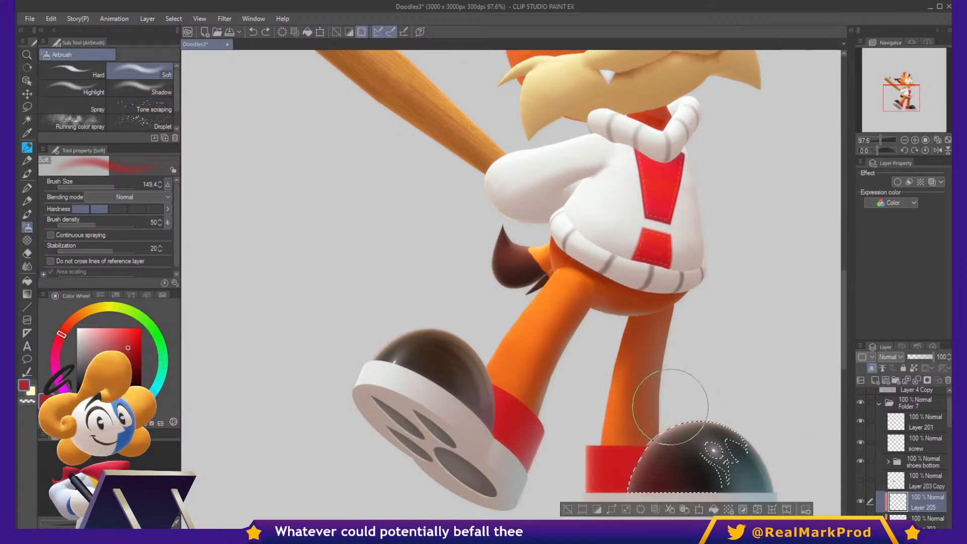
alt+click(629, 398)
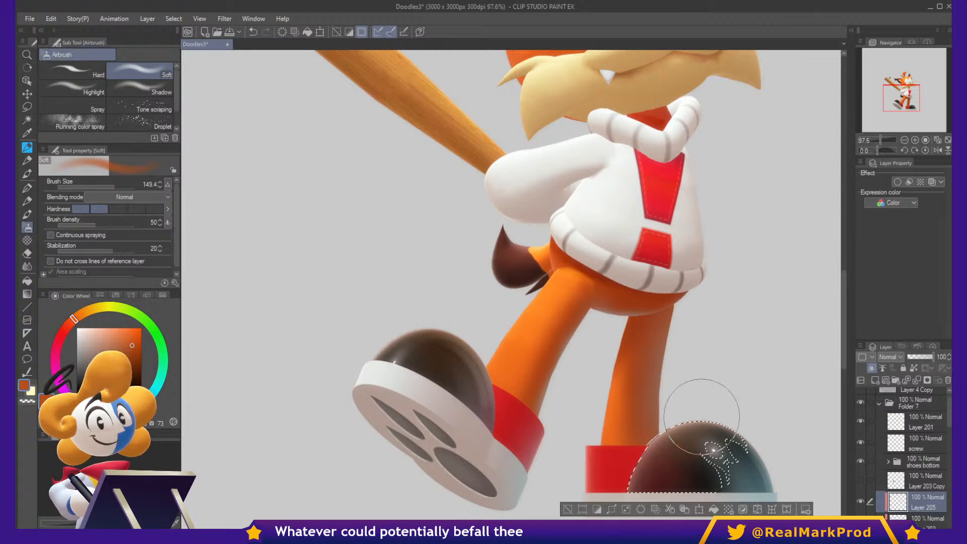
key(ctrl+d)
Touch up the corner of the red neck against the white collar on Layer 202, using a 4.2 G-pen and red sampled from the neck.
mouse_move(755, 274)
mouse_down()
mouse_move(717, 373)
mouse_move(709, 323)
mouse_move(758, 444)
mouse_up()
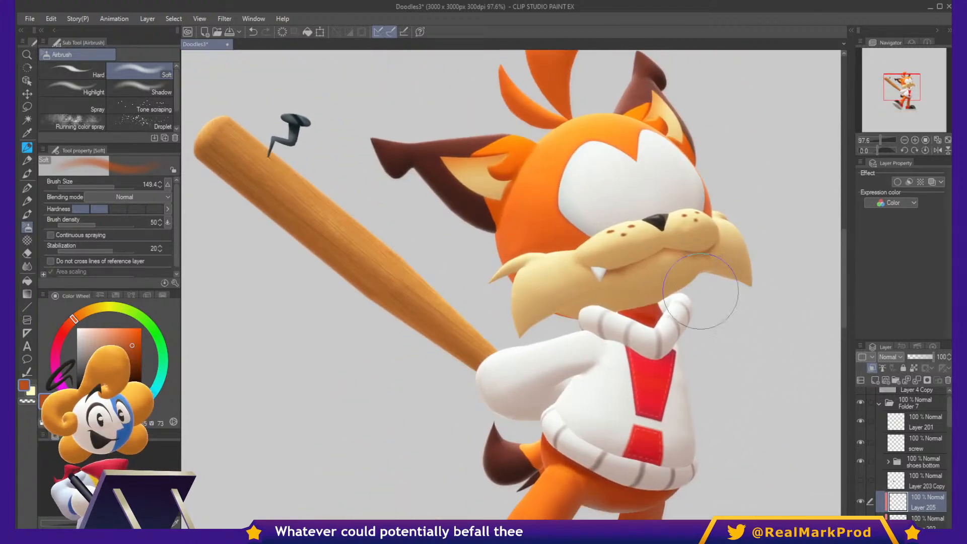
scroll(700, 291, up, 7)
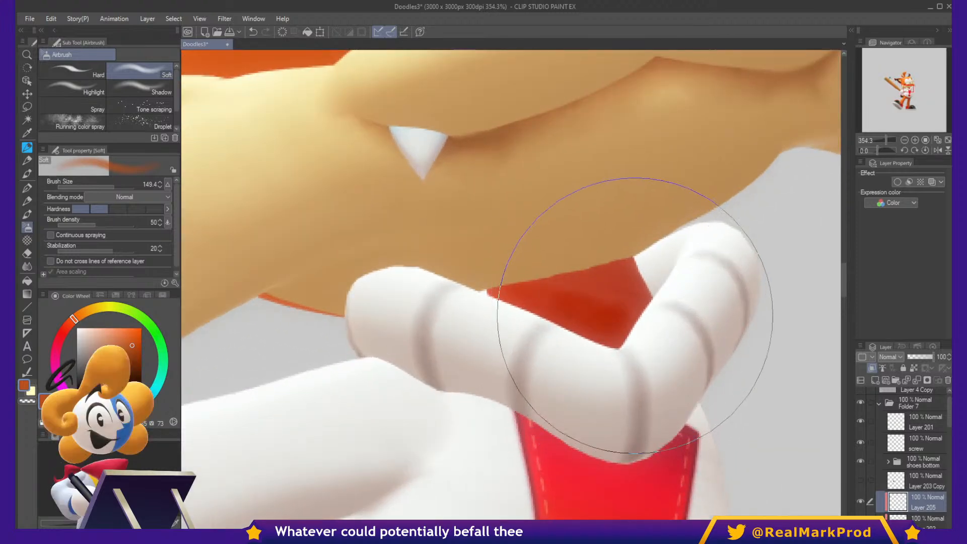
key(bracketleft)
key(bracketleft)
key(bracketleft)
key(bracketleft)
key(bracketleft)
key(bracketleft)
key(bracketleft)
key(bracketleft)
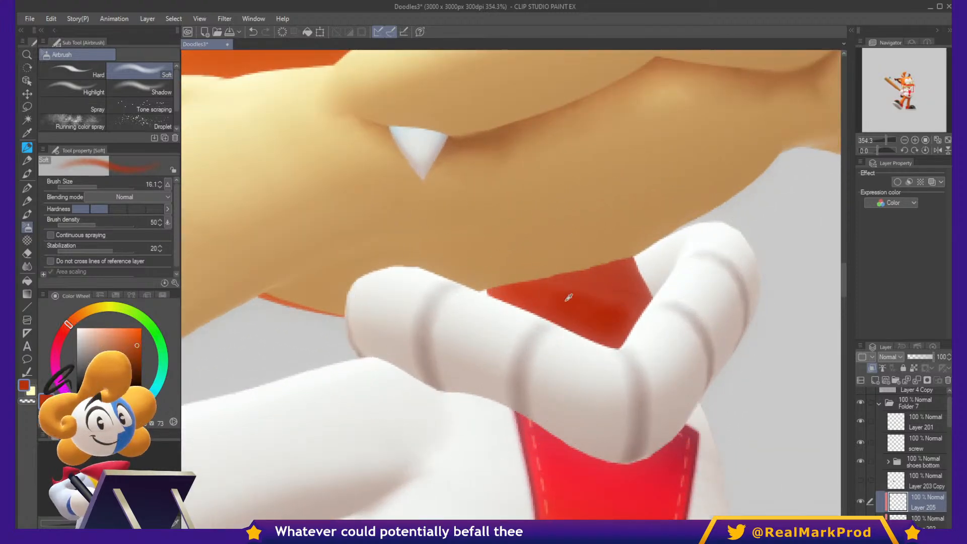
key(bracketleft)
key(bracketleft)
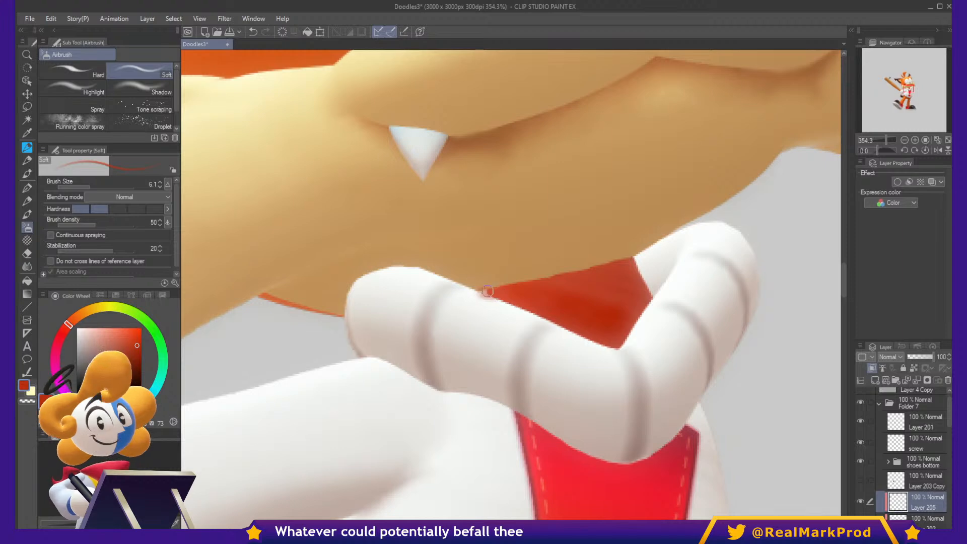
key(p)
key(bracketleft)
key(bracketleft)
key(bracketleft)
key(bracketleft)
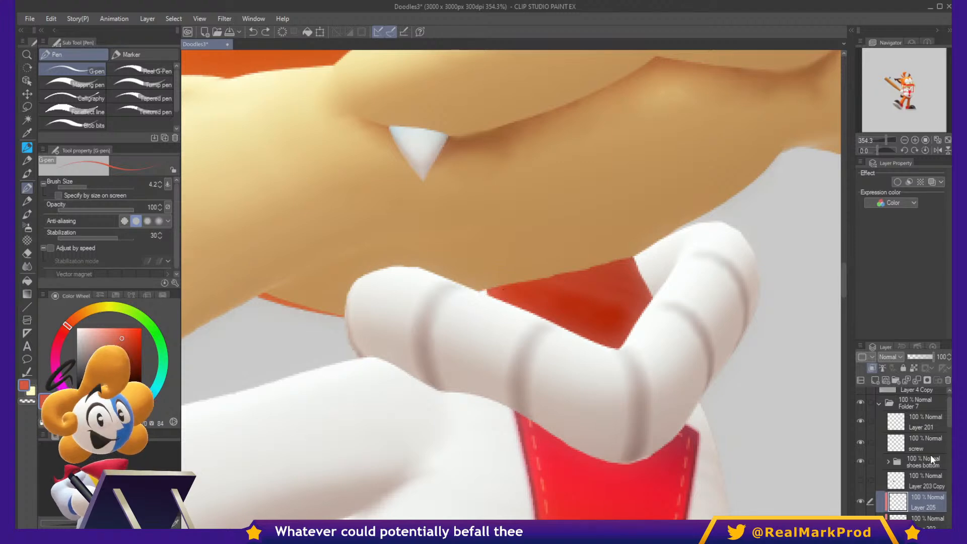
scroll(926, 451, down, 2)
click(864, 470)
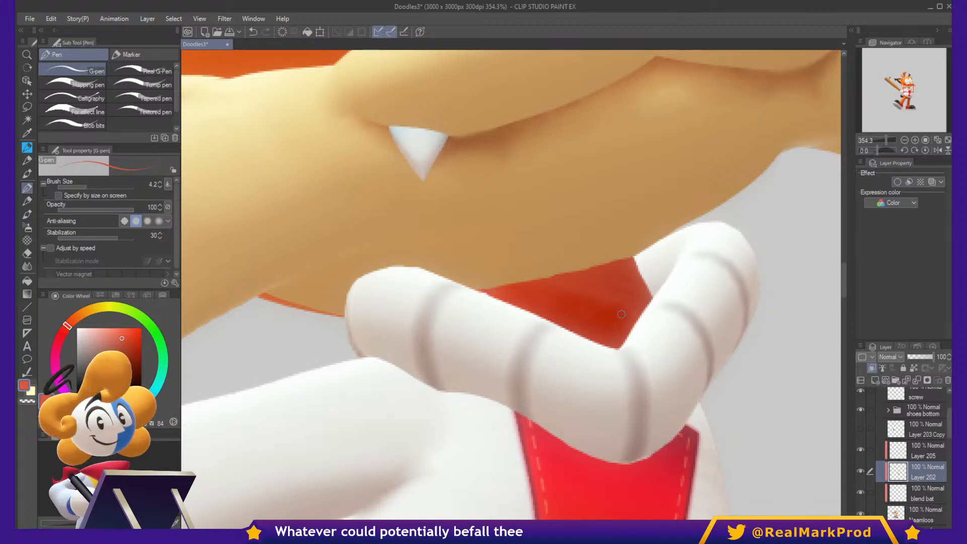
drag(621, 314, 725, 352)
scroll(652, 357, down, 4)
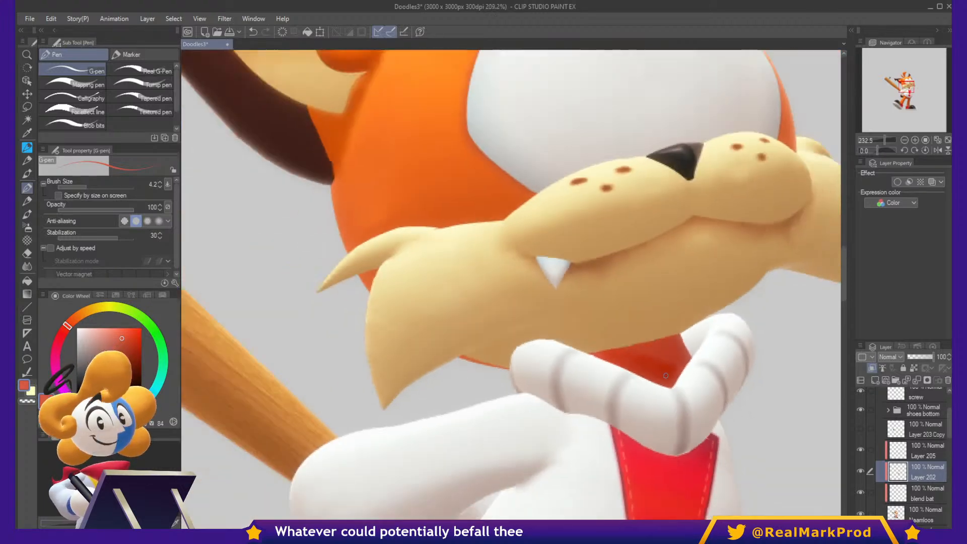
drag(708, 384, 740, 399)
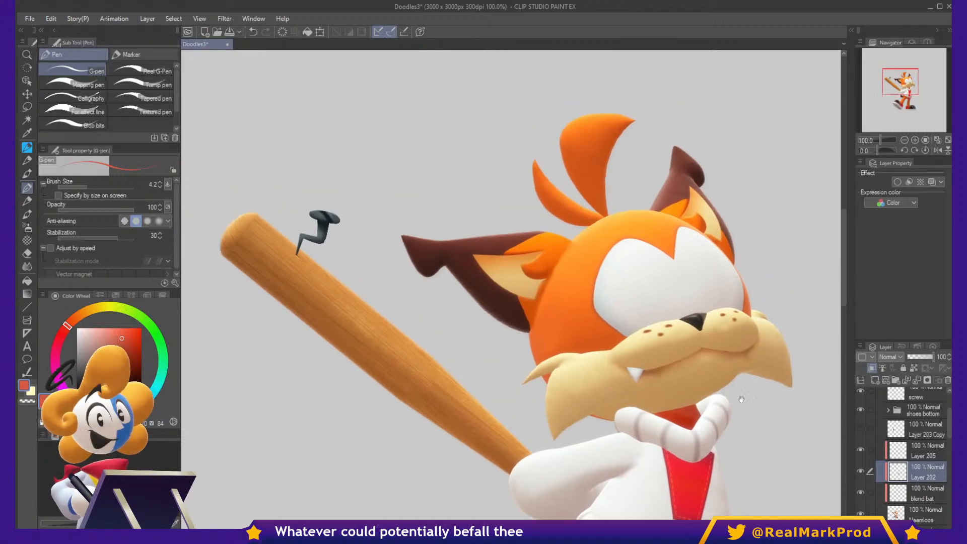
Select the base character layer and choose the Finger tip blend tool at size 16.1 for the mouth line.
scroll(715, 358, up, 5)
click(916, 515)
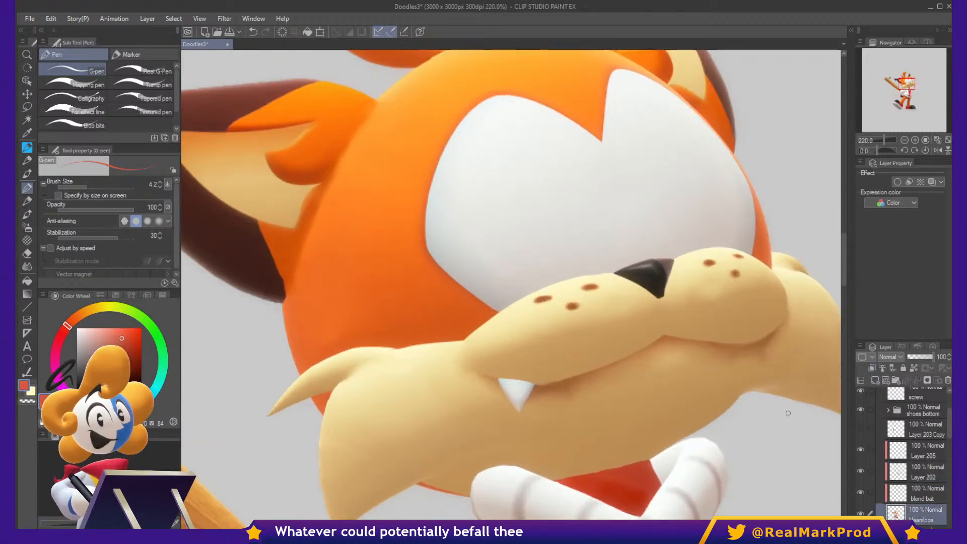
key(j)
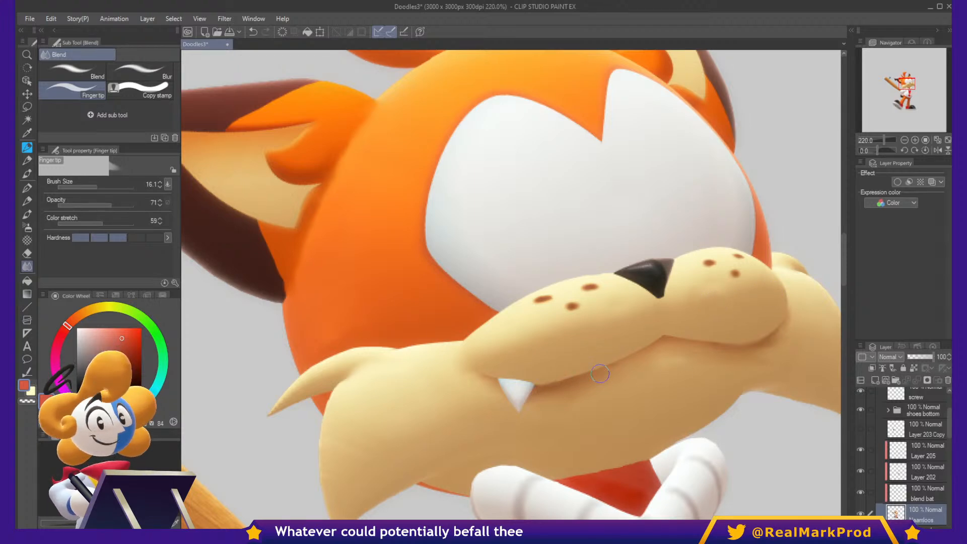
scroll(600, 373, down, 8)
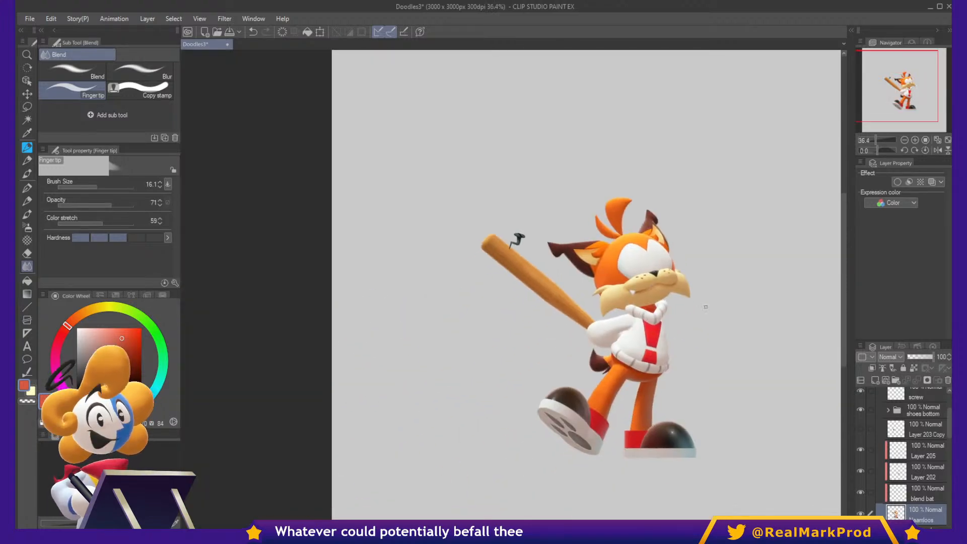
scroll(706, 307, up, 3)
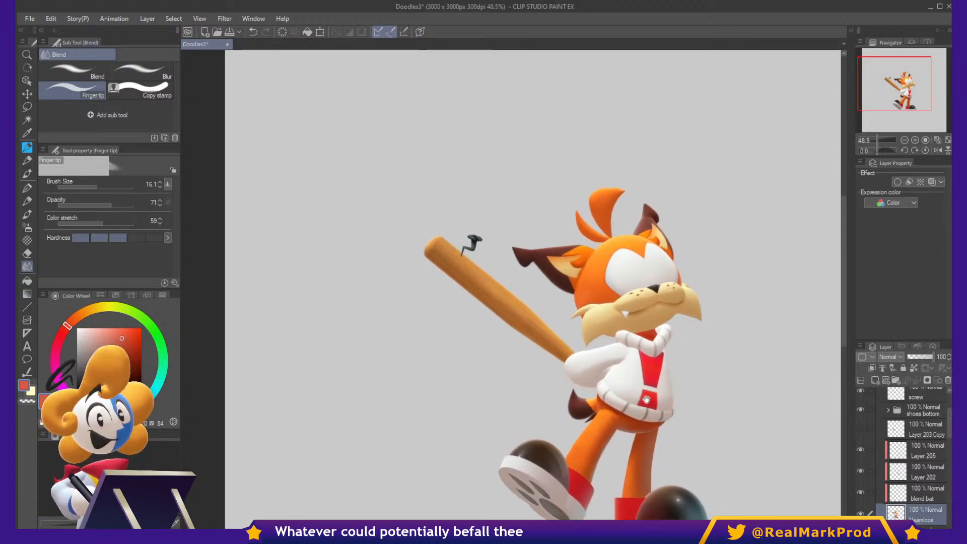
Auto select the shading bands on the white sleeve's lower half, and set the Soft airbrush to a light blue at size 175.5.
scroll(646, 399, up, 6)
key(w)
click(603, 304)
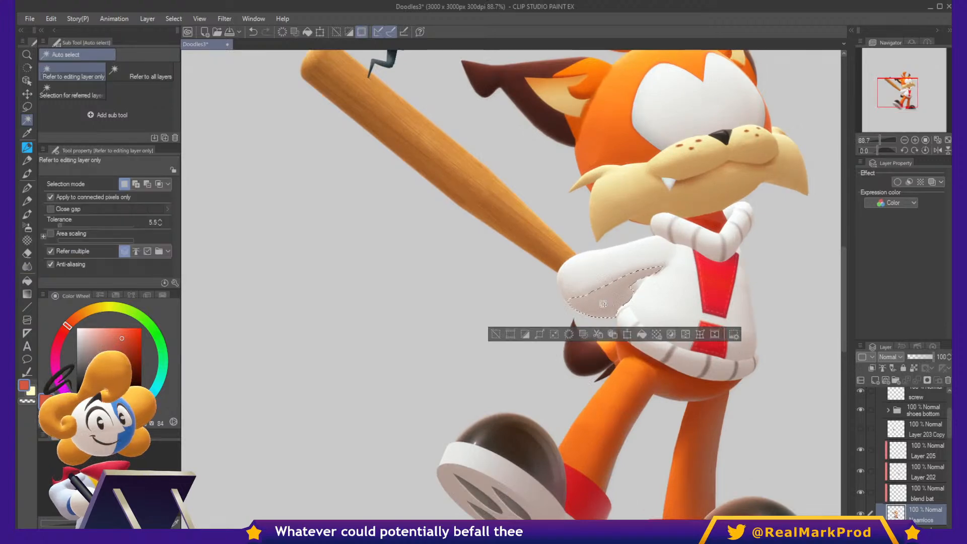
shift+click(579, 285)
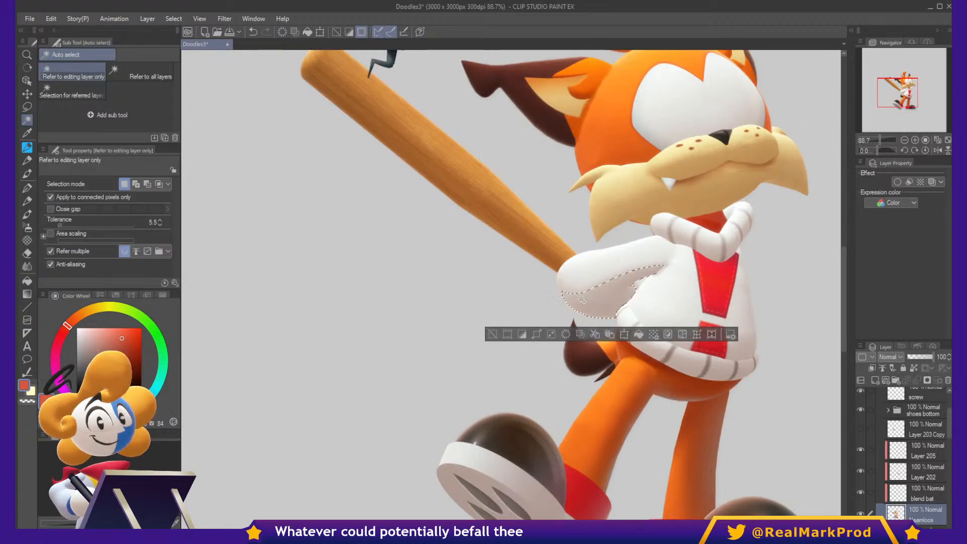
key(b)
key(b)
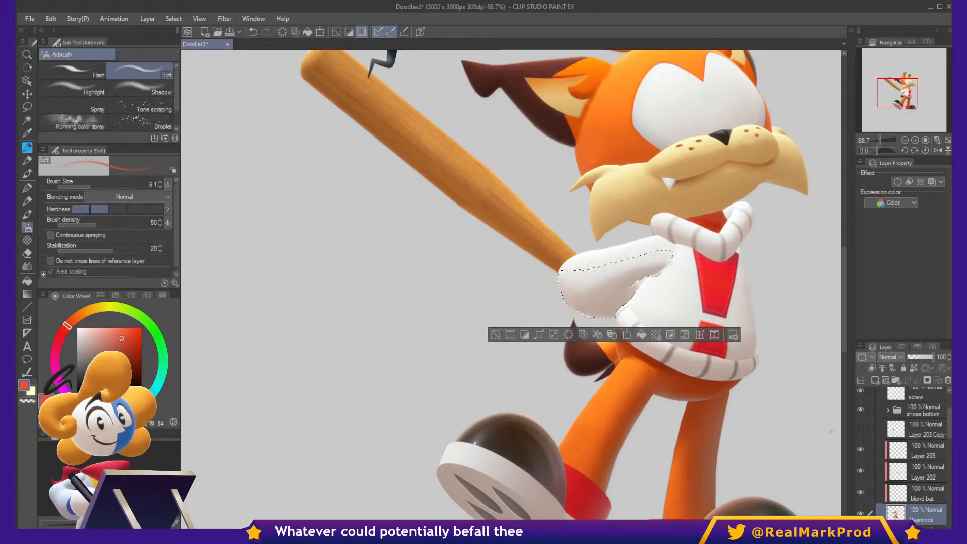
scroll(549, 366, up, 2)
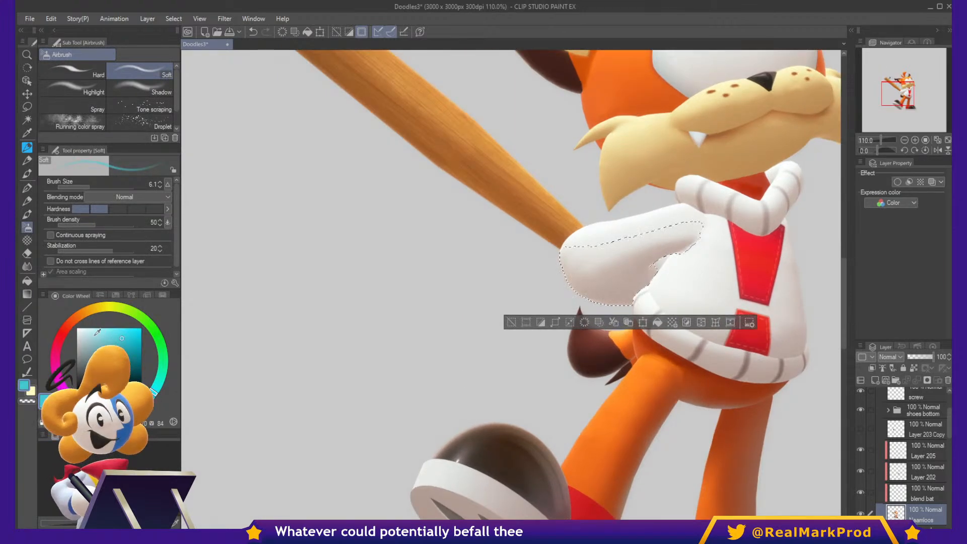
scroll(620, 288, up, 2)
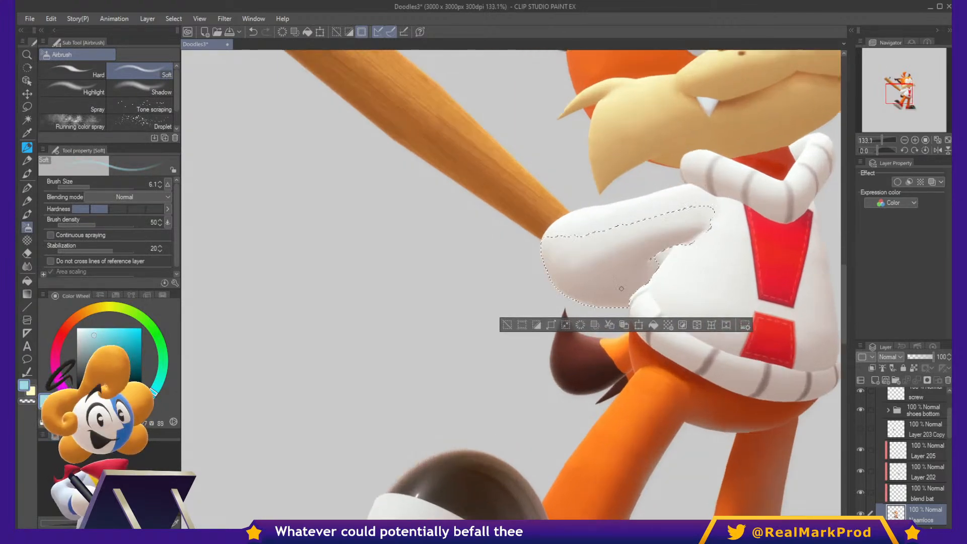
drag(581, 281, 614, 289)
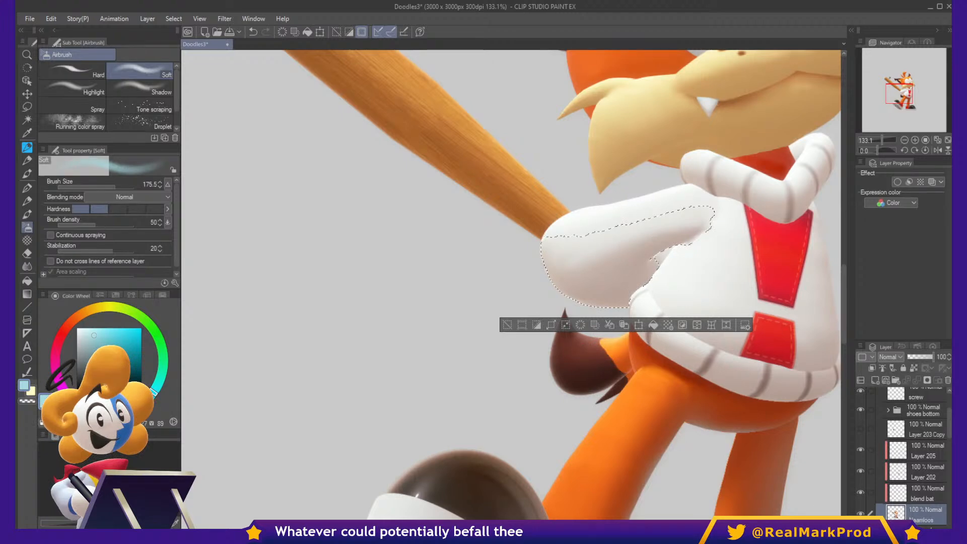
Check Layer 202 by toggling its visibility, and rename Layer 202 as "sh" and Layer 205 as "bl".
click(904, 475)
click(860, 469)
click(860, 469)
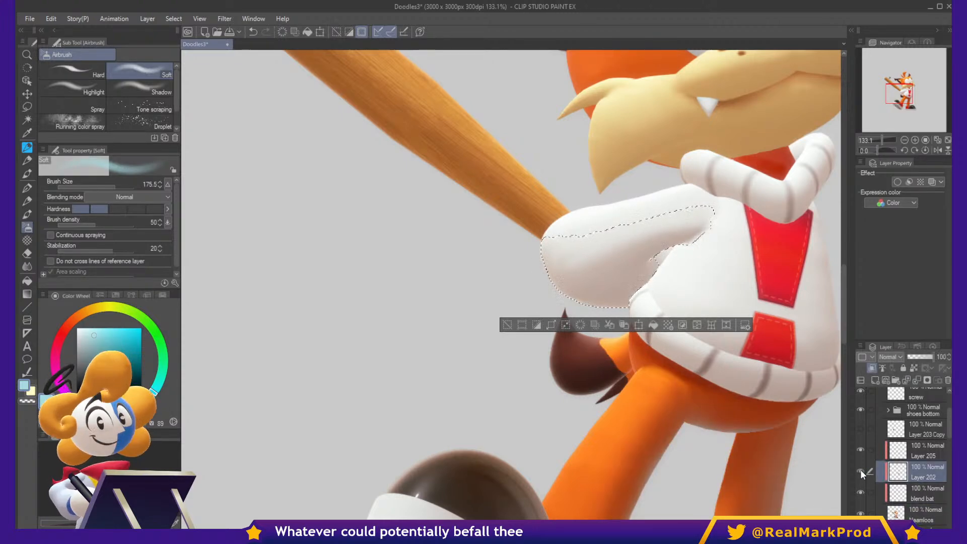
click(860, 470)
click(859, 469)
click(915, 455)
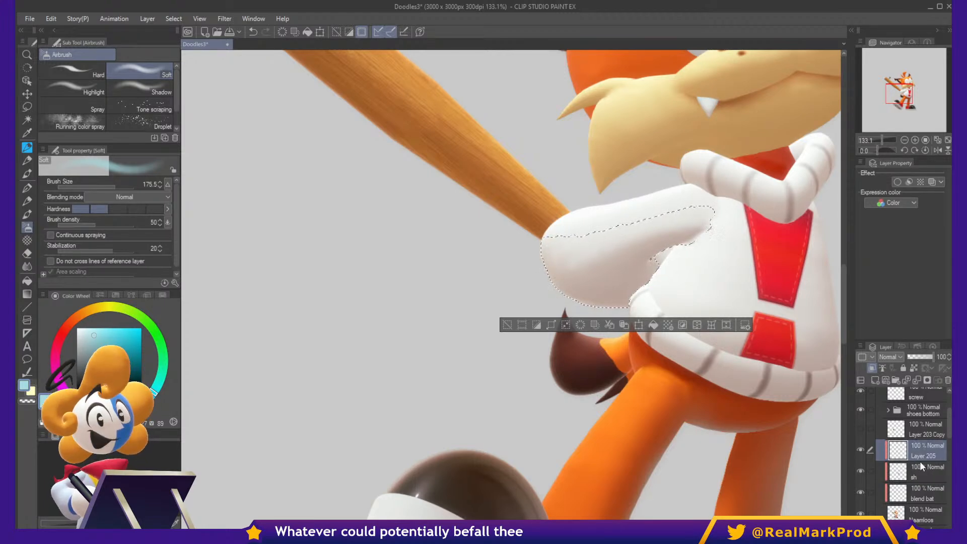
double_click(919, 459)
text(bl)
key(Return)
Airbrush a faint light blue rim along the sleeve's lower edge, undoing the excess stroke, and clear the selection.
drag(580, 307, 588, 308)
key(ctrl+z)
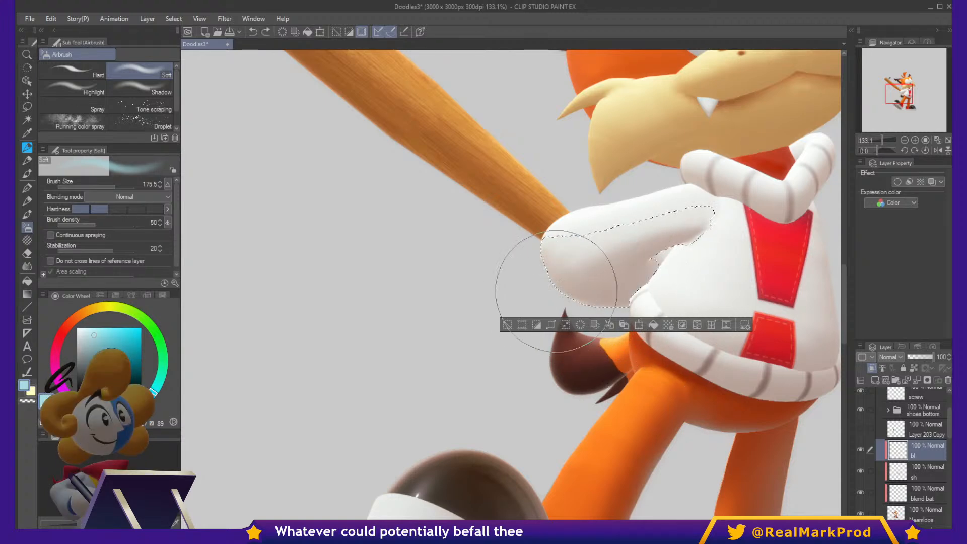
key(ctrl+d)
Select the outline of the base character layer, airbrush light blue onto the dark tail tip's lower edge, and clear the selection.
mouse_move(798, 358)
mouse_down()
mouse_move(697, 426)
mouse_move(741, 322)
mouse_up()
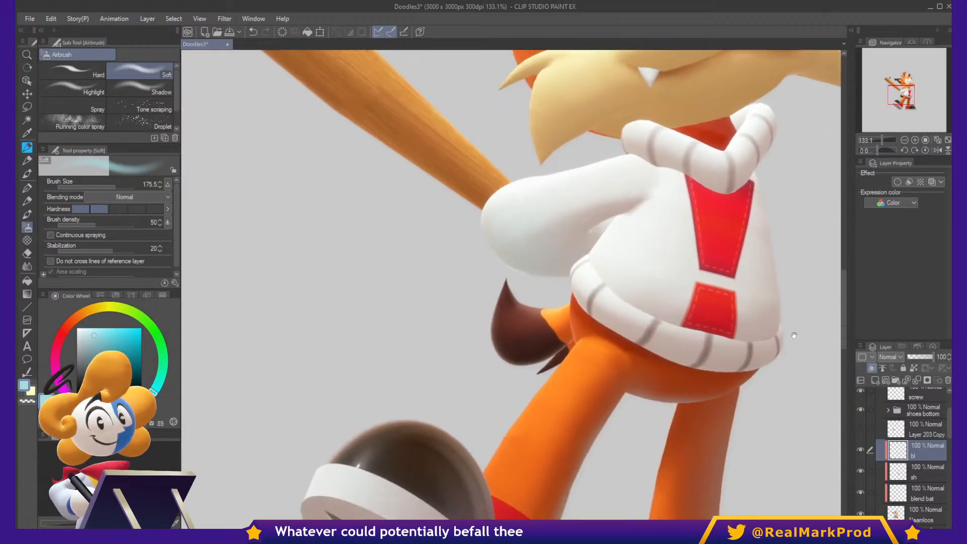
key(w)
click(530, 353)
key(ctrl+d)
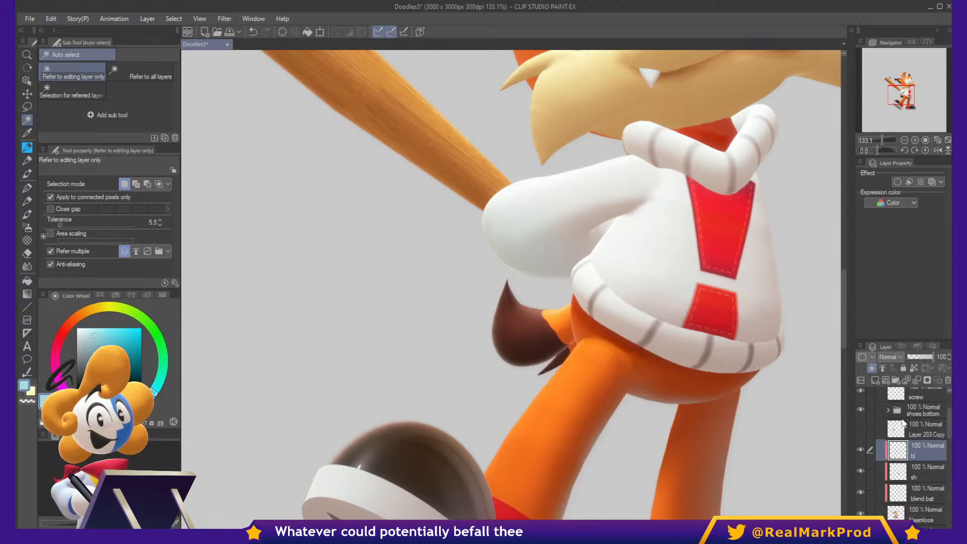
ctrl+click(893, 513)
key(b)
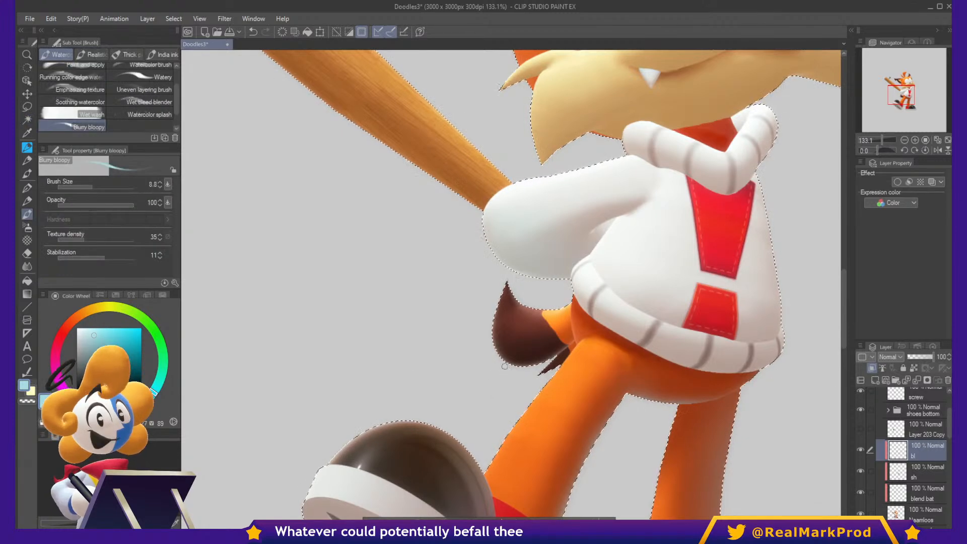
key(b)
mouse_move(514, 360)
mouse_down()
mouse_move(501, 345)
mouse_move(464, 346)
mouse_move(493, 352)
mouse_up()
key(ctrl+d)
Auto select the muzzle's lower shading, including the bands around the mouth line, and switch to the Soft airbrush.
key(space)
drag(811, 312, 755, 395)
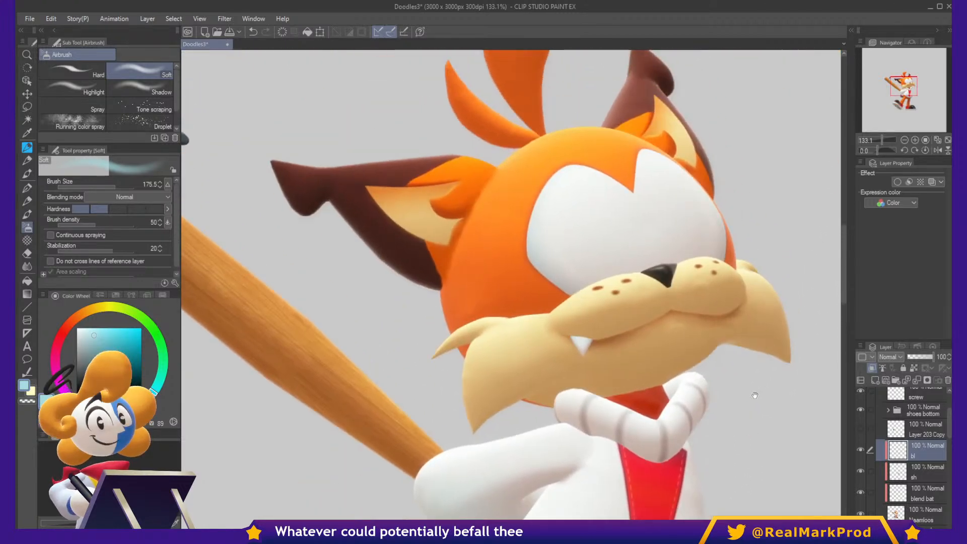
key(w)
click(760, 343)
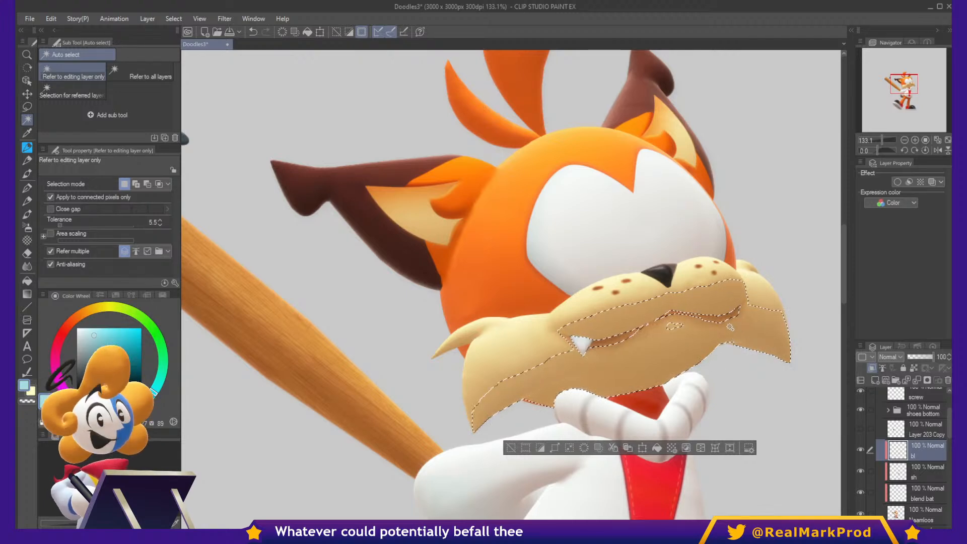
click(728, 341)
click(683, 324)
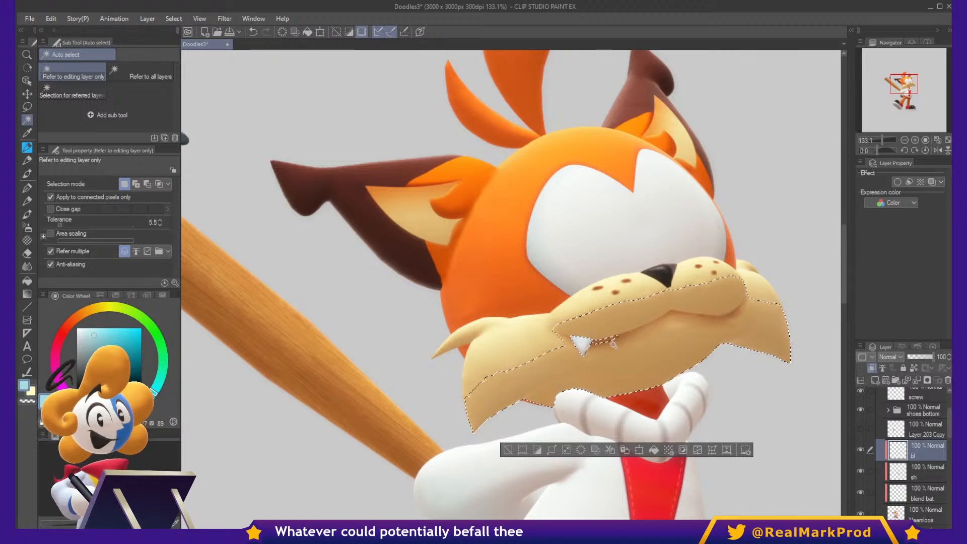
key(b)
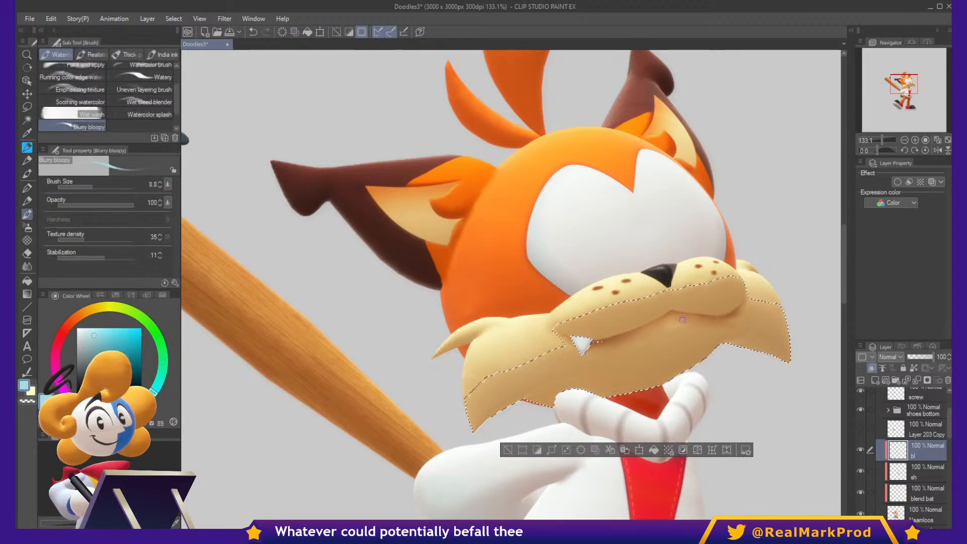
key(b)
Airbrush a faint light blue rim on the muzzle's lower edge above the collar at size 92.8, undoing excess strokes, and clear the selection.
scroll(657, 297, up, 5)
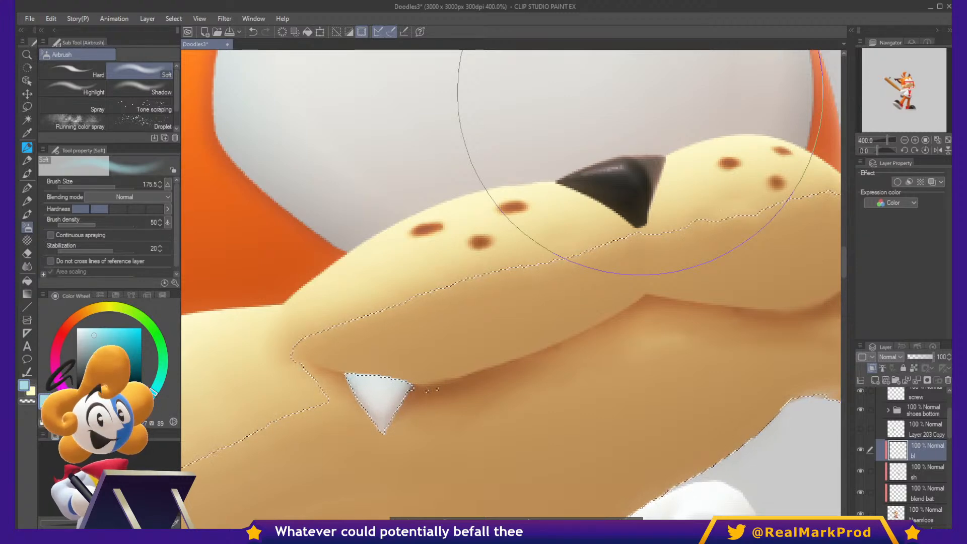
scroll(640, 92, down, 3)
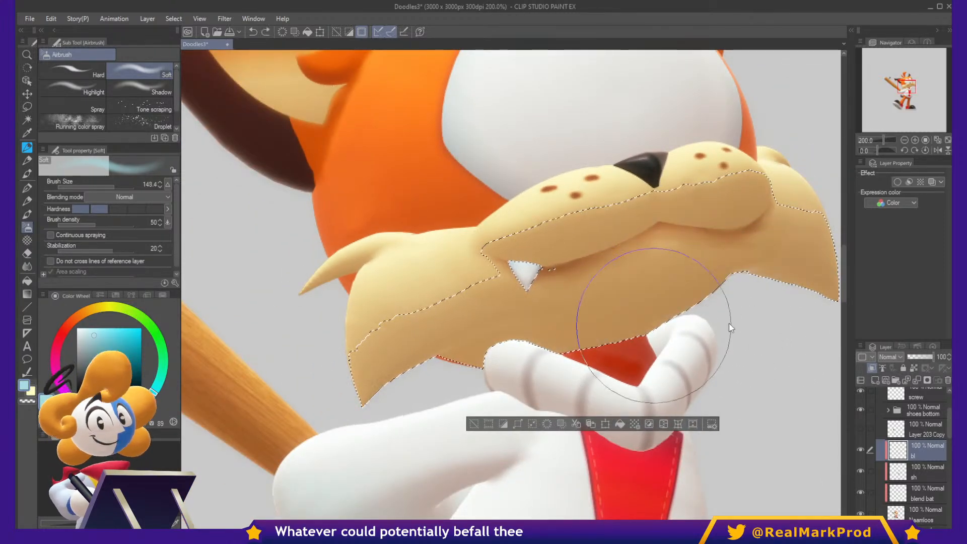
mouse_move(712, 302)
mouse_down()
mouse_move(687, 292)
mouse_move(798, 302)
mouse_up()
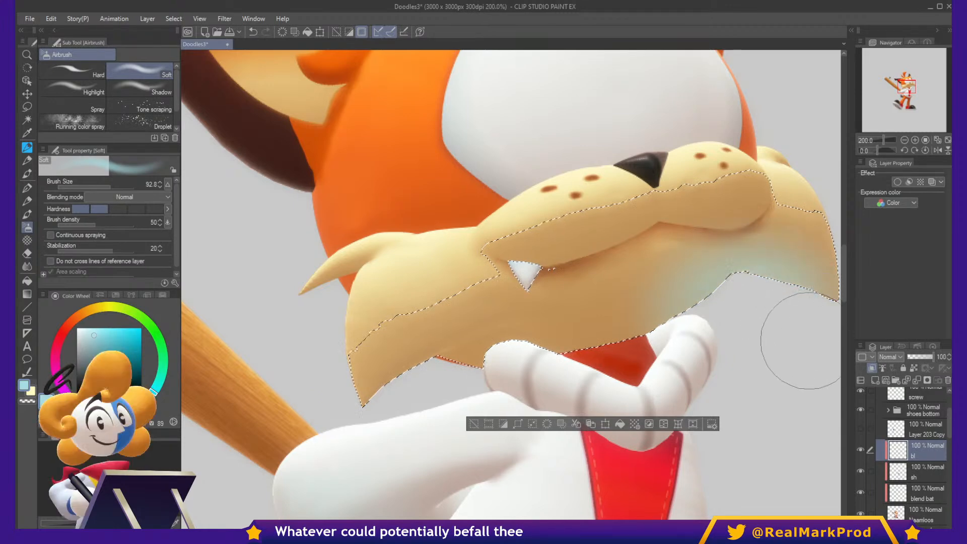
key(ctrl+z)
key(ctrl+z)
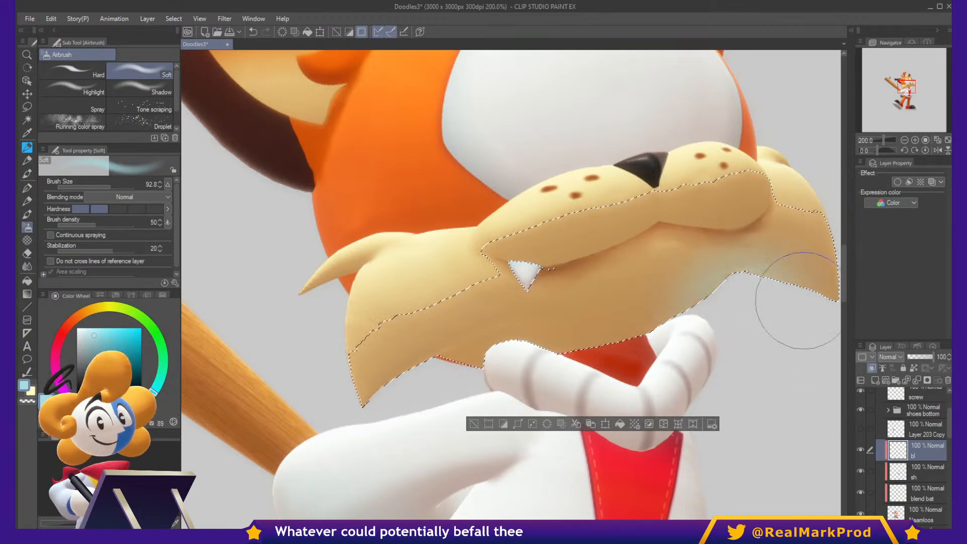
key(ctrl+d)
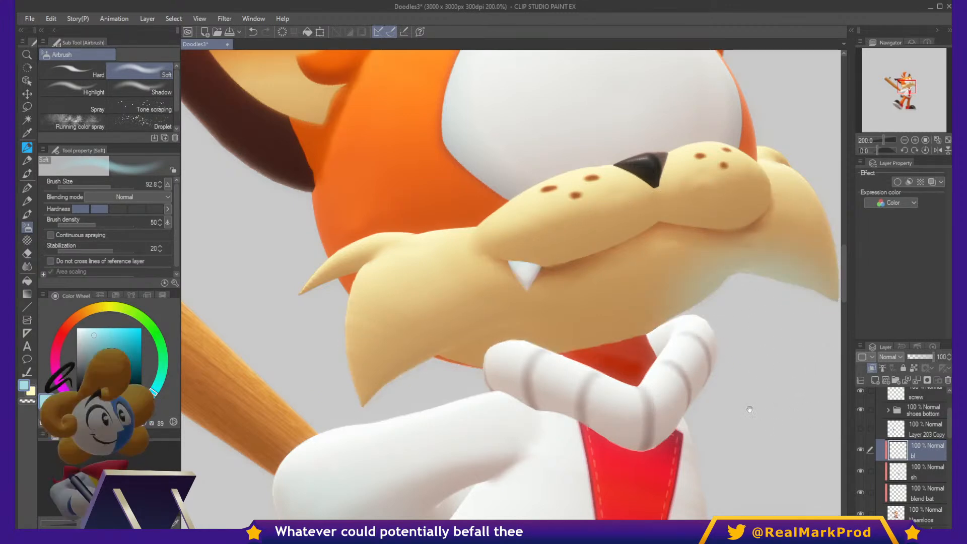
Create a new layer above the bl layer and clip it to the layer below.
key([)
key([)
key([)
key([)
key([)
key([)
key([)
key([)
key([)
key([)
key([)
key([)
scroll(710, 284, down, 5)
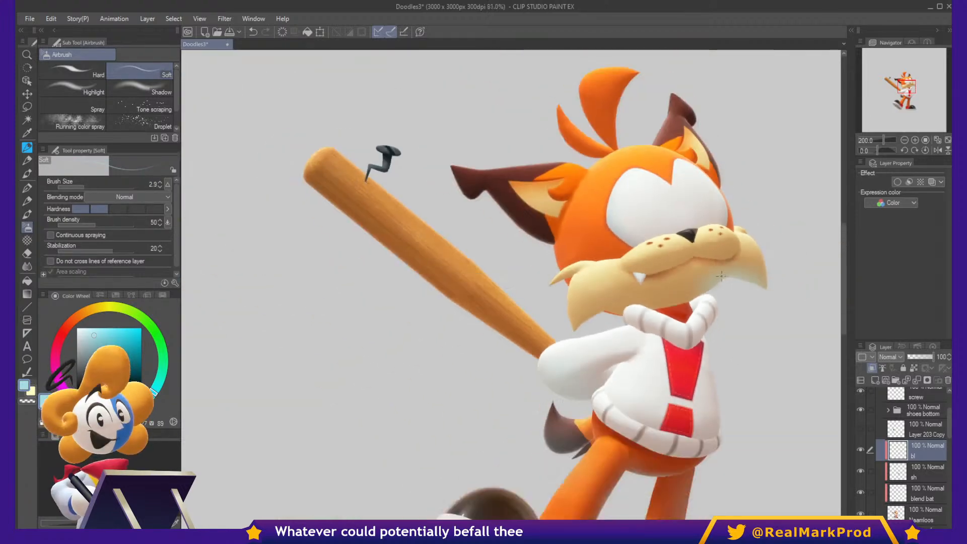
drag(629, 227, 599, 266)
scroll(600, 265, up, 4)
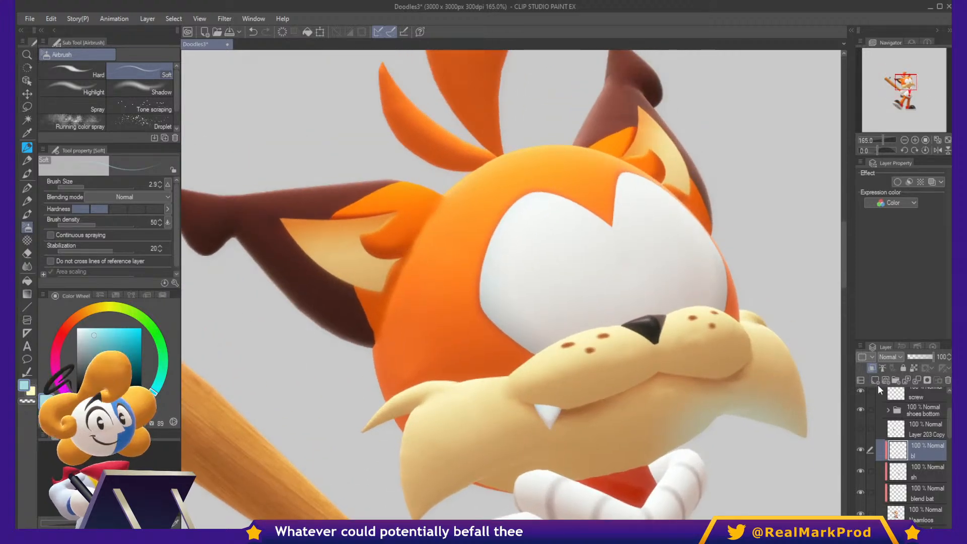
click(875, 381)
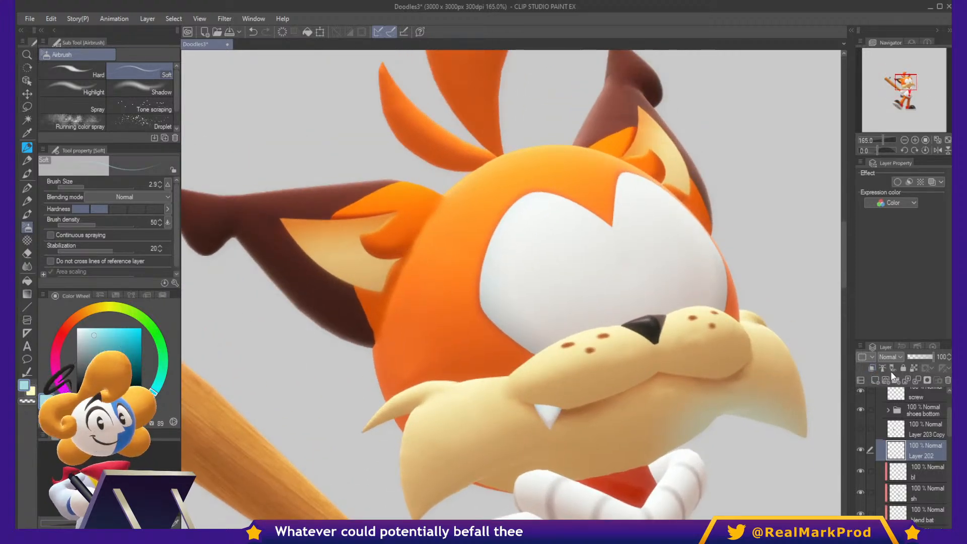
click(872, 368)
Make the bl layer active, select the character's full outline including the bat, and switch to the Soft airbrush.
click(911, 471)
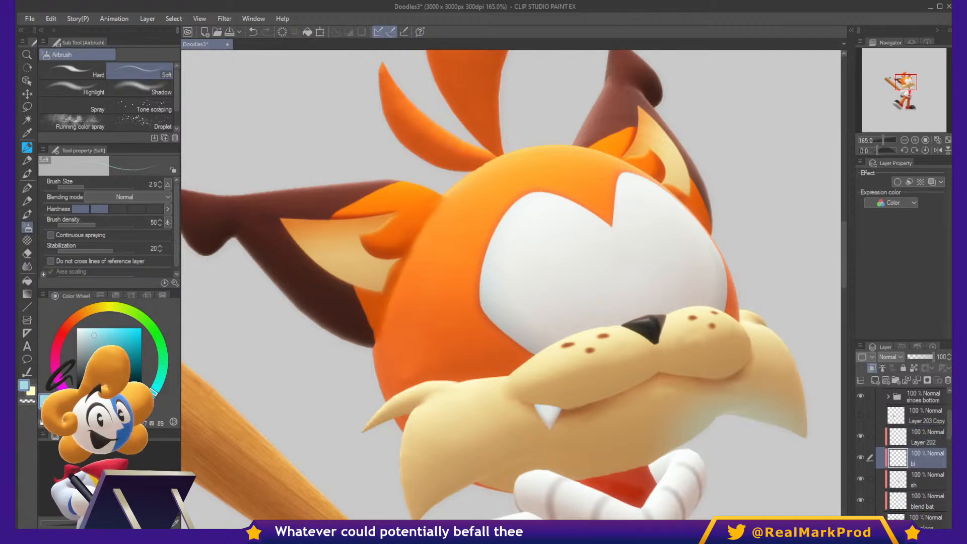
key(ctrl+shift+d)
drag(619, 417, 911, 299)
scroll(446, 314, down, 3)
key(b)
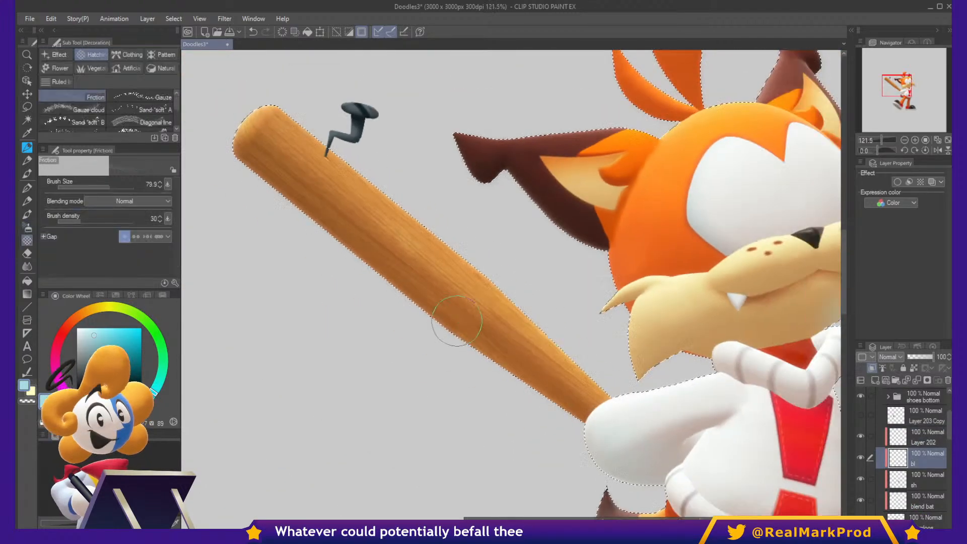
drag(453, 314, 539, 330)
key(b)
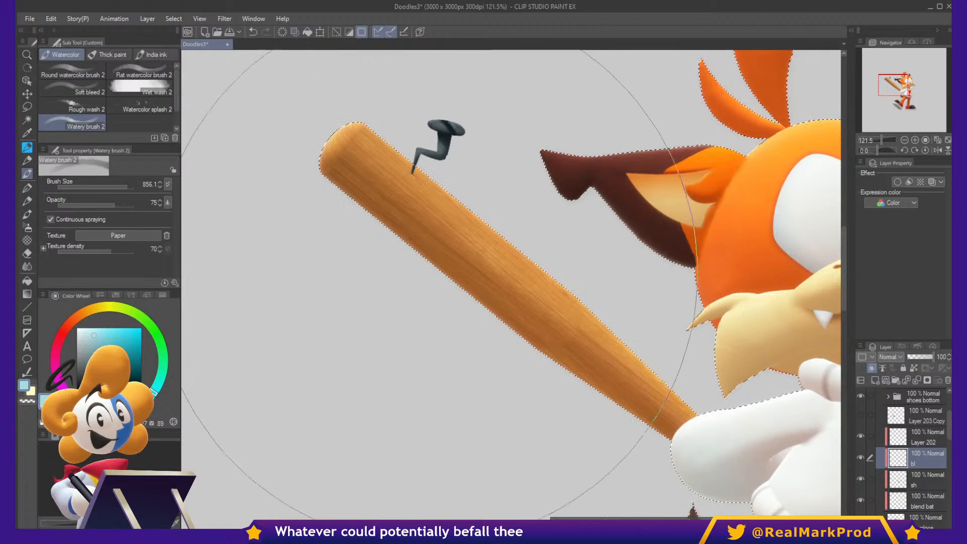
key(b)
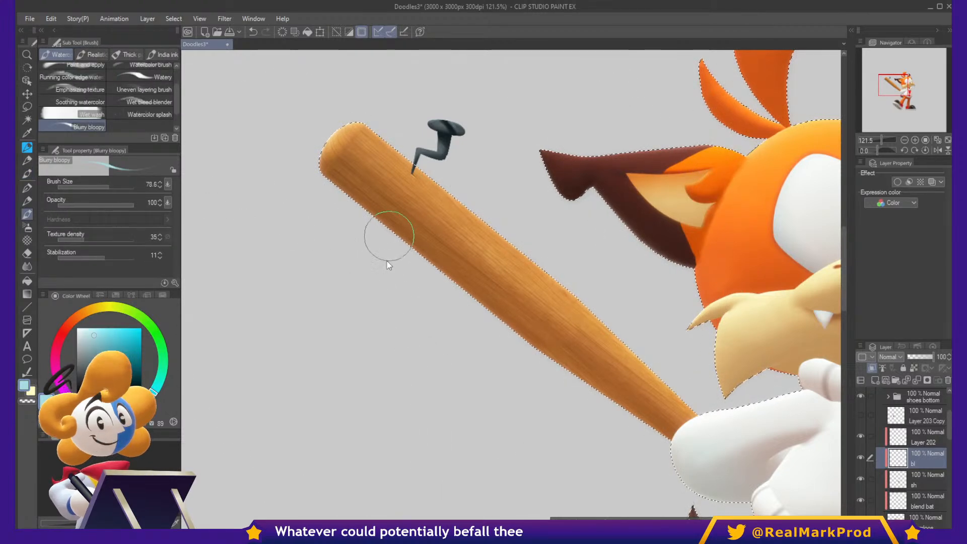
key(b)
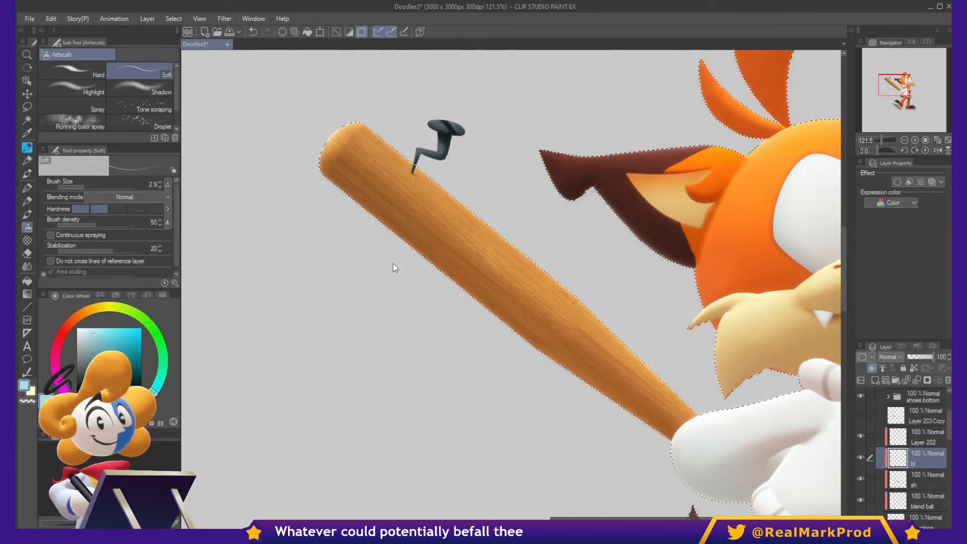
drag(398, 268, 432, 302)
mouse_move(314, 183)
mouse_down()
mouse_move(386, 252)
mouse_move(411, 259)
mouse_move(506, 344)
mouse_move(658, 378)
mouse_up()
key(ctrl+z)
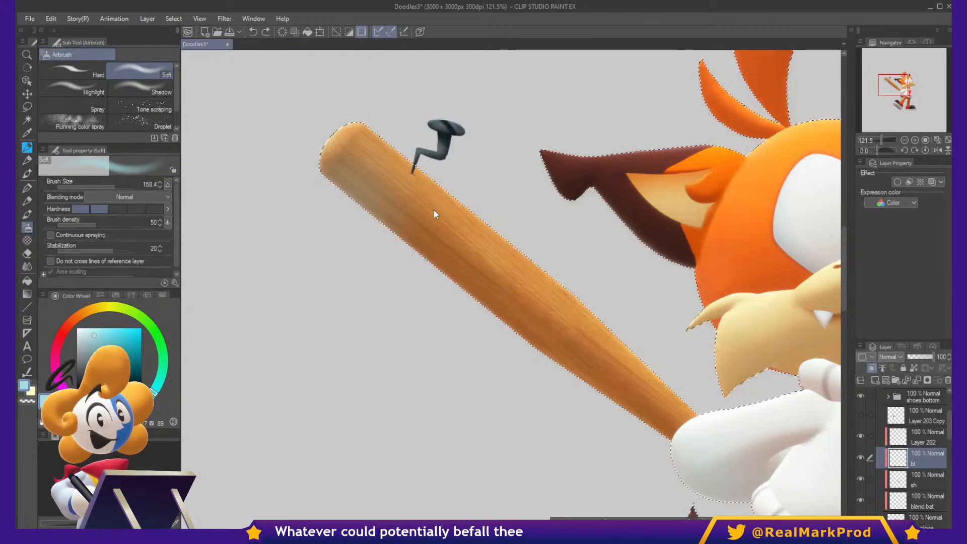
key(ctrl+z)
Airbrush a light blue rim along the bat's lower edge at size 35.5, soften it with transparent color at size 120.4, and clear the selection.
drag(426, 222, 400, 211)
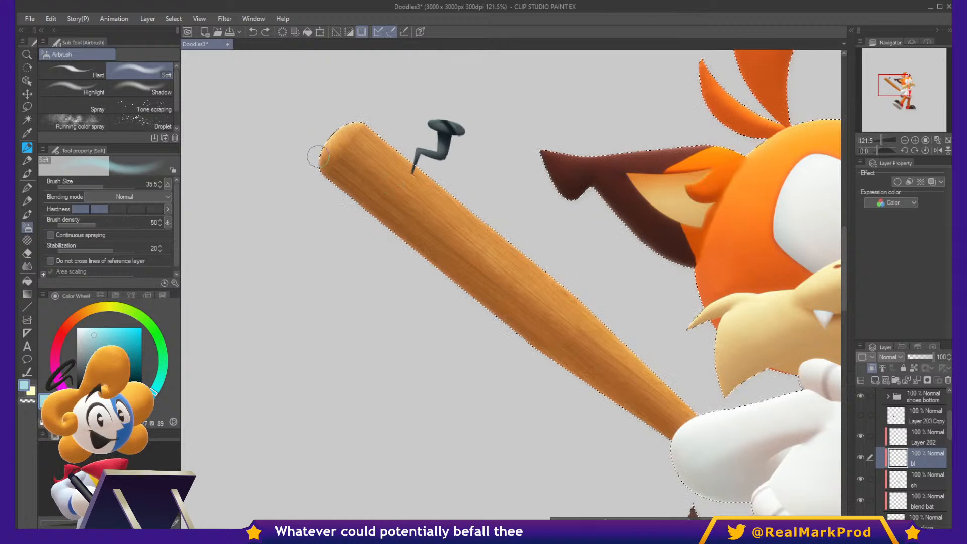
mouse_move(322, 161)
mouse_down()
mouse_move(483, 322)
mouse_move(458, 299)
mouse_move(566, 382)
mouse_move(591, 386)
mouse_move(667, 438)
mouse_up()
mouse_move(593, 351)
mouse_down()
mouse_move(619, 353)
mouse_move(668, 405)
mouse_move(517, 327)
mouse_move(348, 173)
mouse_move(367, 176)
mouse_up()
key(c)
key(ctrl+d)
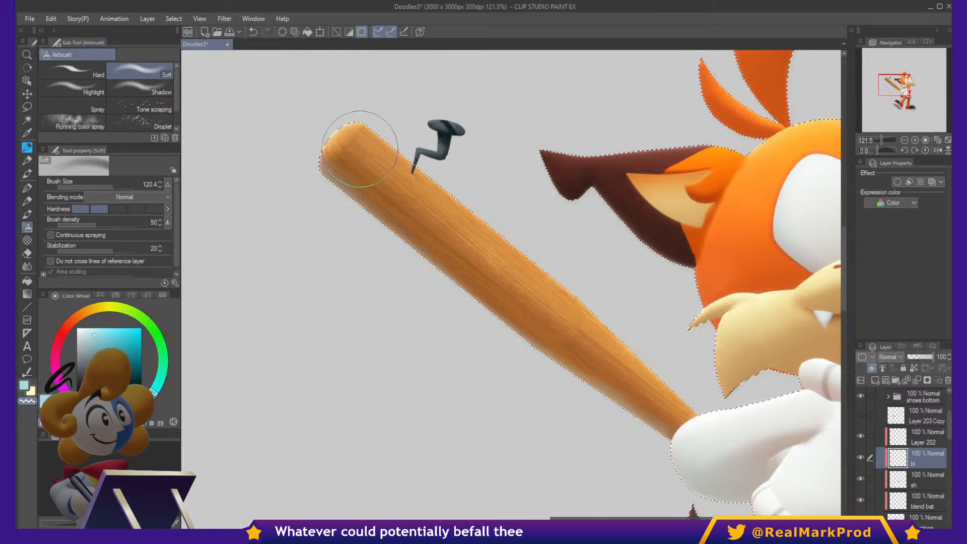
Auto select the muzzle's lower part out to its pointed cheek tip near the bat, and switch to the Soft airbrush.
drag(774, 307, 758, 380)
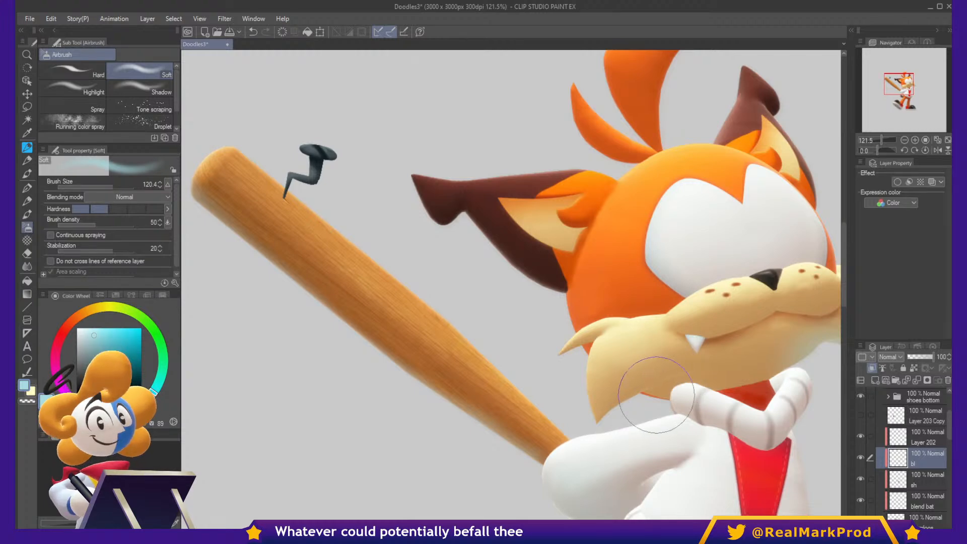
key(w)
click(627, 389)
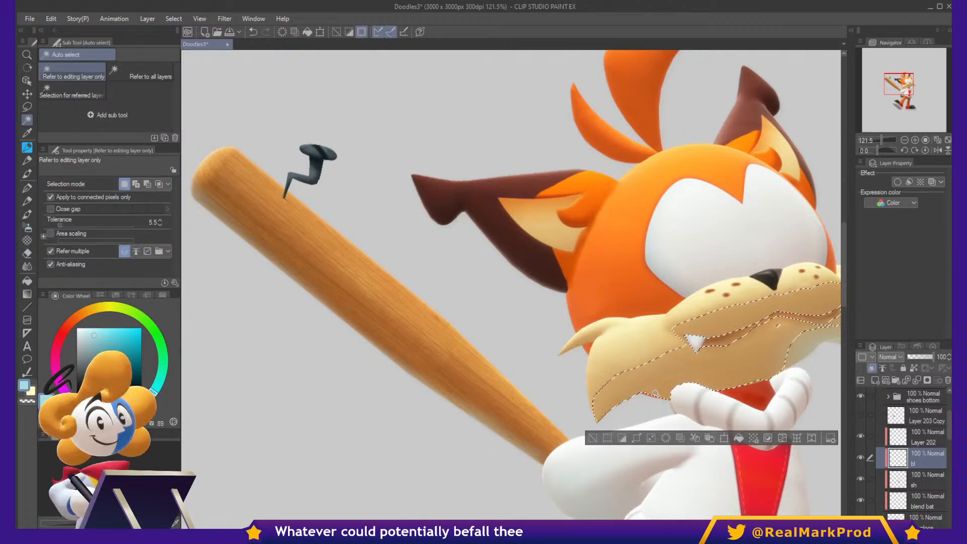
shift+click(607, 369)
shift+click(613, 356)
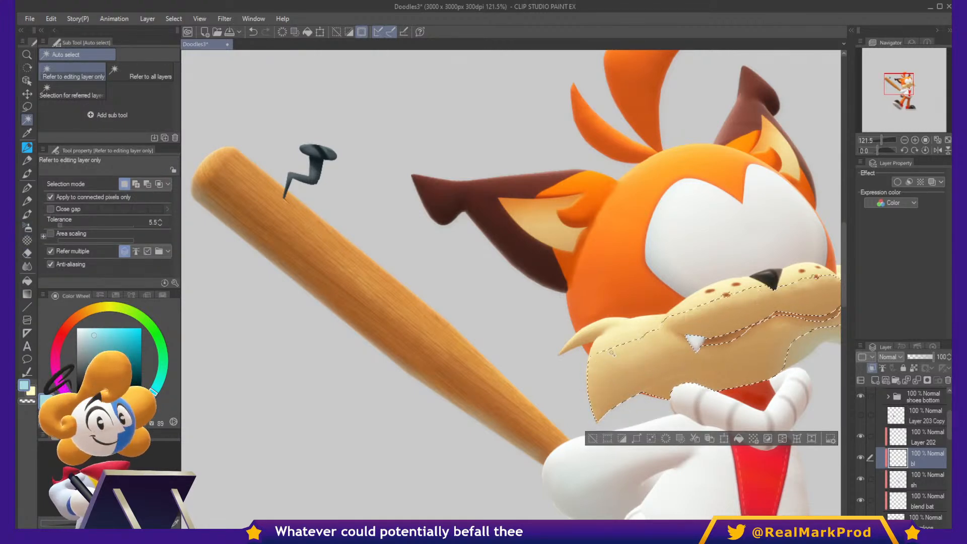
shift+click(617, 347)
key(b)
key(b)
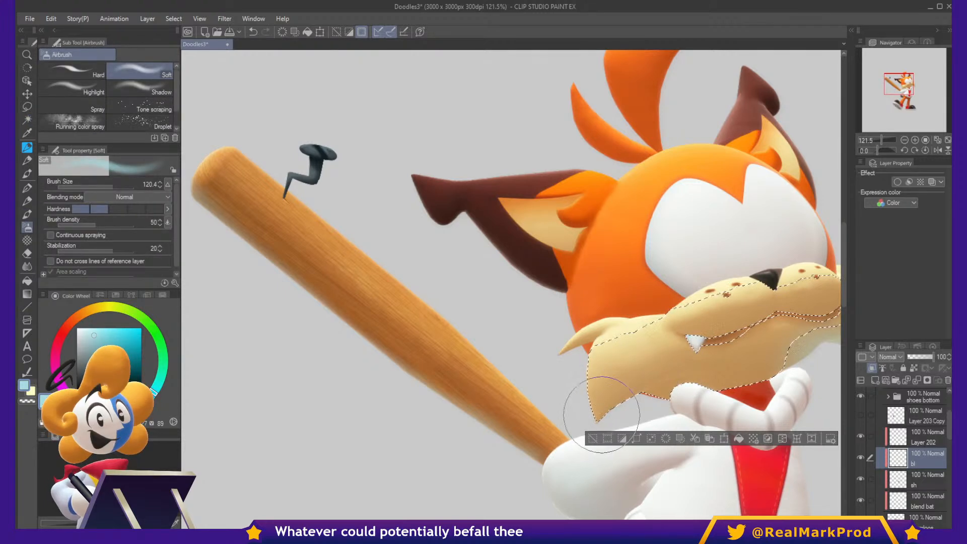
Airbrush light blue on the cheek tip near the bat, reselecting the muzzle for another pass at size 62.9, and clear the selection.
mouse_move(601, 412)
mouse_down()
mouse_move(656, 400)
mouse_move(632, 398)
mouse_move(669, 411)
mouse_move(615, 407)
mouse_move(646, 408)
mouse_move(630, 399)
mouse_move(614, 415)
mouse_up()
key(ctrl+d)
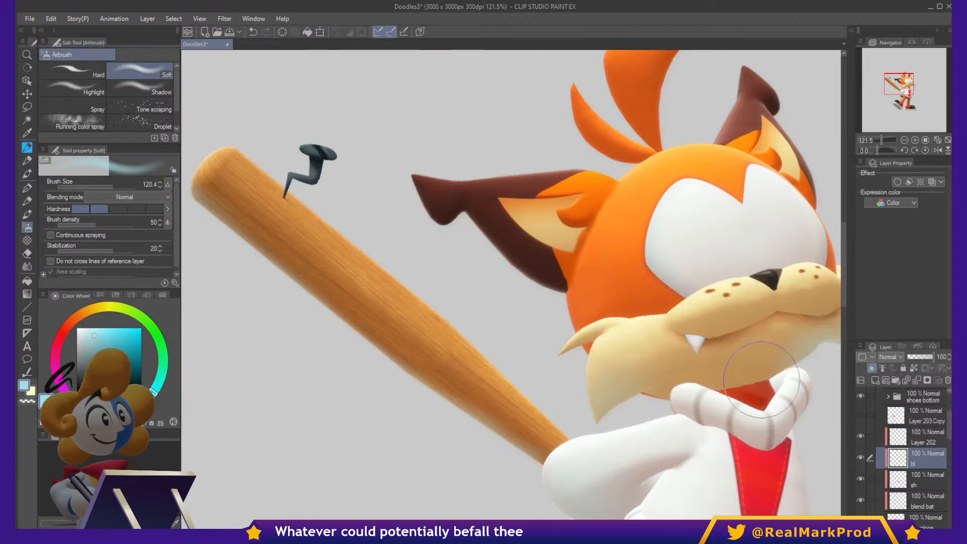
drag(748, 453, 569, 391)
drag(659, 396, 745, 394)
key(ctrl+shift+d)
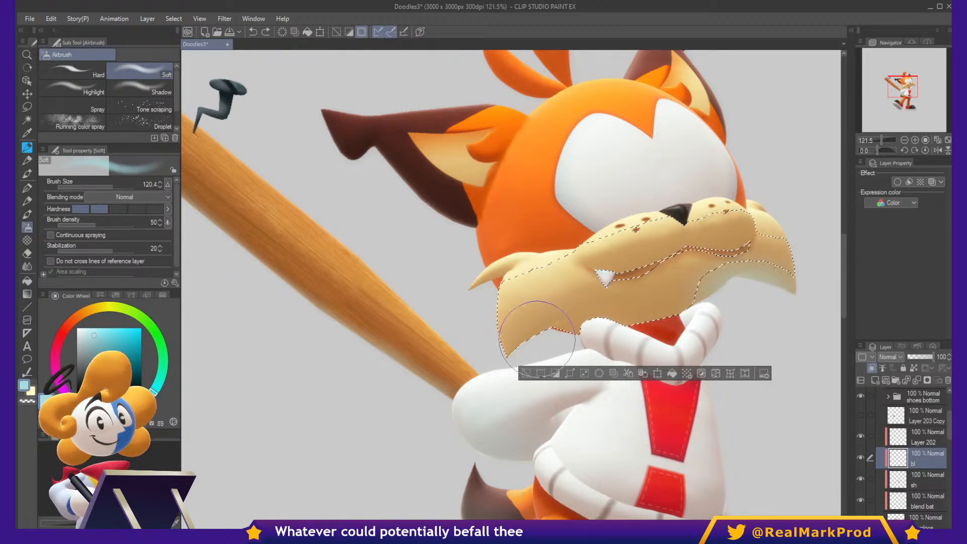
mouse_move(491, 347)
mouse_down()
mouse_move(473, 347)
mouse_move(525, 351)
mouse_move(538, 342)
mouse_up()
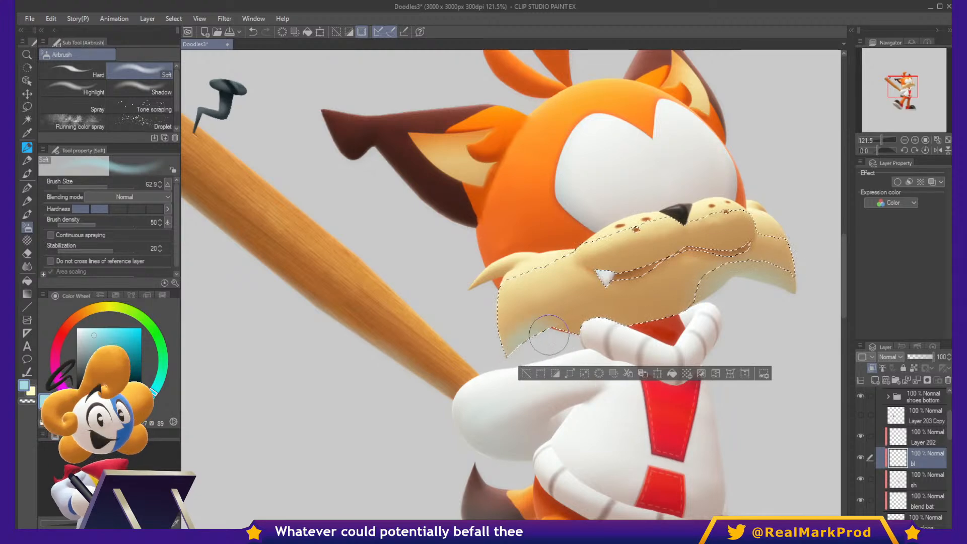
key(ctrl+d)
Rename Layer 202 as eyes.
drag(792, 353, 760, 439)
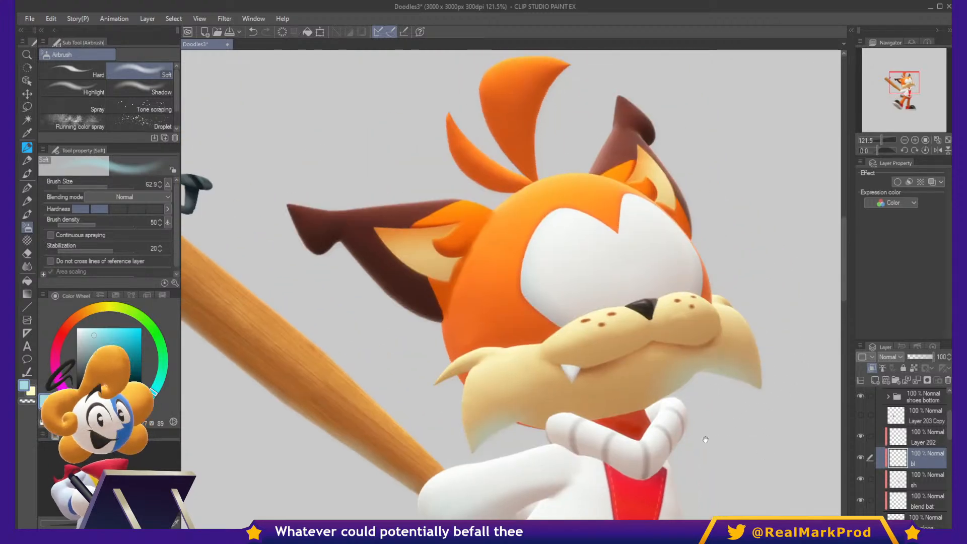
drag(702, 438, 715, 402)
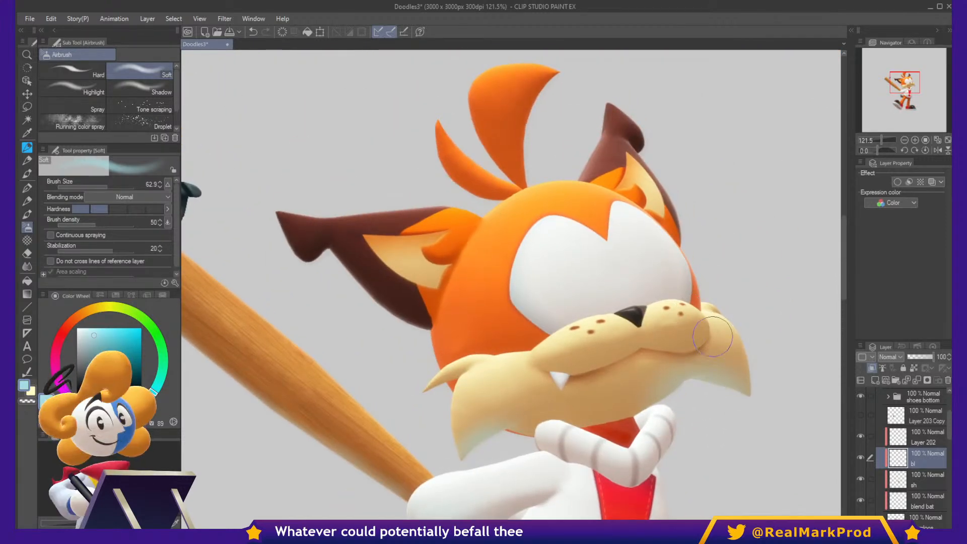
click(928, 440)
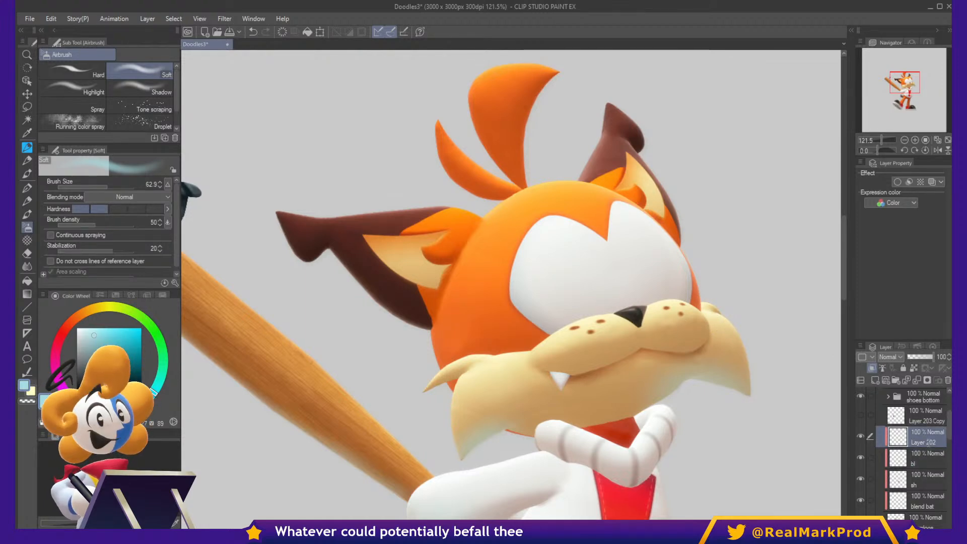
text(eyes)
key(Return)
scroll(629, 297, up, 3)
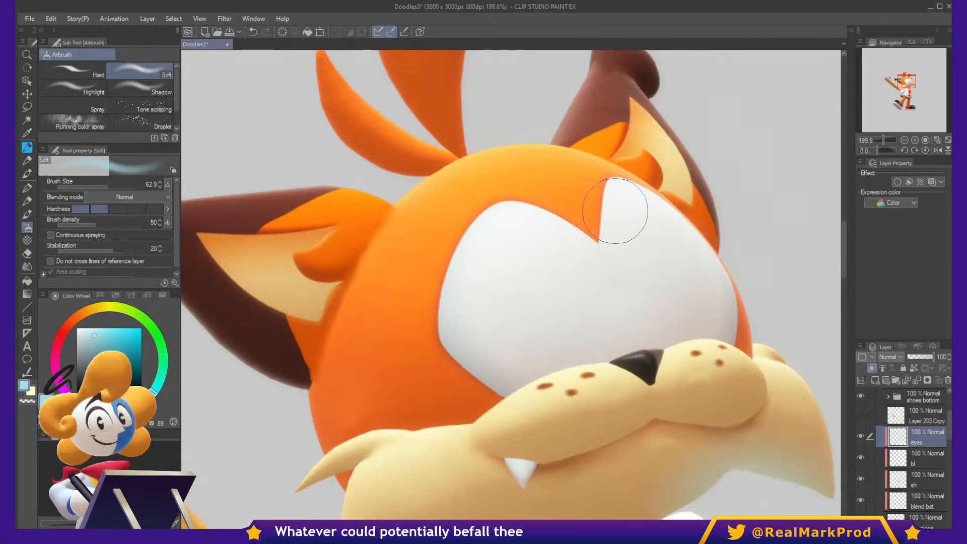
scroll(615, 216, down, 1)
mouse_move(740, 246)
mouse_down()
mouse_move(716, 224)
mouse_move(744, 235)
mouse_up()
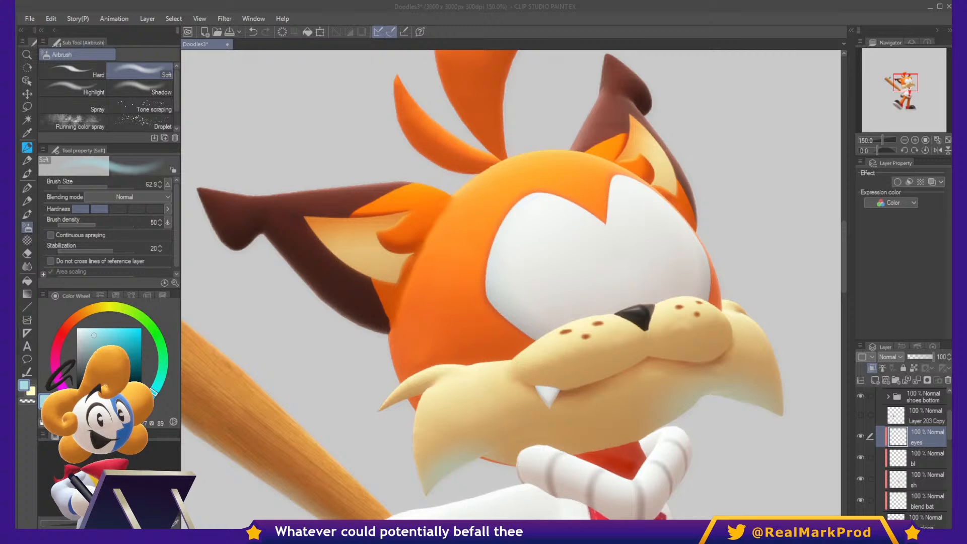
Auto select the whole white eye area, including its shaded lower parts above the muzzle.
scroll(595, 255, up, 3)
key(w)
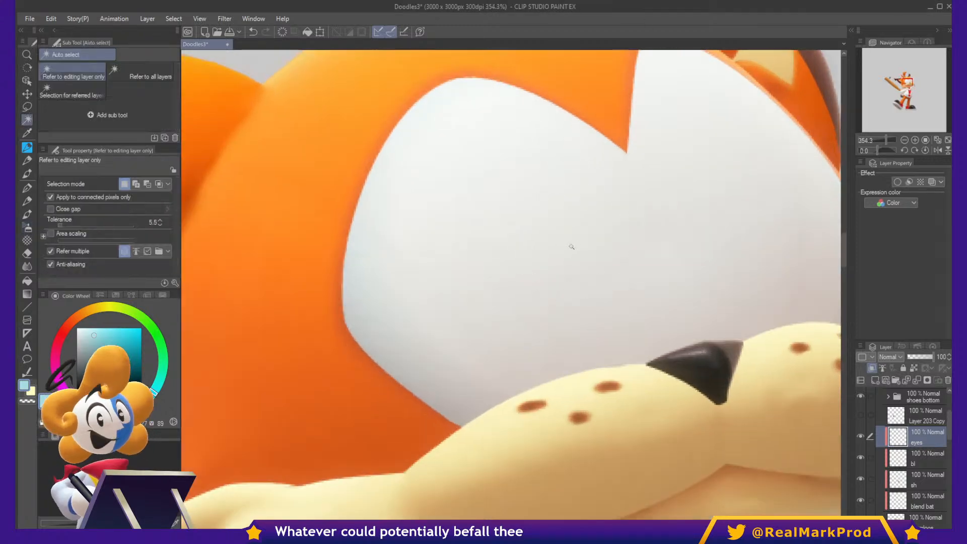
click(567, 247)
shift+click(482, 342)
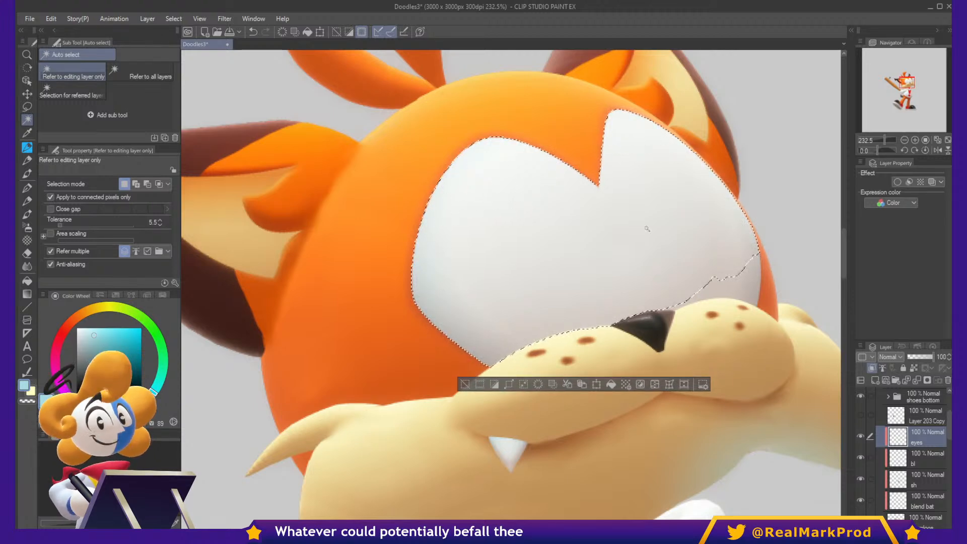
shift+click(744, 284)
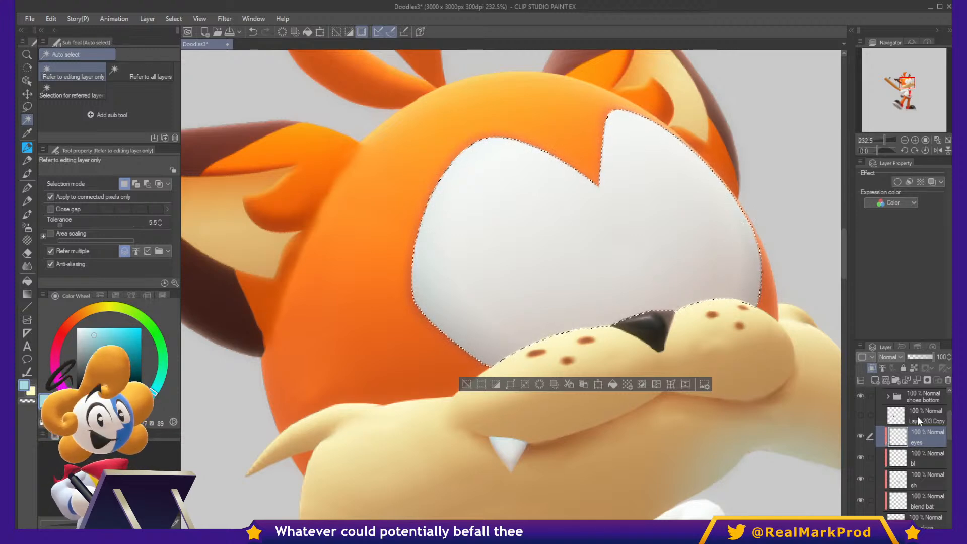
Delete the eyes layer, create a new layer above bl, and switch to the G-pen.
click(947, 380)
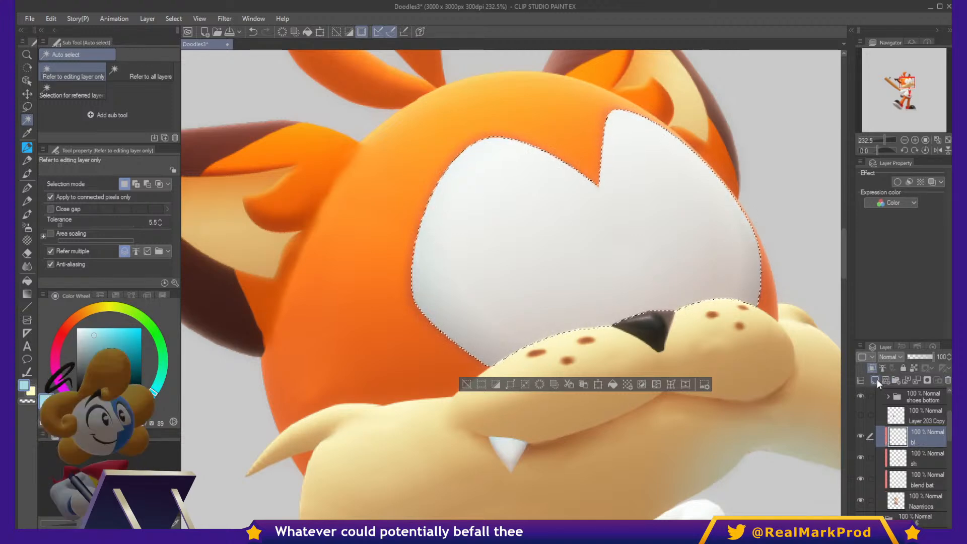
click(874, 380)
key(p)
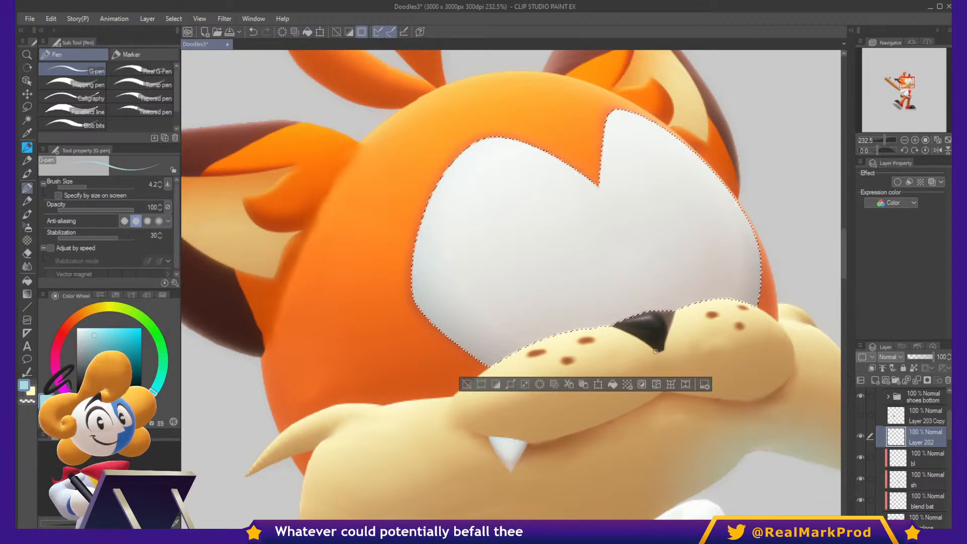
Copy the selected eye area from the Naamloos layer and paste it as a separate layer above Layer 202.
scroll(901, 474, down, 2)
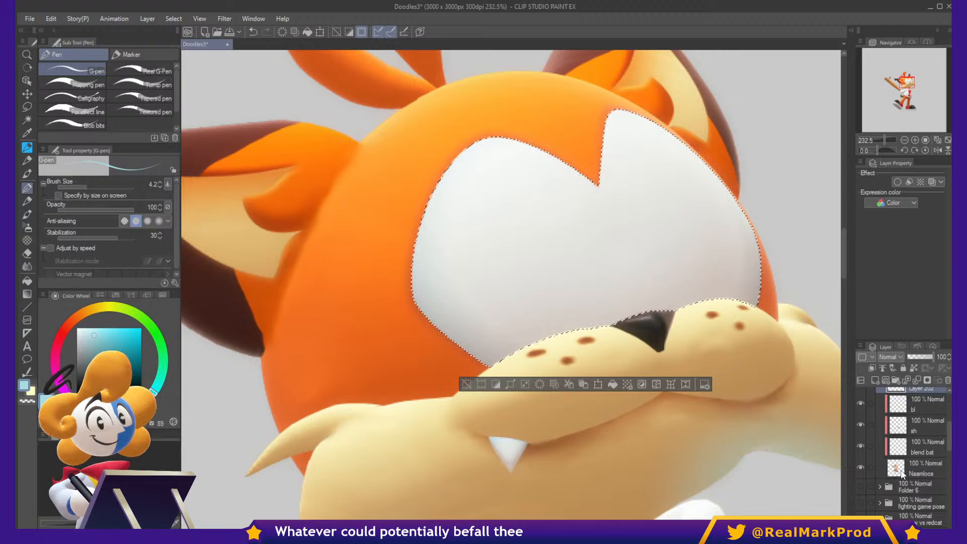
click(901, 473)
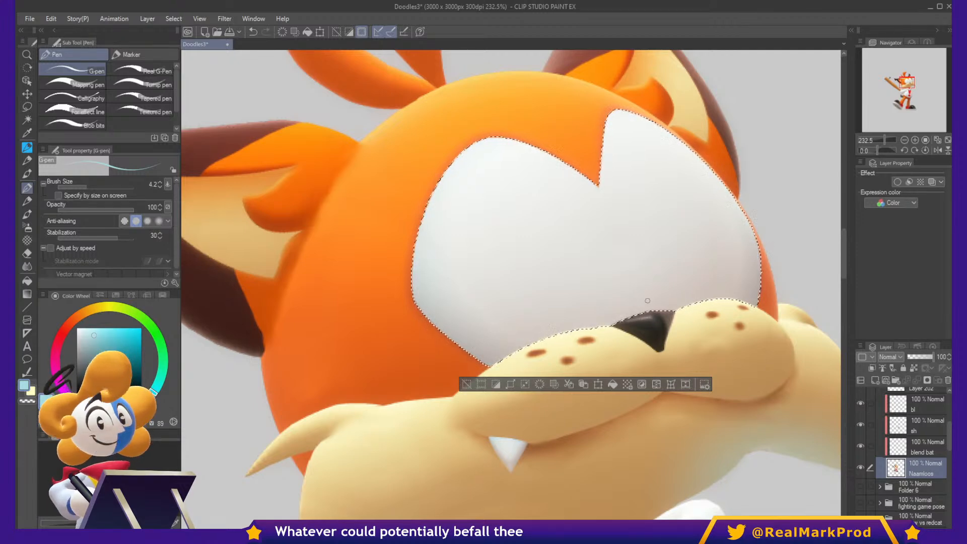
scroll(874, 463, up, 4)
key(ctrl+v)
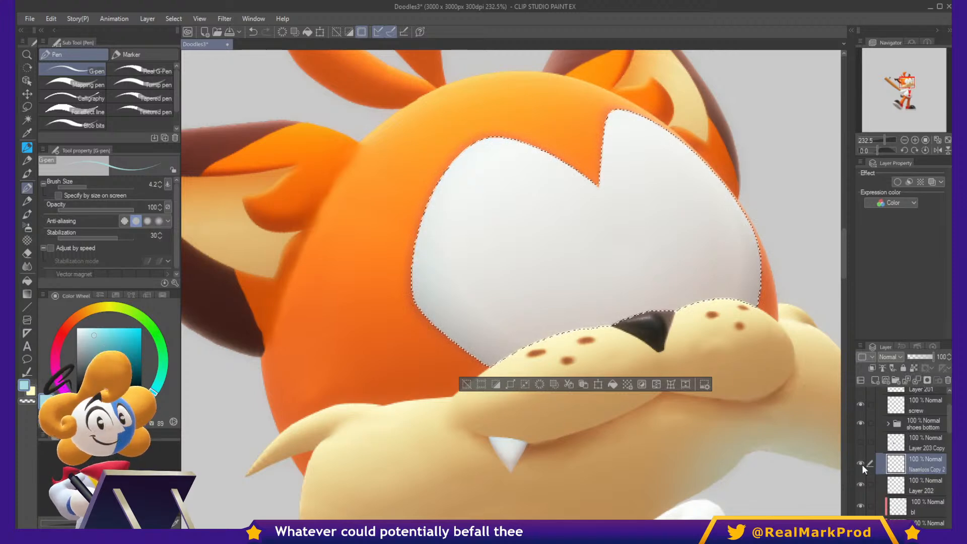
Hide Layer 202 and lower the Naamloos base layer's opacity to 26%.
click(860, 483)
scroll(875, 478, down, 3)
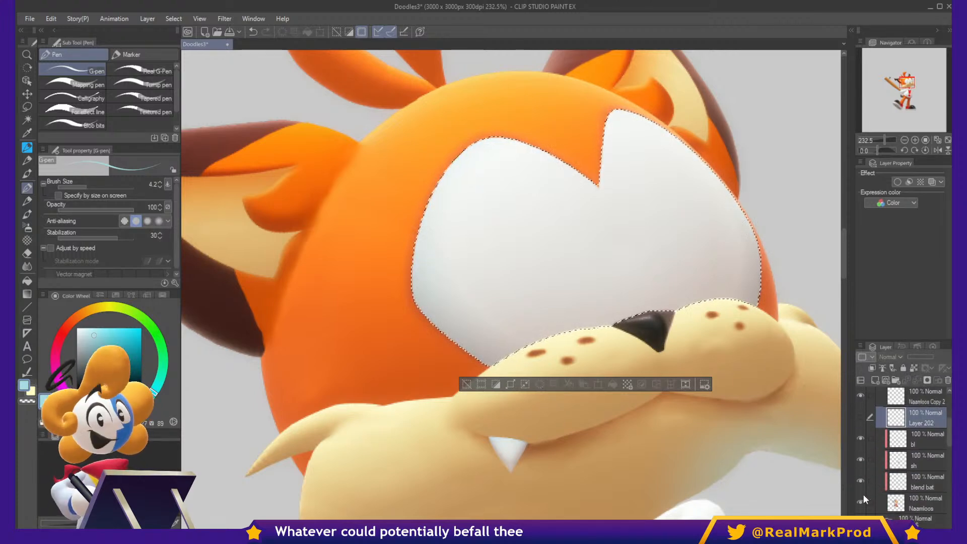
click(900, 503)
click(915, 356)
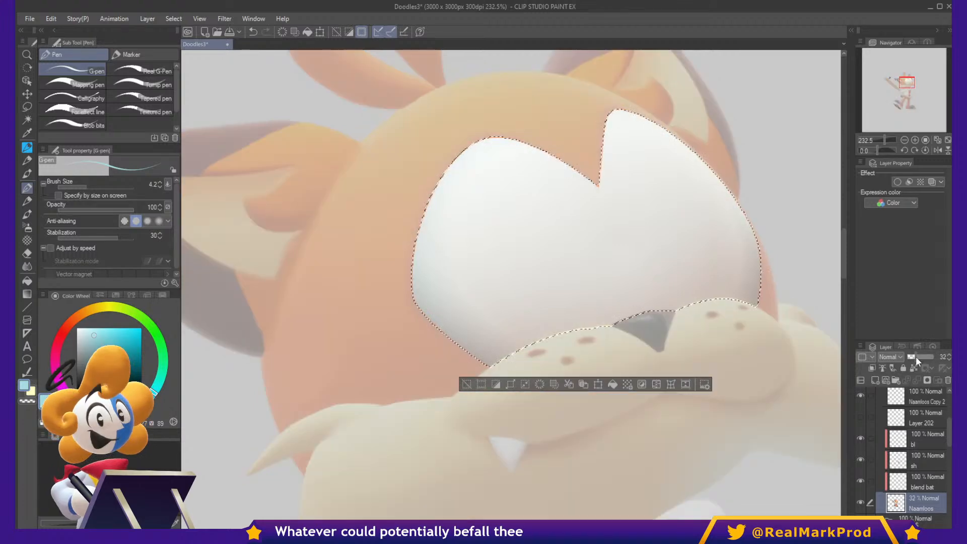
drag(915, 357, 912, 358)
Make the pasted eye layer active and clear the selection.
scroll(904, 457, up, 3)
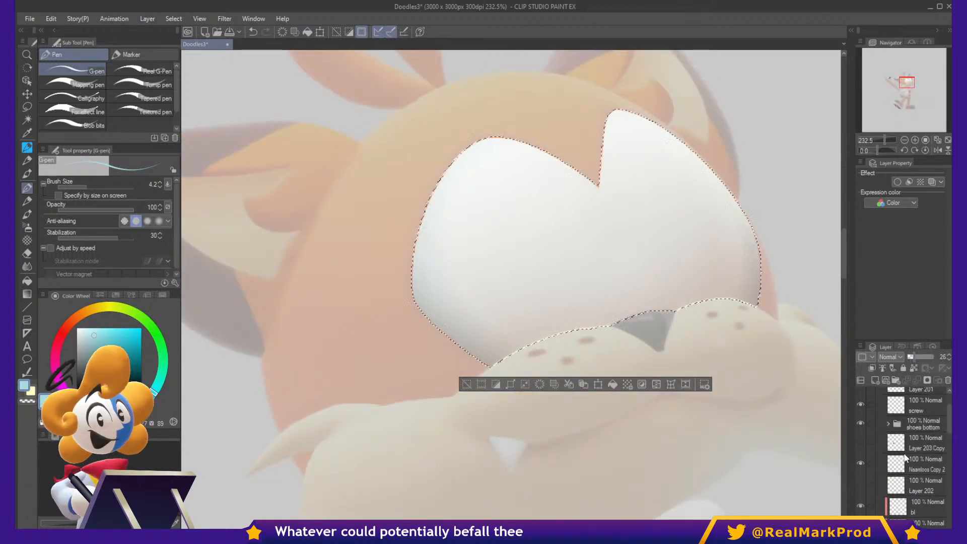
click(905, 458)
key(ctrl+d)
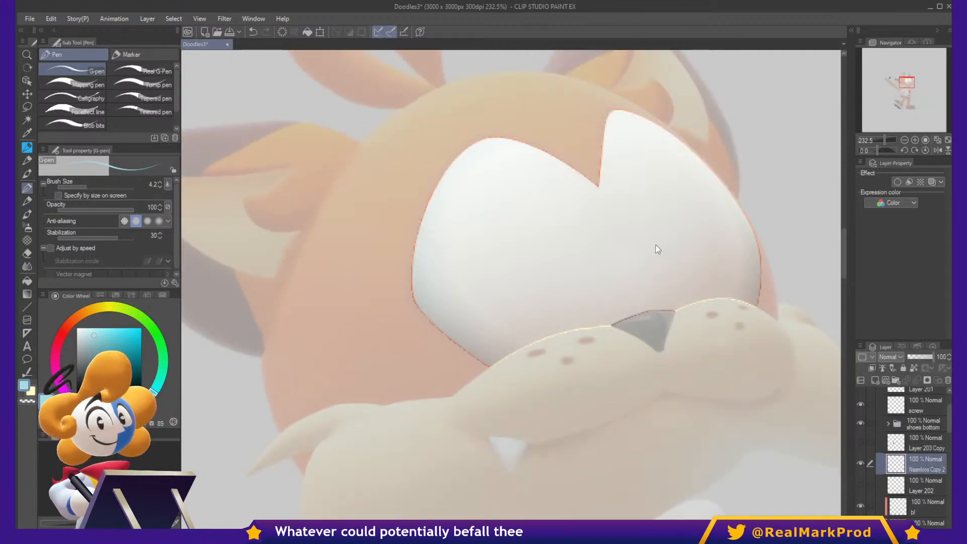
Restore the Naamloos base layer's full opacity, then move Layer 202 above the pasted eye layer and clip it to that layer.
drag(657, 249, 606, 274)
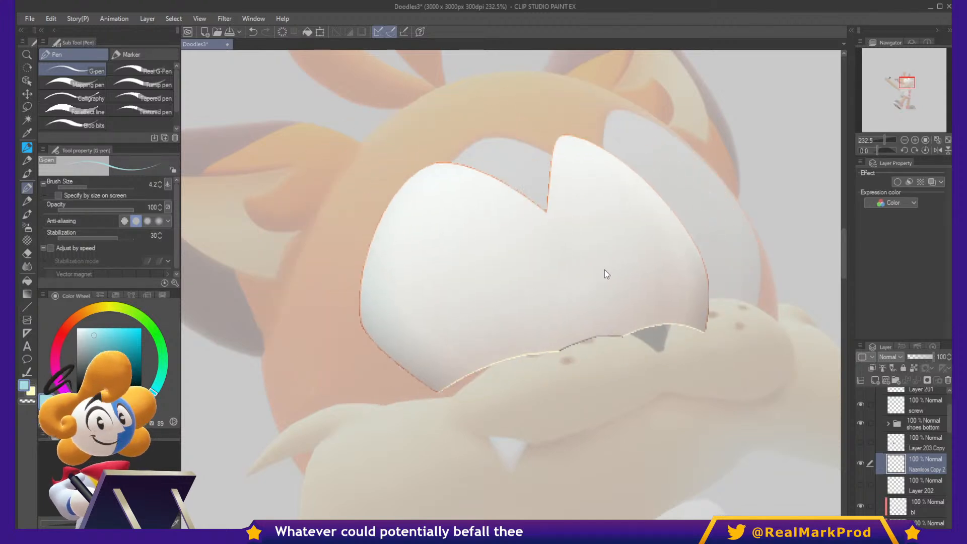
key(ctrl+z)
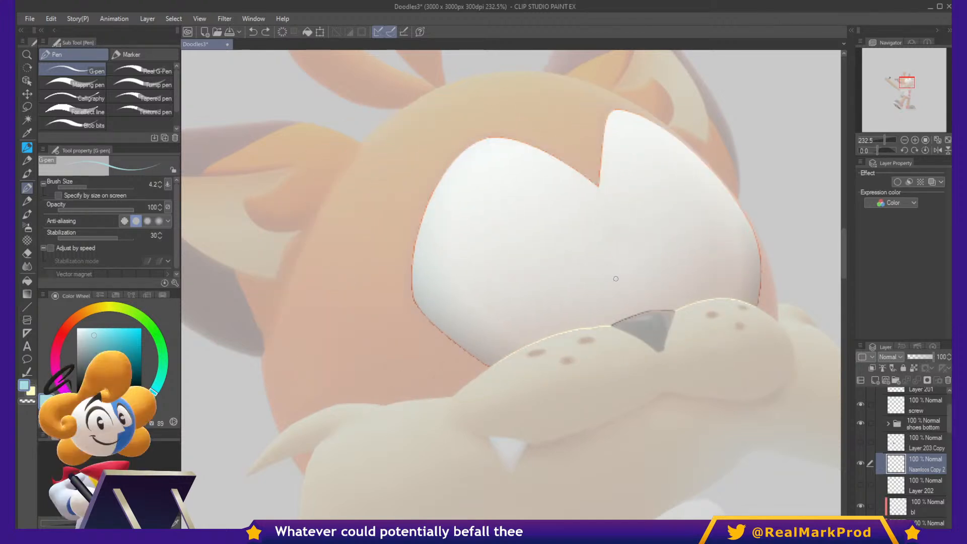
scroll(924, 469, down, 2)
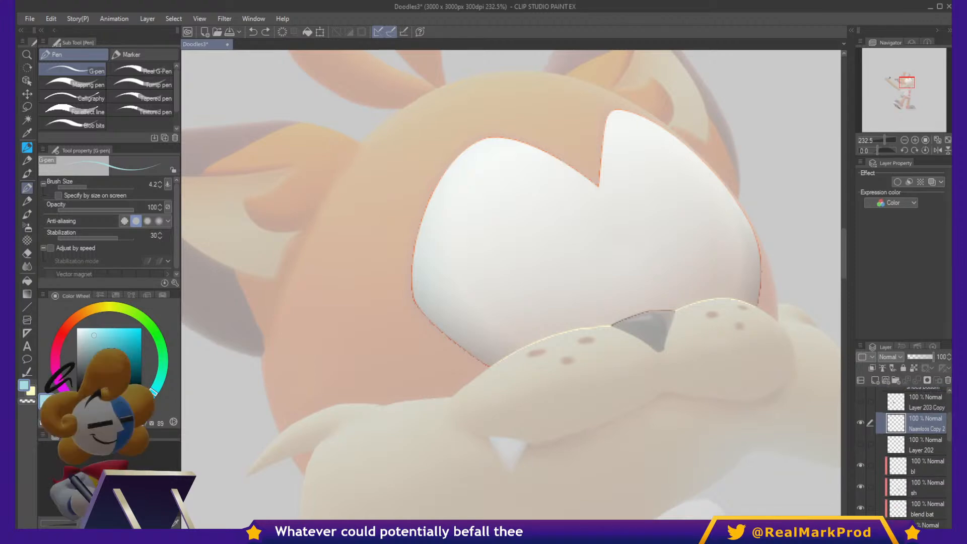
scroll(929, 428, up, 1)
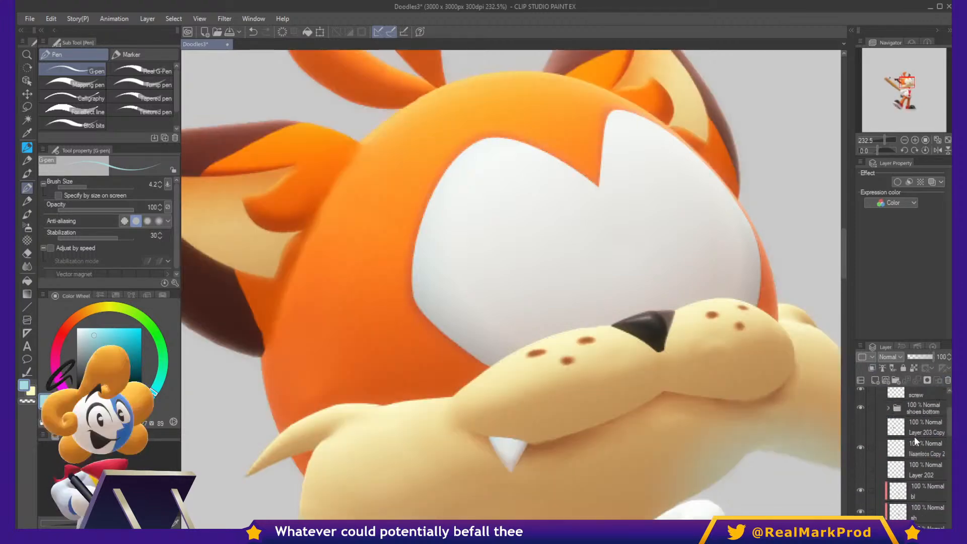
drag(911, 467, 914, 439)
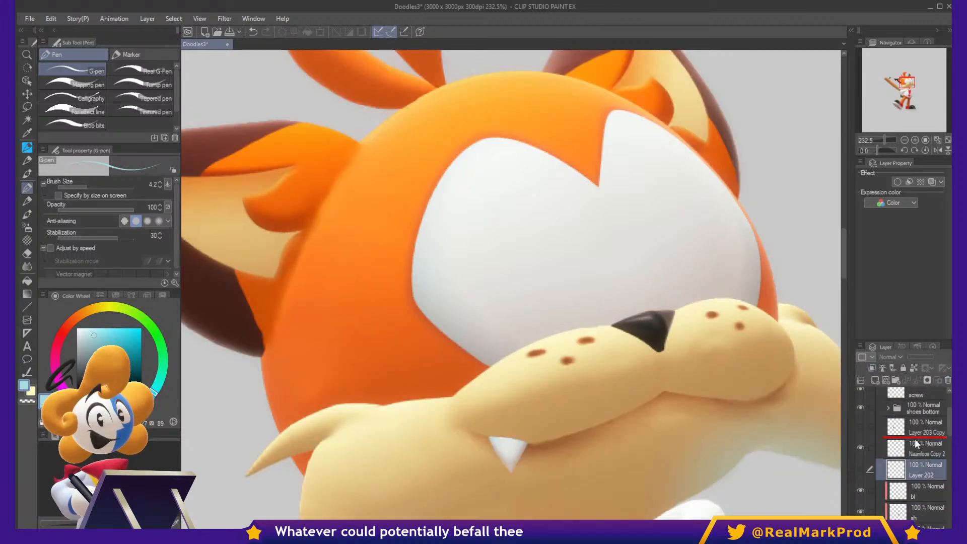
click(881, 367)
click(906, 471)
scroll(610, 199, up, 4)
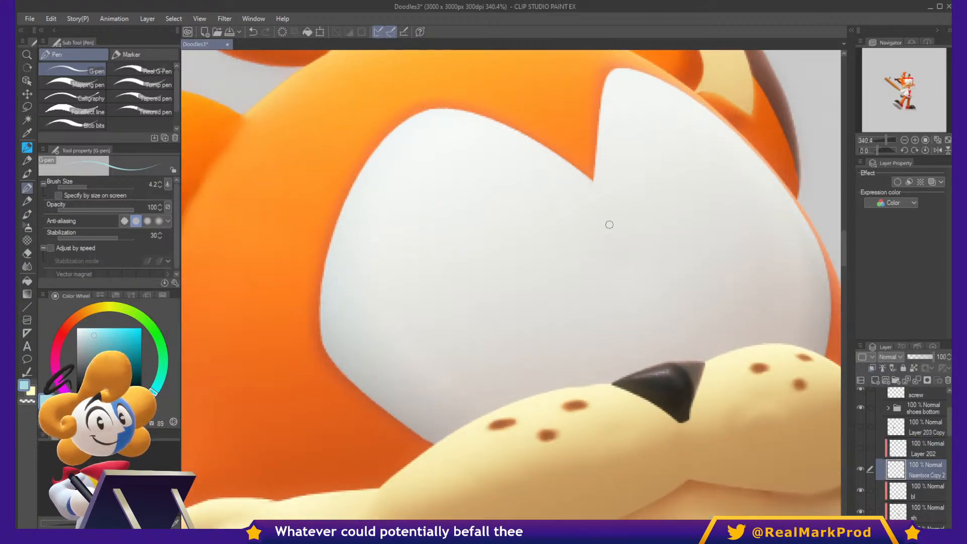
scroll(615, 233, up, 3)
scroll(667, 275, down, 3)
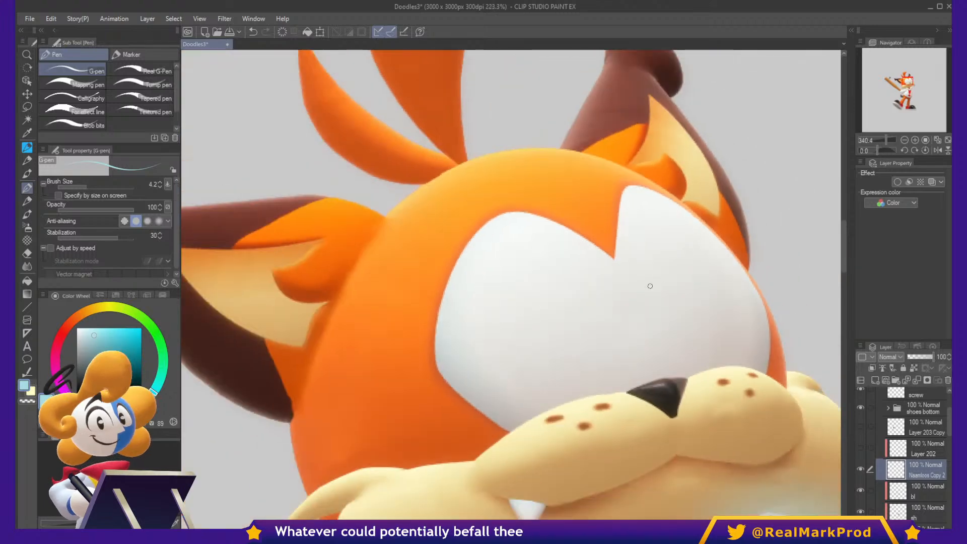
click(142, 328)
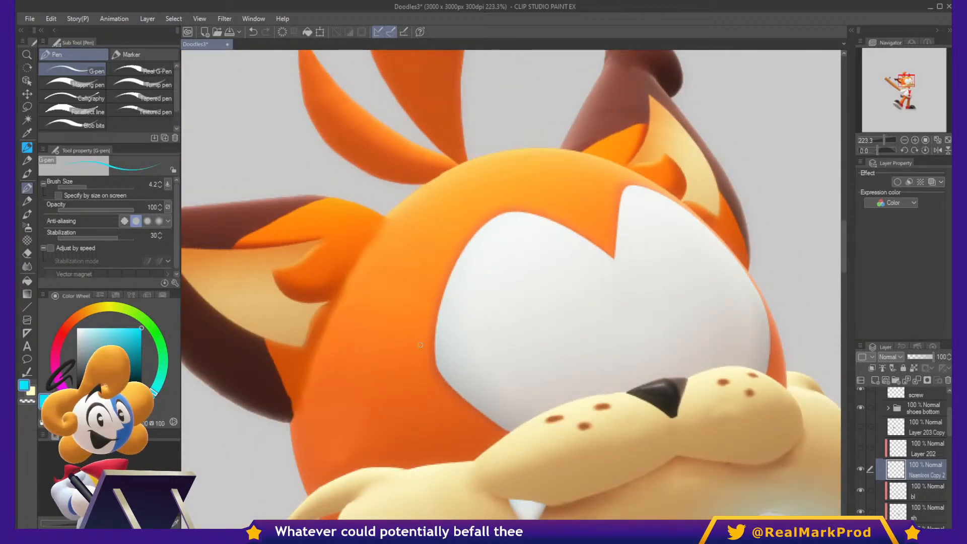
drag(390, 372, 635, 348)
key(ctrl+z)
Show and activate Layer 202, test its clipping with a size 152.9 cyan G-pen fill over the eyes, and undo the fill.
click(895, 458)
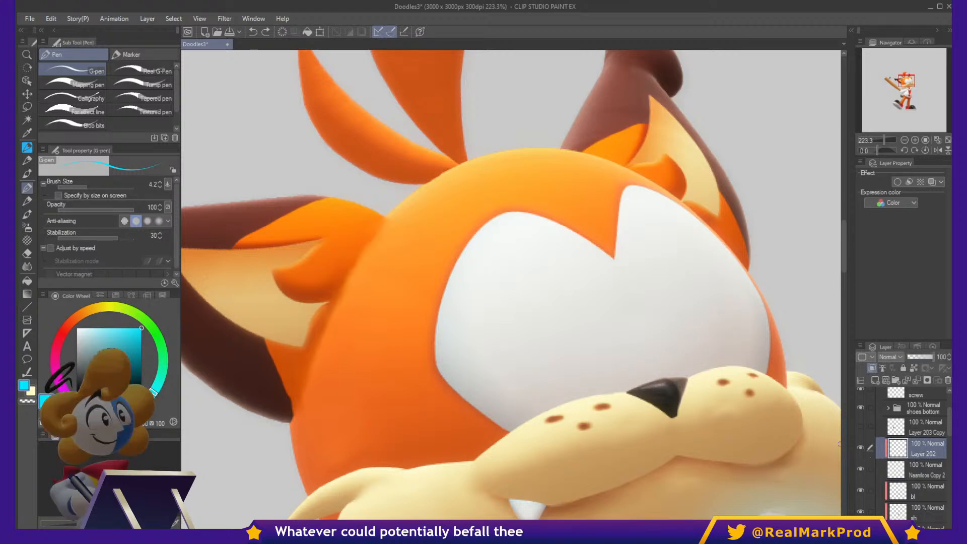
drag(452, 408, 679, 316)
key(ctrl+z)
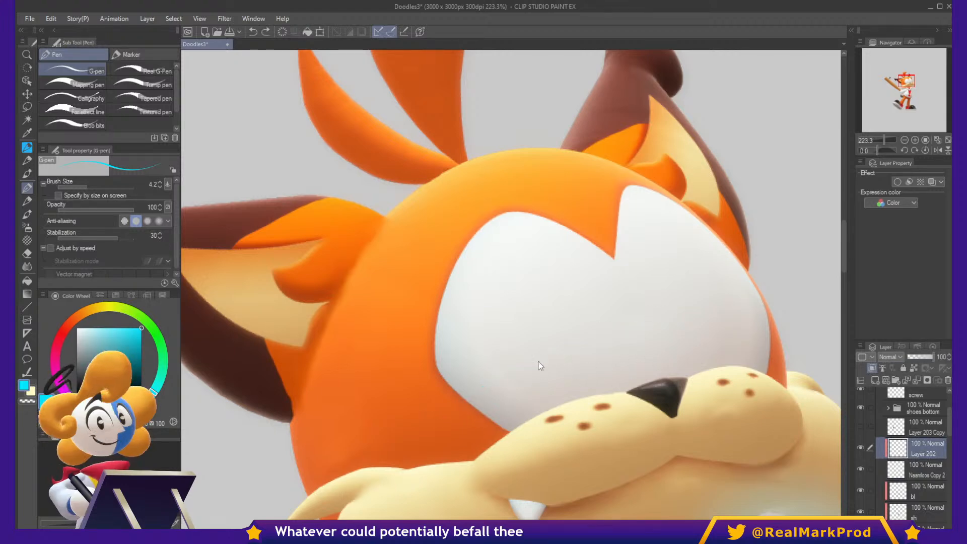
click(564, 360)
mouse_move(565, 361)
mouse_down()
mouse_move(634, 242)
mouse_move(629, 322)
mouse_move(564, 328)
mouse_up()
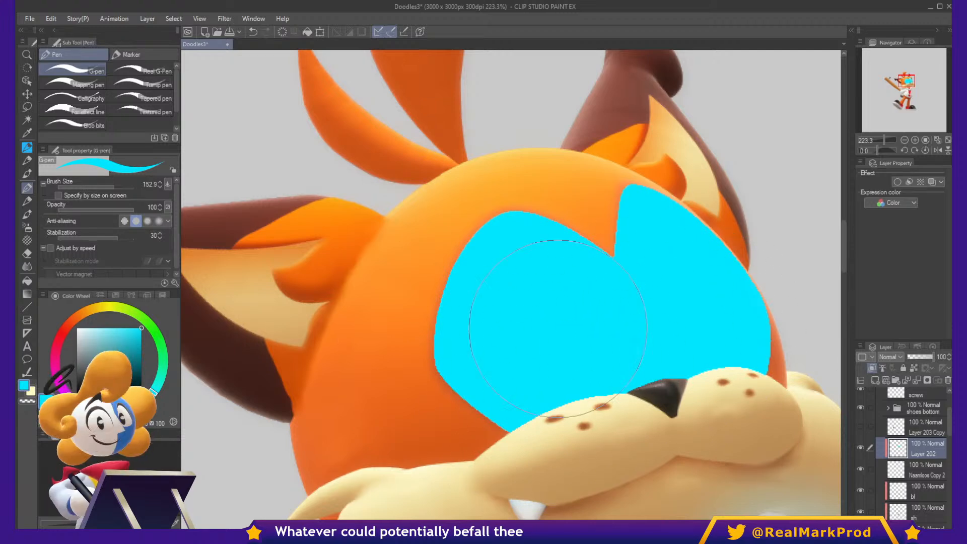
key(ctrl+z)
Sample the orange beside the eye as the drawing color and set the G-pen's brush size to 15.4.
scroll(559, 330, up, 2)
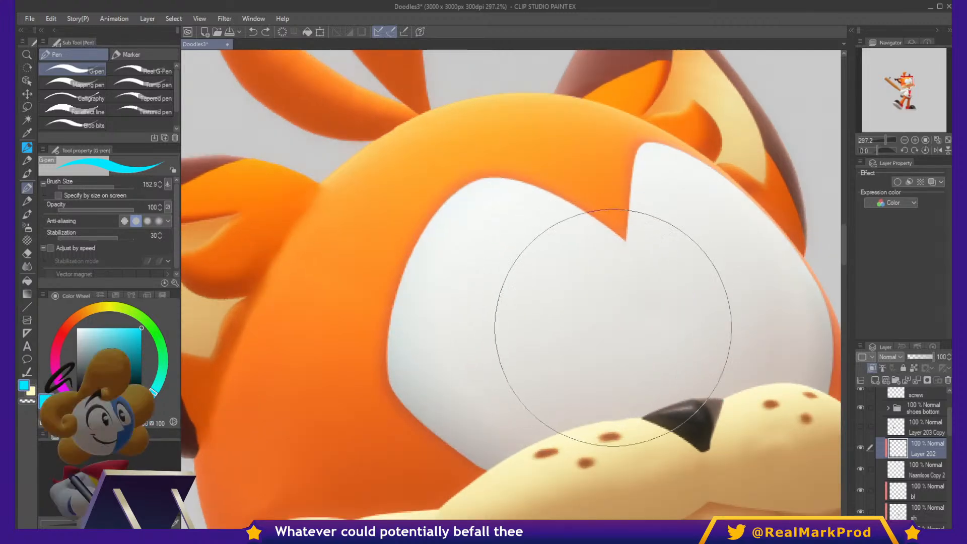
alt+click(379, 314)
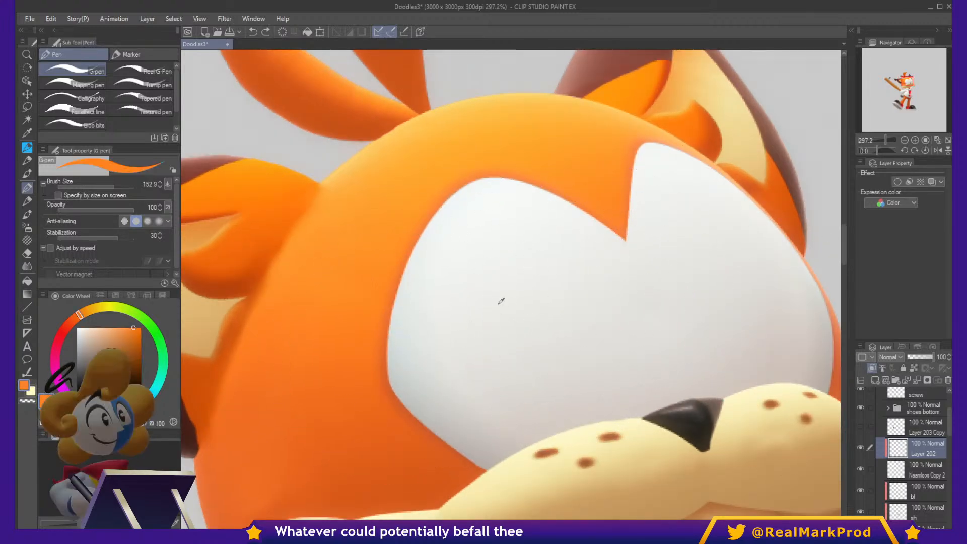
mouse_move(512, 301)
mouse_down()
mouse_move(518, 349)
mouse_move(453, 350)
mouse_up()
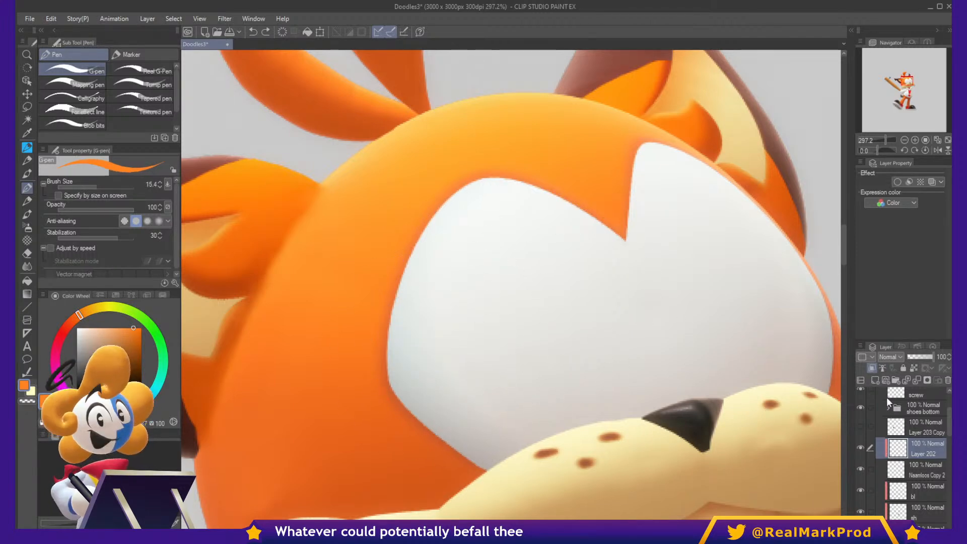
Create a new layer above Layer 202 and switch to the Blue Pencil B brush at size 7.2.
click(874, 380)
key(p)
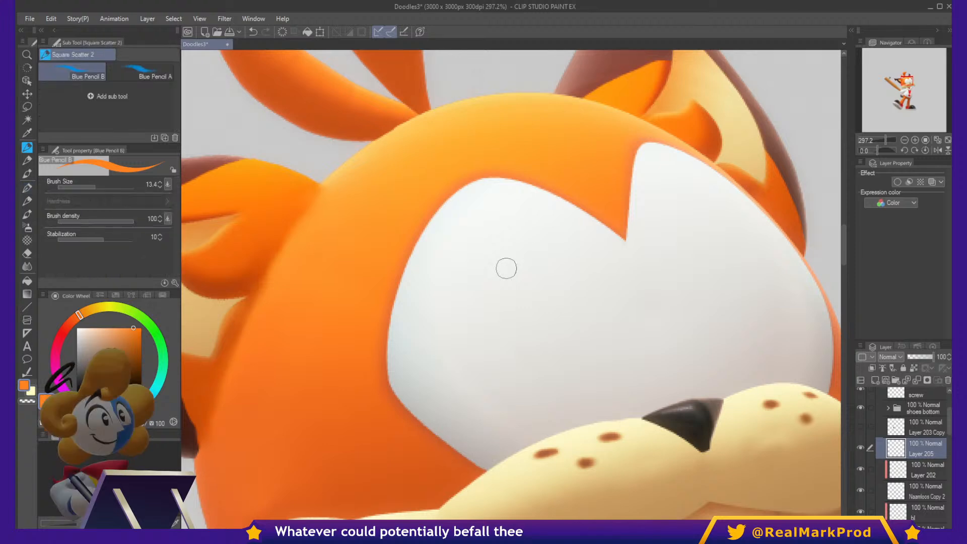
scroll(554, 293, down, 5)
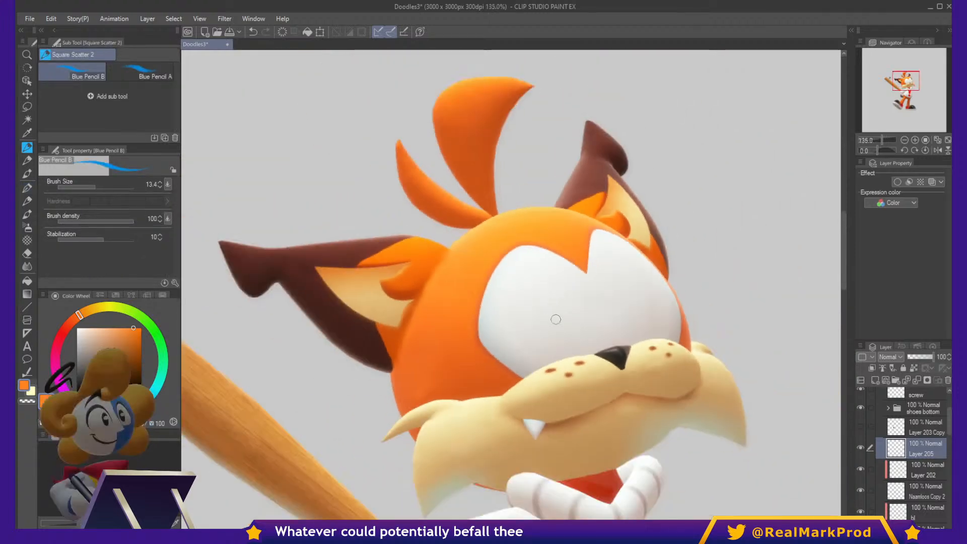
scroll(534, 264, up, 2)
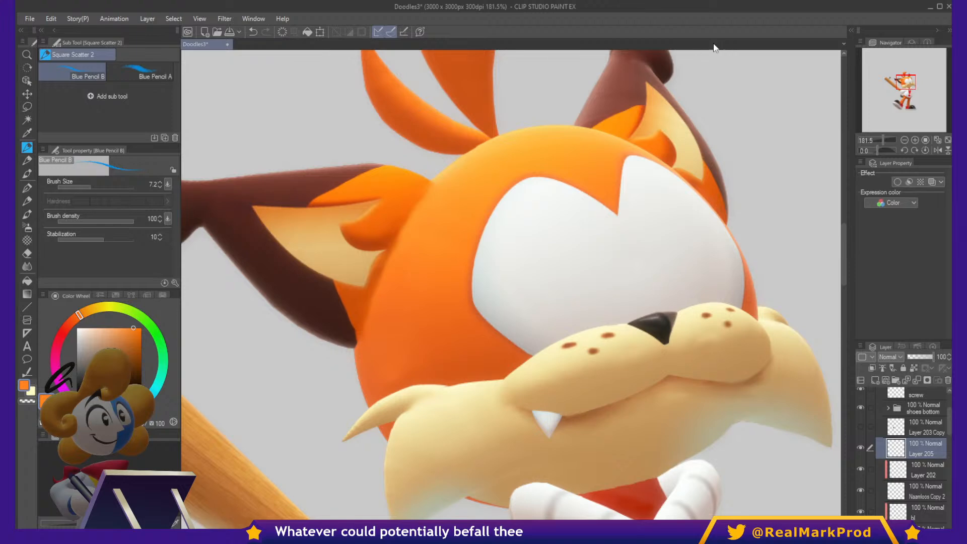
Sketch a gently curved blue eyelid line across the lower part of the larger eye white.
mouse_move(458, 307)
mouse_down()
mouse_move(556, 306)
mouse_move(644, 287)
mouse_up()
key(ctrl+z)
drag(486, 307, 620, 288)
Sketch a curved dividing line between the eyes from the brow notch to the nose, and extend the eyelid line to meet it.
mouse_move(619, 227)
mouse_down()
mouse_move(636, 262)
mouse_move(635, 312)
mouse_up()
key(ctrl+z)
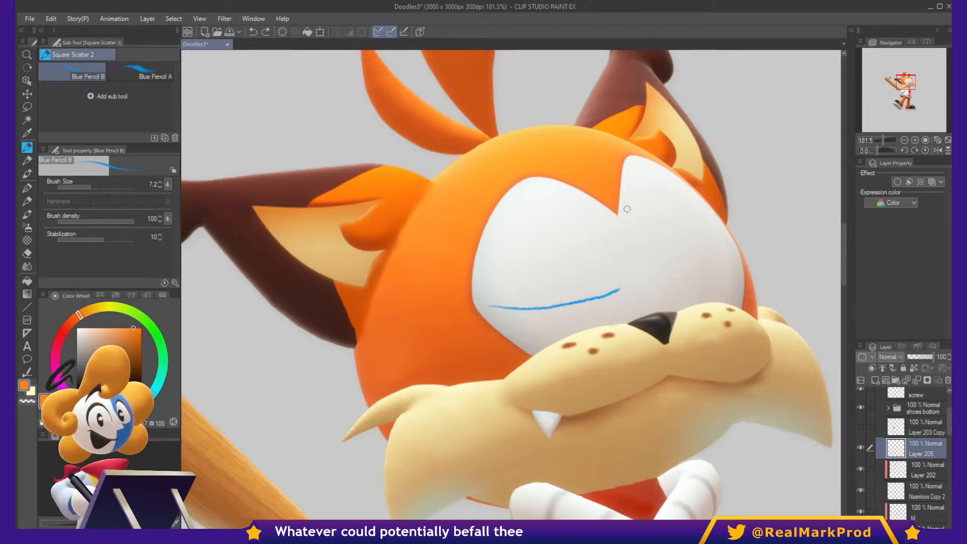
drag(618, 215, 641, 280)
key(ctrl+z)
drag(618, 216, 641, 277)
drag(617, 213, 650, 316)
drag(610, 291, 640, 274)
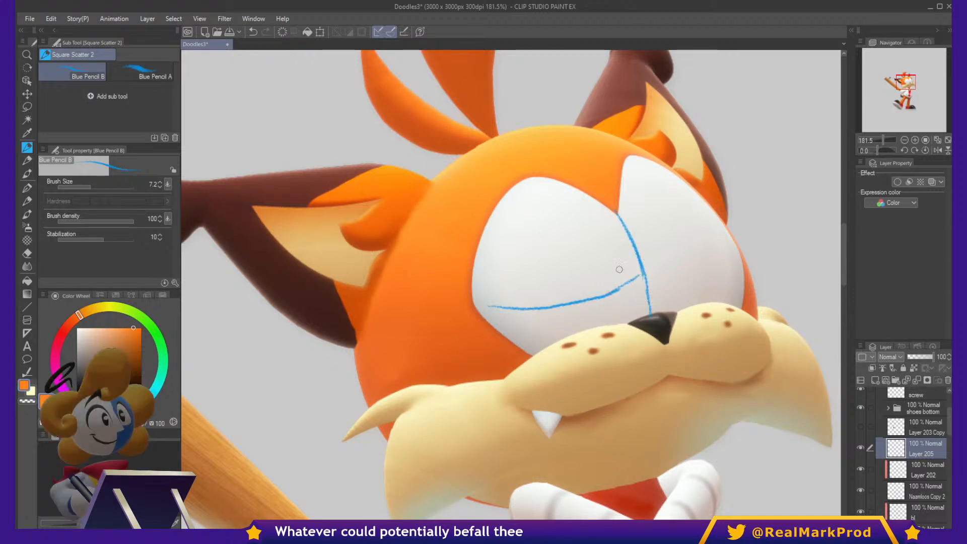
Thicken the larger eye's lid line into a tapered blue band using repeated pencil strokes, undoing the excess strokes.
mouse_move(494, 305)
mouse_down()
mouse_move(597, 305)
mouse_move(636, 280)
mouse_up()
mouse_move(497, 306)
mouse_down()
mouse_move(579, 306)
mouse_move(610, 291)
mouse_move(563, 306)
mouse_move(644, 272)
mouse_up()
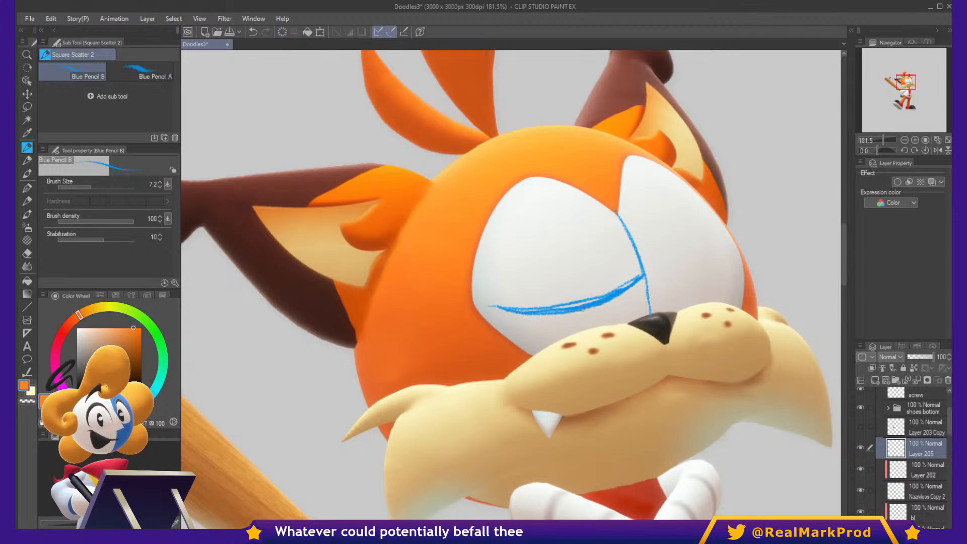
mouse_move(606, 299)
mouse_down()
mouse_move(551, 312)
mouse_move(492, 303)
mouse_move(557, 316)
mouse_move(615, 301)
mouse_move(645, 274)
mouse_move(544, 316)
mouse_move(593, 306)
mouse_up()
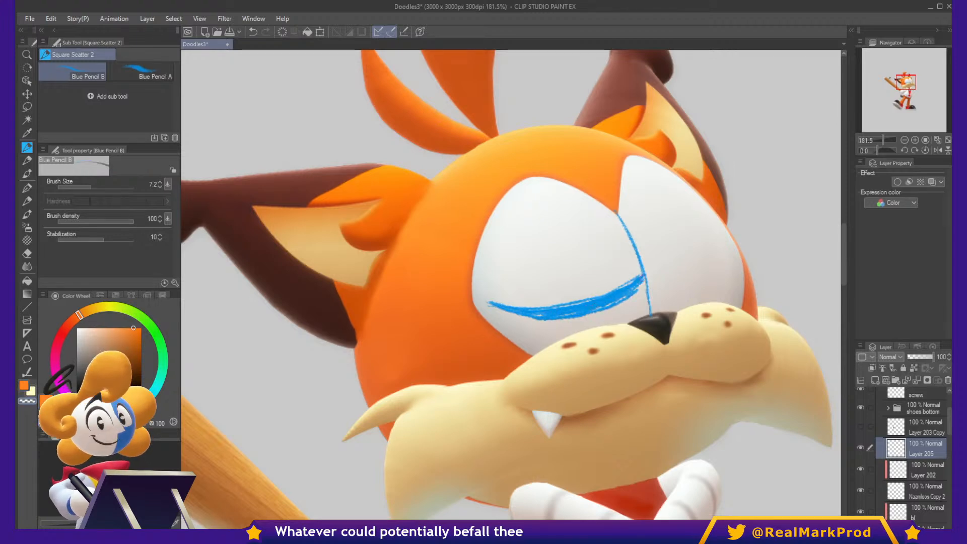
key(ctrl+z)
key(ctrl+z)
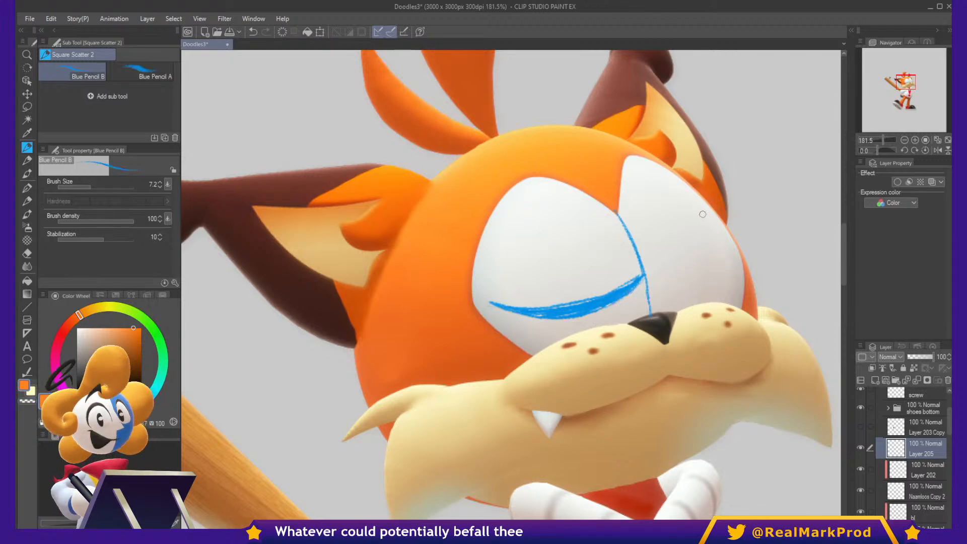
Sketch the smaller eye's lid line from the dividing line past the head's edge, and hatch a small pupil wedge above the nose.
mouse_move(646, 280)
mouse_down()
mouse_move(689, 261)
mouse_move(757, 256)
mouse_up()
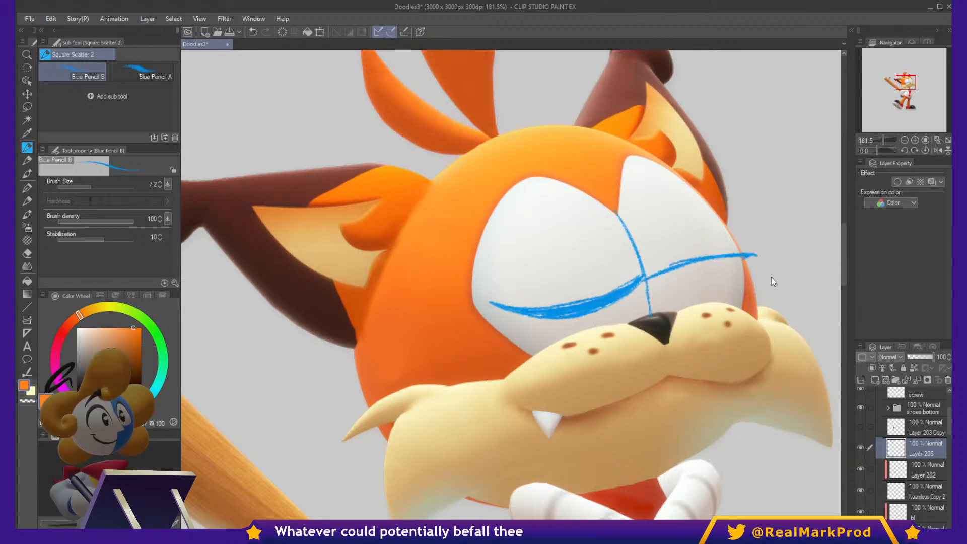
mouse_move(649, 277)
mouse_down()
mouse_move(656, 312)
mouse_move(673, 268)
mouse_move(654, 277)
mouse_move(659, 305)
mouse_move(656, 285)
mouse_move(663, 293)
mouse_up()
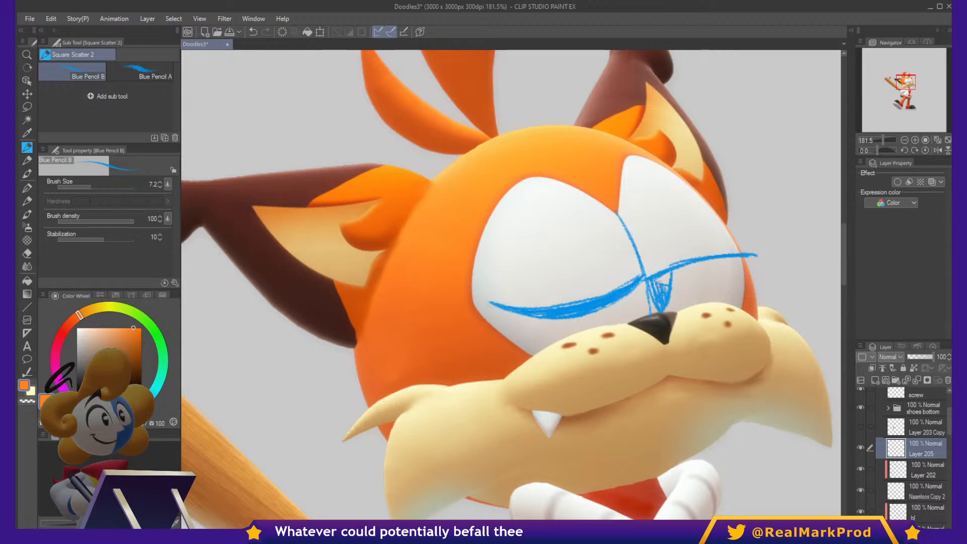
scroll(709, 315, down, 4)
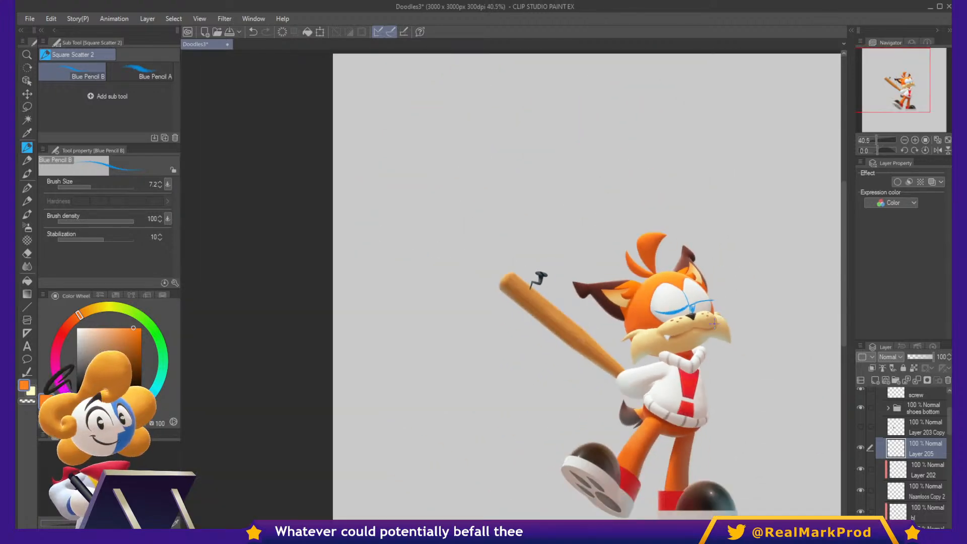
scroll(712, 316, up, 3)
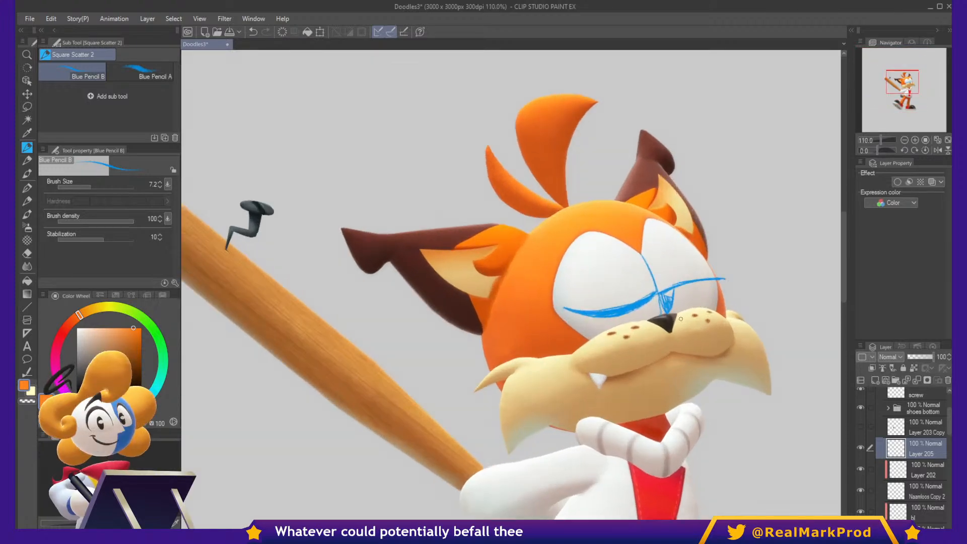
Lasso the larger eye's lid stroke and stretch it horizontally to about 113% toward the outer eye corner.
key(m)
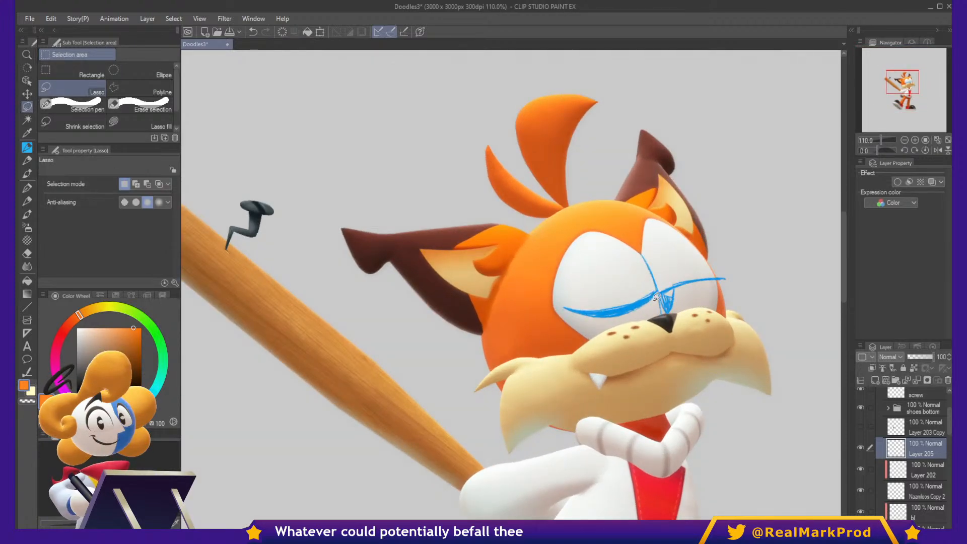
mouse_move(659, 289)
mouse_down()
mouse_move(595, 275)
mouse_move(524, 306)
mouse_move(599, 326)
mouse_move(638, 317)
mouse_move(618, 321)
mouse_up()
key(ctrl+t)
mouse_move(643, 315)
mouse_down()
mouse_move(679, 304)
mouse_move(620, 320)
mouse_up()
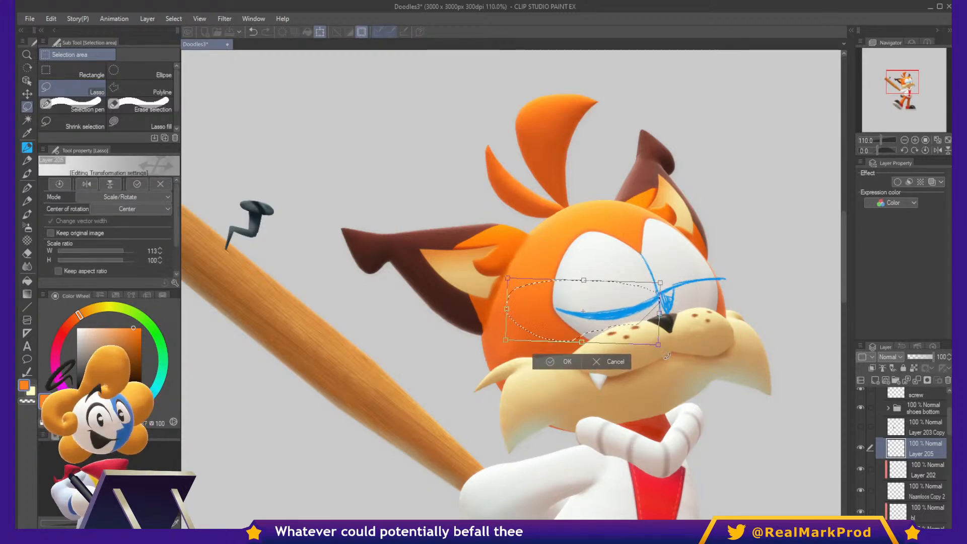
drag(673, 359, 674, 357)
click(563, 360)
Compare the character in mirrored and normal views to examine the placement of the eyelid sketch.
scroll(732, 288, down, 5)
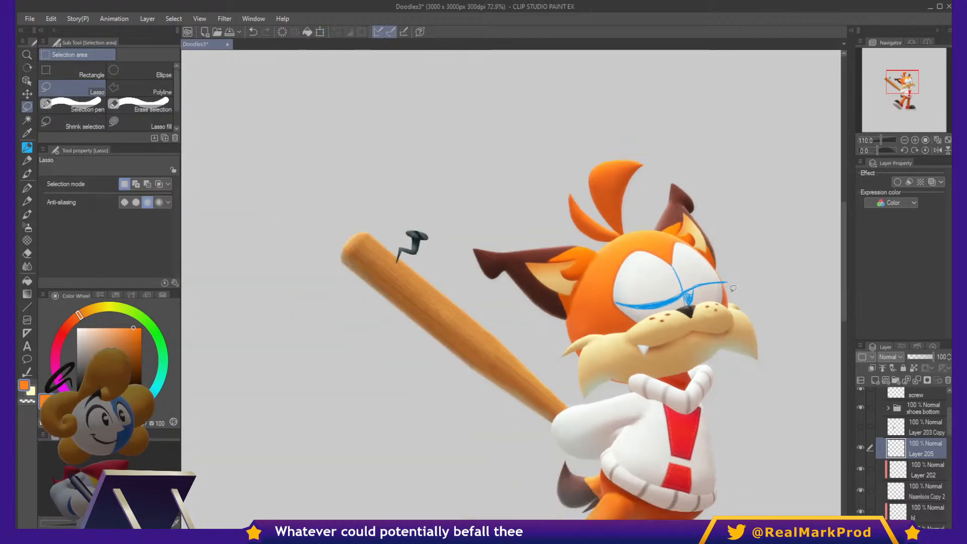
scroll(732, 288, up, 1)
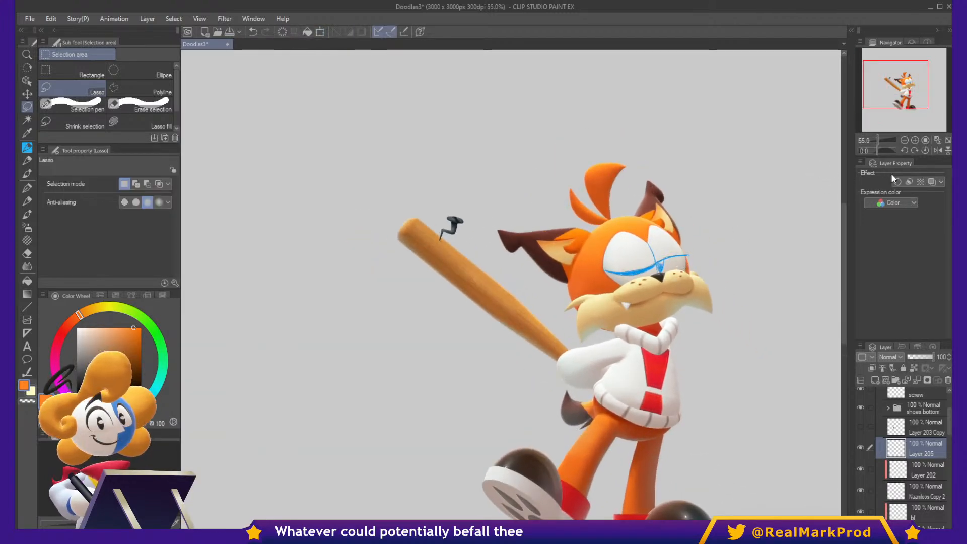
click(940, 150)
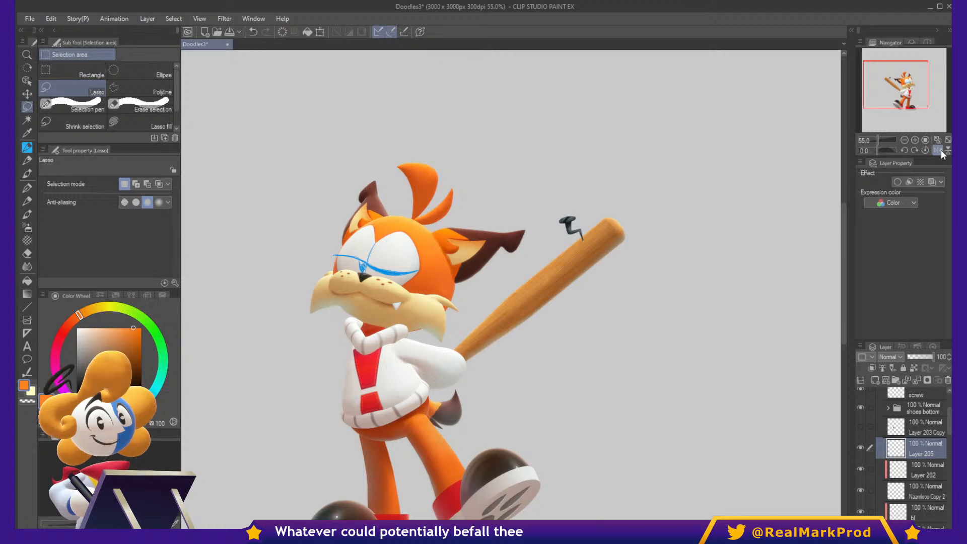
click(940, 150)
click(939, 150)
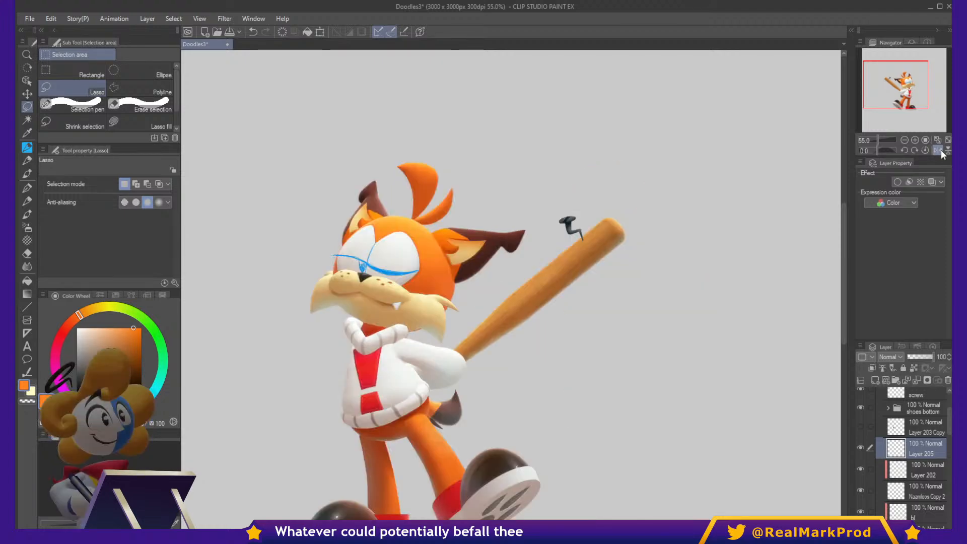
click(939, 150)
click(940, 150)
click(939, 150)
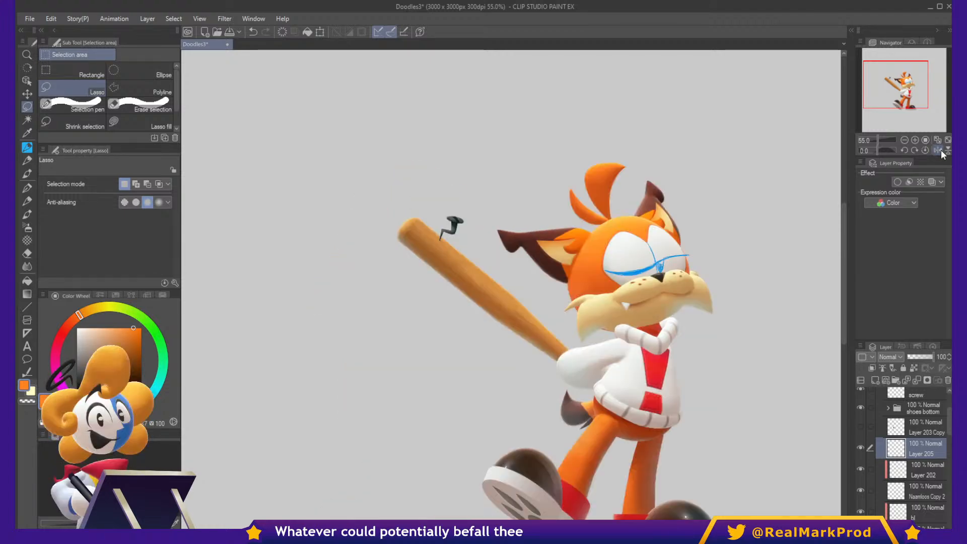
click(939, 150)
click(939, 150)
drag(813, 203, 780, 161)
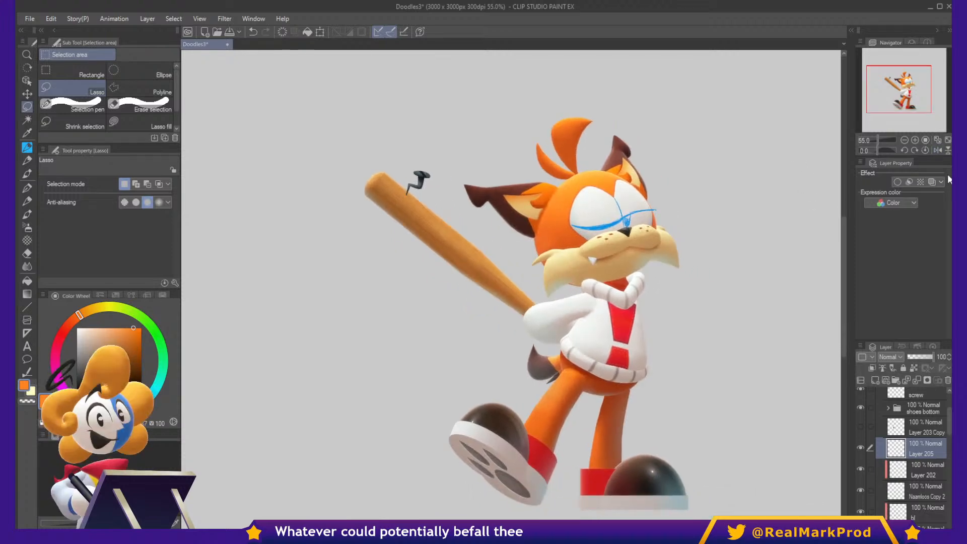
click(935, 150)
click(935, 150)
click(935, 150)
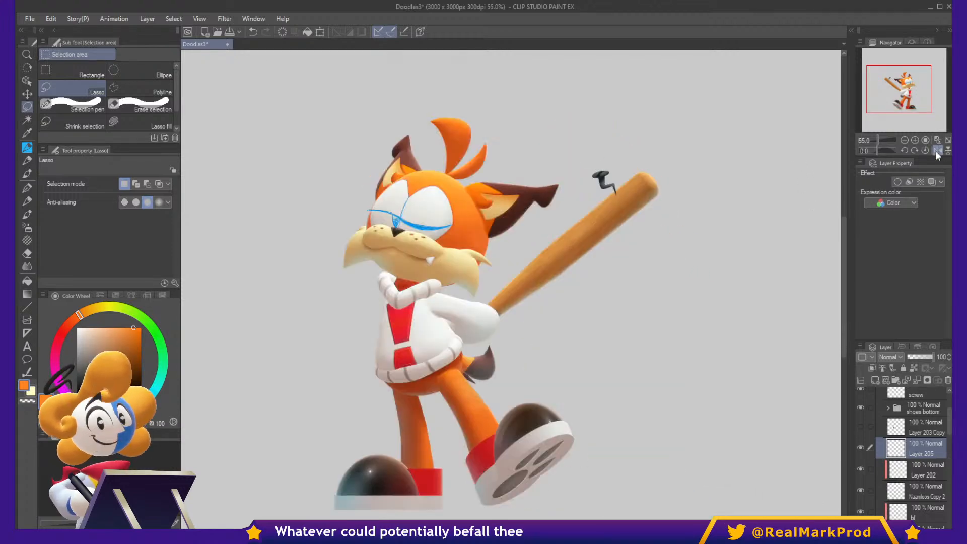
Flip the canvas view horizontally back and forth to check the eyelid sketch against the whole pose.
click(935, 150)
click(935, 150)
click(935, 150)
click(935, 150)
click(935, 150)
click(935, 150)
click(935, 150)
click(934, 150)
click(935, 150)
click(935, 150)
click(935, 150)
click(934, 150)
click(934, 150)
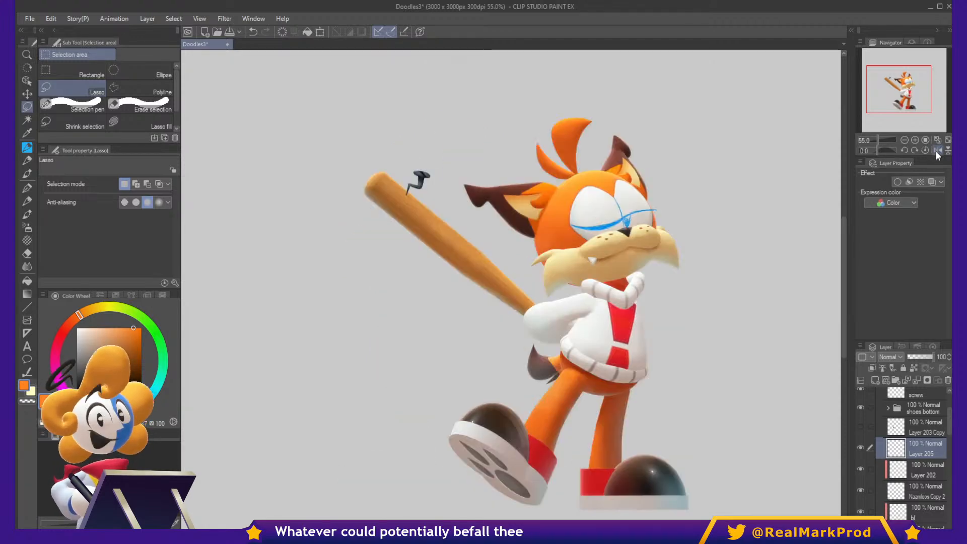
click(934, 150)
click(935, 150)
click(934, 150)
click(935, 150)
click(934, 150)
click(934, 150)
click(935, 150)
click(934, 150)
click(935, 150)
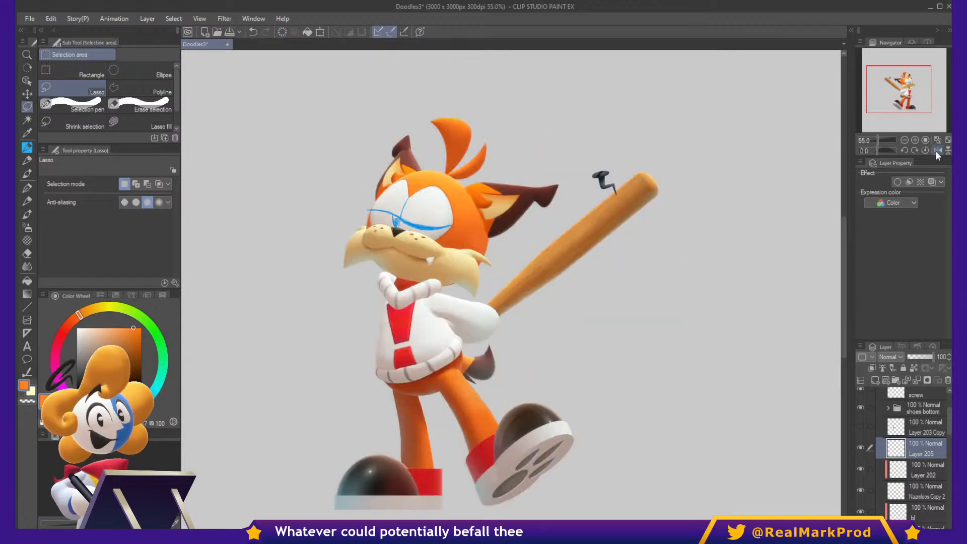
click(935, 150)
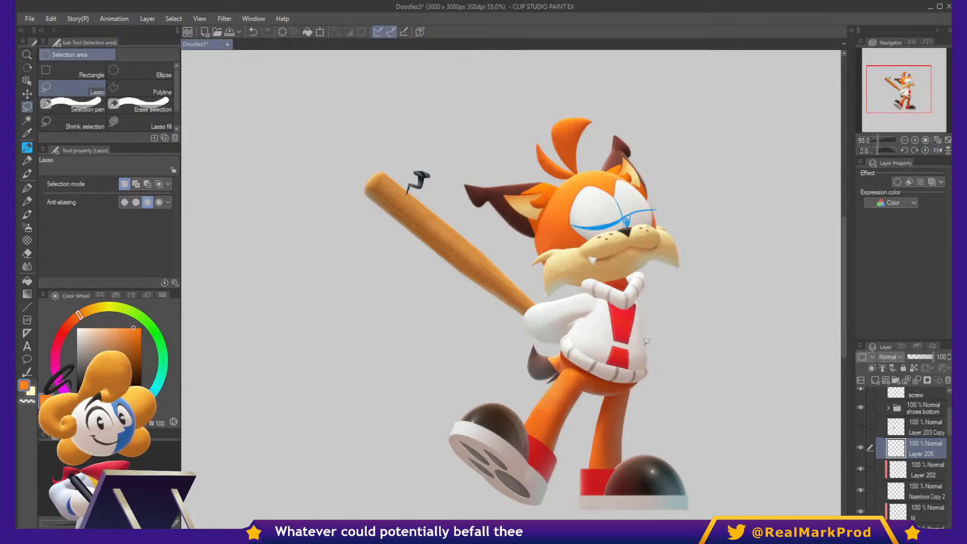
Thicken the smaller eye's lid line with Blue Pencil B strokes so it joins the larger eye's band in one continuous curve.
scroll(602, 357, up, 1)
scroll(603, 357, up, 6)
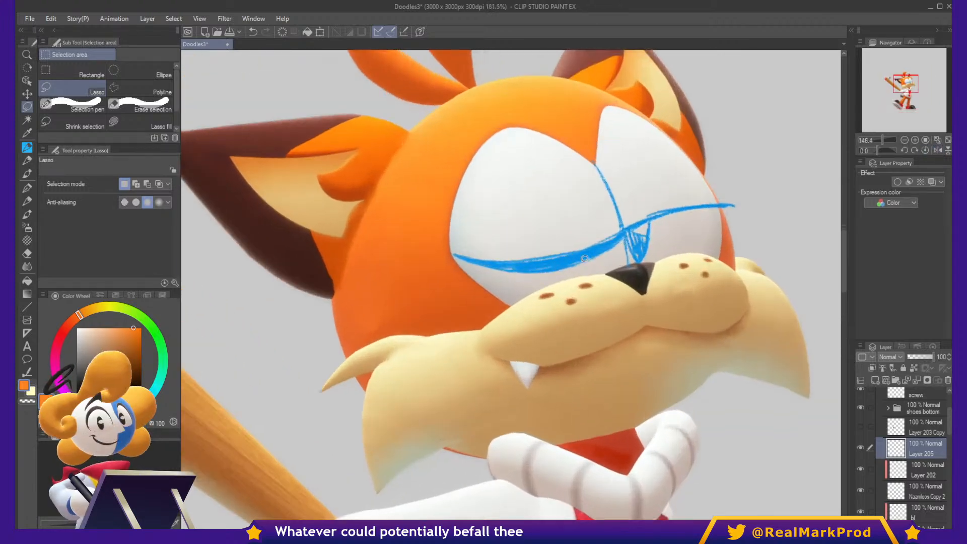
key(p)
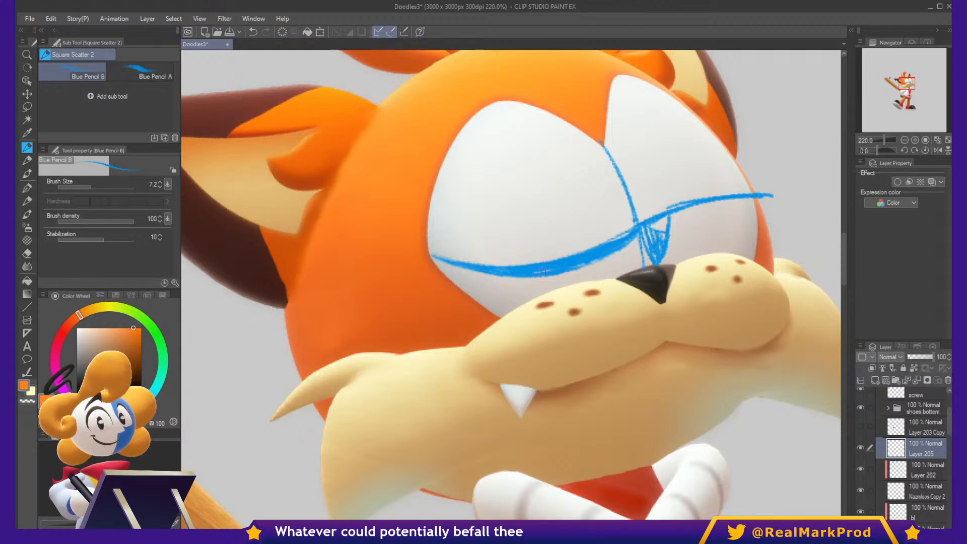
mouse_move(541, 271)
mouse_down()
mouse_move(577, 266)
mouse_move(556, 273)
mouse_move(629, 237)
mouse_move(574, 273)
mouse_move(603, 258)
mouse_move(556, 270)
mouse_move(575, 271)
mouse_move(532, 272)
mouse_move(708, 204)
mouse_move(765, 197)
mouse_up()
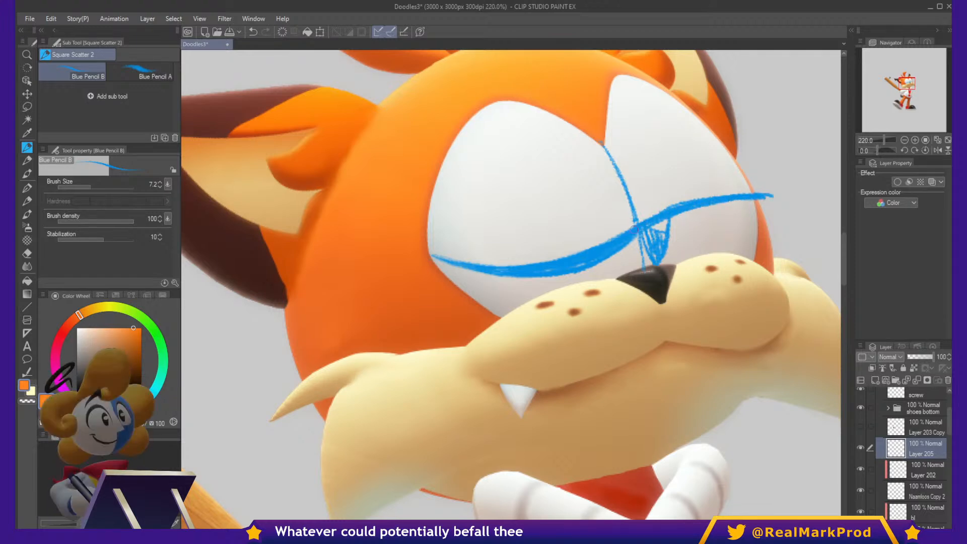
drag(693, 207, 768, 201)
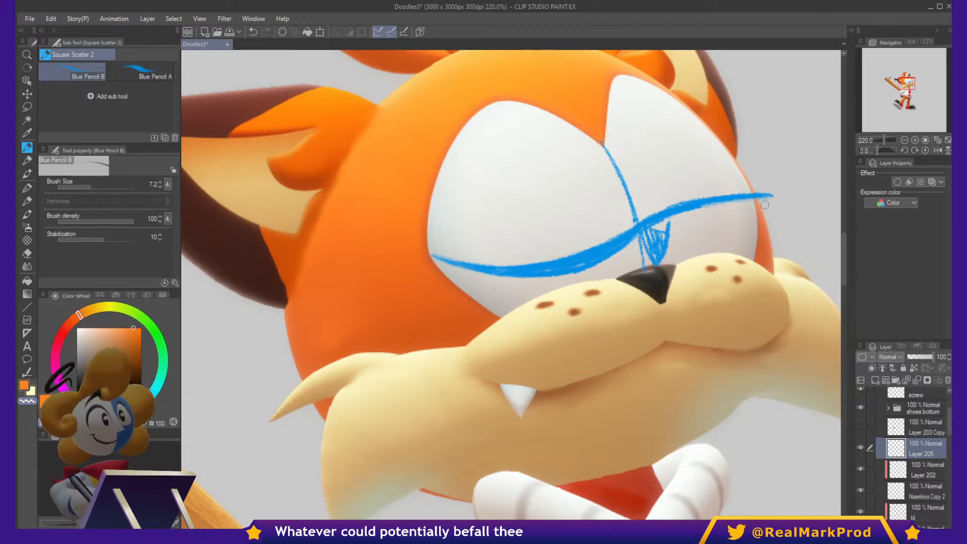
drag(692, 201, 742, 193)
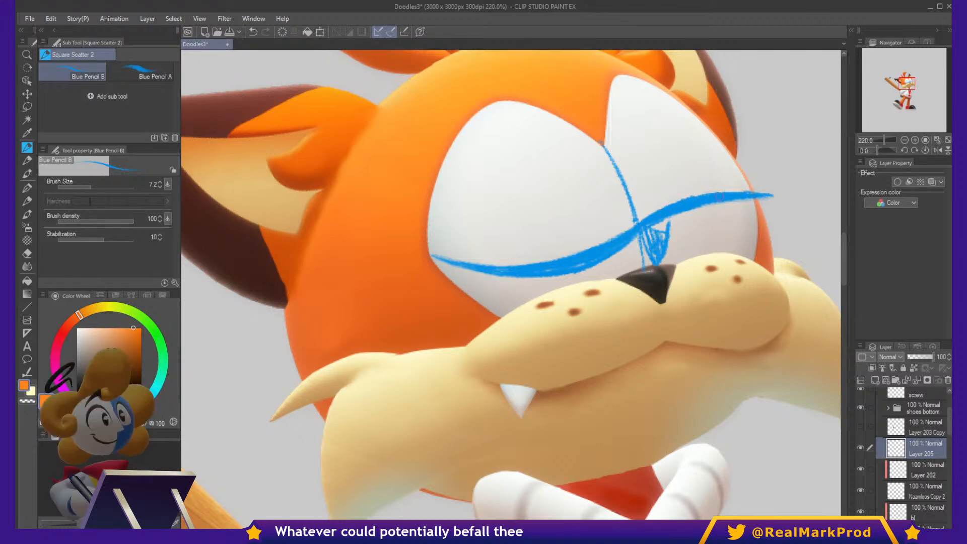
drag(814, 319, 766, 357)
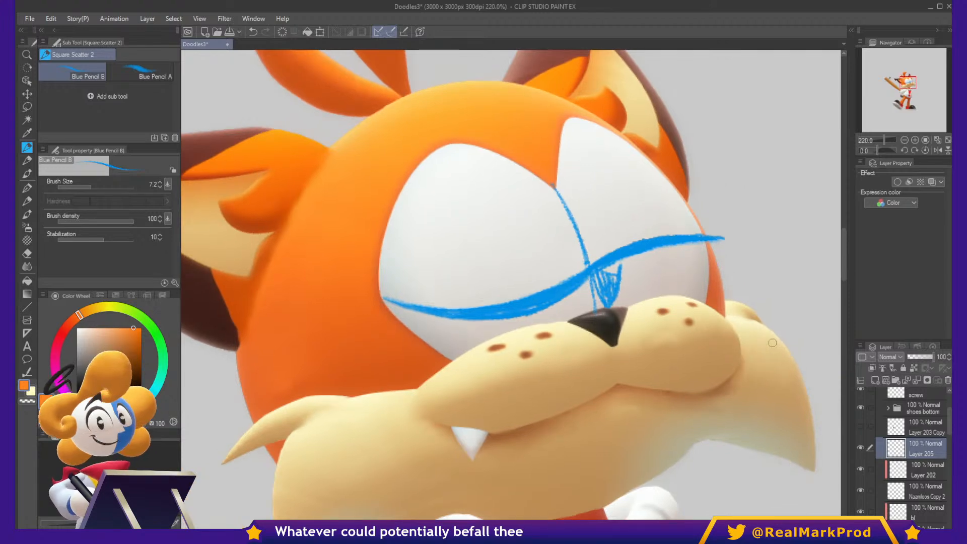
Fade the eyelid sketch layer to 30% opacity and outline the larger eye's lid in orange on Layer 202 with the G-pen.
drag(932, 358, 915, 357)
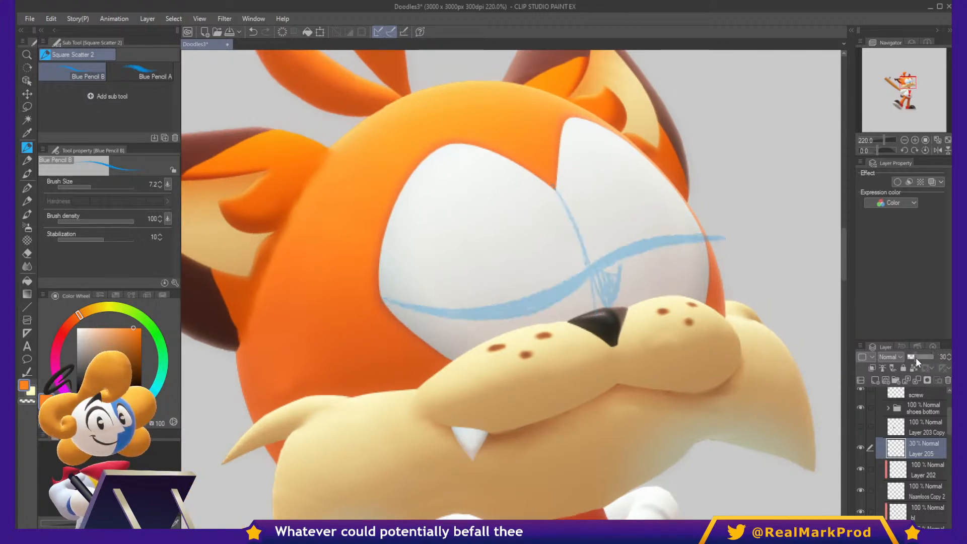
click(906, 478)
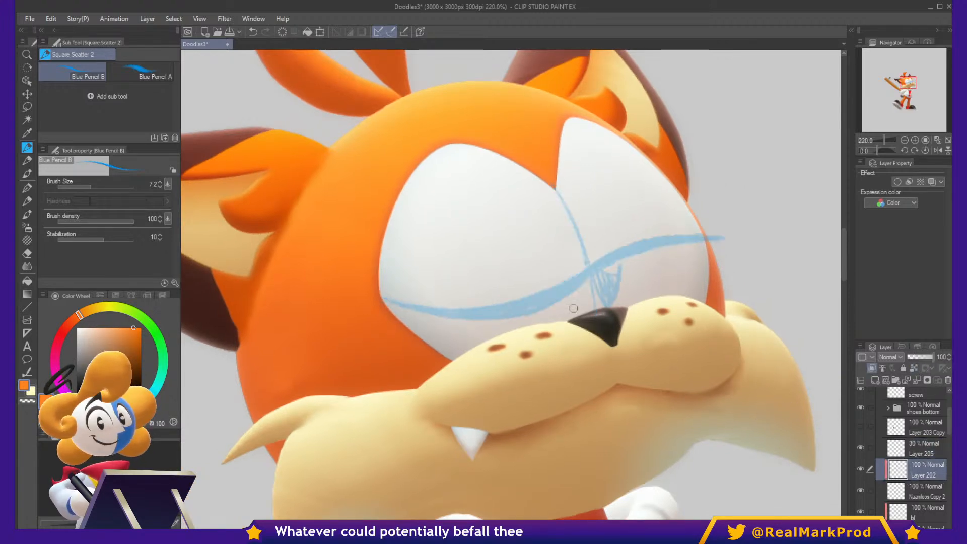
key(p)
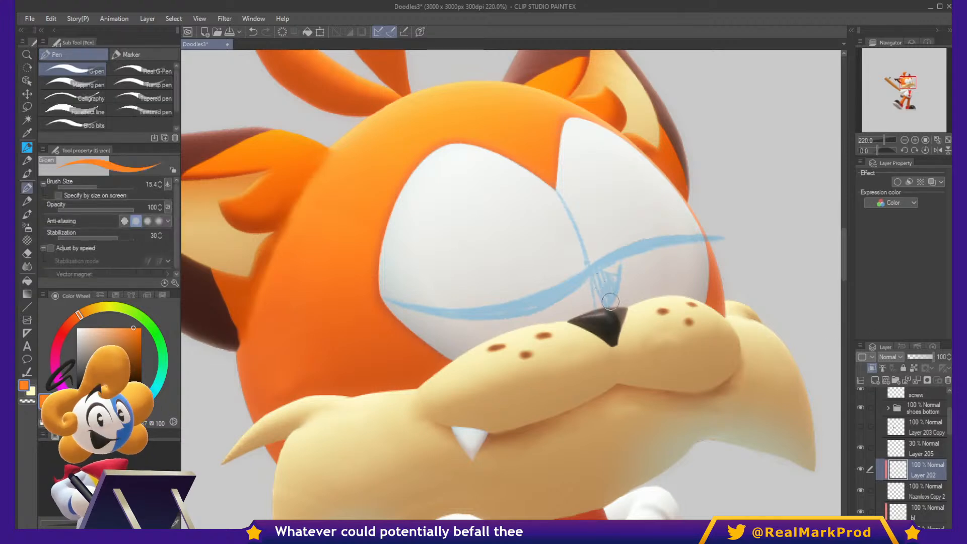
drag(529, 265, 640, 302)
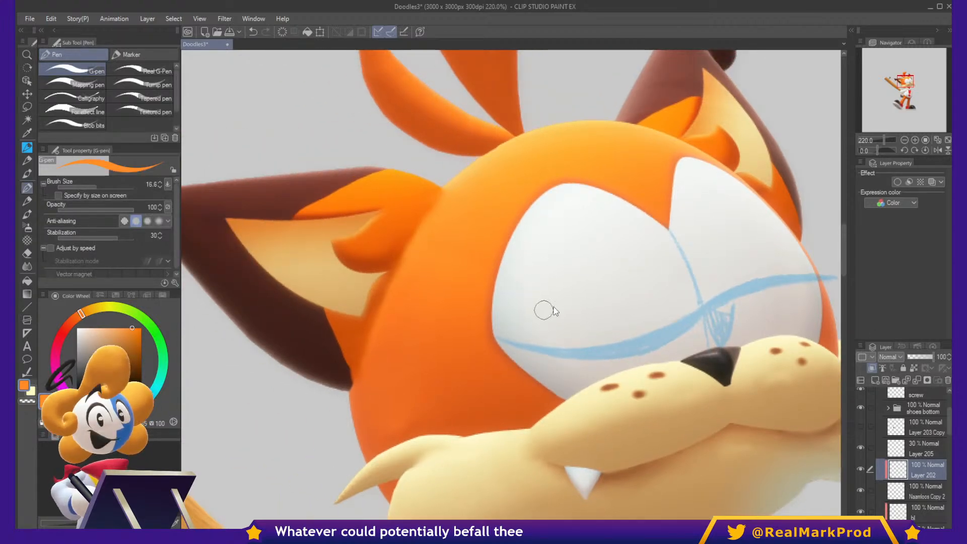
mouse_move(539, 309)
mouse_down()
mouse_move(506, 302)
mouse_move(521, 219)
mouse_move(589, 192)
mouse_move(660, 249)
mouse_move(669, 272)
mouse_move(653, 232)
mouse_move(534, 215)
mouse_move(526, 273)
mouse_move(497, 316)
mouse_move(513, 309)
mouse_move(492, 325)
mouse_move(529, 333)
mouse_move(490, 329)
mouse_move(608, 339)
mouse_move(687, 281)
mouse_up()
key(bracketleft)
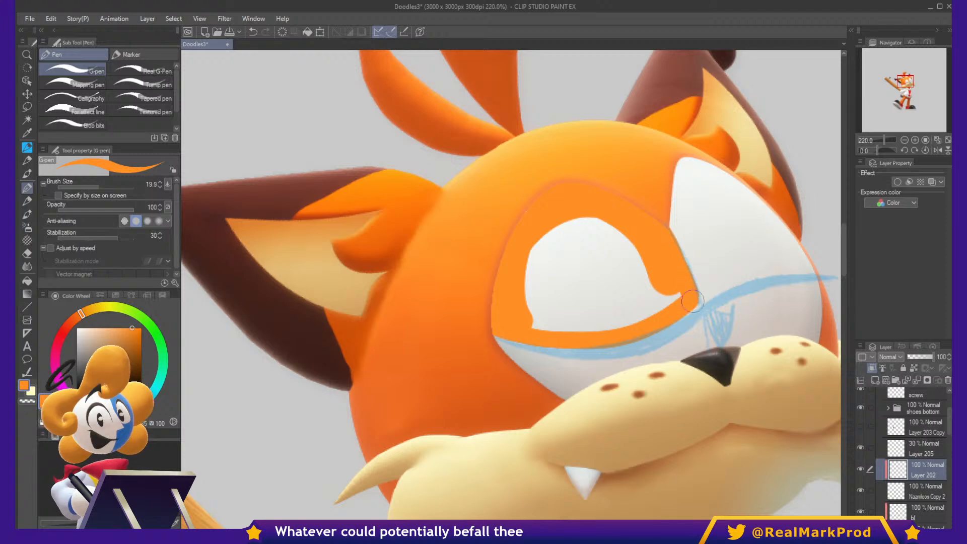
Outline the smaller eye's lid in the same orange, along the sketched lid line and the upper edge of the eye white.
drag(763, 307, 698, 327)
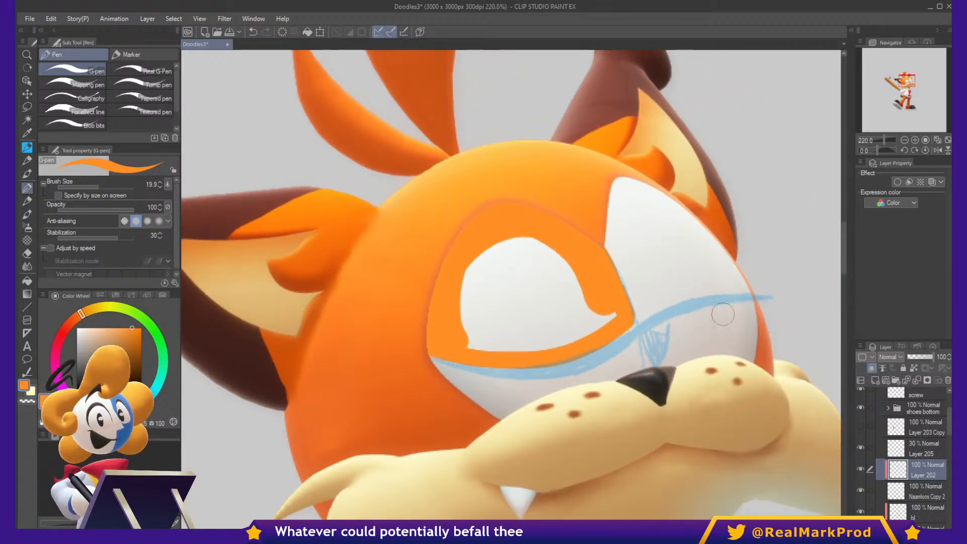
drag(620, 322, 726, 275)
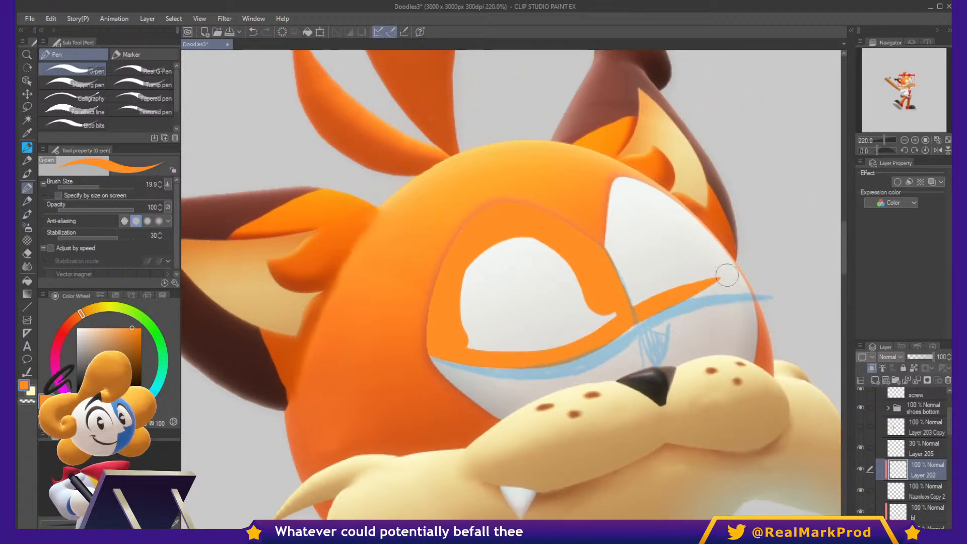
drag(618, 326, 748, 283)
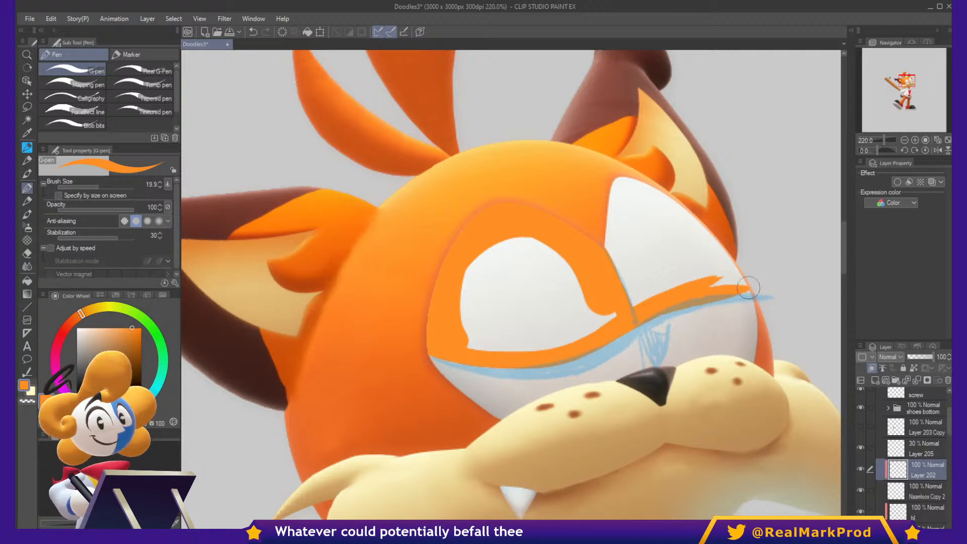
mouse_move(674, 296)
mouse_down()
mouse_move(755, 277)
mouse_move(614, 206)
mouse_up()
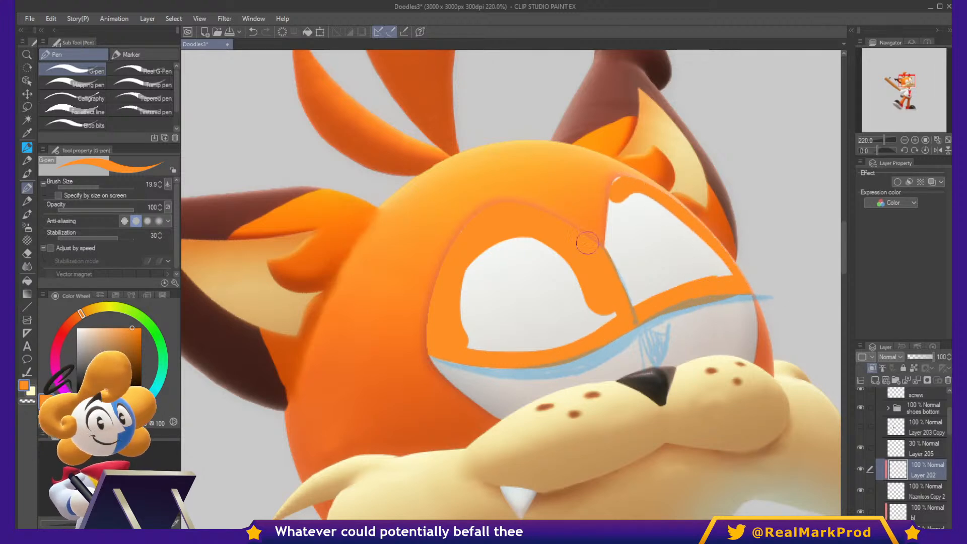
Fill the remaining white inside both eyelid outlines with flat orange, using larger G-pen strokes.
drag(584, 241, 619, 252)
drag(569, 201, 674, 242)
mouse_move(563, 282)
mouse_down()
mouse_move(705, 236)
mouse_move(733, 249)
mouse_up()
key(bracketleft)
key(bracketleft)
key(bracketleft)
mouse_move(582, 276)
mouse_down()
mouse_move(516, 249)
mouse_move(509, 291)
mouse_move(475, 323)
mouse_move(610, 303)
mouse_move(518, 281)
mouse_move(492, 313)
mouse_up()
key(bracketleft)
key(bracketleft)
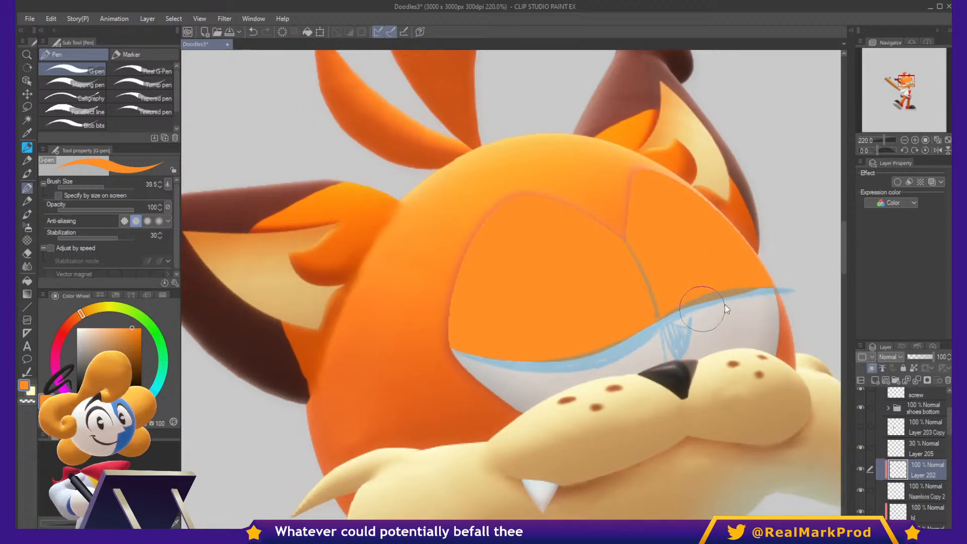
key(bracketleft)
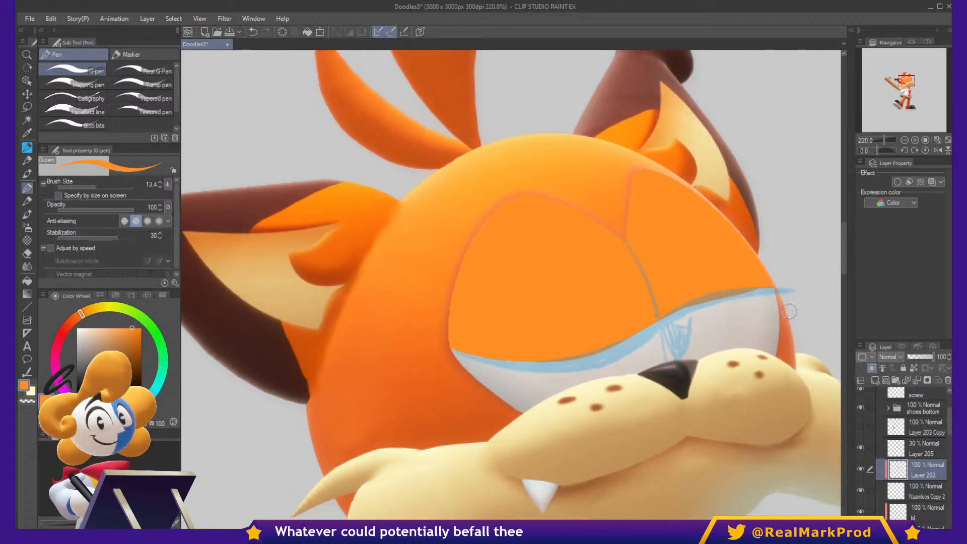
Sample the forehead's lighter orange and apply a soft airbrush highlight to the centre of the larger eyelid.
ctrl+click(887, 470)
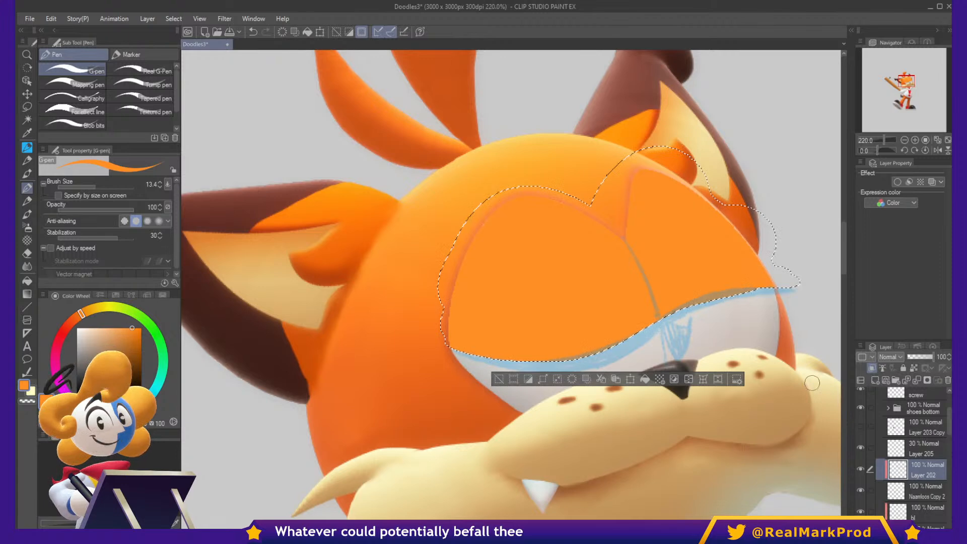
key(b)
key(ctrl+d)
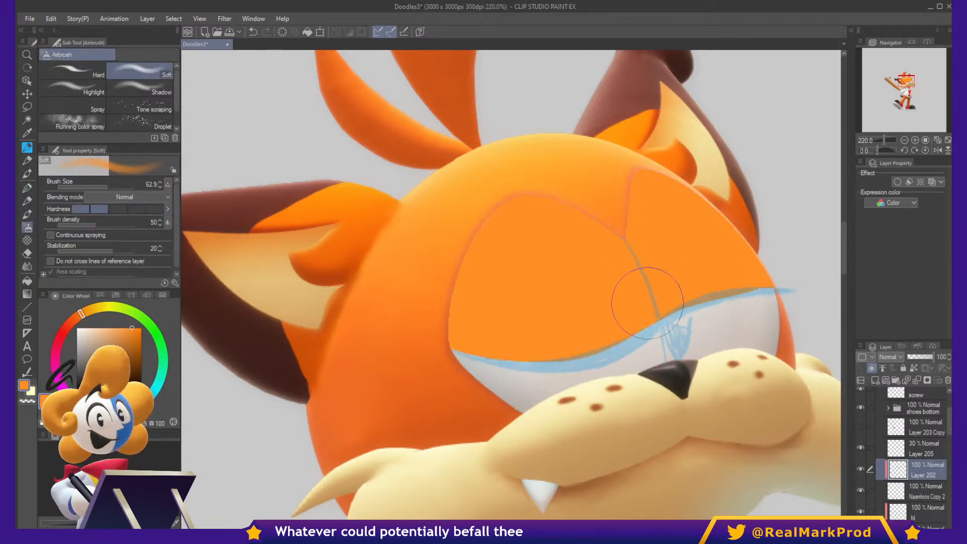
alt+click(502, 154)
key(bracketright)
key(bracketright)
key(bracketright)
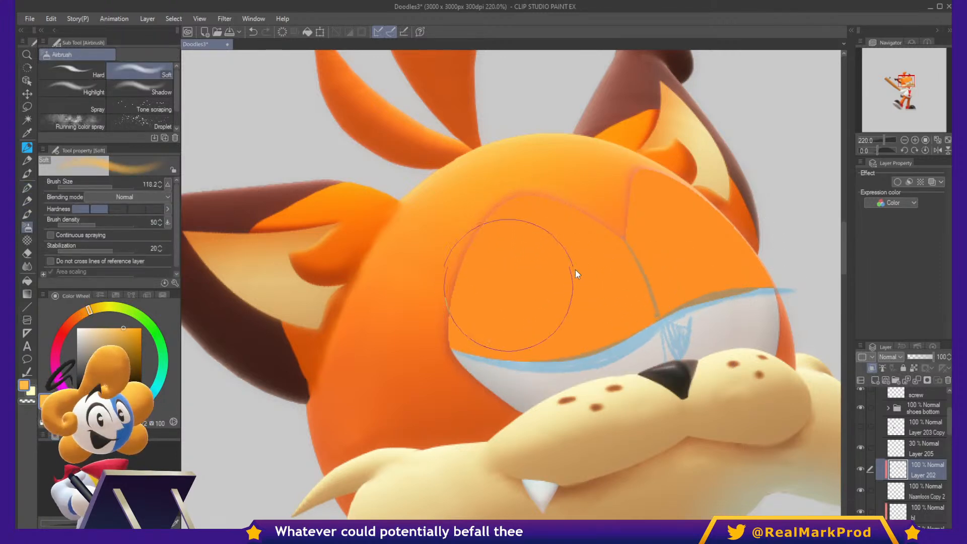
mouse_move(523, 266)
mouse_down()
mouse_move(527, 257)
mouse_move(565, 269)
mouse_move(524, 244)
mouse_move(524, 263)
mouse_up()
key(ctrl+z)
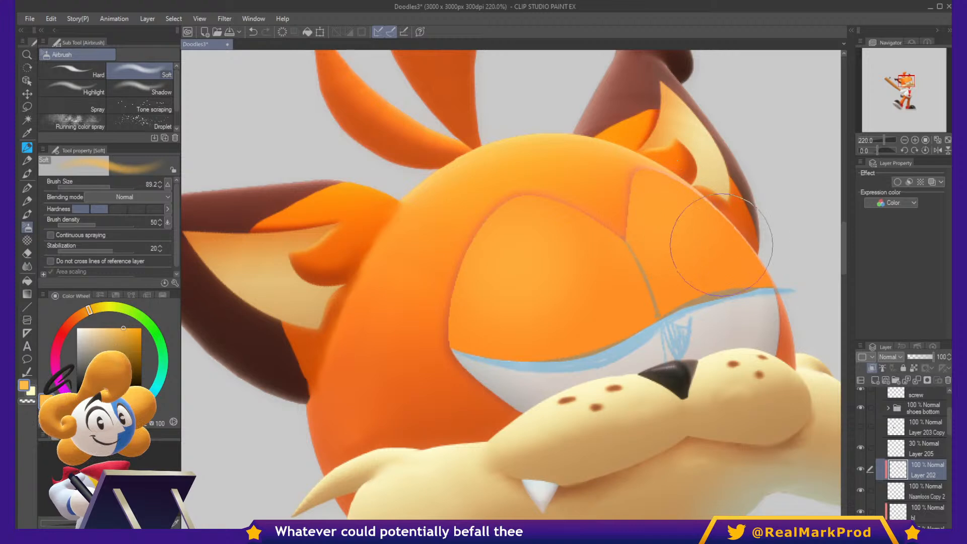
Sample the cheek's darker orange, select the painted eyelid area, and airbrush soft shading along the lower edges of both lids.
alt+click(583, 297)
alt+click(400, 384)
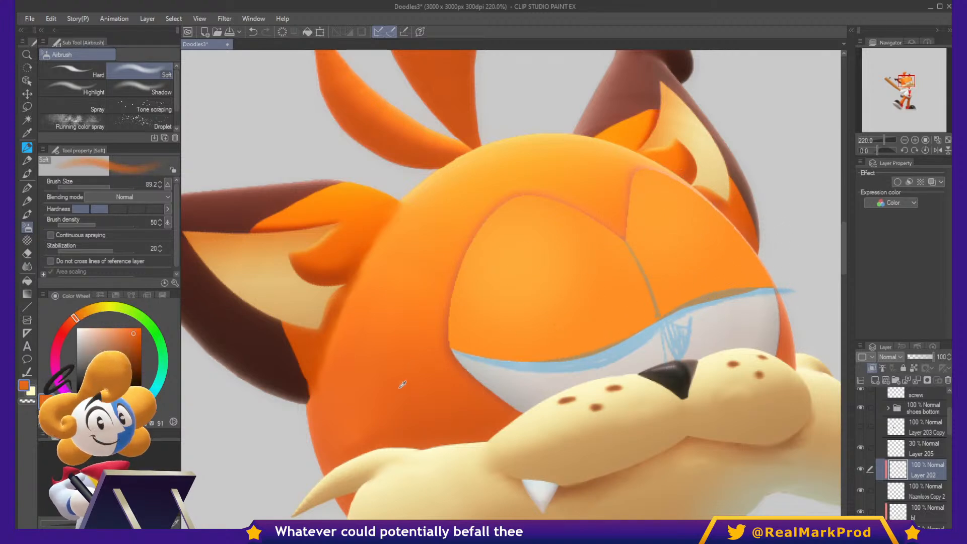
ctrl+alt+drag(536, 349, 464, 388)
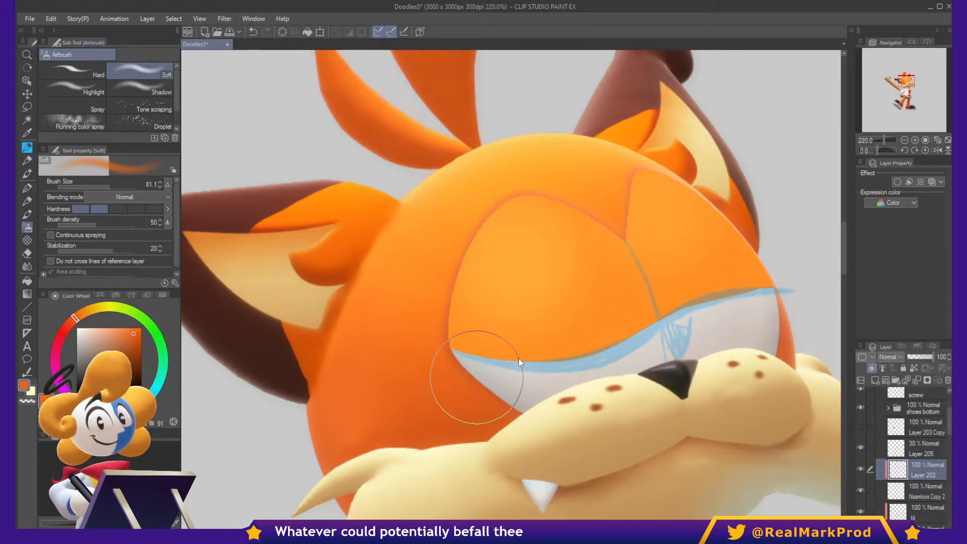
ctrl+click(898, 470)
mouse_move(430, 341)
mouse_down()
mouse_move(512, 366)
mouse_move(463, 360)
mouse_move(540, 351)
mouse_move(566, 361)
mouse_move(554, 355)
mouse_move(645, 329)
mouse_move(675, 306)
mouse_move(720, 300)
mouse_move(769, 262)
mouse_move(795, 262)
mouse_up()
mouse_move(727, 193)
mouse_down()
mouse_move(761, 198)
mouse_move(761, 296)
mouse_up()
drag(658, 287, 611, 294)
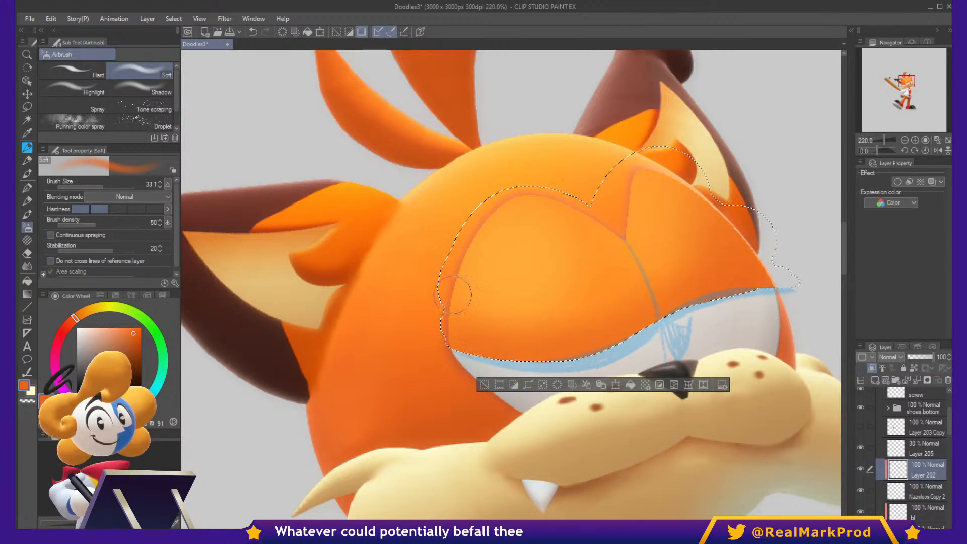
Airbrush darker orange along the outer and upper creases of both eyelids with a small soft brush, undoing an excess stroke.
mouse_move(453, 295)
mouse_down()
mouse_move(438, 337)
mouse_move(452, 283)
mouse_move(444, 341)
mouse_move(456, 289)
mouse_up()
drag(445, 336, 460, 246)
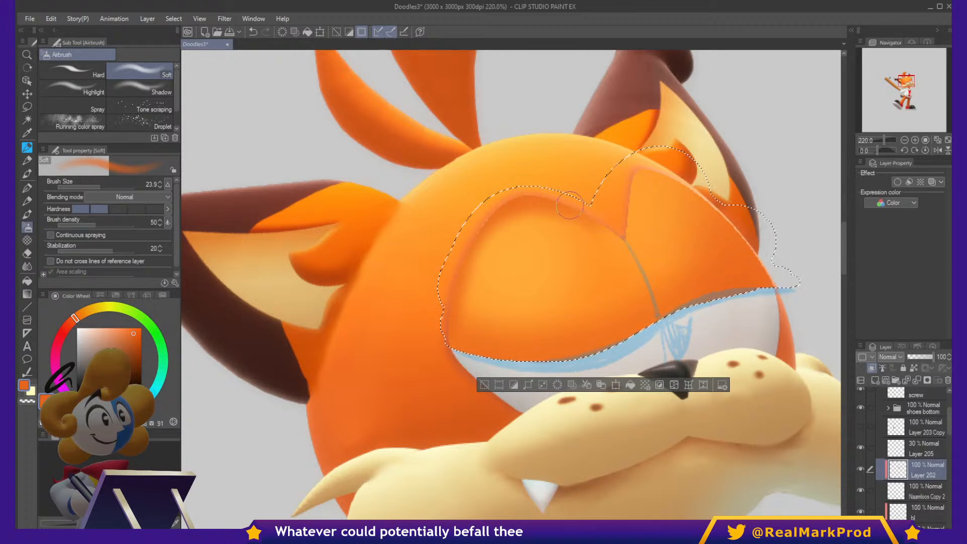
mouse_move(570, 205)
mouse_down()
mouse_move(635, 234)
mouse_move(601, 221)
mouse_move(638, 253)
mouse_move(636, 232)
mouse_move(612, 225)
mouse_move(638, 236)
mouse_move(625, 242)
mouse_move(631, 197)
mouse_up()
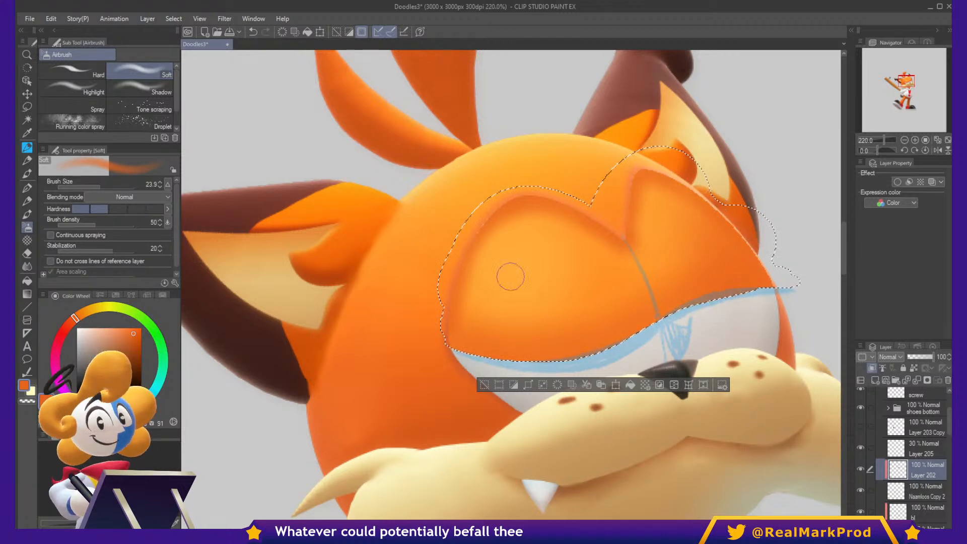
key(ctrl+z)
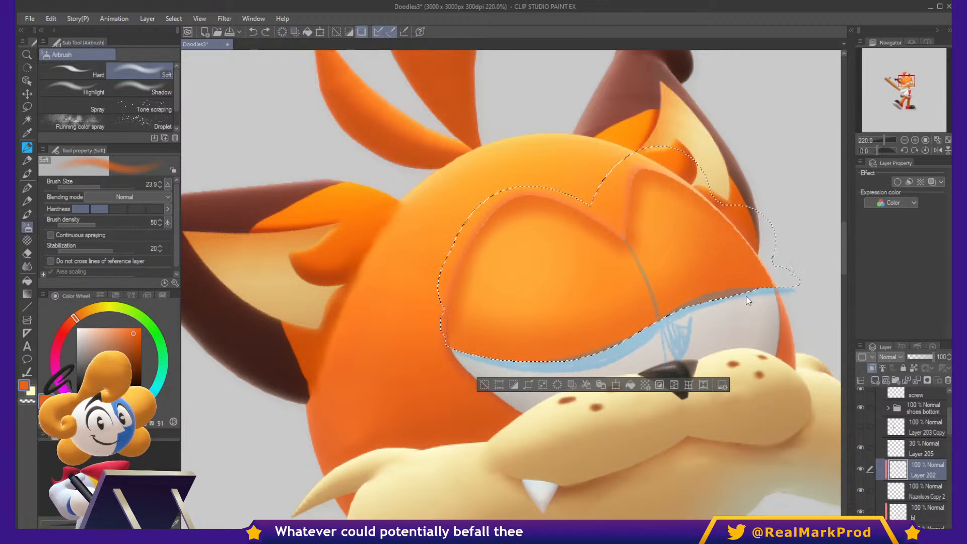
mouse_move(454, 330)
mouse_down()
mouse_move(475, 244)
mouse_move(471, 272)
mouse_up()
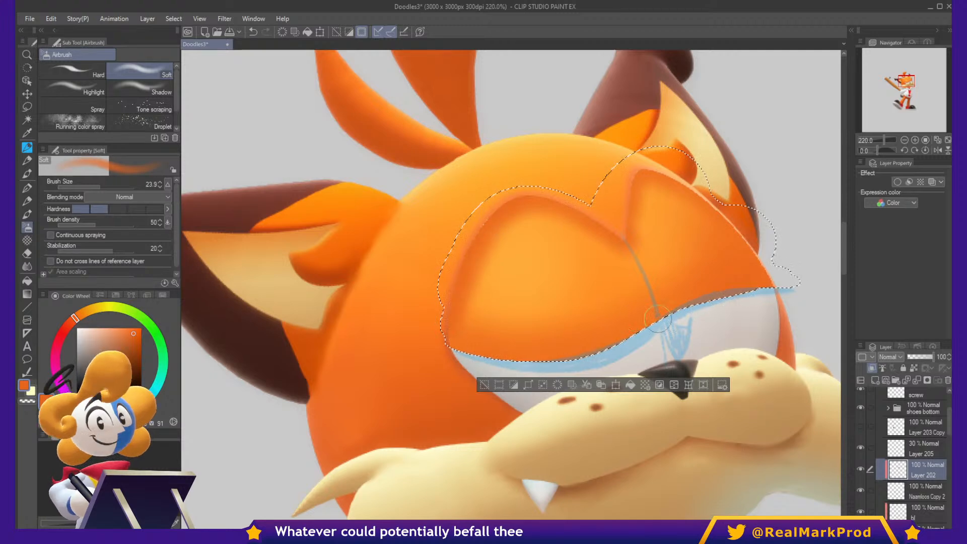
drag(707, 284, 755, 284)
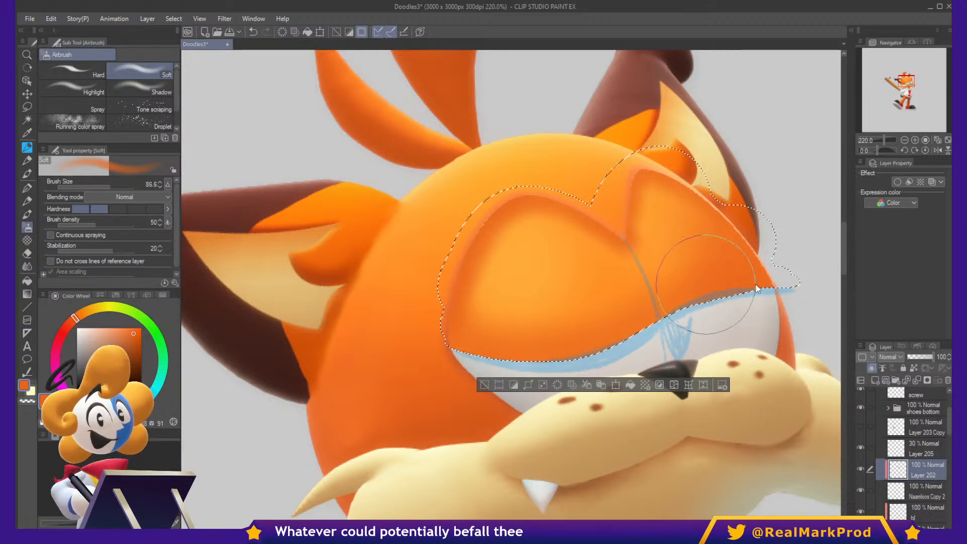
Soften the larger eyelid's shading with lighter orange airbrush strokes and clear the selection.
alt+click(563, 291)
drag(485, 276, 482, 287)
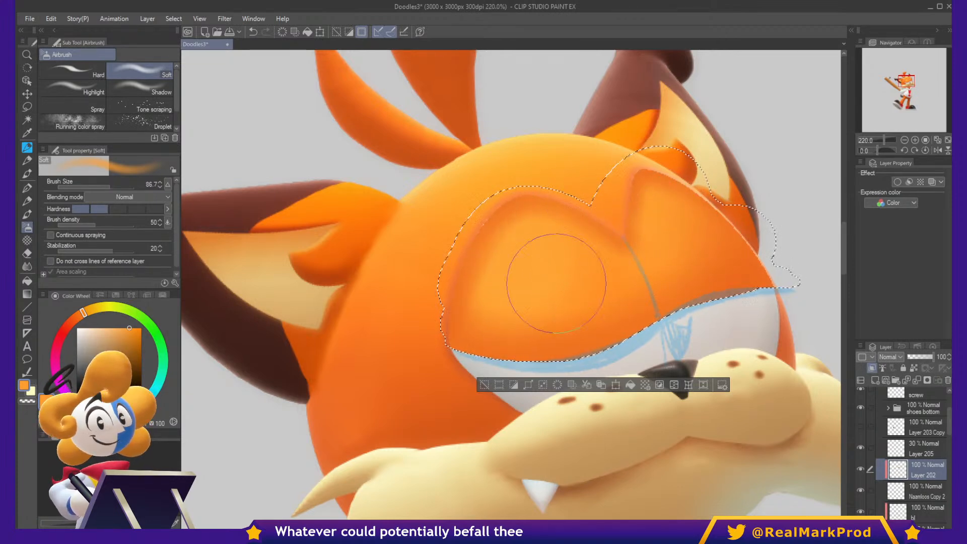
alt+click(511, 155)
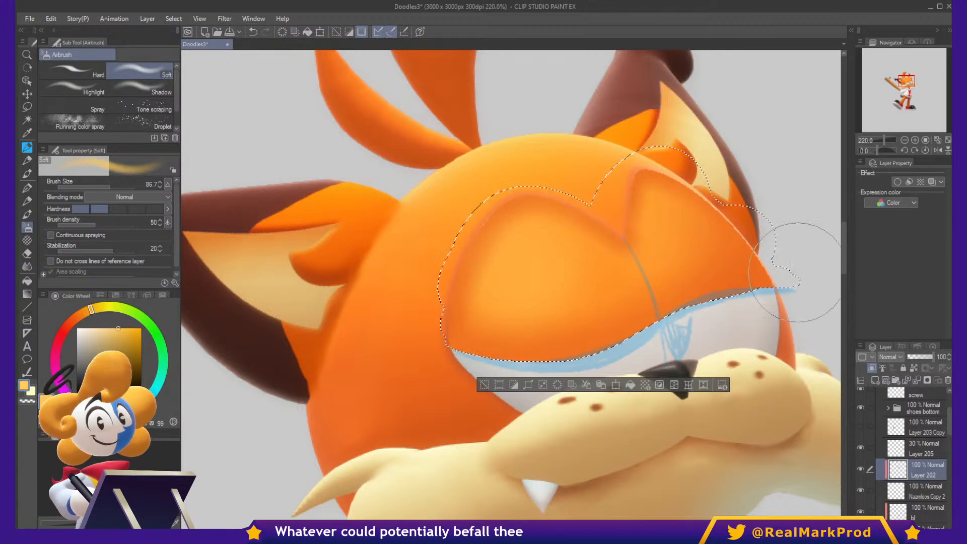
key(ctrl+d)
scroll(795, 272, down, 5)
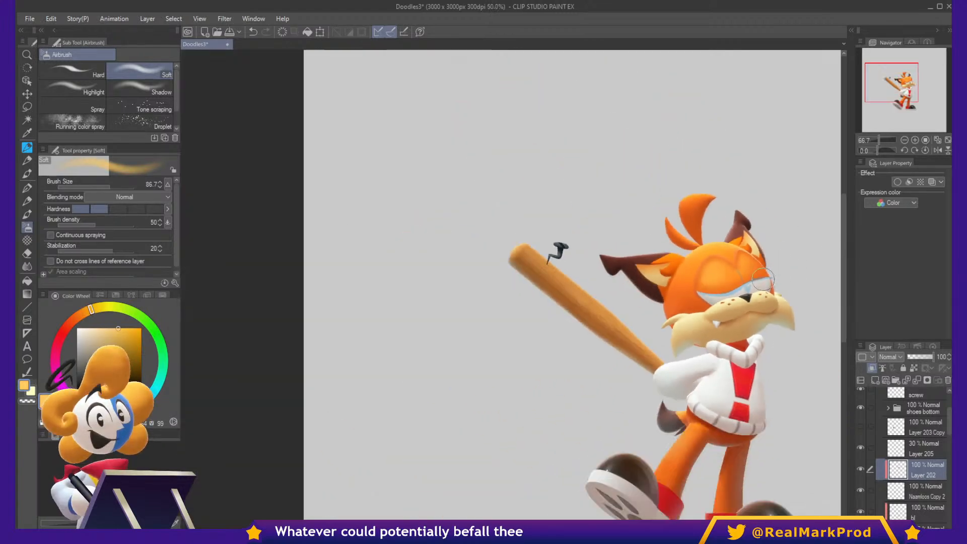
Select Layer 202's painted area, airbrush sampled orange along the larger eyelid's outer and upper edges with a larger soft brush, and clear the selection.
scroll(762, 278, up, 2)
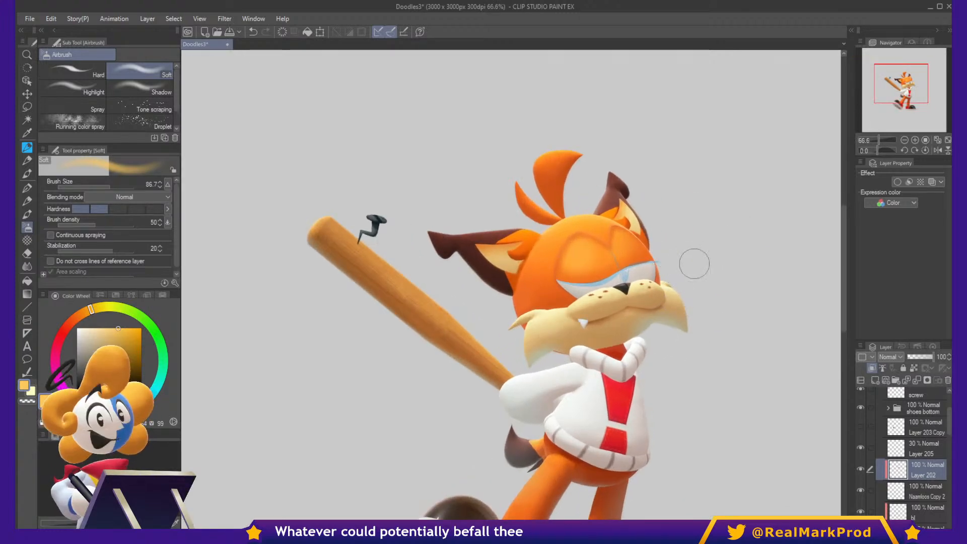
scroll(604, 259, up, 4)
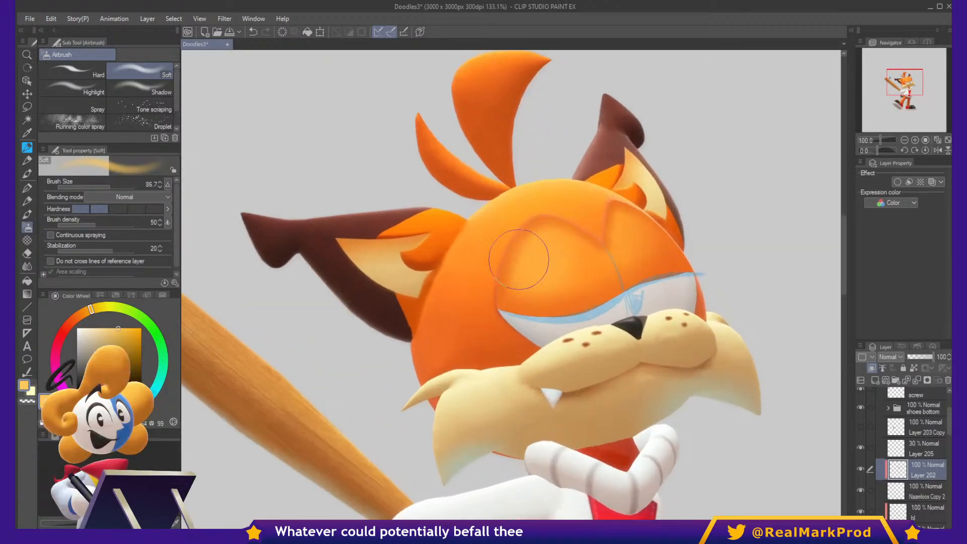
scroll(519, 259, up, 2)
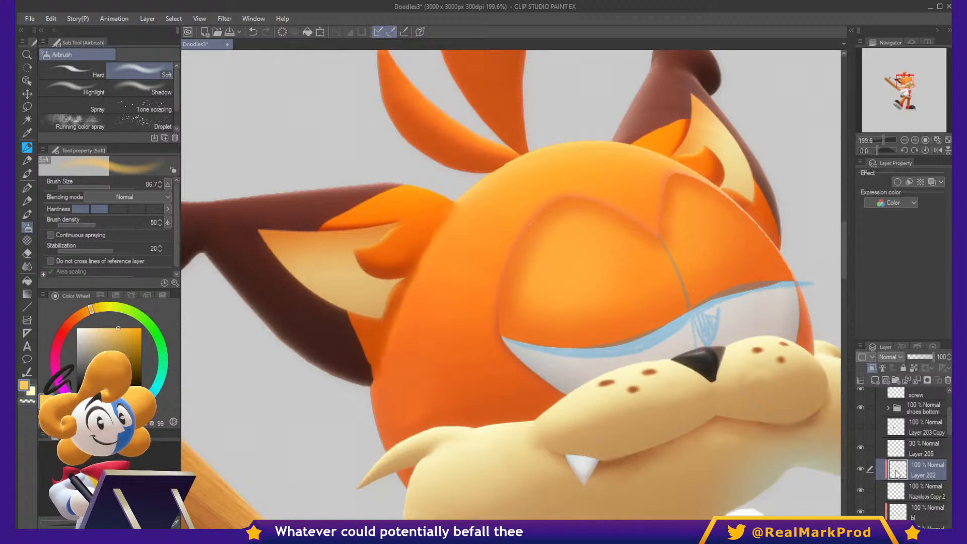
ctrl+click(895, 471)
alt+click(521, 302)
ctrl+alt+drag(496, 305, 515, 304)
mouse_move(506, 301)
mouse_down()
mouse_move(503, 248)
mouse_move(538, 200)
mouse_move(576, 175)
mouse_move(641, 192)
mouse_up()
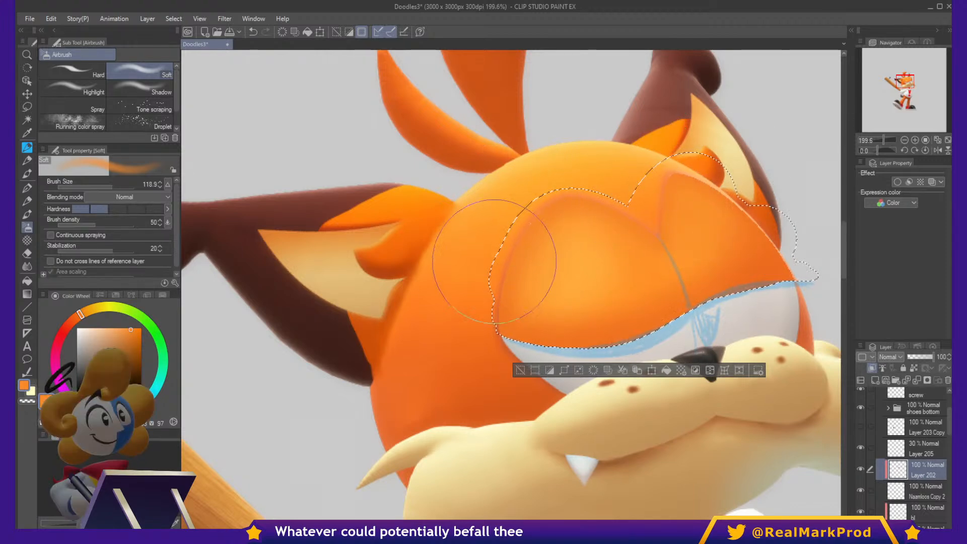
scroll(494, 261, up, 2)
key(ctrl+d)
scroll(518, 173, up, 2)
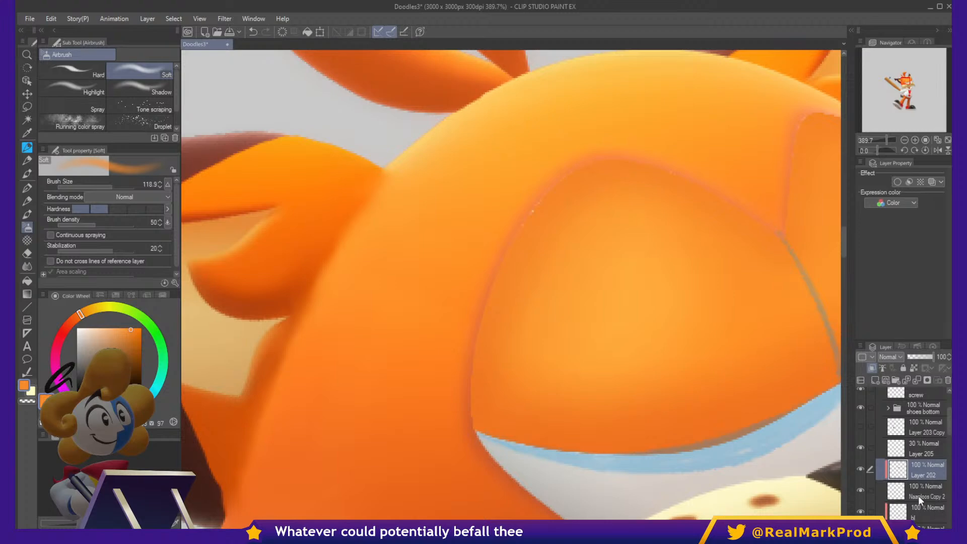
Isolate the Naamloos Copy 2 base layer, sample its off-white colour for the G-pen, and restore the other layers' visibility.
click(919, 500)
scroll(565, 255, up, 2)
key(p)
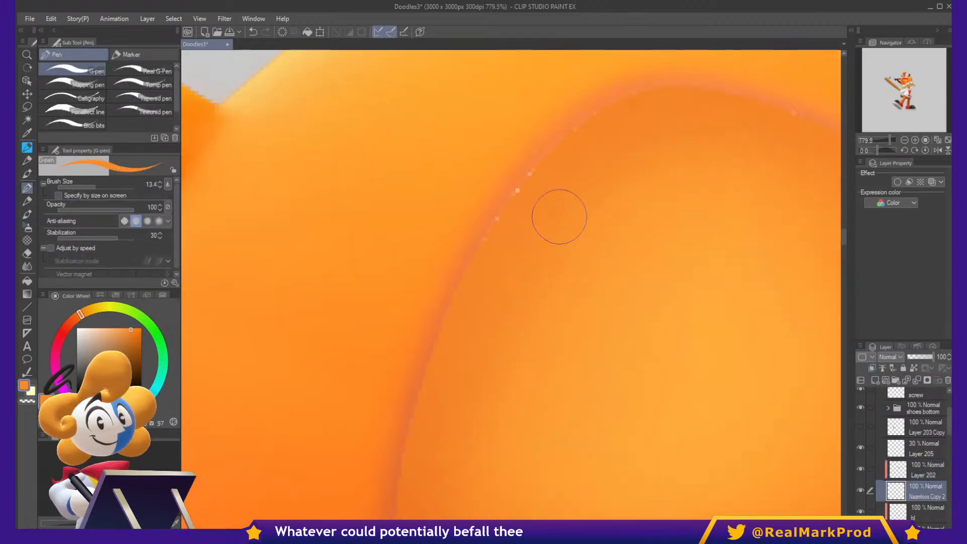
alt+click(861, 490)
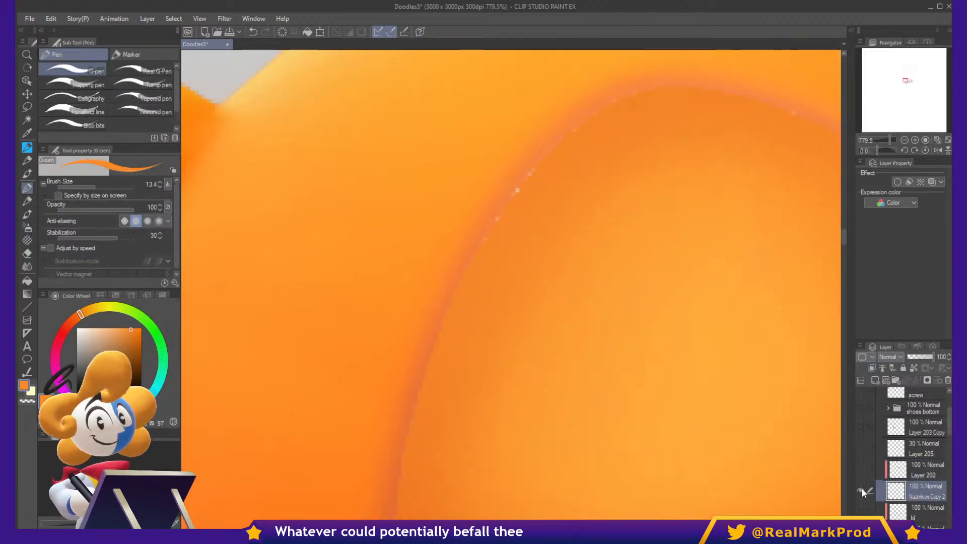
alt+click(522, 276)
alt+click(861, 488)
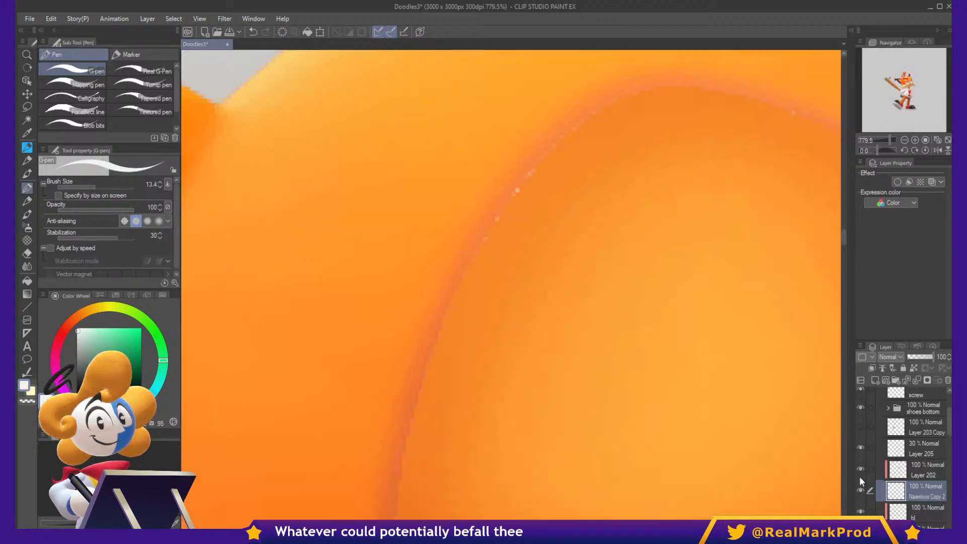
Paint over the pale specks along the larger eyelid's outer and upper edges on the base layer with a 3.8 G-pen.
drag(536, 193, 516, 194)
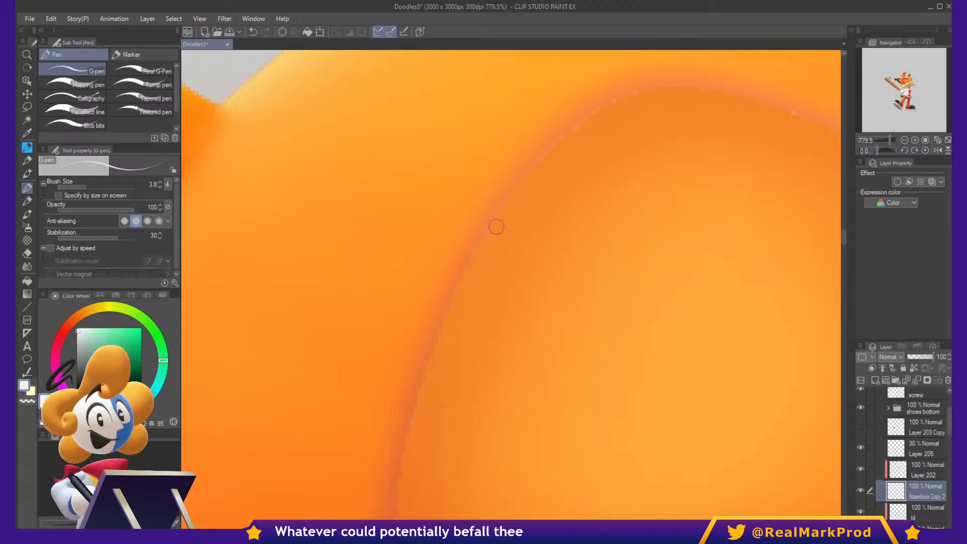
drag(489, 251, 558, 152)
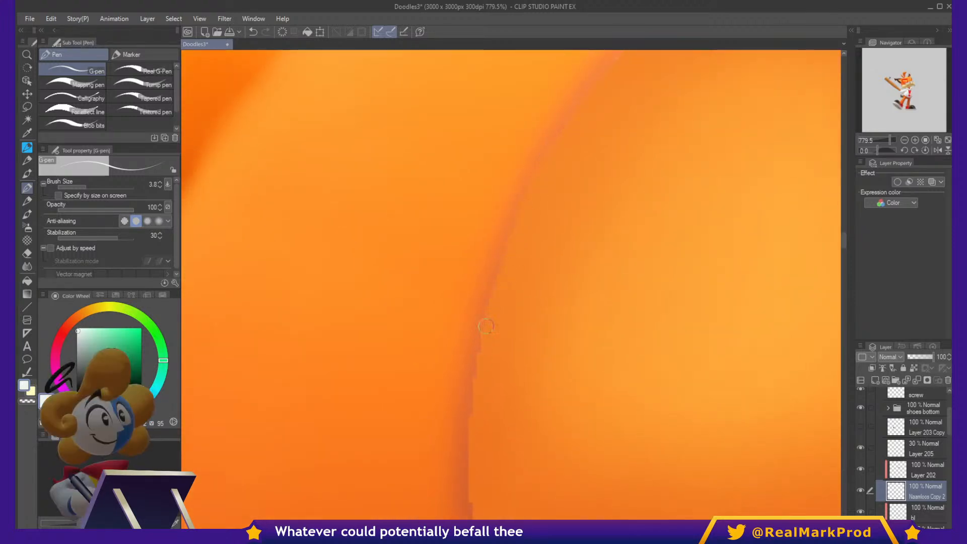
drag(486, 326, 526, 208)
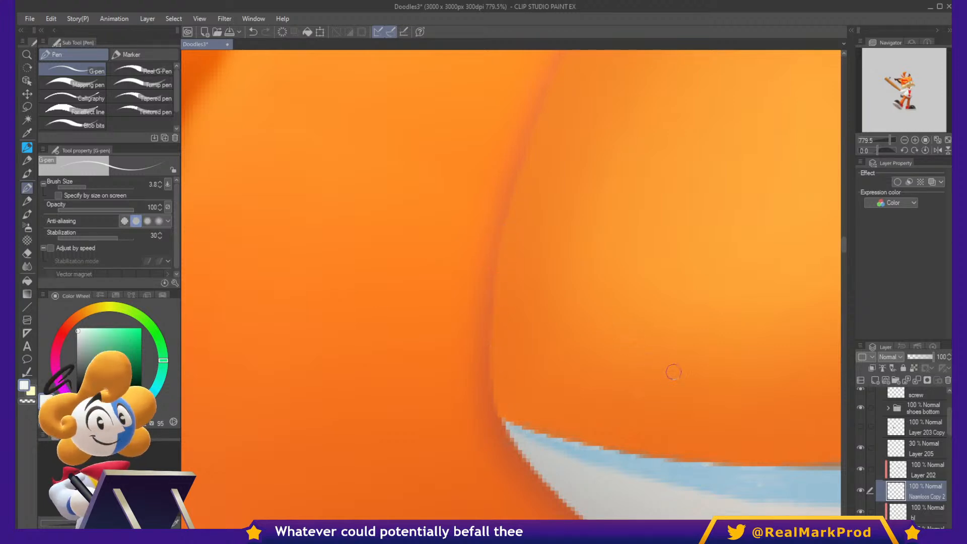
drag(696, 391, 655, 496)
mouse_move(794, 103)
mouse_down()
mouse_move(675, 330)
mouse_move(591, 458)
mouse_up()
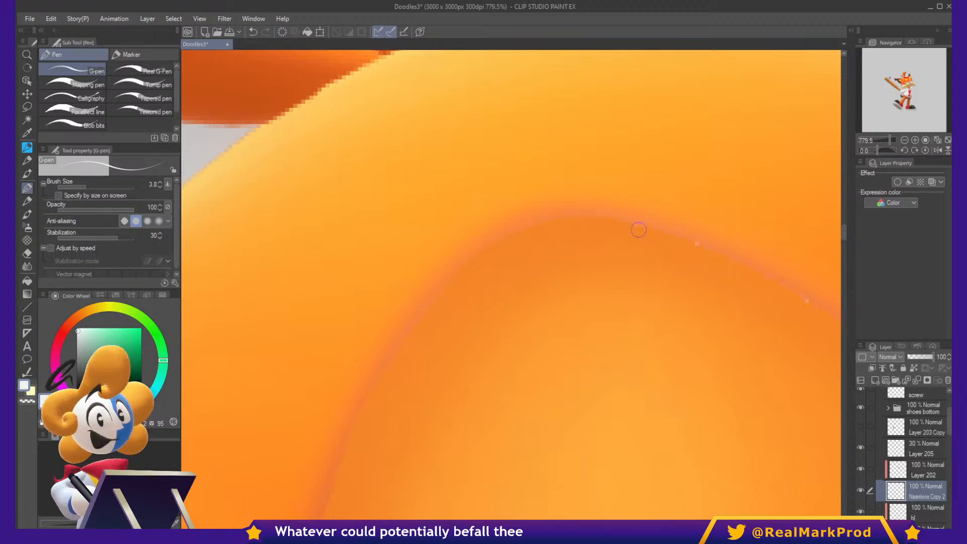
drag(738, 270, 463, 202)
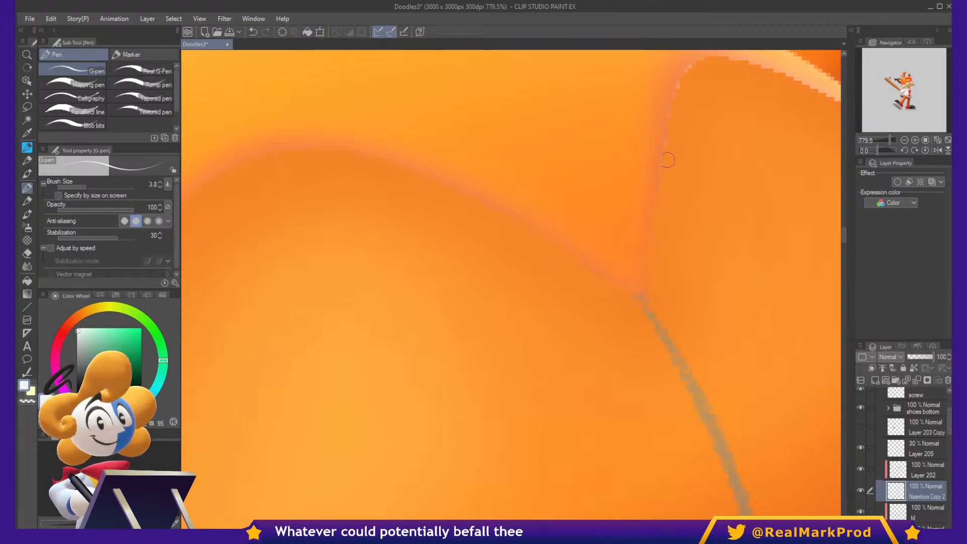
Clean up the smaller eyelid's inner, upper and outer edges on the base layer with the 3.8 G-pen.
drag(685, 114, 652, 213)
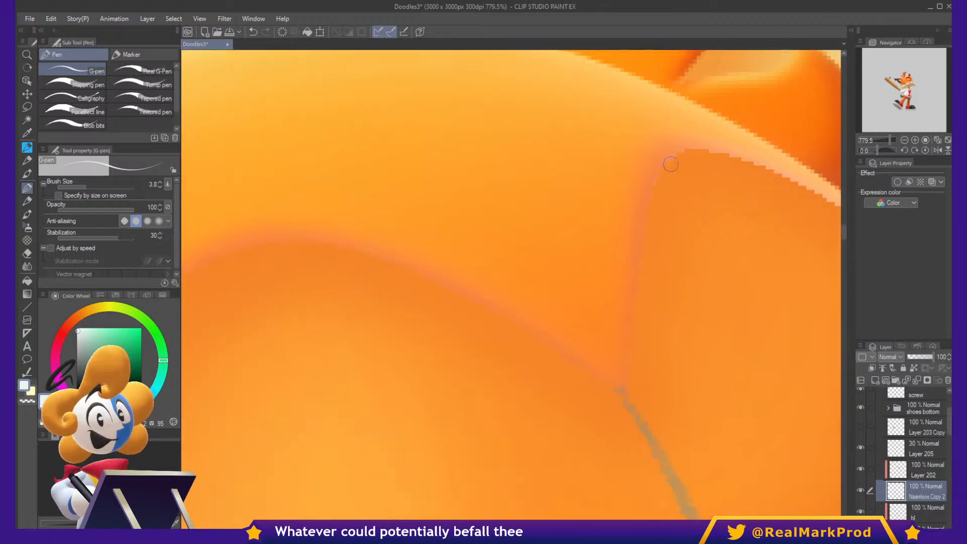
drag(735, 154, 628, 95)
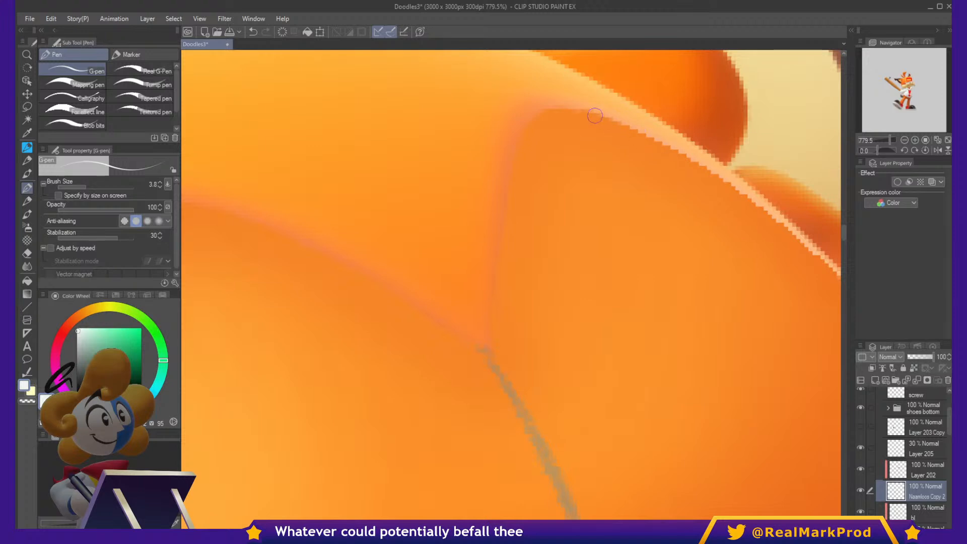
mouse_move(778, 199)
mouse_down()
mouse_move(660, 91)
mouse_move(630, 73)
mouse_move(606, 94)
mouse_up()
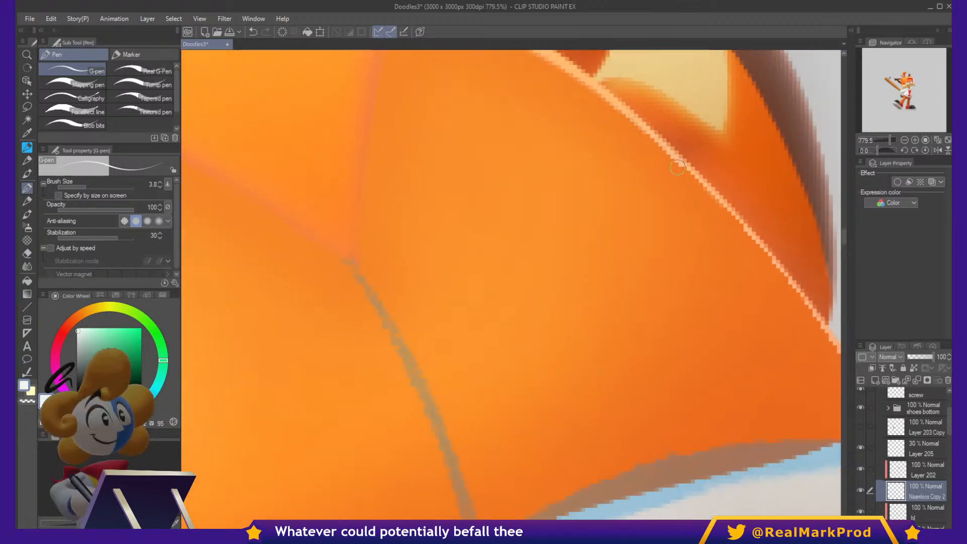
drag(678, 167, 733, 220)
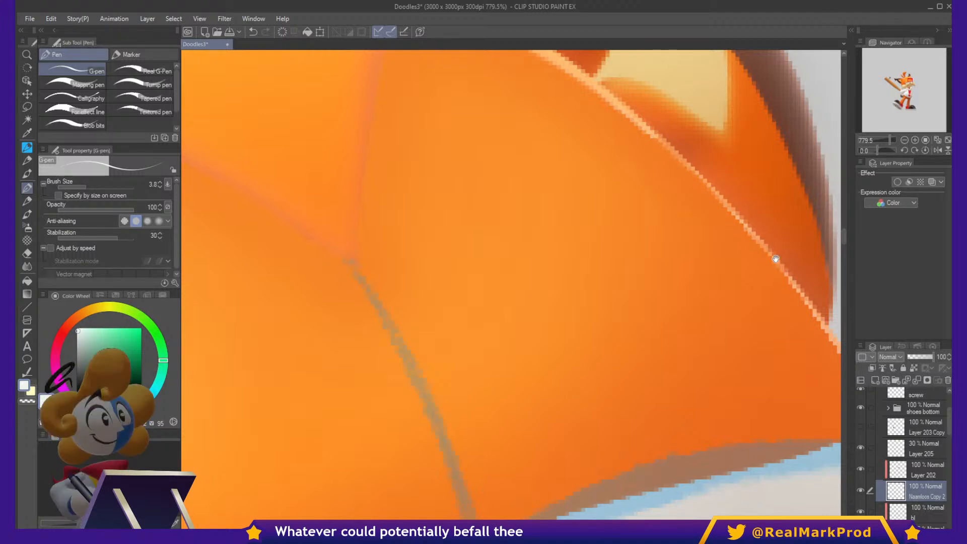
mouse_move(776, 258)
mouse_down()
mouse_move(715, 203)
mouse_move(807, 368)
mouse_up()
drag(738, 171, 802, 334)
scroll(749, 228, down, 3)
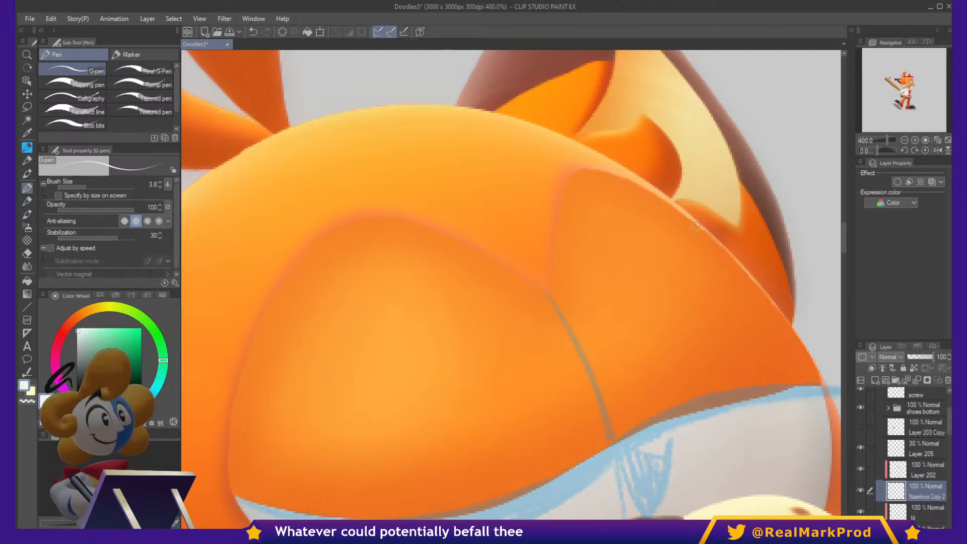
drag(828, 306, 787, 192)
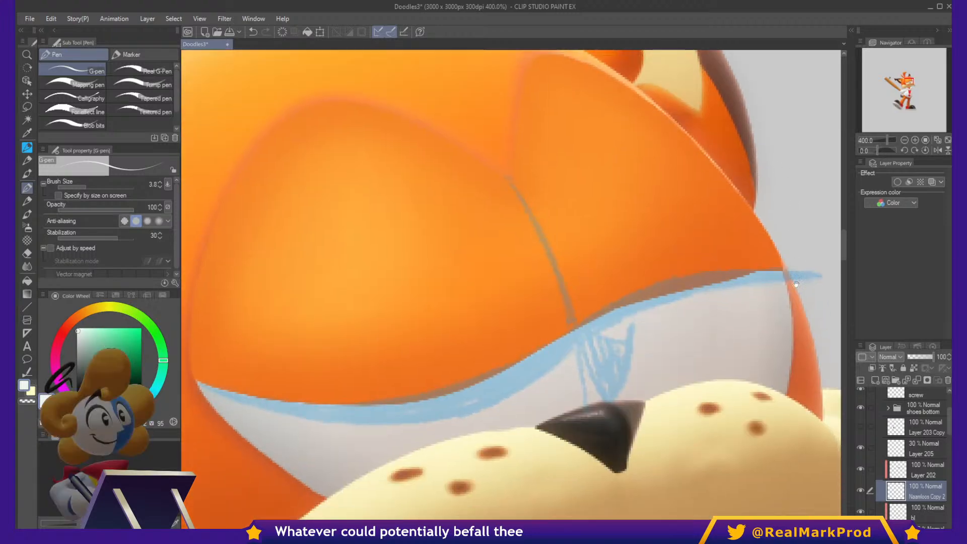
drag(689, 379, 785, 259)
drag(771, 333, 776, 423)
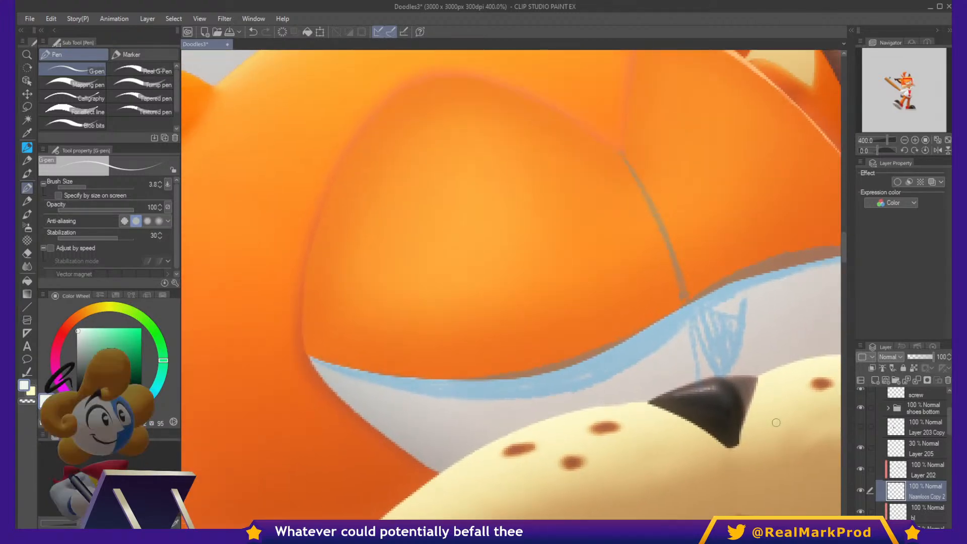
Rename the 30% opacity eyelid sketch layer as sk and hide it.
scroll(774, 422, down, 5)
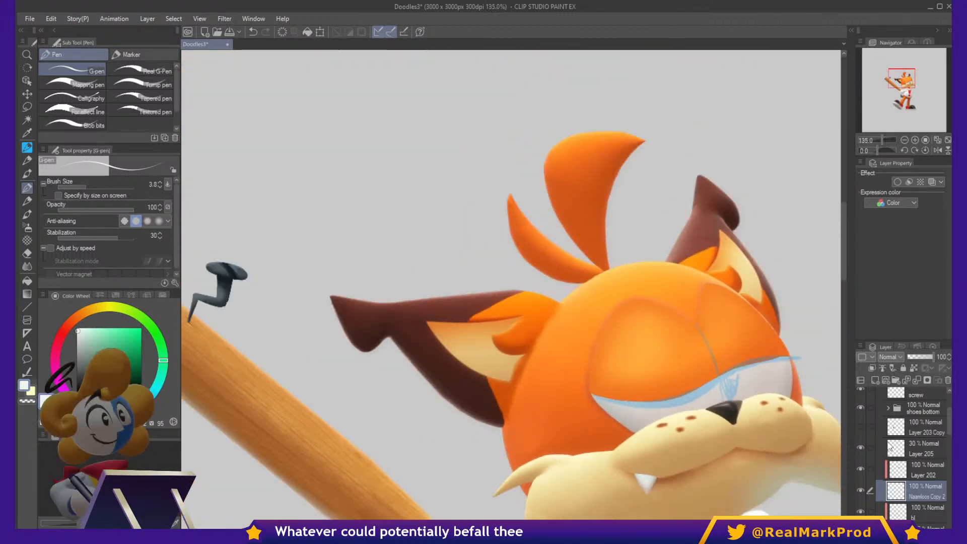
click(861, 449)
click(861, 448)
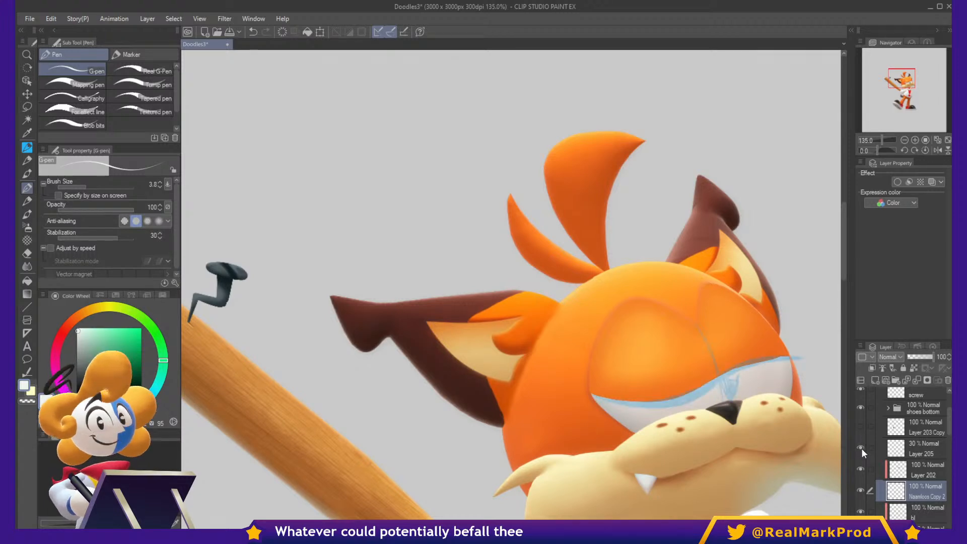
click(916, 451)
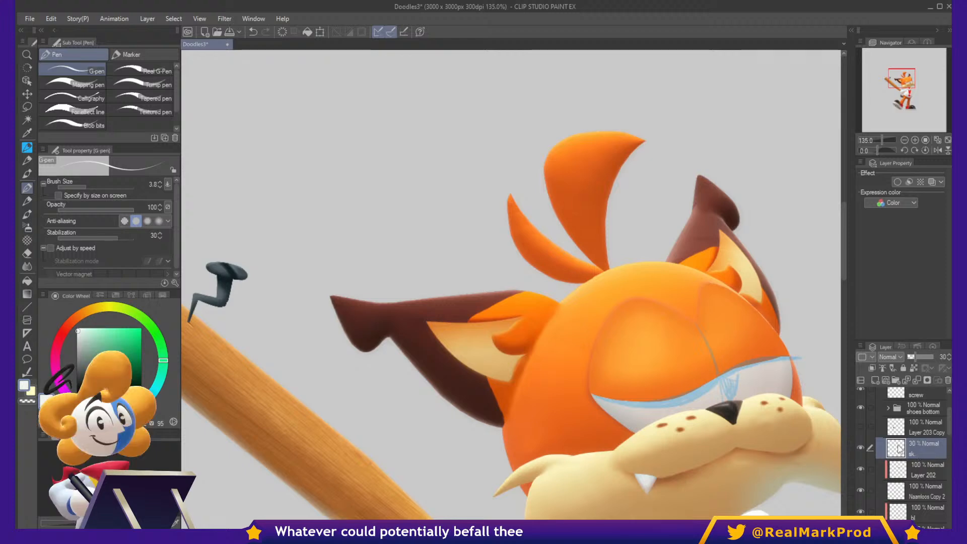
click(860, 447)
Check the eyelids without the sketch, show the sketch layer again, and add a new layer directly above Layer 202.
scroll(639, 320, down, 4)
scroll(639, 320, down, 1)
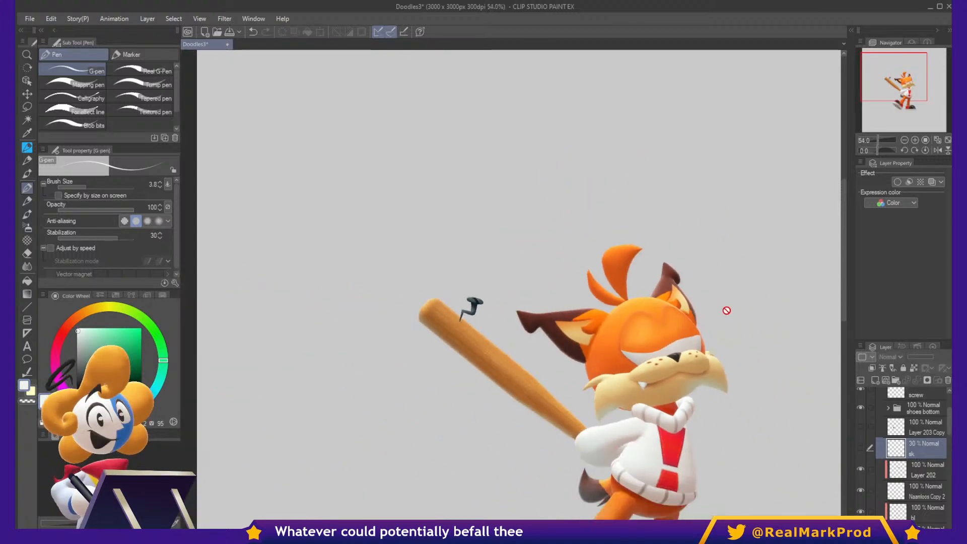
scroll(724, 316, up, 5)
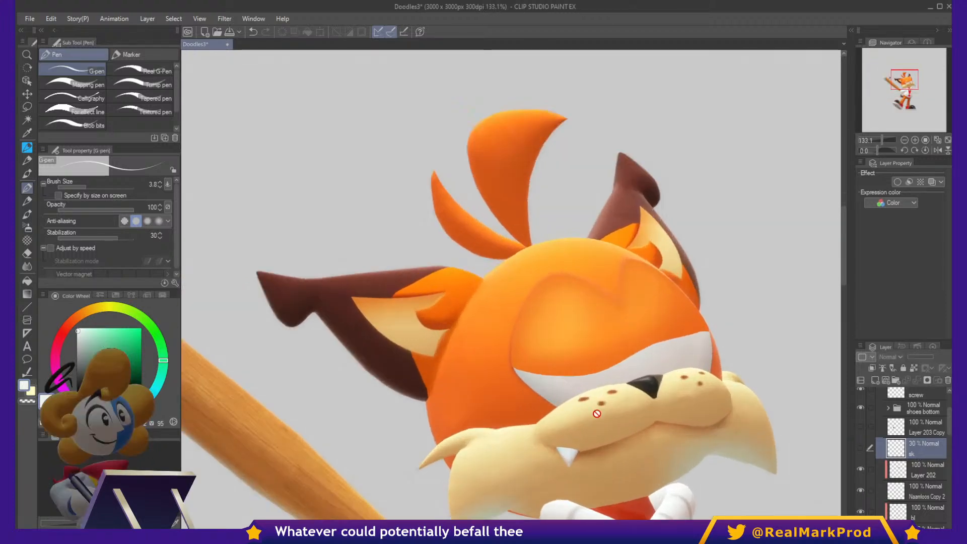
scroll(590, 378, up, 3)
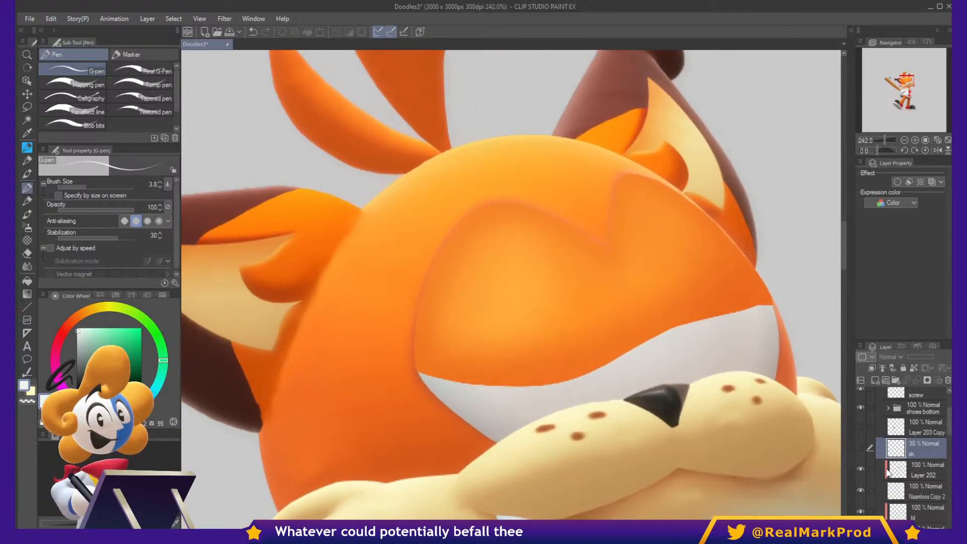
click(860, 446)
click(908, 473)
click(874, 381)
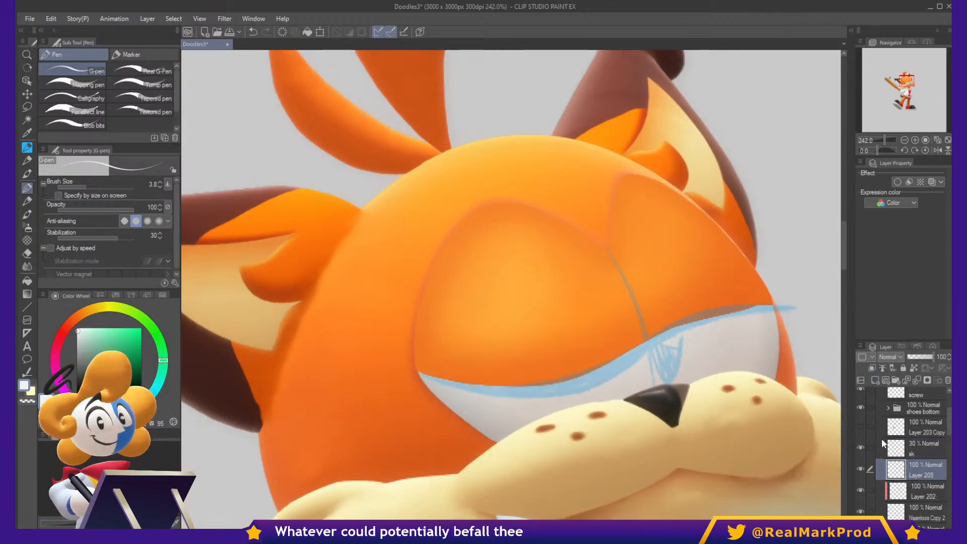
Sample the dark colour of the nose as the drawing colour for the G-pen.
scroll(586, 331, up, 2)
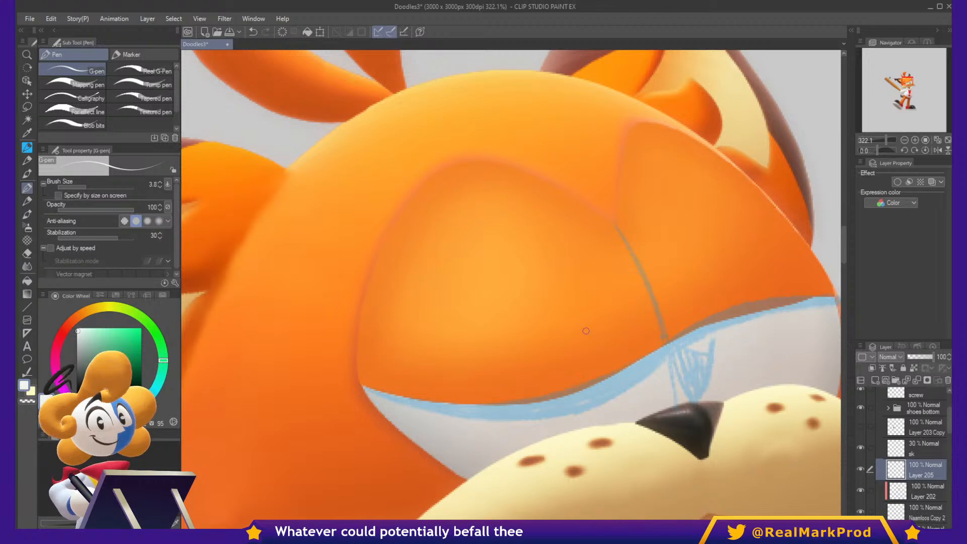
alt+click(706, 419)
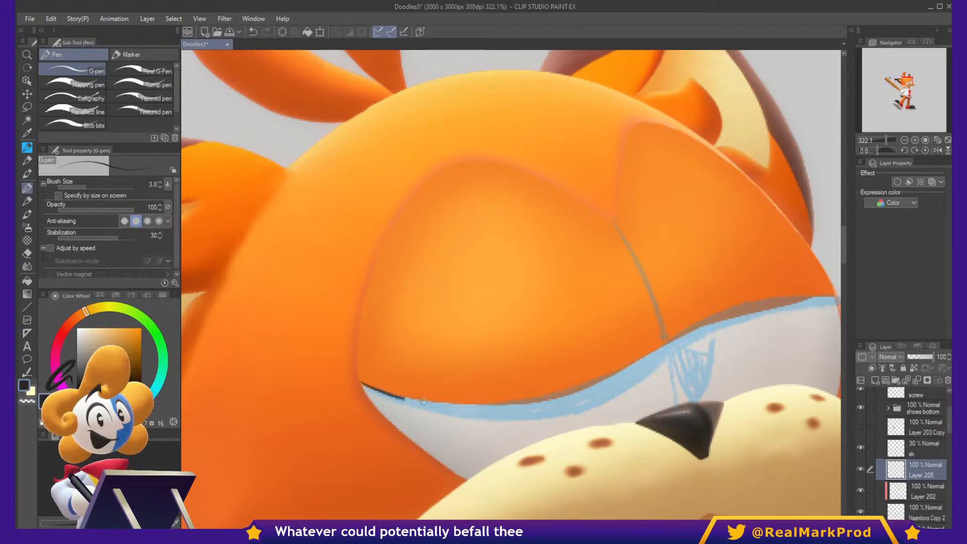
mouse_move(424, 402)
mouse_down()
mouse_move(546, 399)
mouse_move(626, 354)
mouse_up()
key(ctrl+z)
key(ctrl+z)
mouse_move(421, 399)
mouse_down()
mouse_move(456, 402)
mouse_move(362, 386)
mouse_move(429, 400)
mouse_move(491, 402)
mouse_up()
key(ctrl+z)
mouse_move(382, 390)
mouse_down()
mouse_move(496, 403)
mouse_move(572, 387)
mouse_up()
key(ctrl+z)
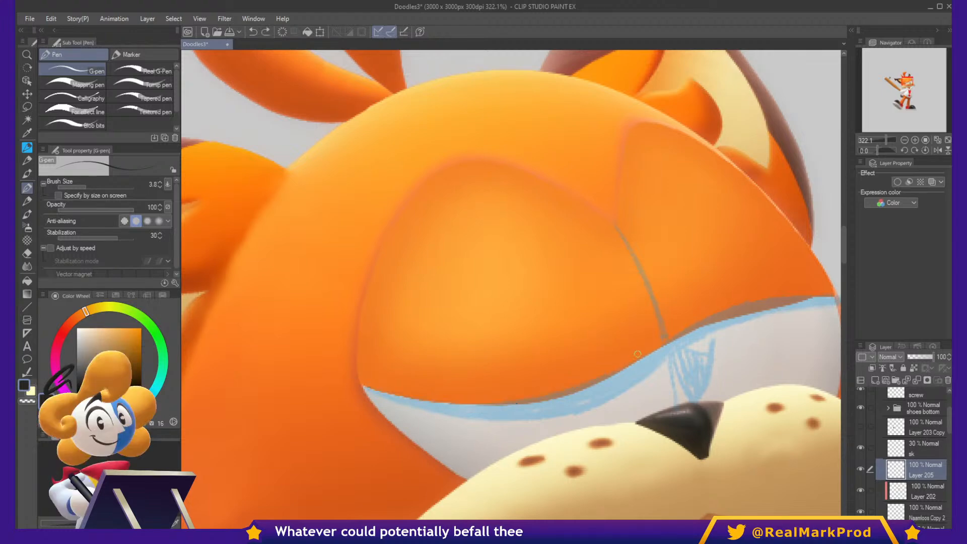
drag(625, 353, 567, 270)
drag(309, 320, 395, 339)
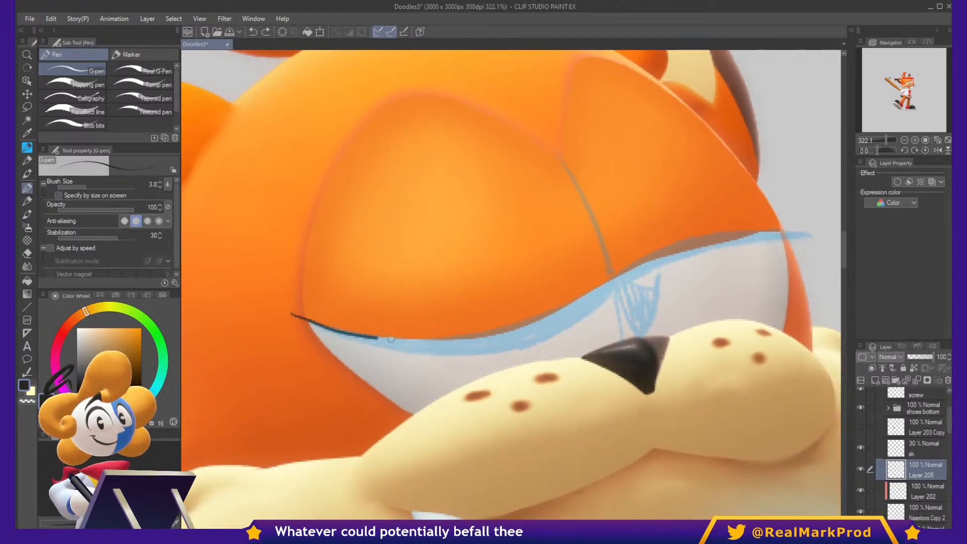
key(ctrl+z)
mouse_move(286, 305)
mouse_down()
mouse_move(361, 331)
mouse_move(423, 335)
mouse_move(321, 320)
mouse_move(369, 334)
mouse_move(421, 337)
mouse_up()
key(ctrl+z)
key(ctrl+z)
mouse_move(297, 310)
mouse_down()
mouse_move(381, 331)
mouse_move(463, 333)
mouse_move(526, 297)
mouse_up()
key(ctrl+z)
mouse_move(294, 314)
mouse_down()
mouse_move(366, 337)
mouse_move(427, 341)
mouse_move(517, 324)
mouse_move(604, 282)
mouse_up()
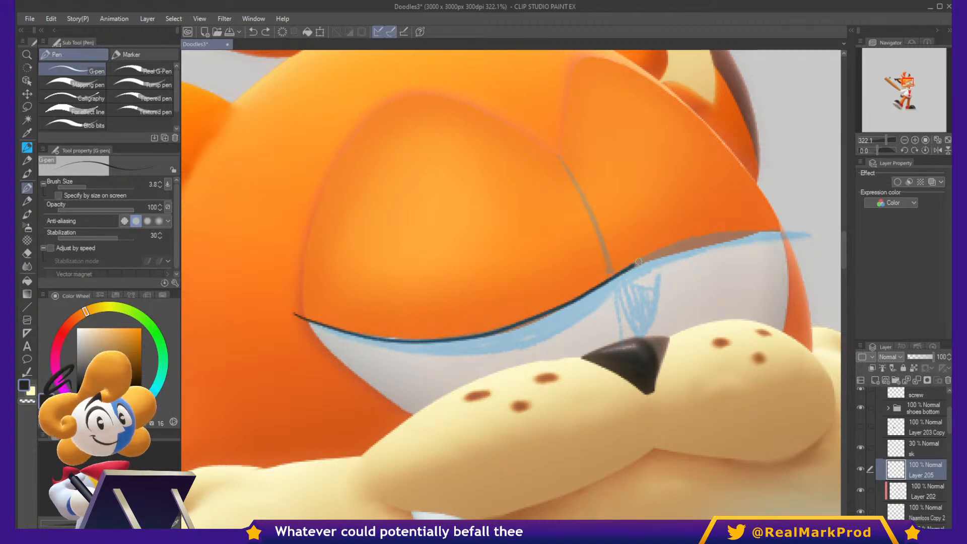
mouse_move(676, 240)
mouse_down()
mouse_move(714, 229)
mouse_move(838, 245)
mouse_up()
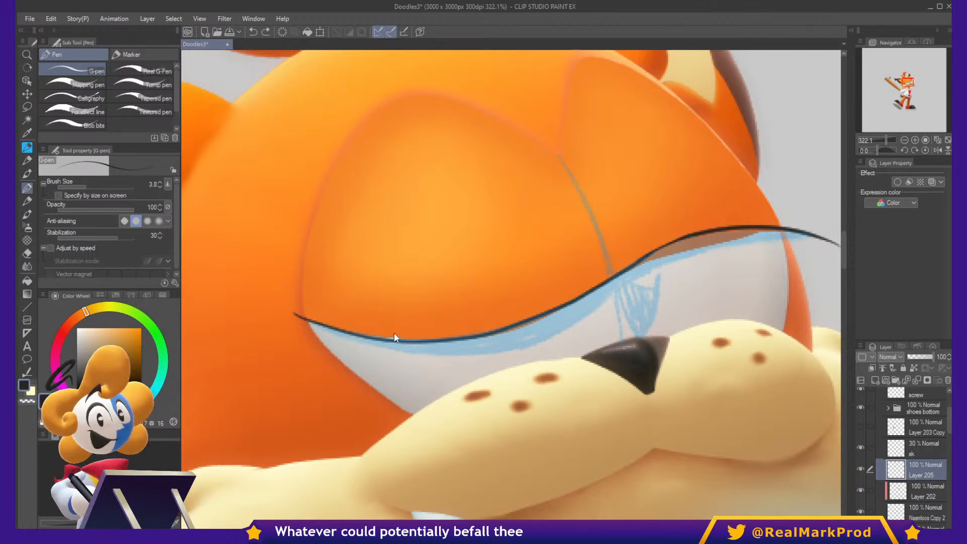
Set the G-pen brush size to 7.5 and replace the thin eyelid line with one thick tapered stroke across both eyes.
mouse_move(397, 336)
mouse_down()
mouse_move(410, 345)
mouse_move(405, 333)
mouse_up()
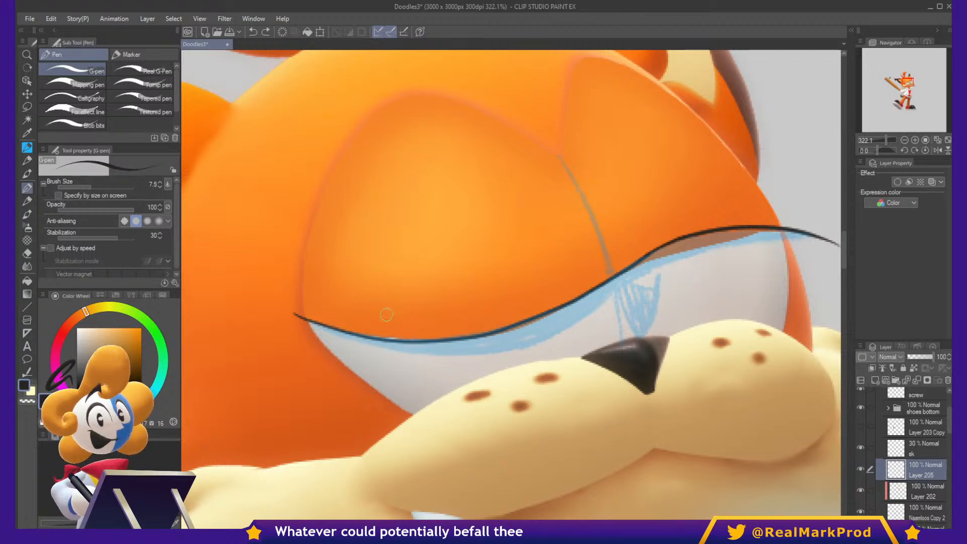
key(ctrl+z)
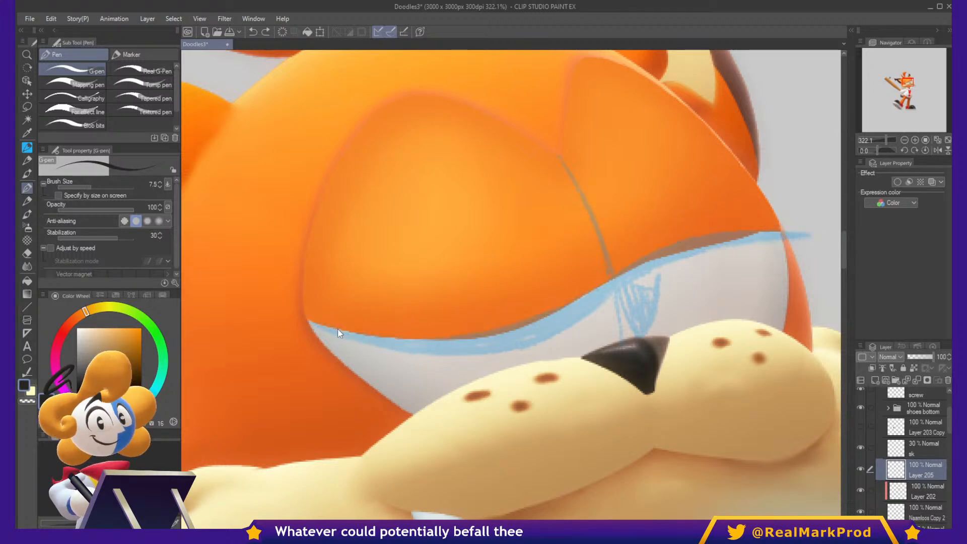
mouse_move(301, 313)
mouse_down()
mouse_move(406, 345)
mouse_move(475, 346)
mouse_move(560, 319)
mouse_move(669, 256)
mouse_move(808, 235)
mouse_up()
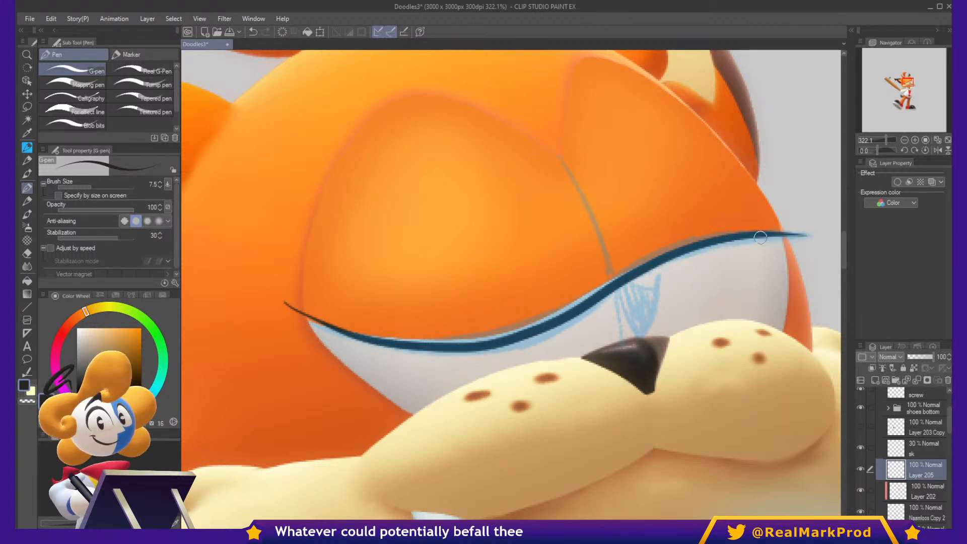
Thicken the upper edge of the eyelid line over the left eye, covering the gap along the orange lid.
drag(343, 330, 431, 344)
key(ctrl+z)
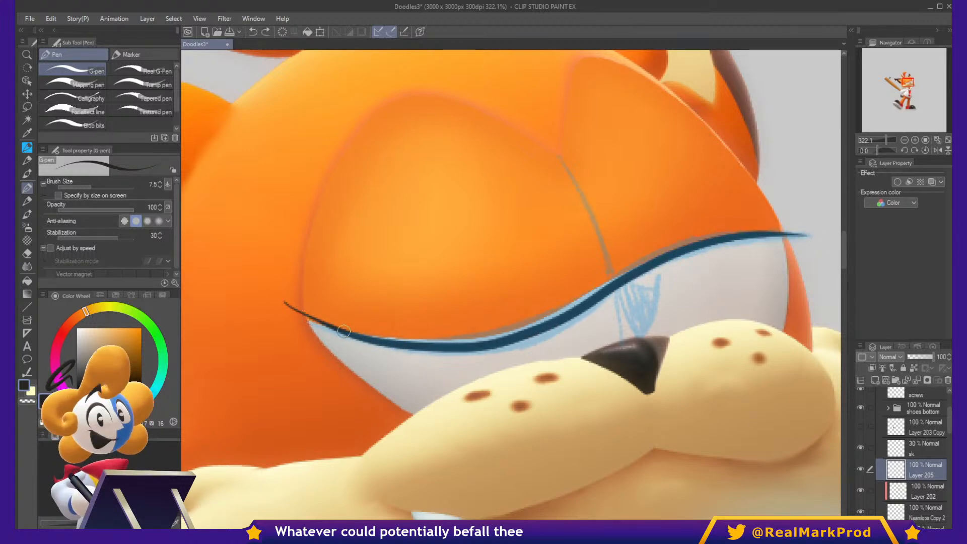
drag(345, 330, 437, 345)
key(ctrl+z)
mouse_move(352, 331)
mouse_down()
mouse_move(442, 345)
mouse_move(353, 332)
mouse_move(490, 336)
mouse_up()
key(ctrl+z)
mouse_move(342, 328)
mouse_down()
mouse_move(434, 344)
mouse_move(474, 334)
mouse_move(420, 341)
mouse_move(506, 332)
mouse_move(473, 340)
mouse_move(556, 314)
mouse_up()
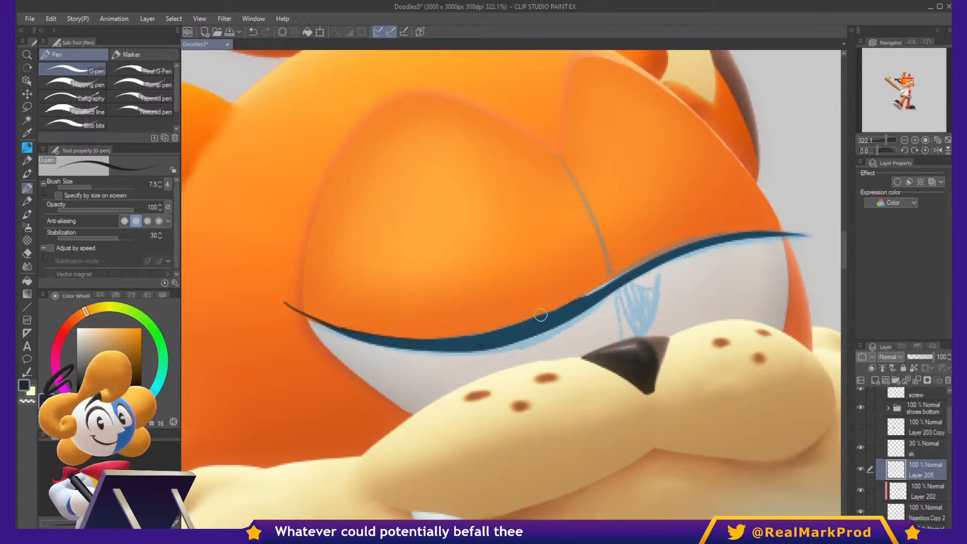
drag(540, 315, 644, 265)
Build up the eyelid line where it rises between the two eyes so its thickness flows smoothly.
drag(594, 292, 663, 252)
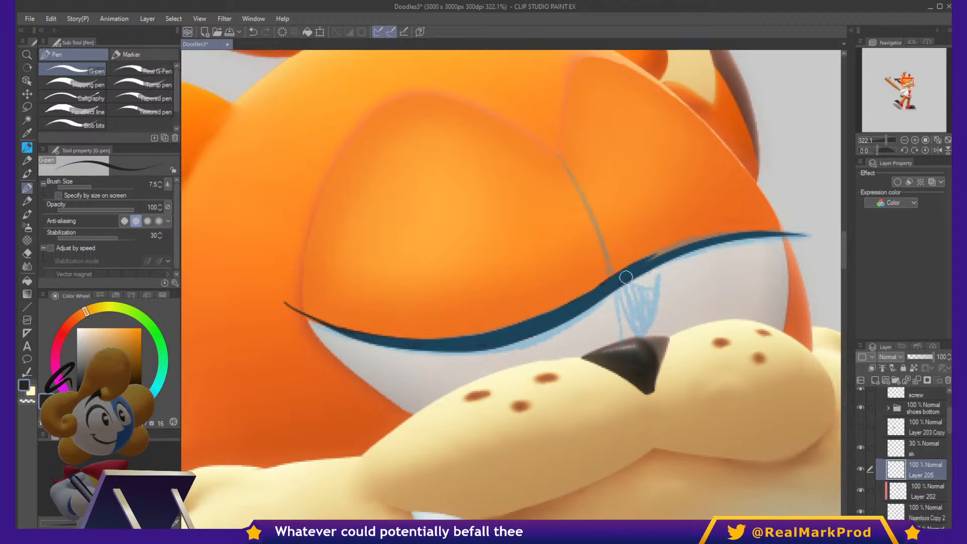
key(ctrl+z)
drag(597, 292, 673, 251)
key(ctrl+z)
mouse_move(385, 341)
mouse_down()
mouse_move(483, 345)
mouse_move(571, 320)
mouse_move(649, 247)
mouse_move(645, 263)
mouse_up()
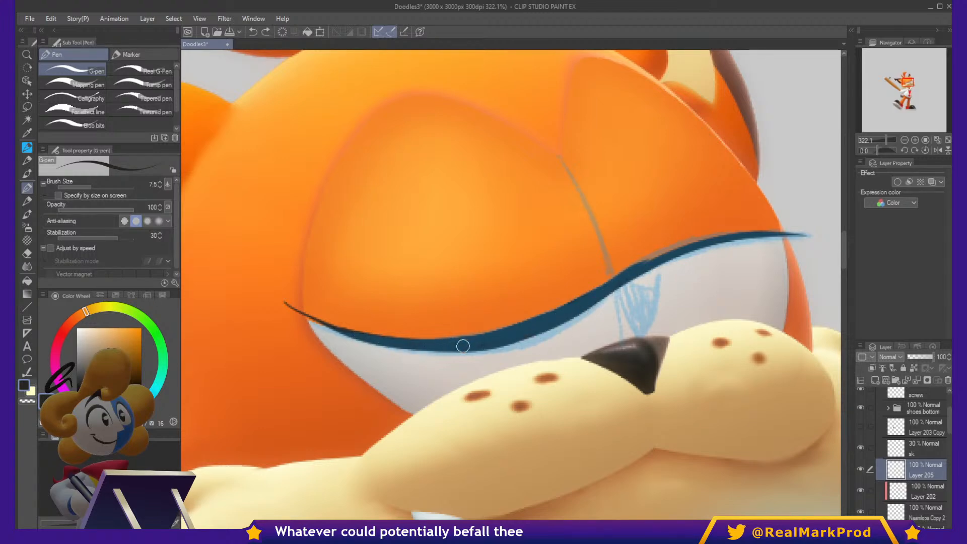
mouse_move(462, 346)
mouse_down()
mouse_move(532, 337)
mouse_move(584, 310)
mouse_move(648, 255)
mouse_up()
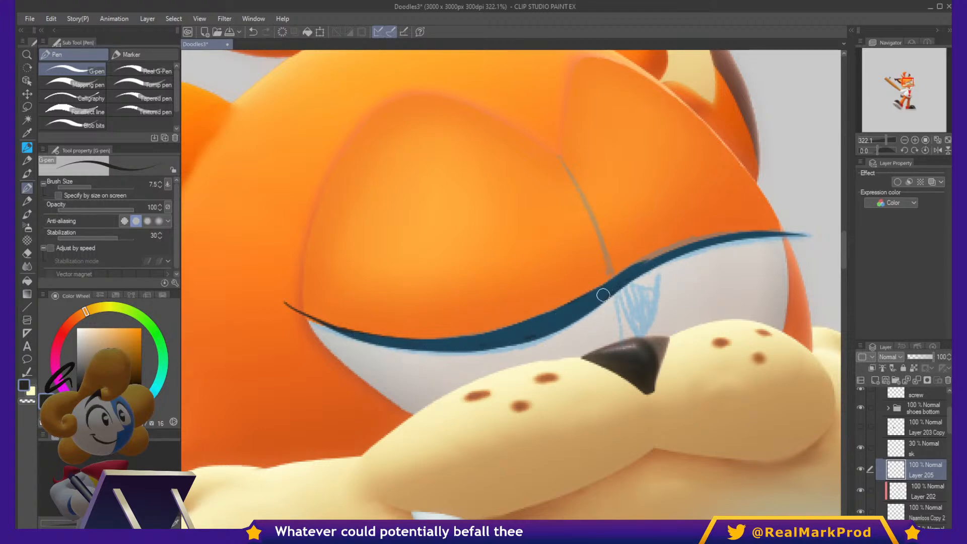
drag(602, 295, 699, 241)
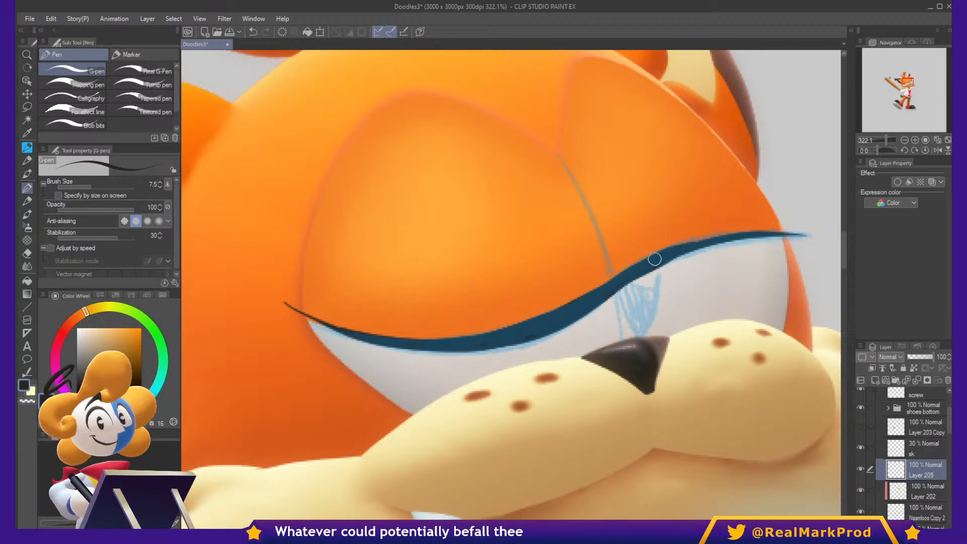
drag(622, 274, 674, 250)
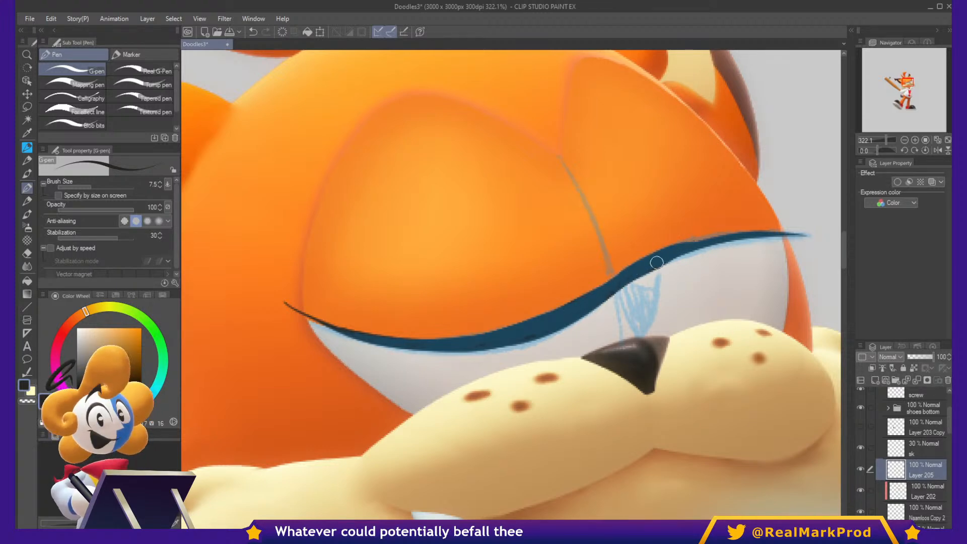
Thicken the eyelid line over the right eye and refine its edges toward the tapered outer tip.
mouse_move(669, 252)
mouse_down()
mouse_move(713, 233)
mouse_move(671, 248)
mouse_move(803, 234)
mouse_up()
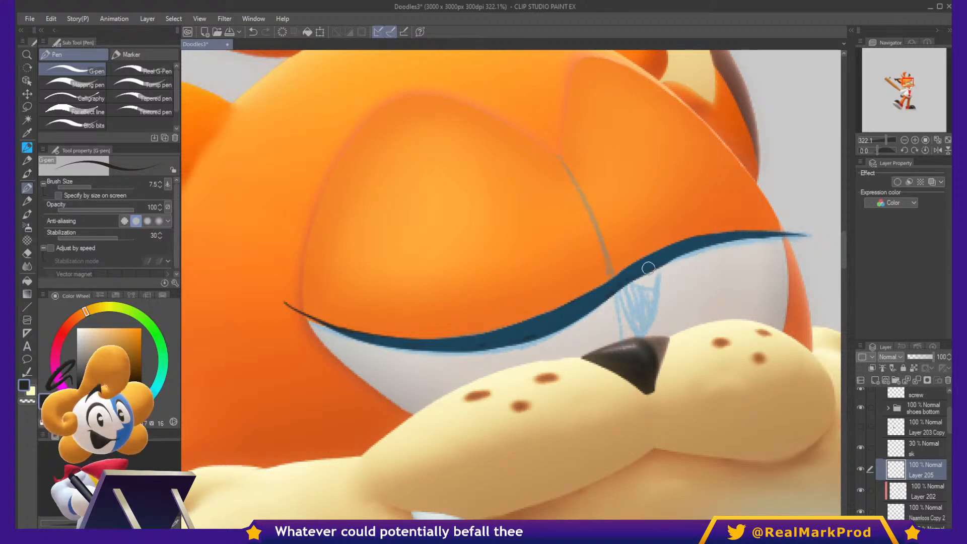
mouse_move(648, 268)
mouse_down()
mouse_move(744, 237)
mouse_move(690, 246)
mouse_move(773, 237)
mouse_up()
key(c)
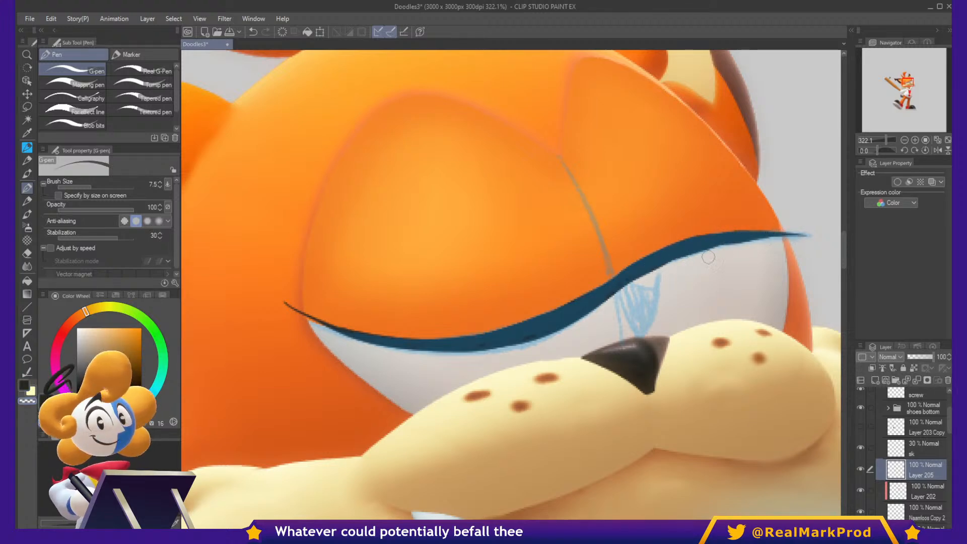
drag(713, 252, 781, 241)
key(ctrl+z)
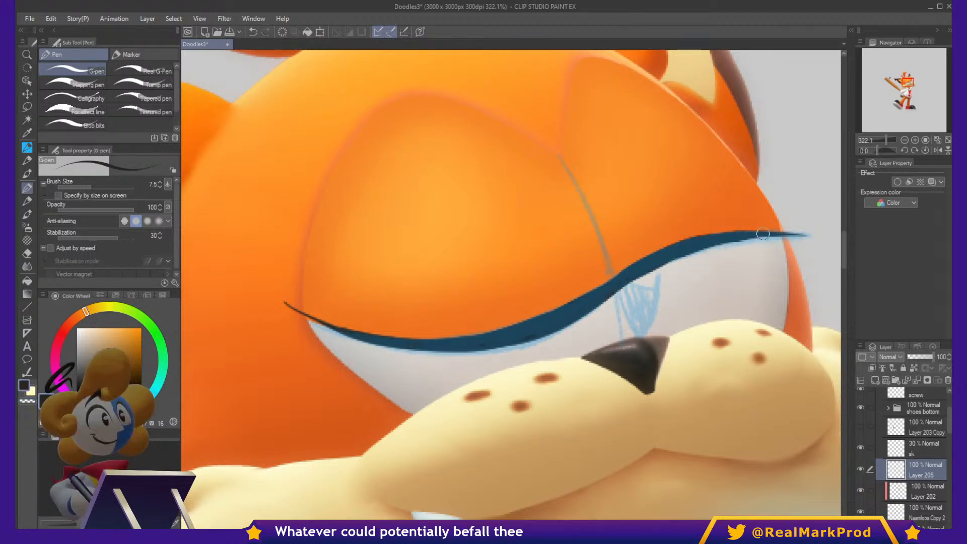
drag(741, 238, 784, 235)
key(ctrl+z)
mouse_move(704, 240)
mouse_down()
mouse_move(758, 228)
mouse_move(703, 237)
mouse_move(810, 234)
mouse_up()
key(ctrl+z)
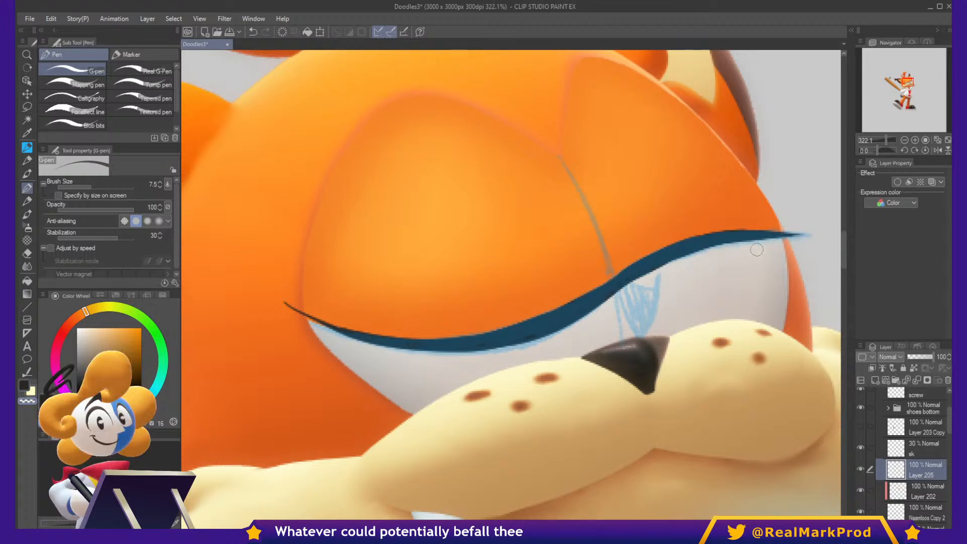
Erase the overlong tip of the eyelid line at the left eye's outer corner using transparent colour.
key(c)
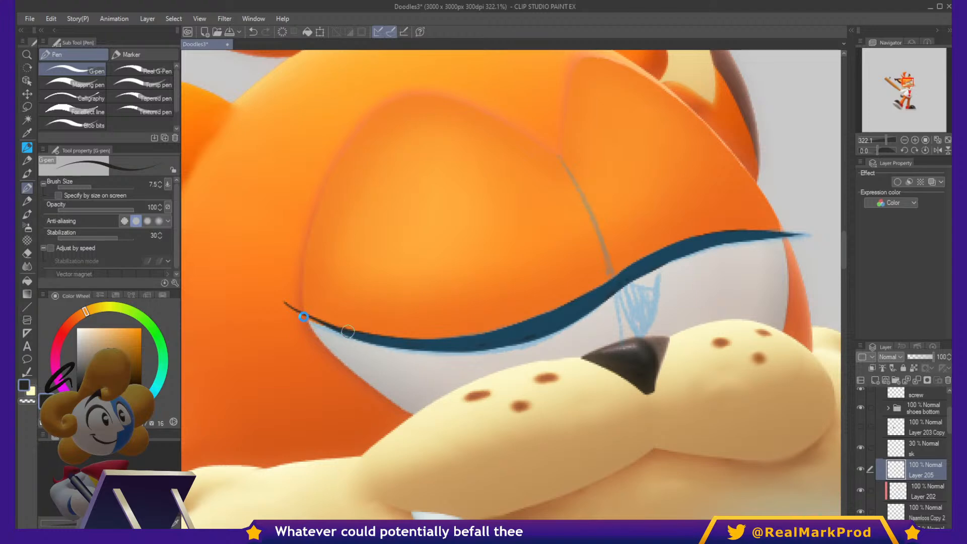
key(c)
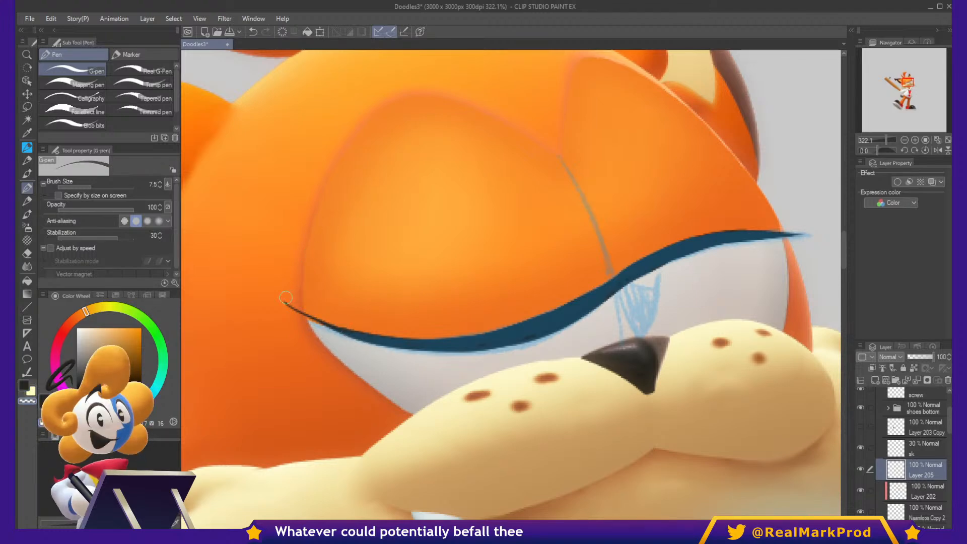
drag(284, 299, 347, 335)
Switch back to the dark colour, redefine the left eye's outer corner and thicken the eyelid line's lower edge.
key(c)
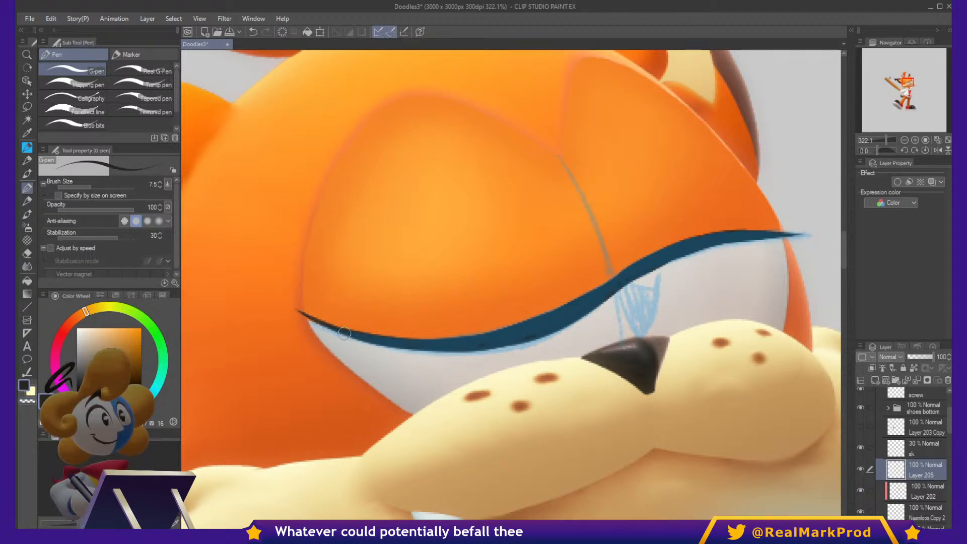
key(ctrl+z)
drag(297, 310, 350, 337)
mouse_move(303, 311)
mouse_down()
mouse_move(375, 343)
mouse_move(417, 347)
mouse_up()
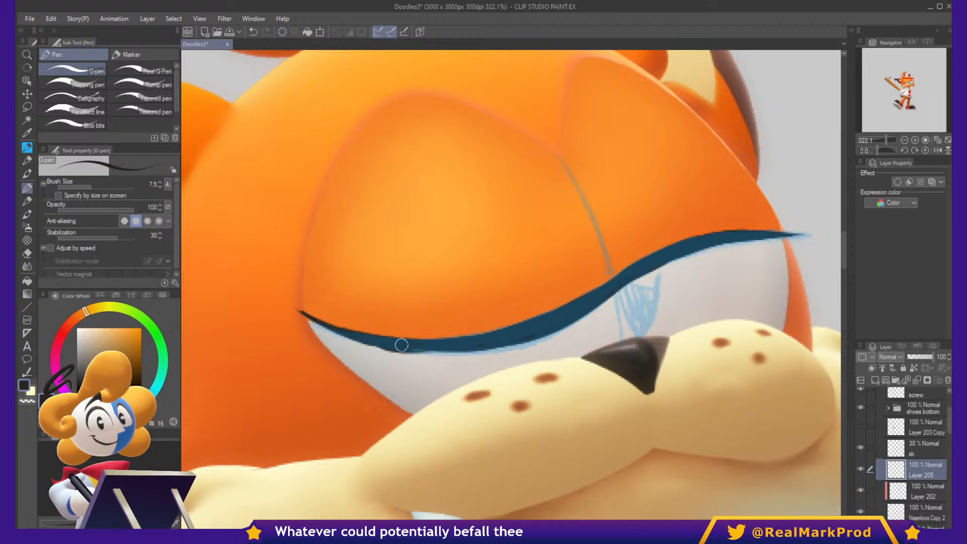
key(ctrl+z)
mouse_move(371, 344)
mouse_down()
mouse_move(498, 349)
mouse_move(619, 298)
mouse_up()
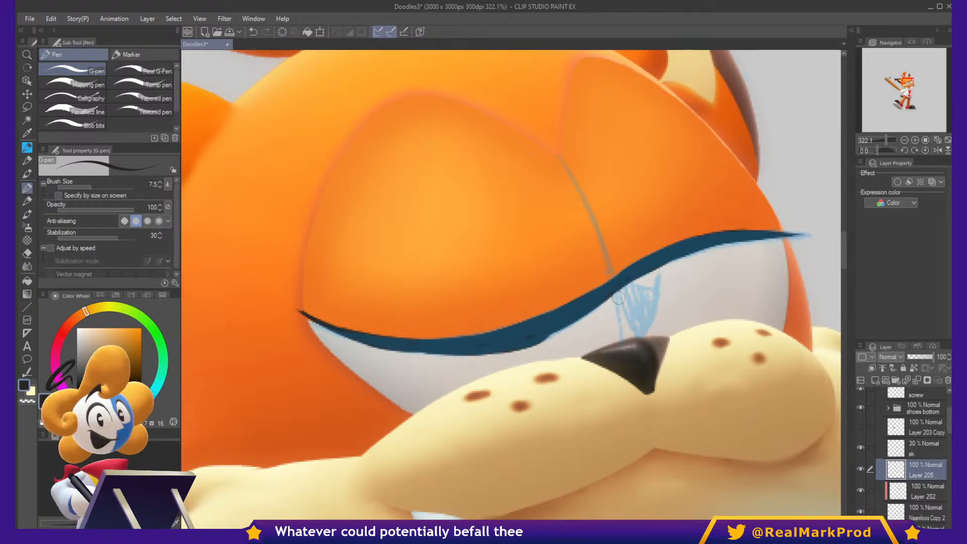
Trim the lower edge of the eyelid line at the left eye with transparent colour to smooth its curve.
key(c)
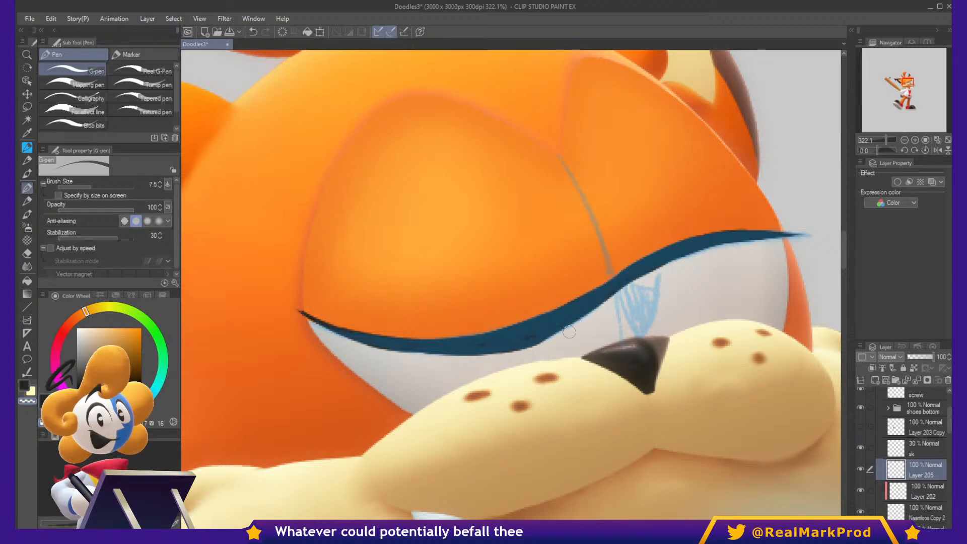
key(c)
key(c)
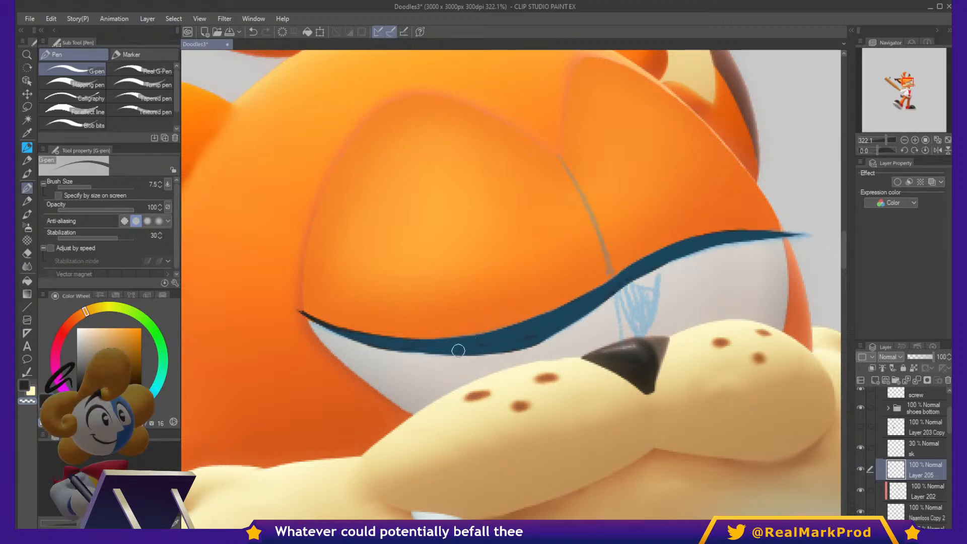
drag(557, 340, 480, 358)
drag(551, 341, 496, 359)
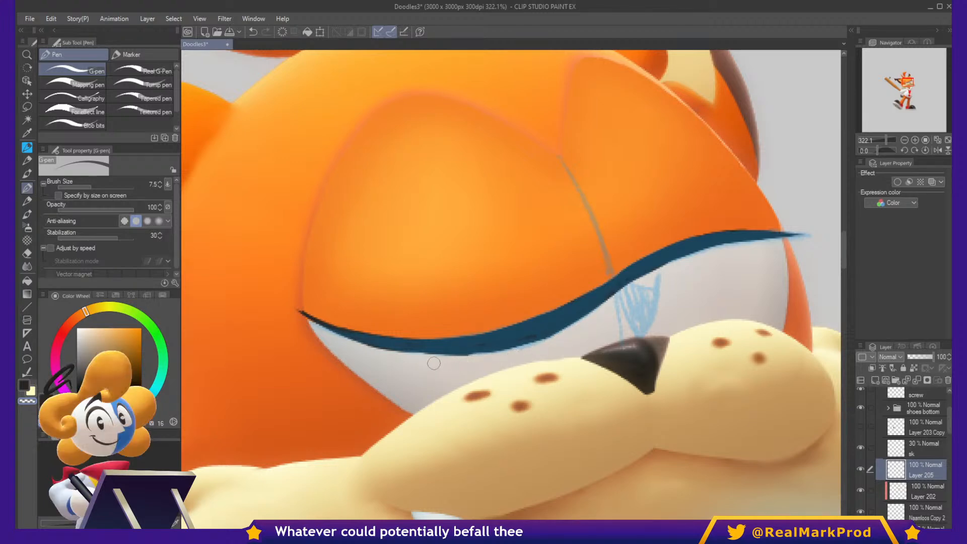
key(ctrl+z)
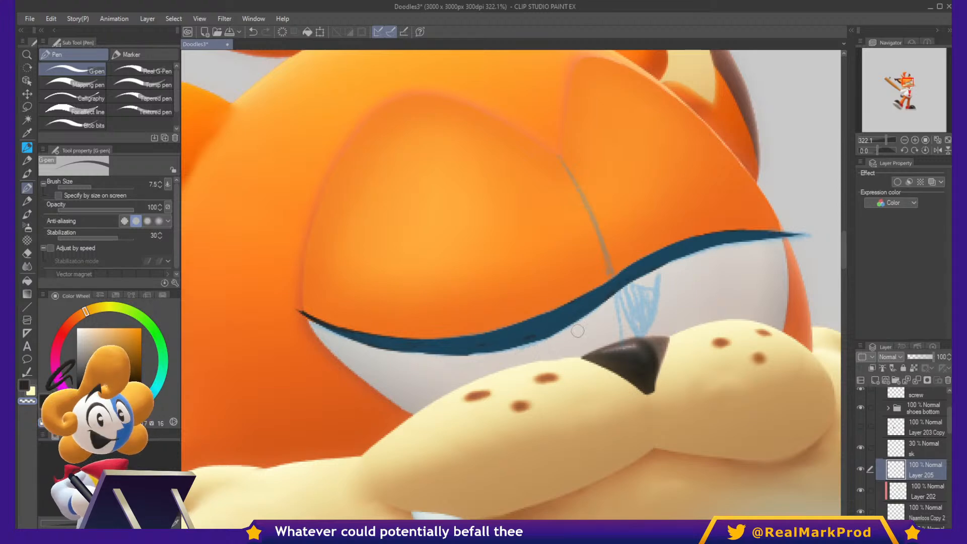
Clean up the remaining rough spots on the underside of the left eye's eyelid line with transparent colour.
drag(549, 372, 609, 356)
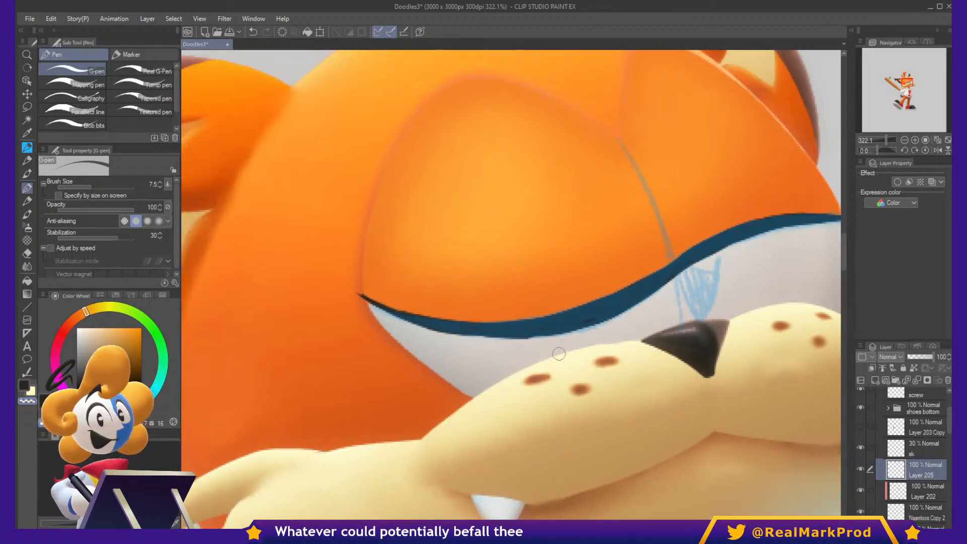
drag(730, 395, 648, 446)
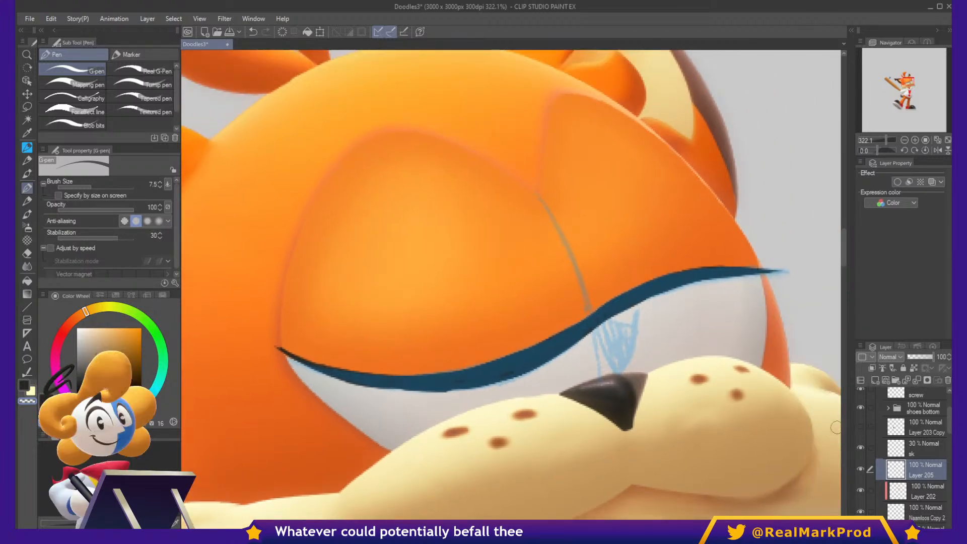
Identify the eye-white layer beneath the eyelids by toggling its visibility and rename it "eye".
click(899, 489)
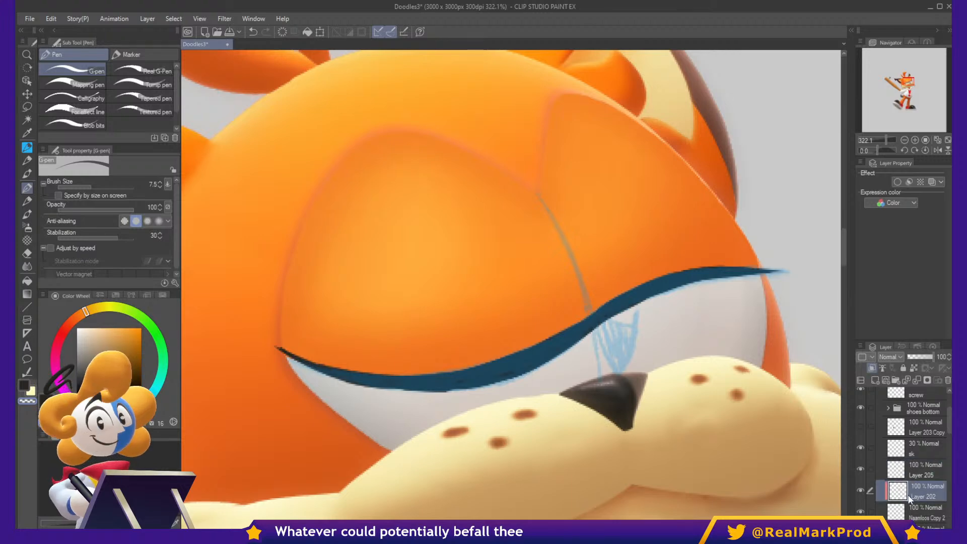
click(905, 513)
scroll(932, 442, down, 2)
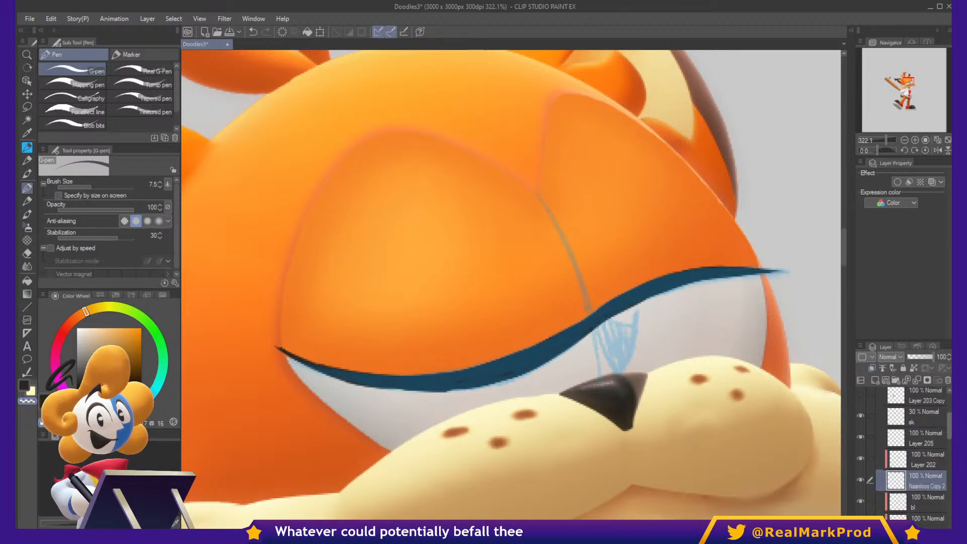
click(912, 490)
click(901, 511)
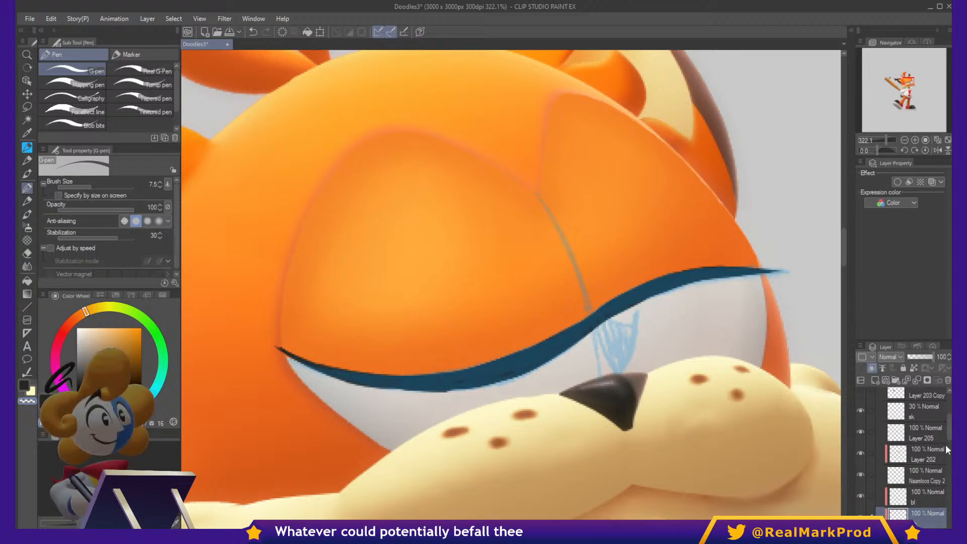
scroll(948, 441, down, 2)
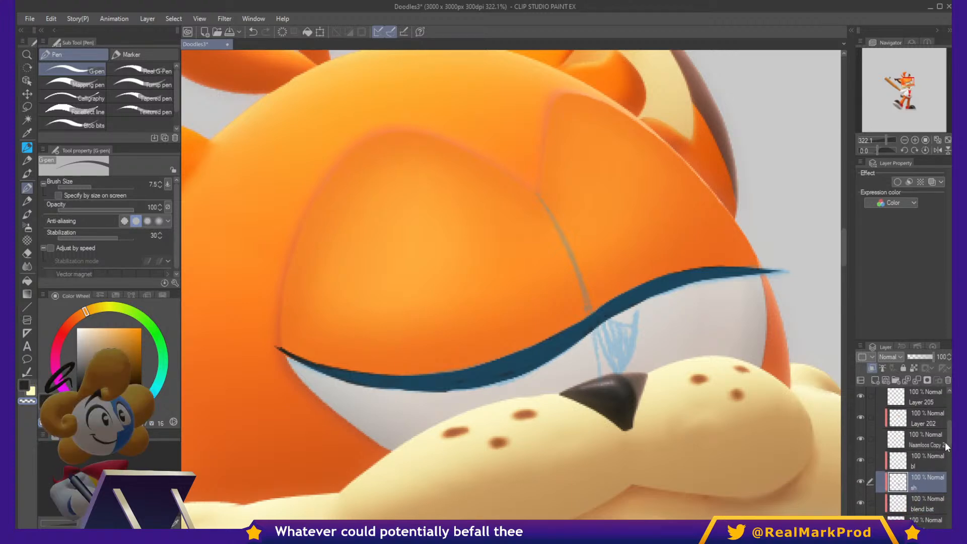
scroll(936, 453, up, 4)
click(924, 499)
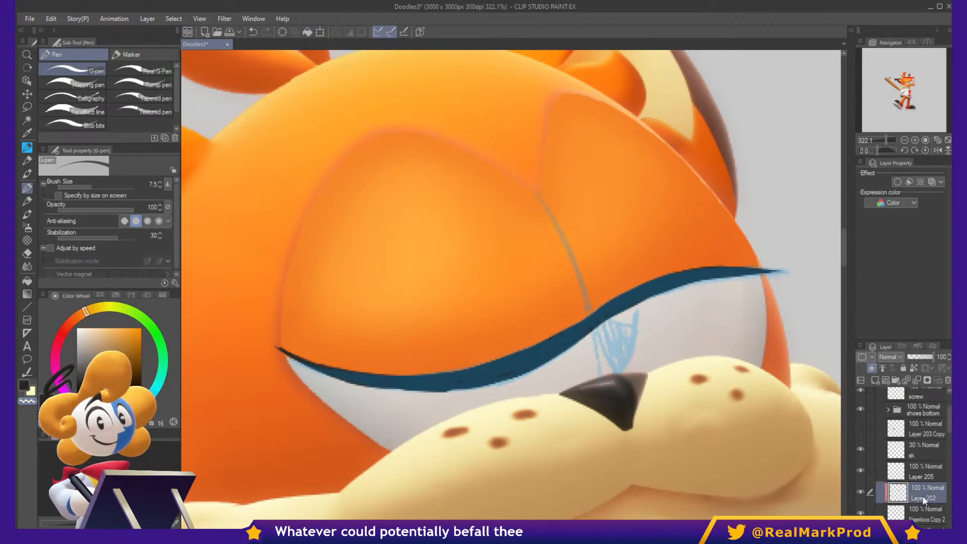
click(918, 513)
click(862, 512)
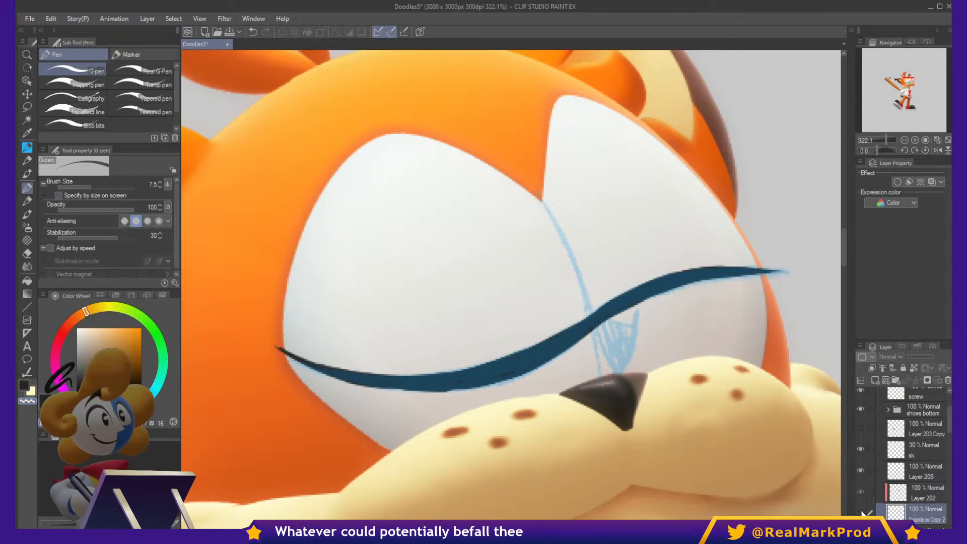
click(861, 513)
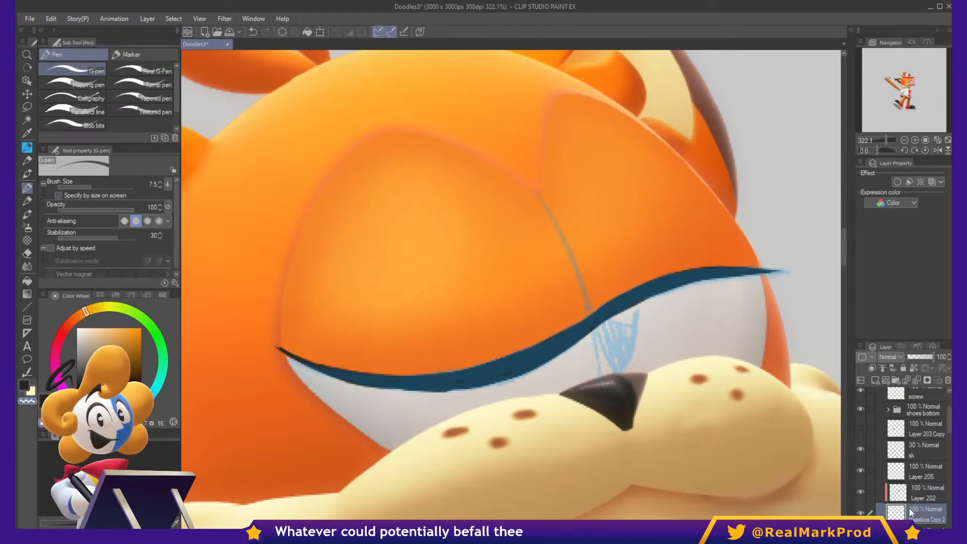
Toggle the orange eyelid layer, Layer 202, off and on to check its content and rename it "lid".
click(899, 494)
click(859, 492)
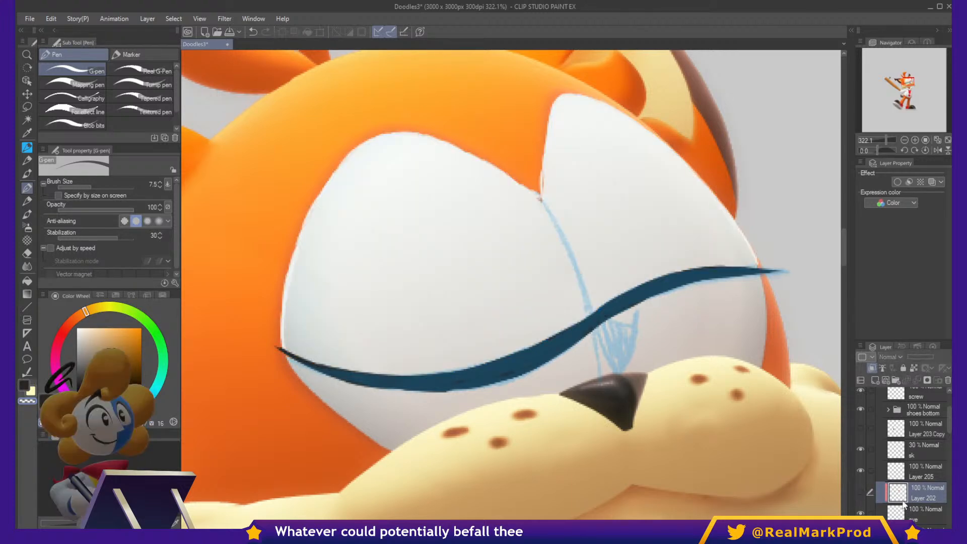
click(861, 490)
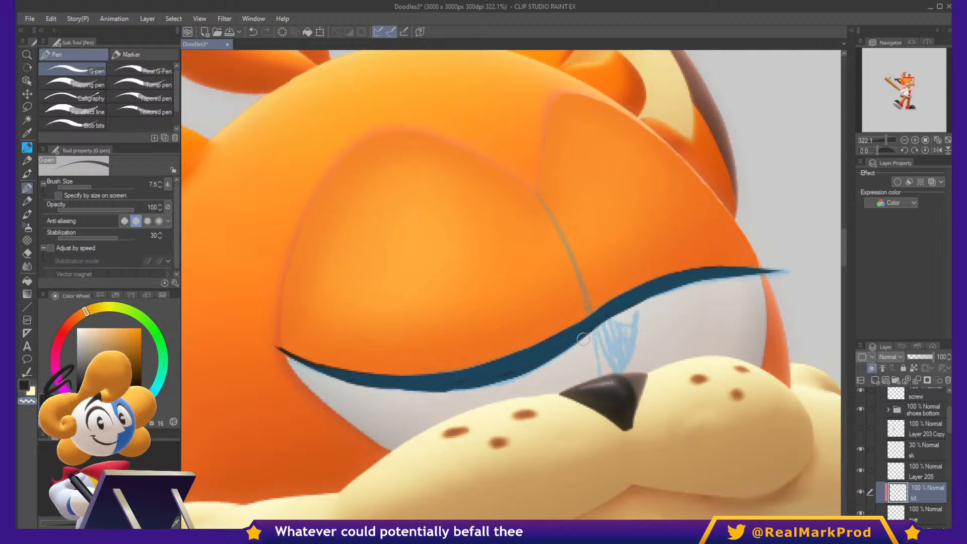
On the lid layer, draw the left eye's inner edge down to the nose in sampled orange and fill the exposed eye white.
alt+click(579, 316)
drag(587, 325, 599, 375)
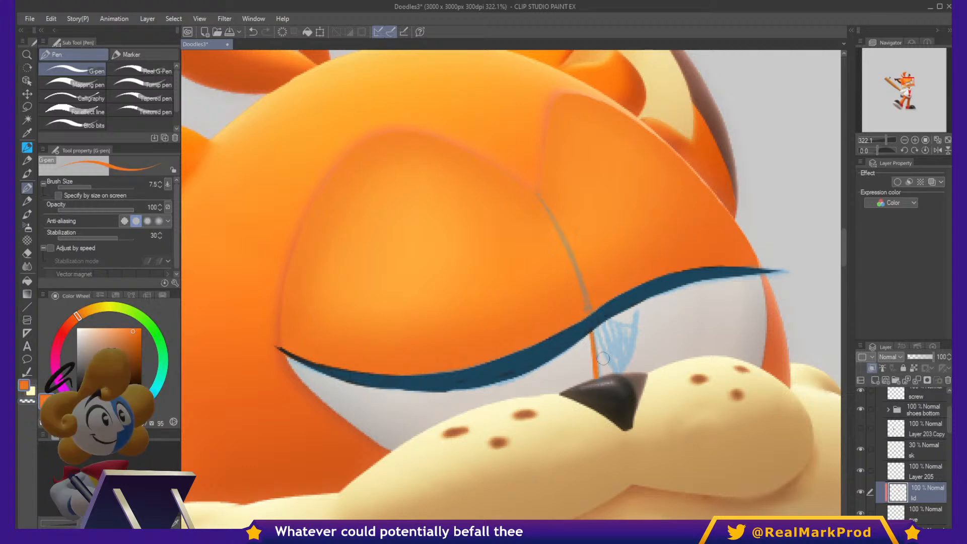
key(ctrl+z)
drag(588, 326, 598, 377)
key(ctrl+z)
drag(589, 322, 598, 377)
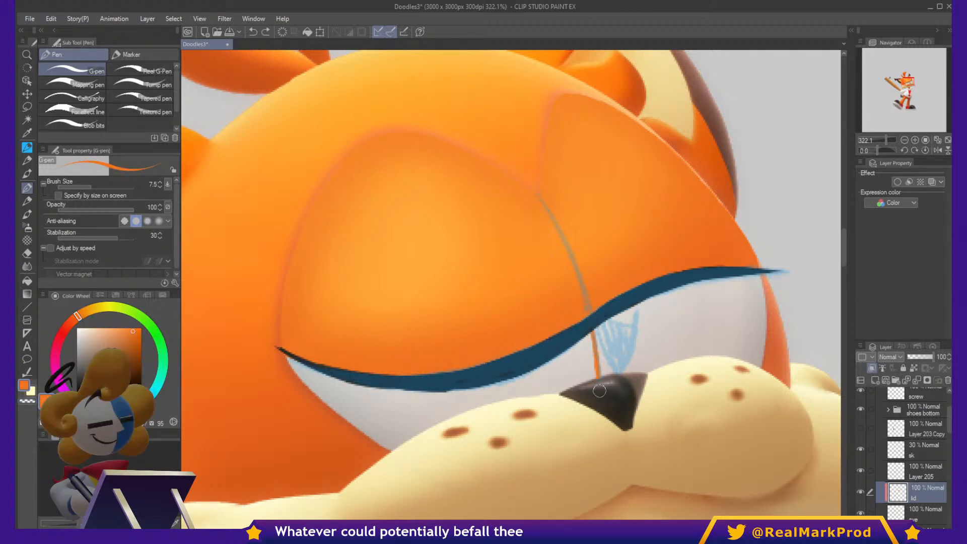
mouse_move(594, 333)
mouse_down()
mouse_move(581, 401)
mouse_move(567, 375)
mouse_move(573, 349)
mouse_move(554, 374)
mouse_move(463, 407)
mouse_move(374, 404)
mouse_move(279, 375)
mouse_move(393, 429)
mouse_move(379, 441)
mouse_move(549, 402)
mouse_up()
Select the lid layer's painted area, shade the new lower lid with a Soft airbrush in sampled darker orange, and deselect.
ctrl+click(895, 491)
key(b)
key(b)
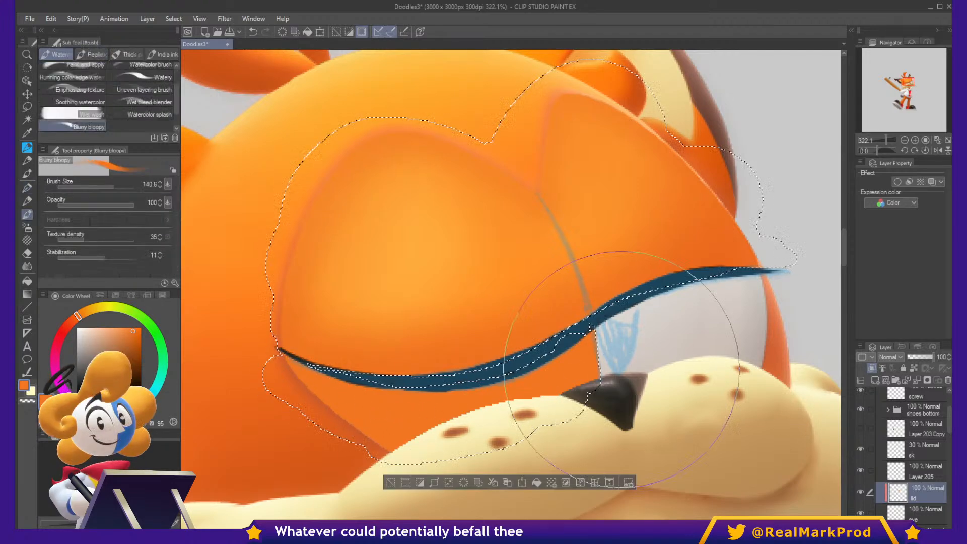
drag(632, 356, 761, 339)
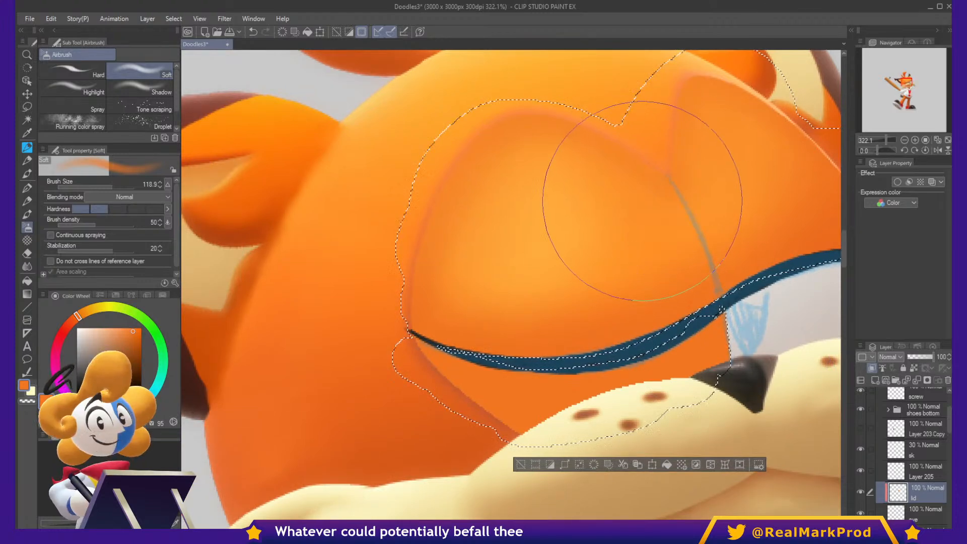
alt+click(427, 457)
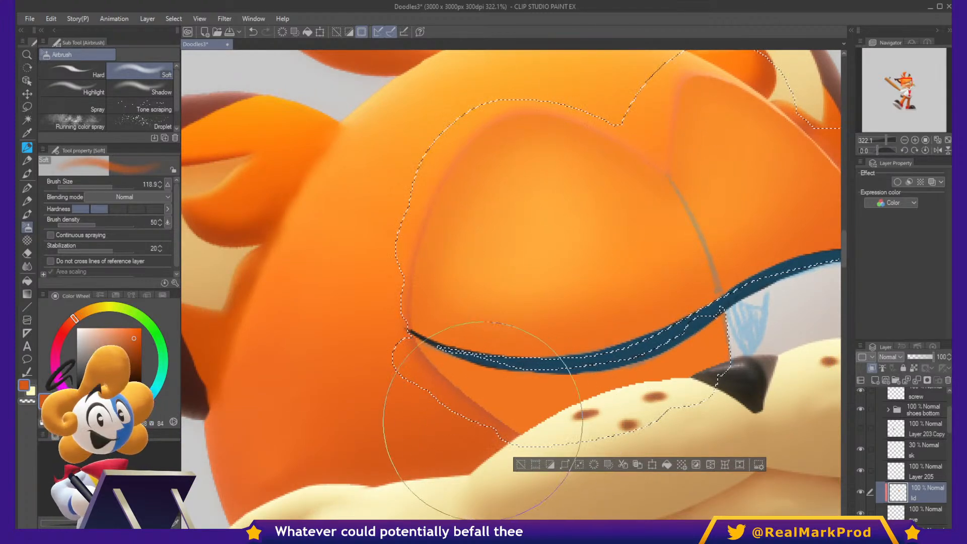
ctrl+alt+drag(506, 436, 476, 436)
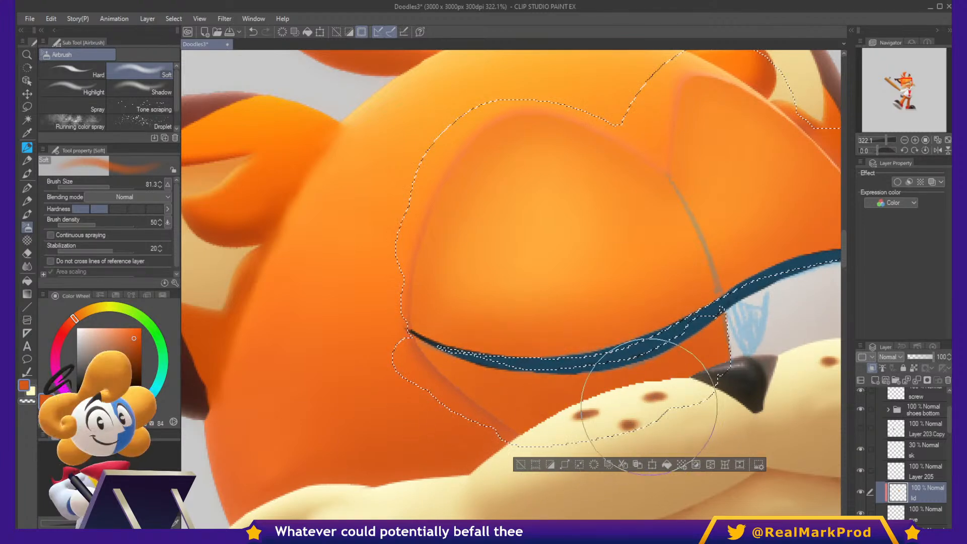
key(ctrl+d)
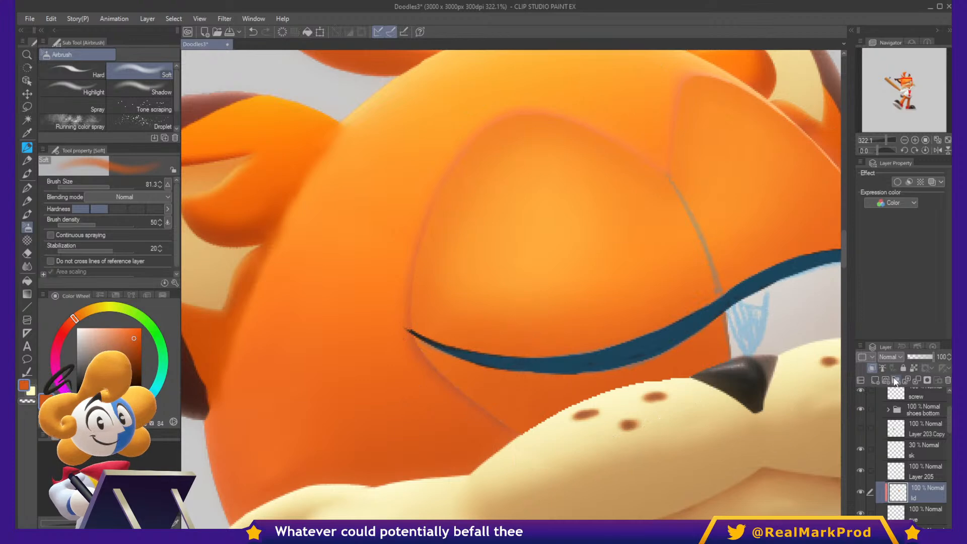
Hide the blue sketch layer and check the whole character in a mirrored view before flipping it back.
click(860, 448)
mouse_move(724, 423)
mouse_down()
mouse_move(597, 455)
mouse_move(642, 267)
mouse_up()
scroll(596, 455, down, 6)
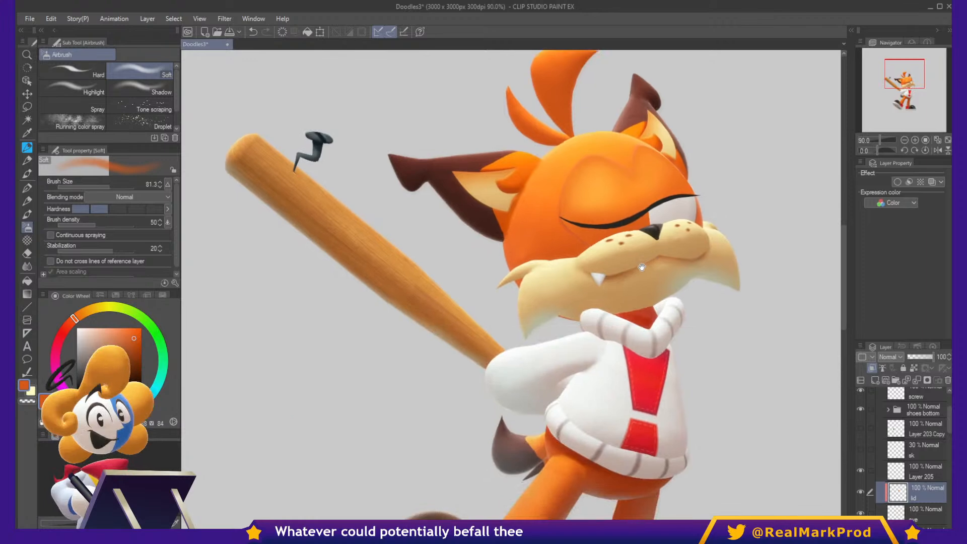
click(937, 150)
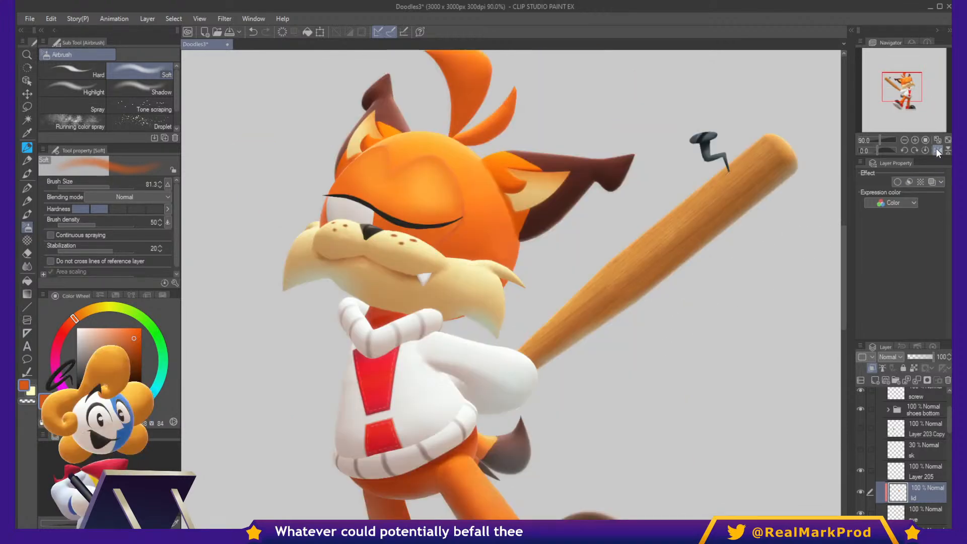
click(937, 152)
Trim the lower lid's inner edge under the eyelid line using the G-pen at size 10 with transparent colour.
scroll(644, 222, up, 6)
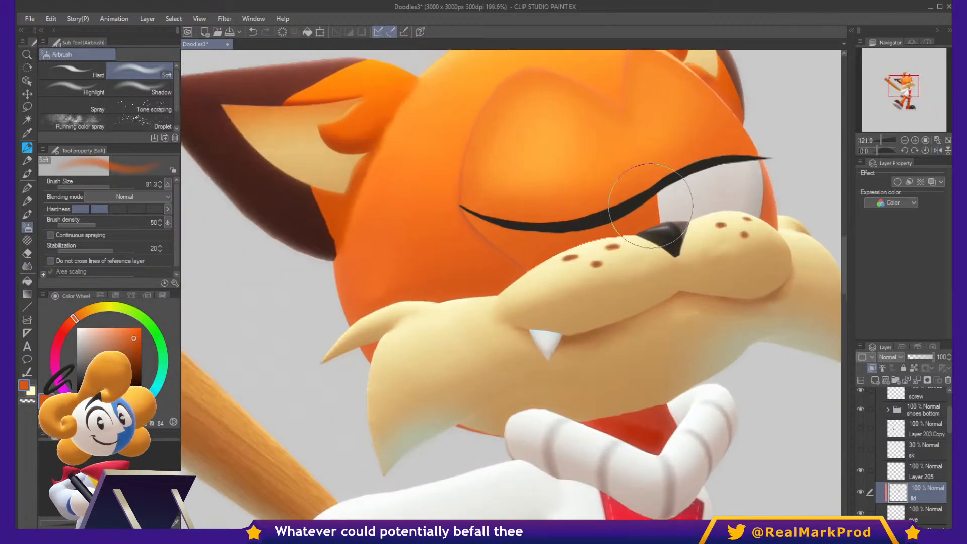
scroll(646, 208, up, 3)
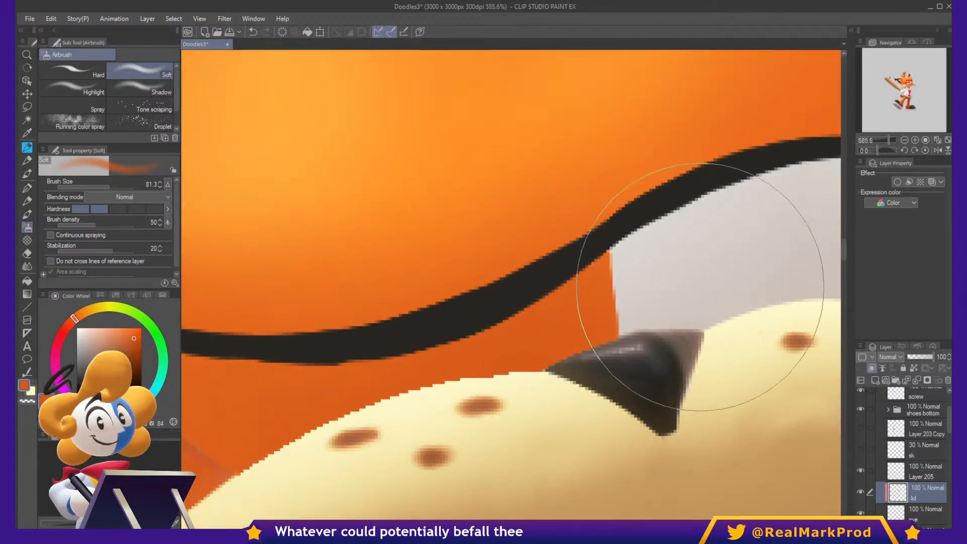
key(p)
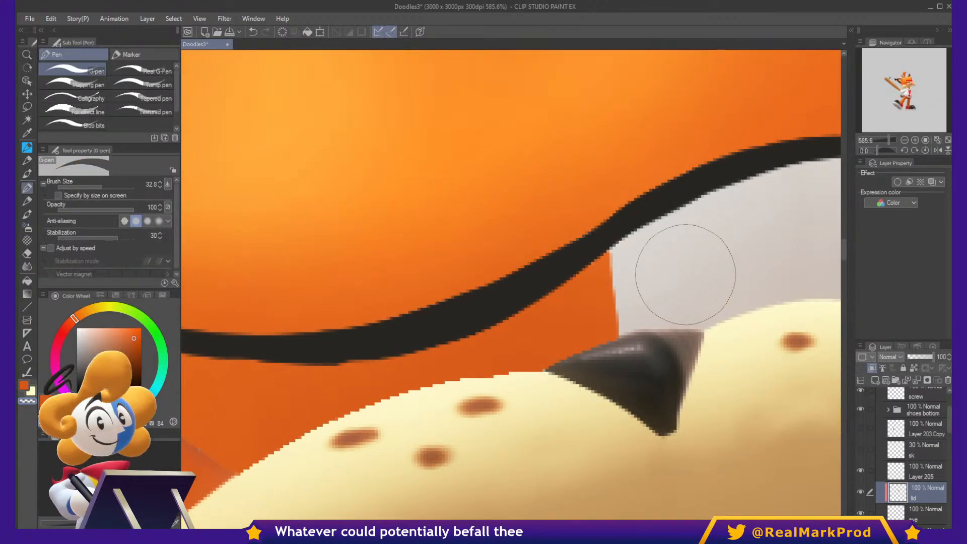
drag(657, 281, 621, 285)
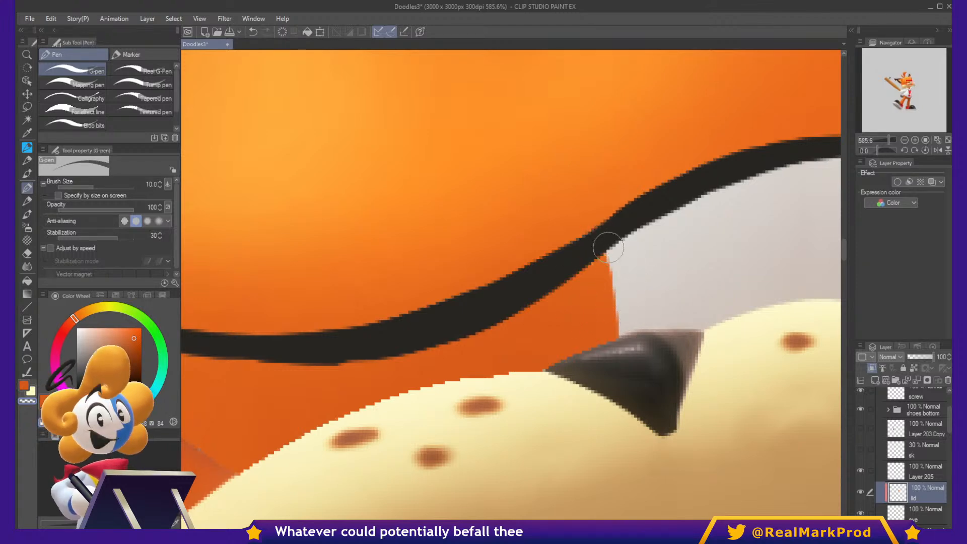
drag(659, 314, 731, 264)
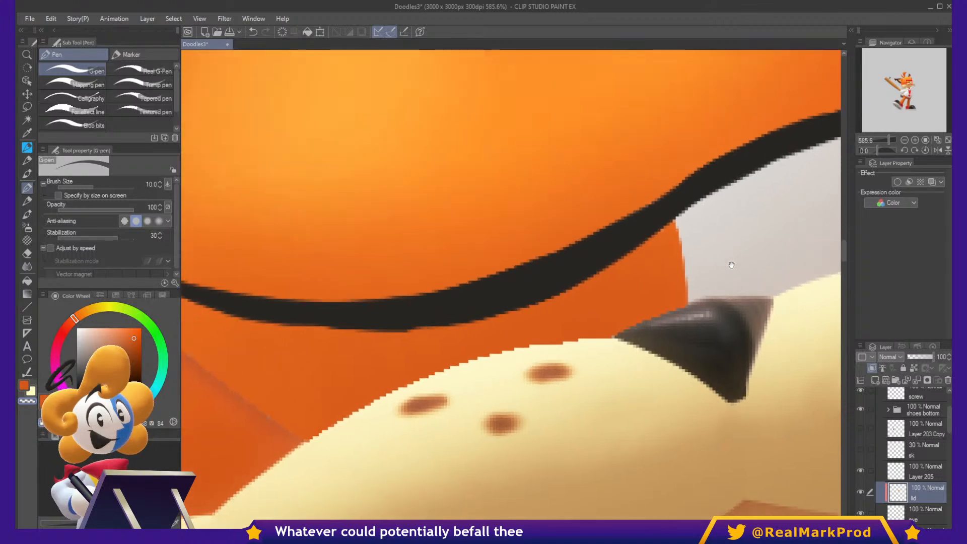
drag(620, 341, 679, 352)
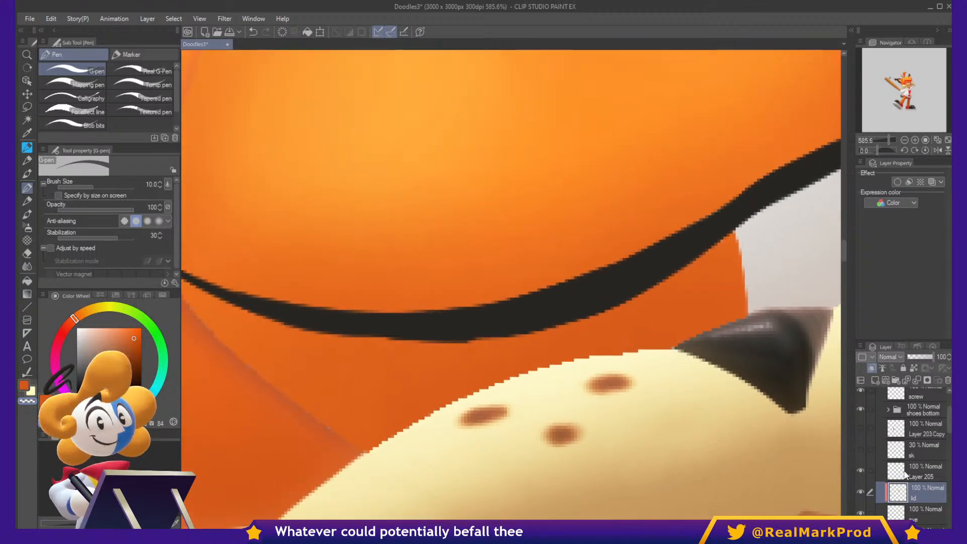
On the eyelid line's layer, even out and slightly thicken the lower edge over the left eye with the sampled dark colour.
ctrl+shift+click(680, 351)
scroll(641, 432, down, 4)
scroll(606, 440, up, 1)
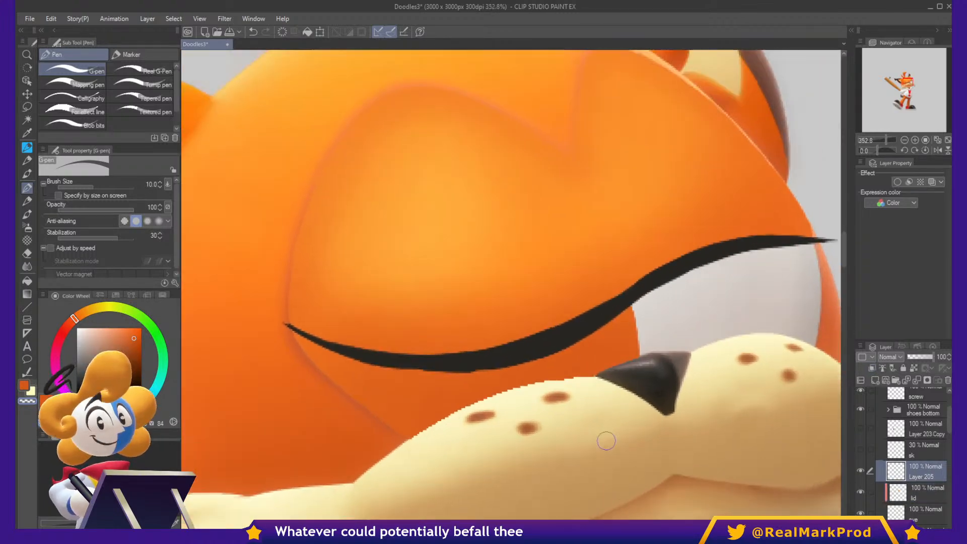
alt+click(531, 342)
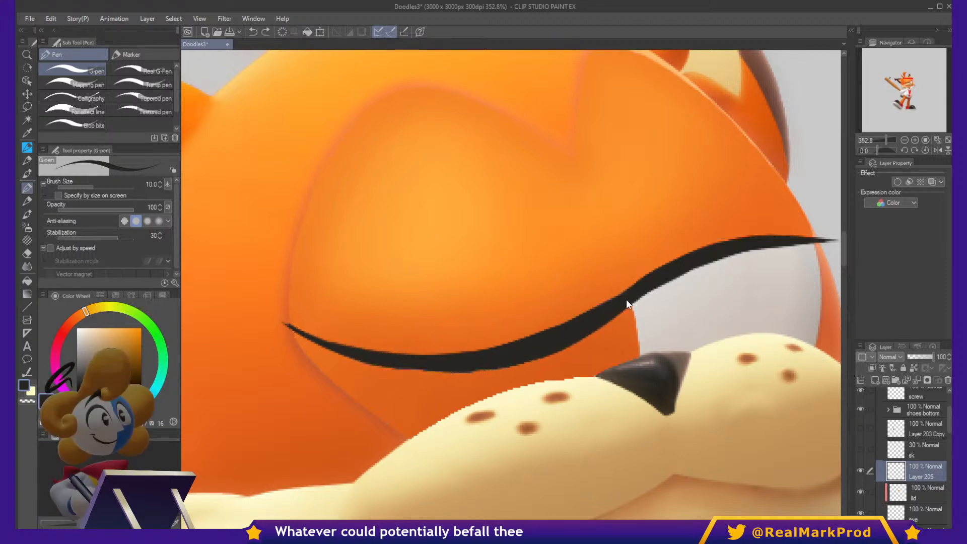
mouse_move(627, 304)
mouse_down()
mouse_move(580, 336)
mouse_move(480, 369)
mouse_move(411, 371)
mouse_move(311, 326)
mouse_move(493, 376)
mouse_move(372, 343)
mouse_move(330, 346)
mouse_move(460, 372)
mouse_up()
key(ctrl+z)
key(ctrl+z)
mouse_move(339, 349)
mouse_down()
mouse_move(457, 371)
mouse_move(552, 349)
mouse_up()
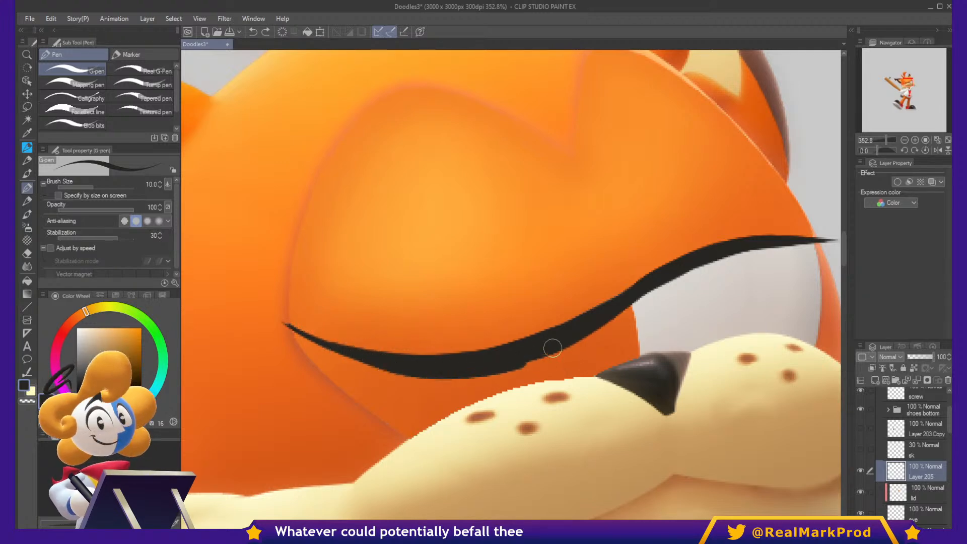
key(ctrl+z)
mouse_move(629, 298)
mouse_down()
mouse_move(548, 345)
mouse_move(414, 363)
mouse_move(546, 346)
mouse_move(654, 301)
mouse_up()
key(ctrl+z)
drag(764, 308, 775, 329)
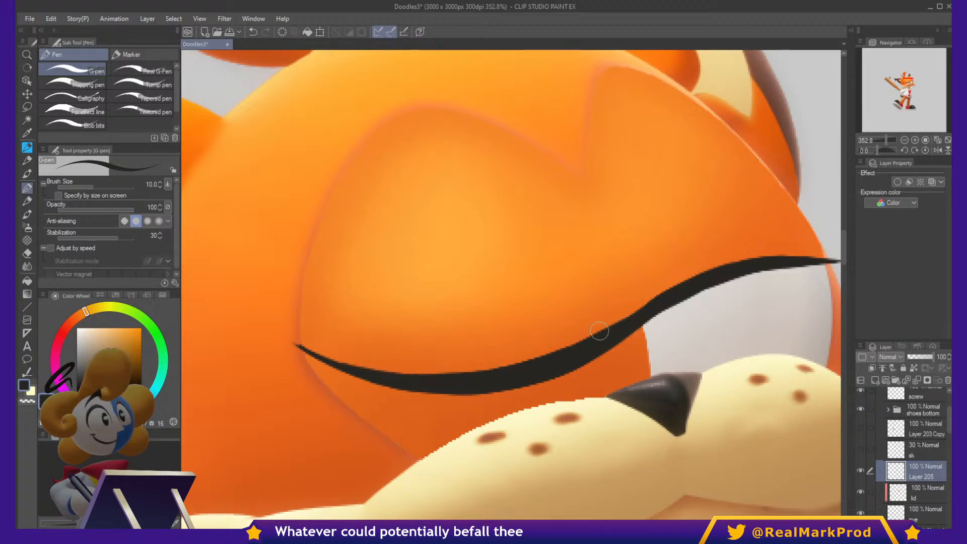
Cut a narrow gap in the eyelid line where the two eyes meet using transparent colour.
drag(763, 346, 688, 371)
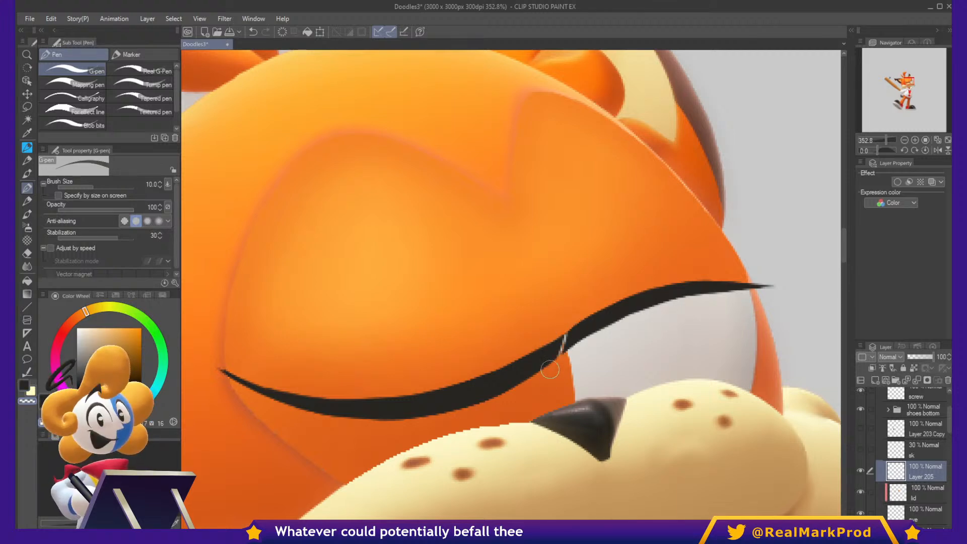
drag(563, 355, 571, 324)
drag(562, 347, 559, 352)
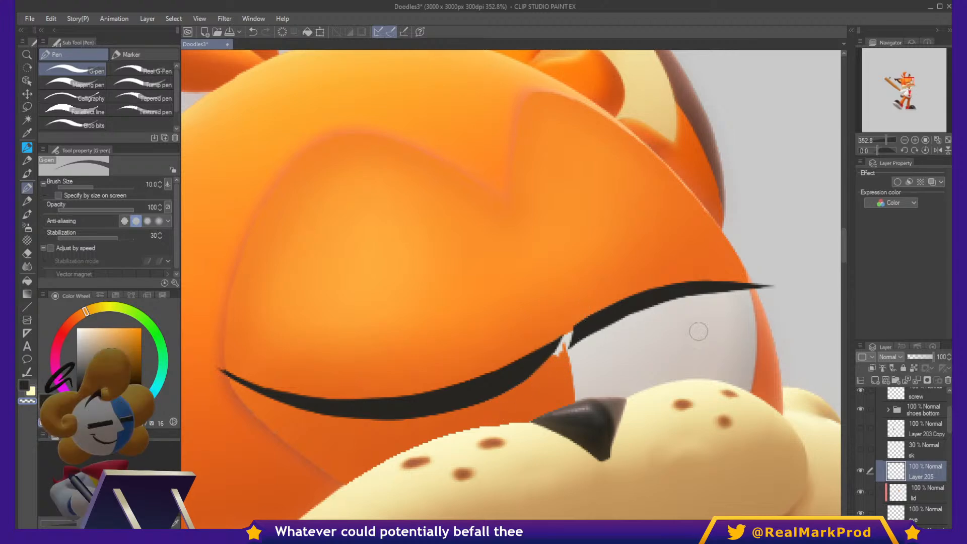
Return to the lid layer and cover the white beside the left eye's line end with sampled orange.
click(902, 512)
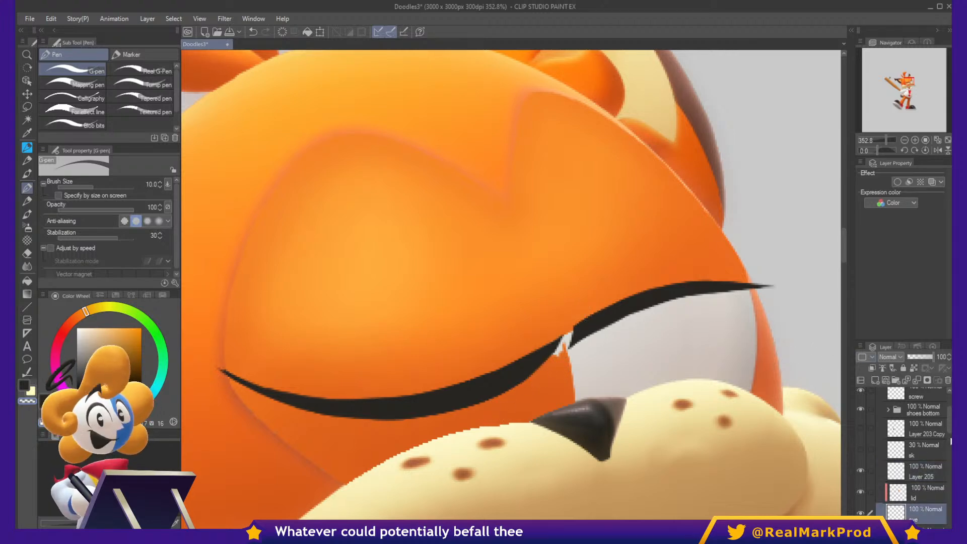
drag(949, 428, 950, 439)
click(911, 480)
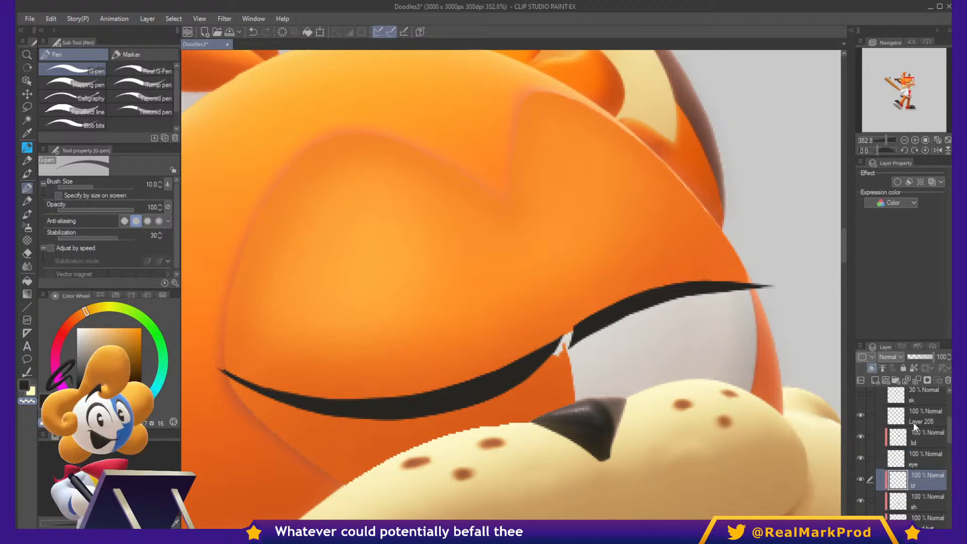
click(898, 440)
alt+click(546, 377)
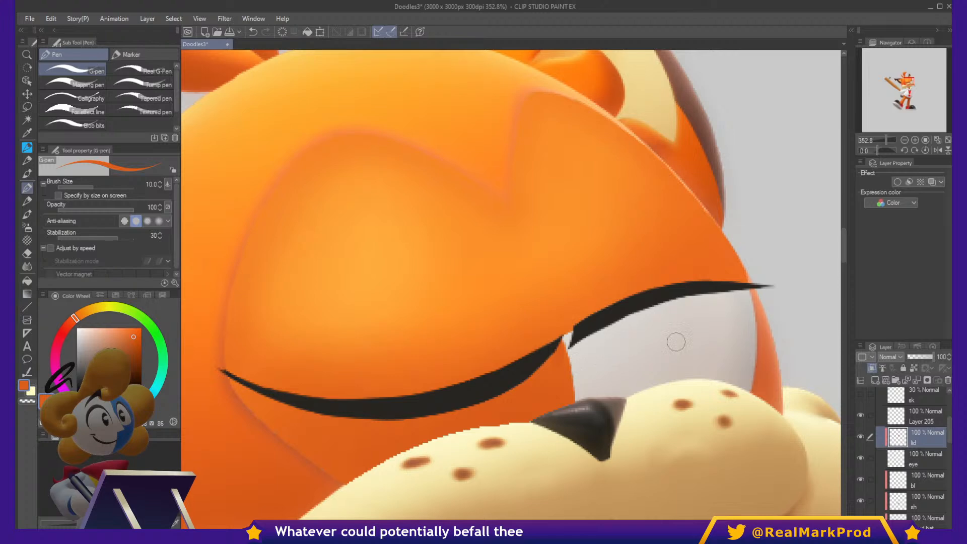
On the eyelid line's layer, extend and smooth the right eye line's inner end using the sampled dark colour and transparent trimming.
click(922, 418)
alt+click(571, 331)
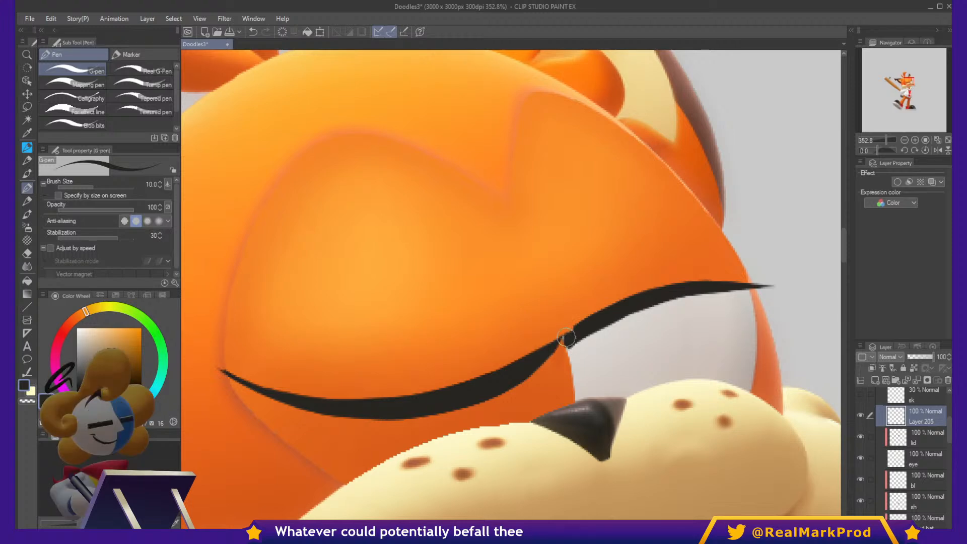
key(c)
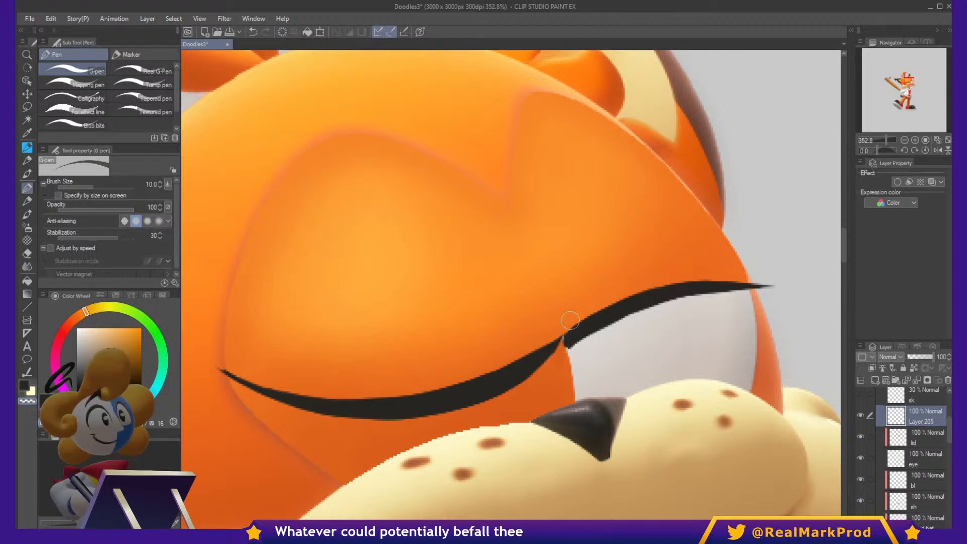
drag(564, 349, 662, 313)
key(c)
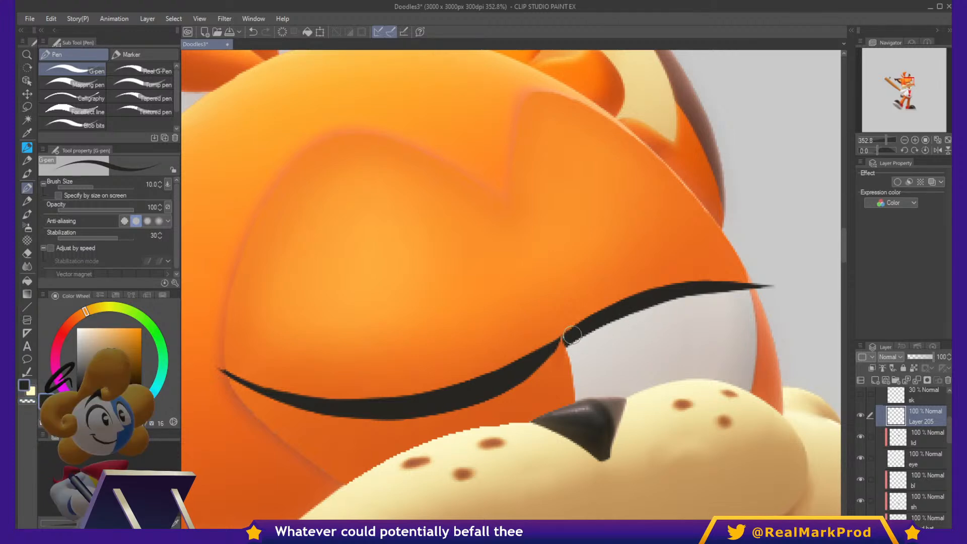
Recut the narrow gap between the two eyelid lines, alternating transparent and dark colour to sharpen both line ends.
key(c)
key(c)
key(c)
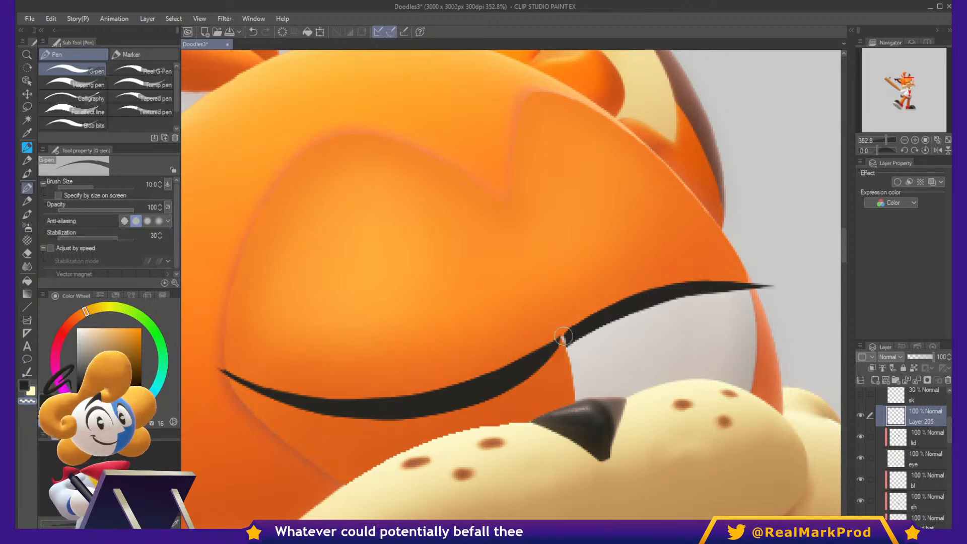
key(c)
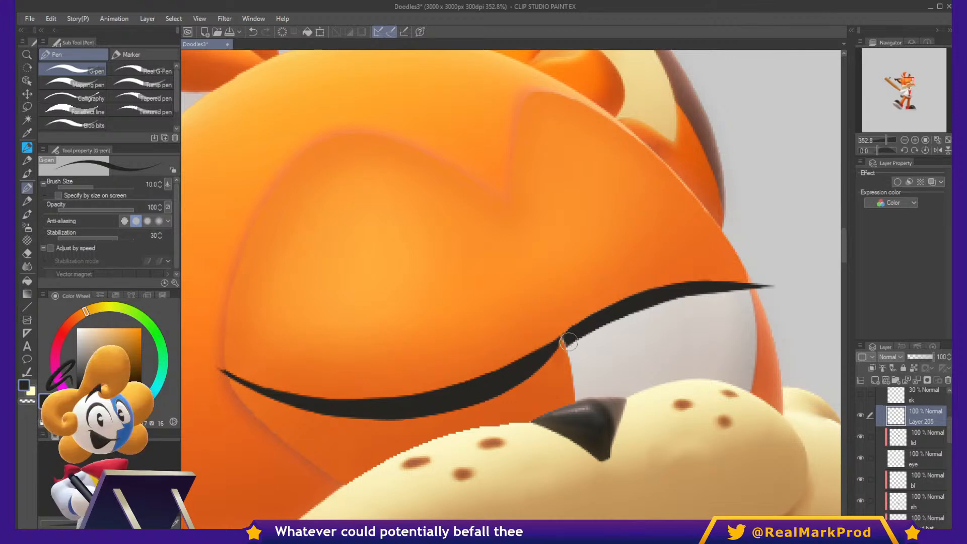
key(c)
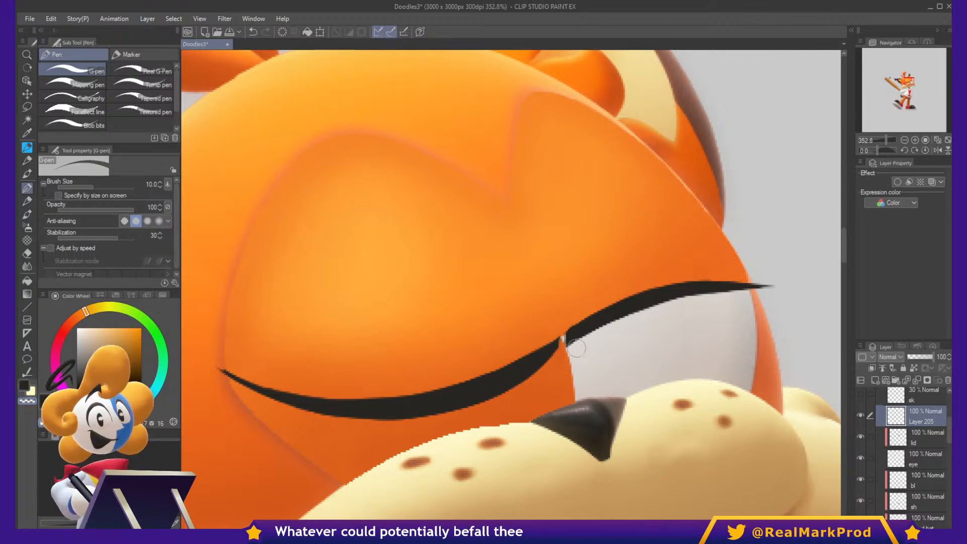
On the lid layer, fill the gap between the eyelid lines with sampled orange and trim the lower lid's inner edge with transparent colour.
click(904, 441)
alt+click(558, 341)
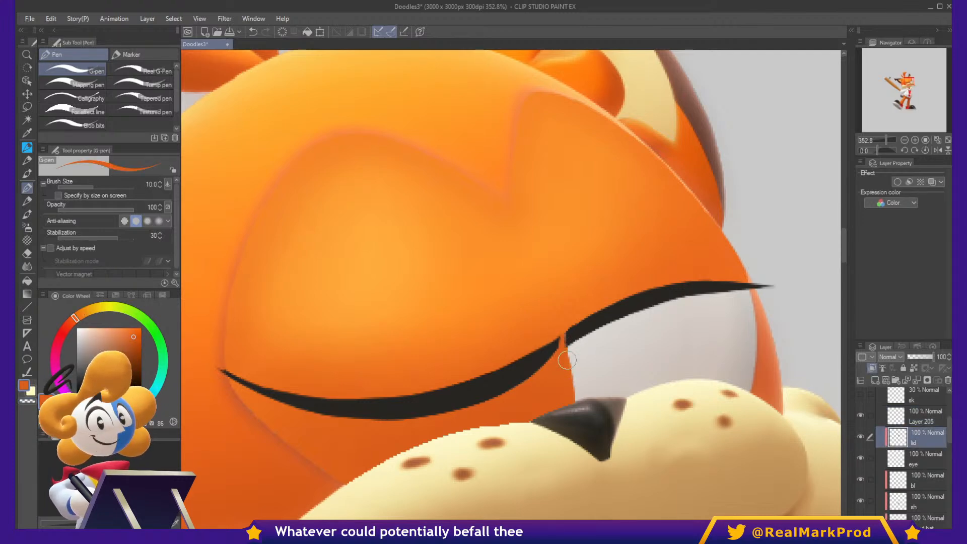
key(c)
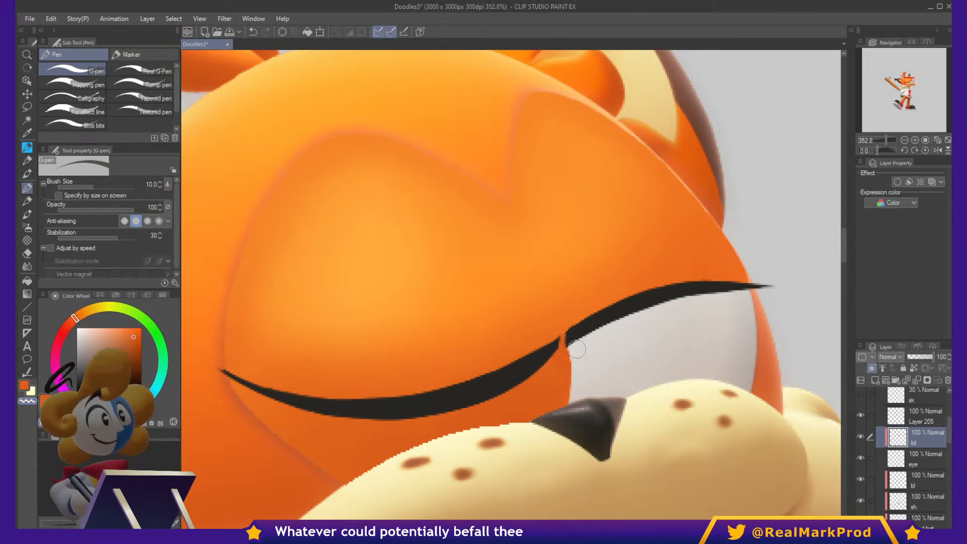
key(c)
drag(575, 345, 577, 391)
key(ctrl+z)
key(c)
drag(575, 350, 574, 404)
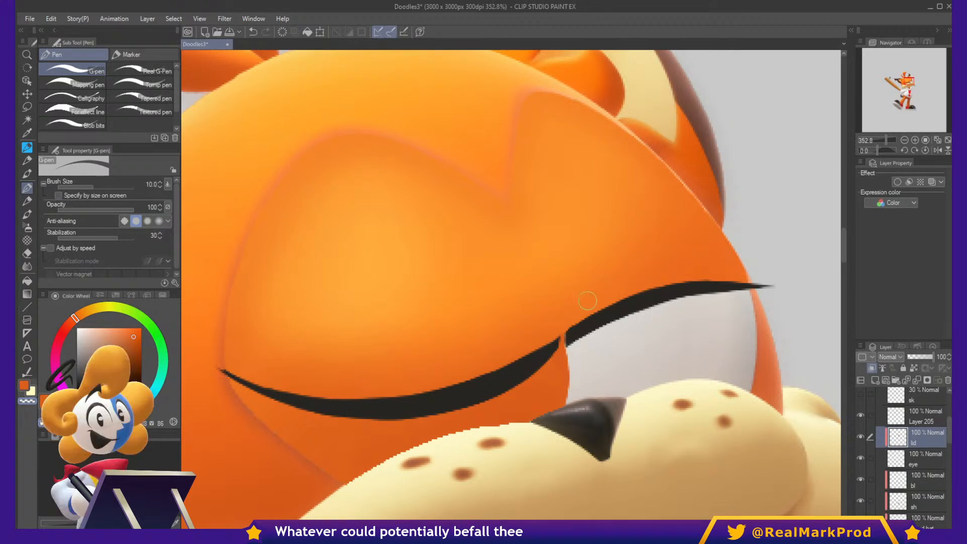
Refine the lower lid's inner edge down to the nose, alternating orange and transparent colour for a clean, slightly curved boundary.
key(c)
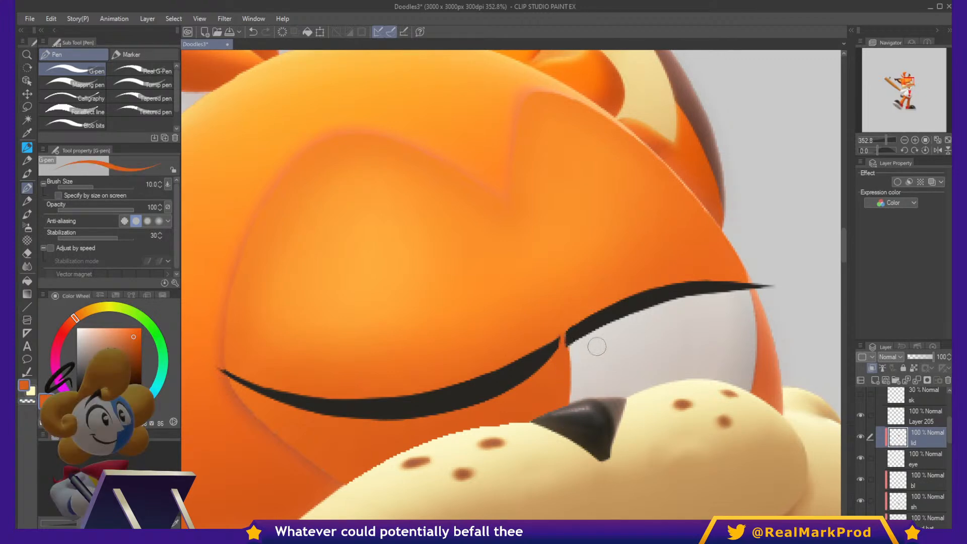
key(c)
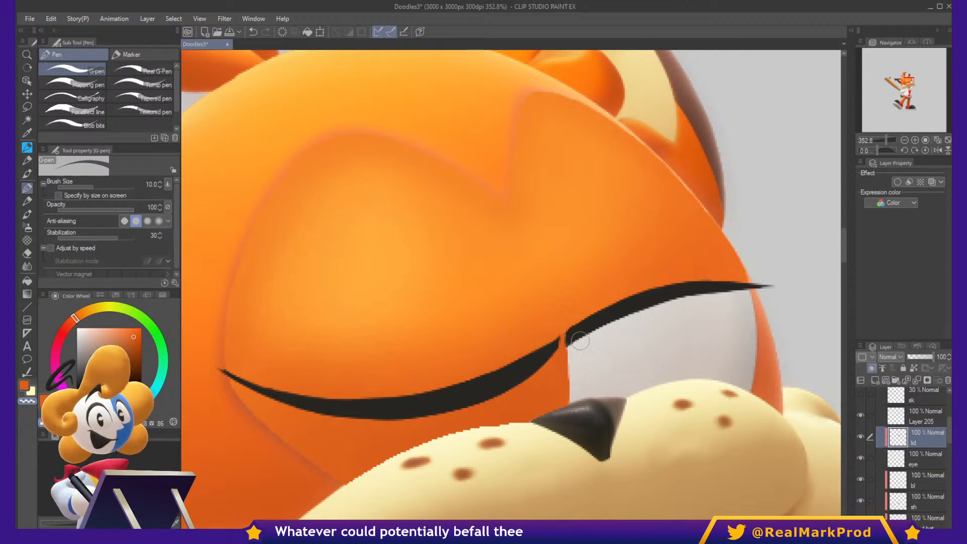
key(c)
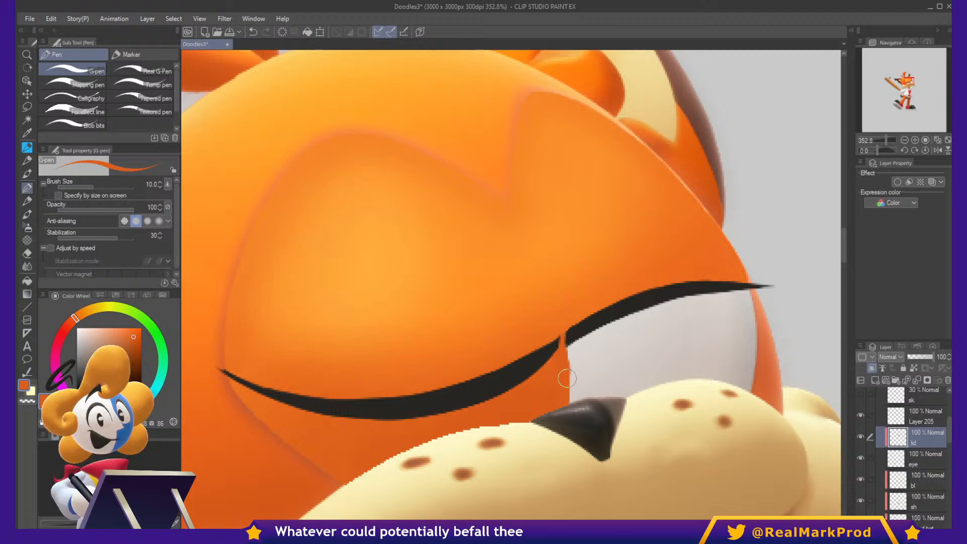
scroll(588, 370, down, 10)
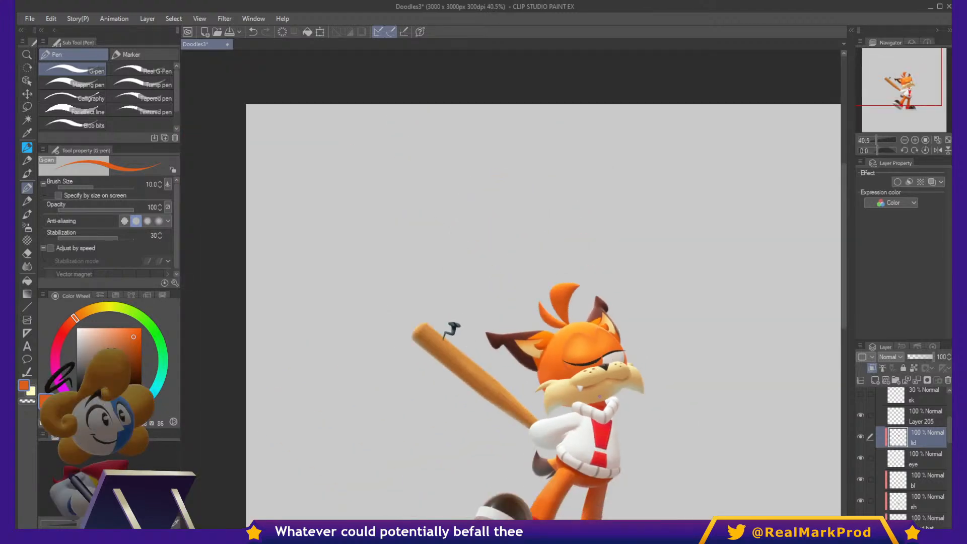
scroll(598, 366, up, 5)
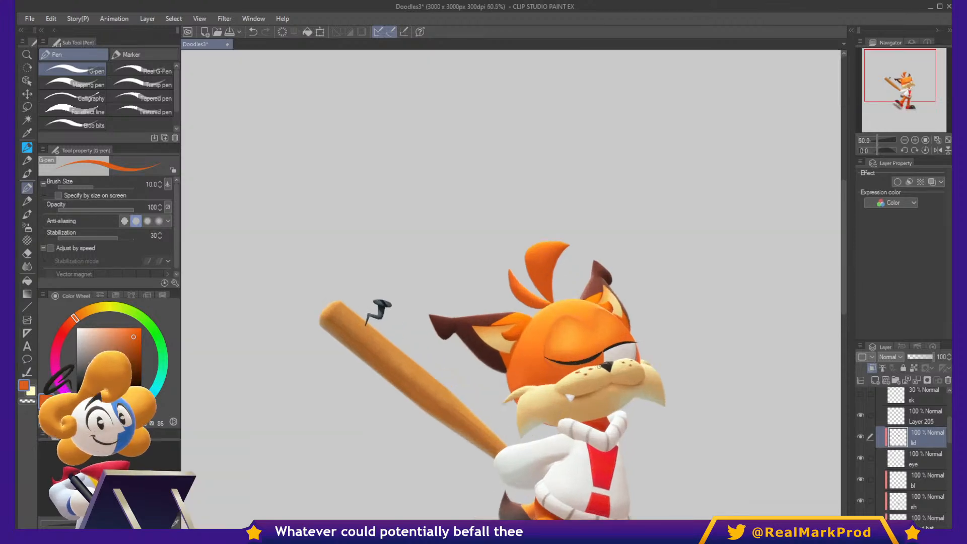
scroll(598, 366, up, 7)
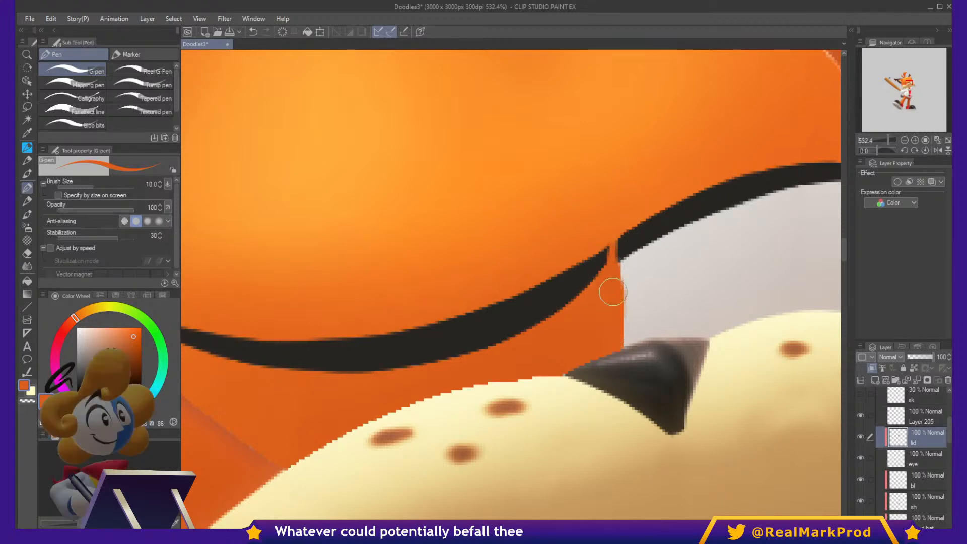
scroll(628, 298, down, 8)
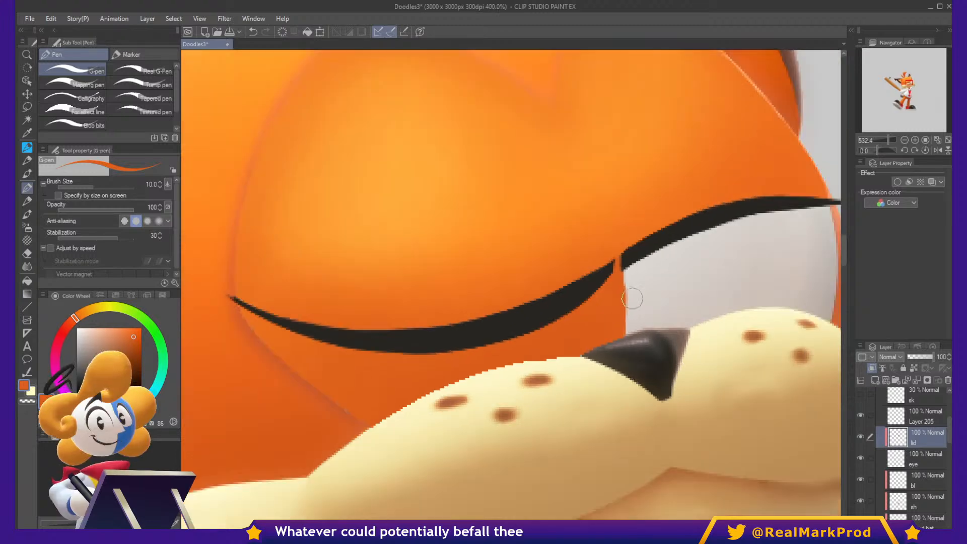
scroll(635, 310, up, 8)
key(c)
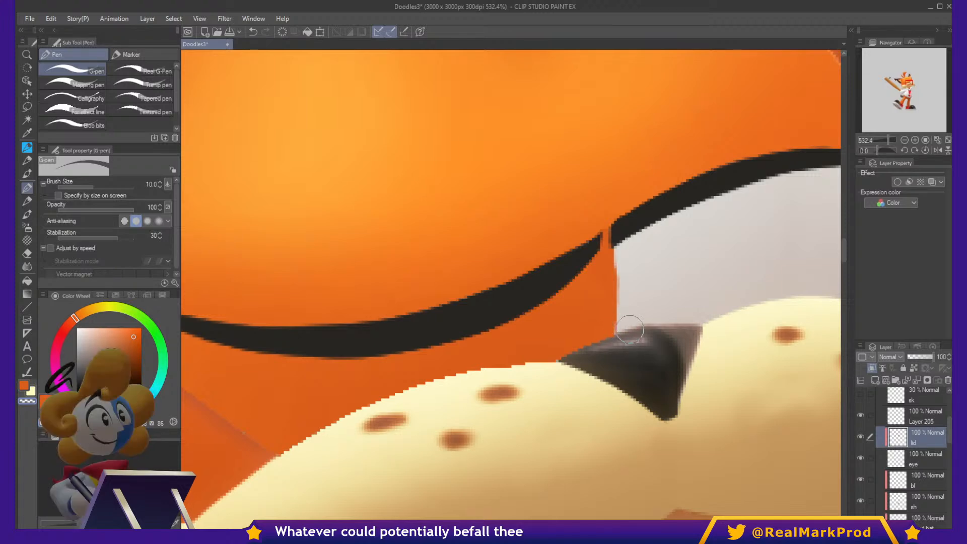
Check the finished eyelids against the rest of the head and save the illustration.
scroll(630, 326, down, 10)
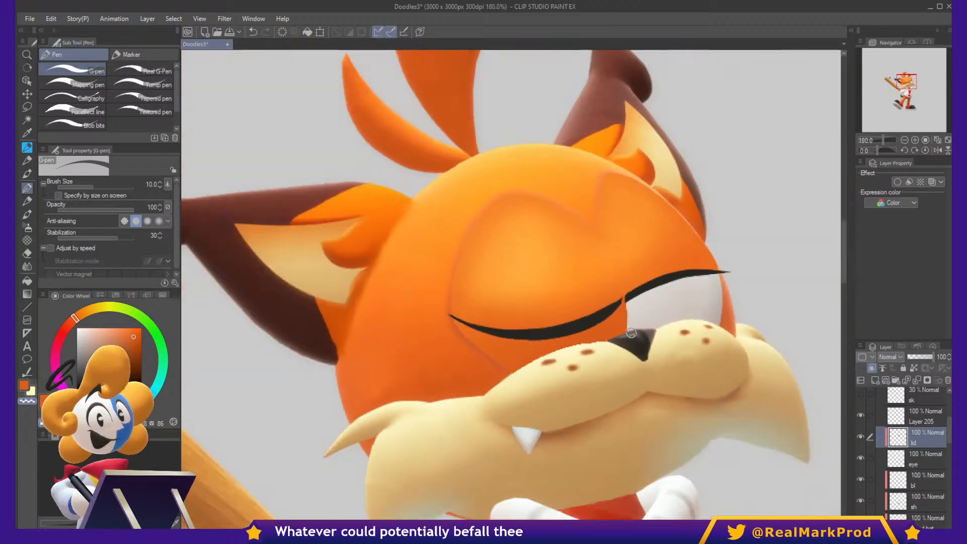
scroll(654, 282, up, 3)
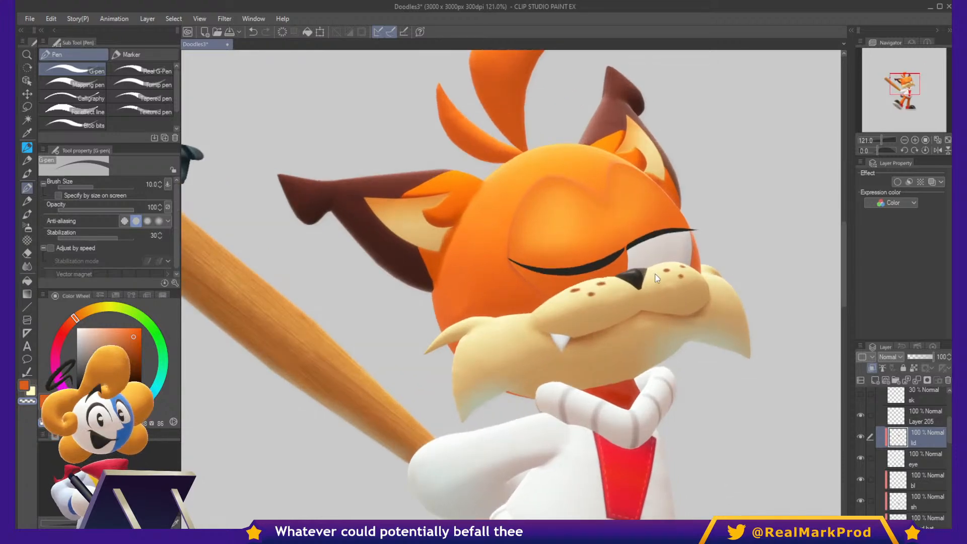
key(ctrl+s)
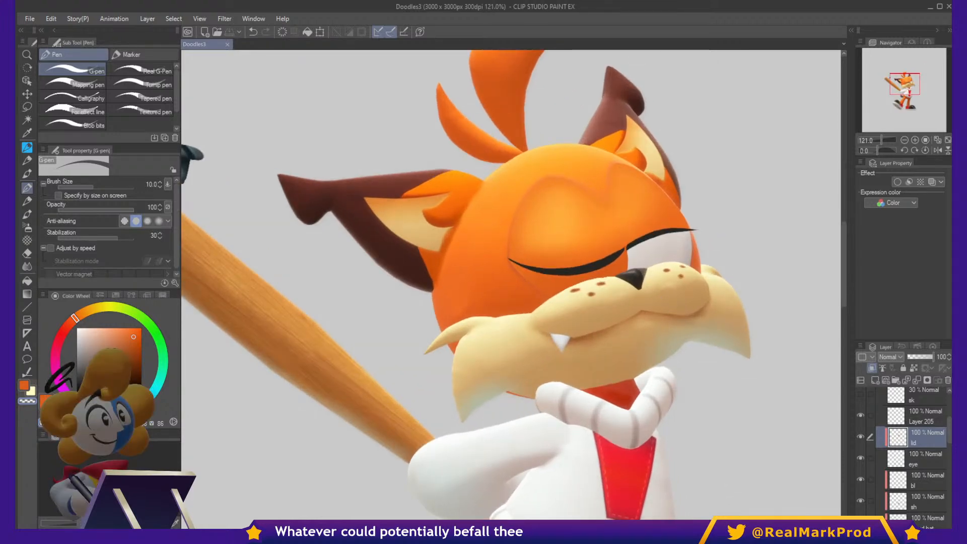
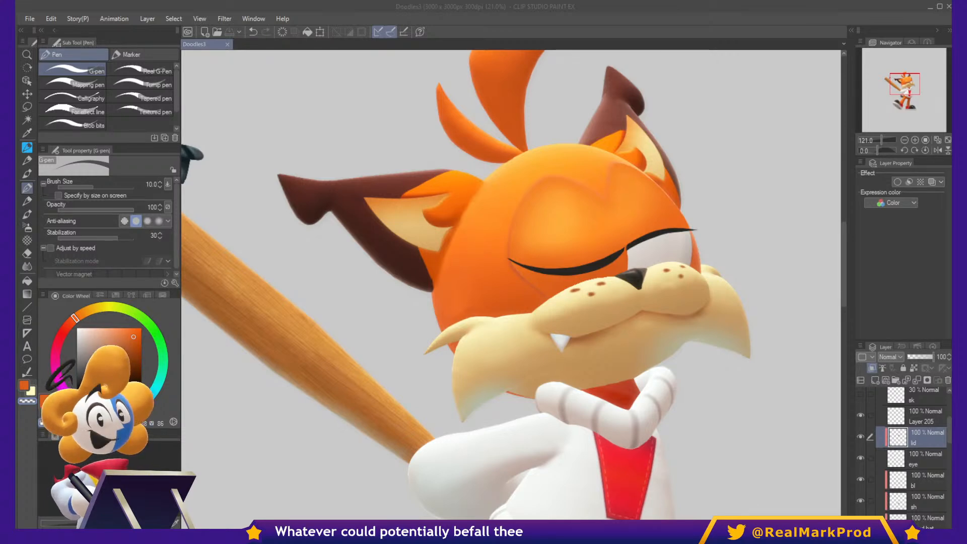
Examine the closed eye and the lid outlines both up close and in relation to the whole figure.
click(594, 99)
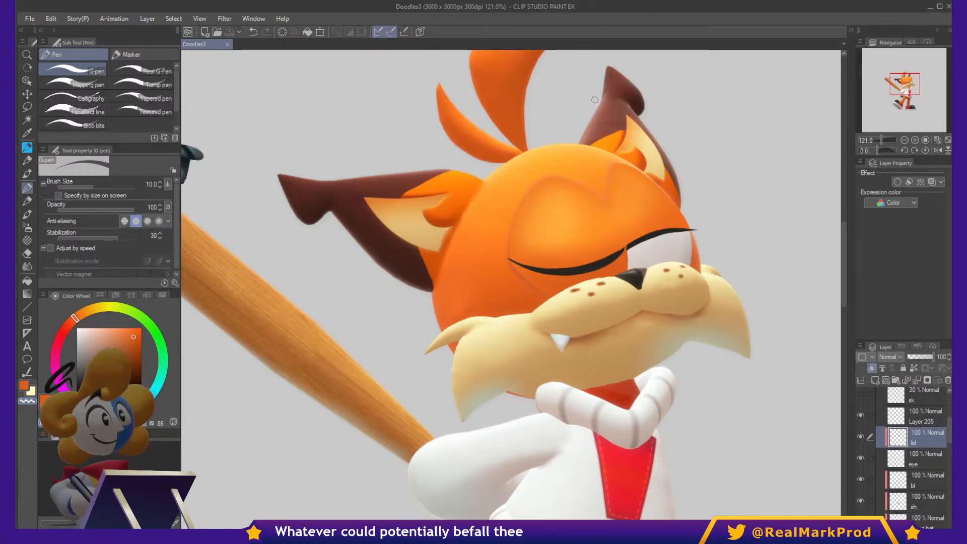
scroll(560, 193, up, 4)
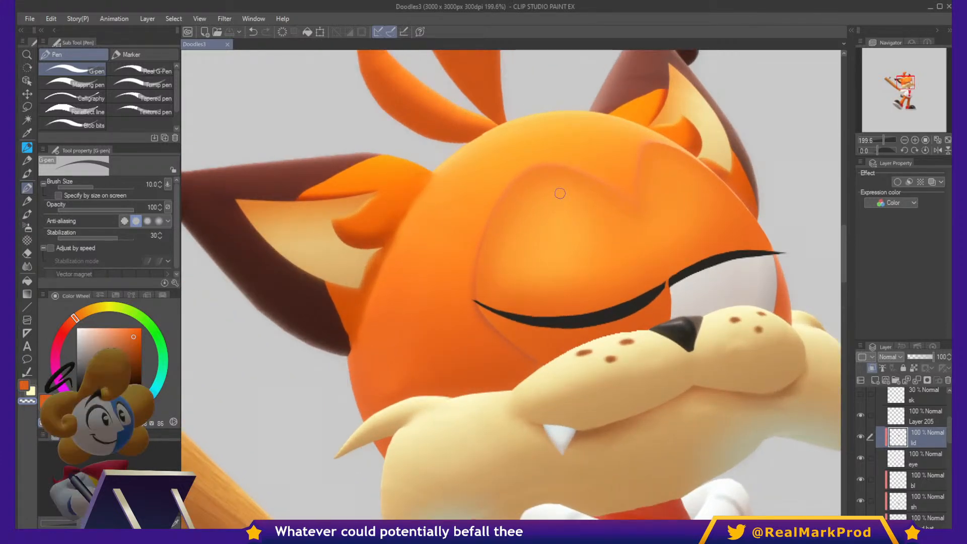
scroll(556, 262, down, 13)
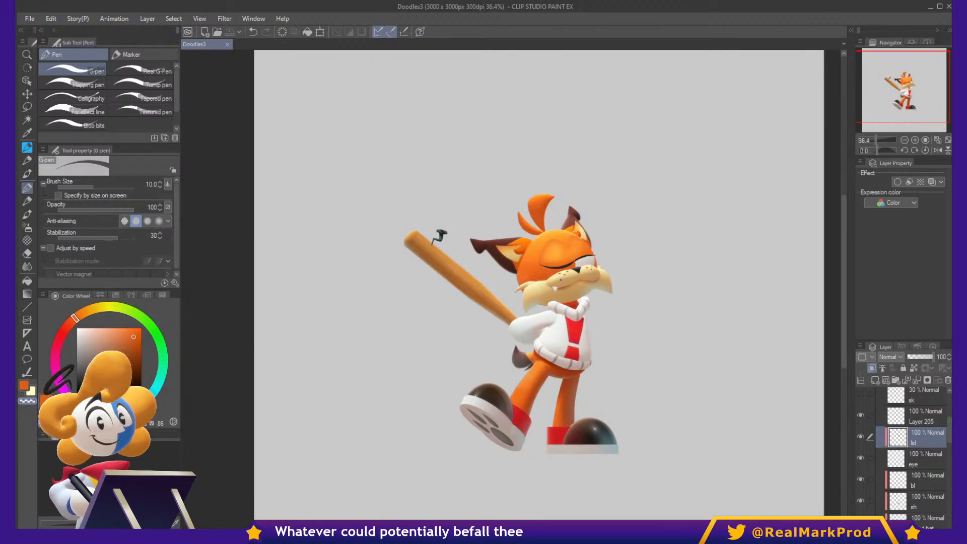
scroll(561, 279, up, 1)
scroll(538, 229, up, 6)
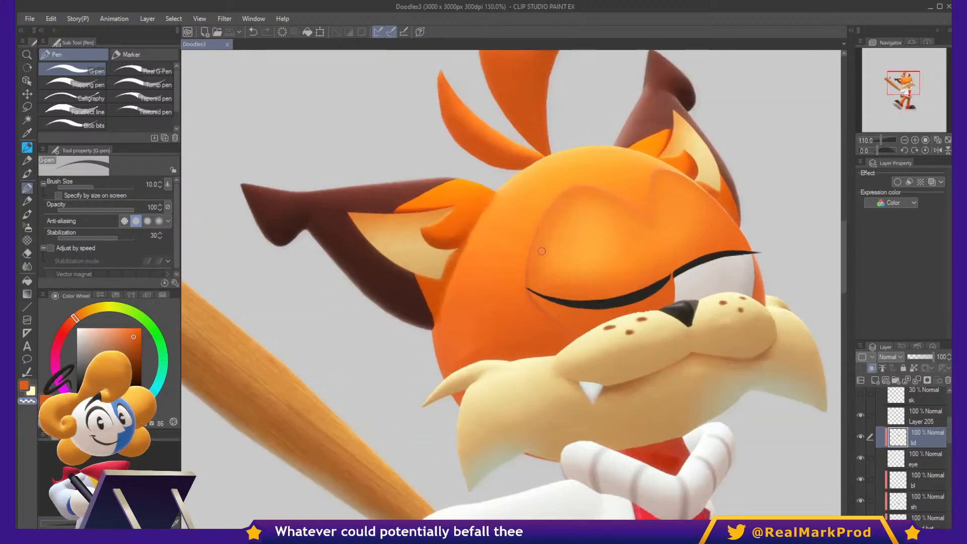
scroll(565, 252, down, 1)
scroll(565, 251, up, 2)
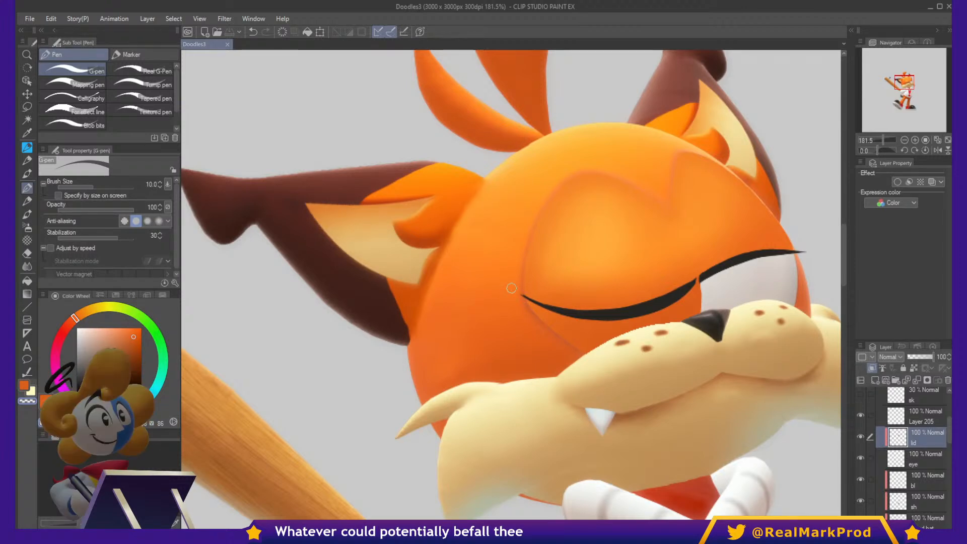
scroll(564, 246, up, 1)
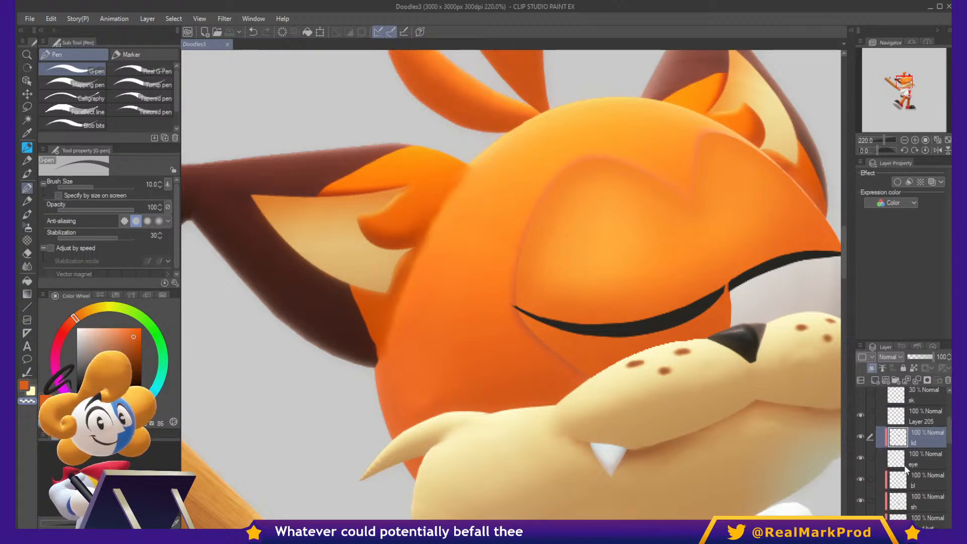
Add a new layer clipped to the lid layer and set up the Soft airbrush at size 14 with a dark orange-brown sampled from the canvas.
click(875, 378)
scroll(636, 237, up, 3)
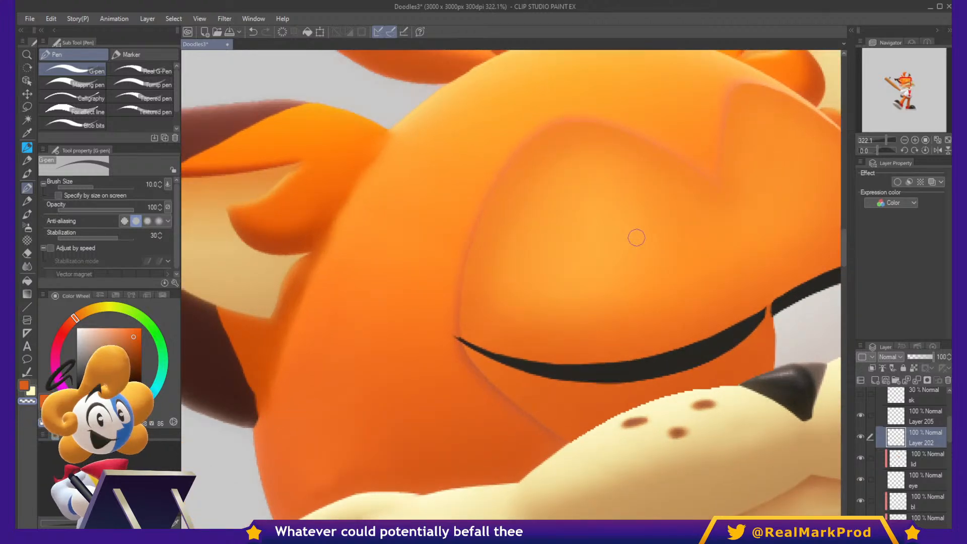
key(b)
key(b)
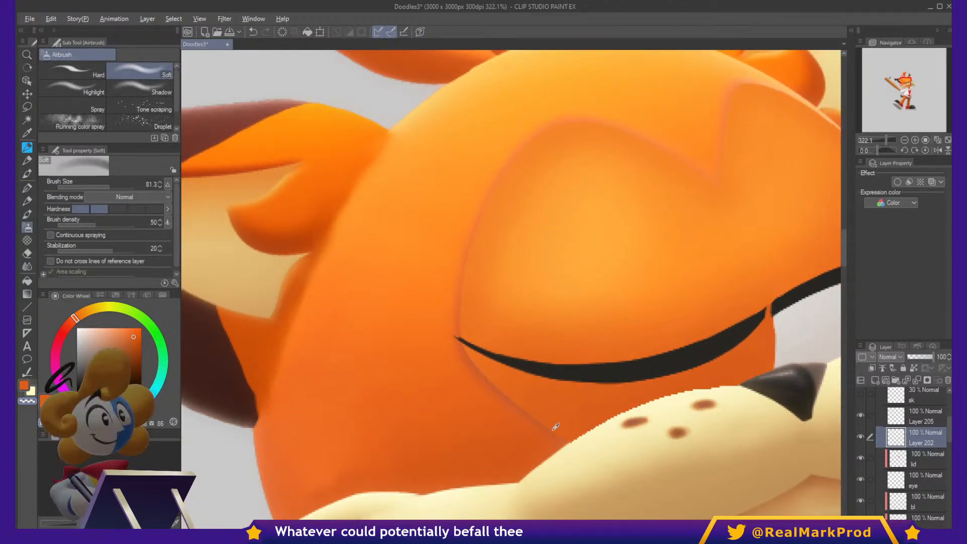
alt+click(558, 414)
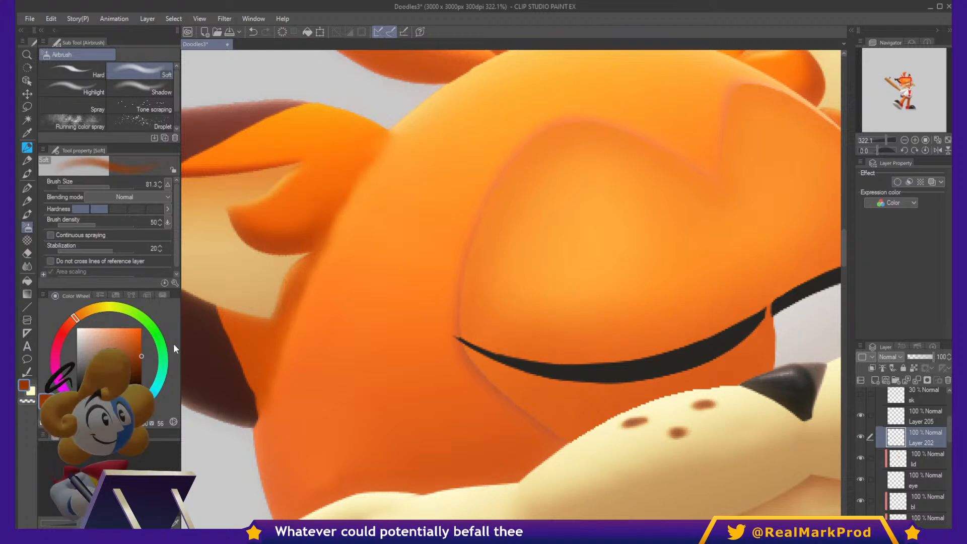
mouse_move(526, 250)
mouse_down()
mouse_move(494, 233)
mouse_move(472, 255)
mouse_up()
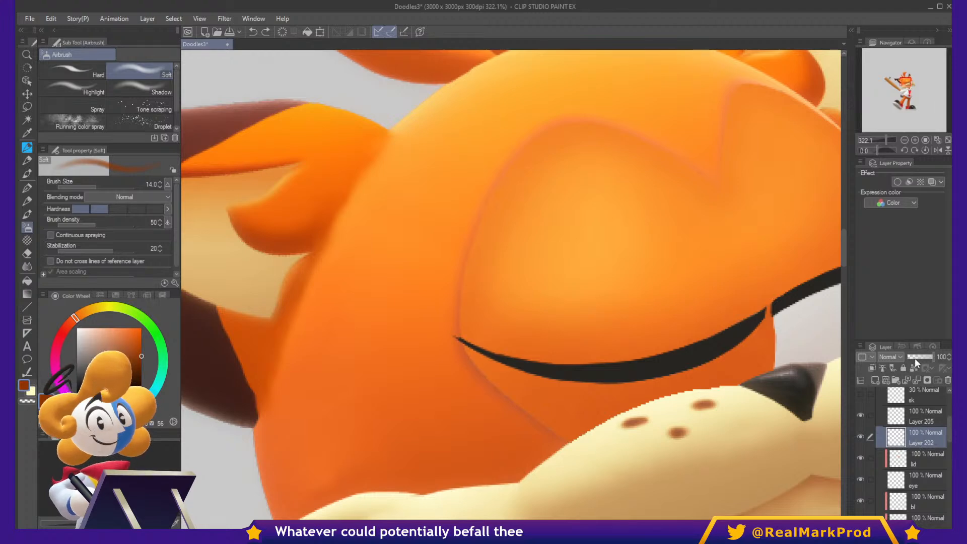
key(ctrl+alt+g)
Airbrush a dark shadow just inside the left lid's upper outline, from its outer corner over the arch to the dip between the lids.
drag(457, 327, 466, 224)
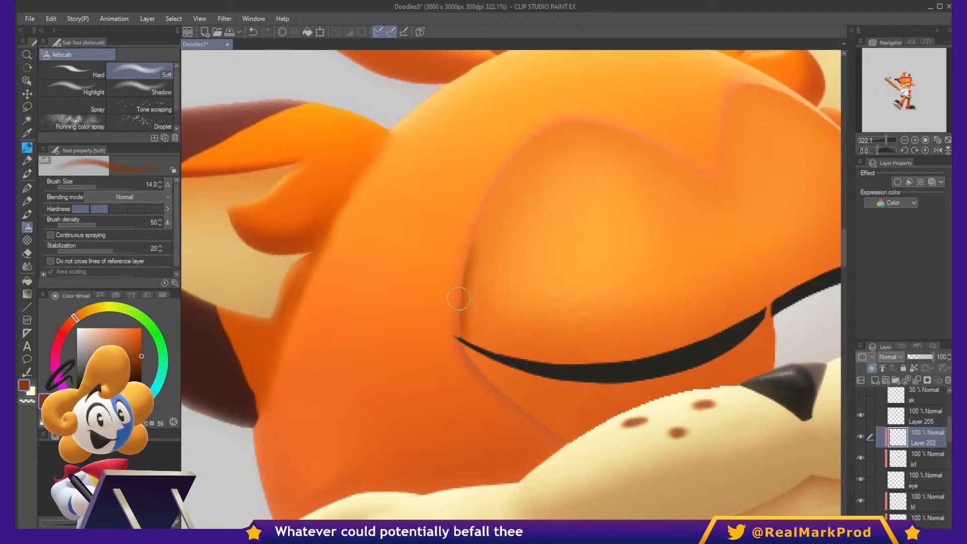
drag(460, 269, 461, 248)
mouse_move(486, 204)
mouse_down()
mouse_move(548, 124)
mouse_move(520, 154)
mouse_move(582, 114)
mouse_move(545, 128)
mouse_move(638, 129)
mouse_move(625, 119)
mouse_move(711, 151)
mouse_up()
drag(644, 135, 727, 195)
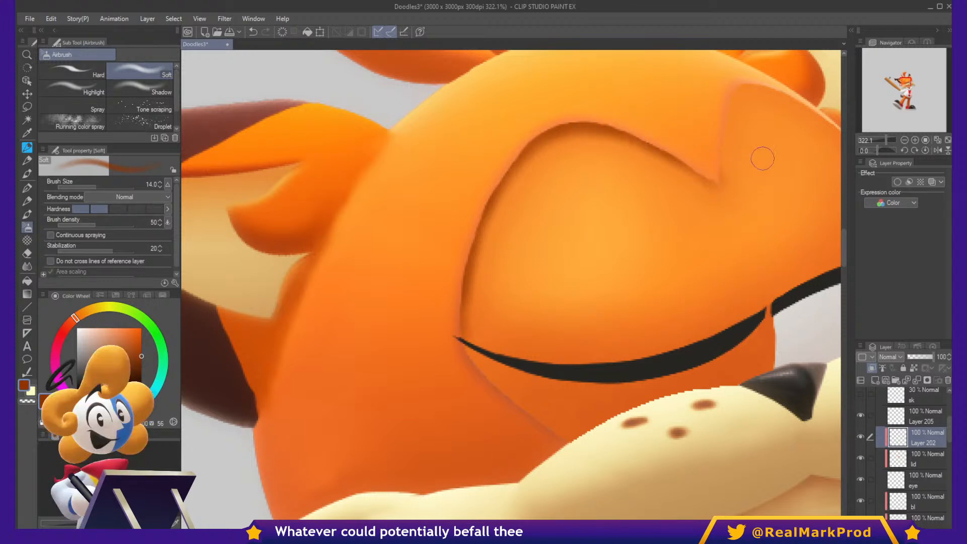
Undo a stray stroke at the dip and airbrush the same dark shadow inside the right lid's upper outline.
mouse_move(714, 145)
mouse_down()
mouse_move(679, 198)
mouse_move(694, 250)
mouse_up()
key(ctrl+z)
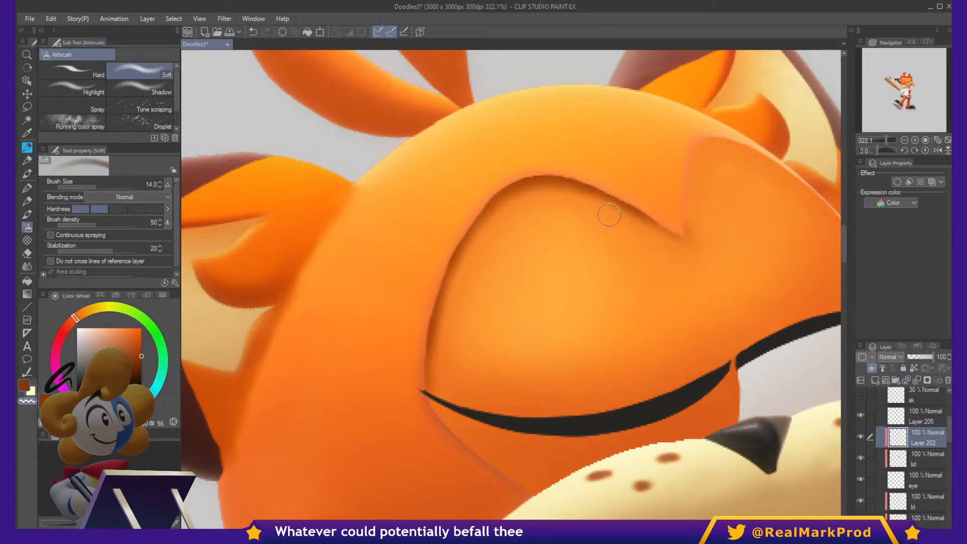
mouse_move(677, 214)
mouse_down()
mouse_move(686, 146)
mouse_move(703, 144)
mouse_move(776, 150)
mouse_move(827, 196)
mouse_move(736, 154)
mouse_move(786, 203)
mouse_up()
key(c)
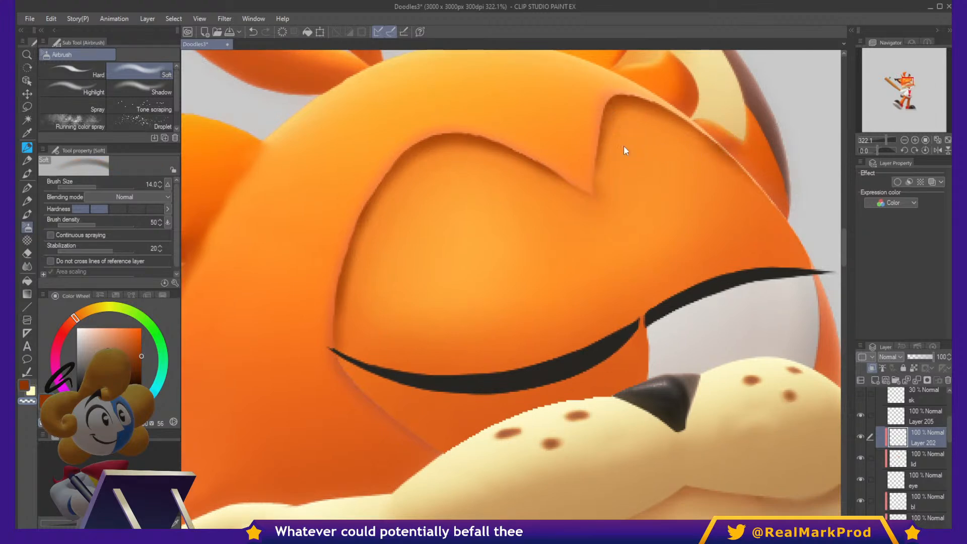
Soften the shadows inside both lids' upper edges using the Soft airbrush at size 40.5, and lower the shadow layer's opacity to 42%.
mouse_move(623, 149)
mouse_down()
mouse_move(635, 149)
mouse_move(622, 214)
mouse_up()
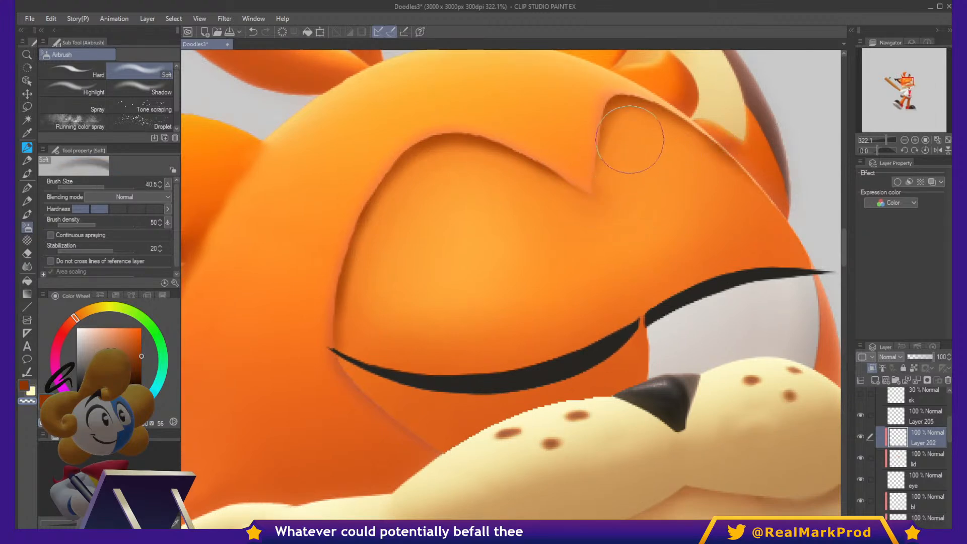
mouse_move(631, 126)
mouse_down()
mouse_move(681, 155)
mouse_move(669, 144)
mouse_move(712, 187)
mouse_move(690, 155)
mouse_move(734, 230)
mouse_move(721, 188)
mouse_move(773, 270)
mouse_move(802, 260)
mouse_up()
drag(693, 242, 751, 271)
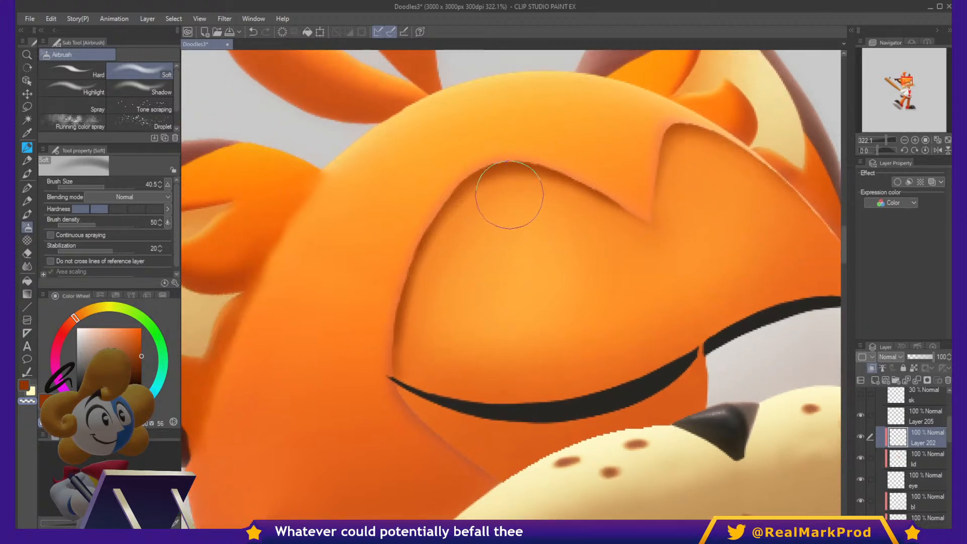
mouse_move(503, 199)
mouse_down()
mouse_move(585, 235)
mouse_move(509, 203)
mouse_move(476, 225)
mouse_move(447, 270)
mouse_move(428, 398)
mouse_move(433, 312)
mouse_move(449, 261)
mouse_up()
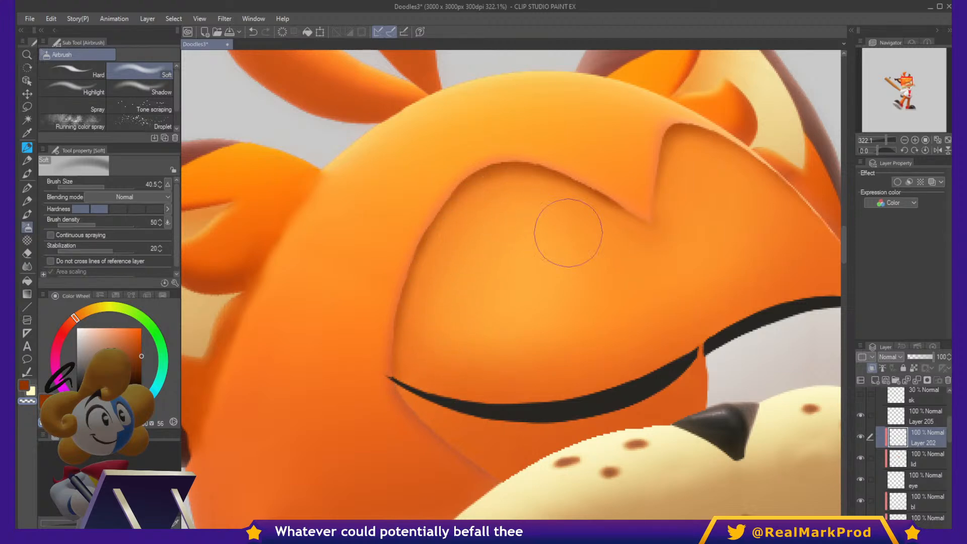
drag(717, 357, 758, 383)
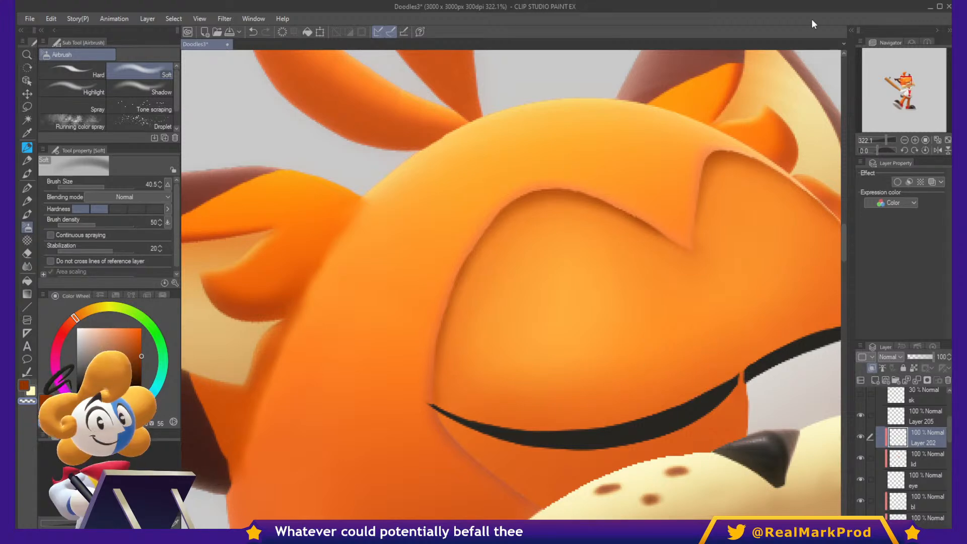
click(914, 358)
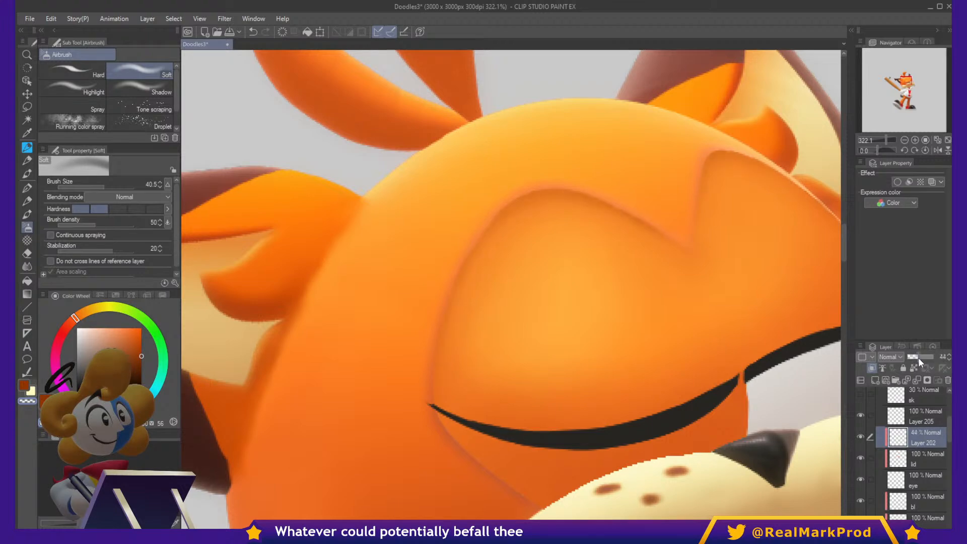
click(917, 357)
Examine the faded lid shadows up close and in relation to the whole figure.
scroll(744, 338, down, 6)
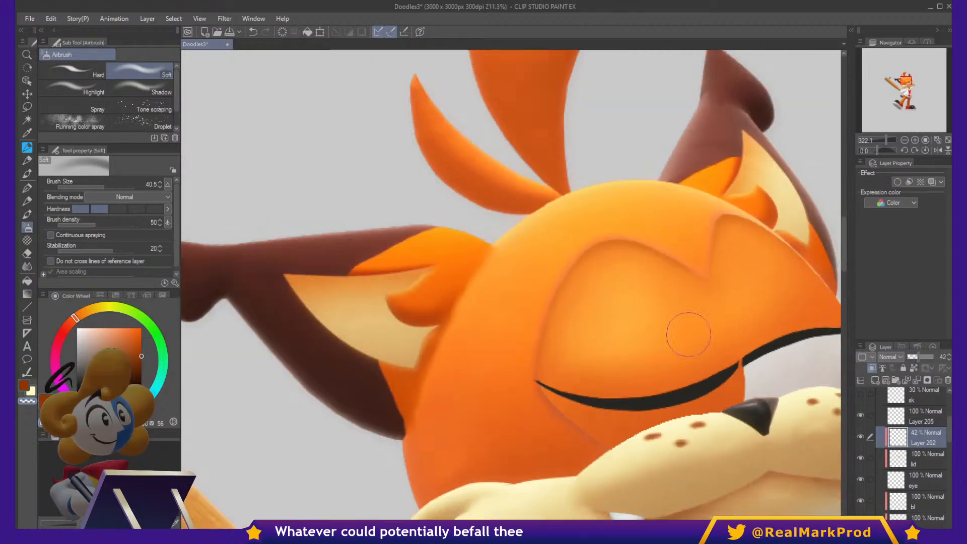
drag(714, 355, 636, 267)
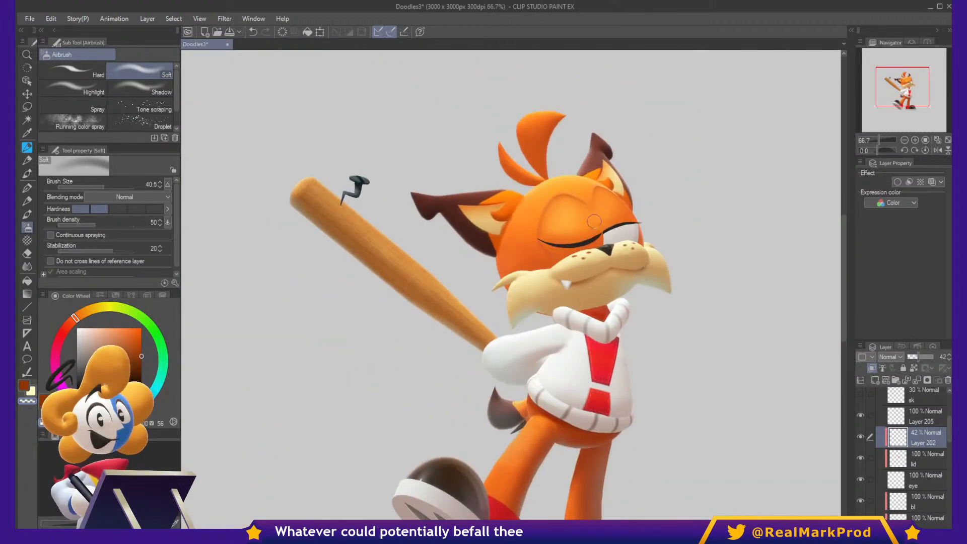
scroll(594, 222, down, 1)
scroll(556, 202, up, 2)
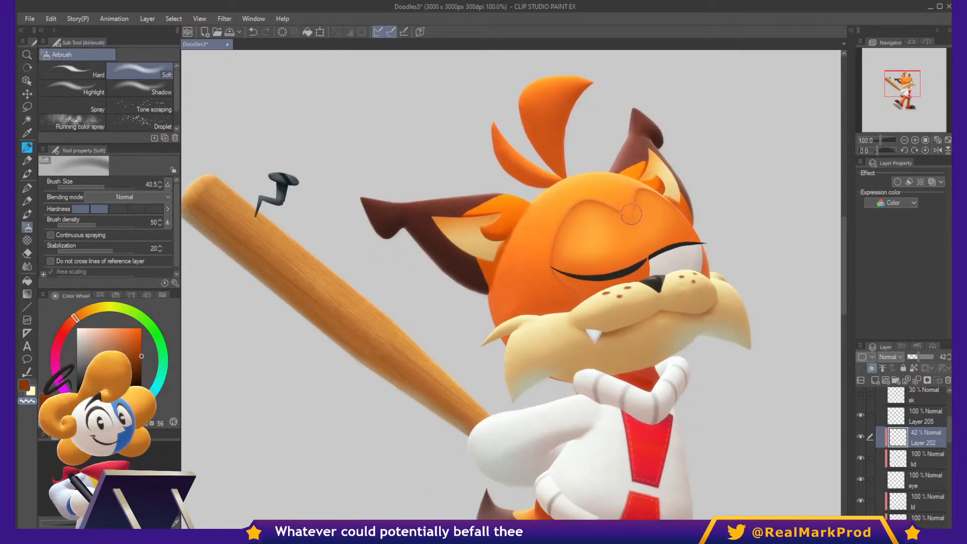
scroll(626, 215, up, 2)
scroll(593, 194, down, 1)
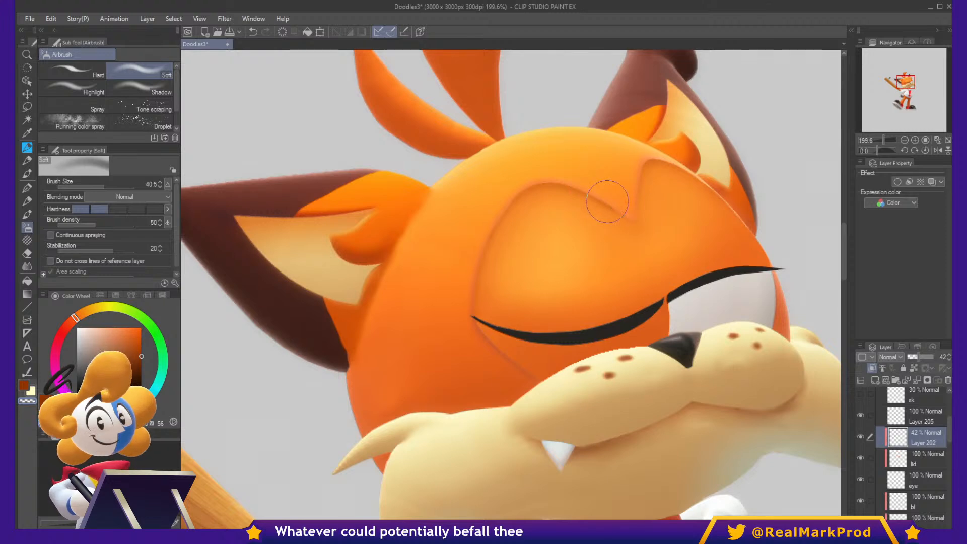
scroll(630, 254, down, 2)
scroll(620, 258, down, 2)
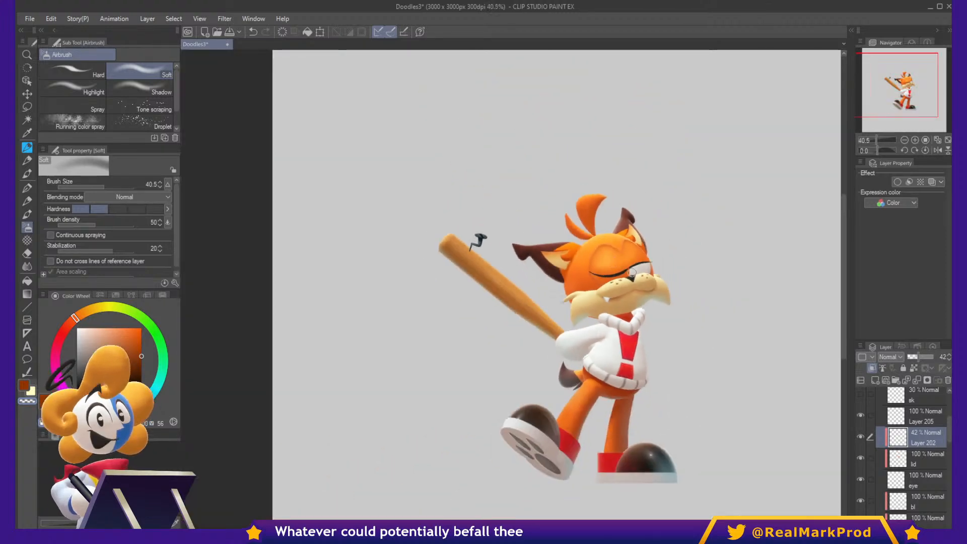
scroll(629, 265, up, 3)
scroll(630, 266, up, 4)
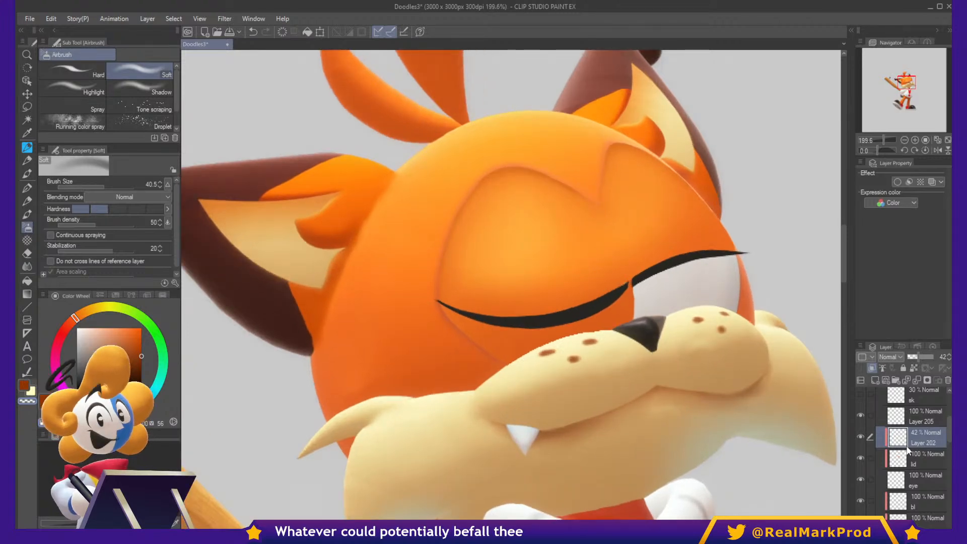
Select the lid layer's painted area and set up the Soft airbrush at size 109 with the dark orange-brown.
click(902, 459)
ctrl+click(906, 463)
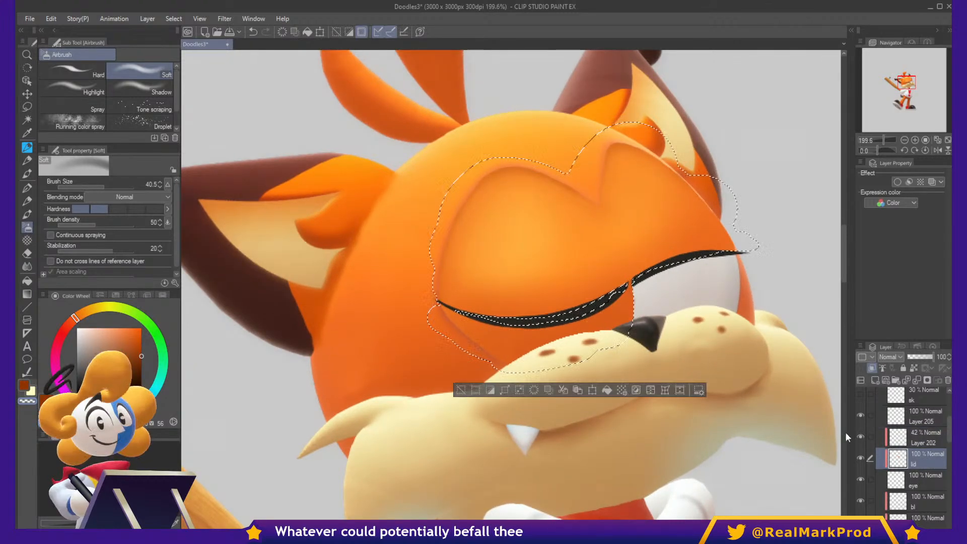
scroll(655, 353, up, 1)
key(b)
key(b)
key(b)
key(b)
key(b)
key(b)
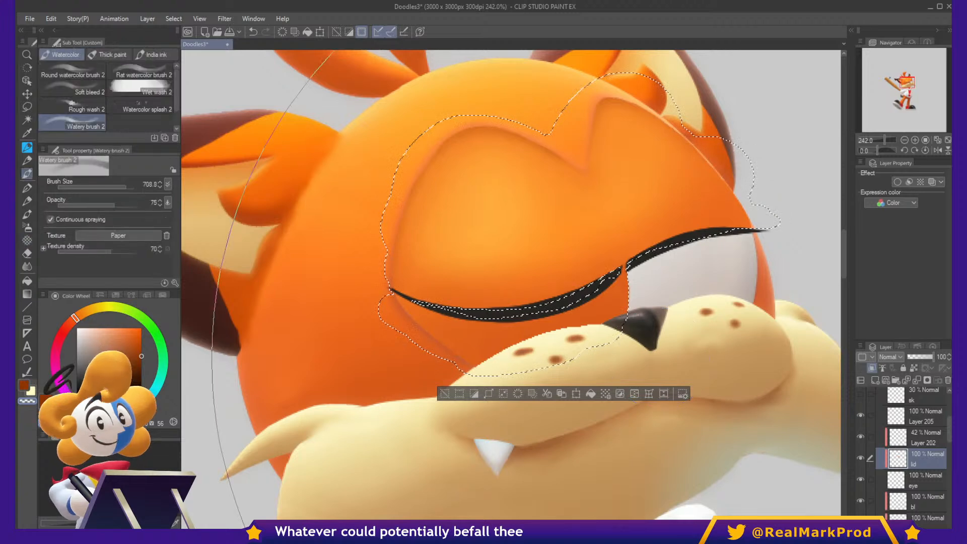
alt+click(612, 340)
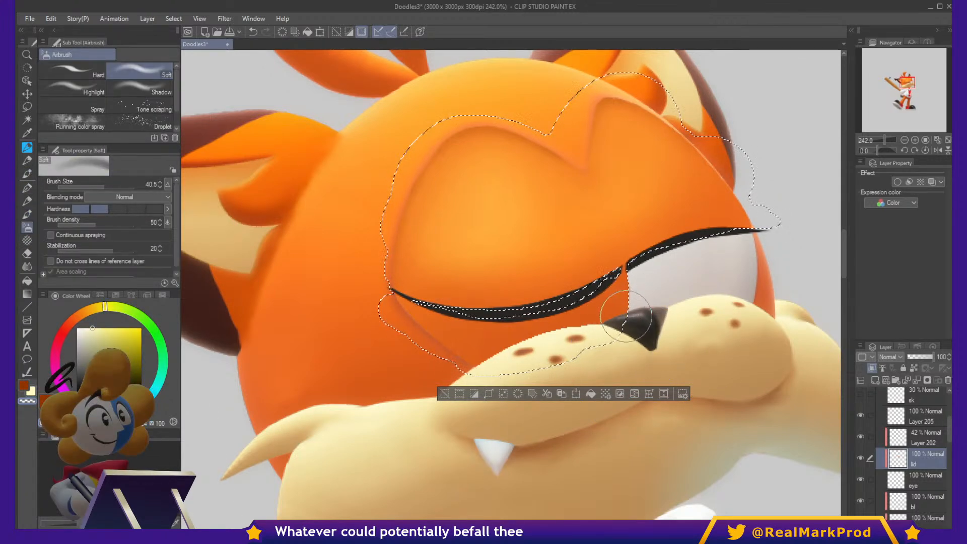
alt+click(631, 317)
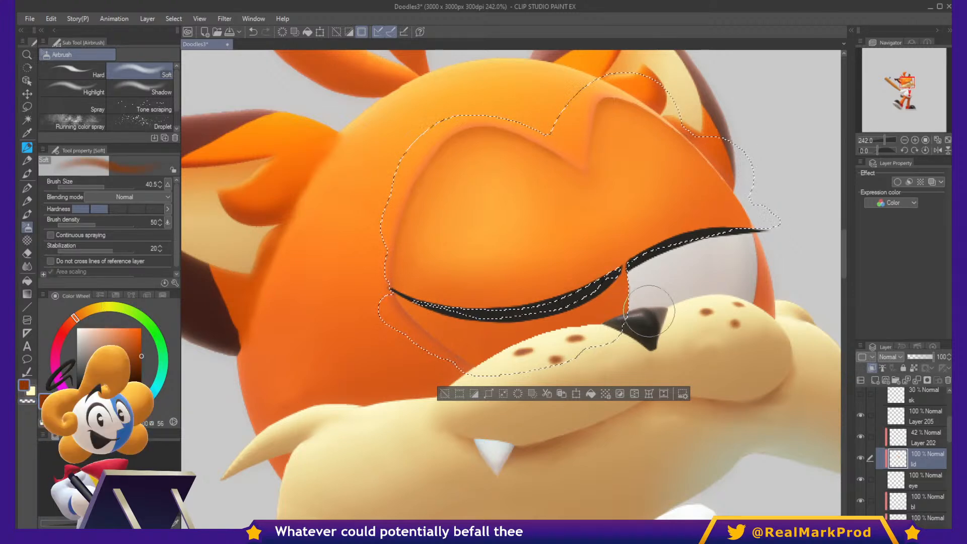
ctrl+alt+drag(613, 305, 641, 309)
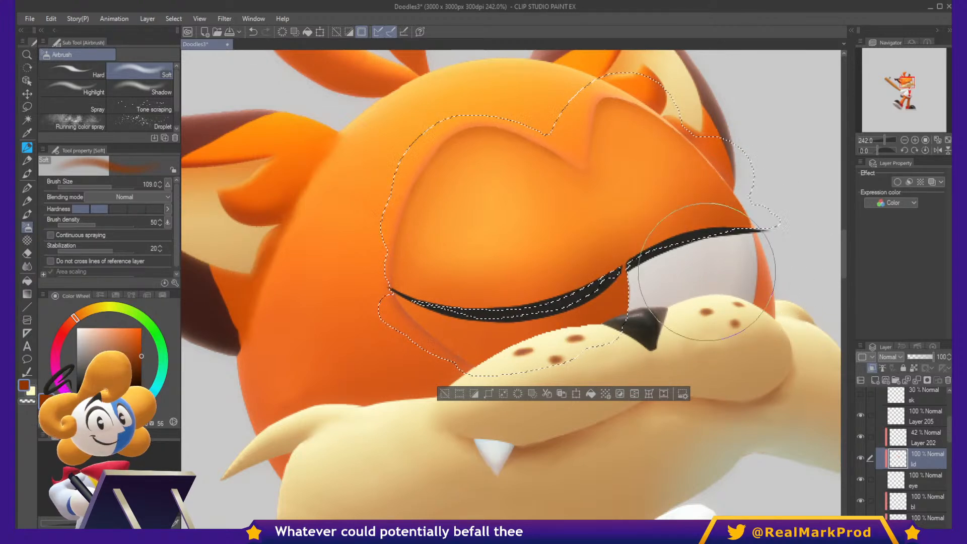
Airbrush dark orange-brown shading on both lids just above the black lash lines, and clear the selection.
mouse_move(688, 275)
mouse_down()
mouse_move(621, 266)
mouse_move(720, 220)
mouse_up()
mouse_move(422, 290)
mouse_down()
mouse_move(537, 294)
mouse_move(600, 274)
mouse_up()
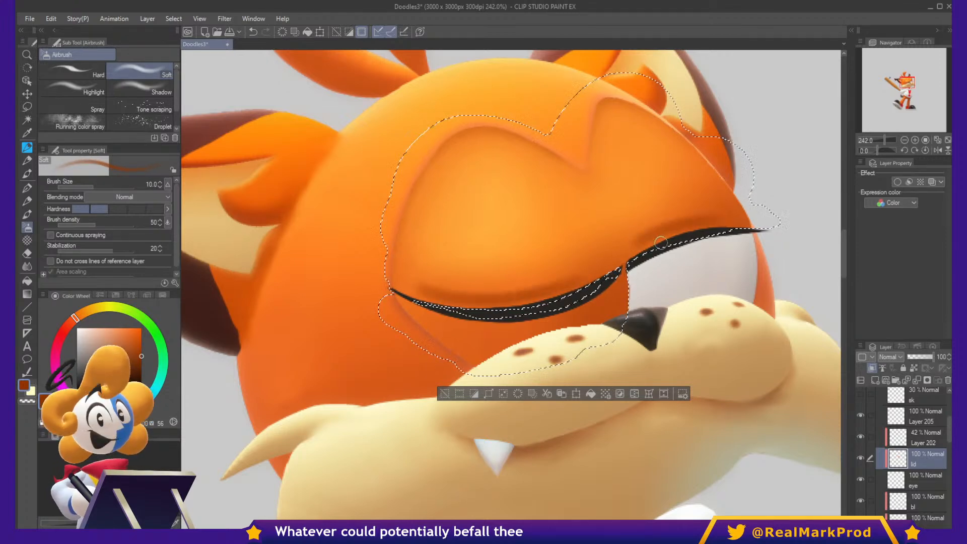
key(ctrl+d)
scroll(691, 276, down, 8)
scroll(691, 276, down, 2)
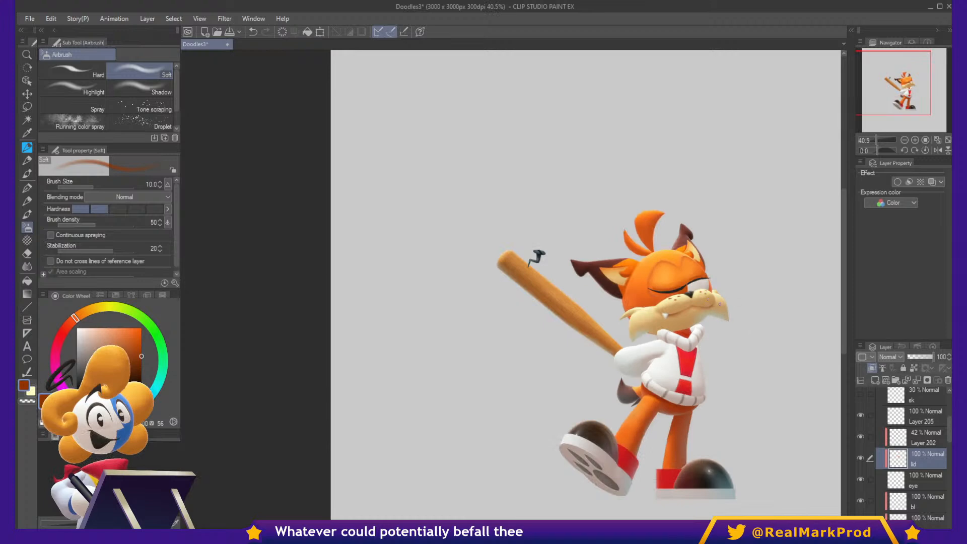
key(ctrl+z)
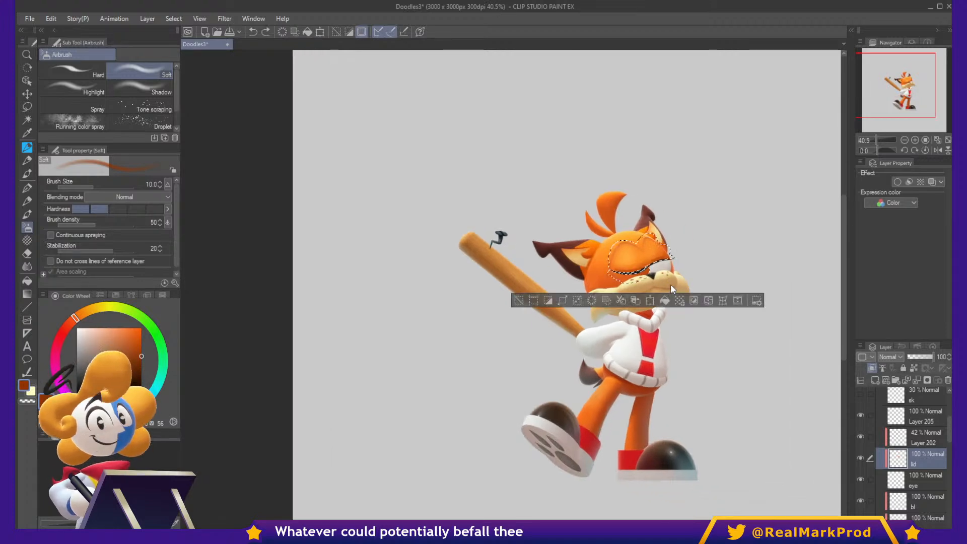
key(ctrl+y)
scroll(663, 280, up, 3)
scroll(662, 280, up, 6)
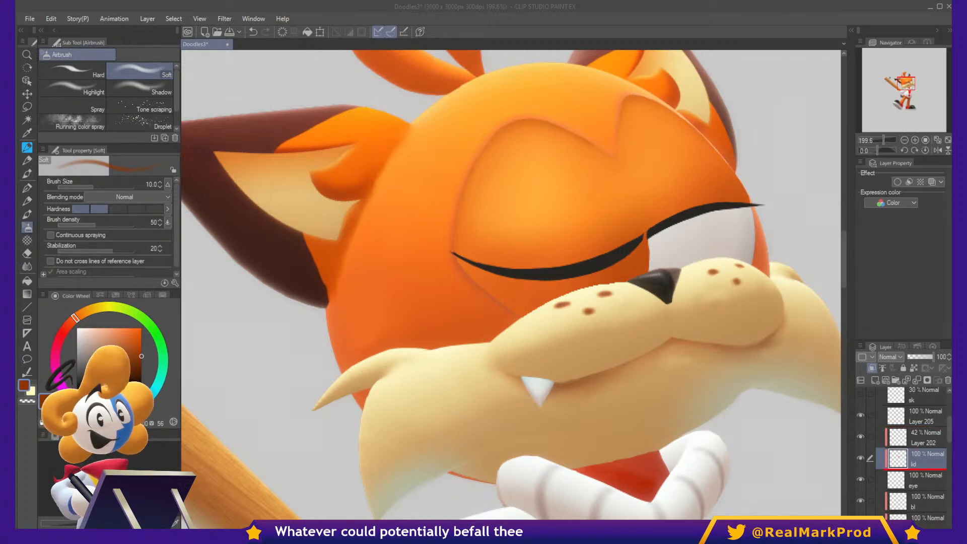
Import the blue iris image g883 beneath the eye layer, placing it over the right eye with a slight counterclockwise tilt.
drag(915, 488, 915, 489)
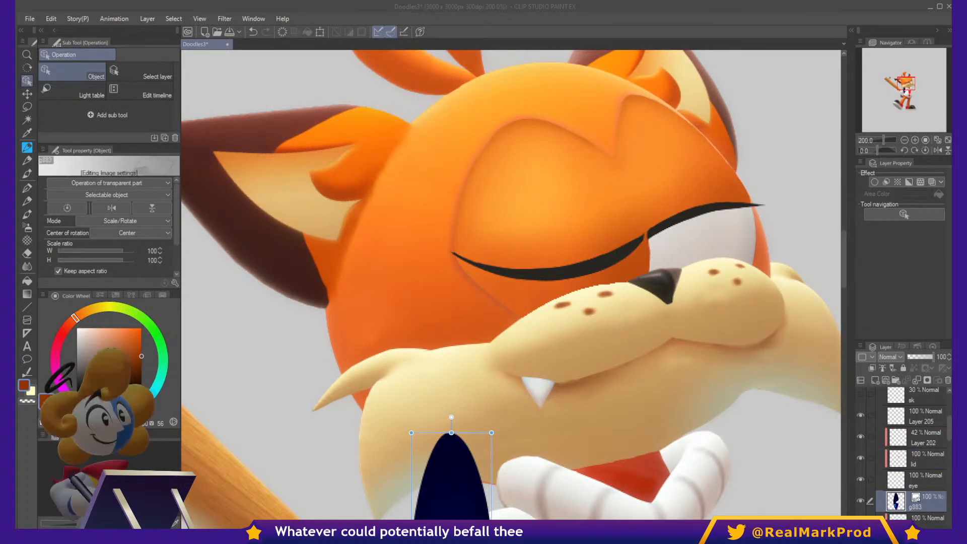
drag(430, 459, 669, 134)
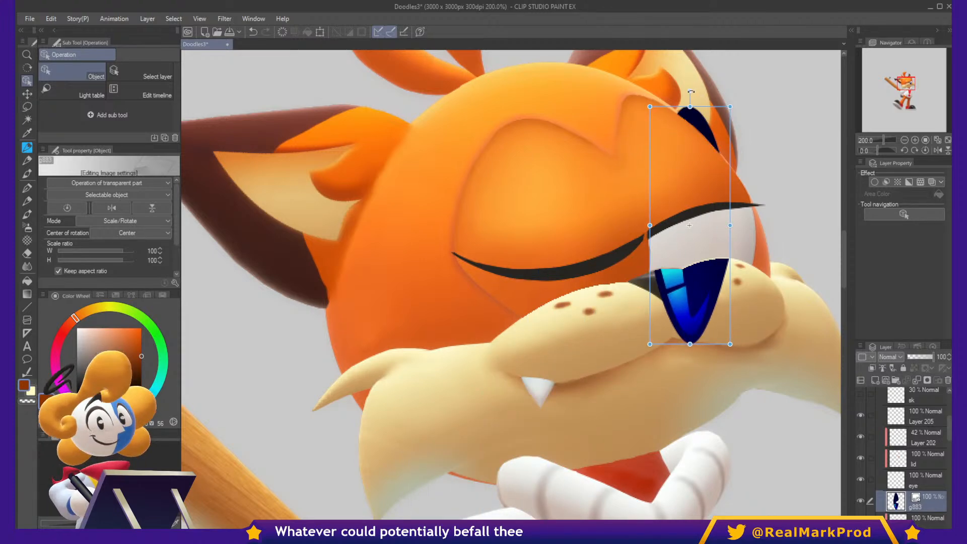
drag(691, 91, 663, 93)
drag(734, 321, 722, 320)
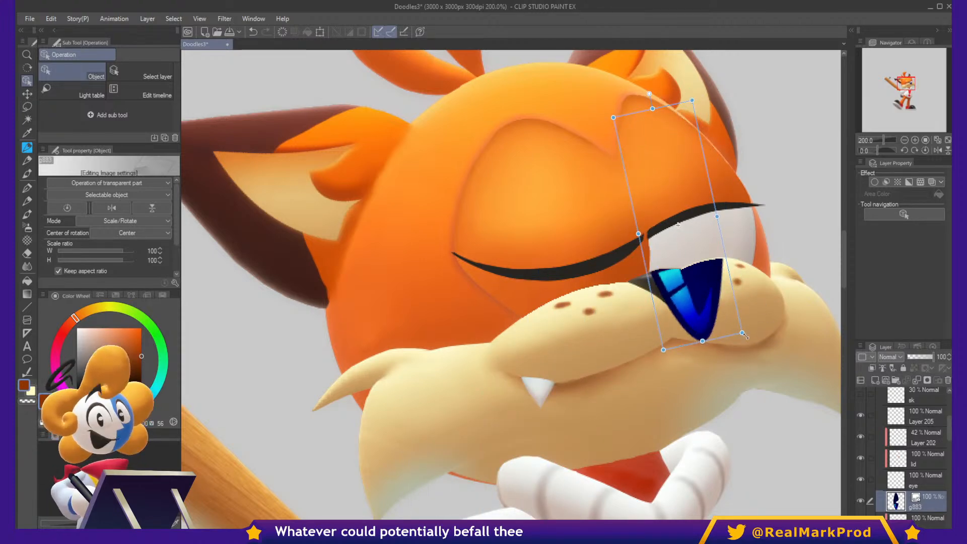
drag(917, 507, 919, 481)
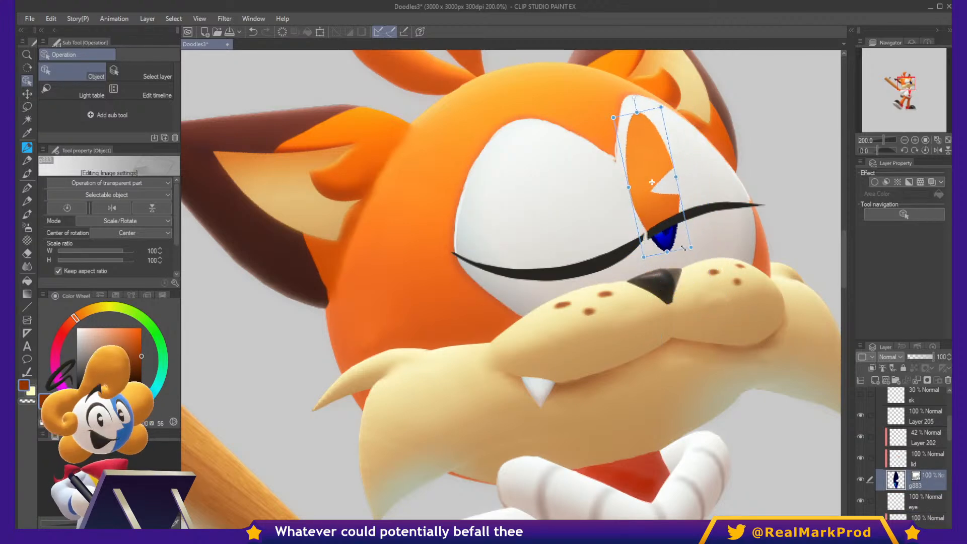
click(664, 231)
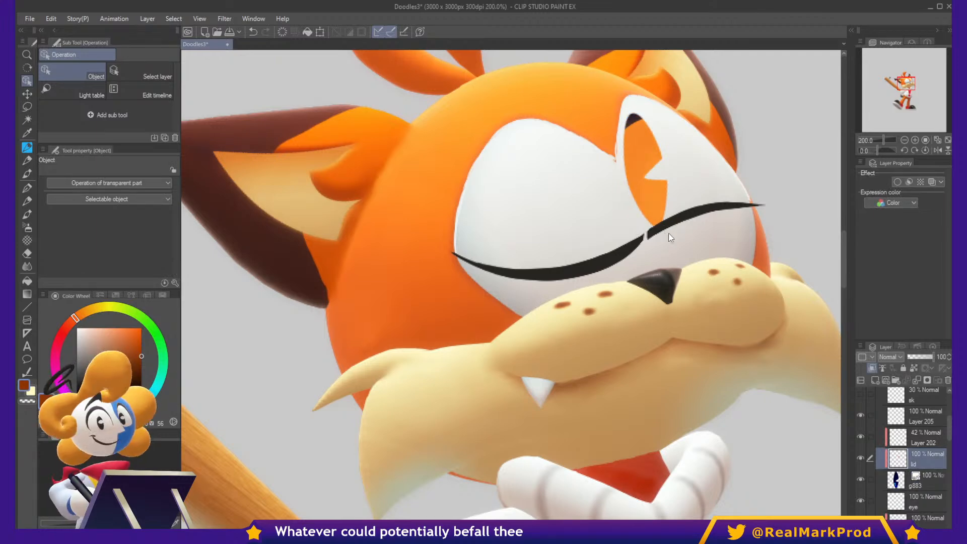
key(ctrl+z)
key(ctrl+z)
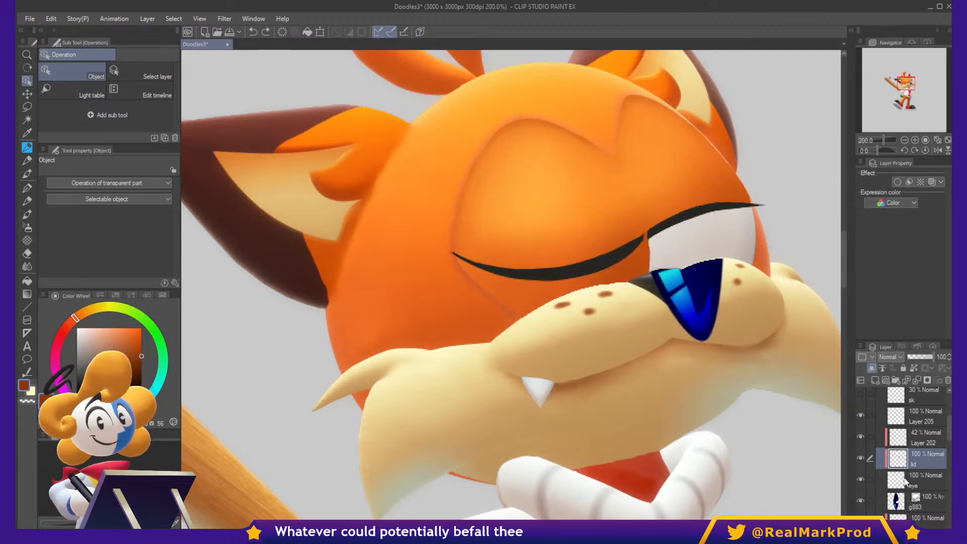
Clip the g883 iris layer to the eye layer, placing it directly beneath the lid layer.
drag(915, 497, 915, 465)
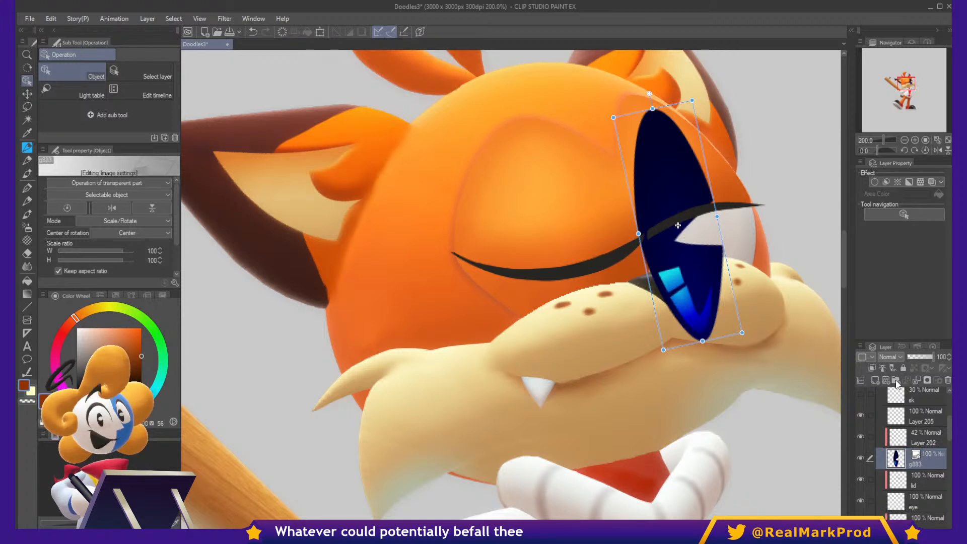
click(871, 368)
drag(905, 476, 905, 482)
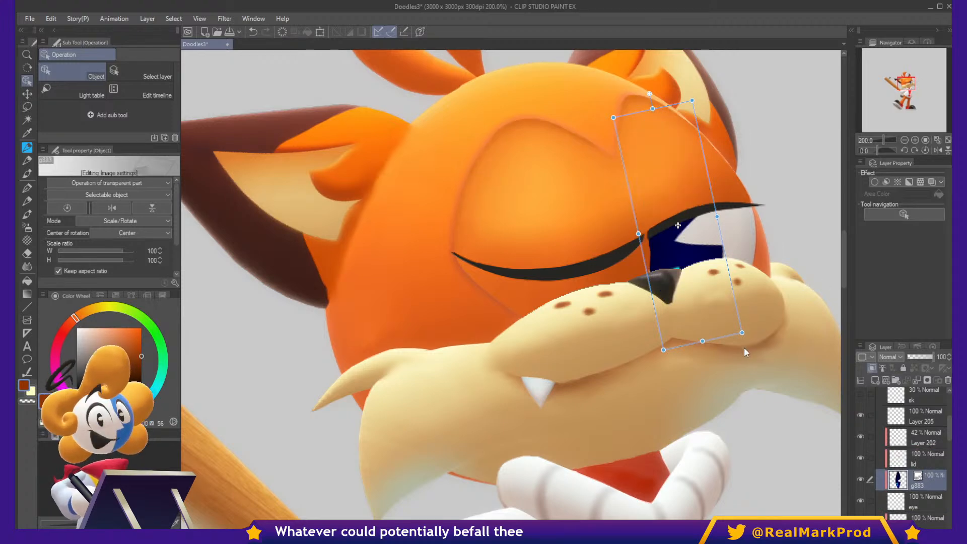
Scale the iris image down to 41%, undo the accidental shift of the lid layer, and reselect the iris layer.
drag(743, 332, 696, 251)
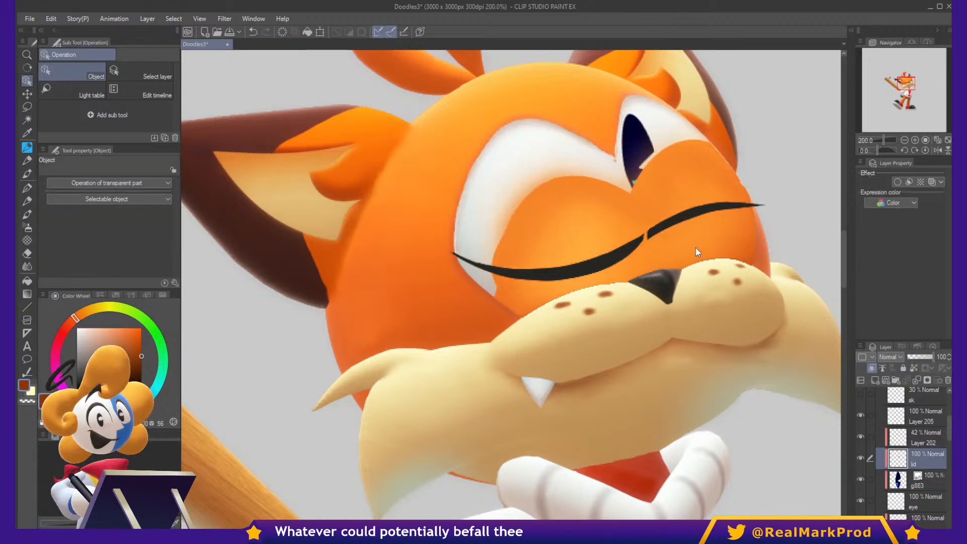
key(ctrl+z)
click(909, 480)
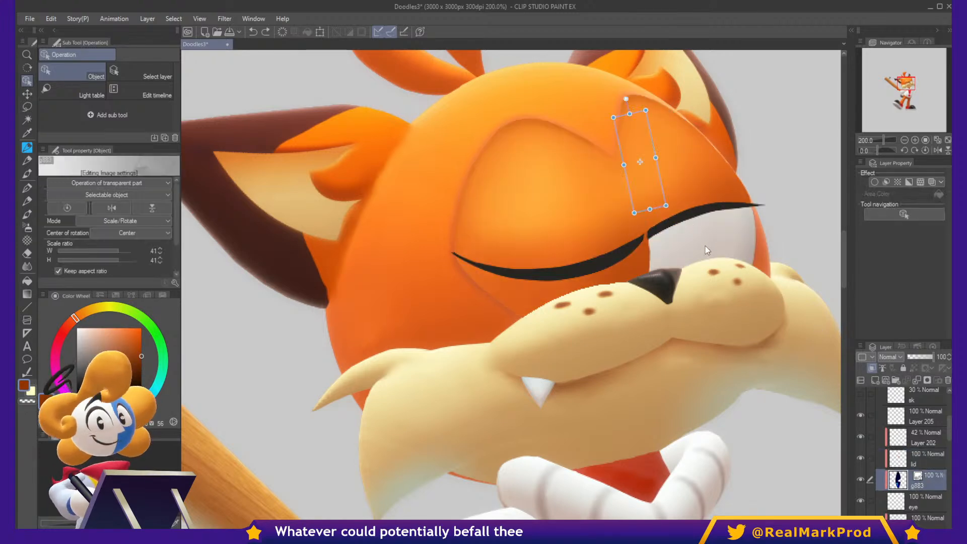
Transform the iris image to 305% width and 214% height, tilting it clockwise over the open part of the right eye.
click(705, 246)
mouse_move(718, 247)
mouse_down()
mouse_move(721, 280)
mouse_move(708, 252)
mouse_up()
drag(773, 244, 783, 256)
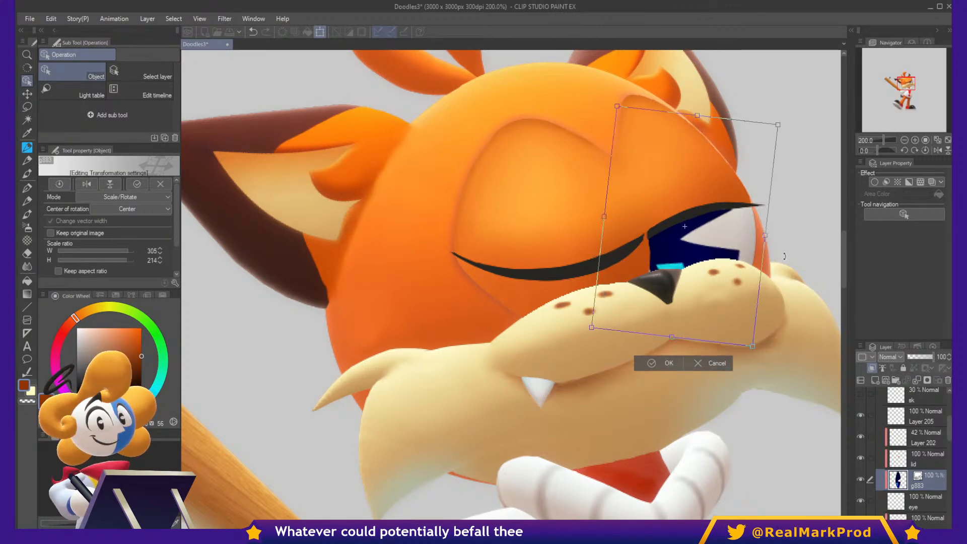
scroll(722, 296, down, 5)
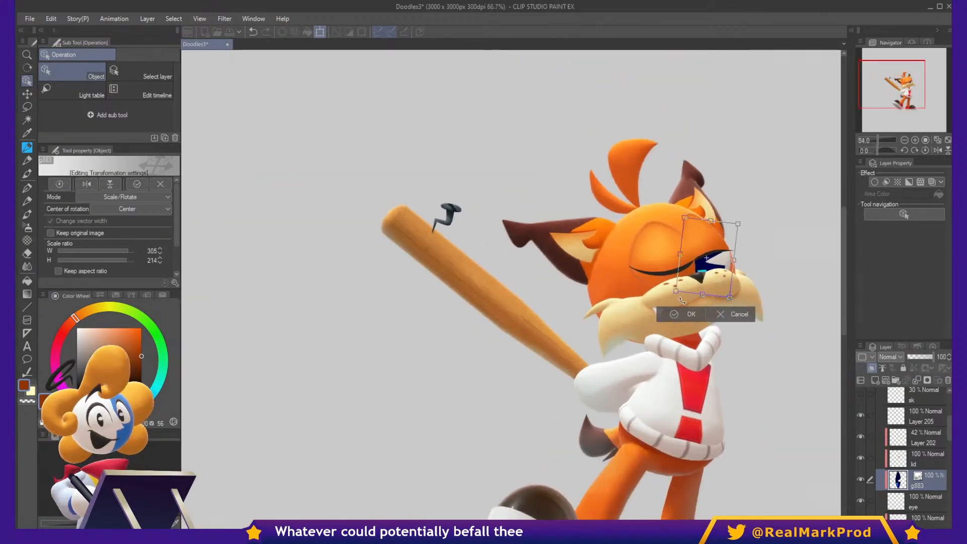
scroll(725, 234, up, 5)
Scale the iris image to 111% width and 91% height and place it at the inner side of the half-open right eye.
drag(784, 160, 692, 242)
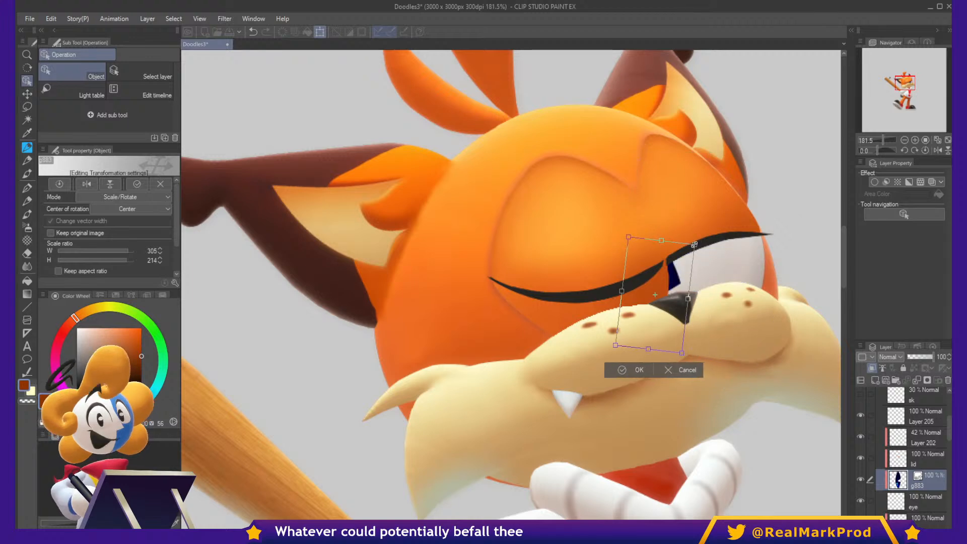
drag(664, 282, 703, 255)
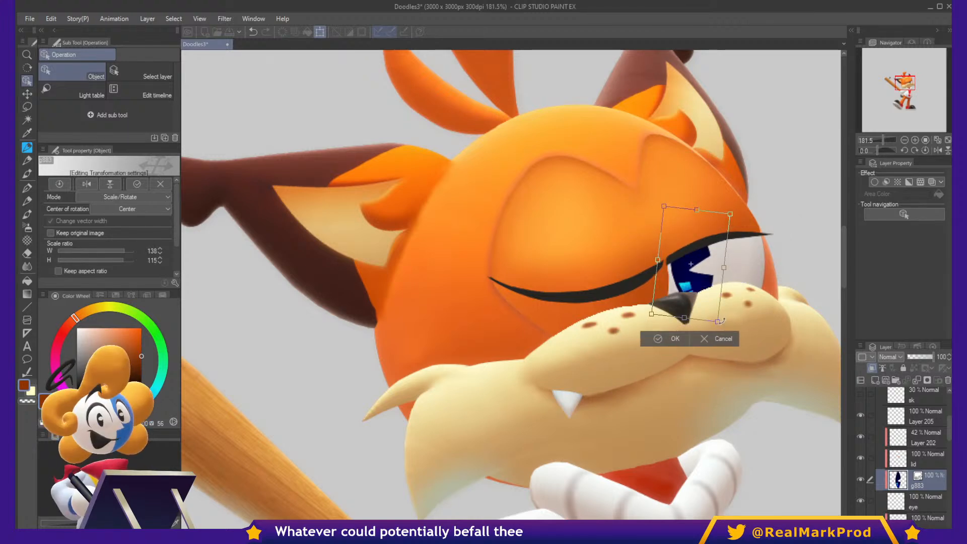
drag(718, 321, 711, 307)
drag(730, 272, 689, 282)
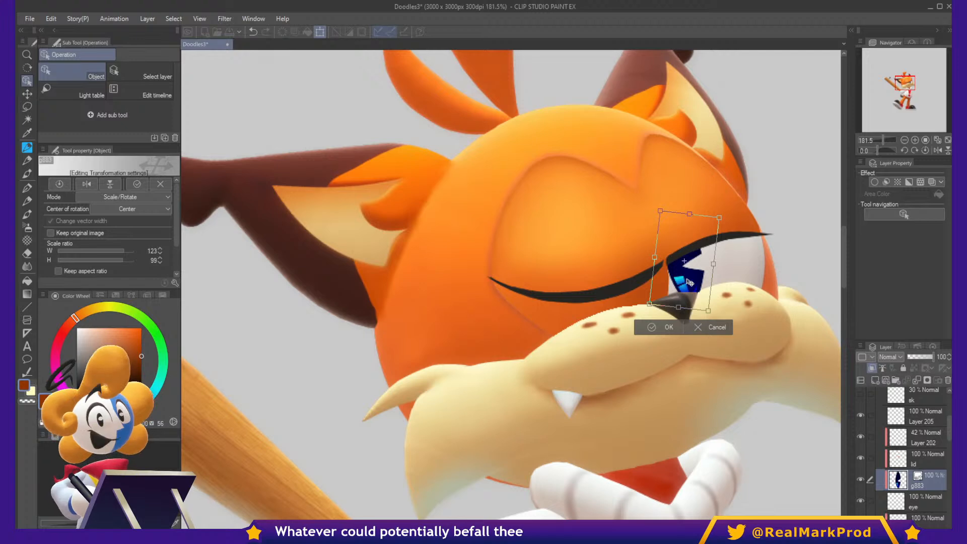
drag(709, 313, 693, 283)
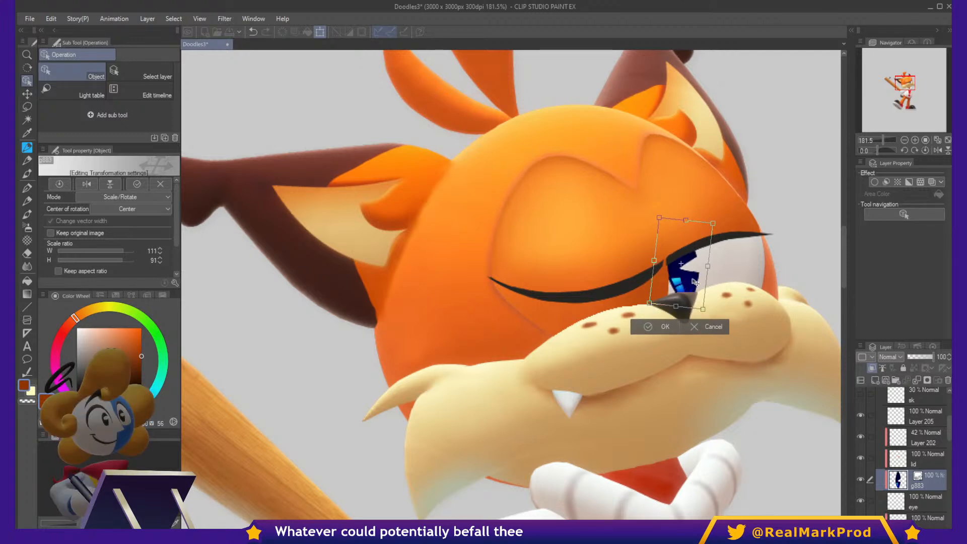
Check the iris in a mirrored canvas view, tilt it very slightly, and apply the transformation.
click(937, 150)
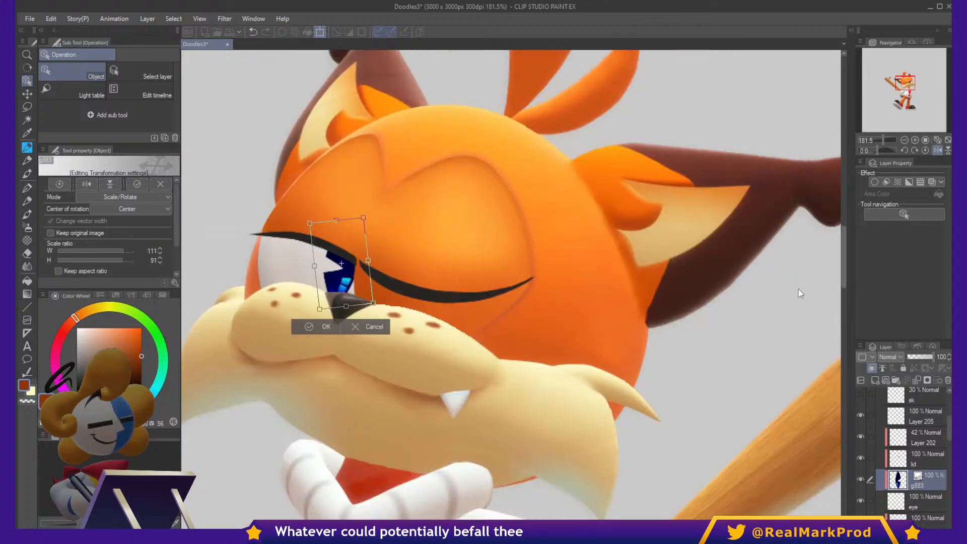
drag(397, 265, 397, 267)
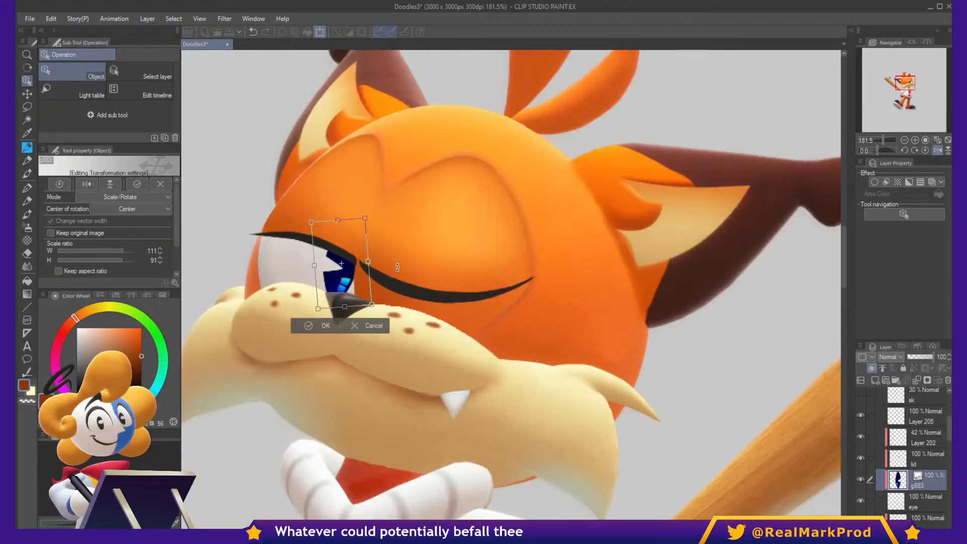
click(324, 326)
scroll(511, 282, down, 5)
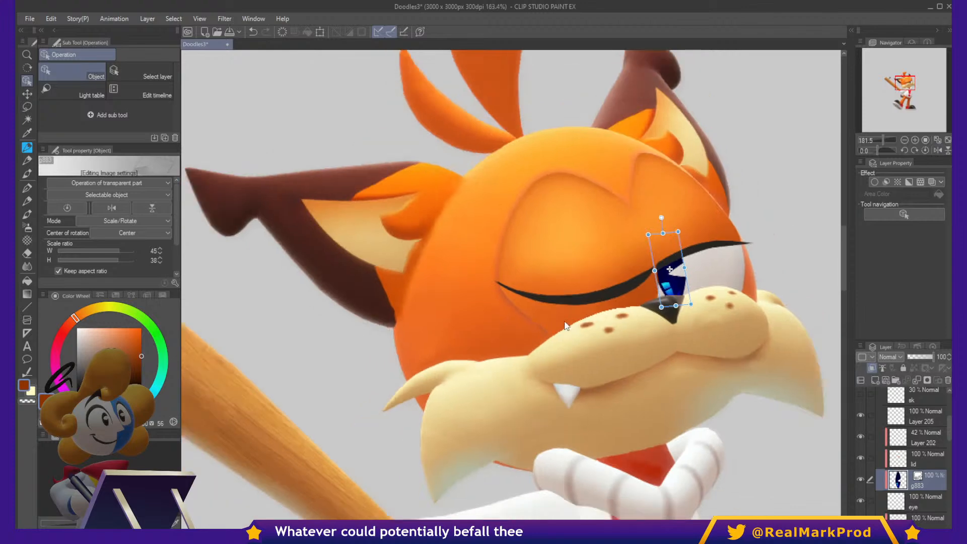
Try shifting the iris to the outer side of the right eye, and undo the move.
key(m)
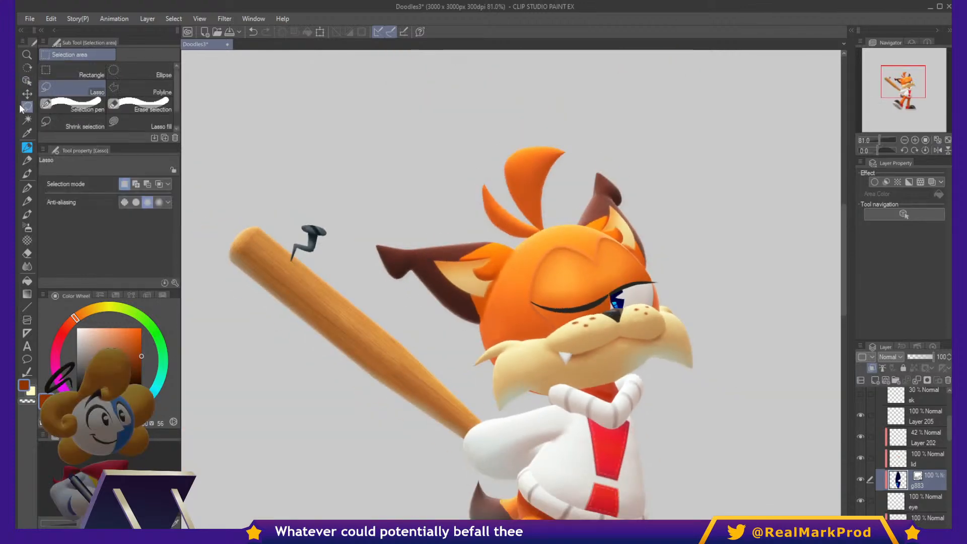
scroll(532, 213, down, 2)
scroll(531, 213, up, 2)
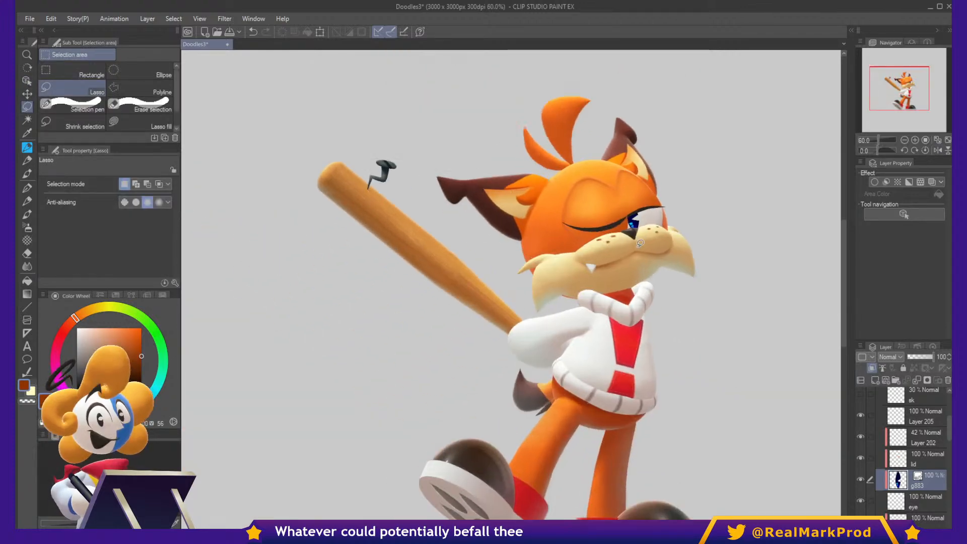
key(ctrl+t)
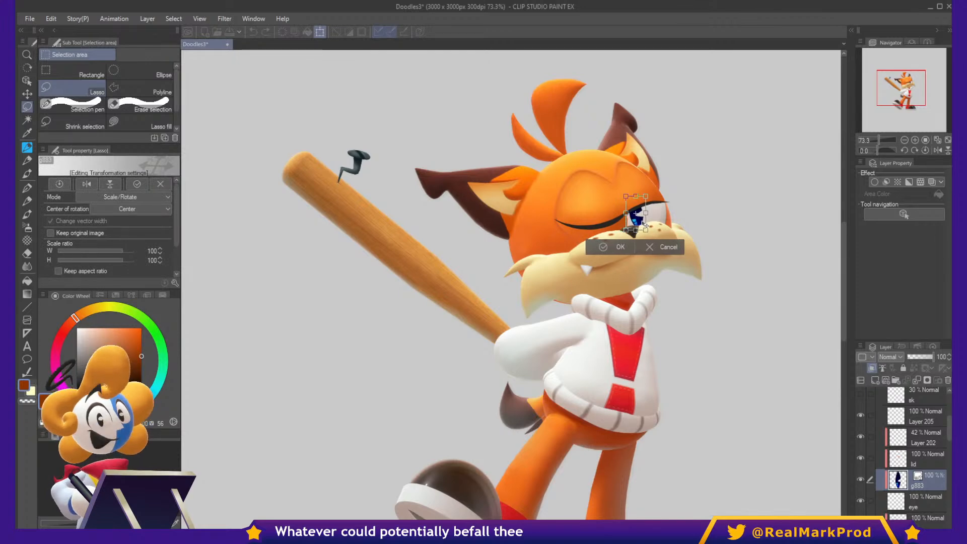
key(Return)
scroll(670, 313, down, 3)
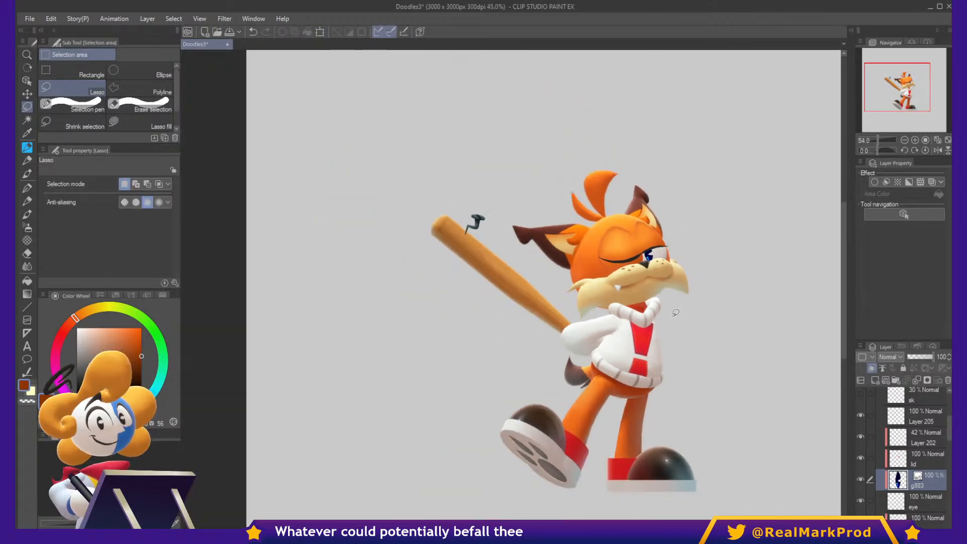
scroll(672, 313, up, 1)
key(ctrl+t)
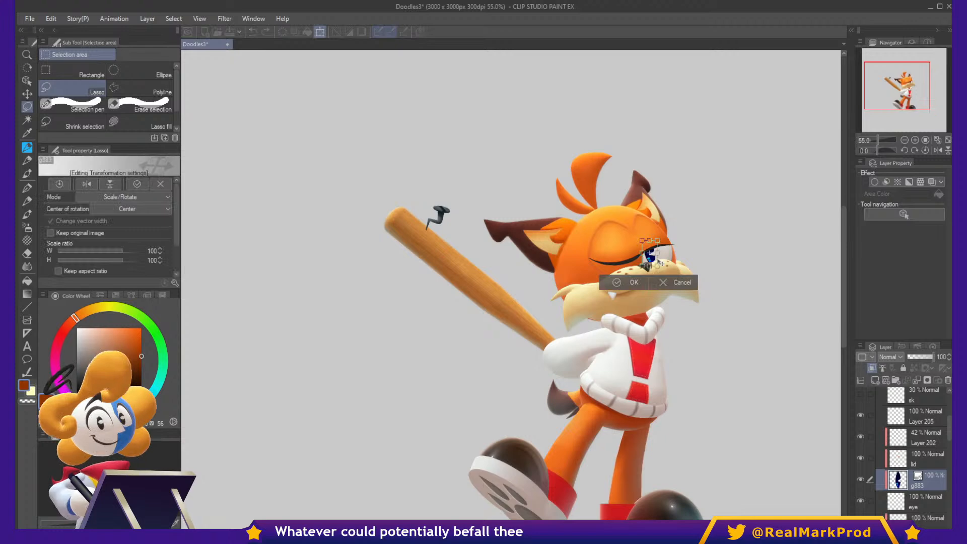
drag(668, 261, 670, 260)
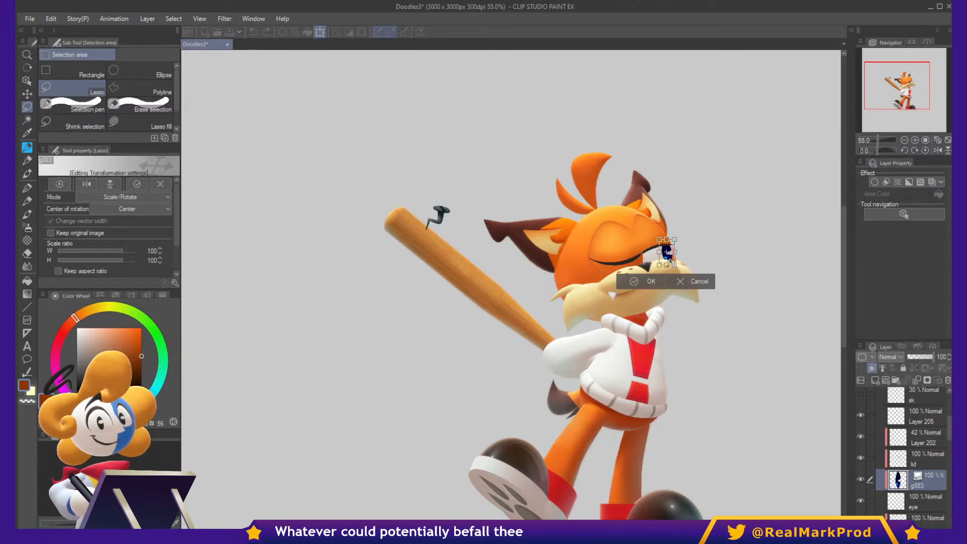
click(636, 282)
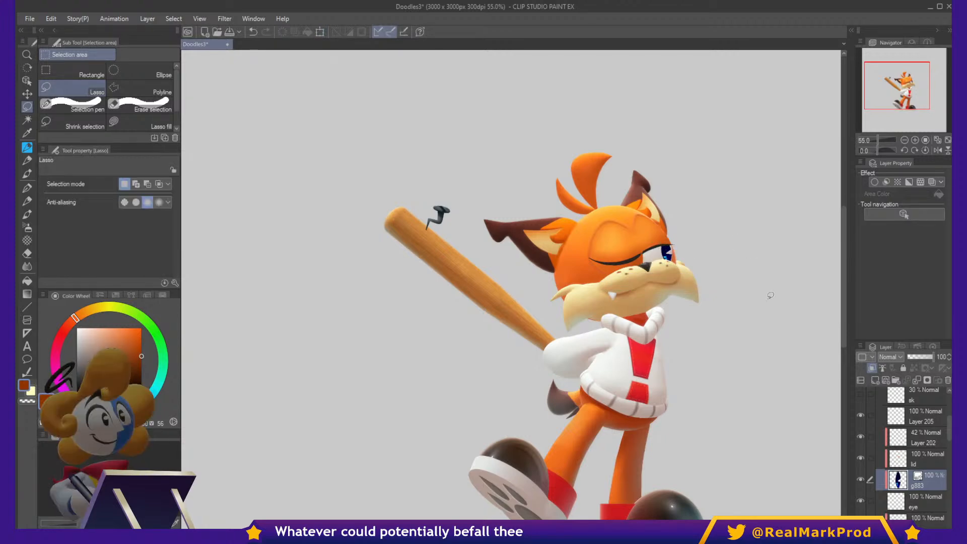
scroll(649, 258, up, 4)
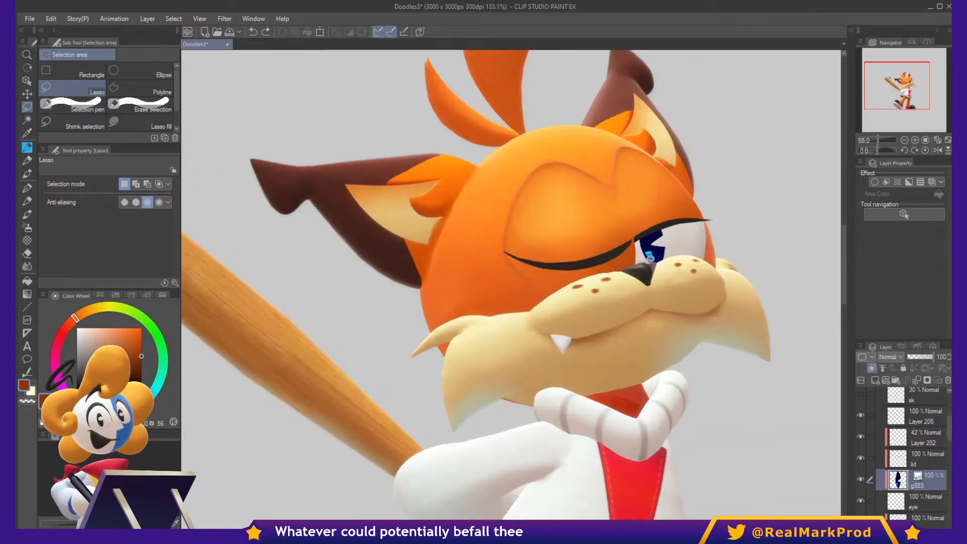
Add a new clipped layer directly above the Naamloos layer.
scroll(649, 258, up, 6)
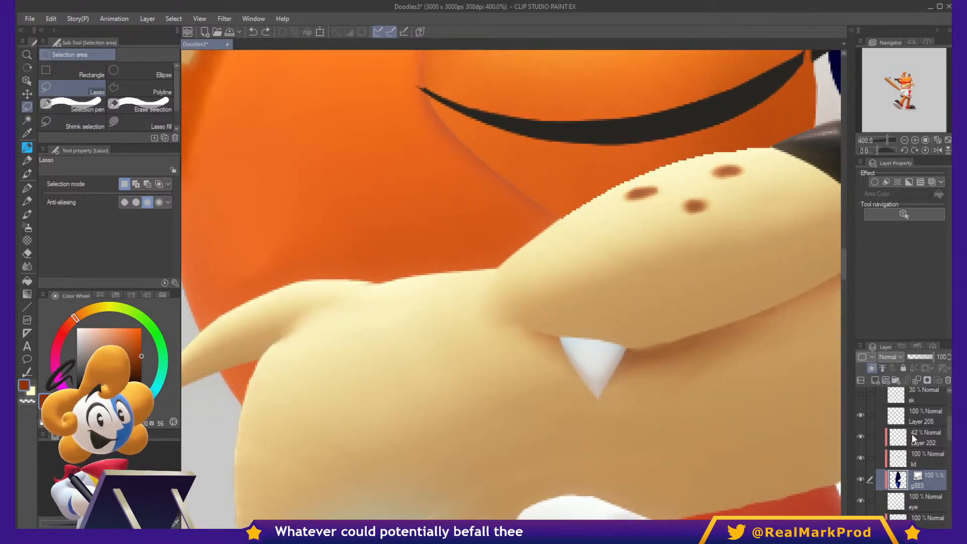
scroll(909, 466, down, 2)
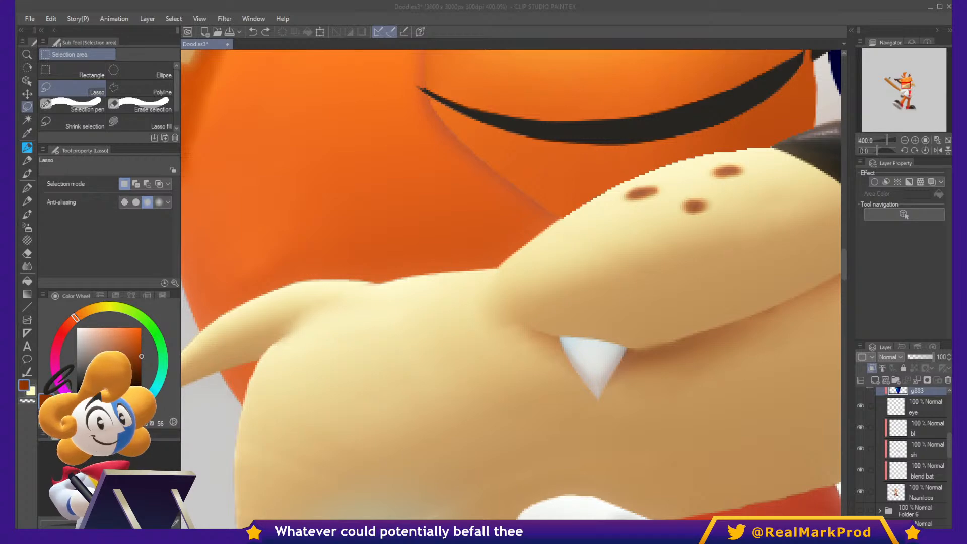
key(alt+Tab)
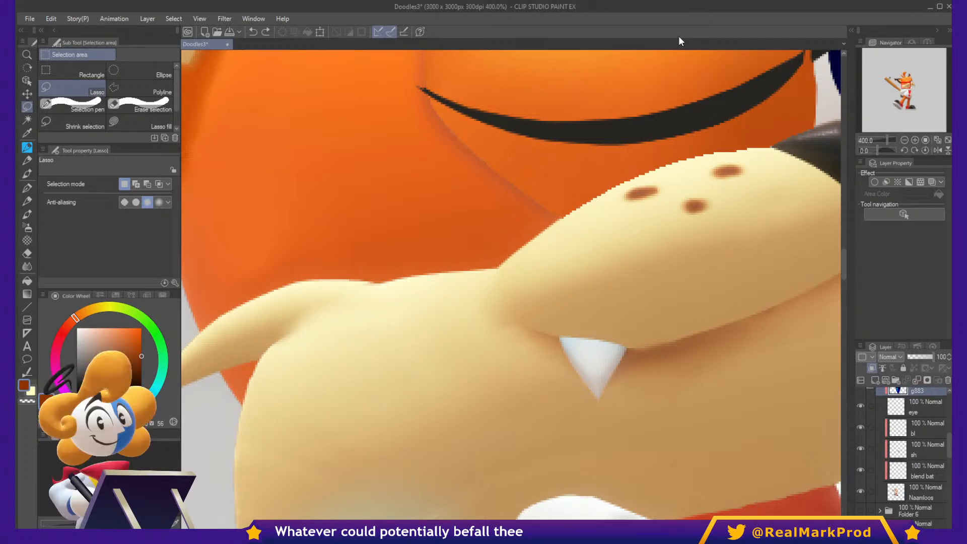
scroll(921, 470, down, 1)
click(923, 472)
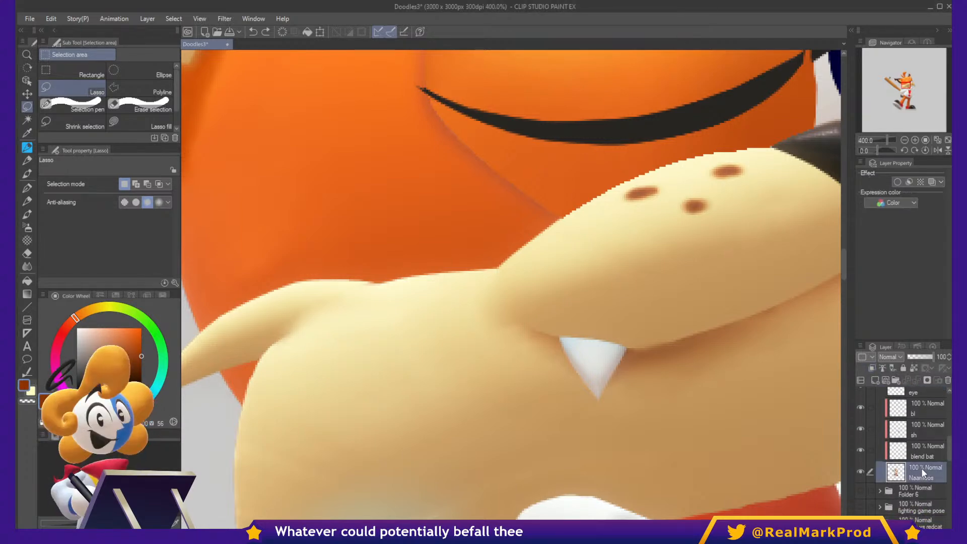
click(881, 380)
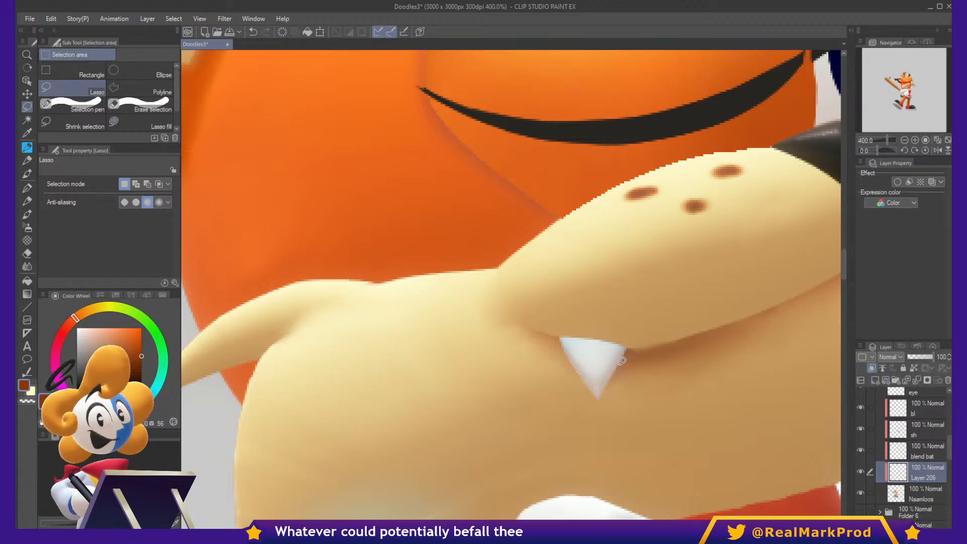
Draw a tapering brown mouth line from the fang toward the cheek with the size 10 G-pen, ending it in a small corner crease.
key(p)
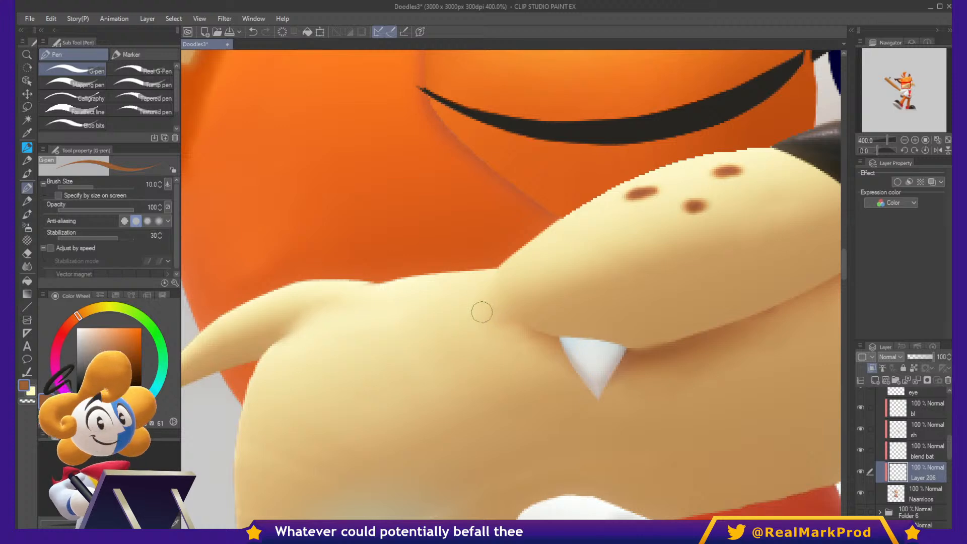
mouse_move(482, 311)
mouse_down()
mouse_move(522, 331)
mouse_move(578, 339)
mouse_up()
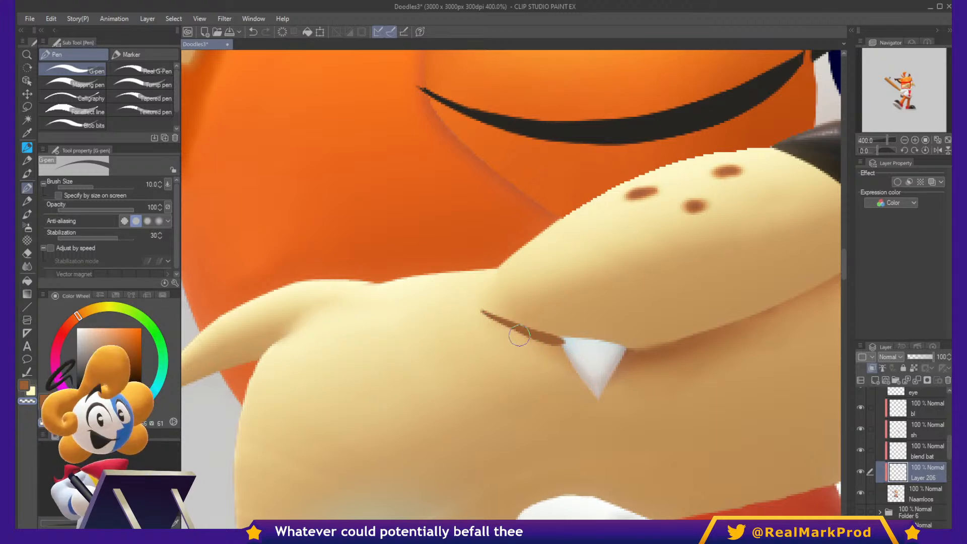
key(ctrl+z)
key(c)
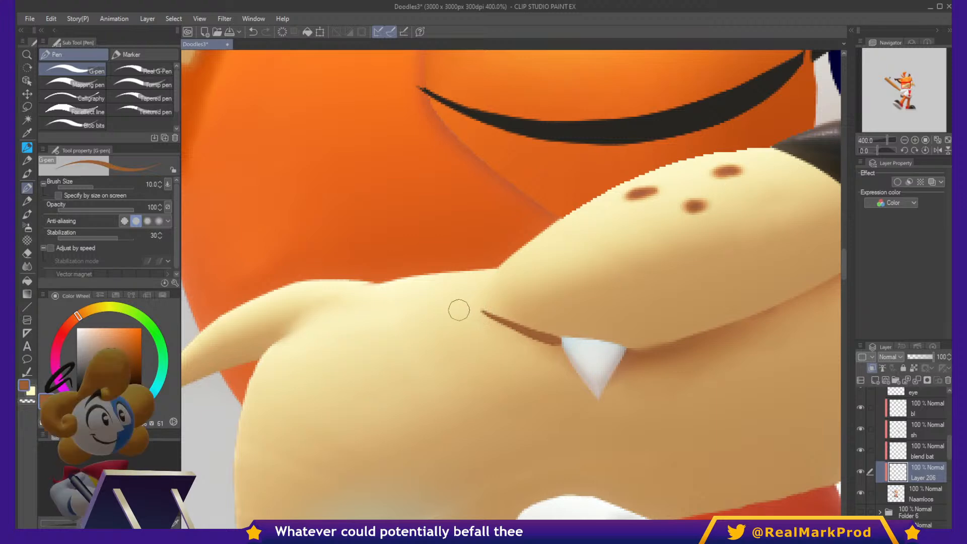
drag(459, 312, 513, 322)
drag(739, 357, 624, 455)
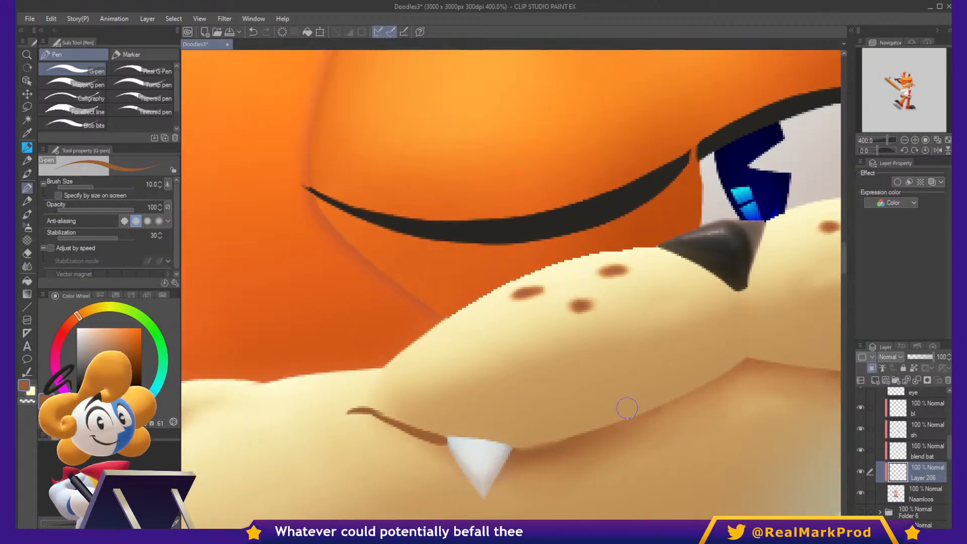
drag(637, 395, 746, 340)
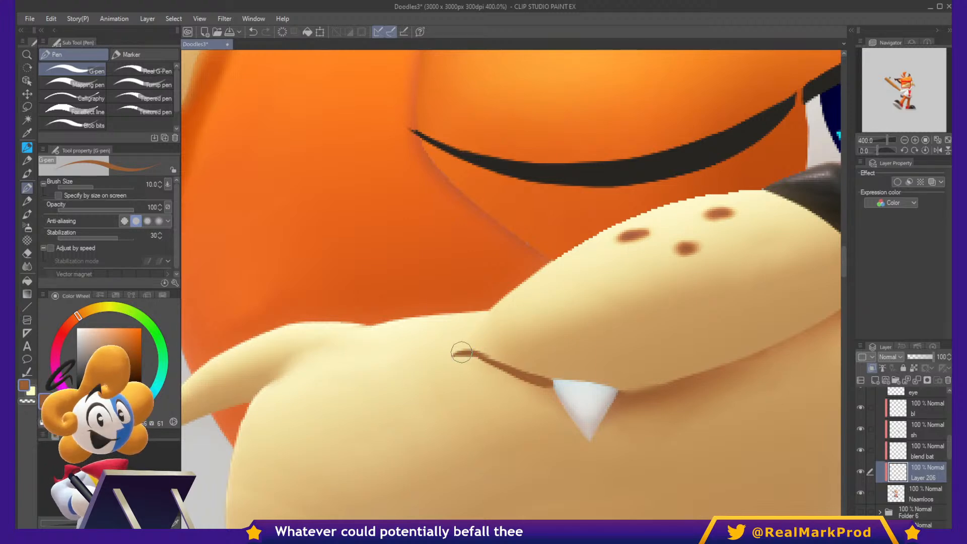
Add another clipped layer above Naamloos and airbrush soft brown shading along the mouth line with the size 10 Soft airbrush.
click(905, 496)
click(875, 380)
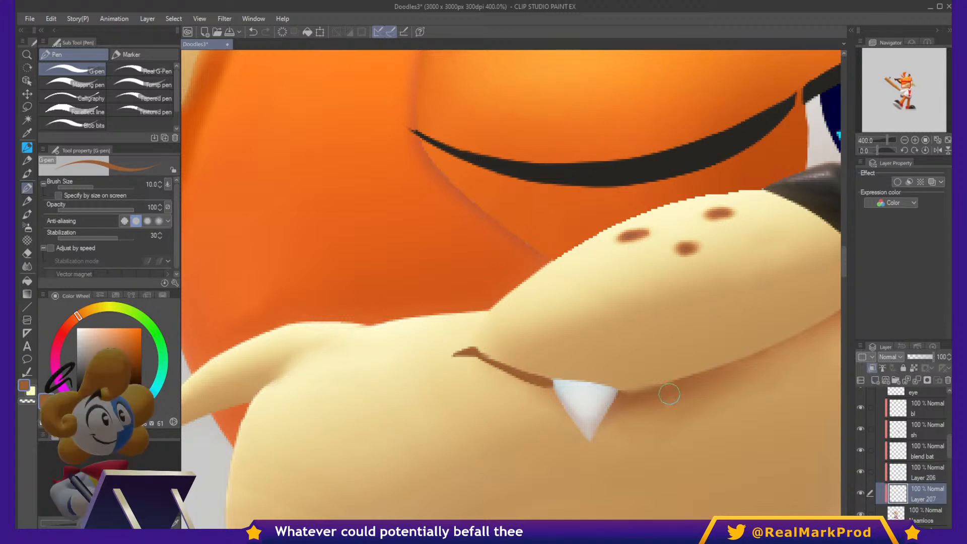
key(b)
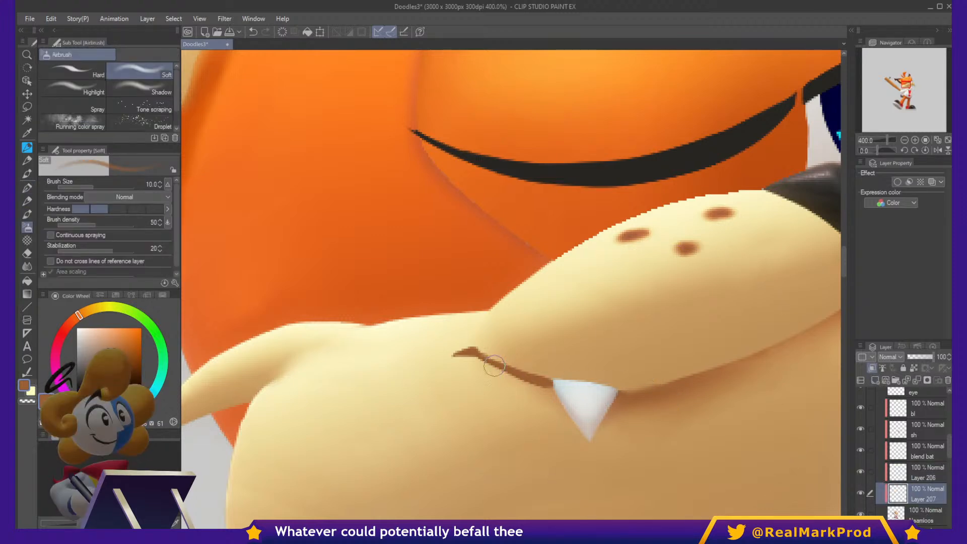
drag(472, 358, 574, 400)
key(ctrl+z)
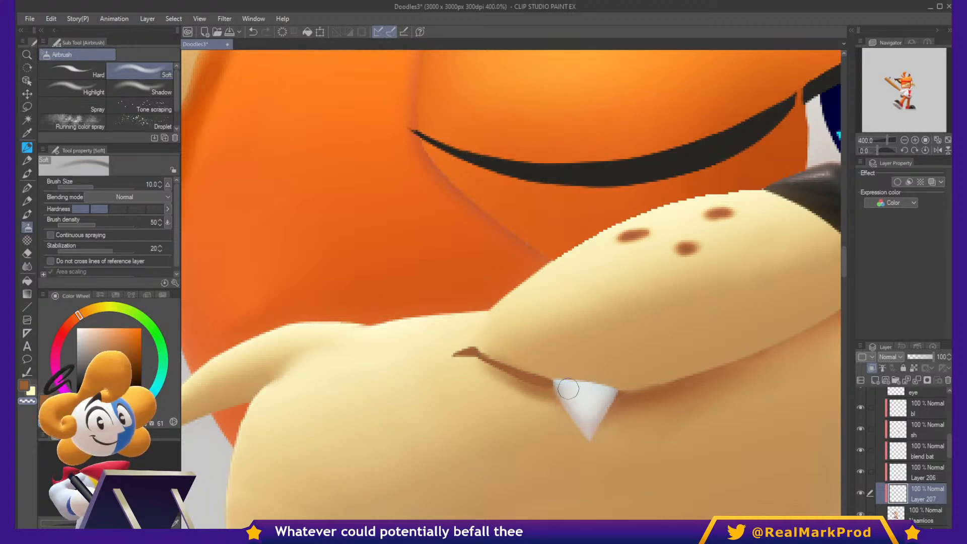
alt+click(524, 363)
drag(490, 353, 563, 381)
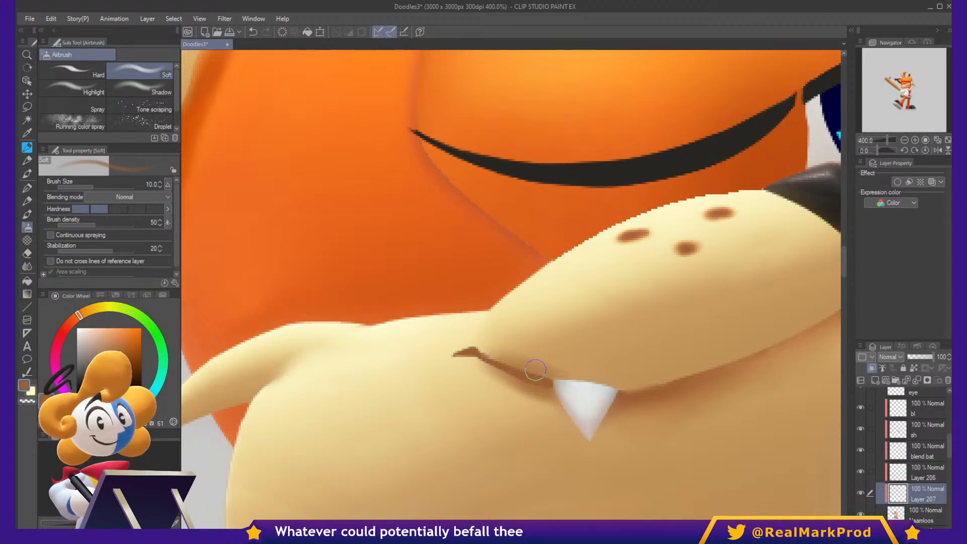
Refine the mouth shading by erasing the spill above the line, shading the corner, and fading the lower edge at brush size 33.5.
key(c)
drag(504, 350, 574, 375)
key(c)
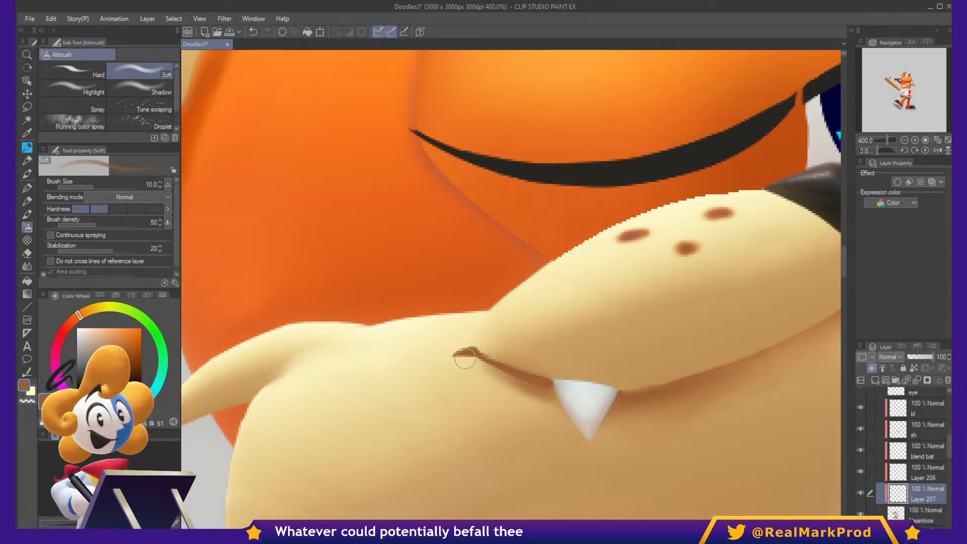
mouse_move(465, 358)
mouse_down()
mouse_move(491, 365)
mouse_move(456, 353)
mouse_move(476, 355)
mouse_move(465, 347)
mouse_move(482, 359)
mouse_move(461, 362)
mouse_move(479, 338)
mouse_move(502, 348)
mouse_move(474, 375)
mouse_move(484, 386)
mouse_move(490, 377)
mouse_move(527, 414)
mouse_up()
key(c)
key(c)
key(c)
drag(471, 379, 557, 420)
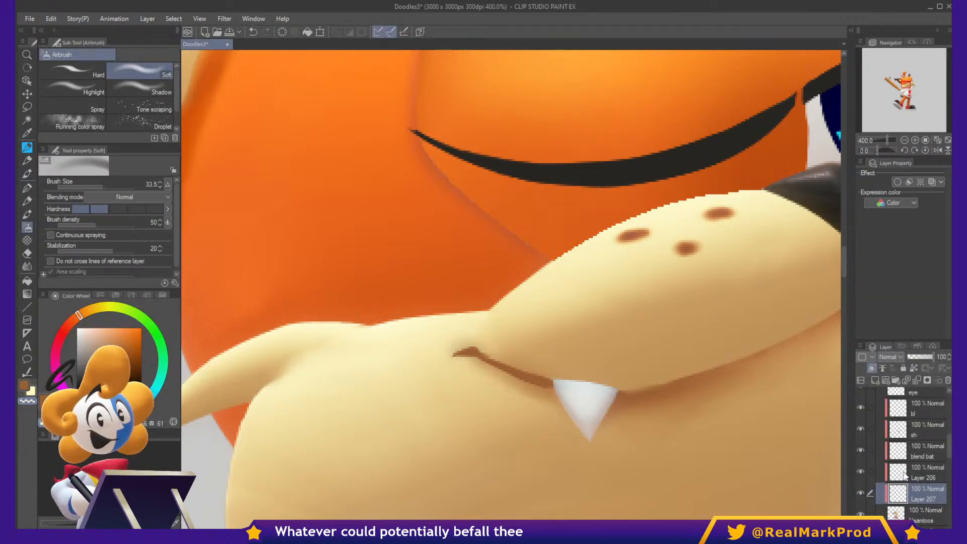
Blur the mouth line on Layer 206 so it blends into the muzzle.
click(880, 477)
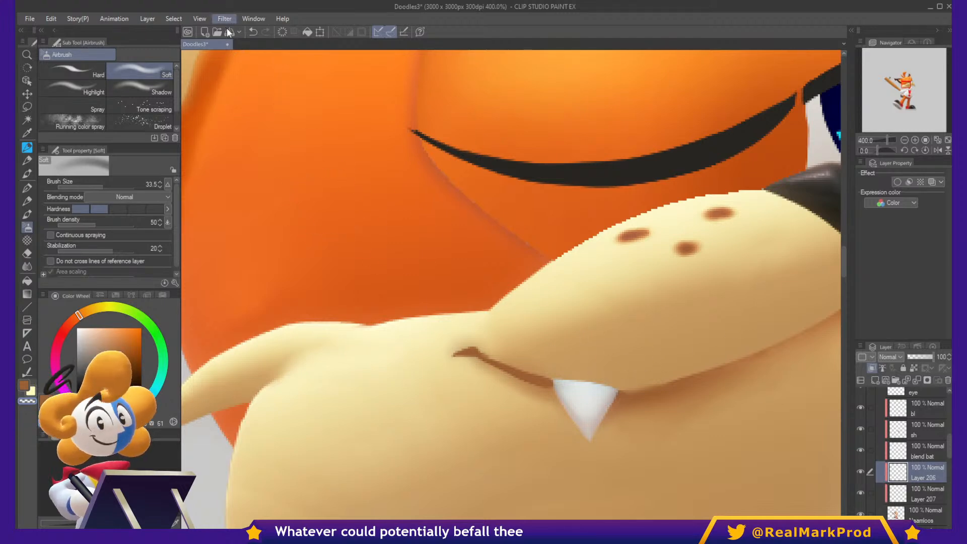
click(330, 61)
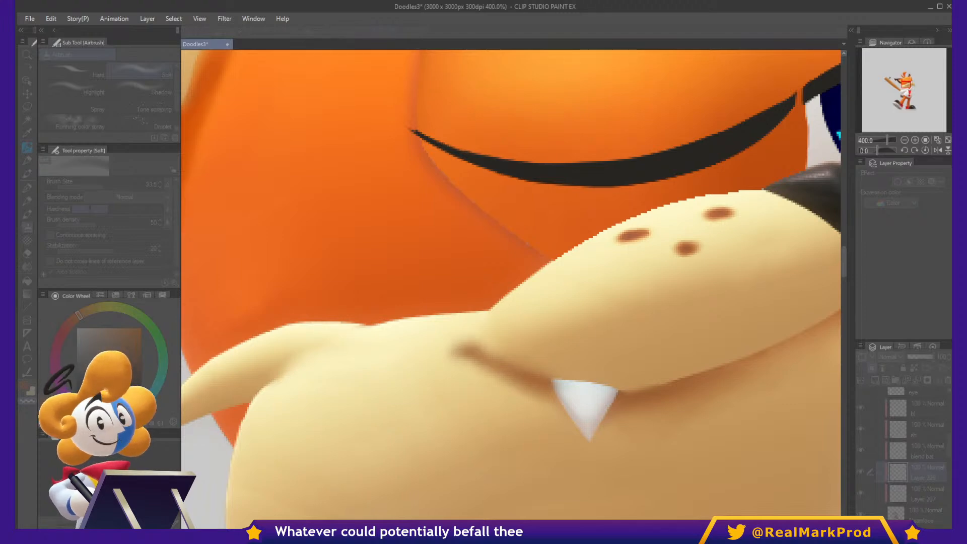
key(Return)
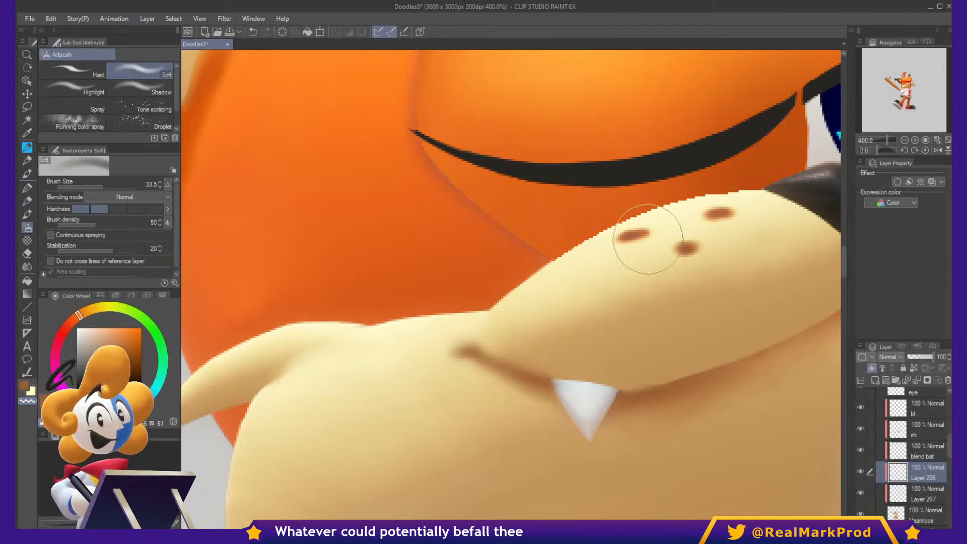
scroll(559, 357, down, 5)
scroll(572, 363, down, 3)
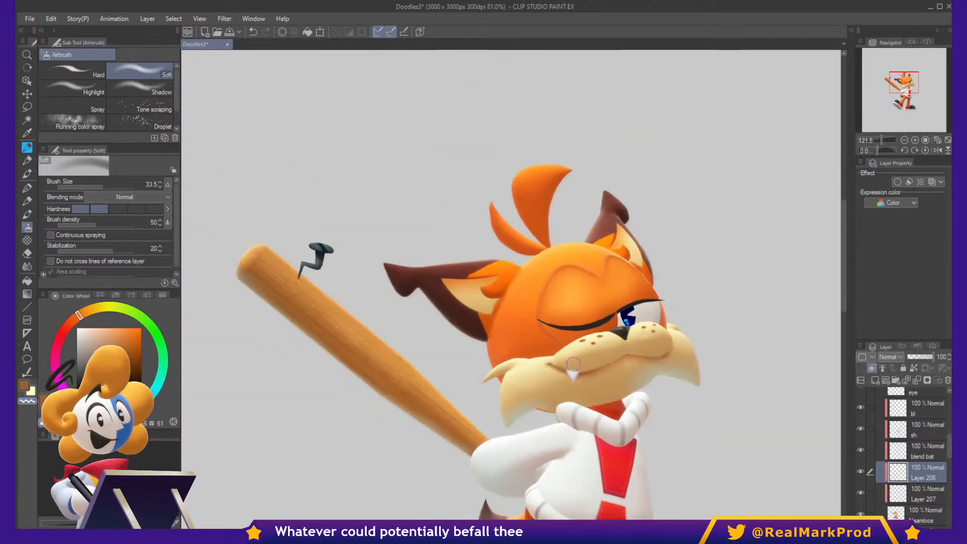
Fade the shading above the mouth line on Layer 206 and smudge its corner outward with the Finger tip at size 5.6.
scroll(614, 309, up, 3)
scroll(615, 309, up, 6)
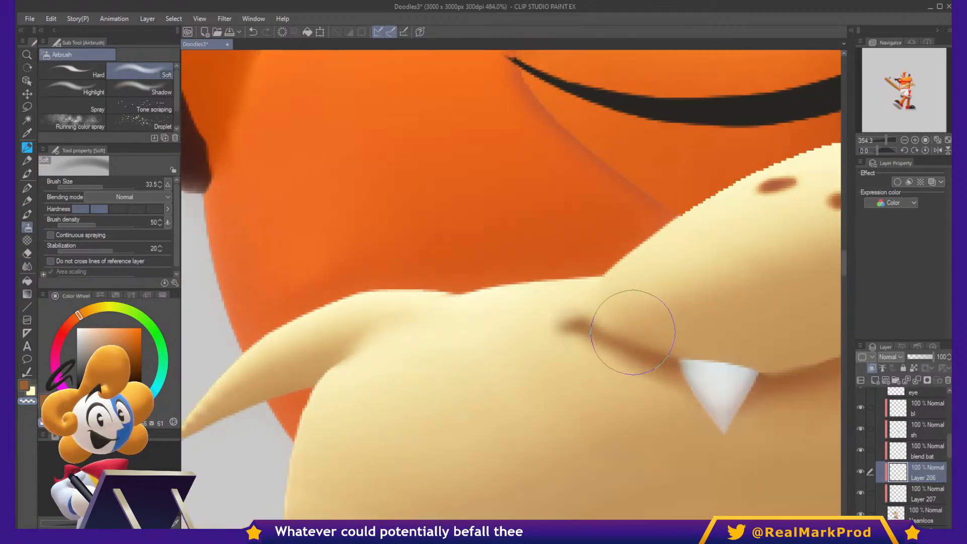
mouse_move(612, 305)
mouse_down()
mouse_move(578, 295)
mouse_move(596, 309)
mouse_up()
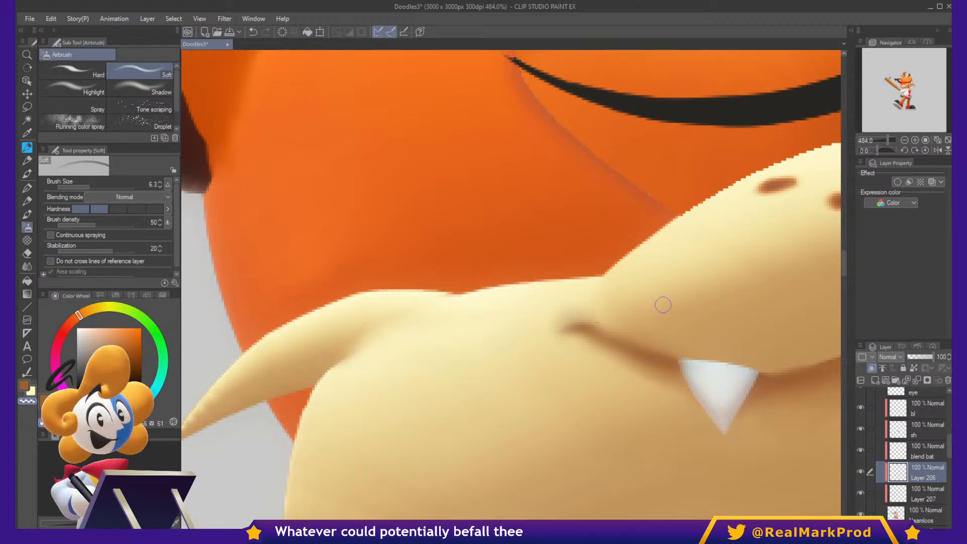
key(j)
mouse_move(568, 337)
mouse_down()
mouse_move(526, 354)
mouse_move(574, 328)
mouse_move(559, 330)
mouse_move(546, 343)
mouse_move(587, 326)
mouse_move(526, 355)
mouse_move(588, 328)
mouse_move(518, 359)
mouse_move(586, 326)
mouse_move(524, 353)
mouse_up()
mouse_move(581, 330)
mouse_down()
mouse_move(541, 355)
mouse_move(556, 336)
mouse_move(551, 343)
mouse_move(588, 346)
mouse_move(585, 335)
mouse_move(609, 342)
mouse_move(620, 361)
mouse_move(580, 336)
mouse_move(556, 339)
mouse_up()
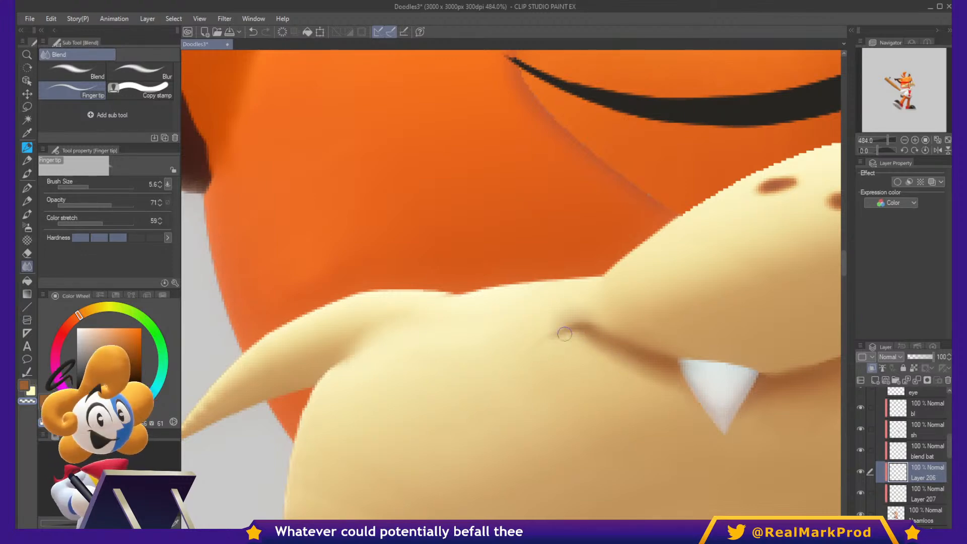
scroll(717, 348, down, 8)
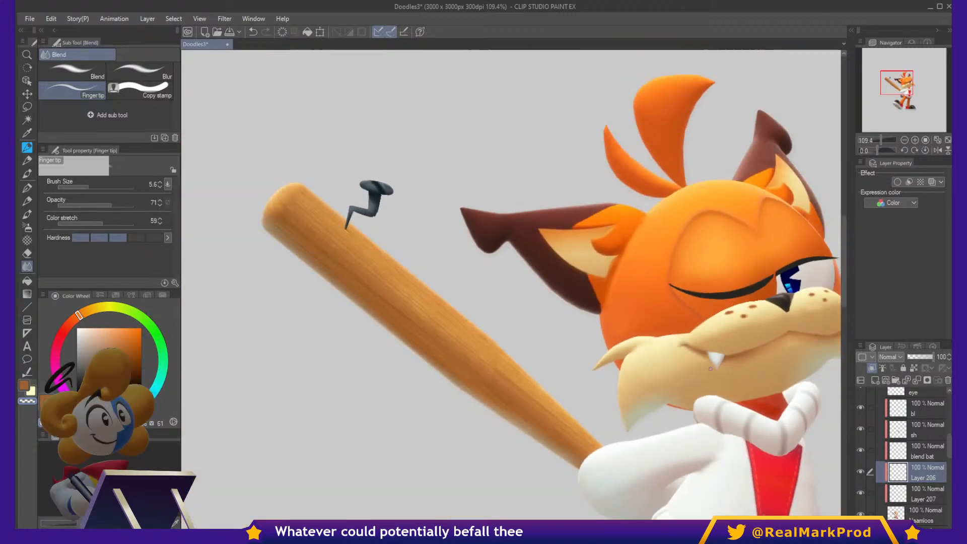
Smooth the jagged upper edge of the muzzle below the closed eye on the eye layer using Finger tip smudging.
drag(732, 373, 612, 342)
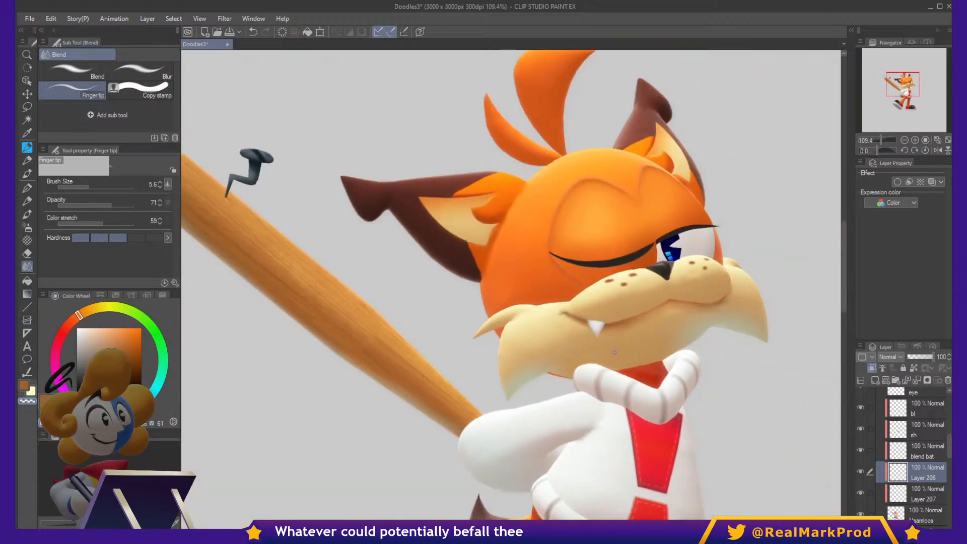
drag(619, 340, 673, 368)
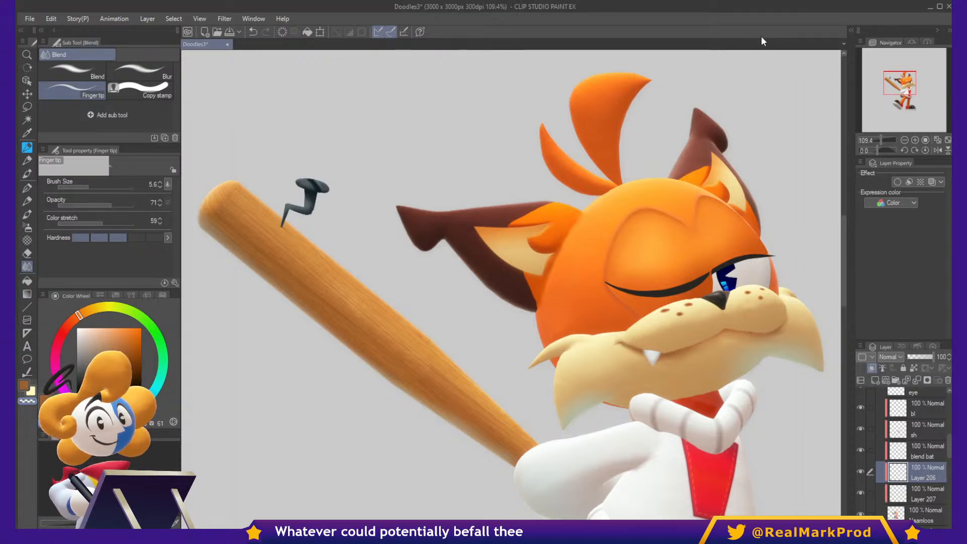
drag(712, 343, 652, 280)
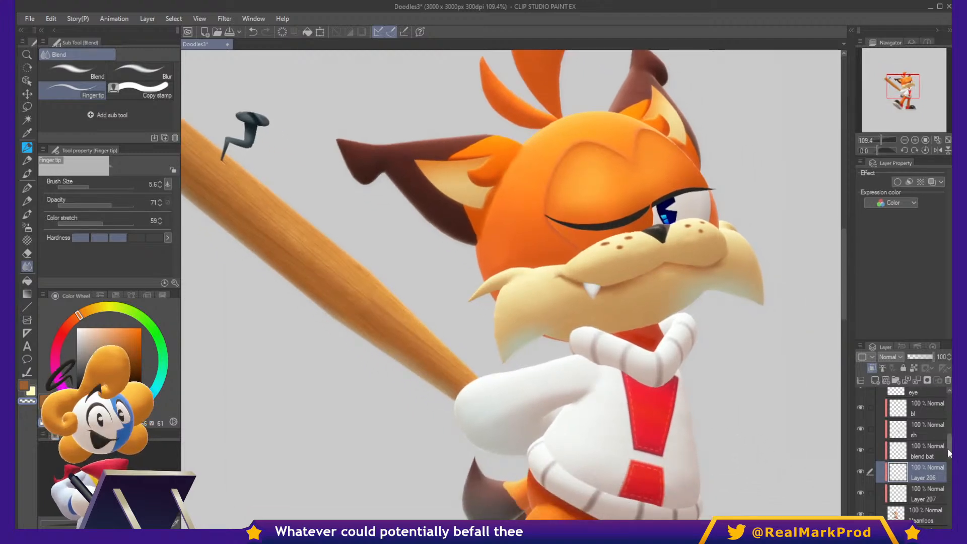
scroll(931, 432, up, 5)
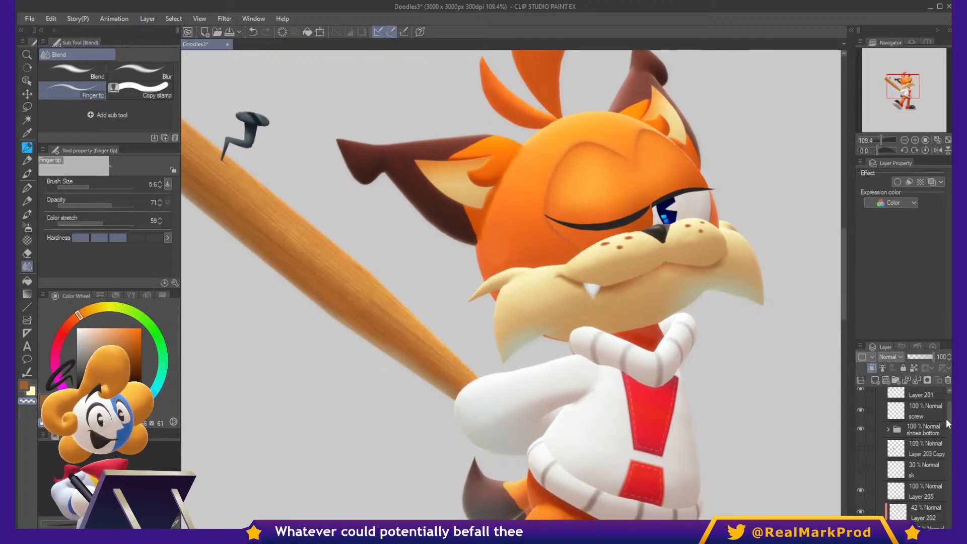
scroll(948, 423, down, 2)
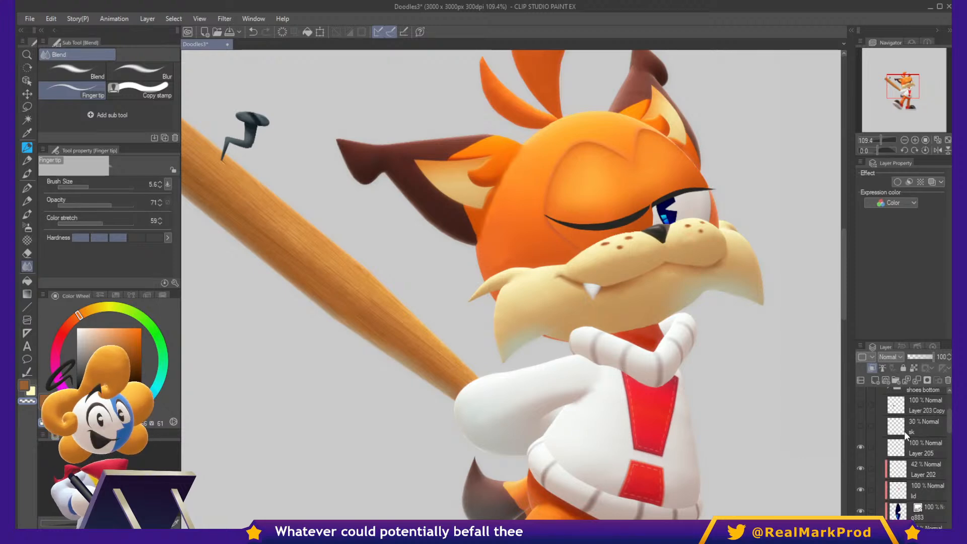
scroll(627, 225, up, 4)
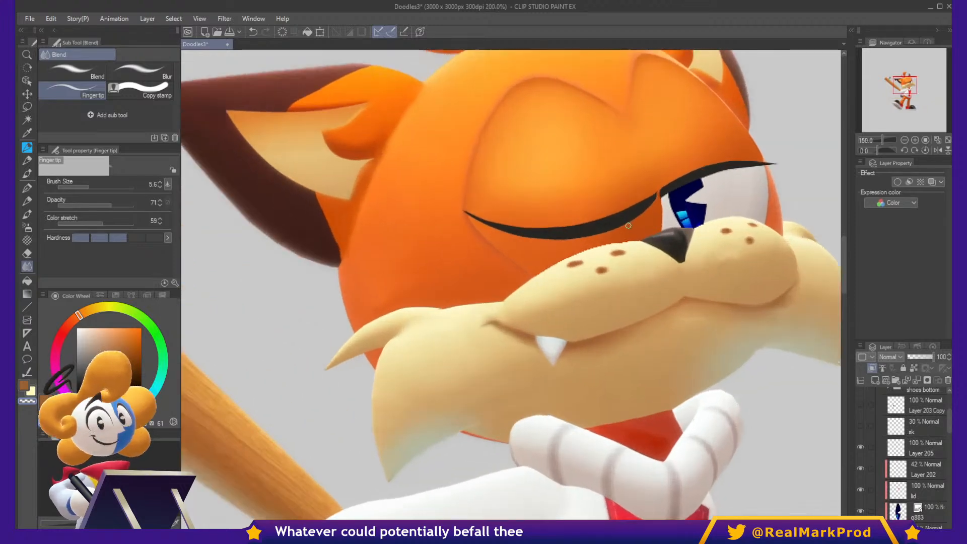
drag(640, 203, 627, 288)
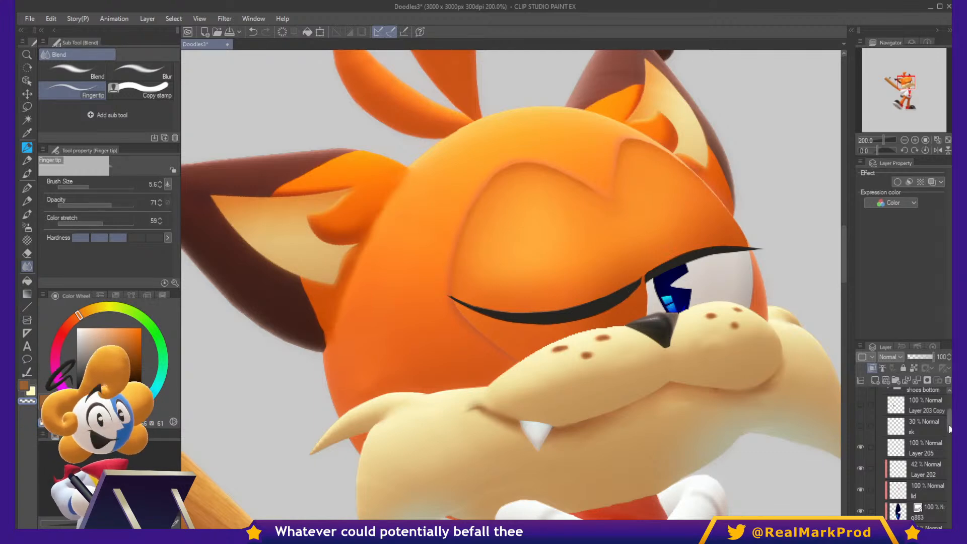
scroll(547, 338, up, 8)
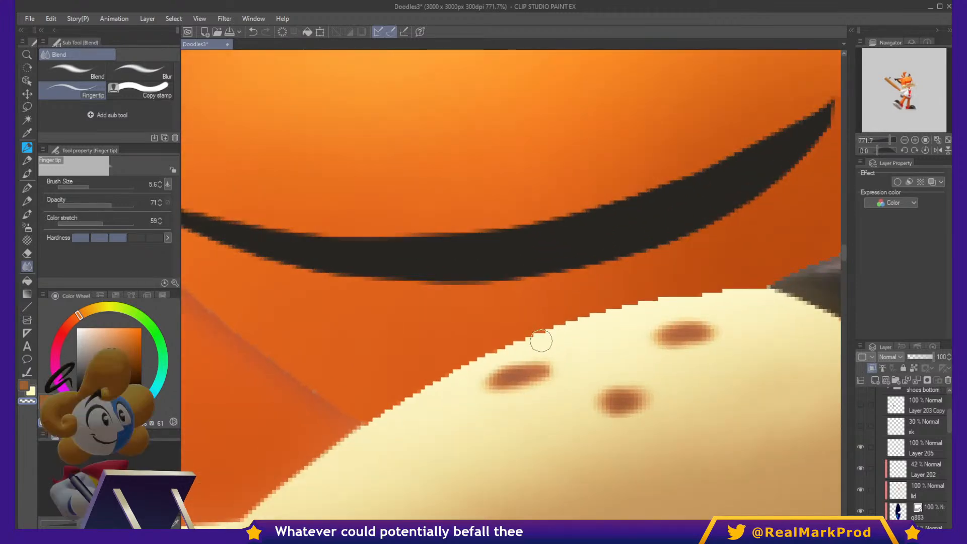
scroll(917, 487, down, 3)
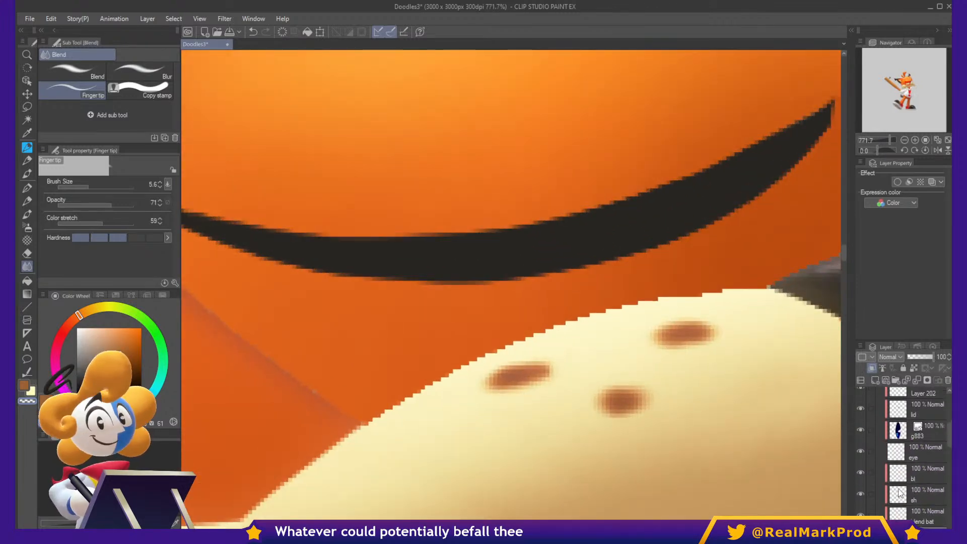
click(903, 480)
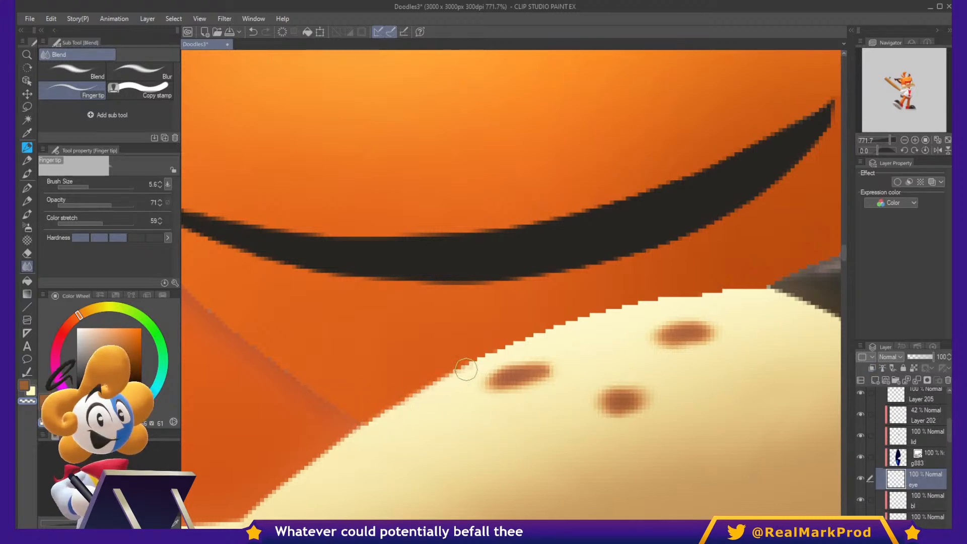
mouse_move(538, 339)
mouse_down()
mouse_move(629, 301)
mouse_move(752, 294)
mouse_up()
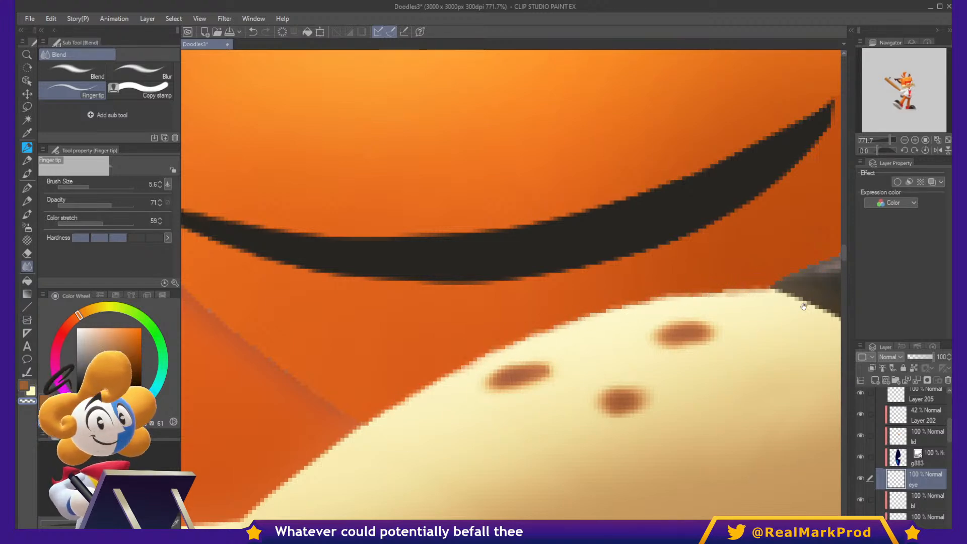
Continue smudging the muzzle's upper edge around the nose and beneath the half-open eye at size 5.6.
drag(806, 277, 585, 338)
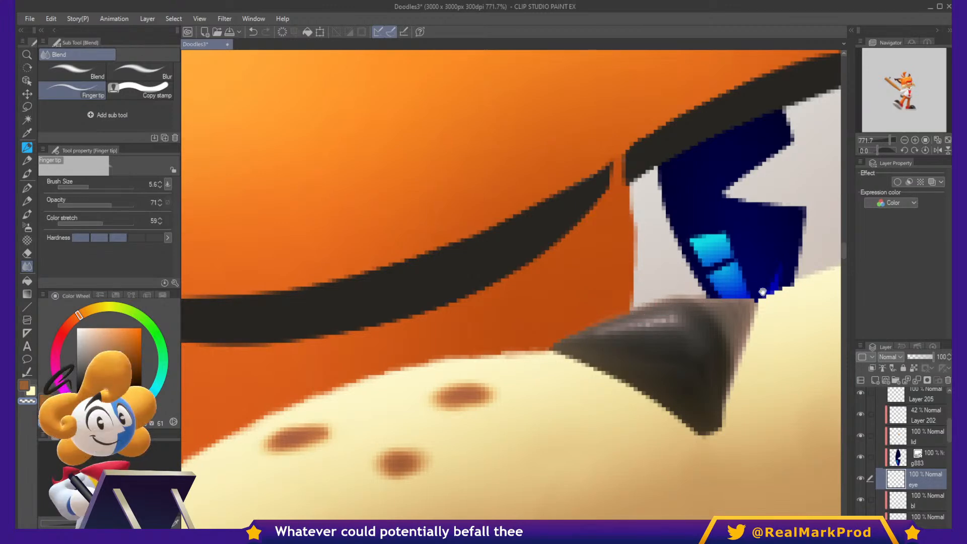
mouse_move(762, 289)
mouse_down()
mouse_move(628, 373)
mouse_move(730, 346)
mouse_move(723, 373)
mouse_move(770, 341)
mouse_up()
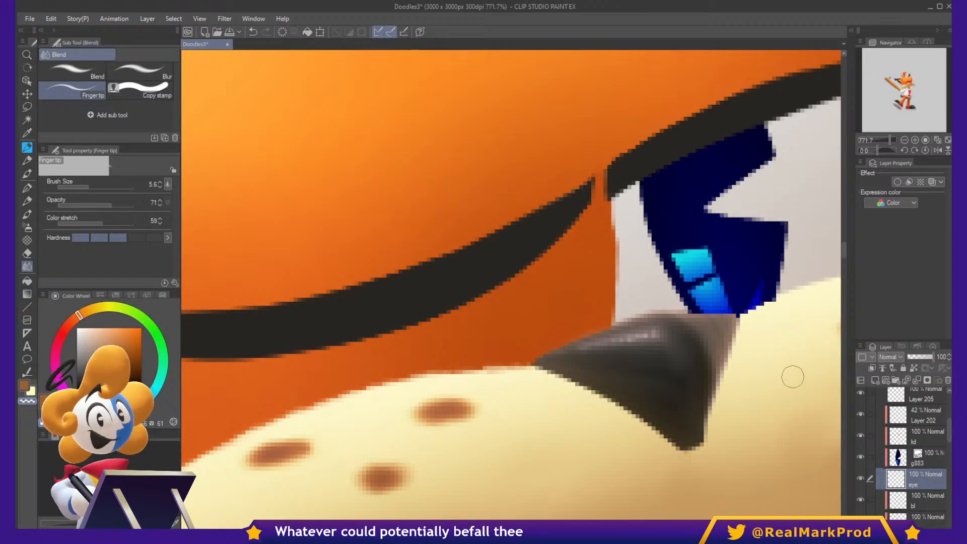
drag(798, 339, 533, 347)
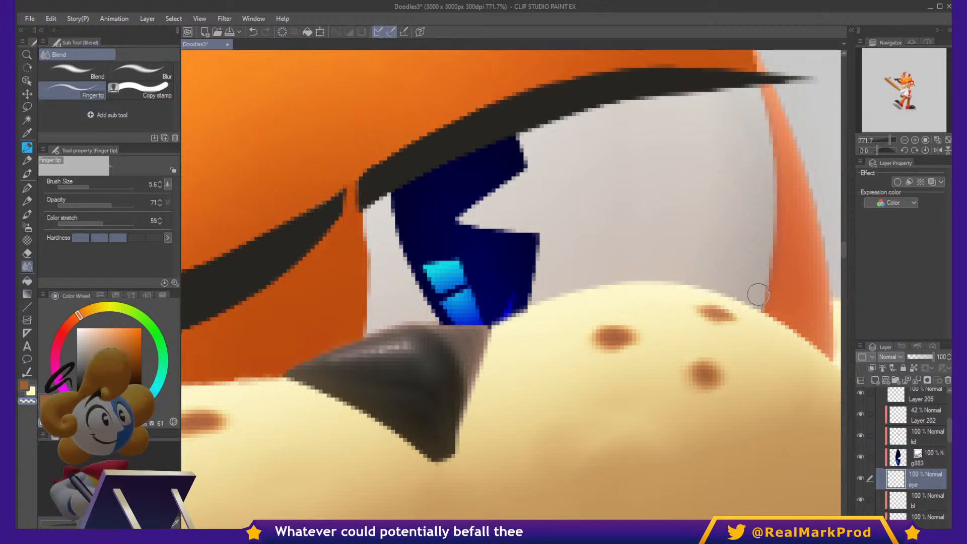
click(488, 335)
scroll(508, 327, down, 2)
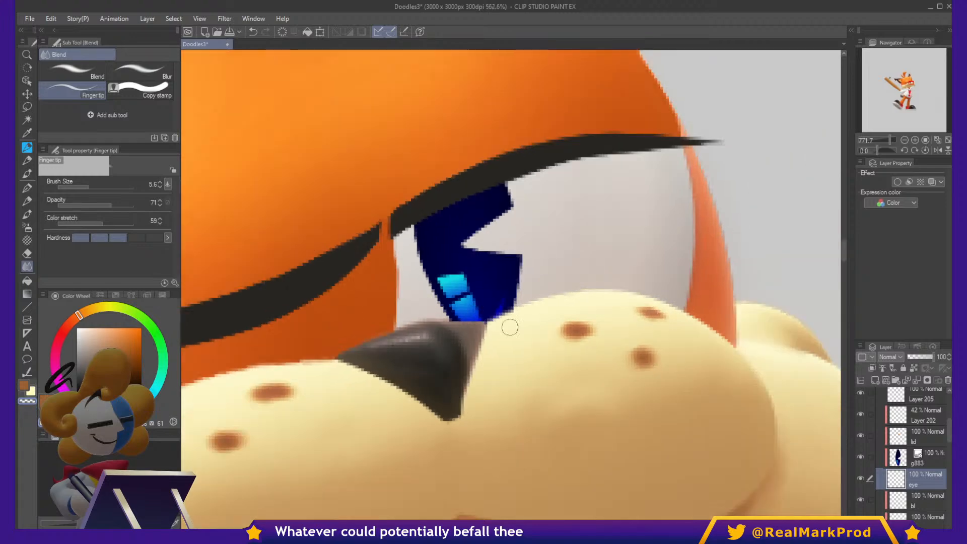
scroll(510, 328, down, 9)
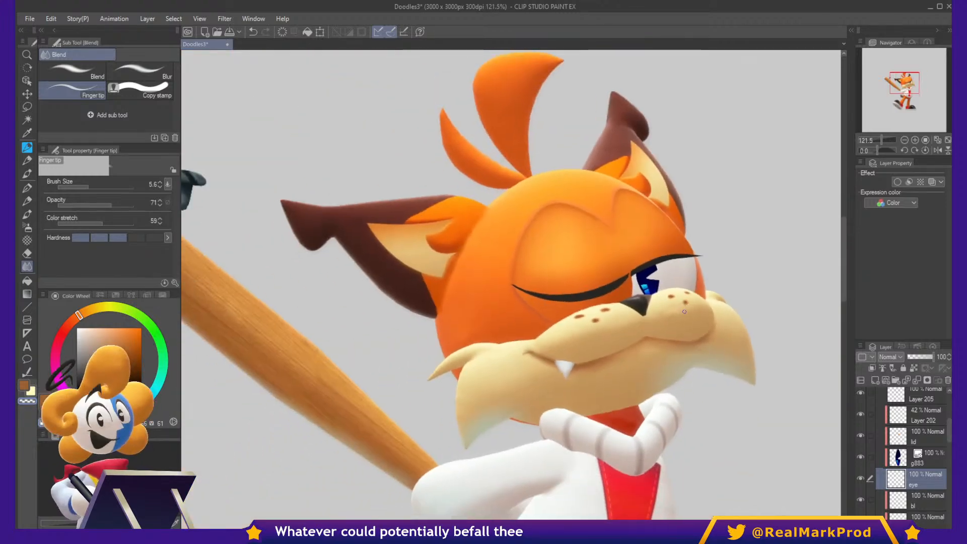
Check Layer 205 by toggling its visibility, and add a new layer clipped to it.
scroll(629, 345, up, 6)
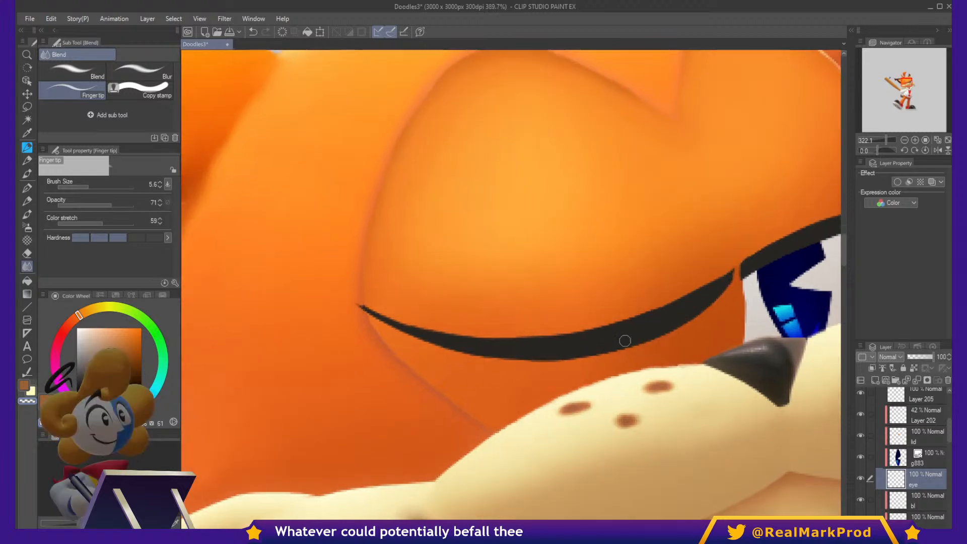
click(901, 442)
click(922, 399)
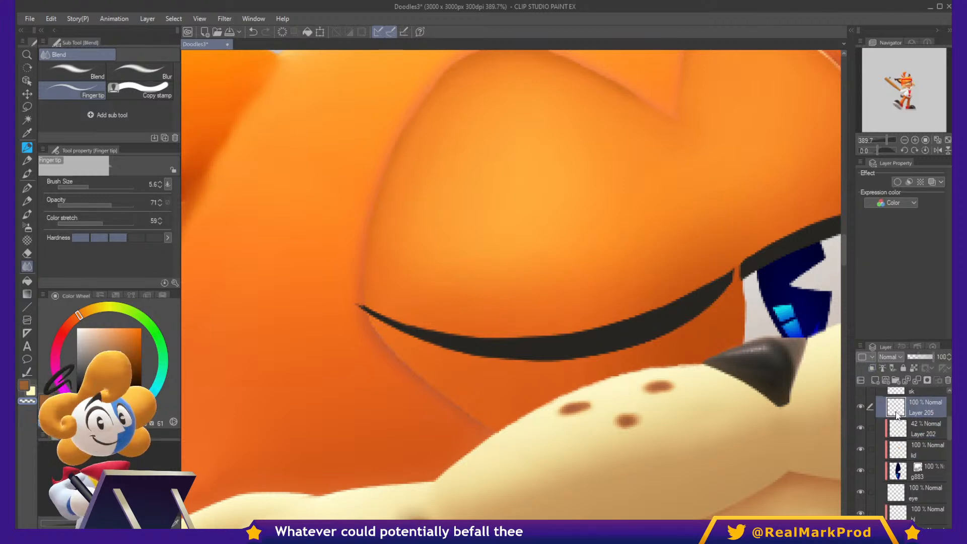
scroll(911, 433, up, 2)
click(859, 435)
click(859, 435)
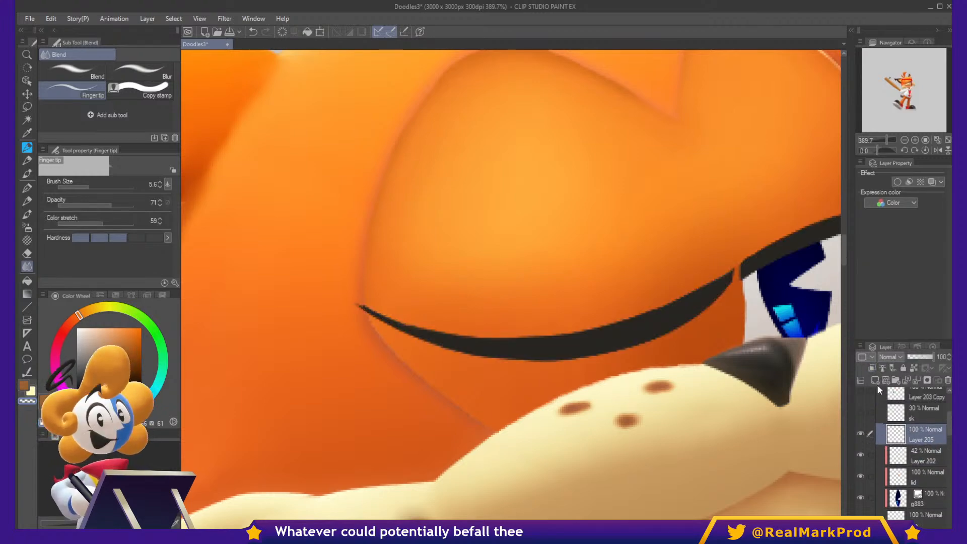
click(874, 380)
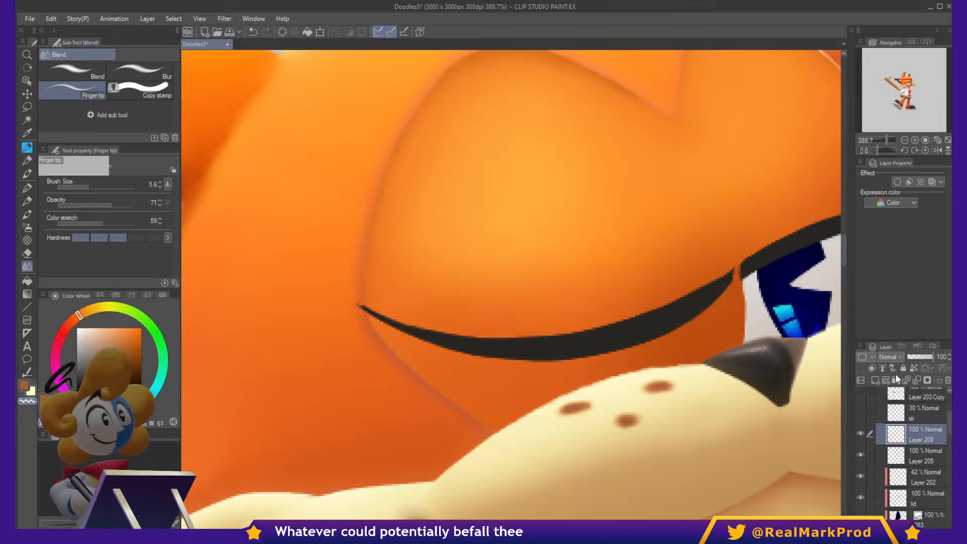
click(871, 368)
Airbrush a faint grey tint onto the dark lash lines with the Soft airbrush, sampling nose greys and reducing the brush to 23.5.
scroll(511, 289, down, 3)
key(b)
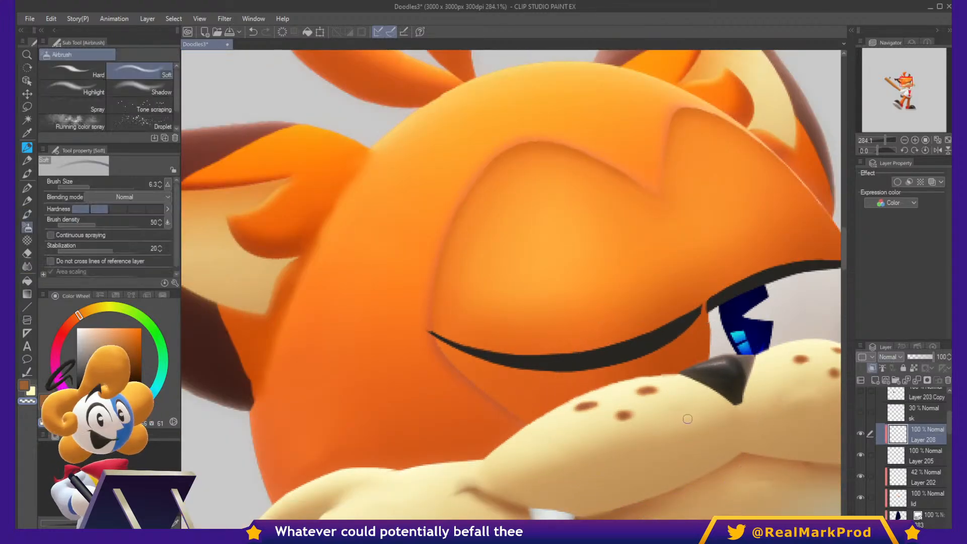
drag(687, 419, 528, 386)
mouse_move(408, 371)
mouse_down()
mouse_move(533, 375)
mouse_move(526, 389)
mouse_move(539, 393)
mouse_move(465, 373)
mouse_up()
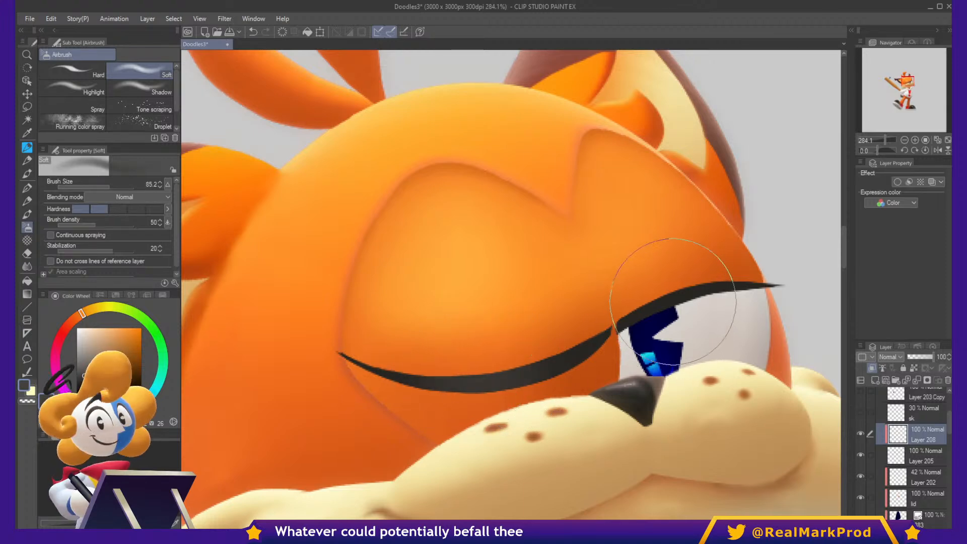
drag(683, 295, 665, 304)
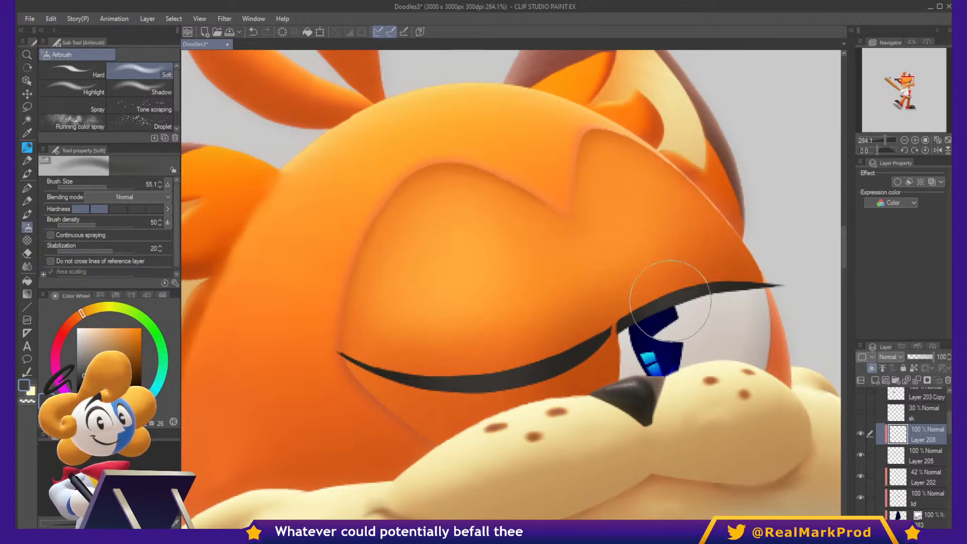
alt+click(645, 401)
mouse_move(673, 336)
mouse_down()
mouse_move(634, 316)
mouse_move(629, 326)
mouse_move(735, 293)
mouse_up()
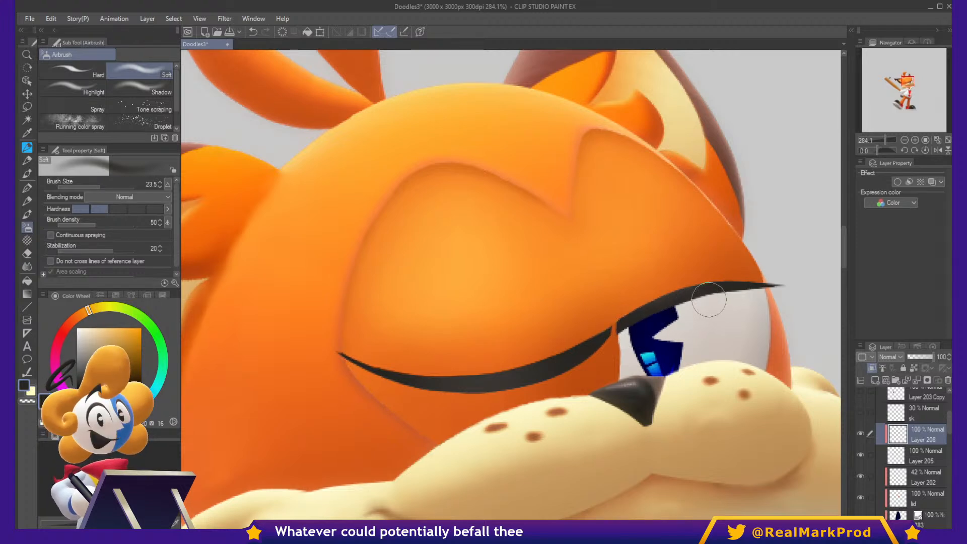
alt+click(653, 393)
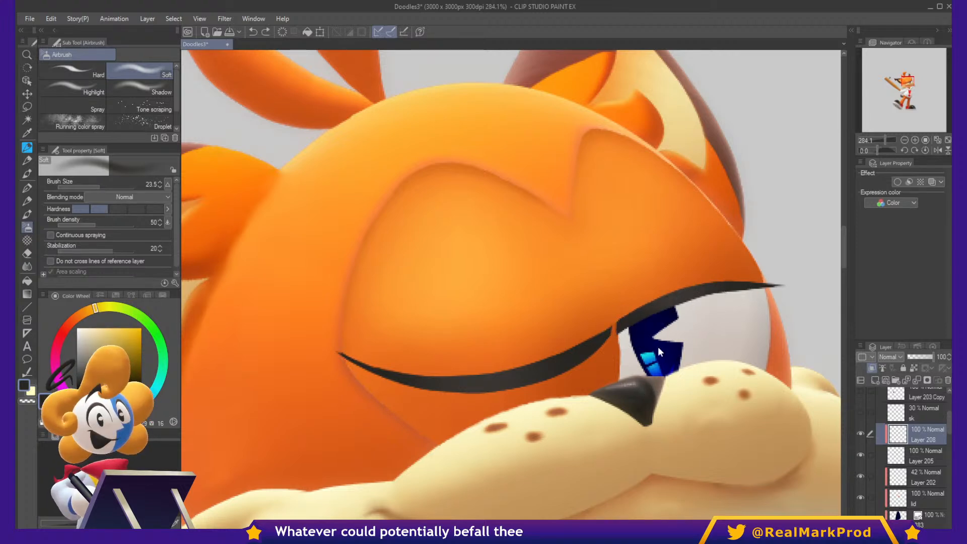
Build up the soft highlights and dark ends of both lash lines at brush size 20.5, using grey-brown and dark tones sampled from the nose.
mouse_move(647, 329)
mouse_down()
mouse_move(618, 336)
mouse_move(676, 306)
mouse_up()
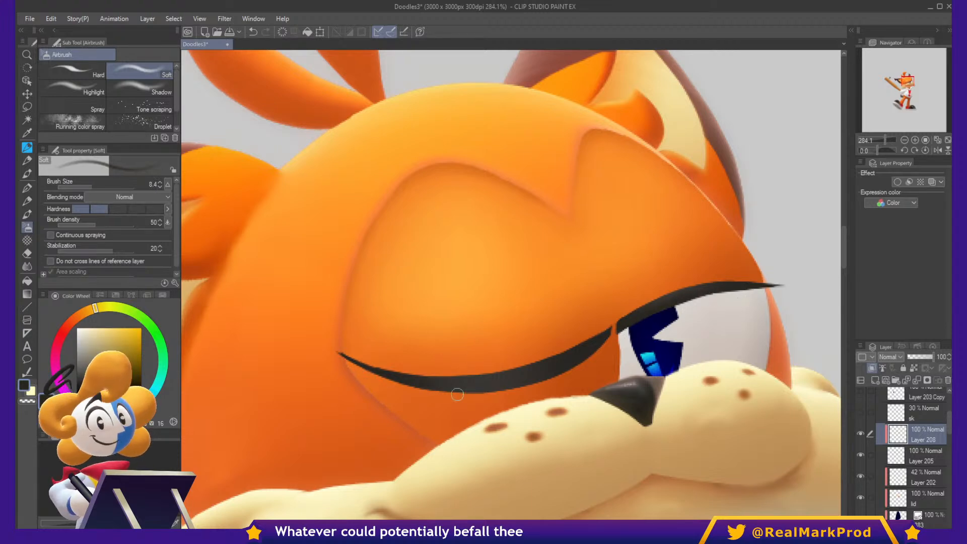
ctrl+alt+drag(508, 385, 428, 384)
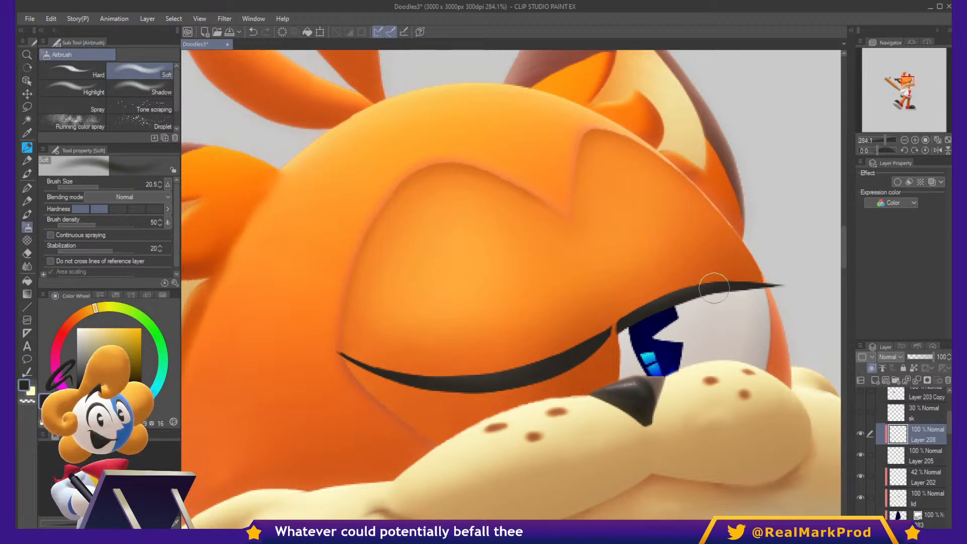
alt+click(633, 372)
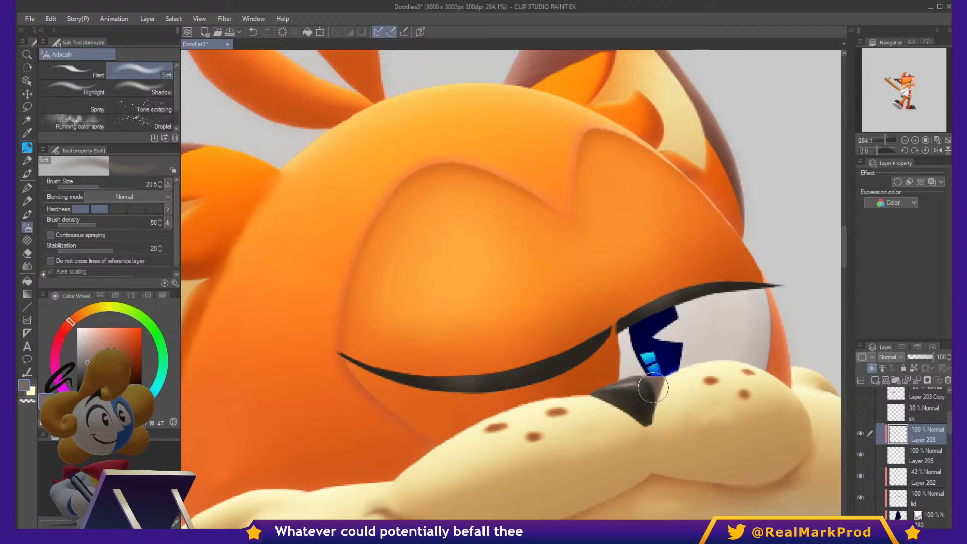
drag(653, 387, 697, 383)
alt+click(692, 391)
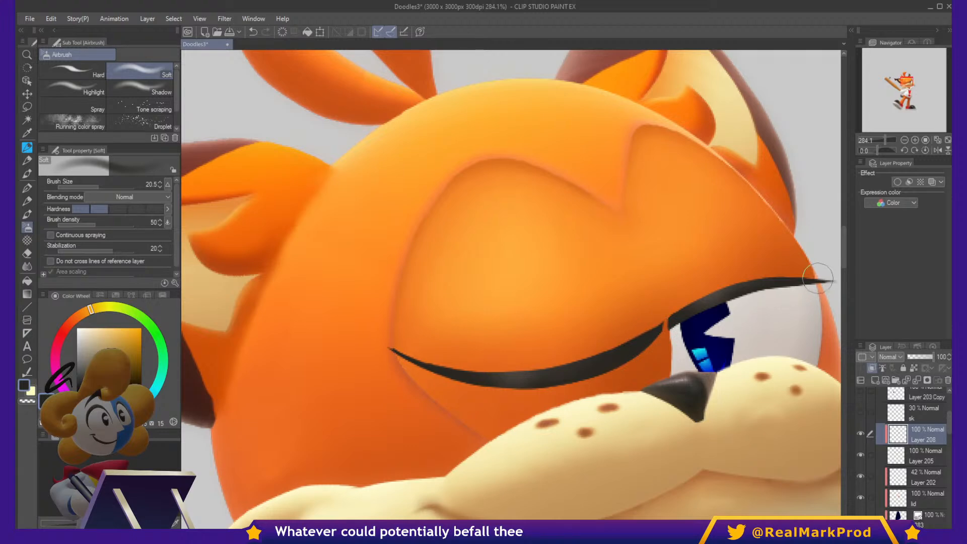
scroll(820, 278, down, 1)
scroll(775, 325, down, 12)
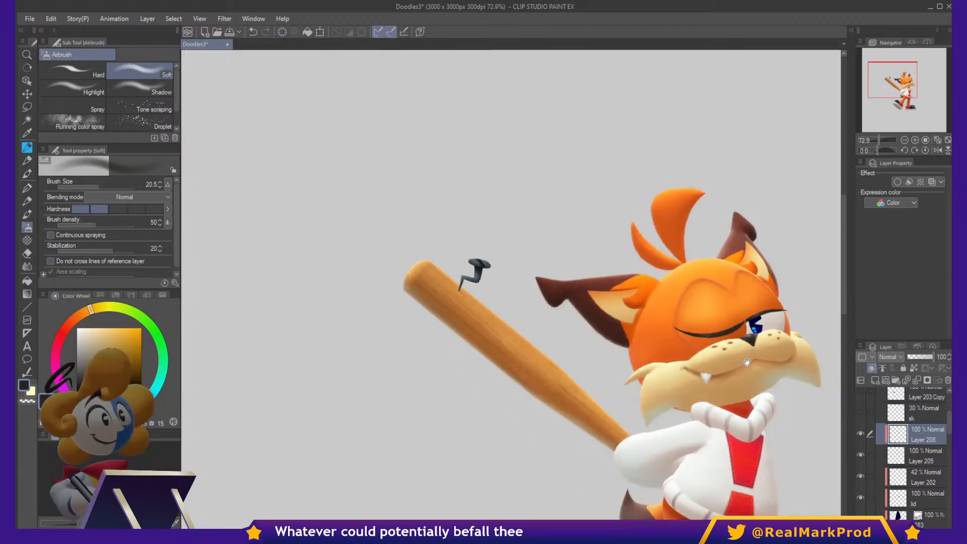
drag(777, 415, 644, 294)
scroll(644, 294, down, 3)
drag(651, 336, 682, 325)
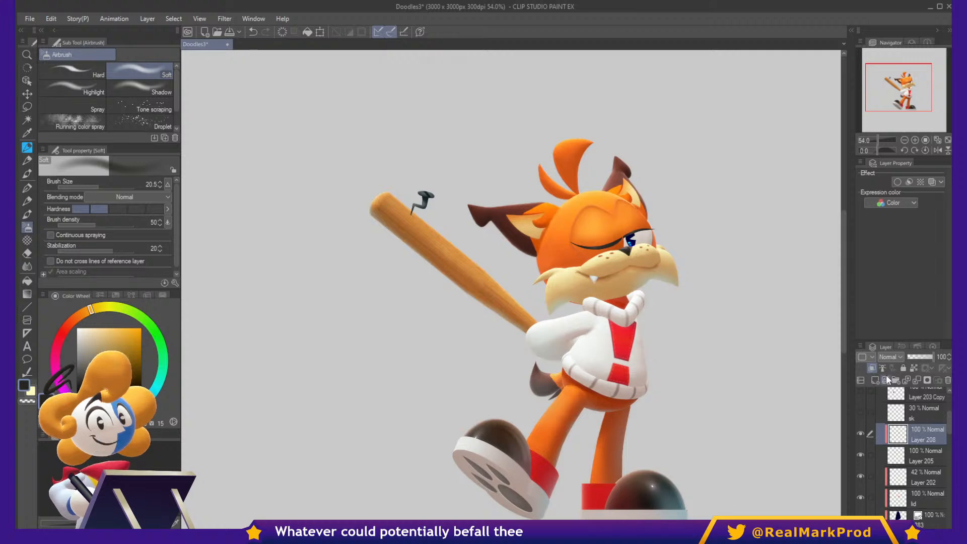
Try a lower opacity on the g883 iris layer of the half-open eye.
scroll(624, 229, up, 3)
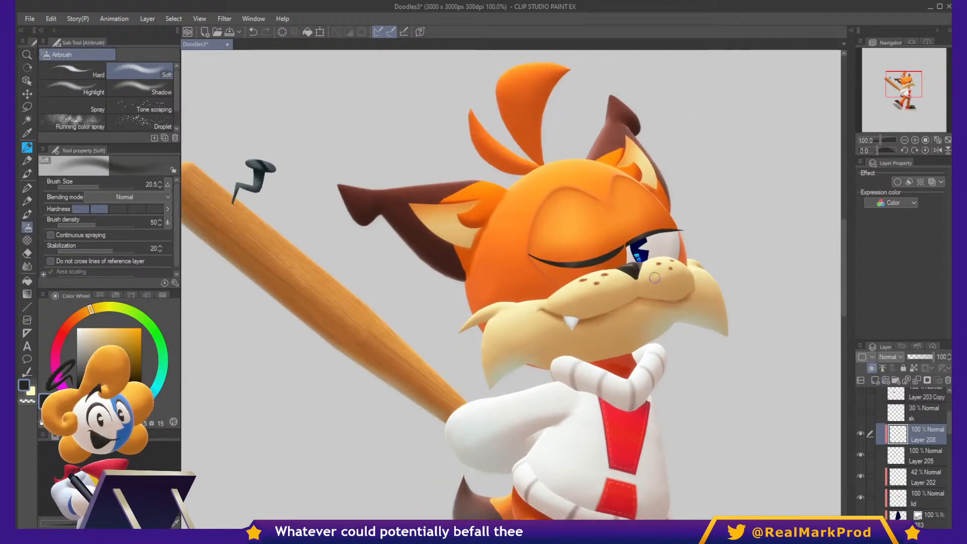
scroll(663, 287, down, 3)
scroll(654, 284, up, 3)
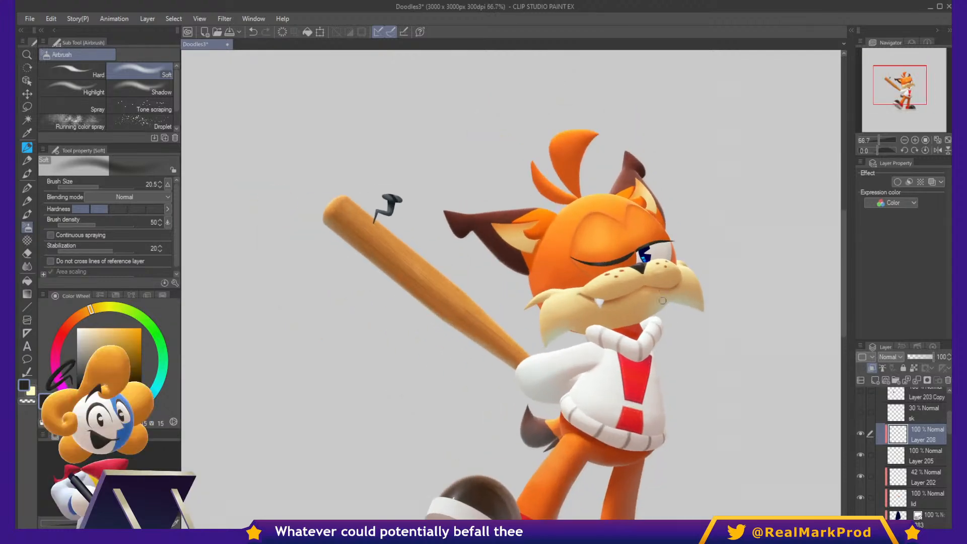
scroll(651, 283, up, 1)
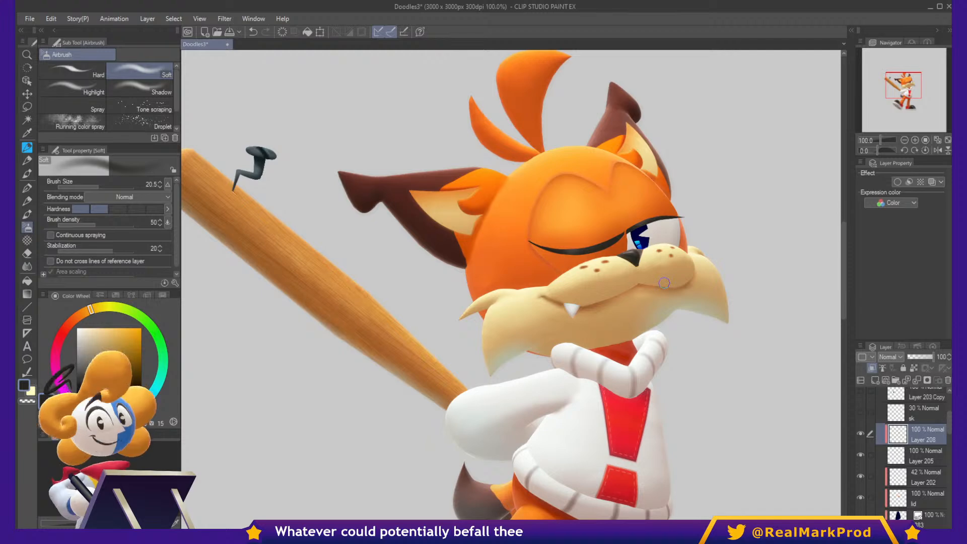
scroll(663, 282, up, 8)
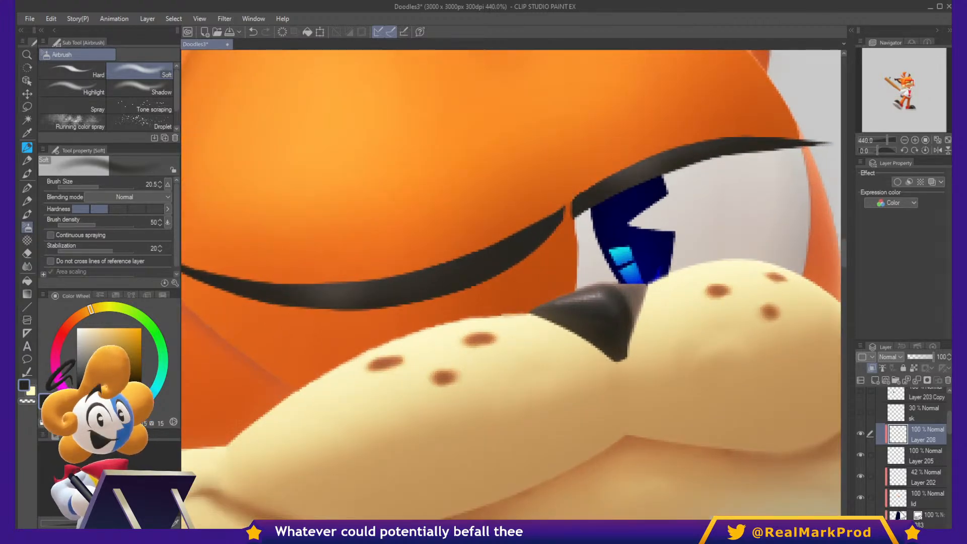
click(901, 515)
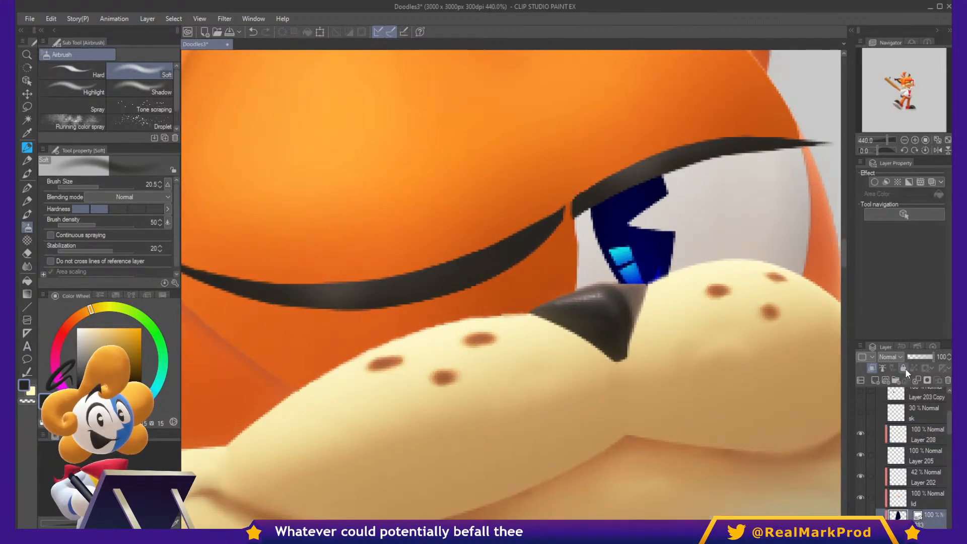
click(930, 356)
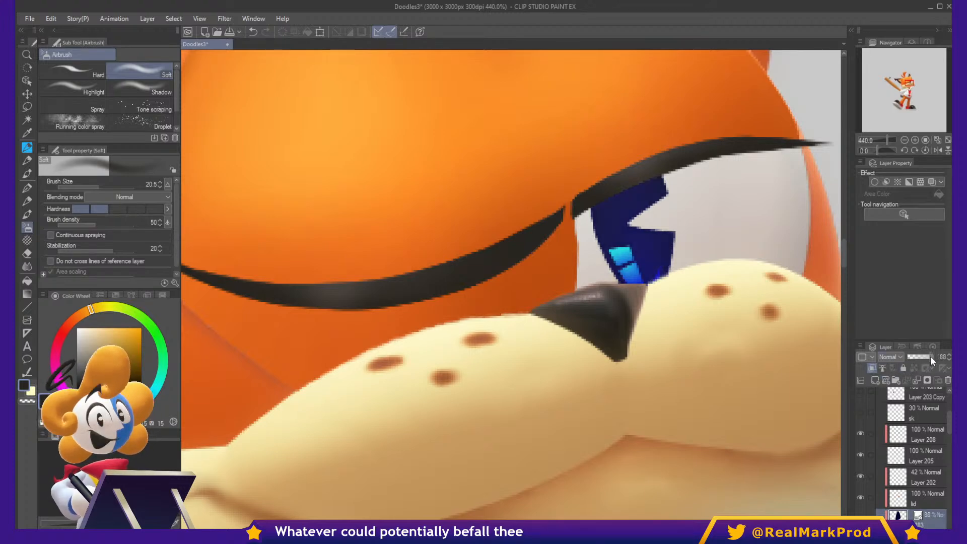
drag(930, 358, 935, 358)
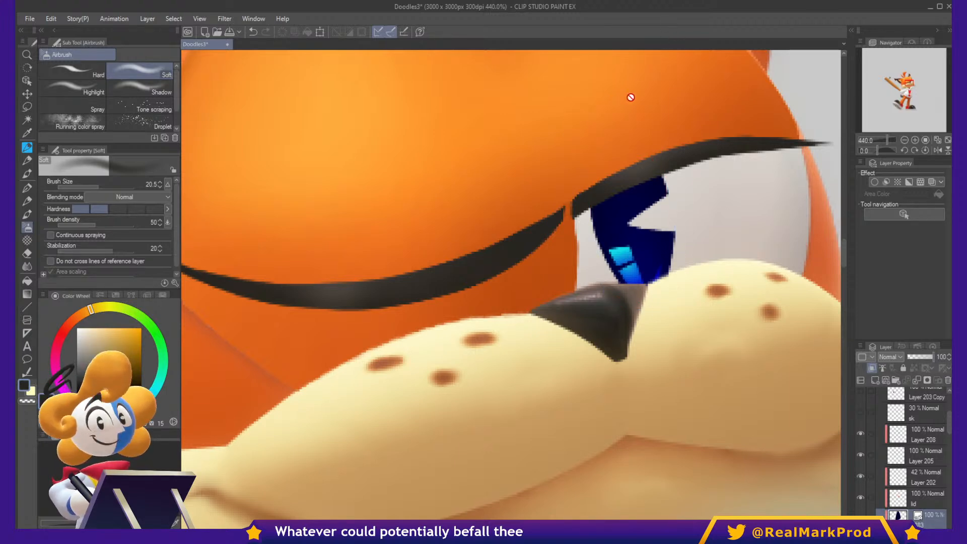
Rasterize the iris layer and mute its bright blue with a hue and saturation adjustment.
key(ctrl)
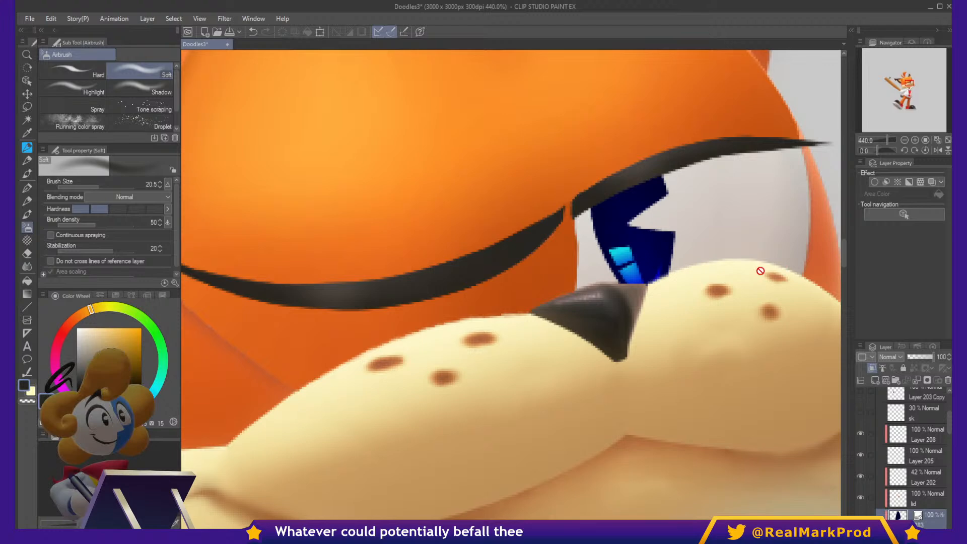
drag(724, 292, 714, 228)
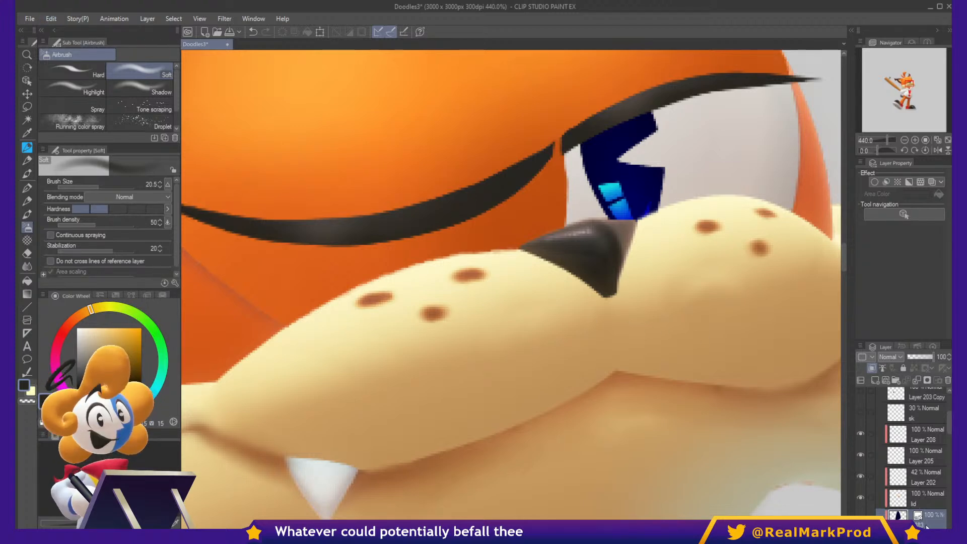
click(892, 421)
key(ctrl+u)
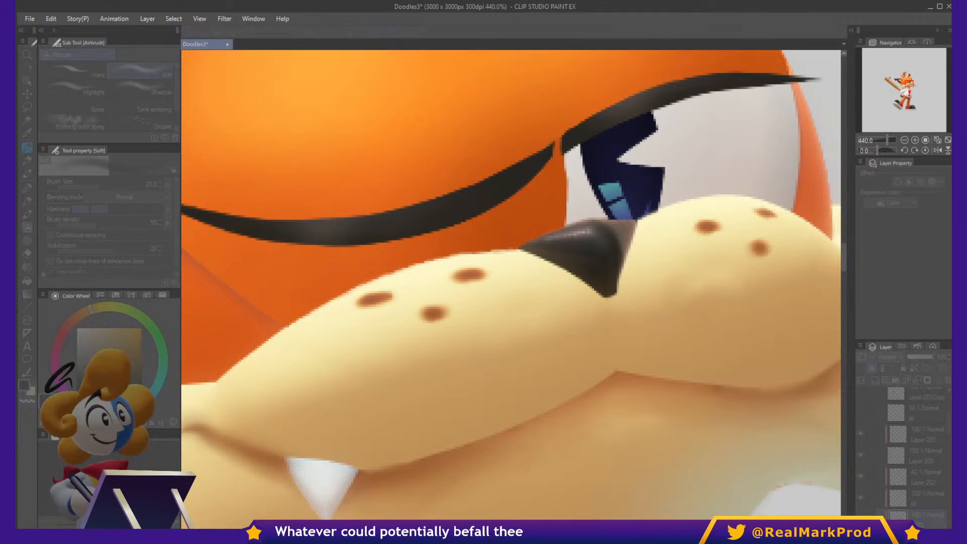
key(Return)
scroll(646, 224, down, 5)
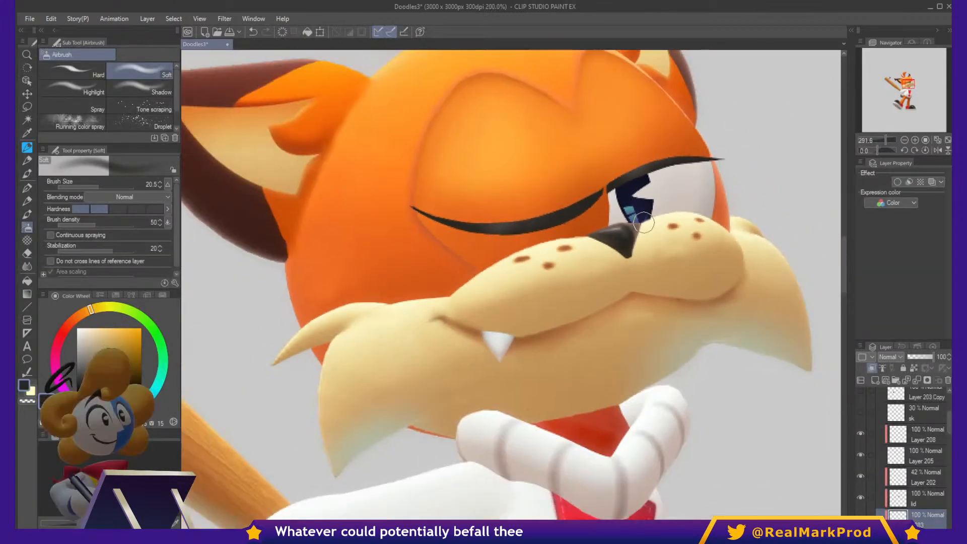
Add a new layer clipped above the iris layer and sample the grey of the eye white for the Blurry bloopy brush.
scroll(645, 216, up, 4)
scroll(910, 475, down, 2)
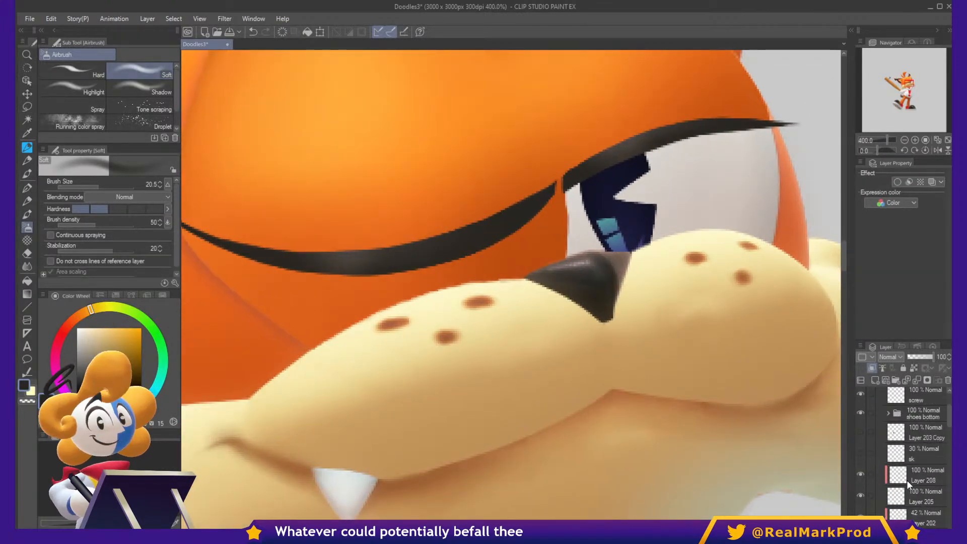
click(875, 382)
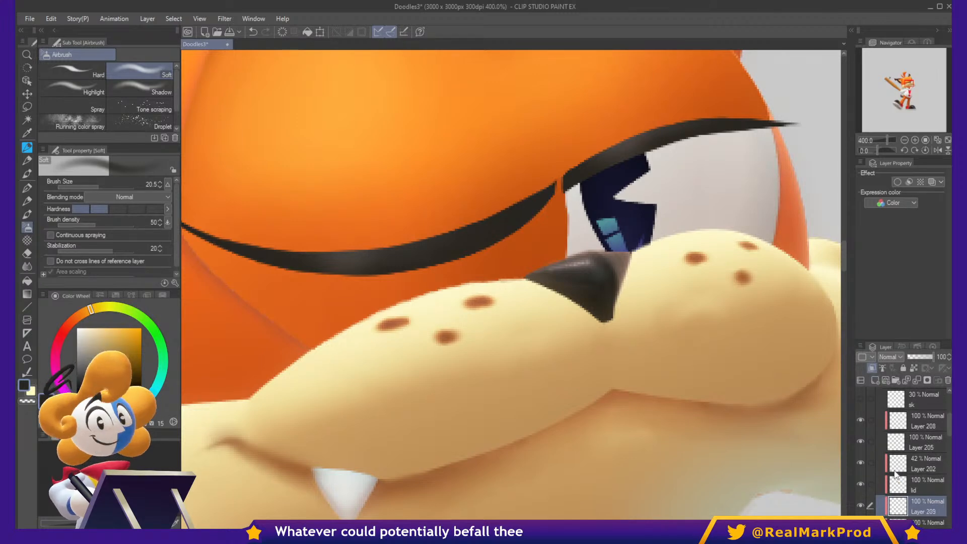
scroll(559, 197, up, 3)
key(b)
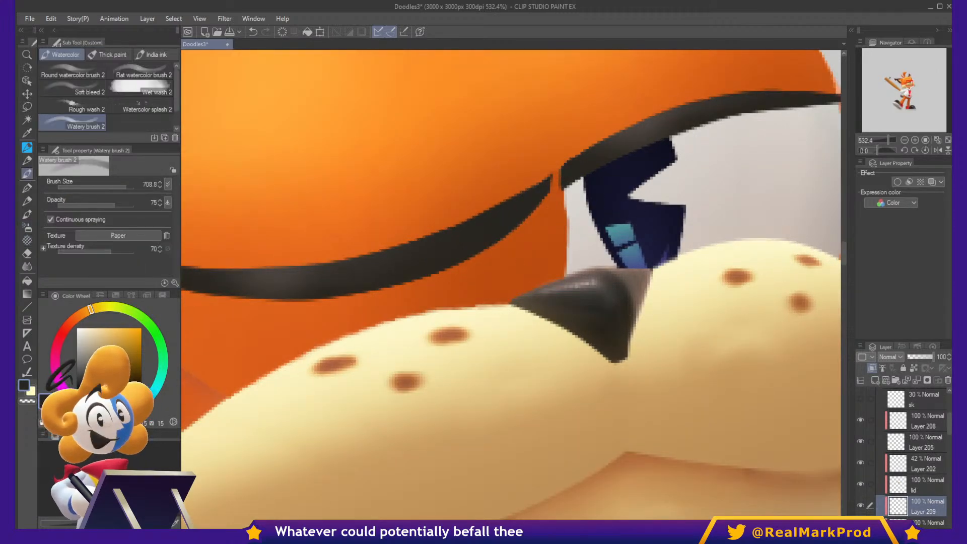
key(b)
mouse_move(684, 205)
mouse_down()
mouse_move(610, 284)
mouse_move(530, 247)
mouse_move(526, 171)
mouse_up()
alt+click(742, 298)
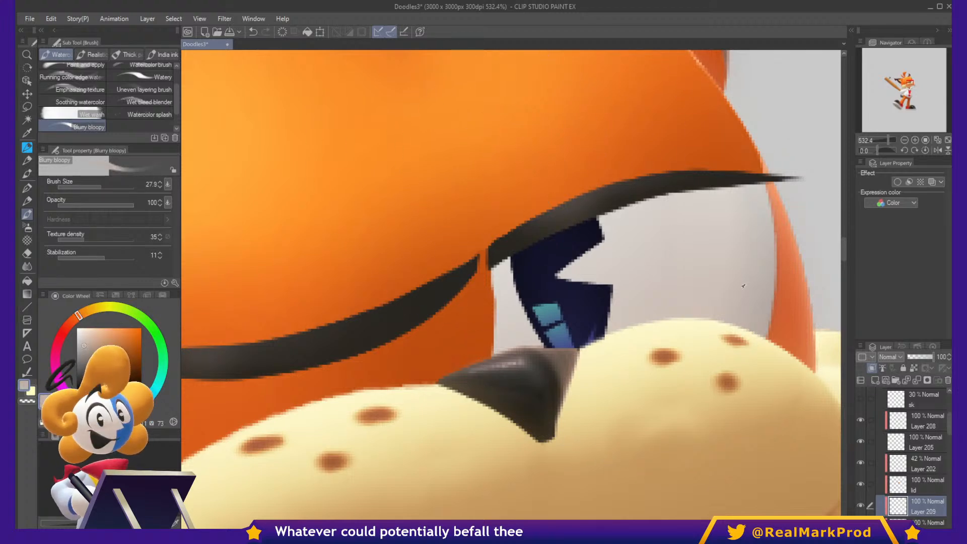
Try a grey shadow stroke along the underside of the upper lash with the Blurry bloopy brush at size 9.7.
drag(617, 235, 605, 213)
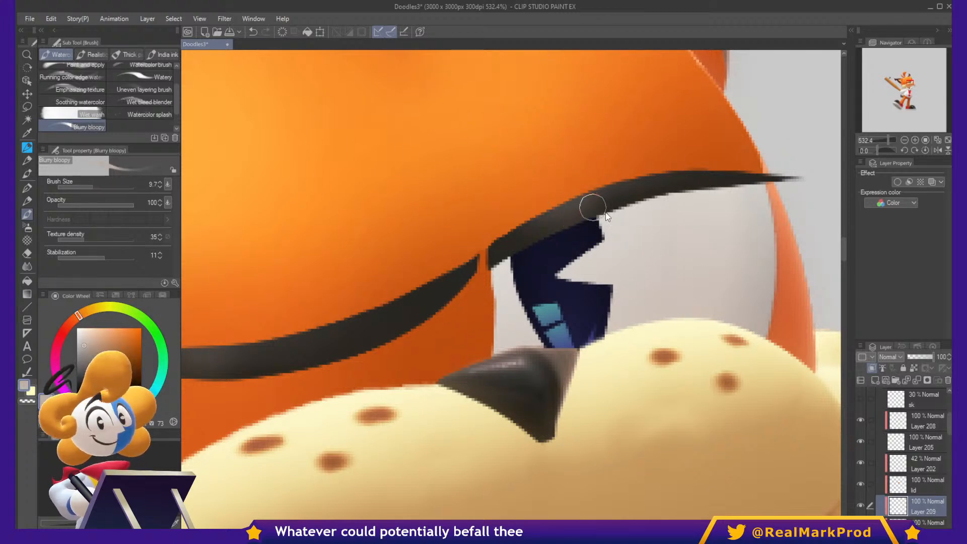
drag(488, 269, 539, 240)
key(ctrl+z)
Move Layer 209 beneath the g883 iris layer so that its shading lies behind the iris.
scroll(914, 516, down, 1)
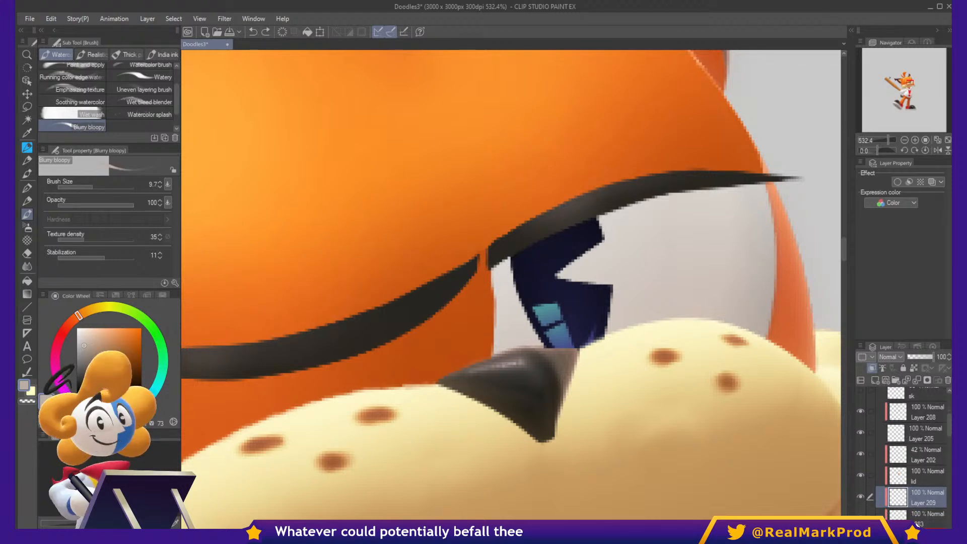
drag(917, 525, 917, 522)
drag(516, 248, 537, 259)
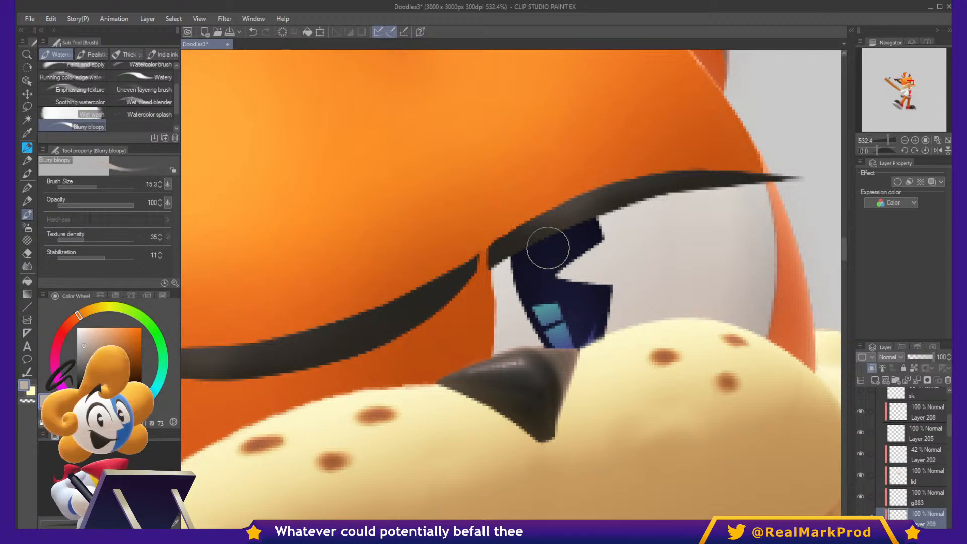
Airbrush a soft grey shadow on the eye white beneath the upper lash at density 100, using brush sizes 12.5 and 33.5.
key(b)
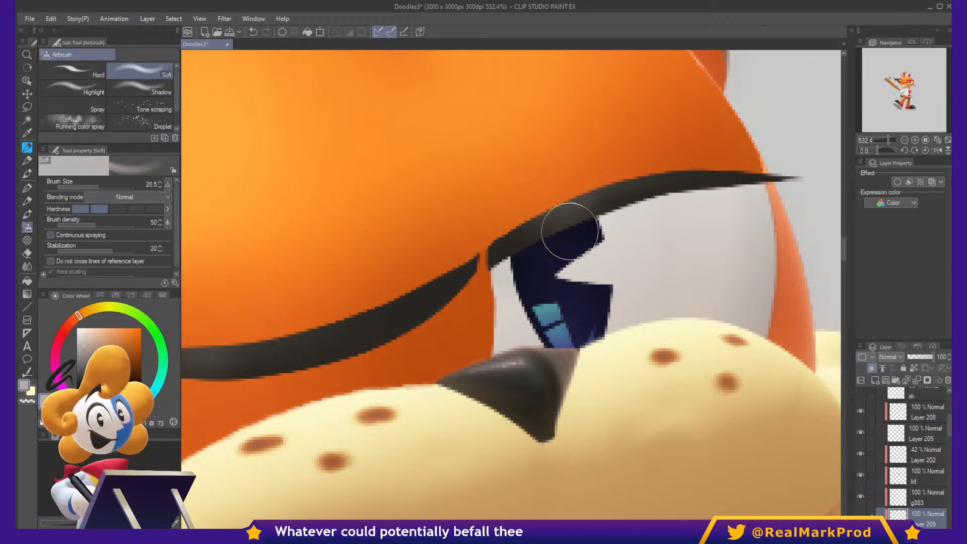
drag(569, 231, 519, 258)
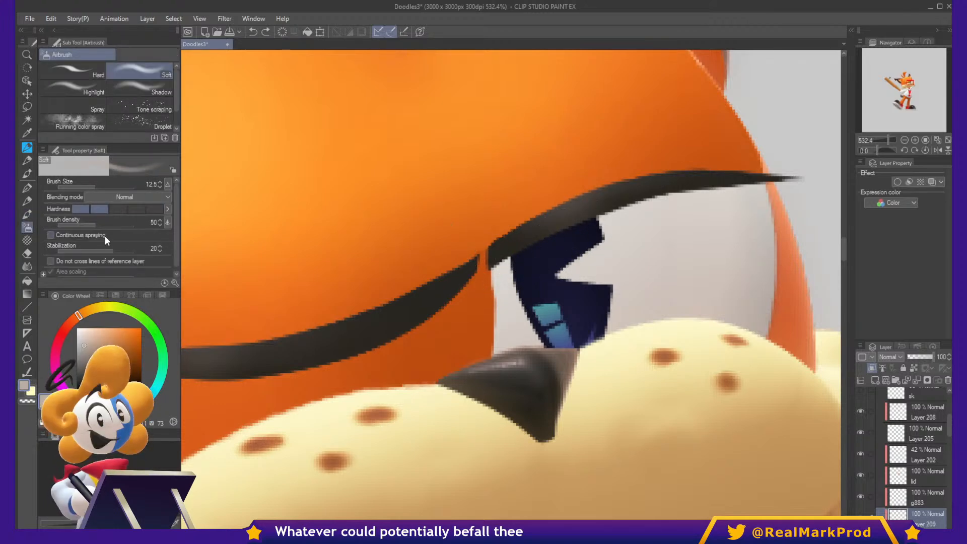
drag(120, 223, 135, 223)
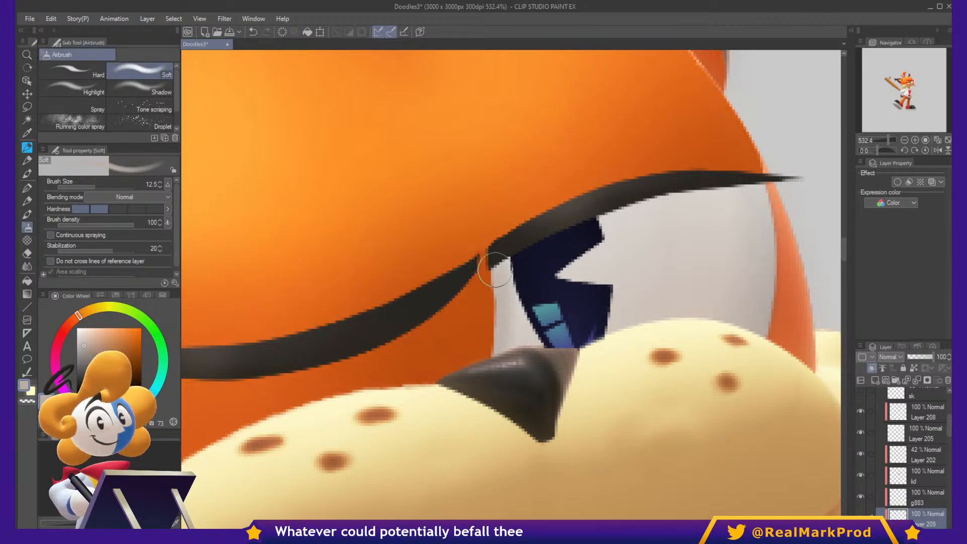
mouse_move(495, 270)
mouse_down()
mouse_move(499, 253)
mouse_move(609, 216)
mouse_move(729, 190)
mouse_up()
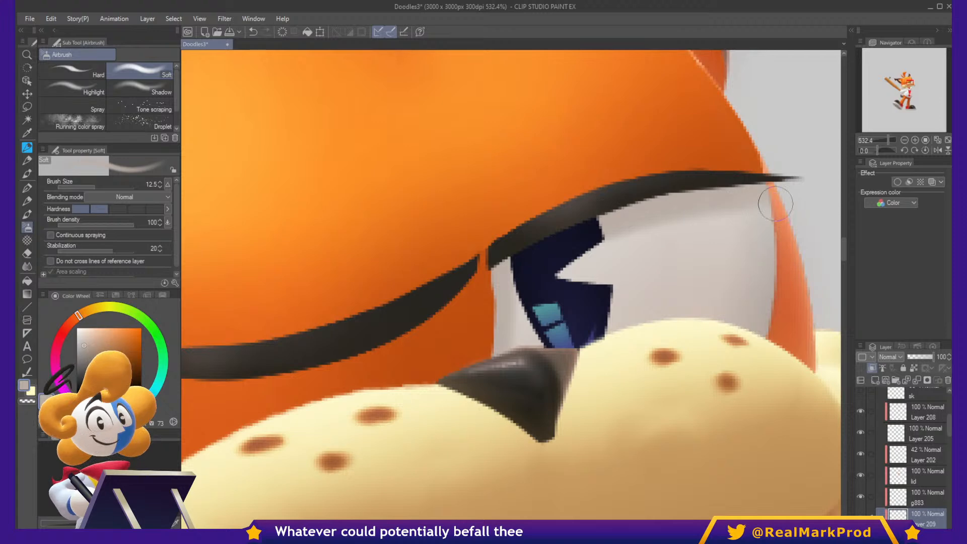
mouse_move(770, 219)
mouse_down()
mouse_move(731, 313)
mouse_move(783, 218)
mouse_move(745, 204)
mouse_move(755, 230)
mouse_move(741, 281)
mouse_up()
Examine the shaded eye at full-figure scale and the spot where the bent screw enters the bat.
scroll(741, 281, down, 20)
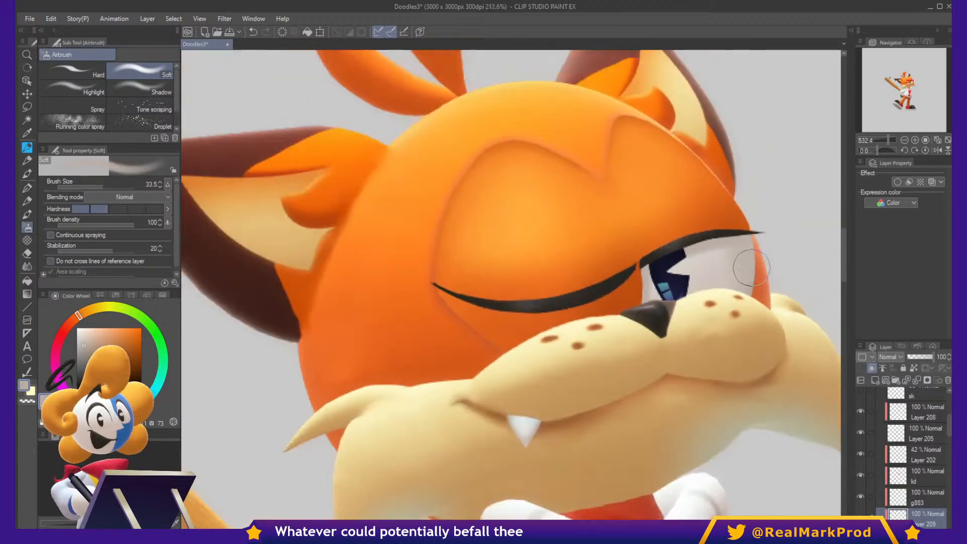
drag(755, 321, 690, 228)
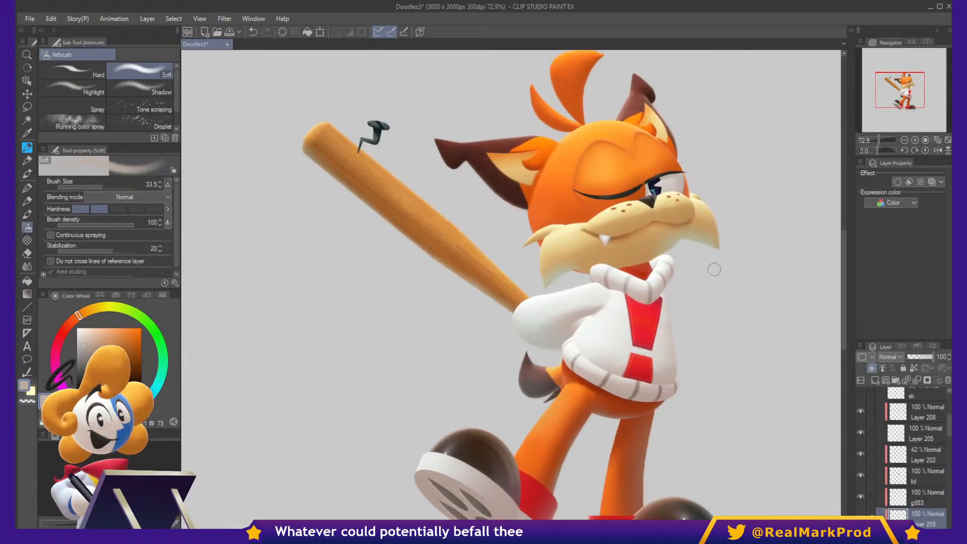
mouse_move(759, 291)
mouse_down()
mouse_move(767, 276)
mouse_move(736, 273)
mouse_move(699, 293)
mouse_move(693, 272)
mouse_up()
scroll(750, 269, down, 3)
scroll(700, 293, up, 1)
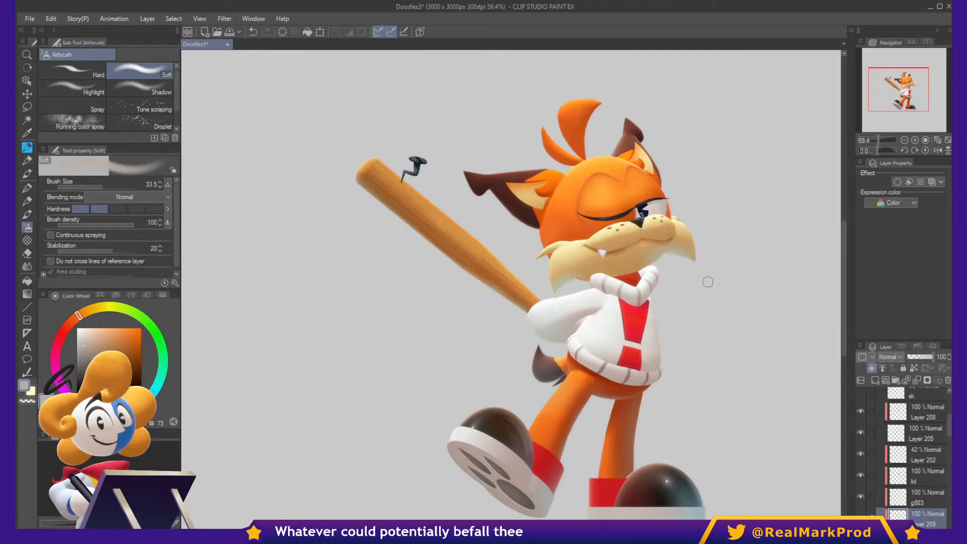
scroll(400, 187, up, 15)
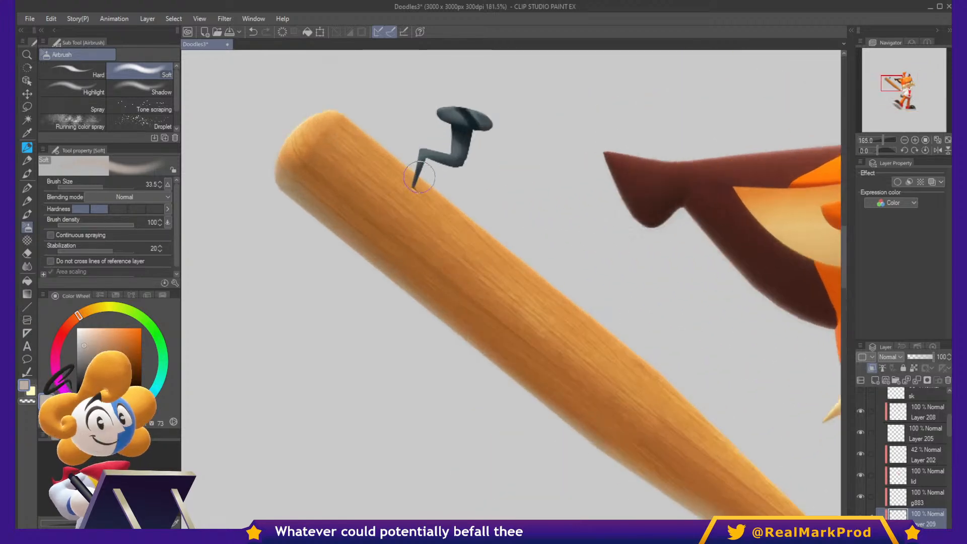
scroll(402, 193, up, 6)
Add a new layer and place it directly beneath the screw layer.
scroll(901, 442, up, 3)
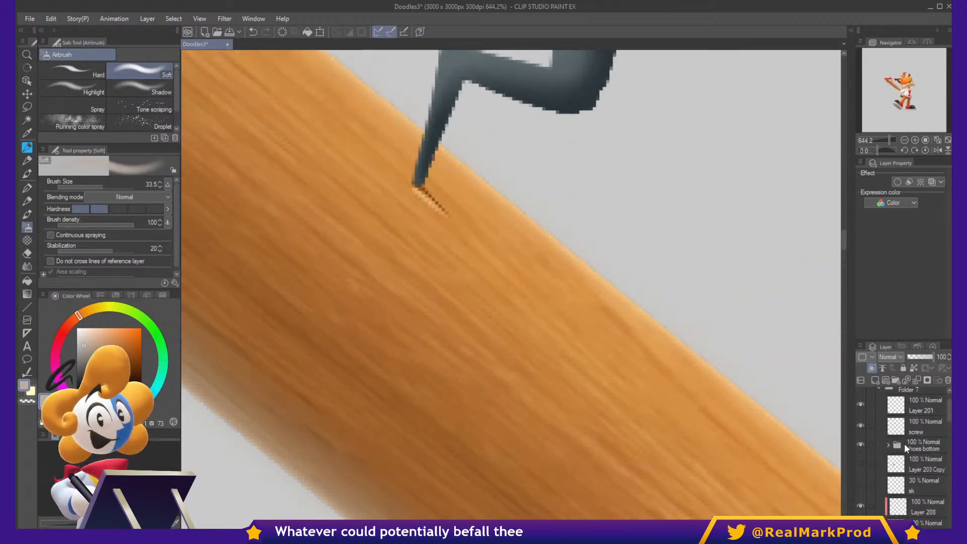
click(894, 470)
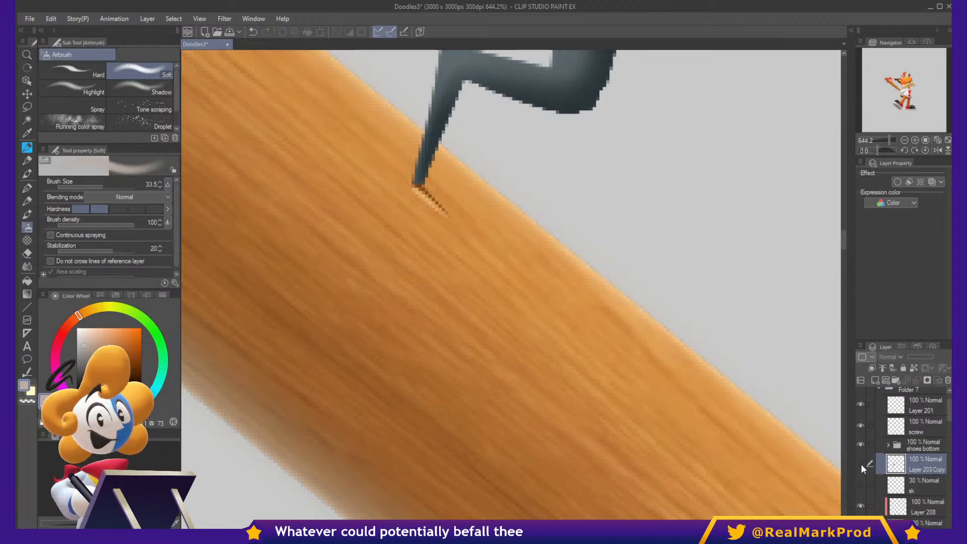
scroll(895, 463, up, 1)
click(895, 461)
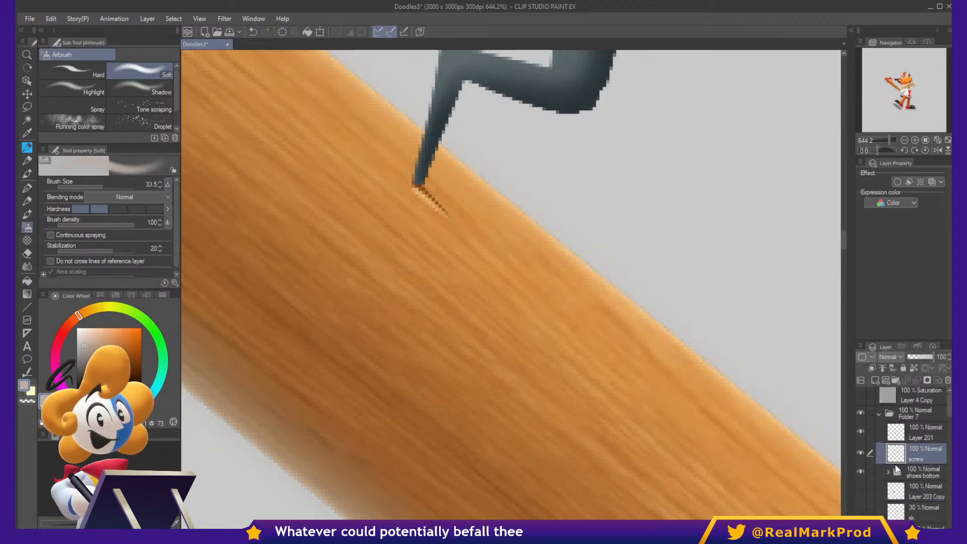
click(879, 382)
drag(910, 471, 911, 476)
scroll(910, 476, down, 1)
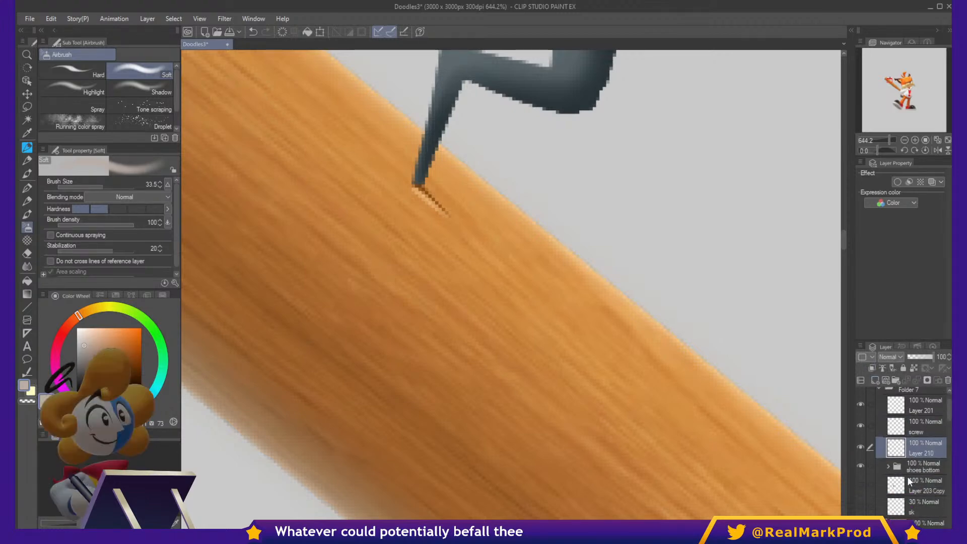
click(860, 484)
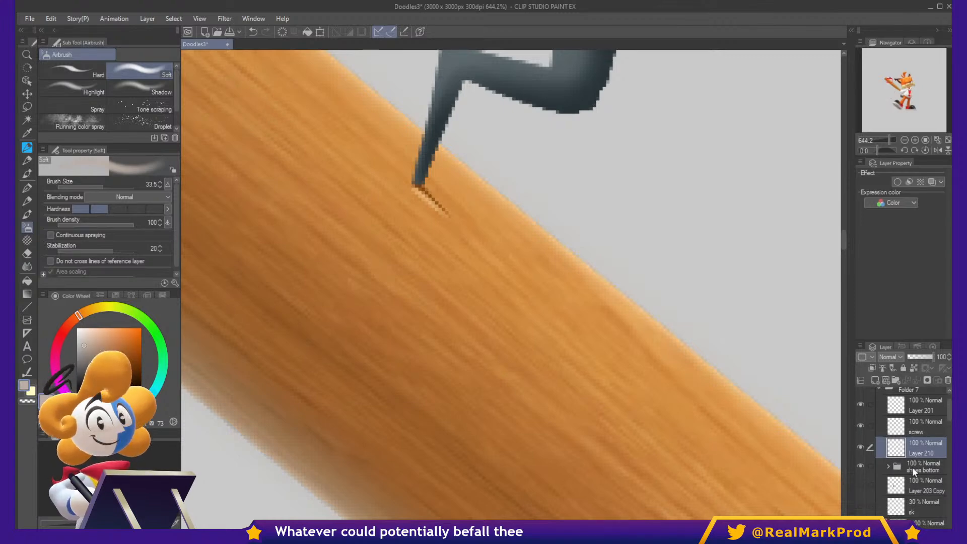
Sample a brown from the bat's wood, darken it, and reduce the Soft airbrush to size 10.9.
alt+click(355, 456)
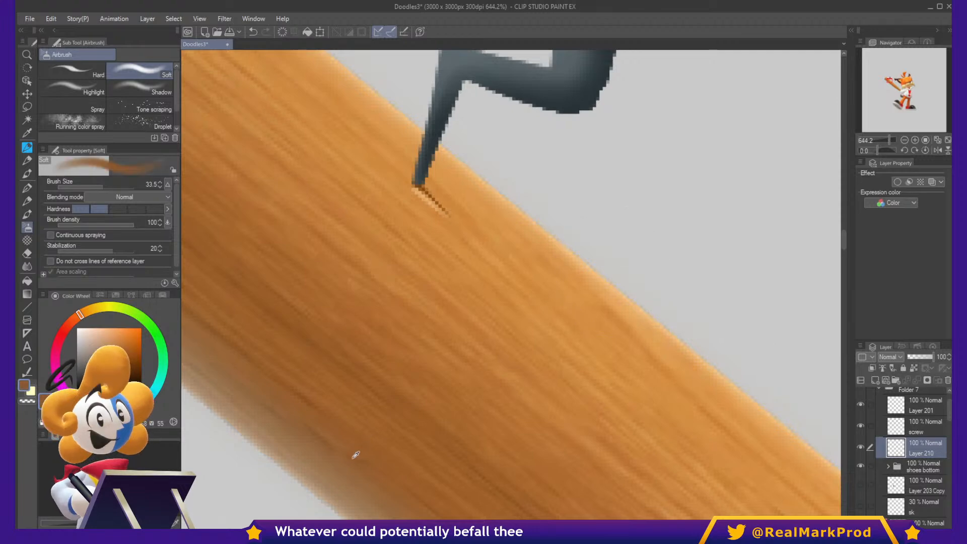
click(132, 362)
drag(409, 241, 371, 241)
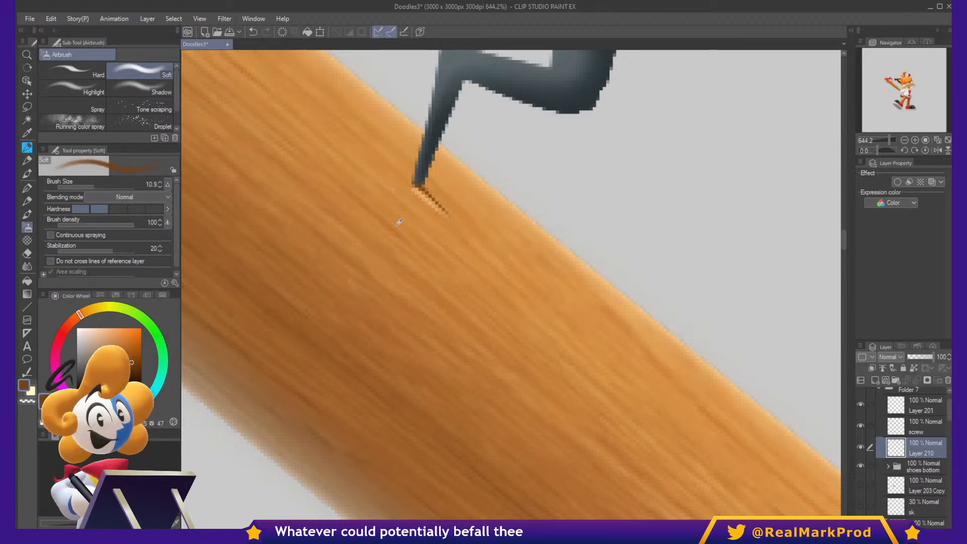
Try several dark brown shadow strokes running from the screw's tip across the bat.
drag(417, 187, 471, 293)
key(ctrl+z)
drag(431, 201, 501, 350)
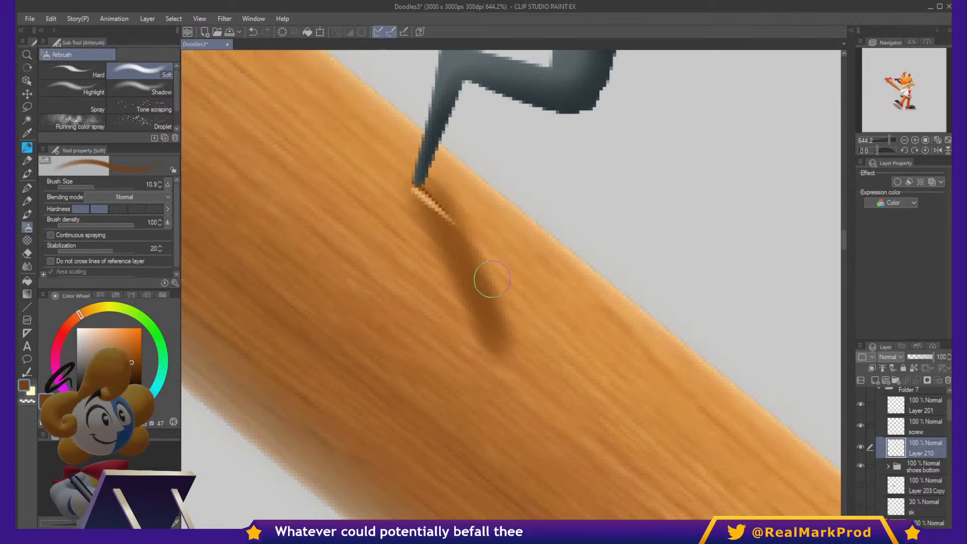
mouse_move(491, 279)
mouse_down()
mouse_move(482, 312)
mouse_move(542, 314)
mouse_up()
key(ctrl+z)
key(ctrl+z)
mouse_move(425, 201)
mouse_down()
mouse_move(442, 259)
mouse_move(520, 302)
mouse_move(446, 219)
mouse_move(446, 268)
mouse_move(492, 272)
mouse_move(555, 385)
mouse_move(518, 388)
mouse_move(539, 367)
mouse_move(507, 302)
mouse_move(416, 286)
mouse_up()
key(ctrl+z)
Shape the screw's shadow on the bat into a soft bent form, fade it, and lower its layer opacity to 80%.
mouse_move(335, 215)
mouse_down()
mouse_move(383, 236)
mouse_move(442, 194)
mouse_up()
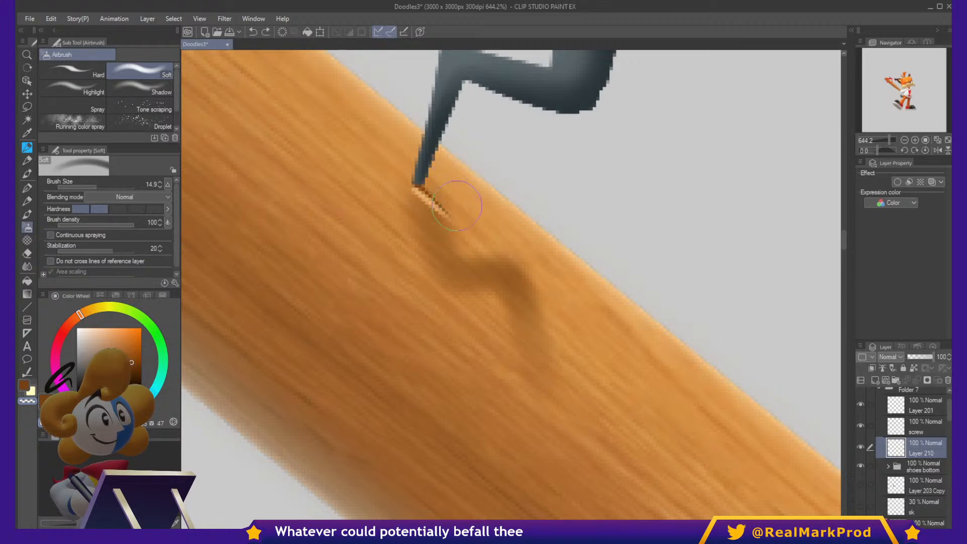
drag(490, 228, 529, 247)
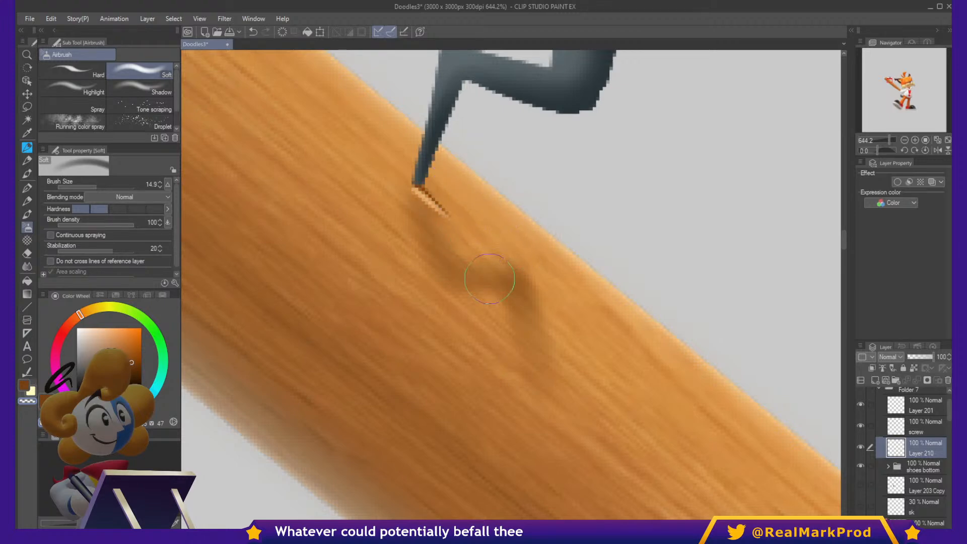
mouse_move(489, 279)
mouse_down()
mouse_move(504, 330)
mouse_move(523, 297)
mouse_move(559, 304)
mouse_move(628, 352)
mouse_move(625, 332)
mouse_move(633, 327)
mouse_up()
scroll(607, 305, down, 4)
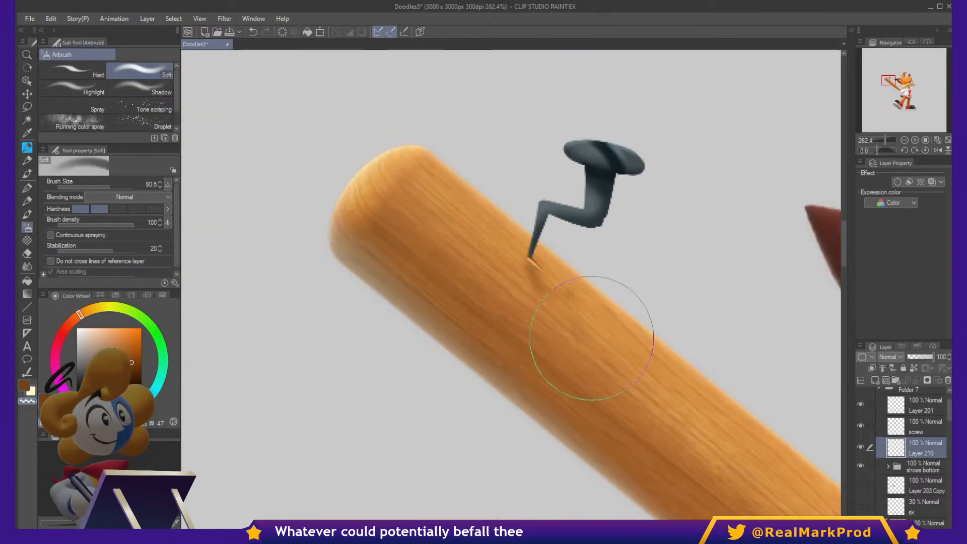
key(ctrl+z)
scroll(718, 396, down, 3)
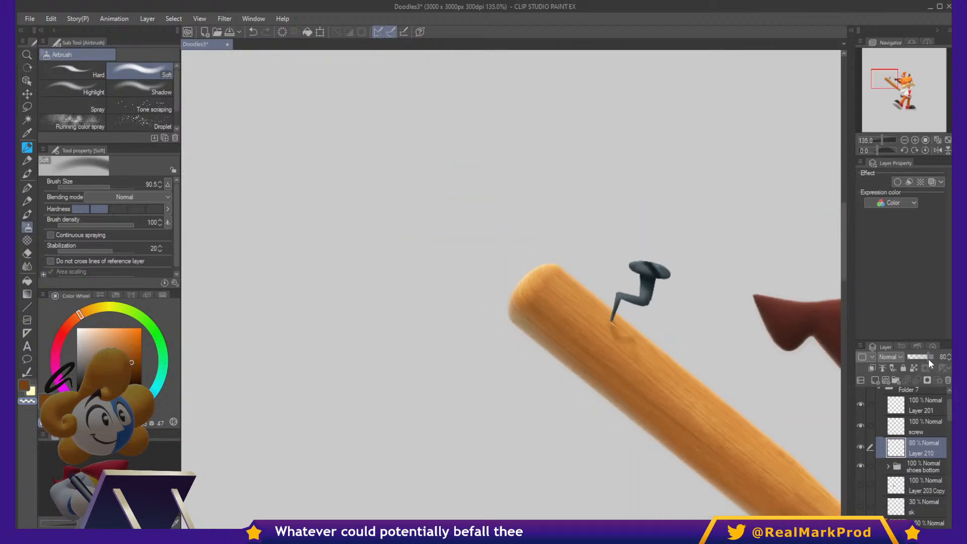
Add a new layer directly beneath the Naamloos character layer.
scroll(614, 381, down, 4)
scroll(614, 381, down, 2)
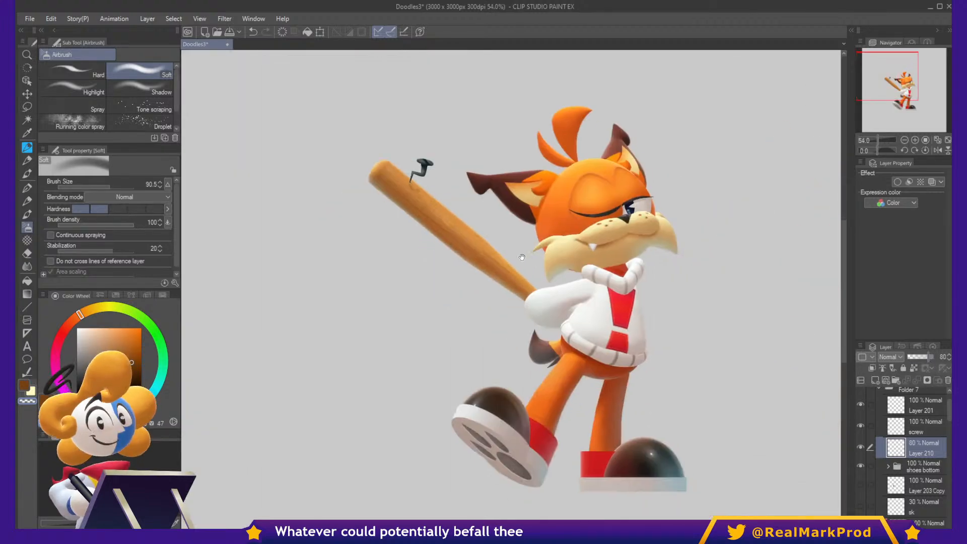
scroll(535, 282, up, 4)
scroll(535, 282, up, 1)
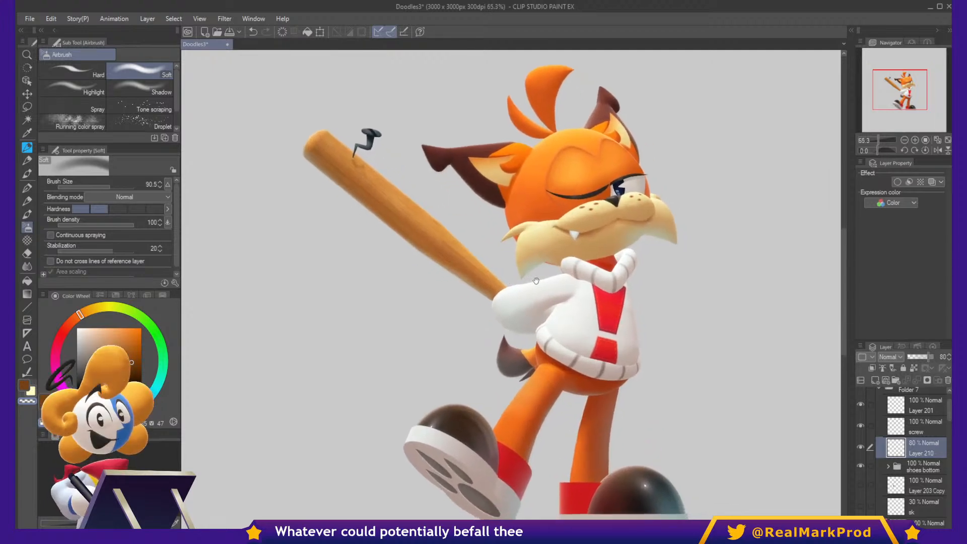
scroll(534, 282, down, 2)
scroll(911, 449, down, 2)
scroll(909, 453, down, 5)
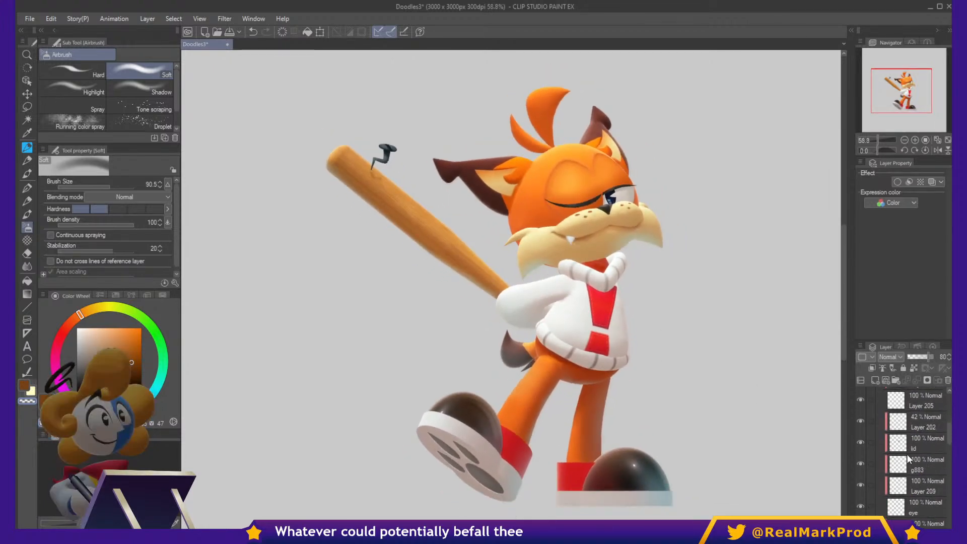
click(900, 452)
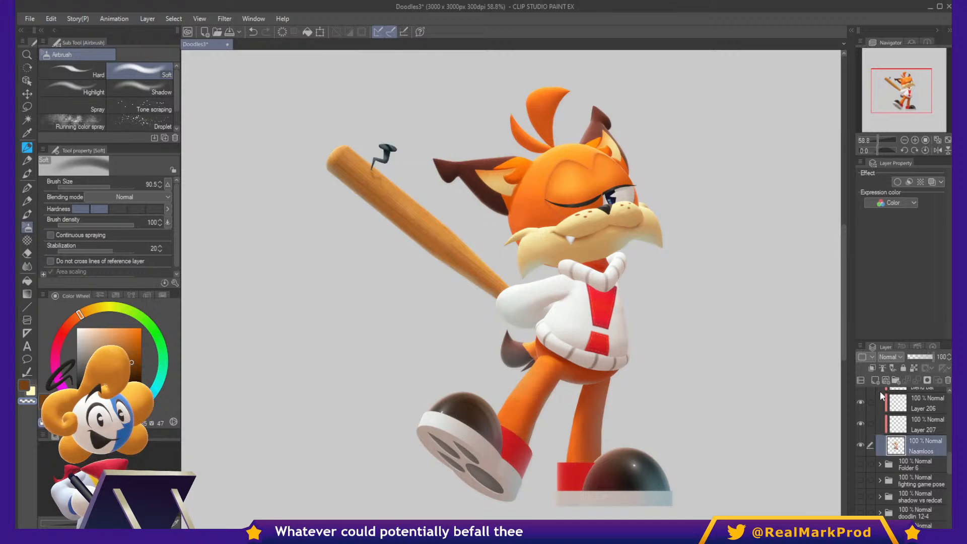
click(875, 379)
drag(915, 475, 906, 472)
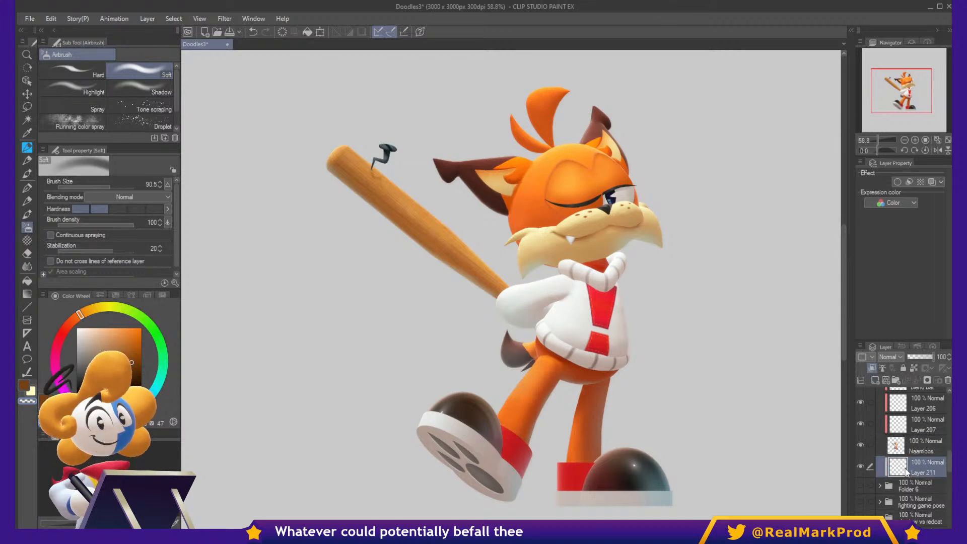
Paint a large orange backdrop behind the character with the Neat lines COLOR brush at size 883.7.
key(b)
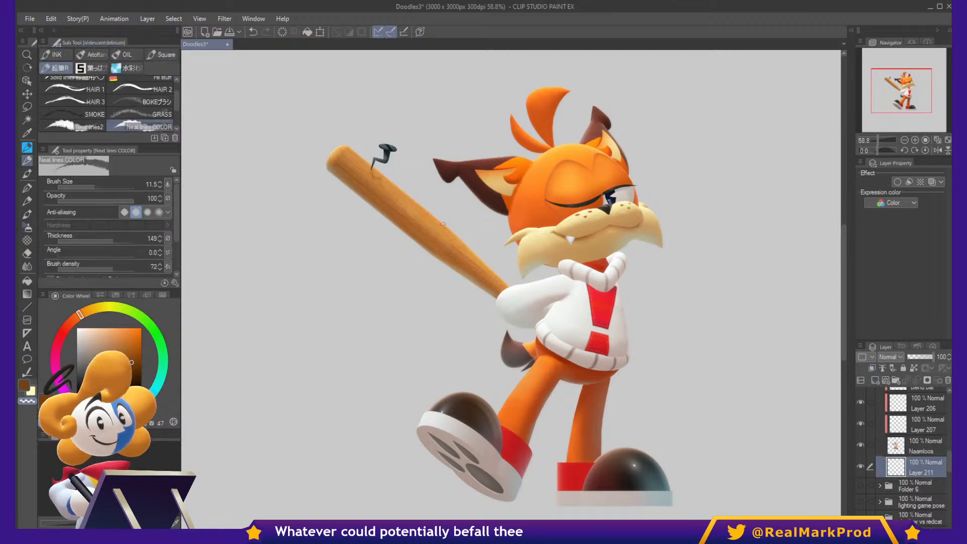
drag(401, 243, 533, 243)
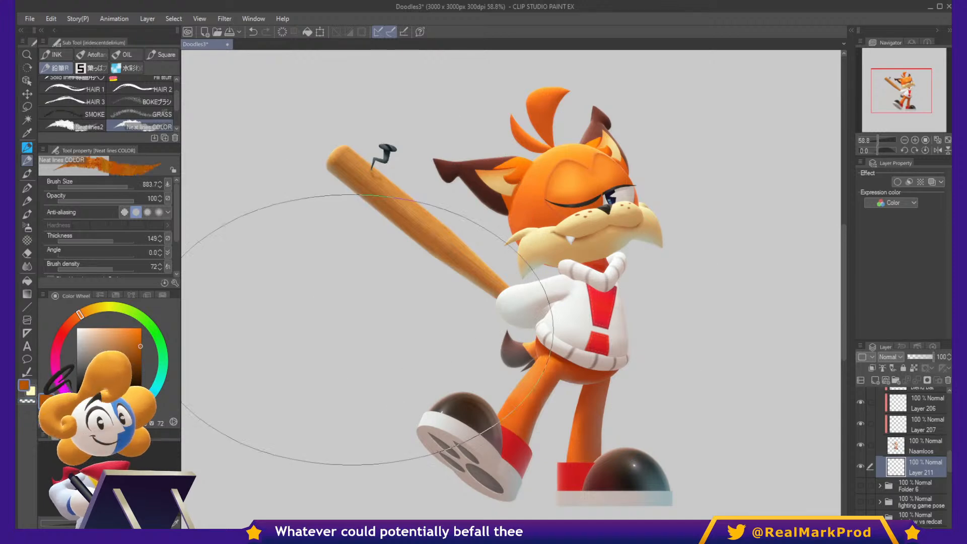
mouse_move(355, 323)
mouse_down()
mouse_move(410, 313)
mouse_move(442, 173)
mouse_move(652, 219)
mouse_move(694, 403)
mouse_move(360, 353)
mouse_move(458, 253)
mouse_up()
key(ctrl+minus)
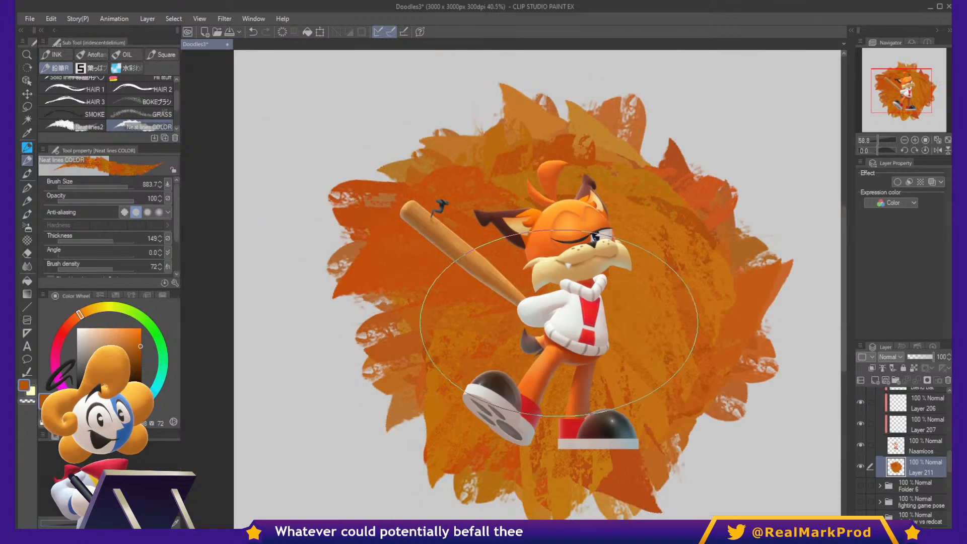
Scale the orange backdrop down to 68% width and 63% height around the character.
key(ctrl+t)
drag(793, 82, 705, 145)
drag(635, 285, 636, 284)
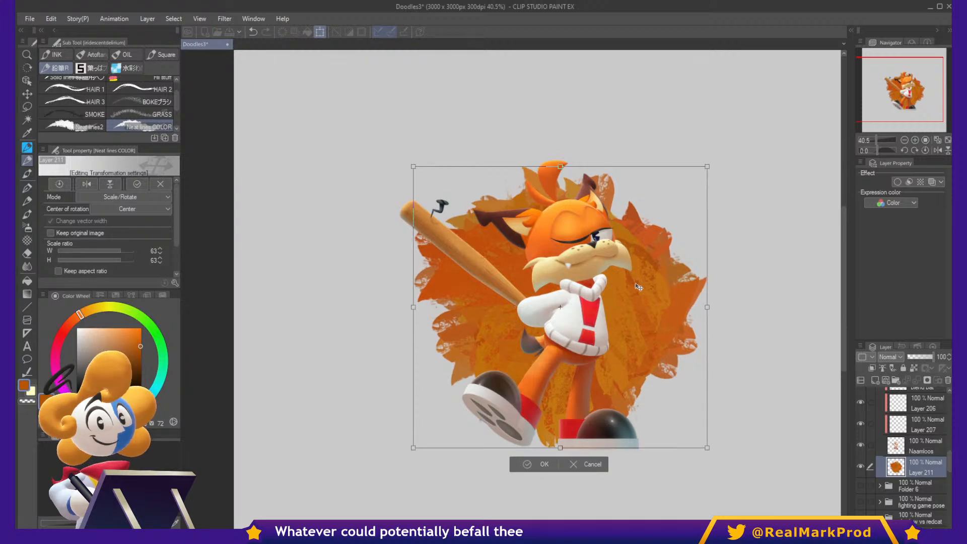
mouse_move(707, 306)
mouse_down()
mouse_move(687, 313)
mouse_move(720, 309)
mouse_up()
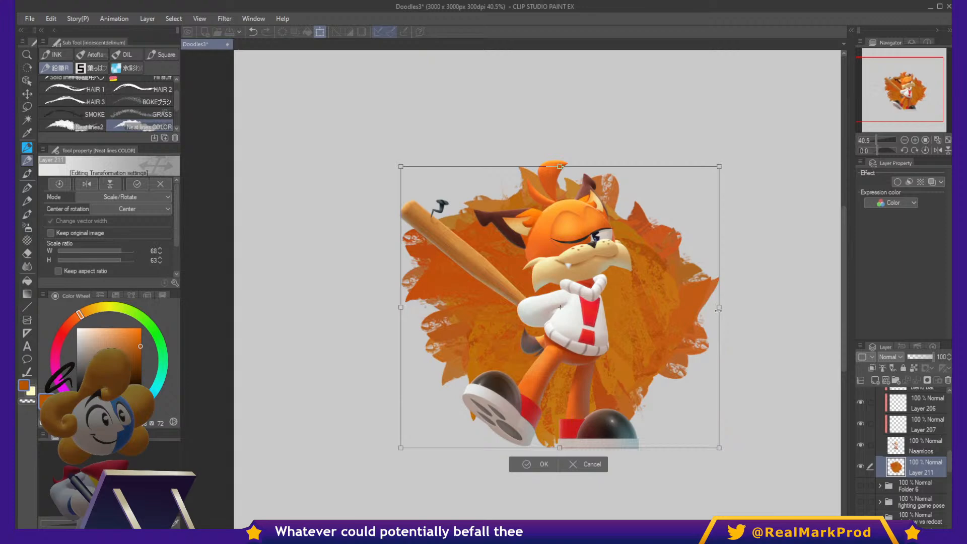
scroll(555, 311, up, 1)
key(Return)
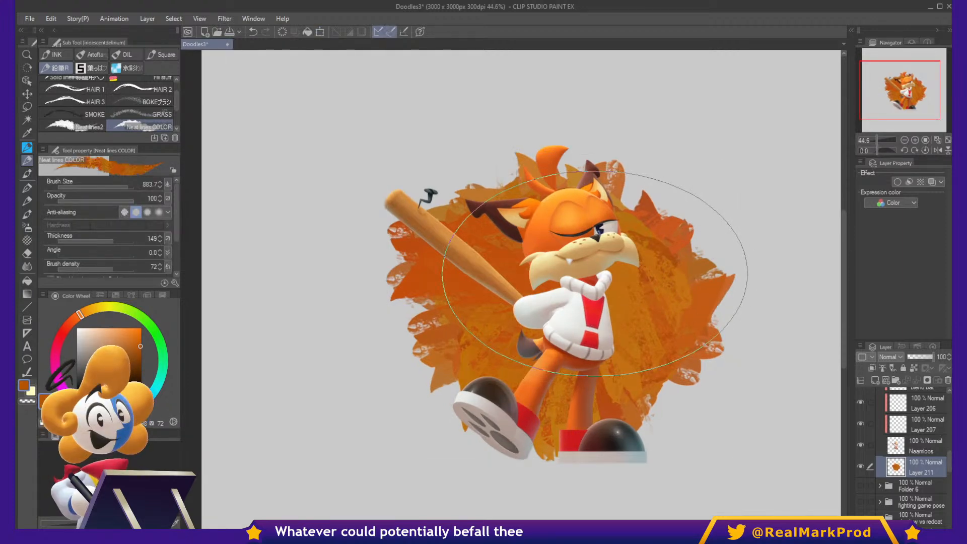
Erase the backdrop's outer and top edges into a ragged, downward-tapering shape using the same brush with transparent colour.
key(c)
drag(559, 323, 458, 334)
drag(376, 237, 393, 322)
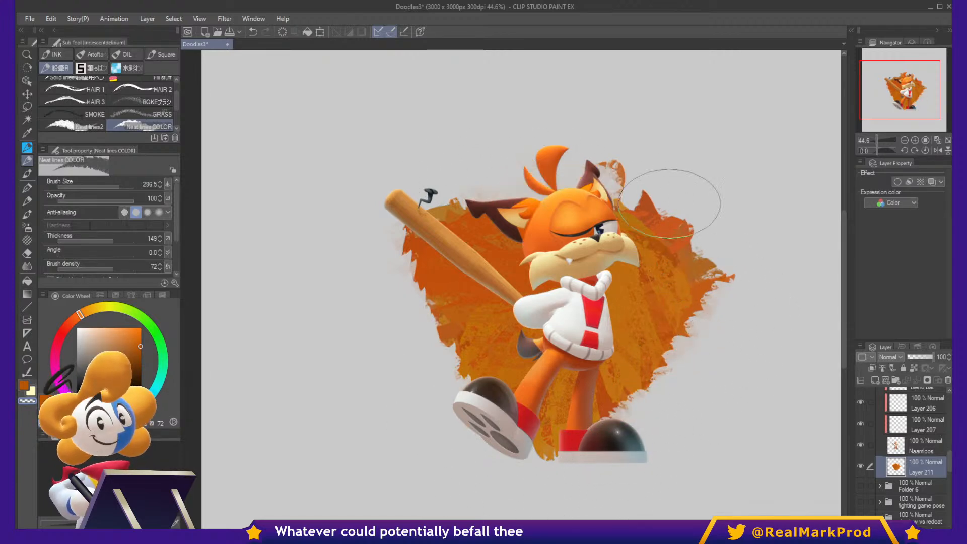
mouse_move(670, 204)
mouse_down()
mouse_move(639, 170)
mouse_move(711, 188)
mouse_up()
drag(668, 233, 654, 231)
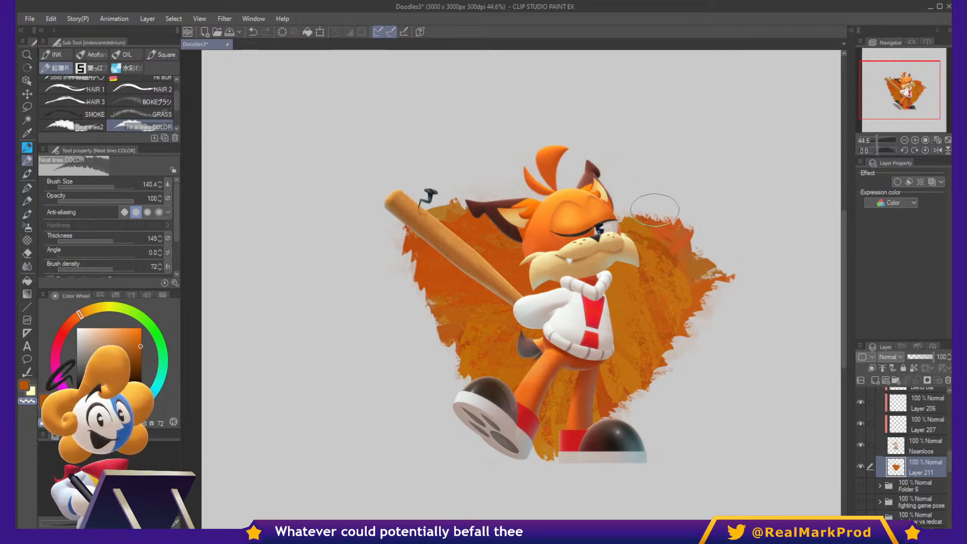
Paint extra orange patches beside the character's legs, above the bat, and below the bat's outer end.
key(c)
drag(705, 333, 693, 348)
key(ctrl+z)
mouse_move(720, 311)
mouse_down()
mouse_move(714, 325)
mouse_move(730, 333)
mouse_up()
key(ctrl+z)
mouse_move(716, 320)
mouse_down()
mouse_move(729, 335)
mouse_move(730, 320)
mouse_move(706, 363)
mouse_up()
key(ctrl+z)
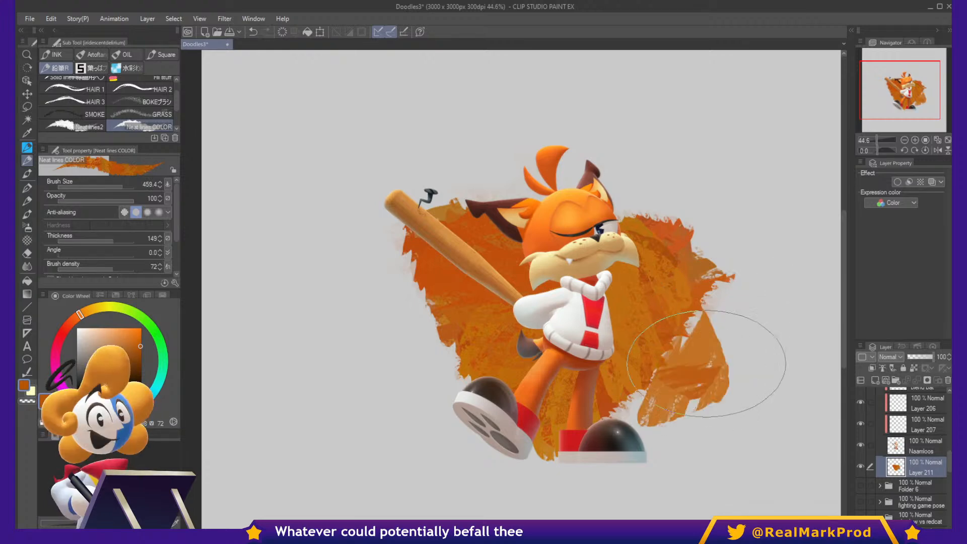
drag(439, 218, 480, 158)
mouse_move(403, 346)
mouse_down()
mouse_move(442, 347)
mouse_move(384, 310)
mouse_move(428, 325)
mouse_move(446, 352)
mouse_up()
Carve gaps between the added patches and the main backdrop, and trim the patch beside the legs.
key(c)
mouse_move(363, 314)
mouse_down()
mouse_move(354, 336)
mouse_move(402, 392)
mouse_move(432, 354)
mouse_move(418, 247)
mouse_up()
mouse_move(445, 202)
mouse_down()
mouse_move(484, 173)
mouse_move(513, 174)
mouse_up()
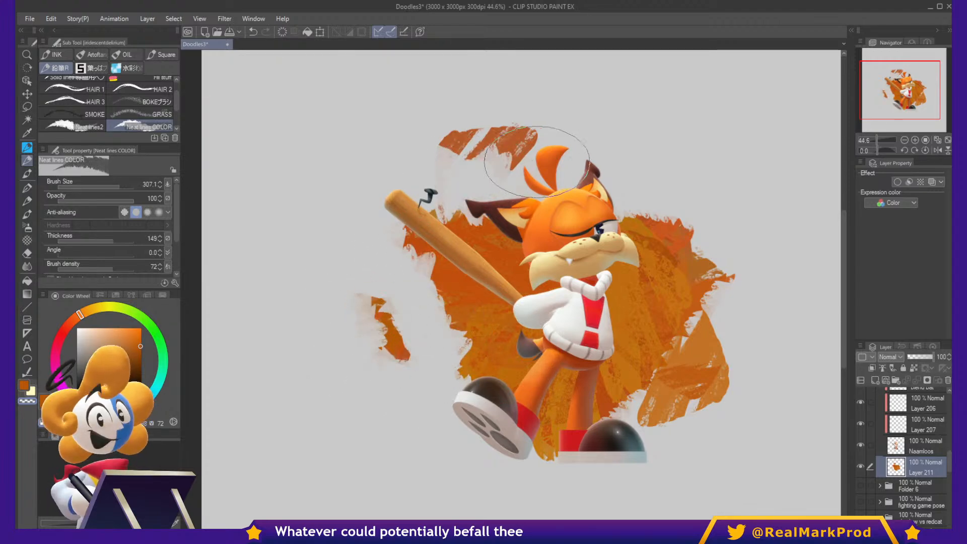
mouse_move(718, 344)
mouse_down()
mouse_move(690, 346)
mouse_move(655, 407)
mouse_move(688, 410)
mouse_move(746, 373)
mouse_move(662, 347)
mouse_move(665, 361)
mouse_move(681, 330)
mouse_move(705, 342)
mouse_move(676, 365)
mouse_move(674, 398)
mouse_move(742, 346)
mouse_move(688, 425)
mouse_move(719, 385)
mouse_move(662, 445)
mouse_move(703, 400)
mouse_move(747, 326)
mouse_up()
Carve a ragged gap between the character's legs and the neighbouring orange patch with a brush of size 124.1.
key(c)
key(c)
key(c)
key([)
key([)
key([)
key([)
key([)
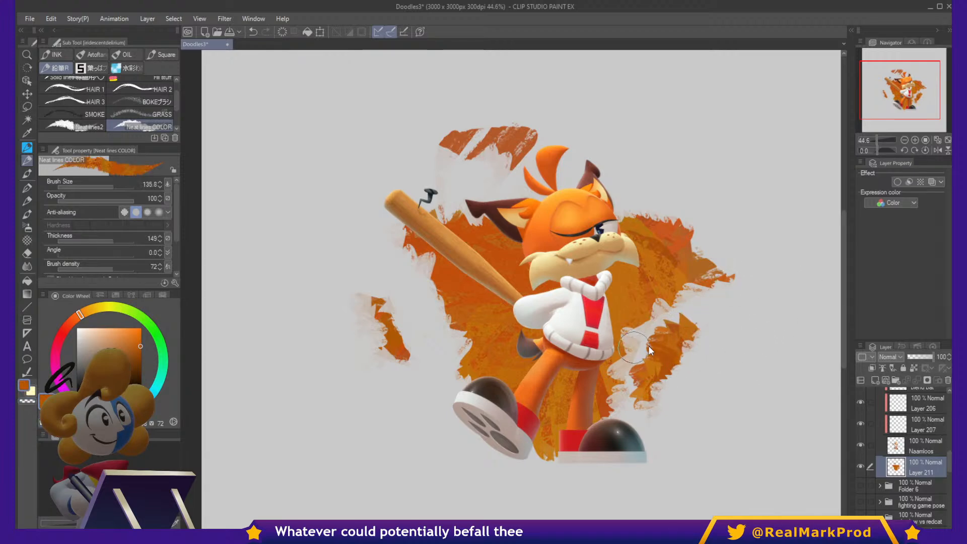
mouse_move(646, 345)
mouse_down()
mouse_move(641, 369)
mouse_move(649, 346)
mouse_move(692, 327)
mouse_move(652, 340)
mouse_move(644, 381)
mouse_up()
key(c)
drag(638, 338, 631, 395)
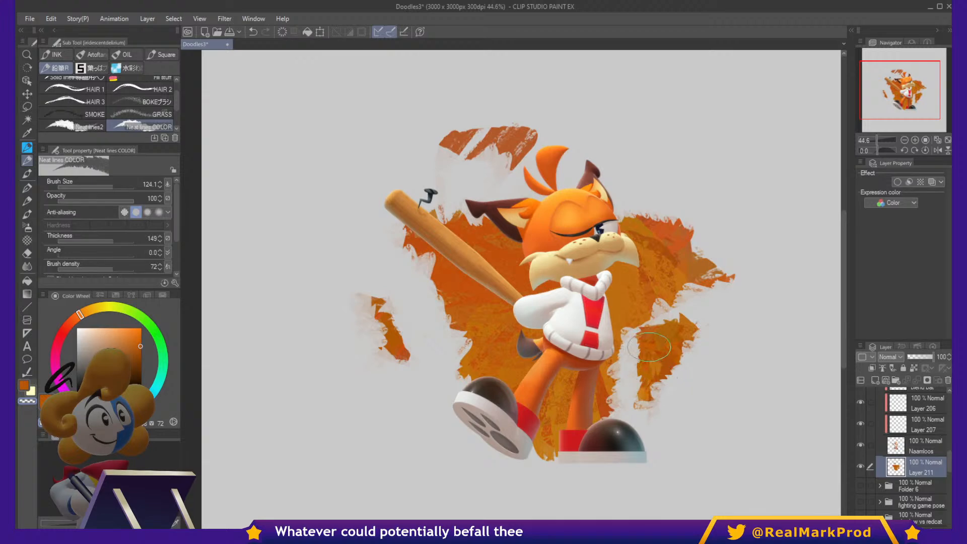
Repaint the inner edge of the patch beside the legs in orange at brush size 124.1.
key(c)
key(c)
key(c)
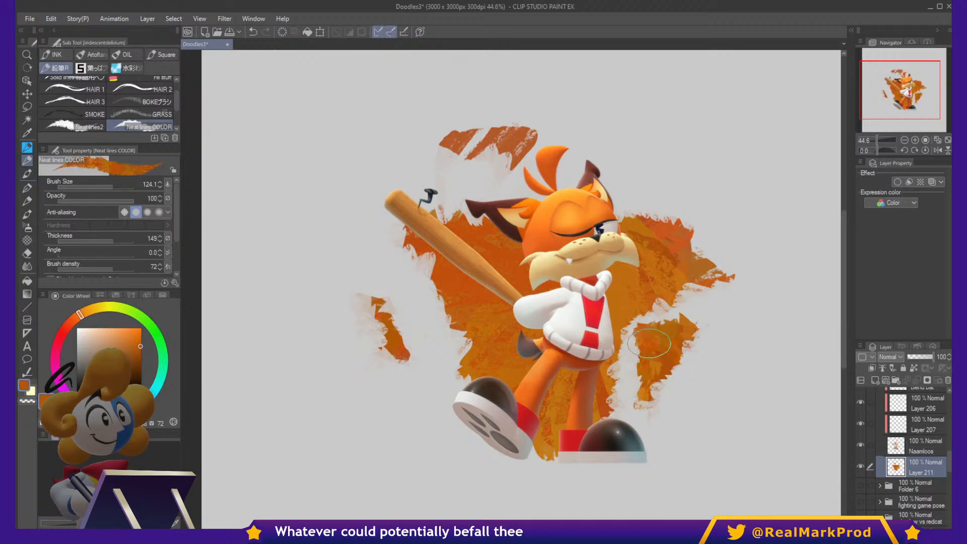
mouse_move(649, 342)
mouse_down()
mouse_move(638, 375)
mouse_move(669, 383)
mouse_up()
key(c)
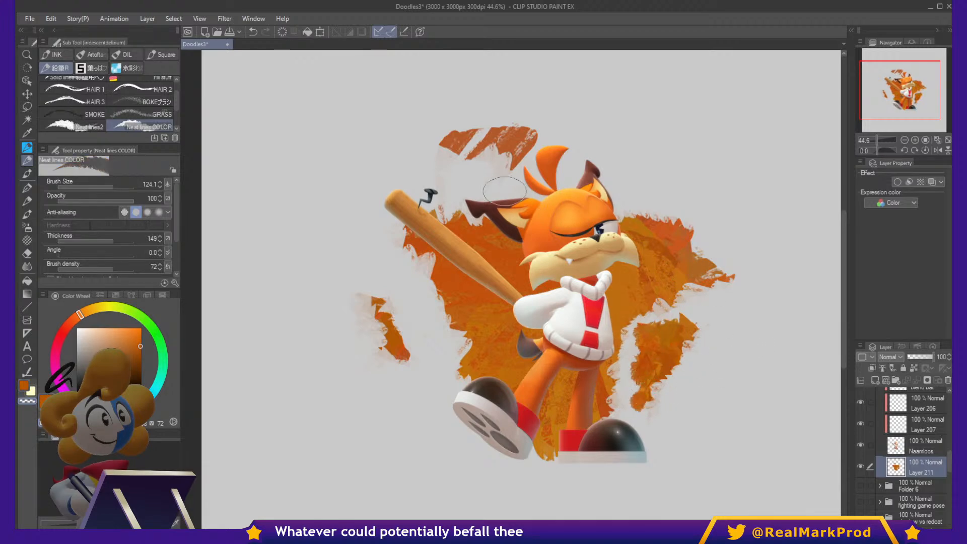
Erase the patch above the head and rework the small patch below the bat into ragged strokes.
mouse_move(477, 178)
ctrl+alt+mouse_down()
mouse_move(521, 160)
mouse_move(509, 134)
mouse_move(480, 138)
mouse_move(524, 179)
ctrl+alt+mouse_up()
mouse_move(469, 267)
ctrl+alt+mouse_down()
mouse_move(436, 270)
mouse_move(369, 315)
mouse_move(428, 329)
mouse_move(433, 349)
mouse_move(416, 322)
mouse_move(439, 296)
mouse_move(455, 360)
ctrl+alt+mouse_up()
key(c)
key(c)
mouse_move(401, 310)
mouse_down()
mouse_move(443, 382)
mouse_move(460, 382)
mouse_move(436, 365)
mouse_move(442, 373)
mouse_move(420, 368)
mouse_move(435, 387)
mouse_up()
key(c)
key(c)
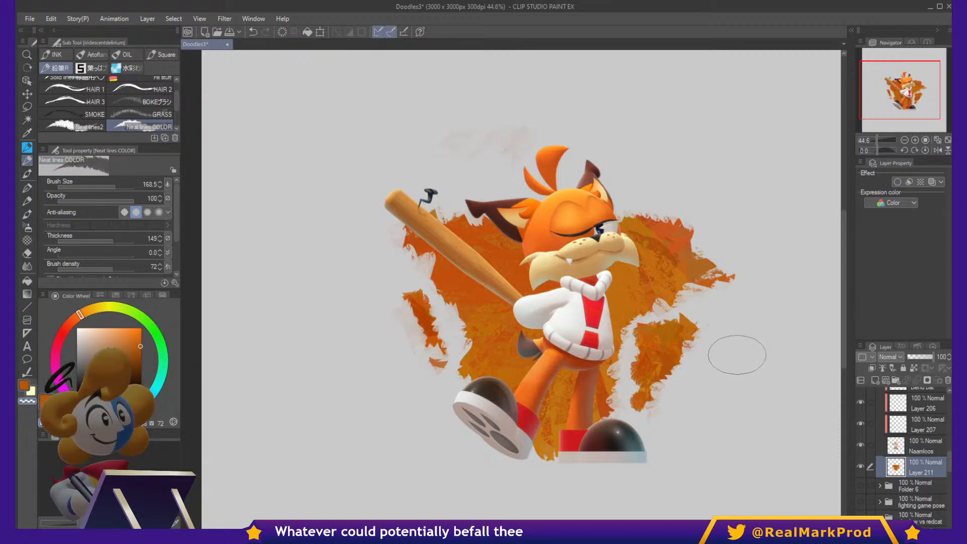
Try an orange brush patch above the character's head and undo it.
key(c)
drag(453, 151, 518, 135)
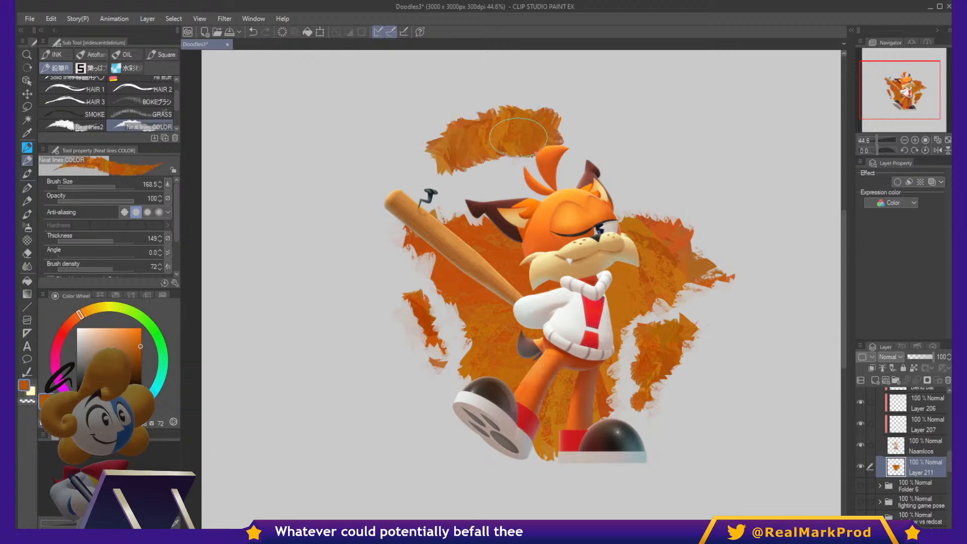
key(ctrl+z)
Shift the backdrop layer's hue from orange to yellow-green and apply the adjustment.
drag(771, 364, 761, 382)
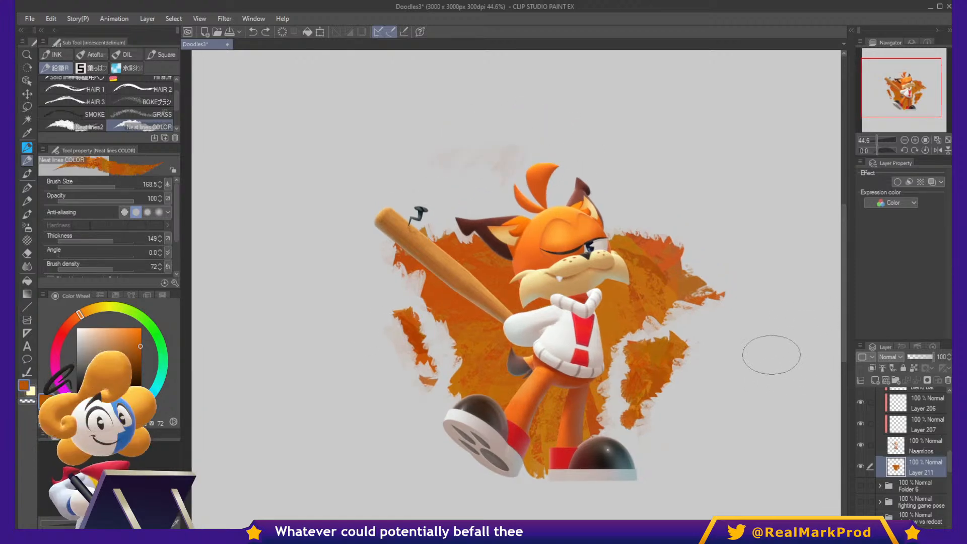
key(ctrl+u)
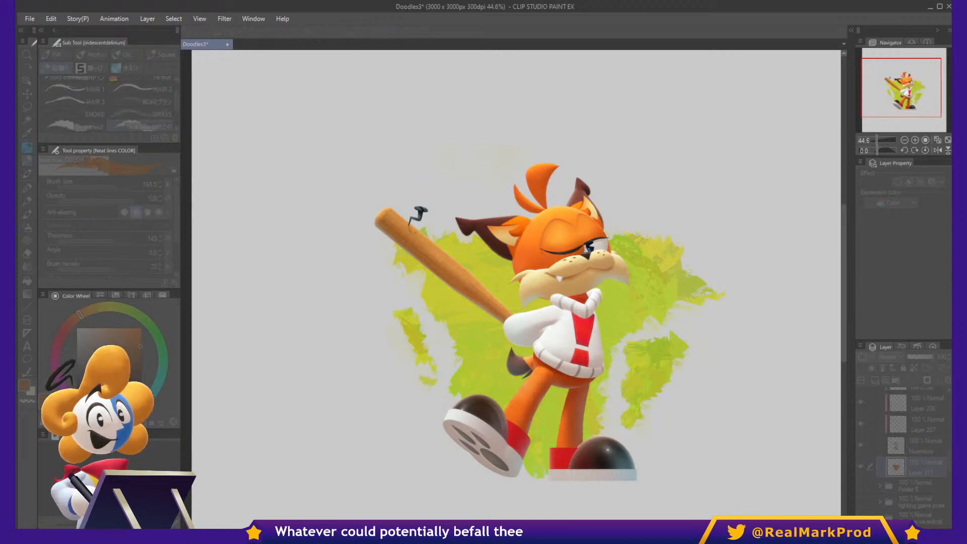
click(782, 42)
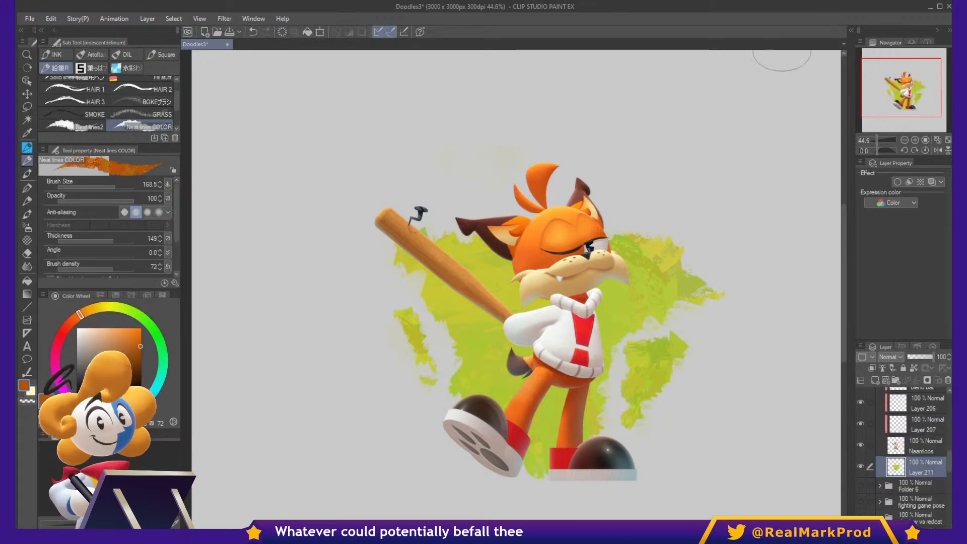
Rotate the green backdrop slightly clockwise, nudge it into place behind the character, and reduce its height a little.
key(ctrl+t)
drag(734, 265, 764, 279)
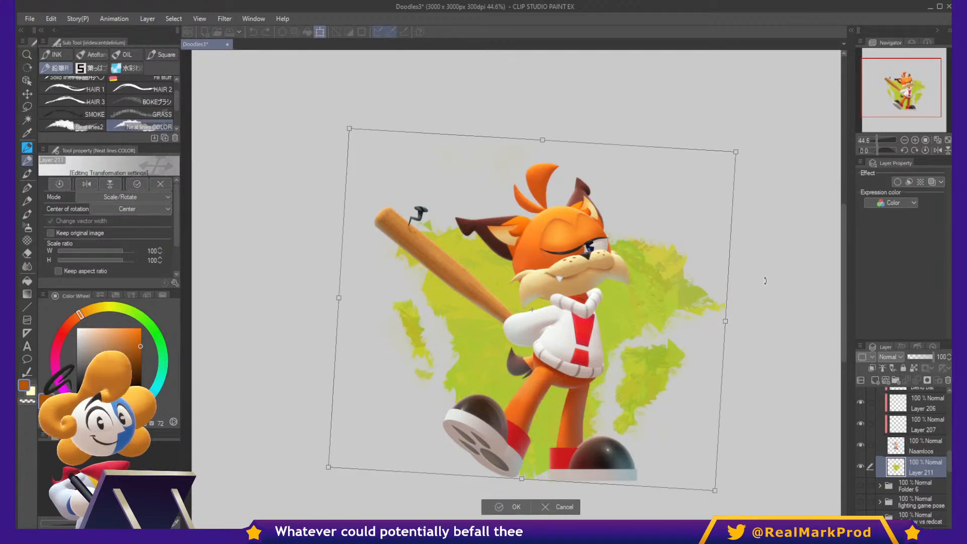
drag(685, 295, 692, 289)
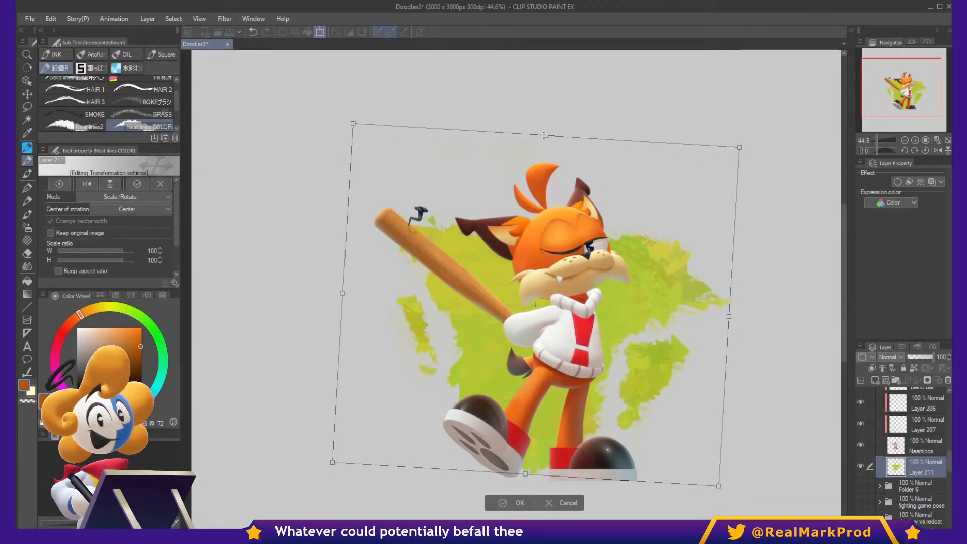
drag(545, 135, 545, 144)
key(Return)
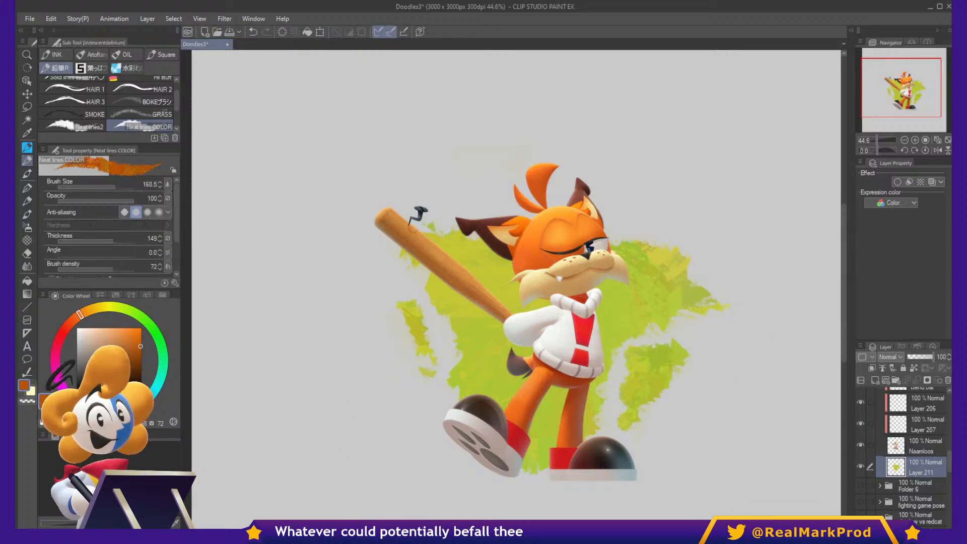
Add a layer beneath the green backdrop and cover it with pale yellow strokes at brush size 667.3.
click(874, 381)
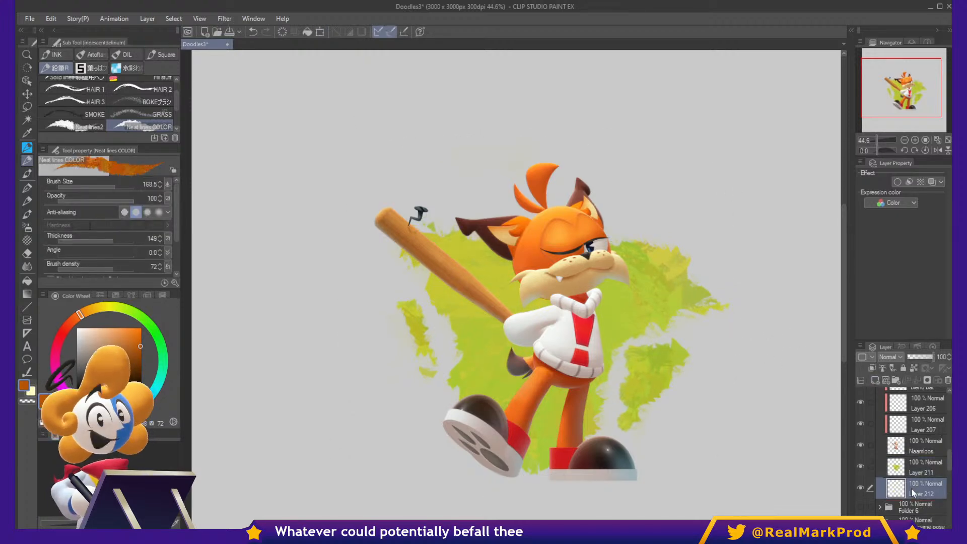
alt+click(482, 260)
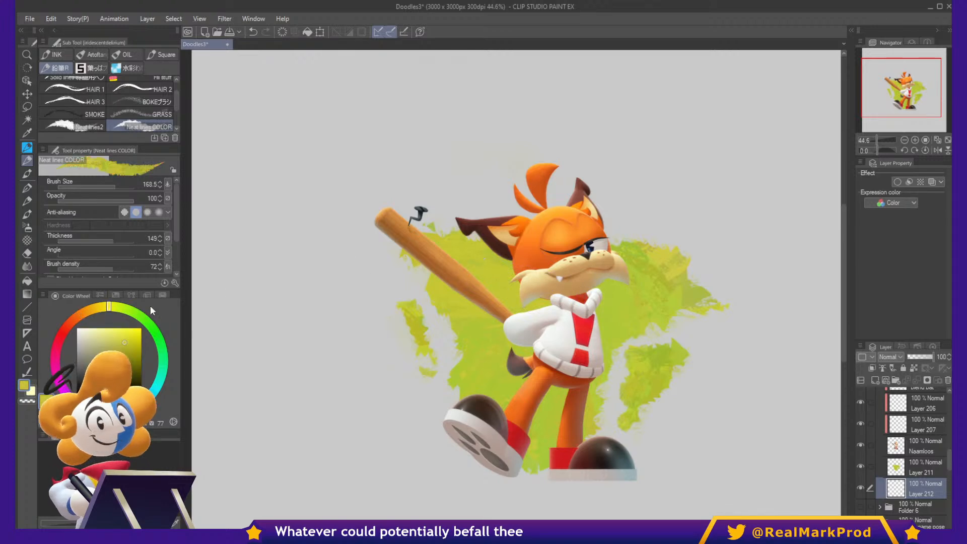
click(99, 311)
click(115, 326)
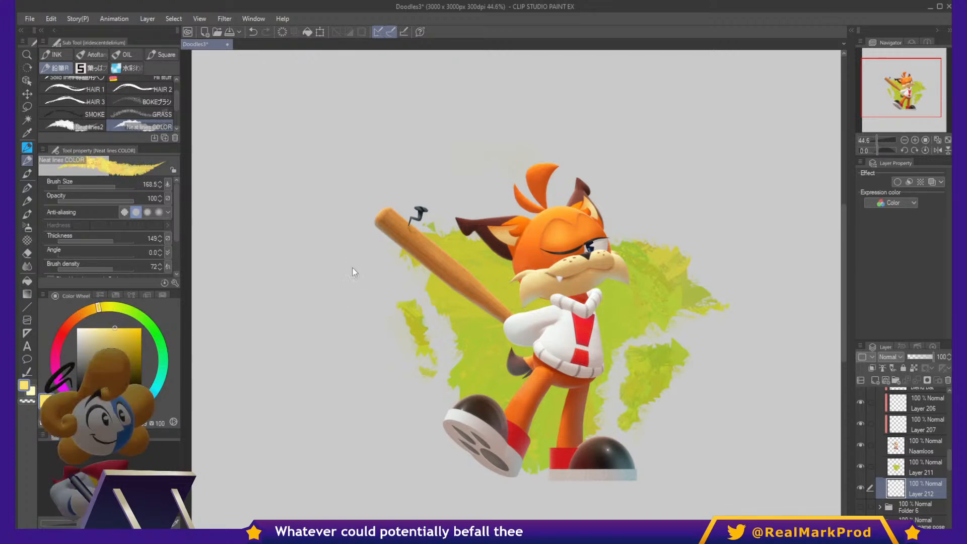
mouse_move(388, 151)
mouse_down()
mouse_move(345, 313)
mouse_move(400, 443)
mouse_move(608, 423)
mouse_move(785, 327)
mouse_move(649, 131)
mouse_move(423, 151)
mouse_move(313, 268)
mouse_move(236, 513)
mouse_move(755, 513)
mouse_up()
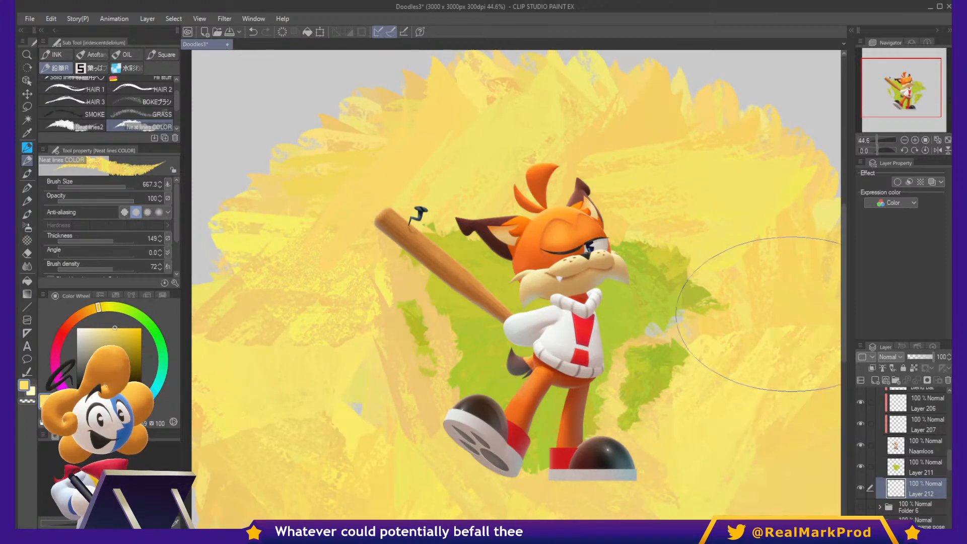
Move the yellow backdrop layer up and slightly to the right behind the character and lighten it to pale cream.
key(ctrl+t)
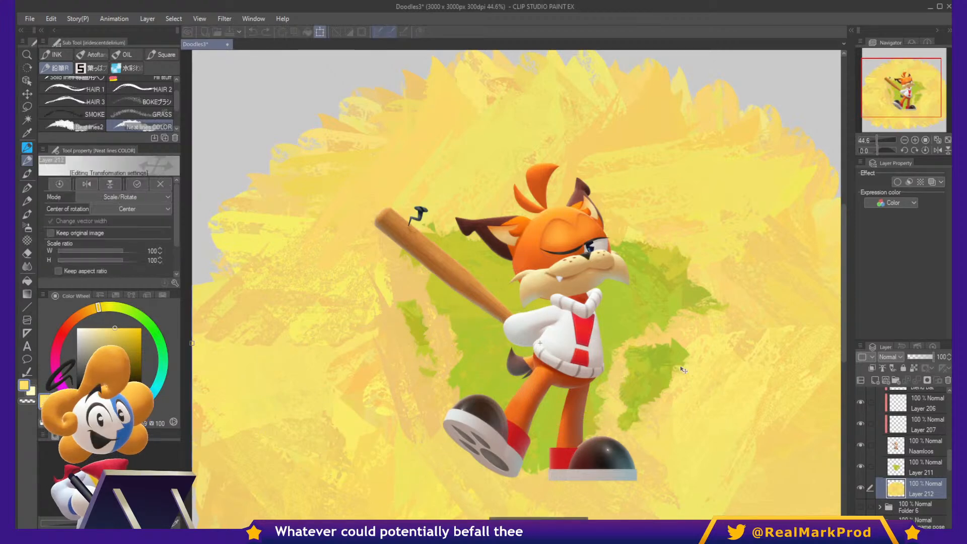
drag(683, 370, 696, 335)
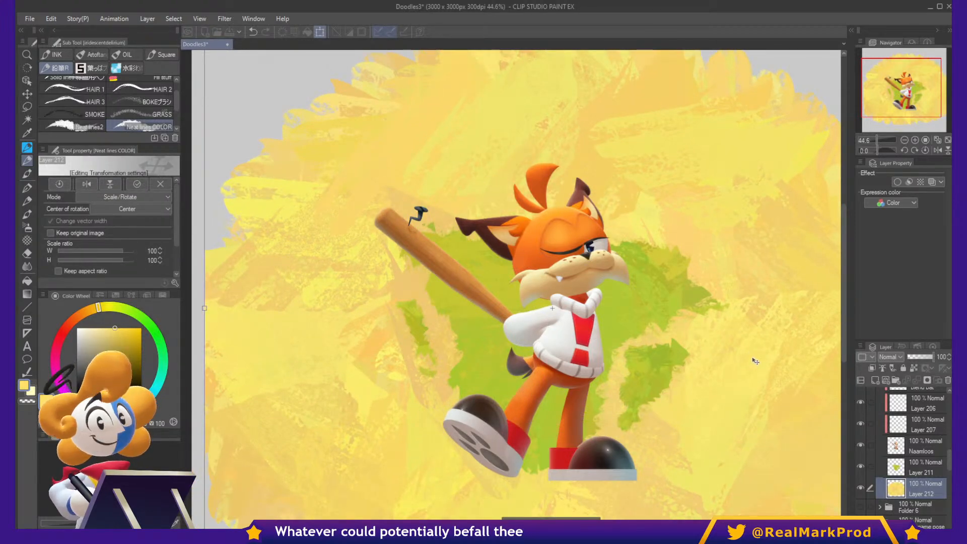
key(Return)
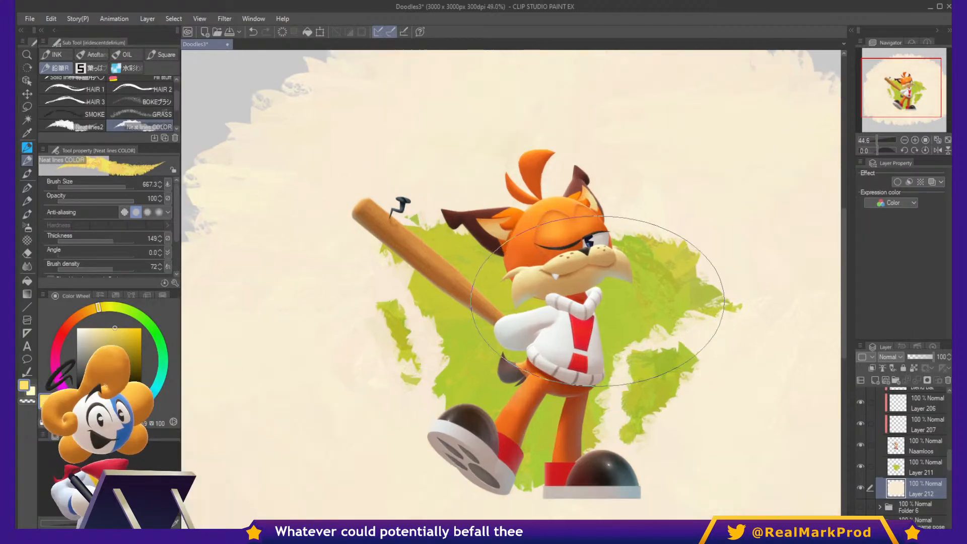
Duplicate the painted character's layer beneath the original, flip and flatten it to a height of -13, and skew it rightward under the shoes.
scroll(647, 388, up, 1)
click(920, 441)
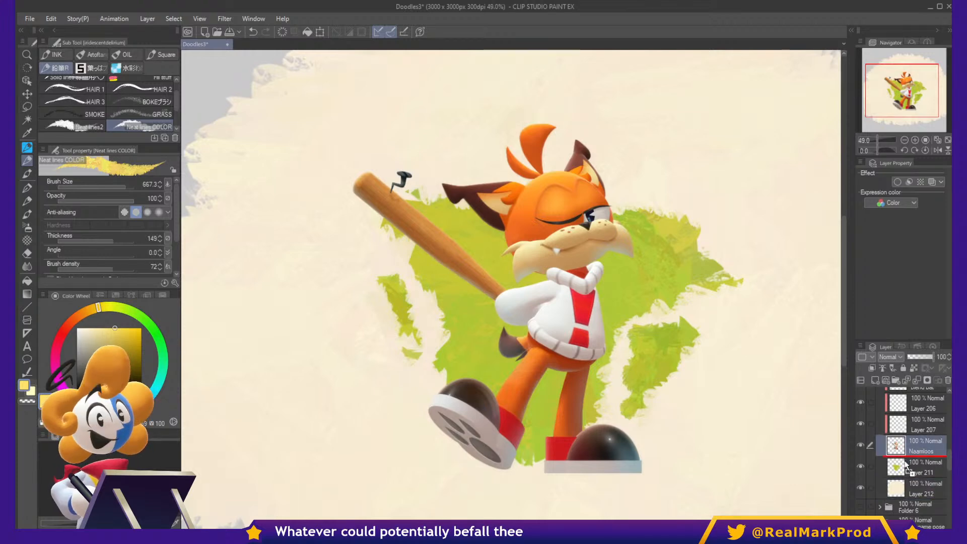
key(ctrl+j)
key(ctrl+t)
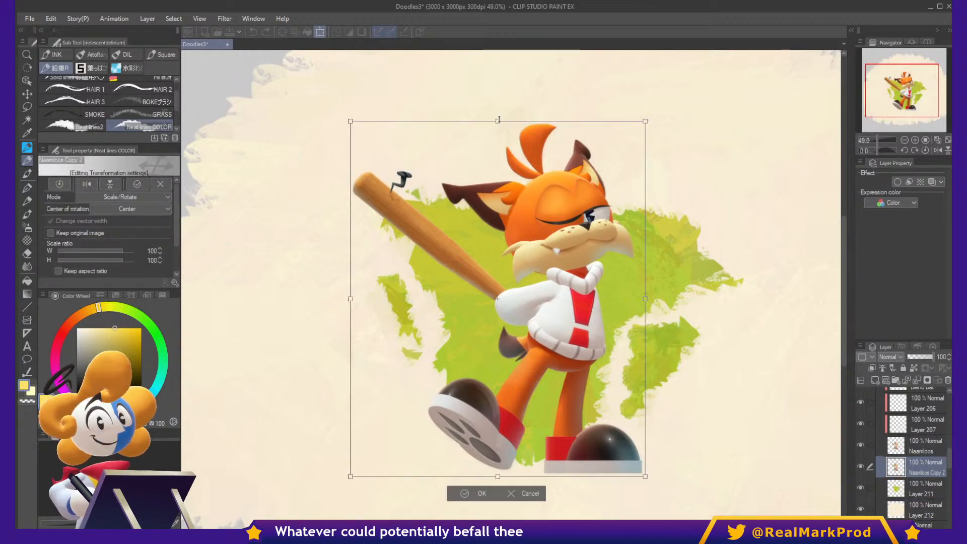
drag(498, 120, 499, 519)
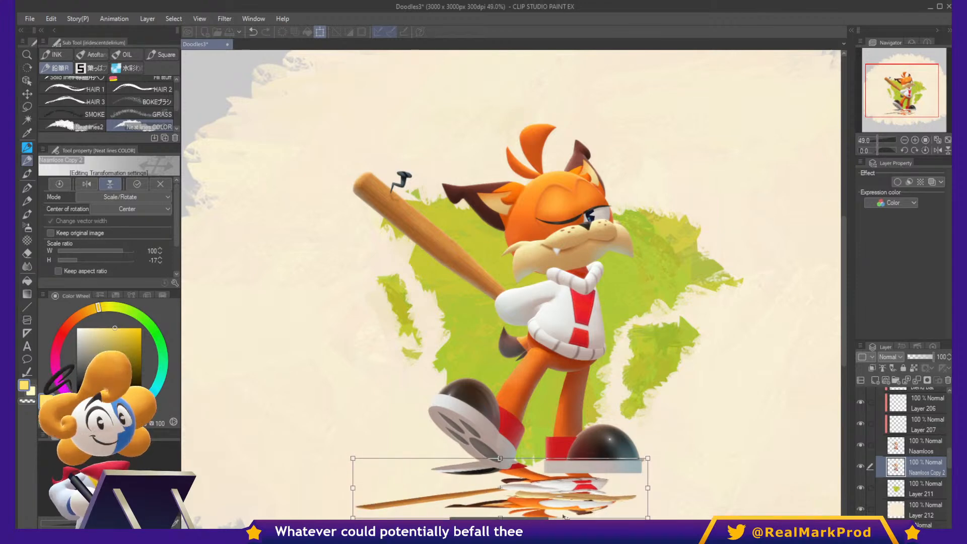
drag(502, 517, 696, 500)
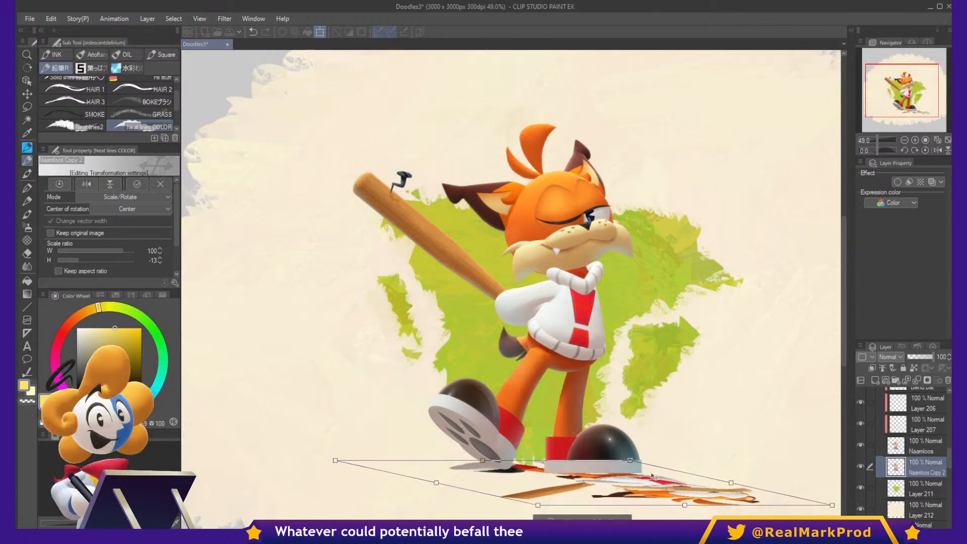
scroll(715, 487, down, 1)
drag(719, 486, 674, 485)
key(Return)
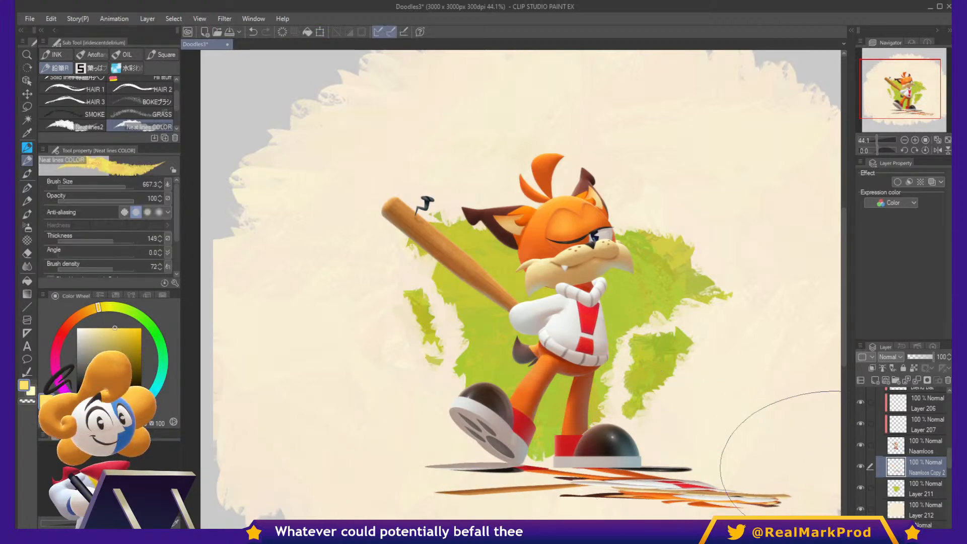
Recolour the flattened character copy solid dark green within its own outline and clear the selection.
click(141, 374)
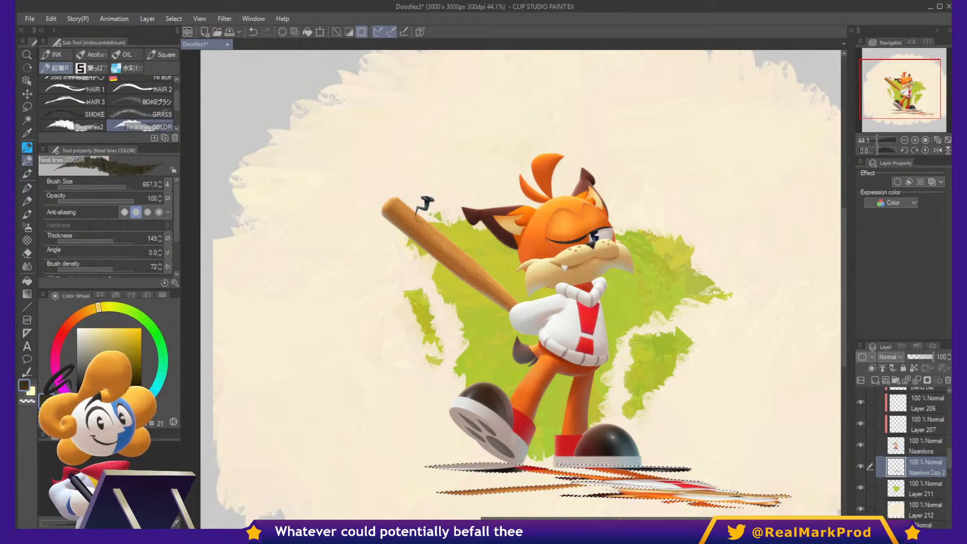
click(161, 347)
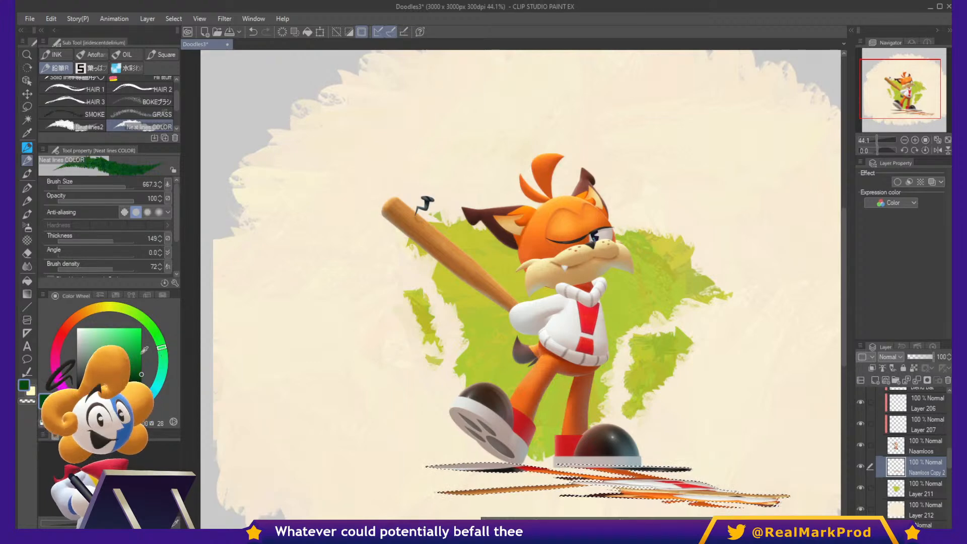
mouse_move(569, 460)
mouse_down()
mouse_move(610, 492)
mouse_move(643, 492)
mouse_move(777, 443)
mouse_up()
key(ctrl+d)
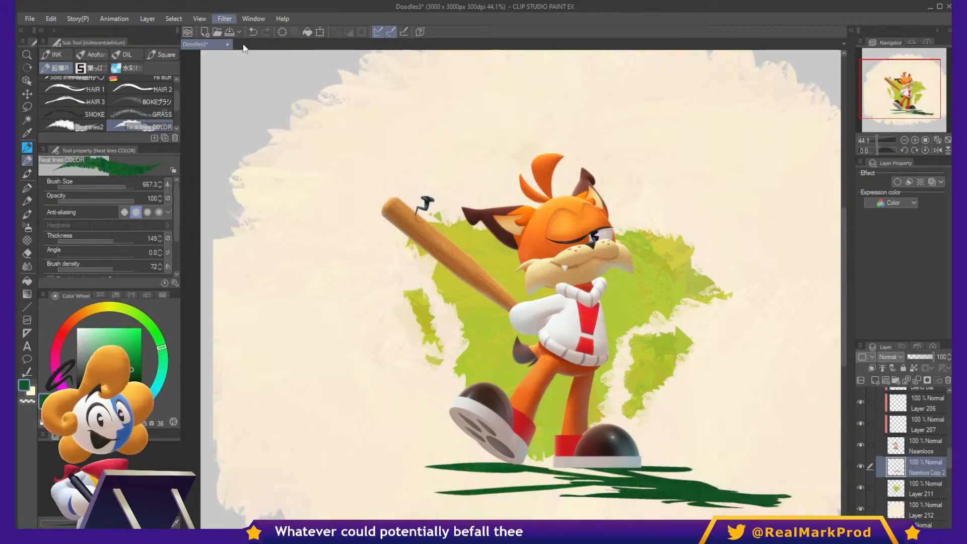
Blur the dark green cast shadow and mute it to olive-brown at 82% layer opacity.
click(297, 53)
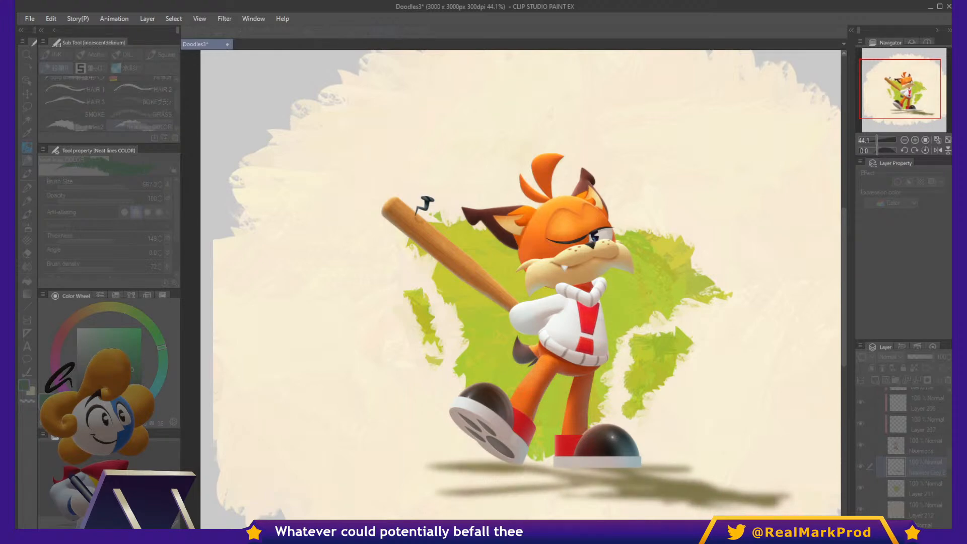
key(Return)
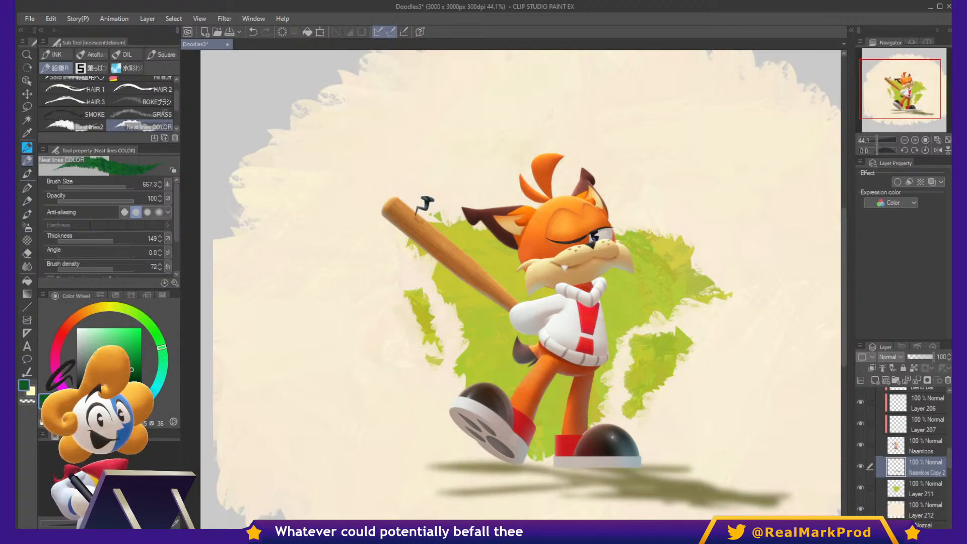
drag(924, 358, 928, 354)
drag(780, 300, 755, 271)
scroll(725, 257, up, 1)
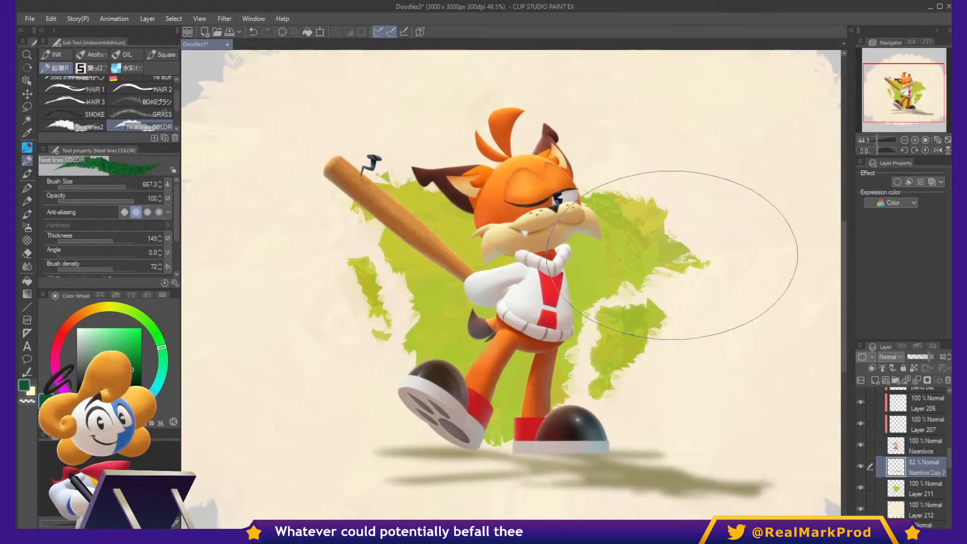
drag(699, 242, 711, 233)
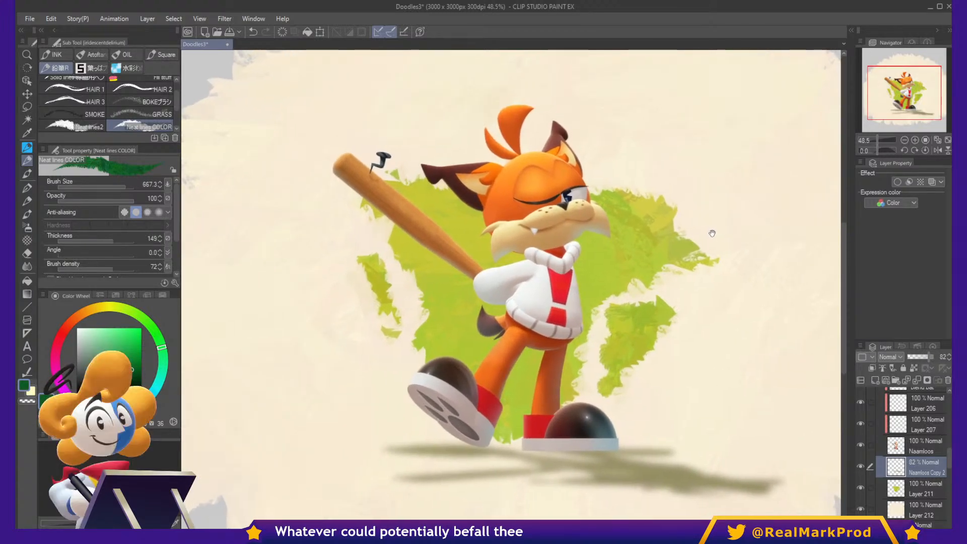
Paint textured strokes in a sampled cream over the backdrop and its bare corners on Layer 212, and save the file.
alt+click(750, 397)
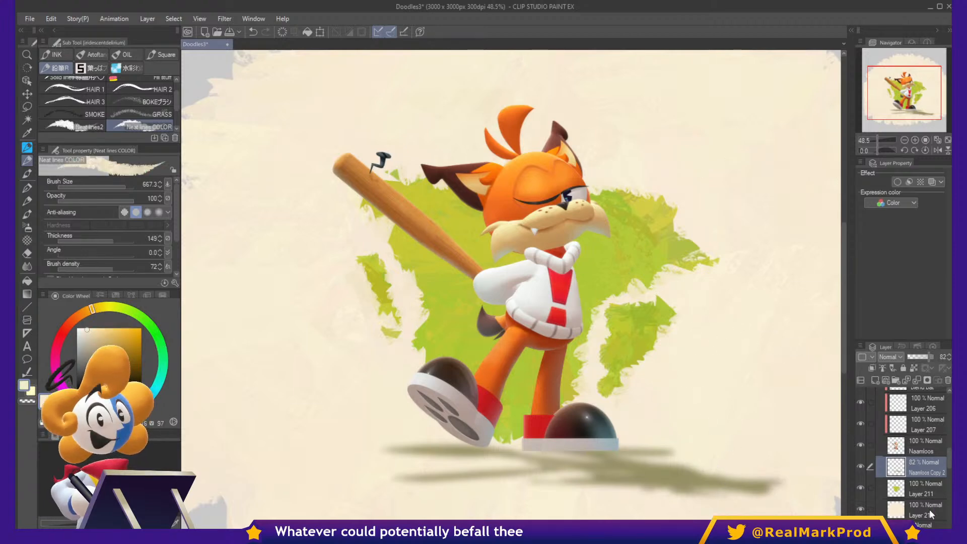
click(929, 509)
drag(281, 63, 192, 104)
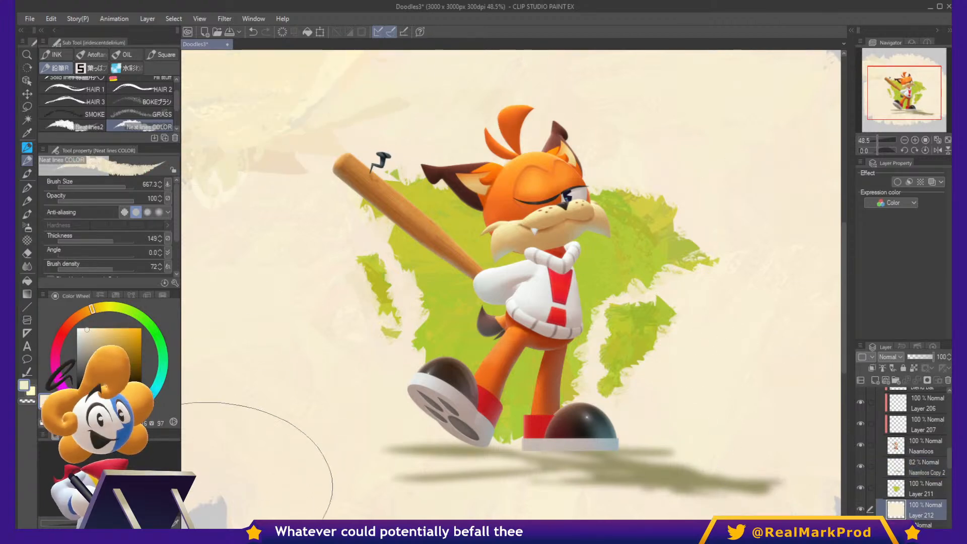
drag(208, 486, 204, 497)
mouse_move(265, 372)
mouse_down()
mouse_move(669, 328)
mouse_move(695, 190)
mouse_move(680, 378)
mouse_move(346, 229)
mouse_move(501, 32)
mouse_move(744, 183)
mouse_move(733, 388)
mouse_move(381, 419)
mouse_move(302, 410)
mouse_move(511, 485)
mouse_move(809, 461)
mouse_up()
key(m)
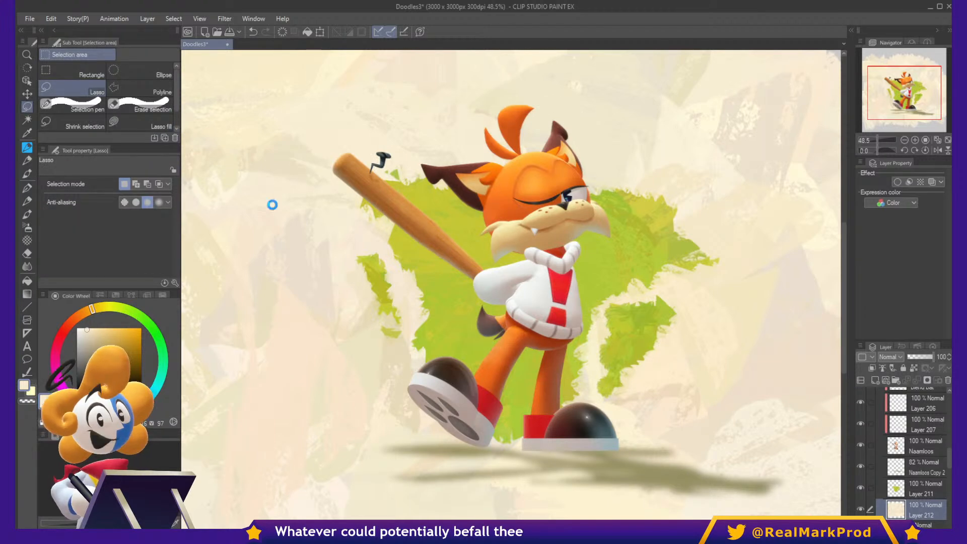
key(ctrl+s)
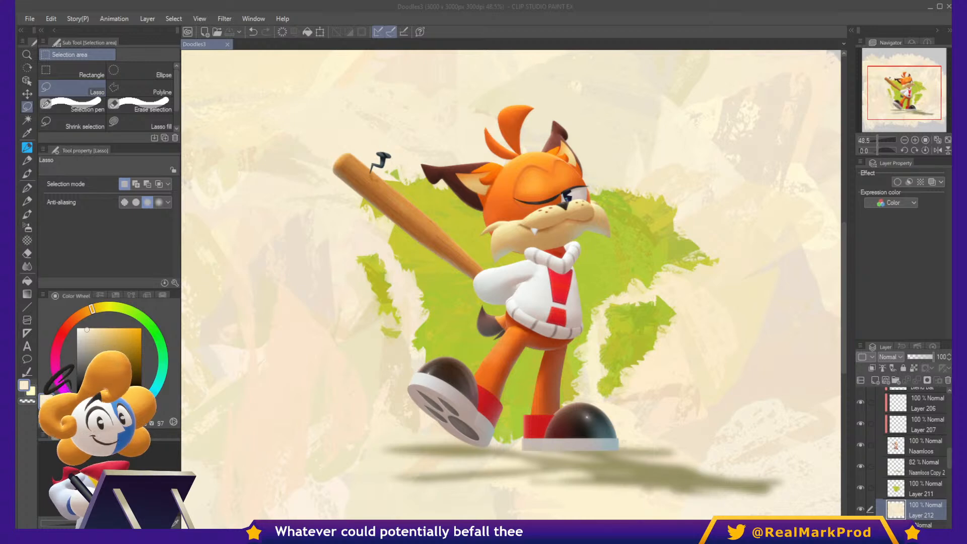
Nudge the cast shadow layer slightly to the left so it sits under the character's shoes.
scroll(529, 207, up, 2)
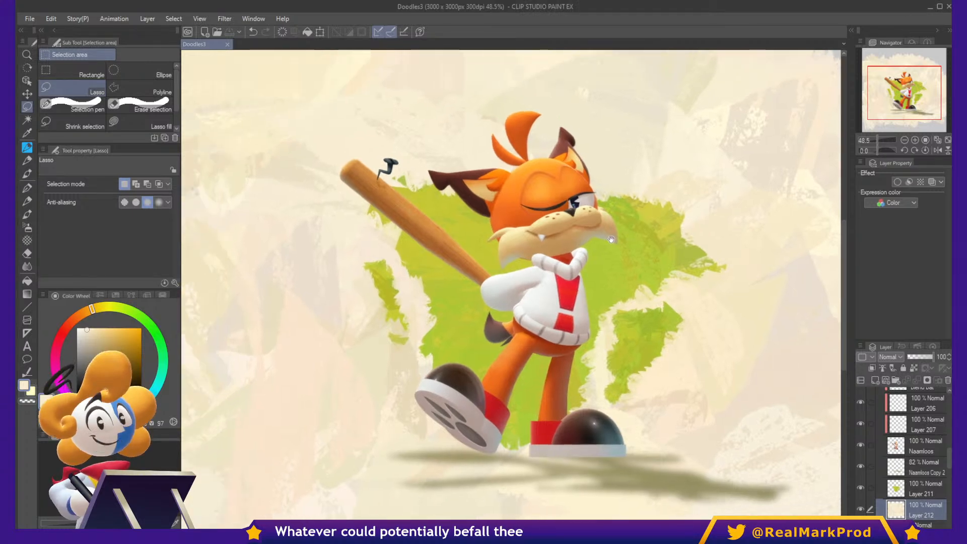
scroll(528, 207, up, 1)
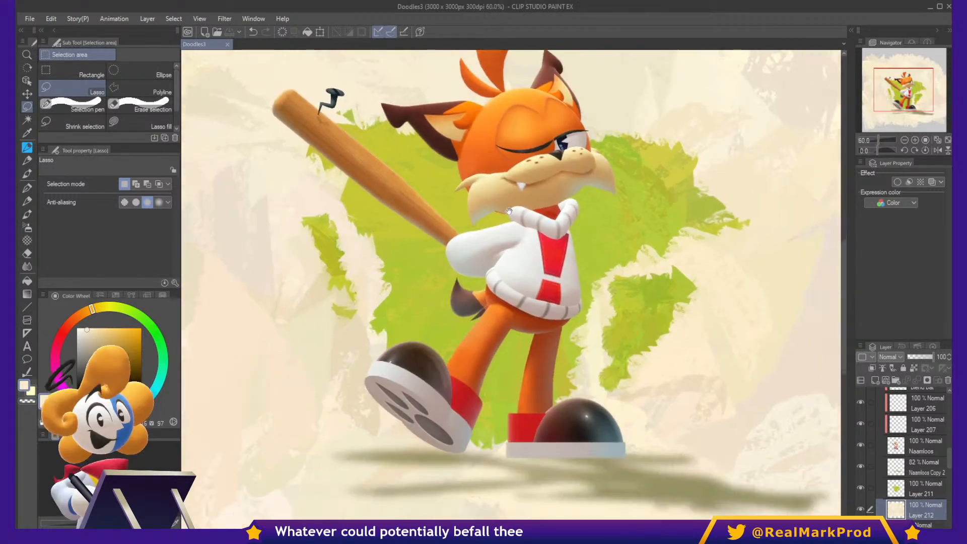
scroll(519, 237, down, 1)
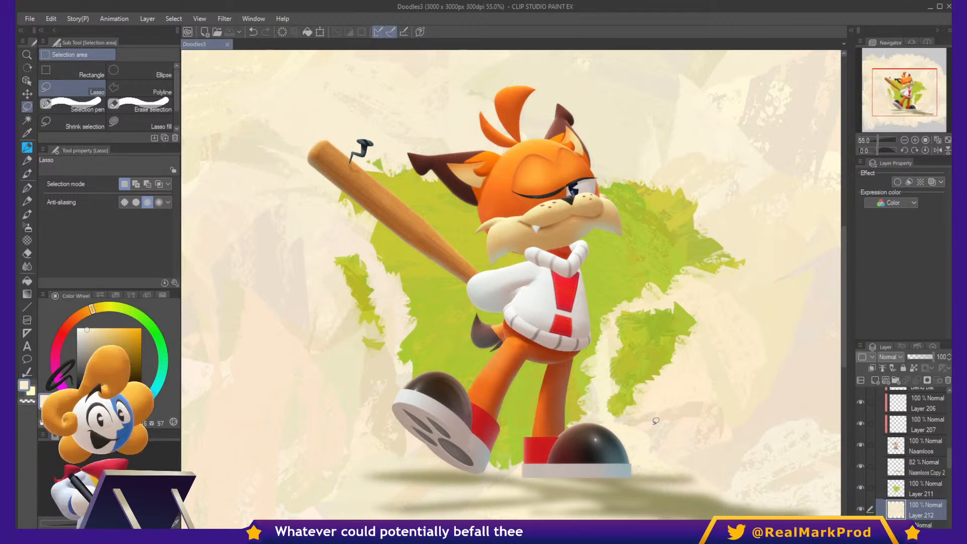
click(904, 473)
key(ctrl+t)
drag(691, 515, 677, 515)
key(Return)
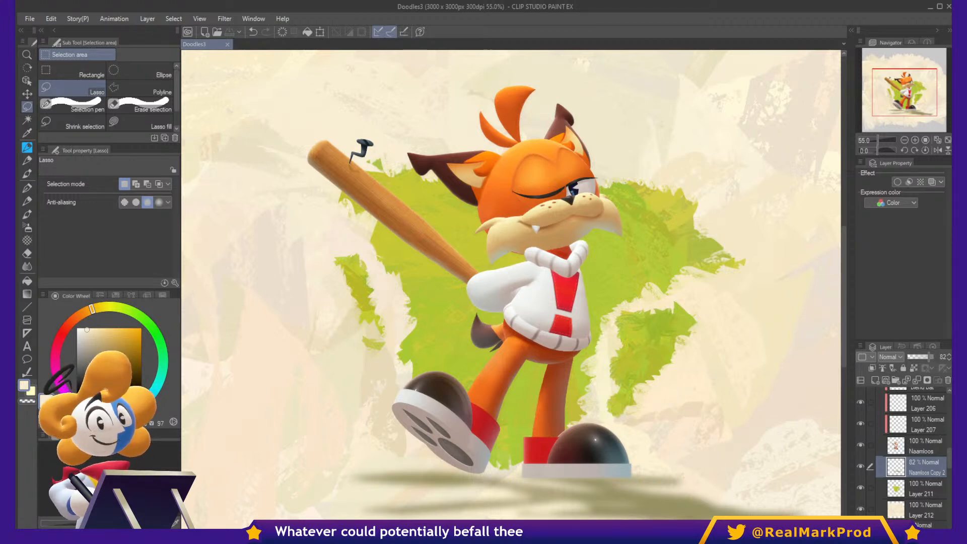
Toggle the visibility of the Naamloos image layer in Folder 7 to compare the reference render with the painted character.
drag(915, 466, 919, 419)
drag(920, 407, 919, 408)
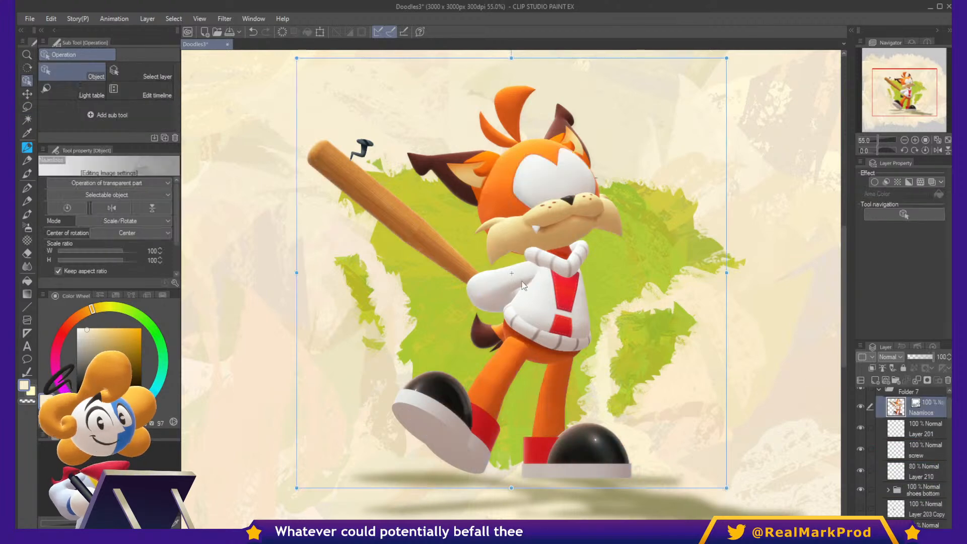
click(862, 406)
click(862, 406)
click(862, 405)
click(864, 405)
click(864, 404)
click(864, 405)
click(864, 405)
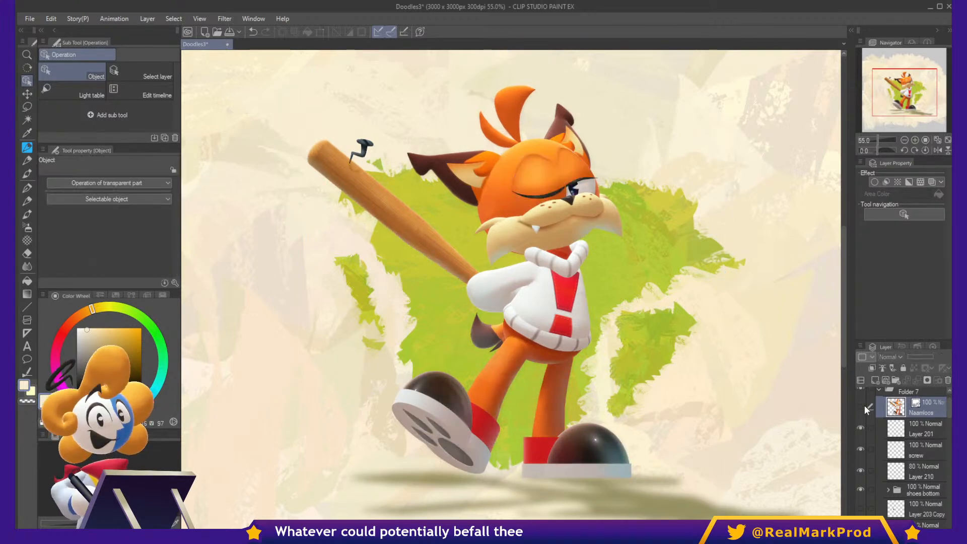
click(863, 405)
click(864, 405)
click(864, 405)
click(864, 405)
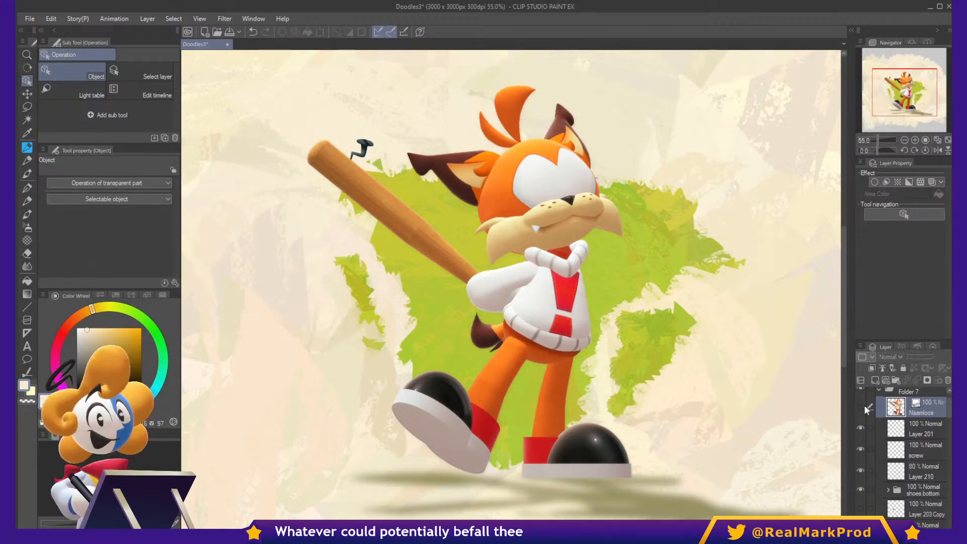
click(864, 405)
click(863, 405)
click(864, 405)
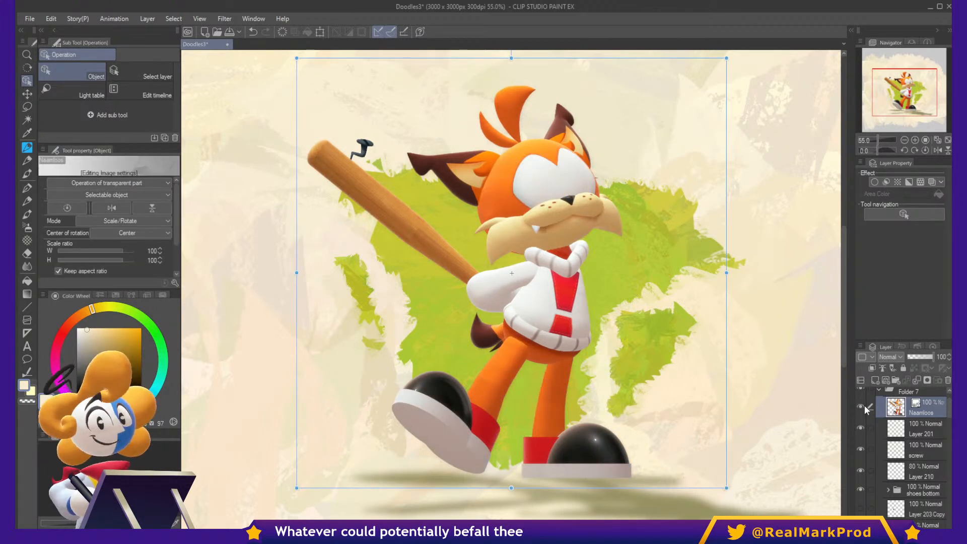
click(864, 405)
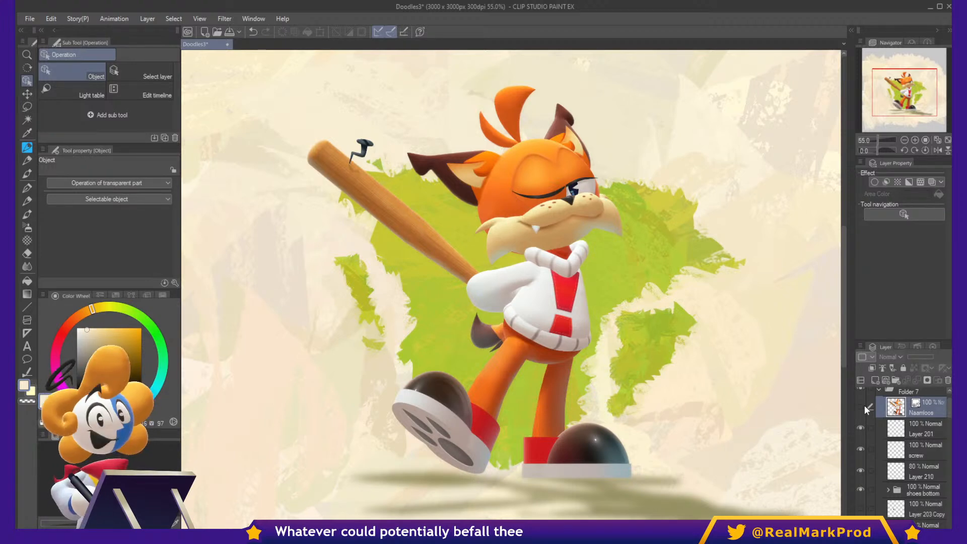
click(863, 405)
click(864, 405)
click(863, 405)
click(864, 404)
click(863, 405)
click(864, 405)
click(864, 405)
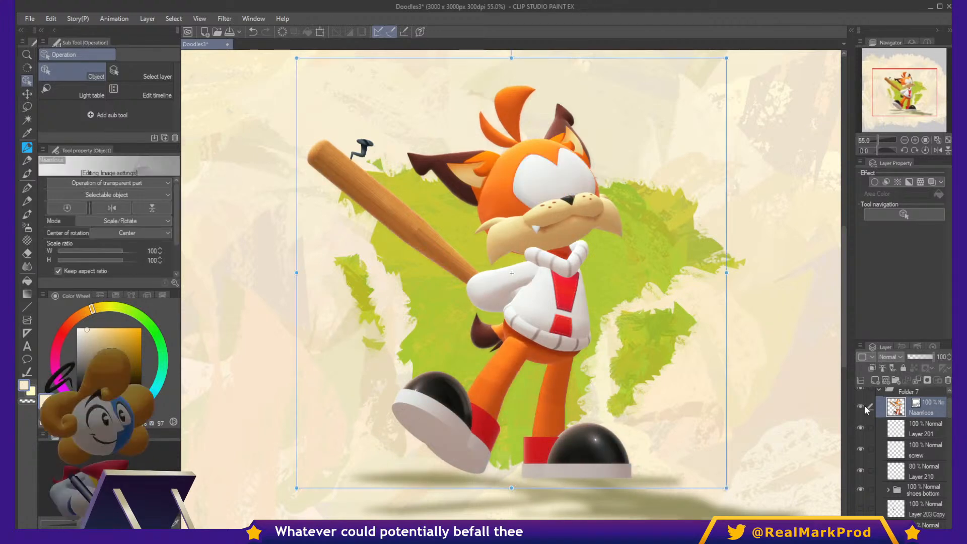
click(864, 404)
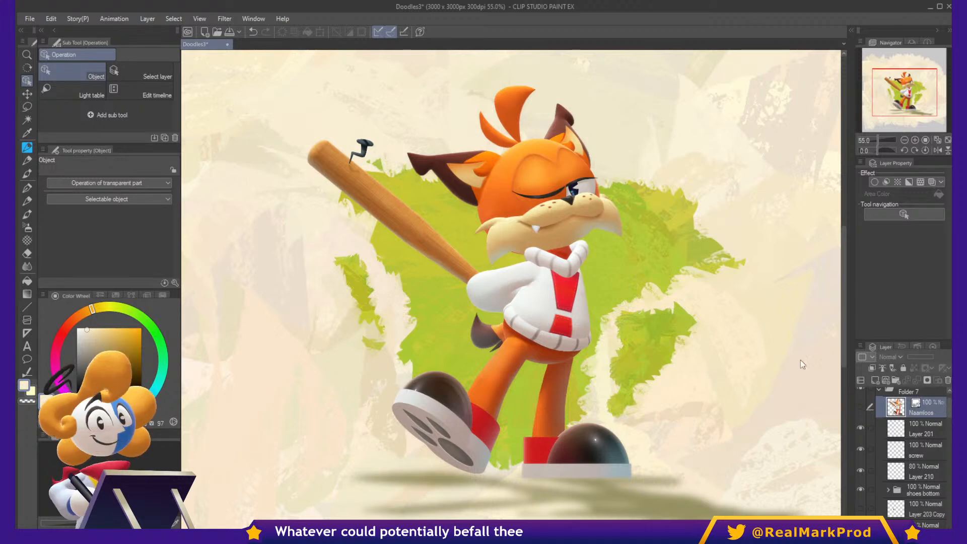